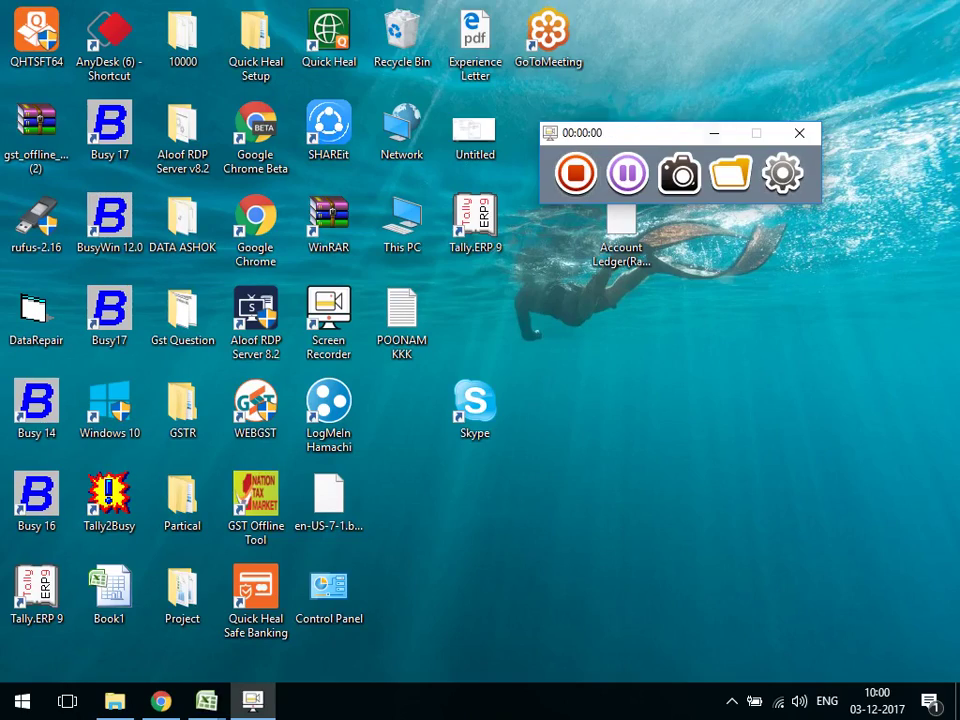
Hide the recorder and bring the Get External Data workbook's Data1 sheet forward
key("Return")
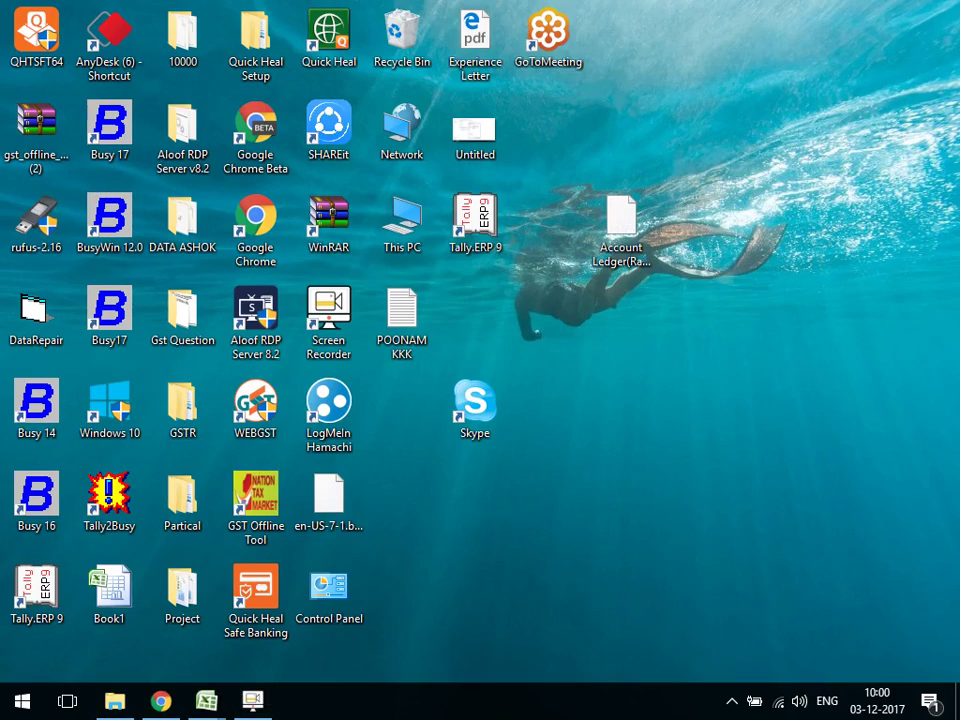
key("alt+Tab")
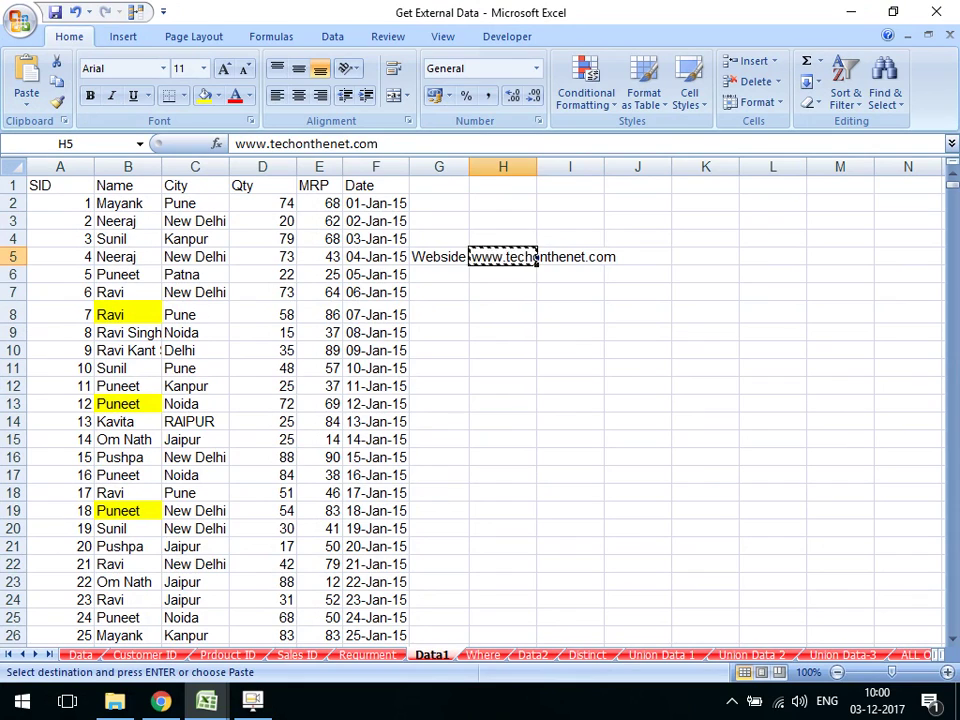
left_click(705, 274)
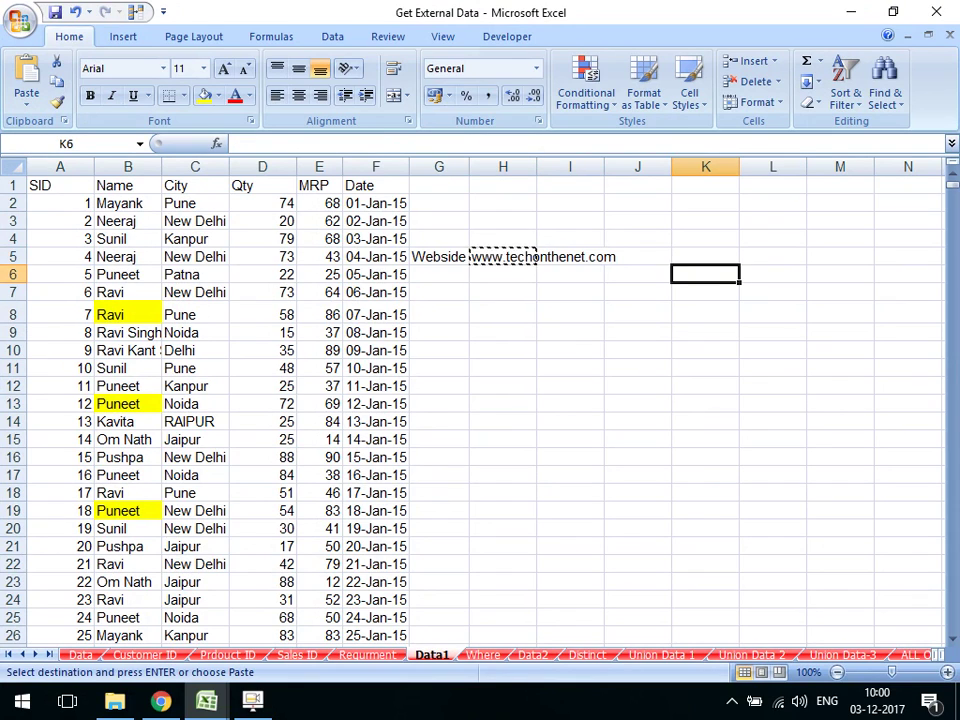
Delete column G holding the website note from the Data1 sheet
key("Escape")
left_click(332, 36)
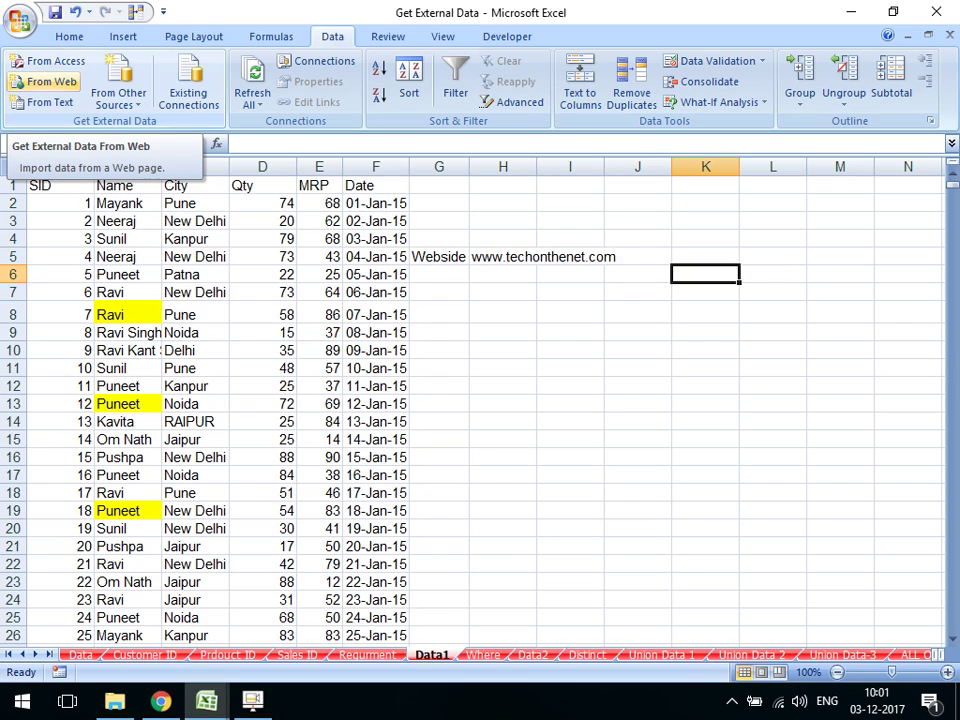
left_click(438, 166)
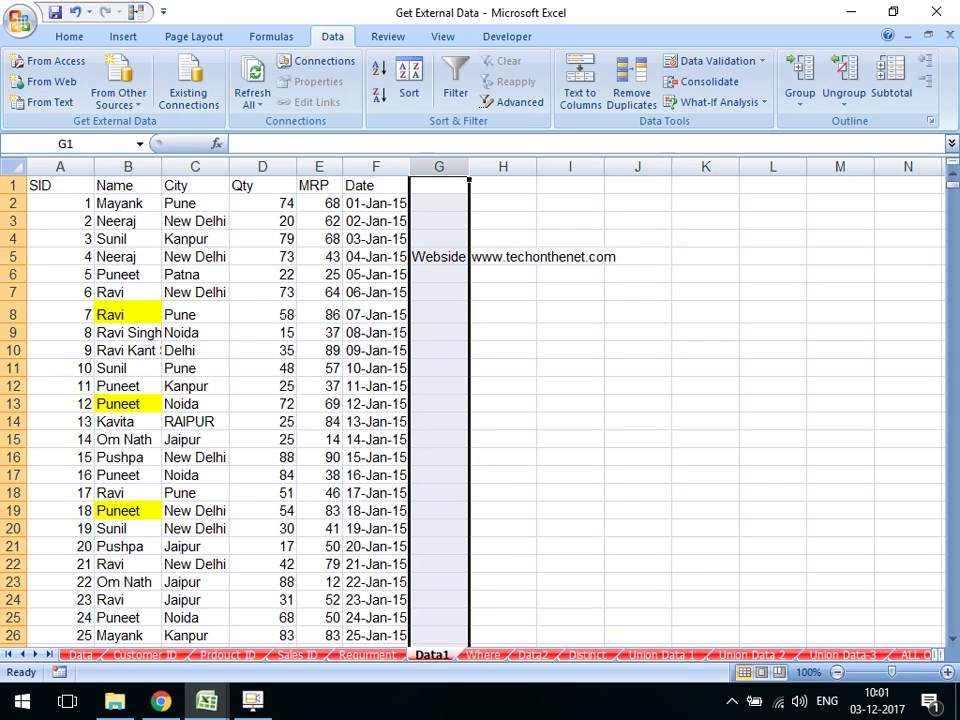
key("ctrl+minus")
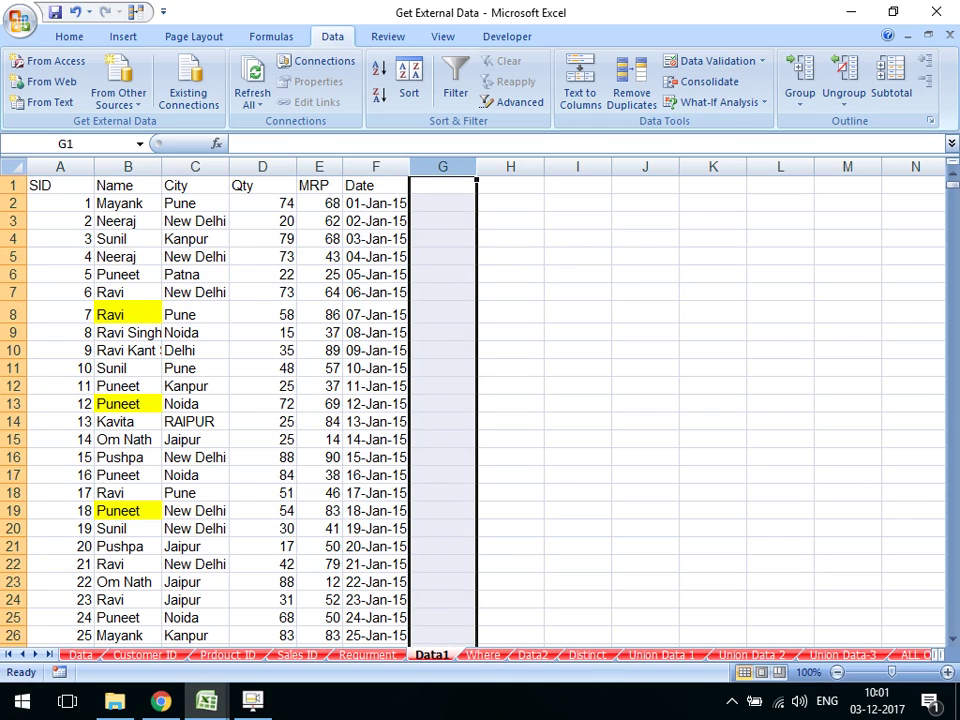
left_click_drag(120, 203, 120, 314)
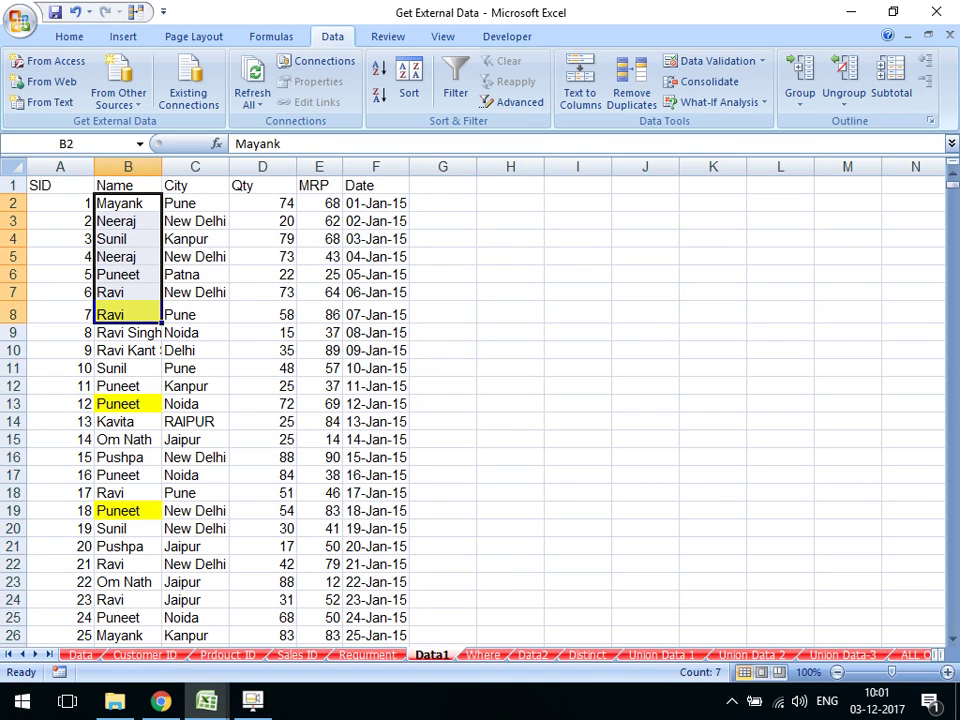
left_click(195, 221)
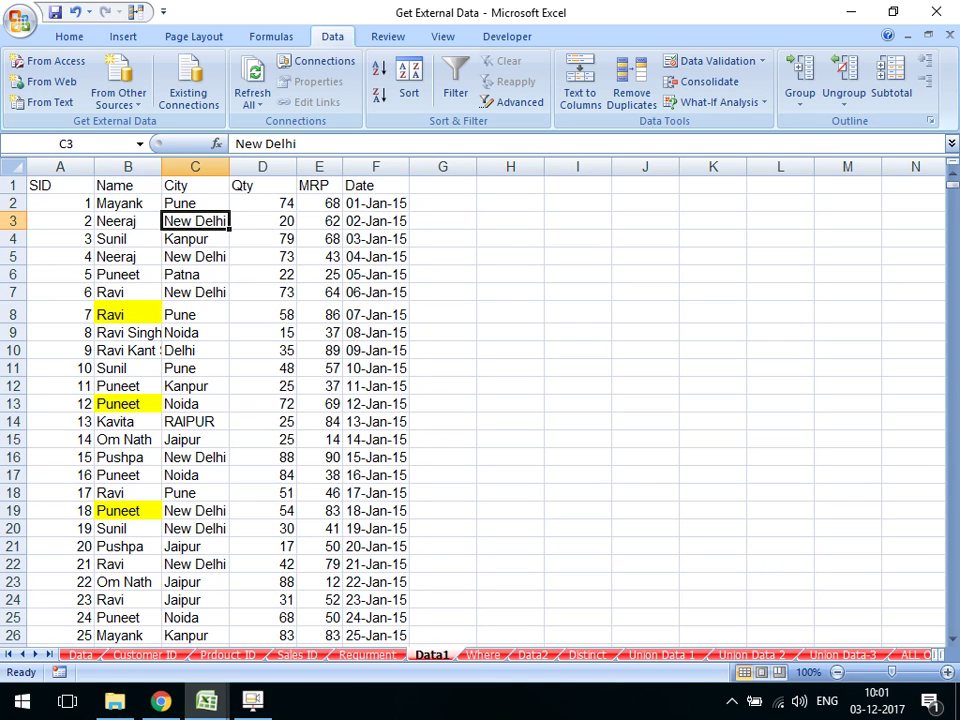
left_click_drag(375, 256, 375, 439)
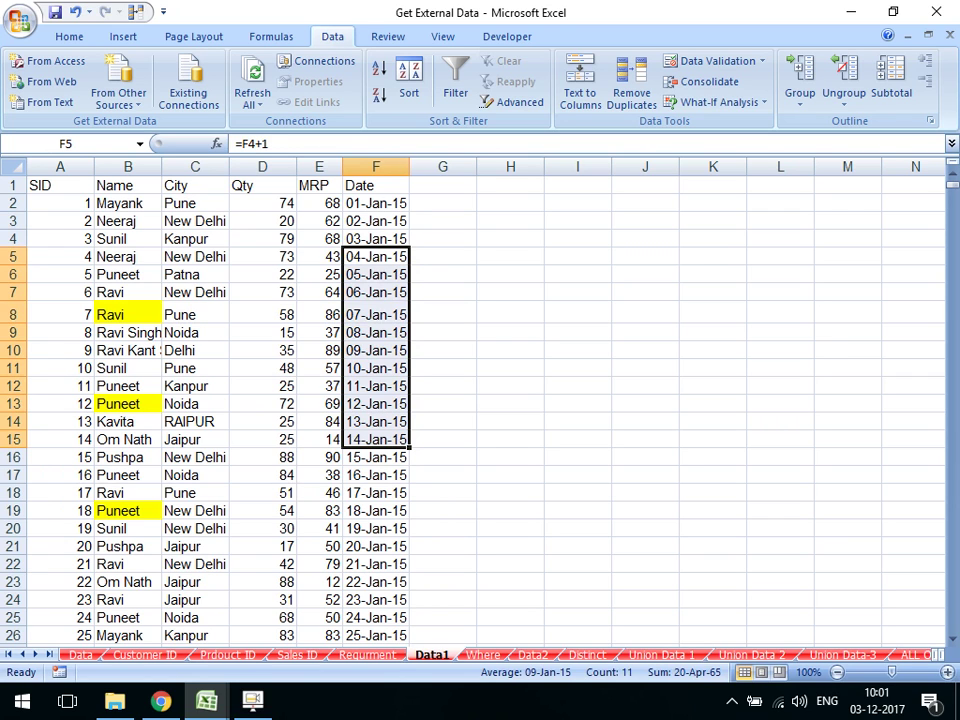
Delete every cell on the Data sheet, then switch to the TechOnTheNet page in Chrome
key("ctrl+Page_Up")
key("ctrl+Page_Up")
key("ctrl+Page_Up")
key("ctrl+a")
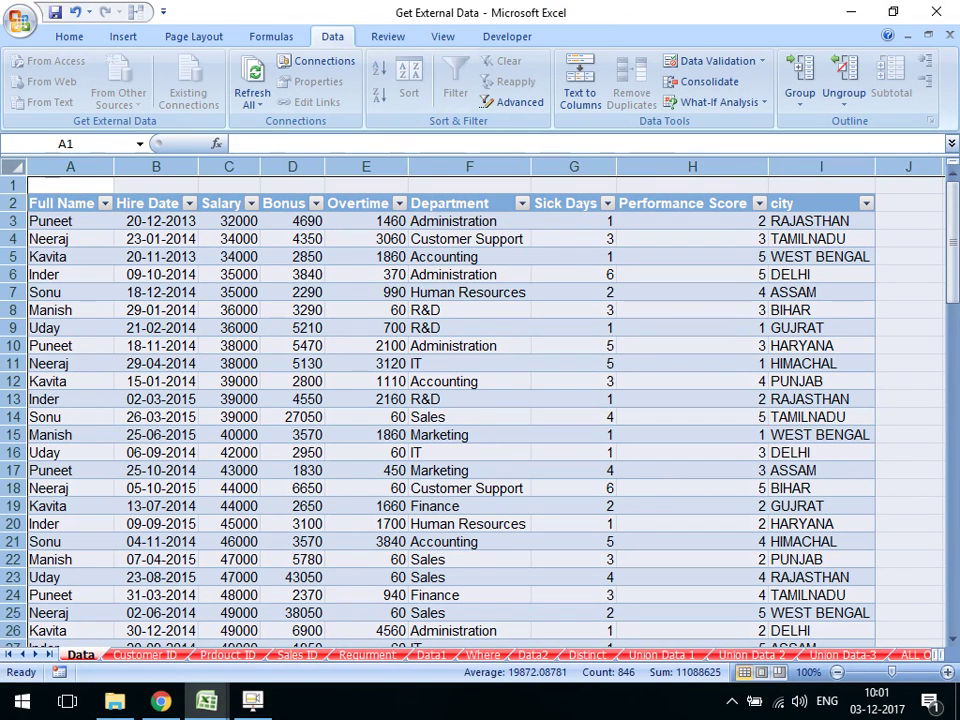
right_click(113, 258)
left_click(150, 381)
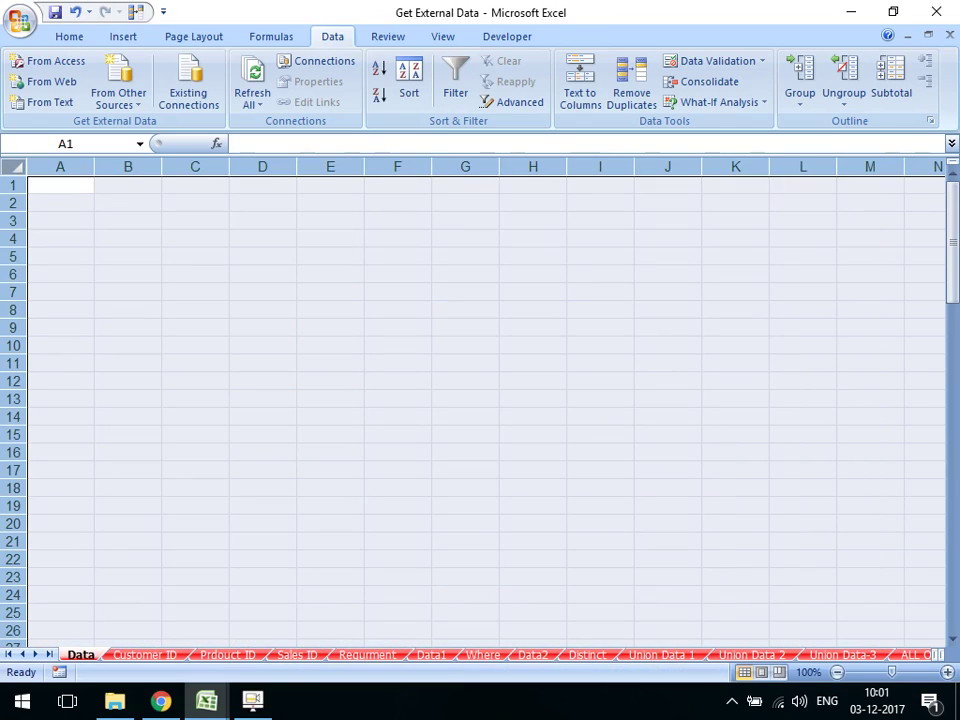
left_click(532, 220)
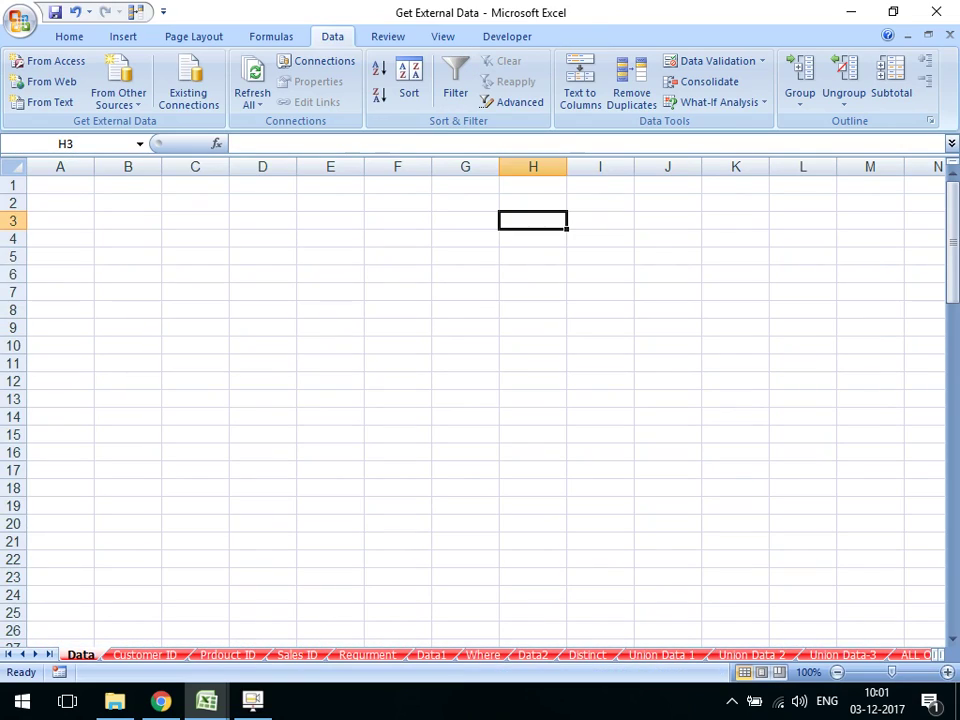
key("alt+Tab")
key("Tab")
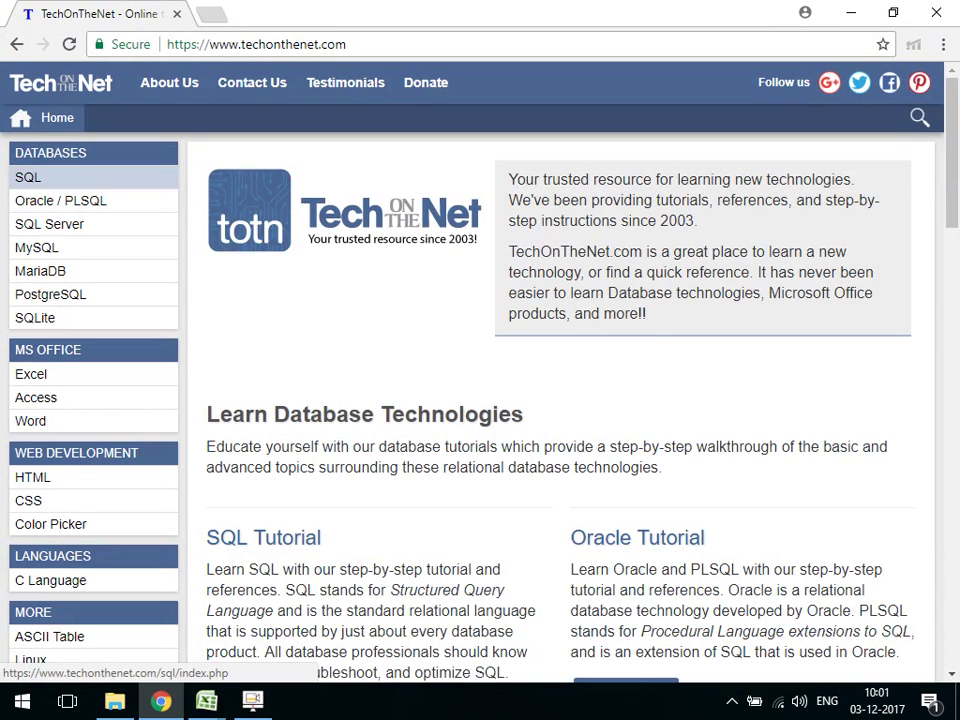
Open TechOnTheNet's SQL Tutorial page from the sidebar
left_click_drag(12, 177, 40, 665)
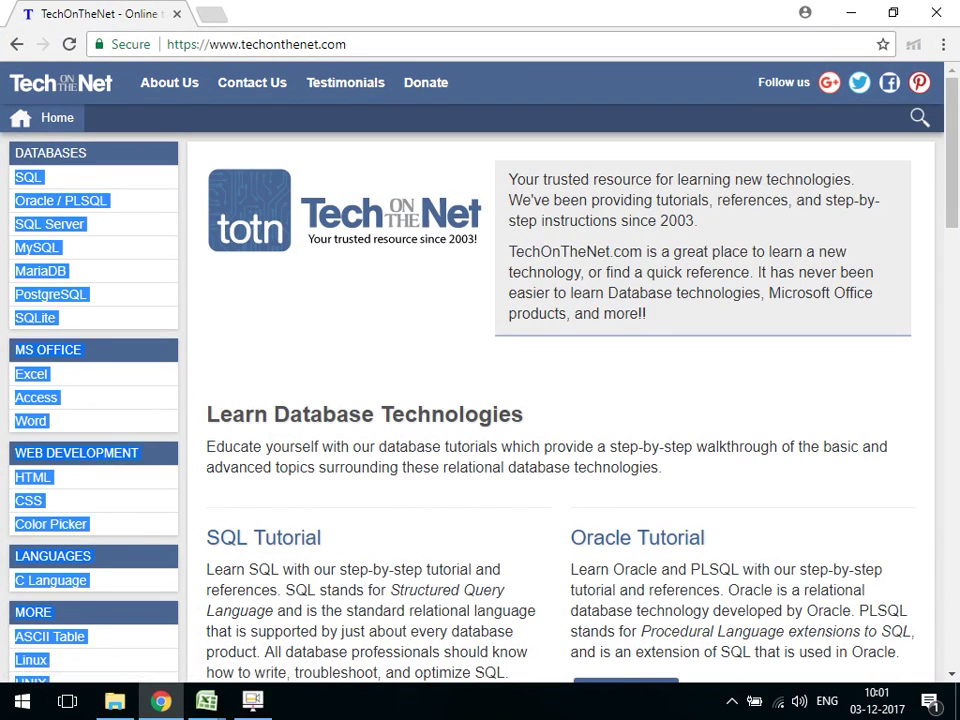
left_click(95, 140)
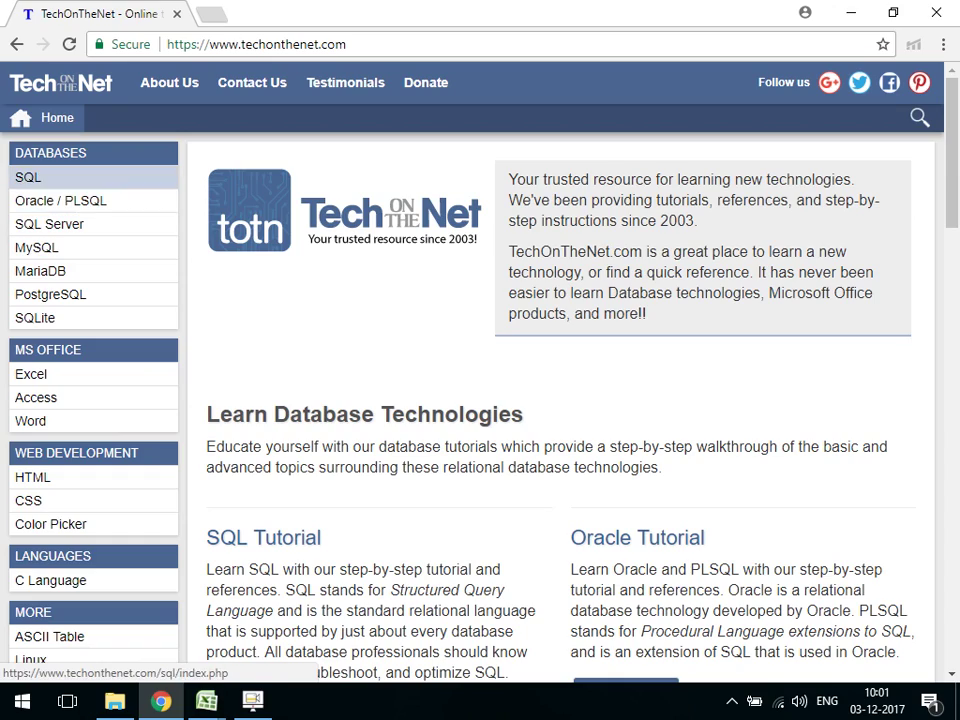
left_click(28, 177)
Scroll through the SQL Tutorial topic list, then return to the Excel workbook
scroll(40, 371, "down", 3)
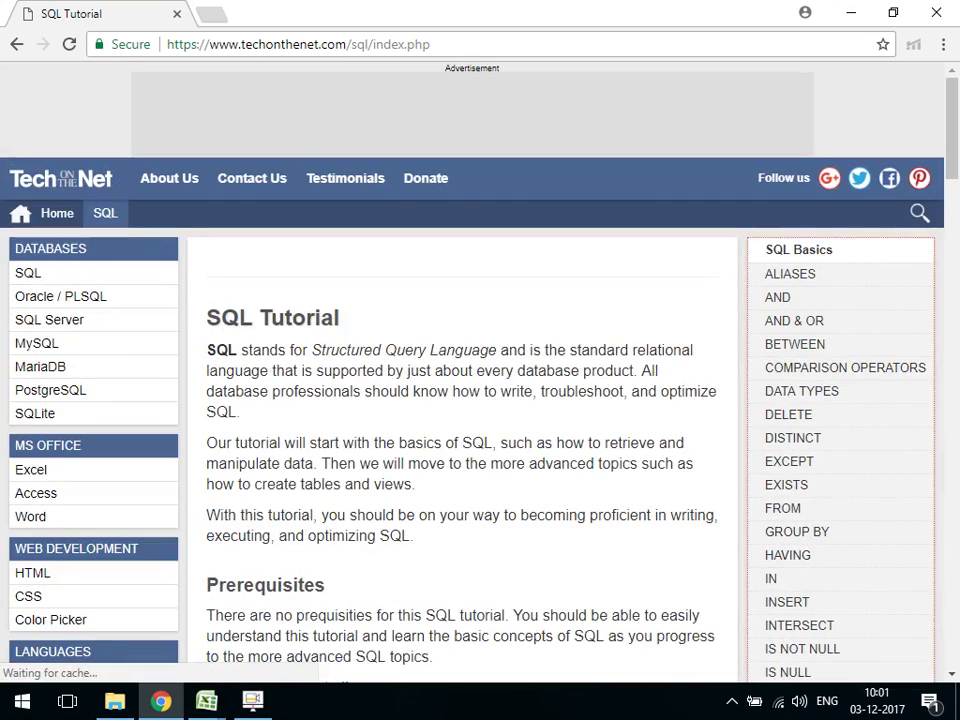
scroll(480, 400, "down", 2)
scroll(480, 400, "down", 3)
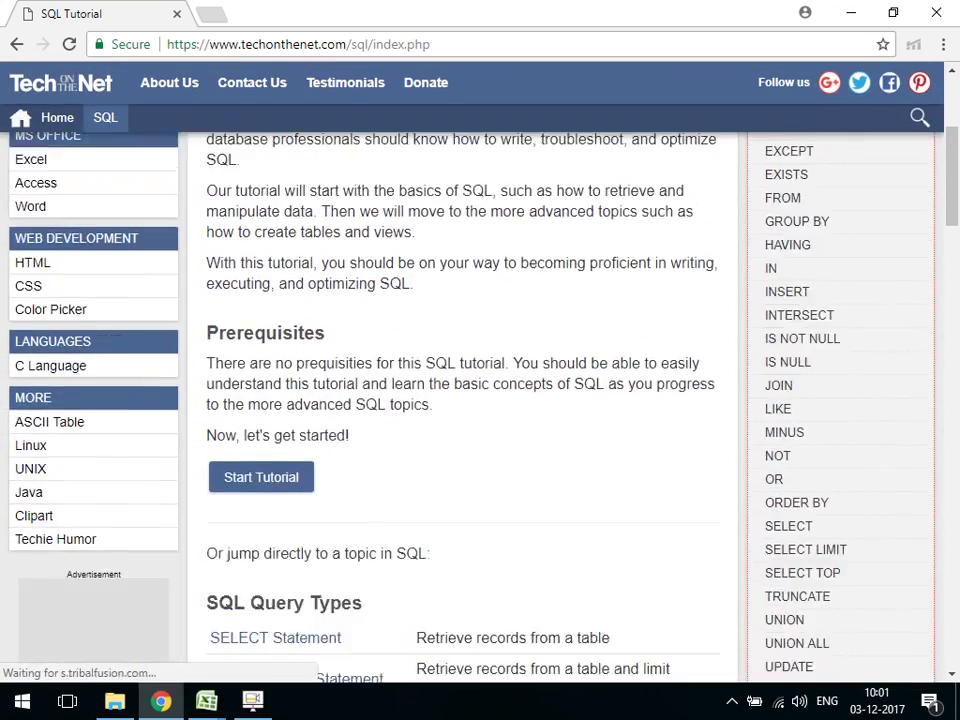
scroll(480, 400, "down", 3)
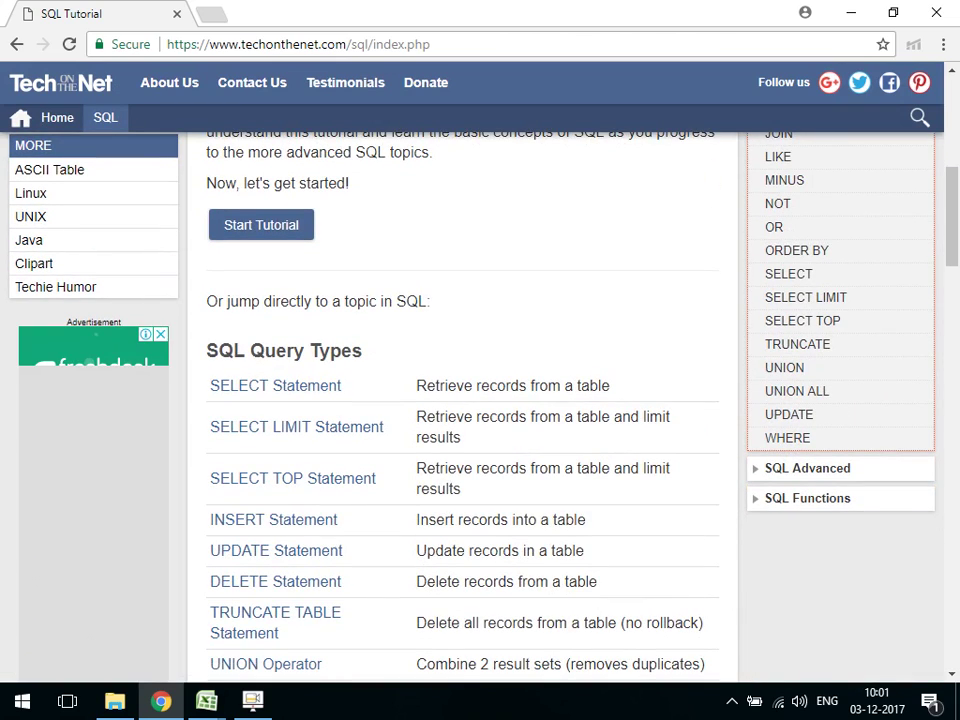
scroll(480, 400, "down", 3)
scroll(460, 400, "down", 1)
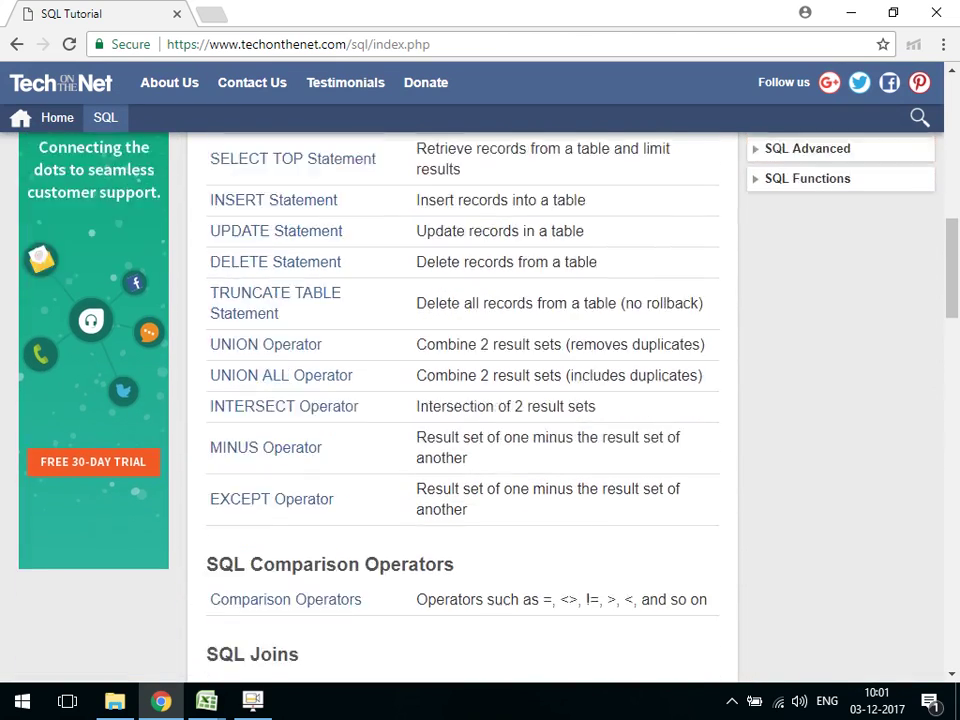
scroll(460, 400, "down", 1)
scroll(280, 400, "down", 2)
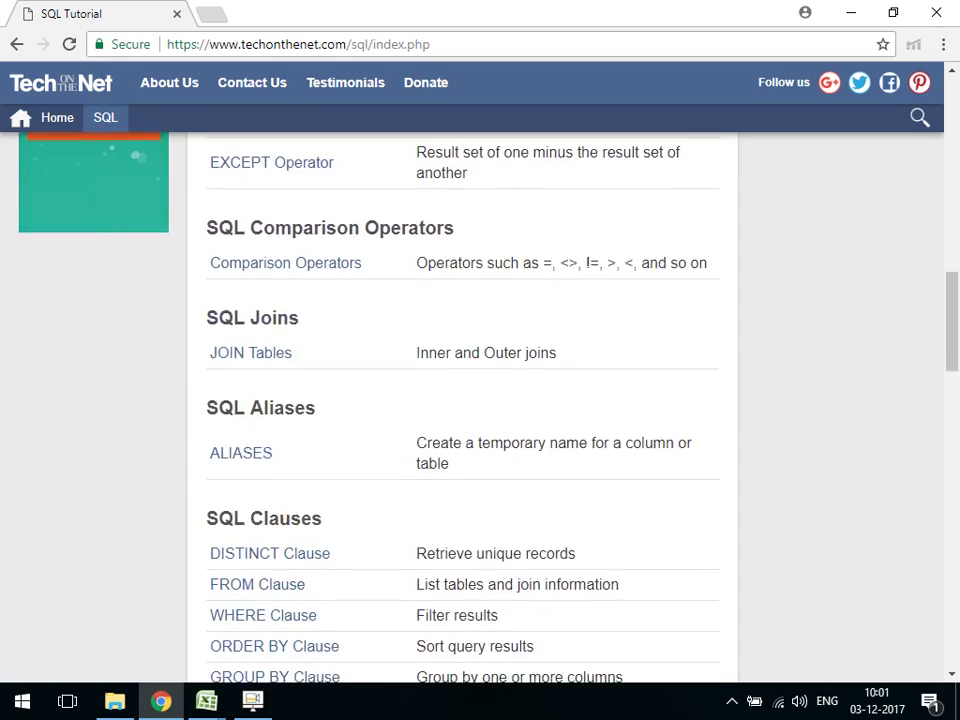
scroll(280, 400, "down", 3)
scroll(280, 400, "down", 4)
scroll(280, 400, "down", 4)
scroll(480, 400, "down", 1)
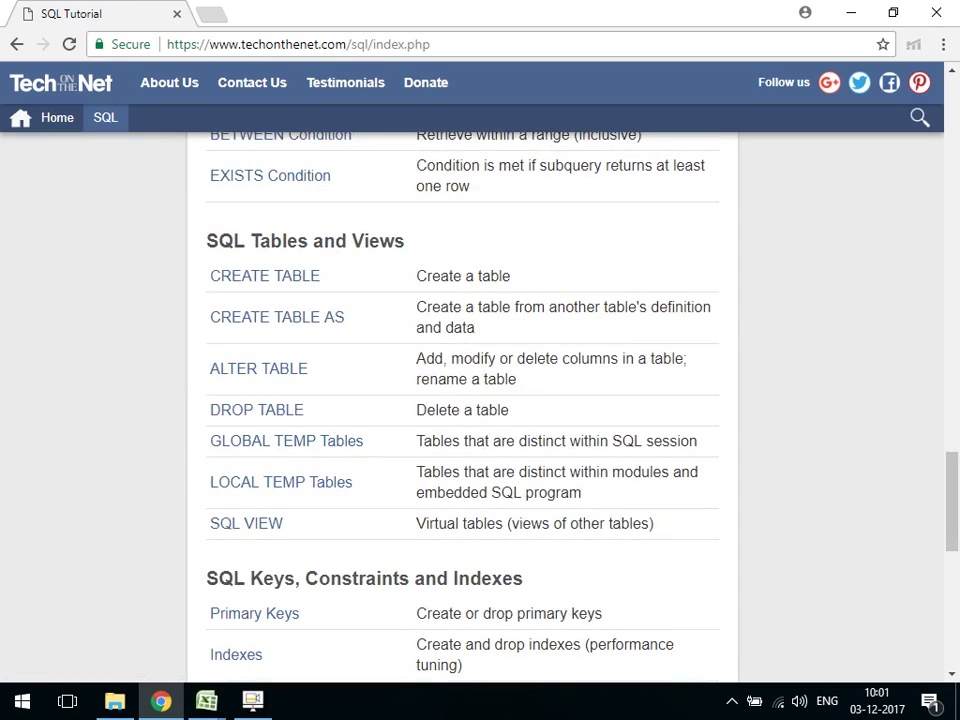
key("alt+Tab")
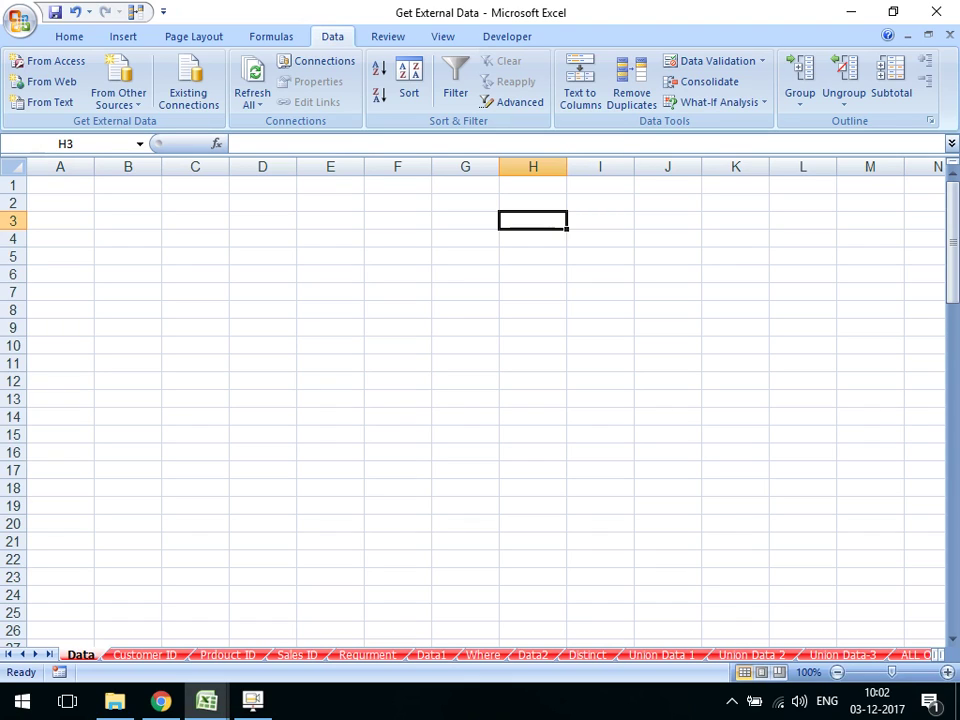
Start an external database import from Other Sources into cell A1
left_click(60, 185)
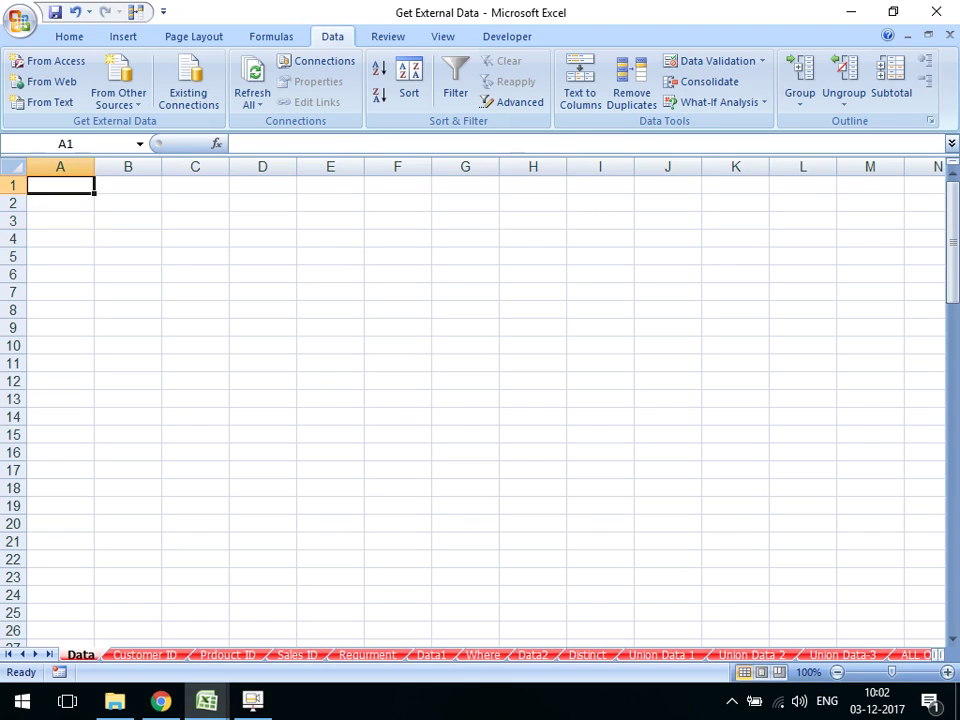
left_click(118, 98)
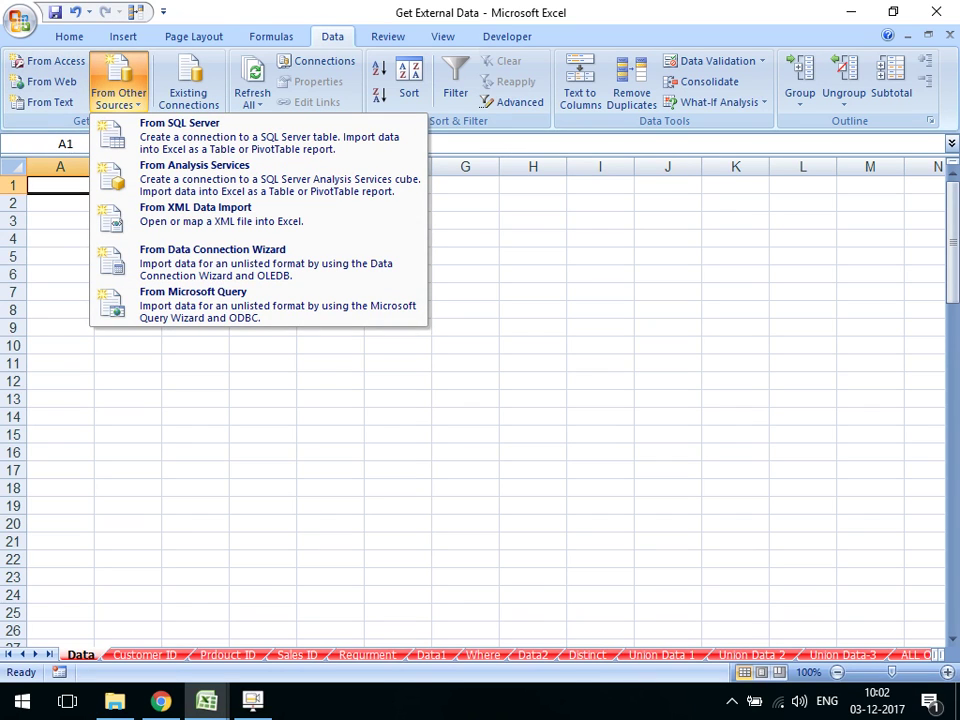
left_click(56, 61)
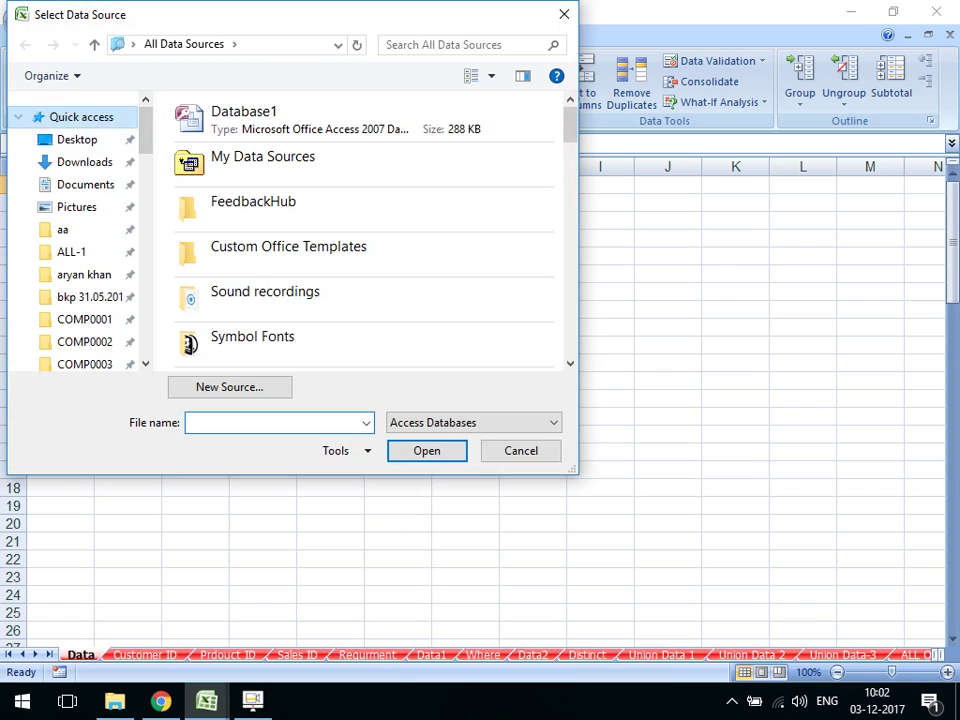
Browse to F:\Excel Course File\Normal Excel File\Data, show All Files, and pick Excel File
scroll(110, 200, "down", 4)
scroll(110, 240, "down", 6)
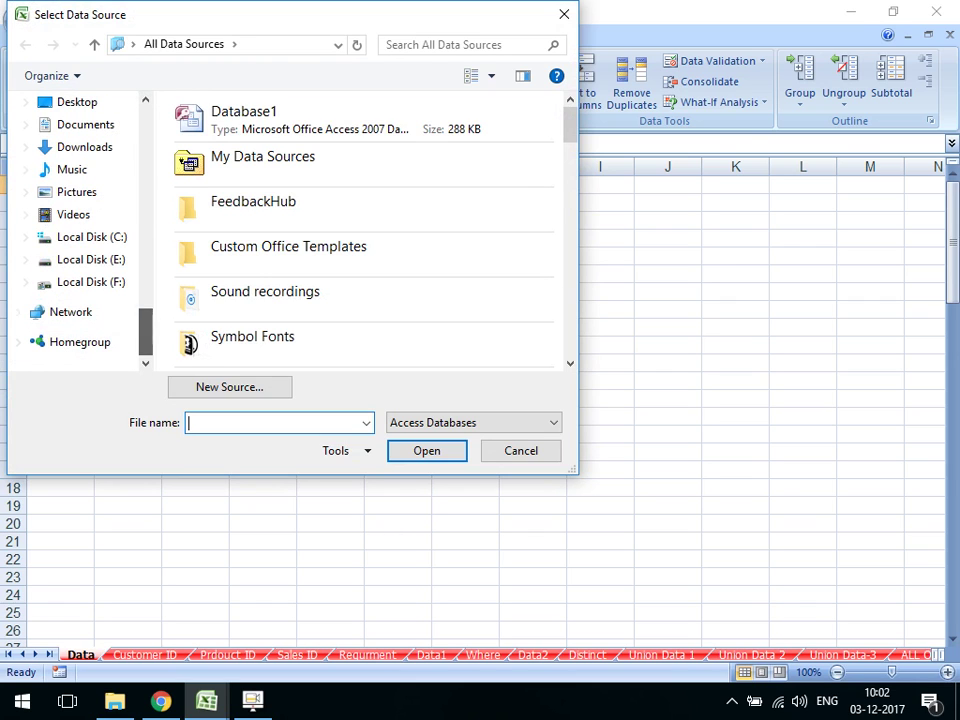
left_click(90, 281)
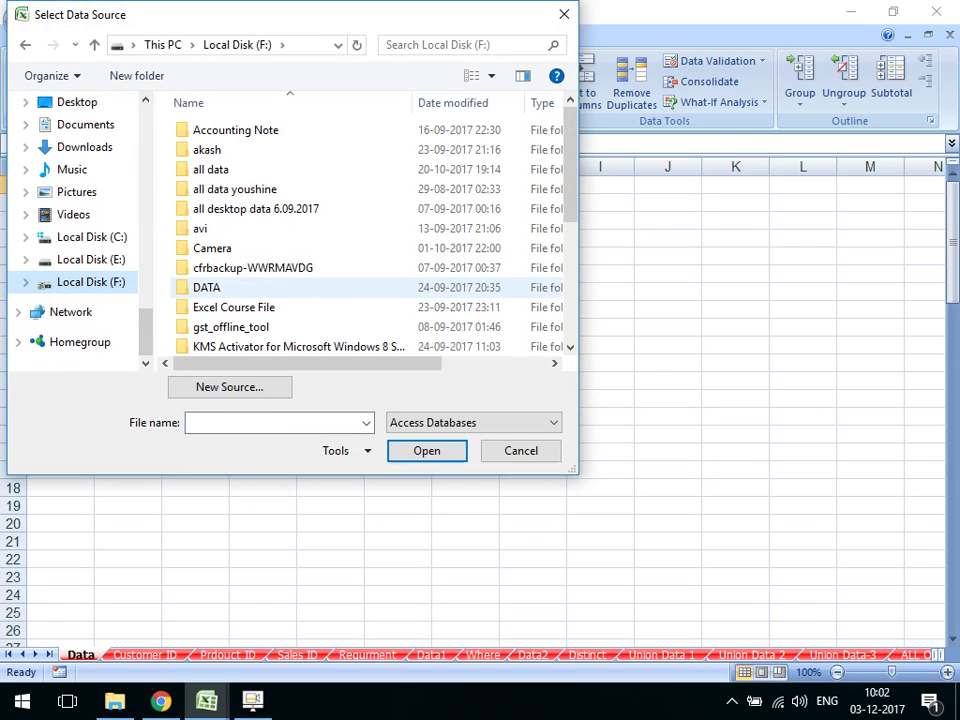
double_click(234, 307)
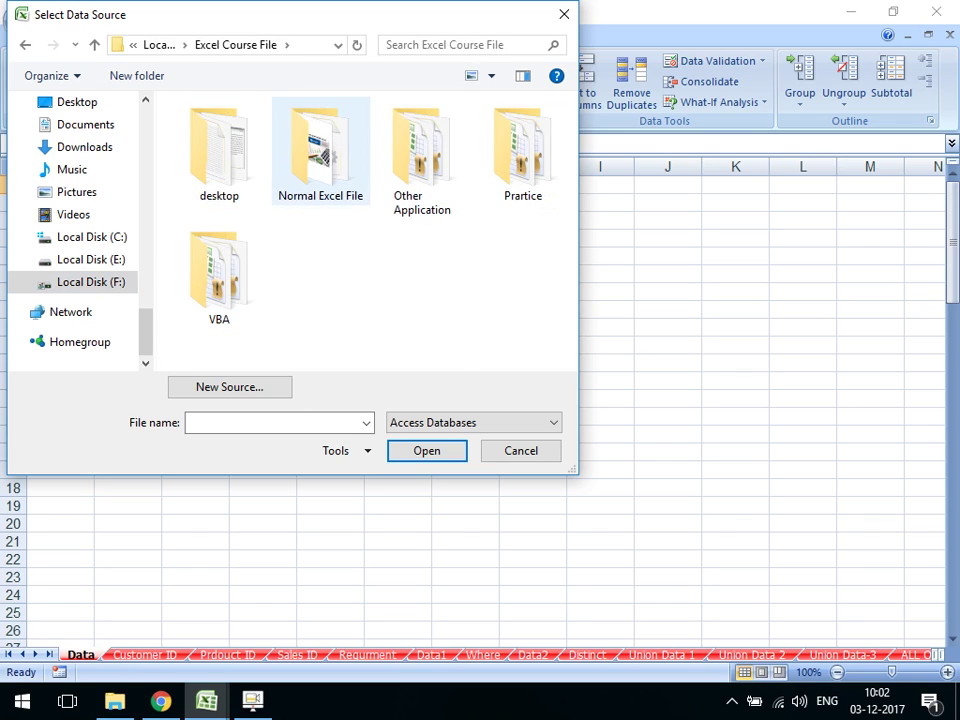
double_click(320, 150)
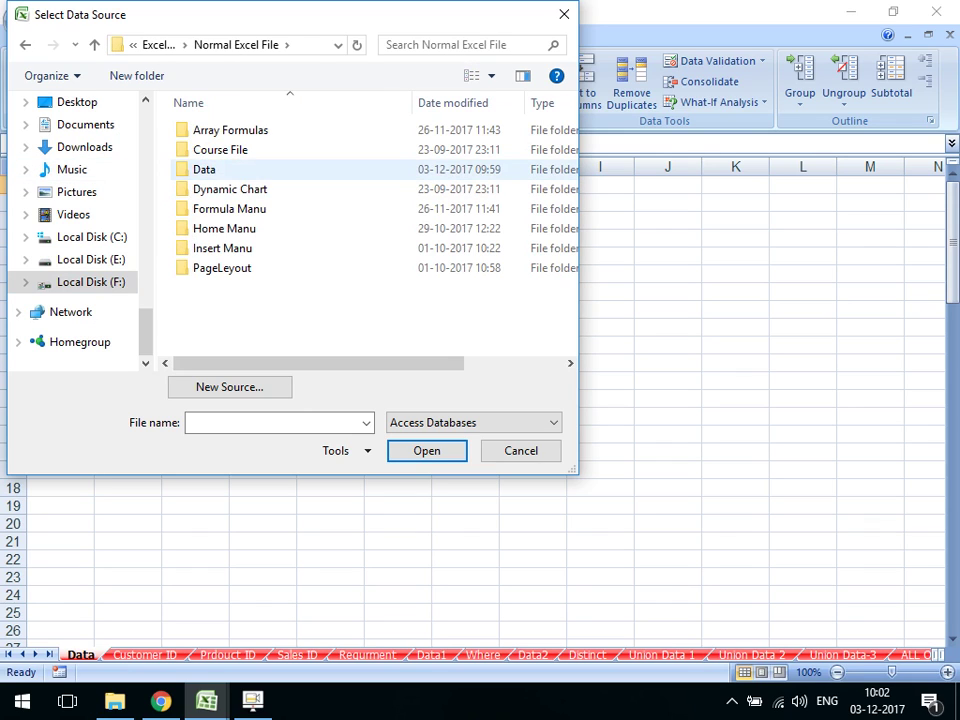
double_click(204, 169)
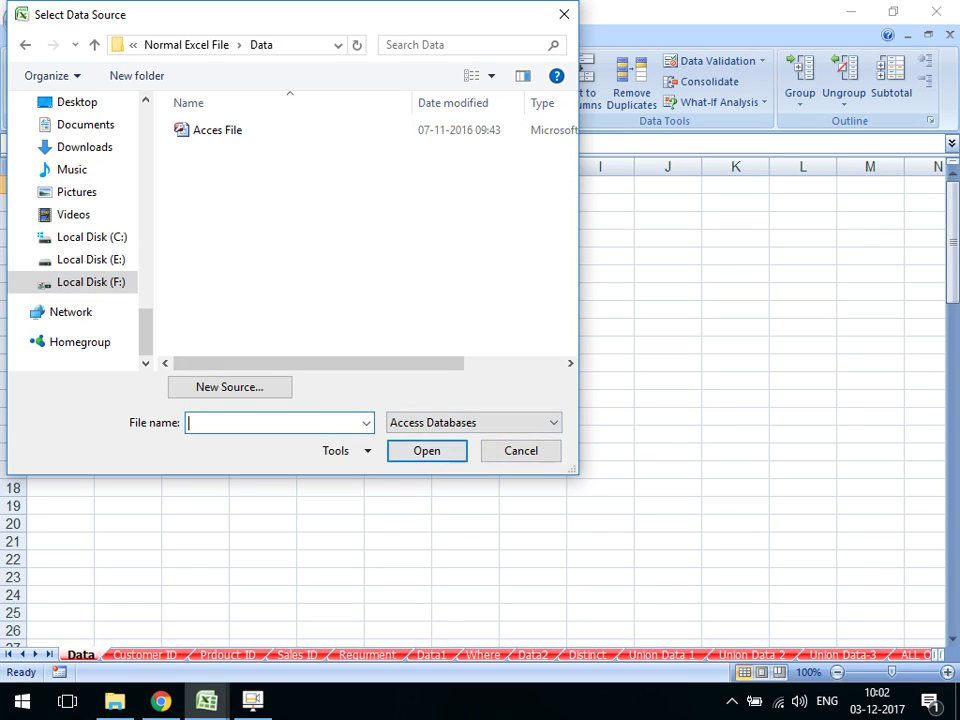
left_click(475, 422)
left_click(410, 439)
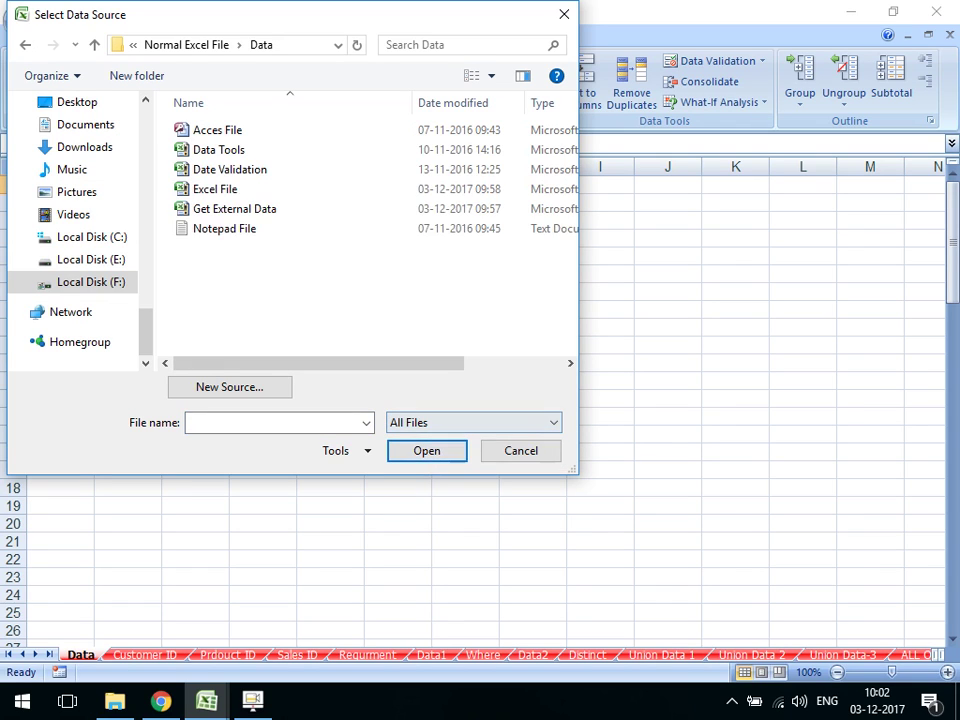
left_click(240, 189)
key("Return")
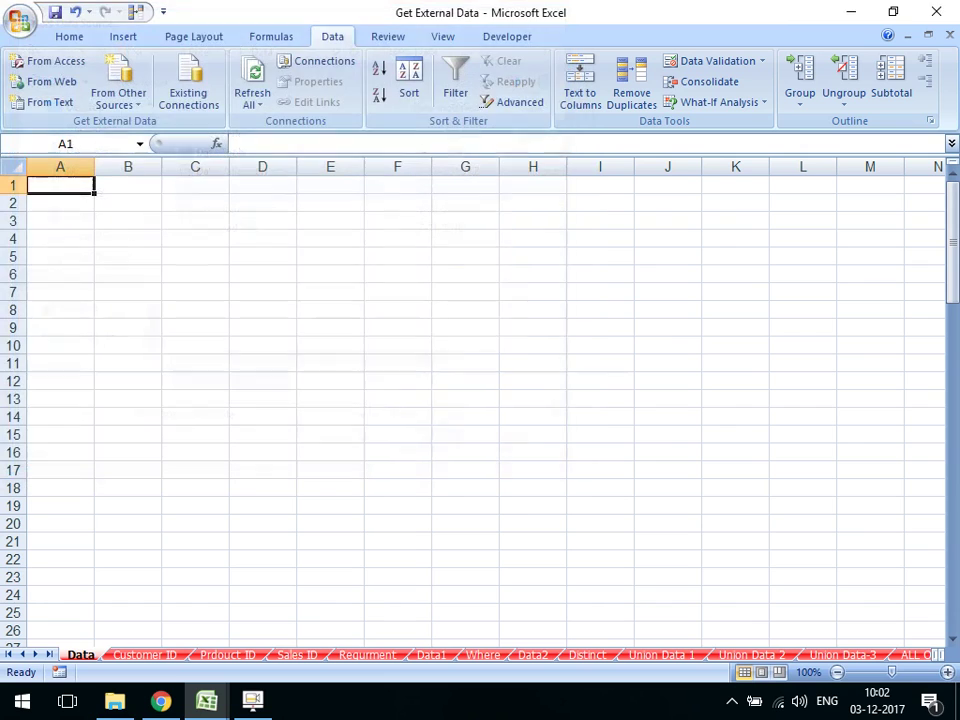
key("Tab")
key("Return")
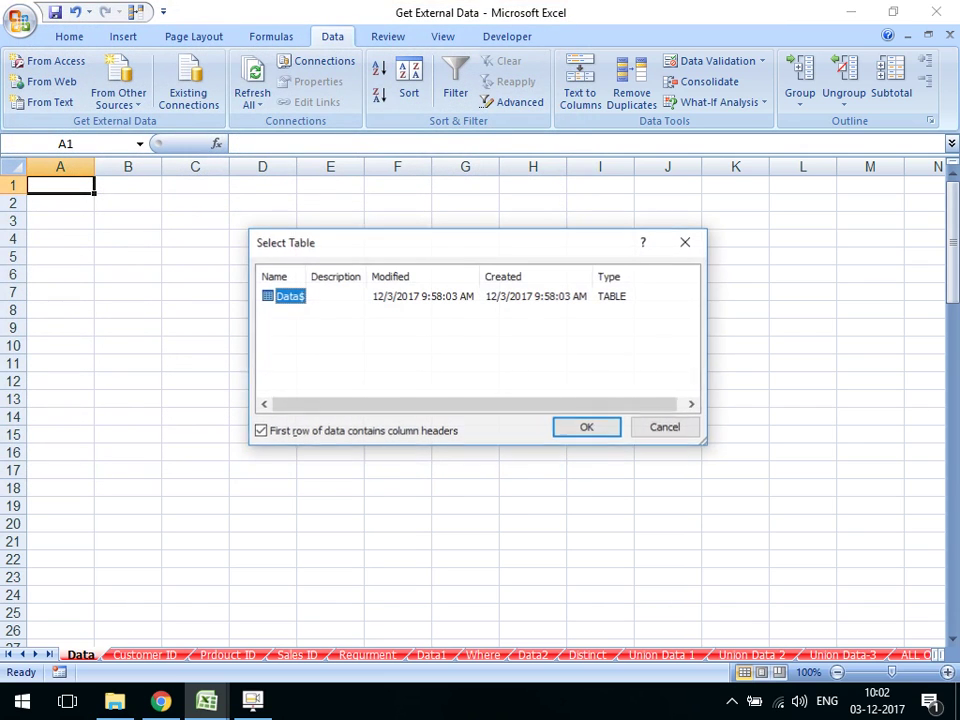
key("Return")
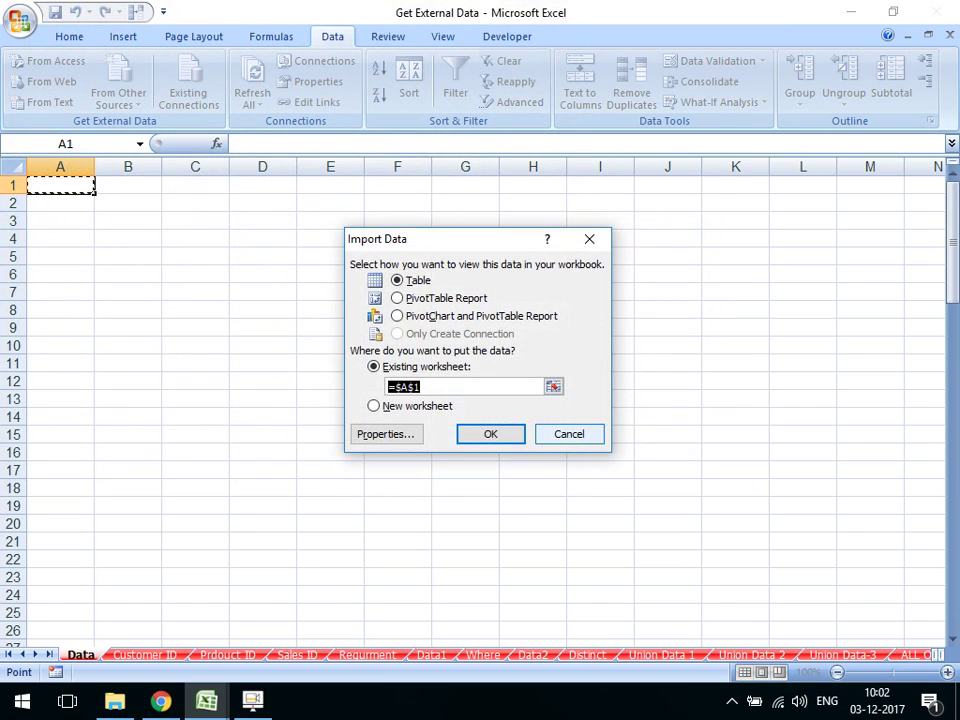
key("Return")
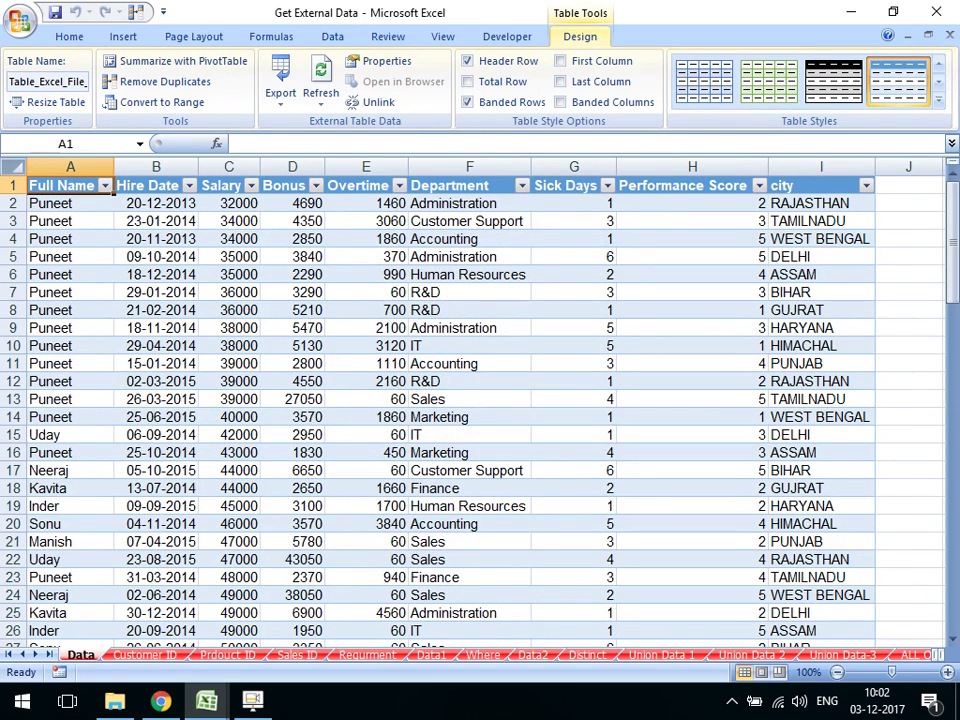
key("ctrl+a")
right_click(111, 252)
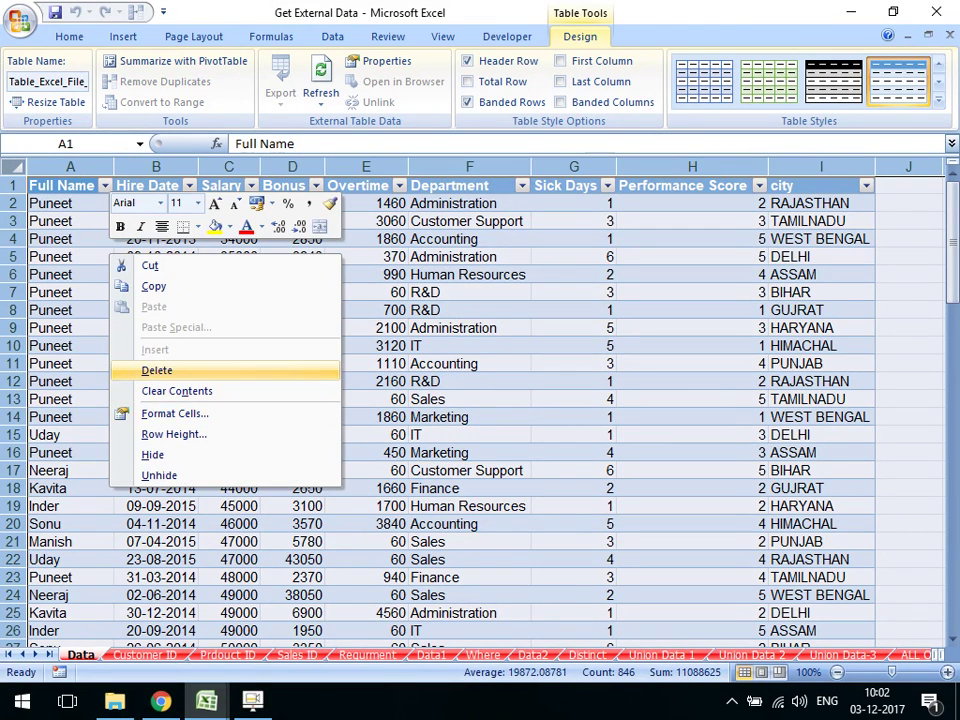
left_click(157, 370)
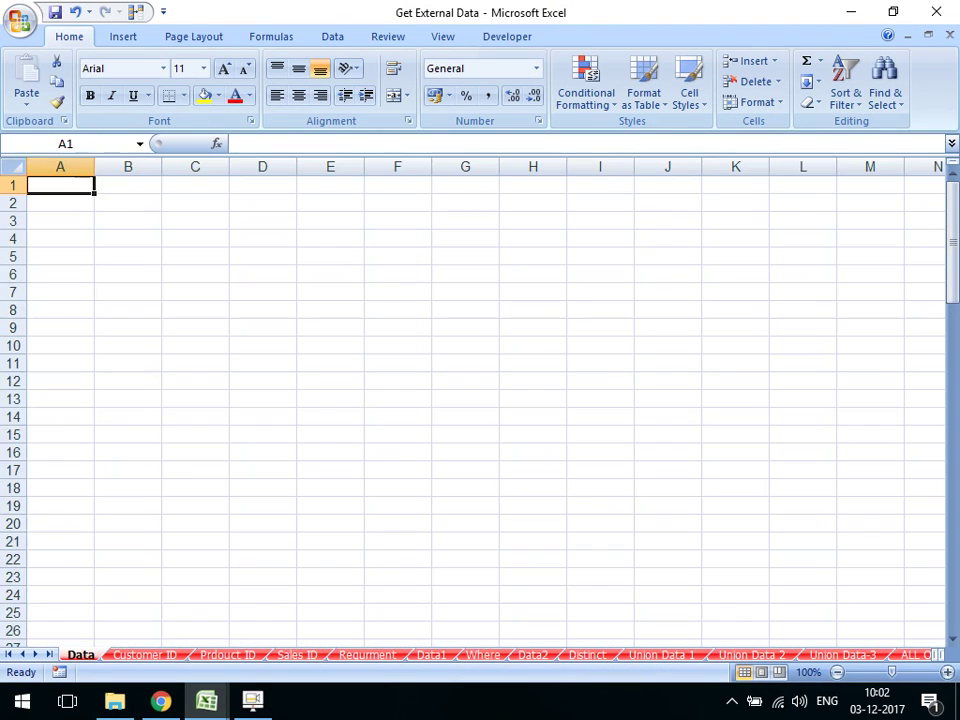
Start a From Microsoft Query import from the Data tab's Other Sources list
left_click(332, 36)
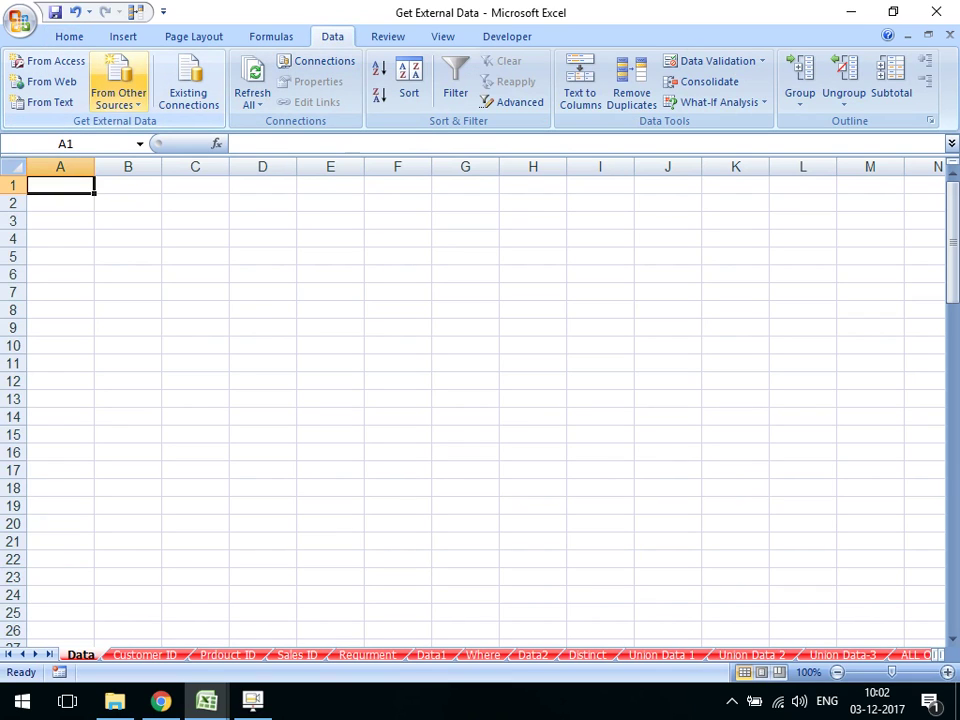
left_click(118, 95)
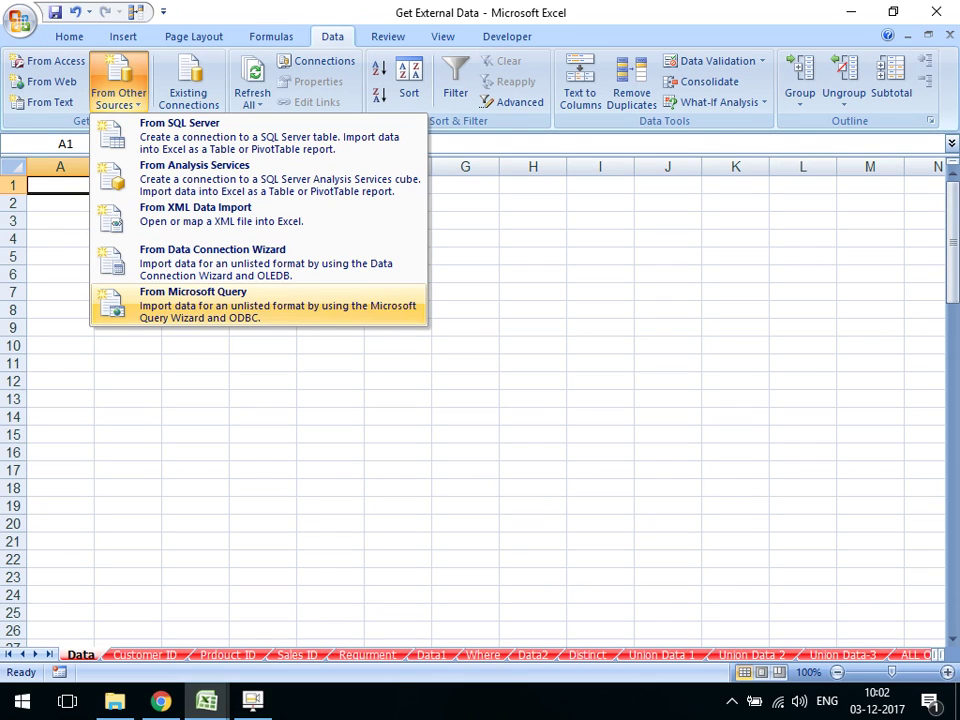
left_click(200, 300)
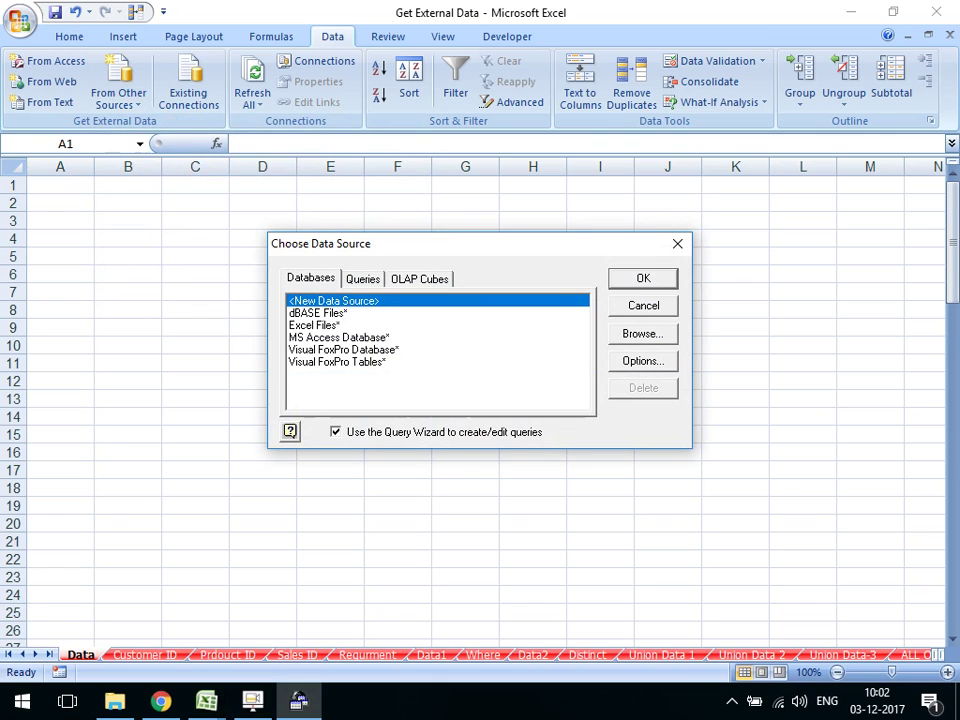
Browse This PC to F:\Excel Course File\Normal Excel File\Data for a data source file
left_click(643, 333)
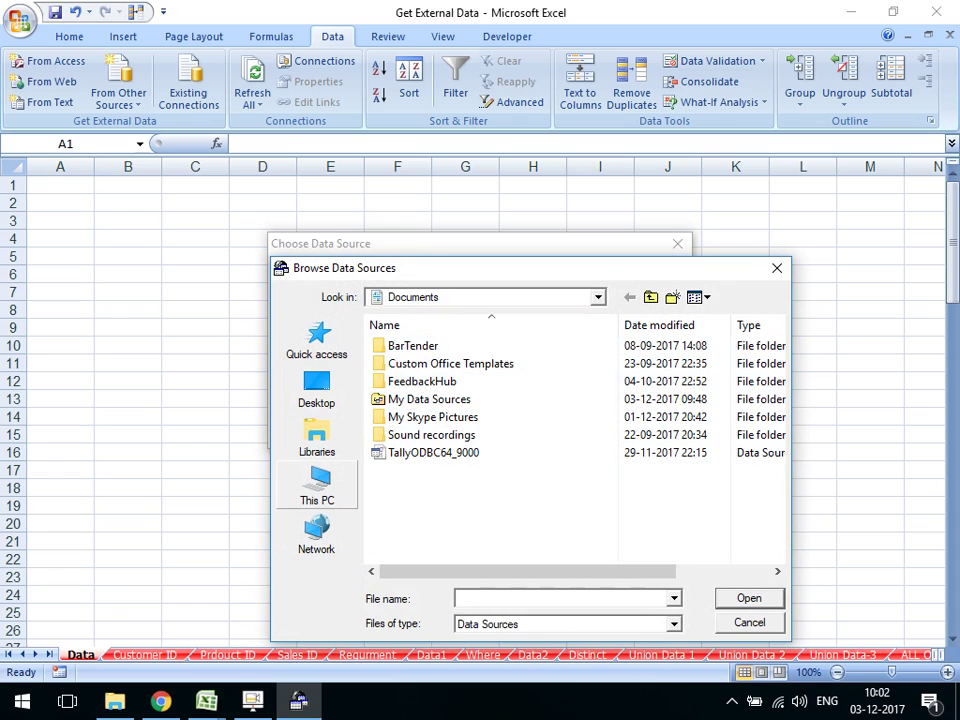
left_click(317, 485)
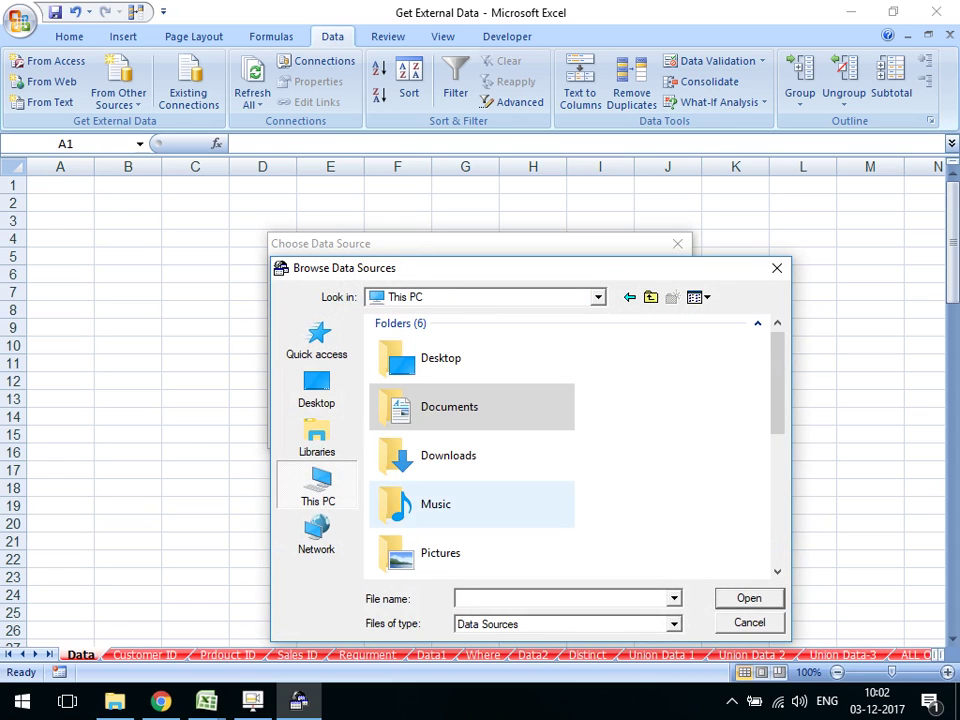
scroll(470, 480, "down", 5)
scroll(470, 480, "down", 3)
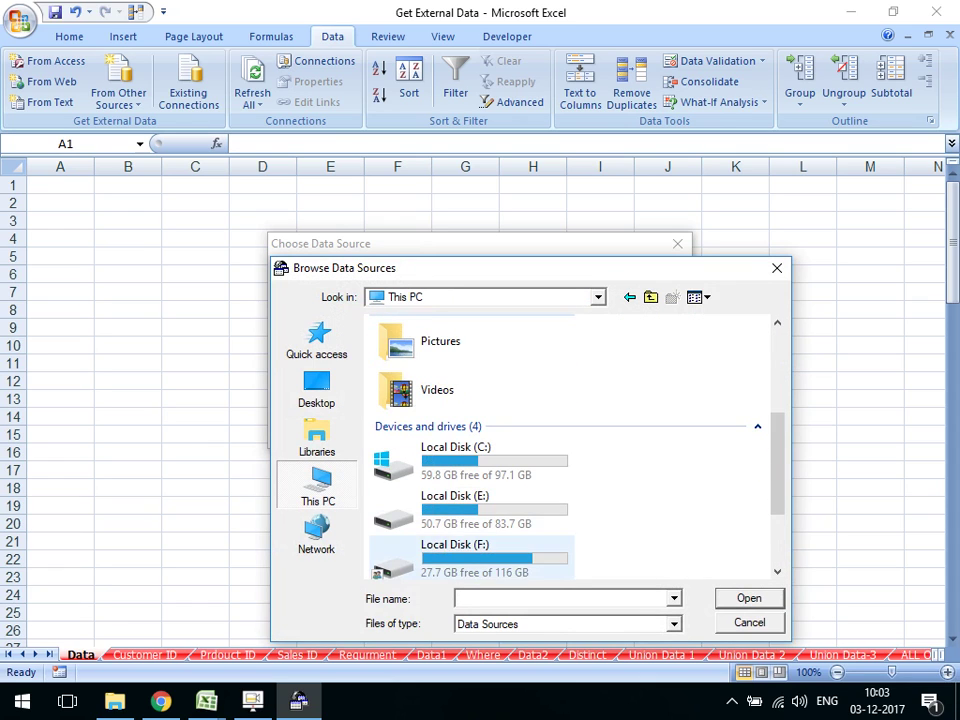
double_click(450, 562)
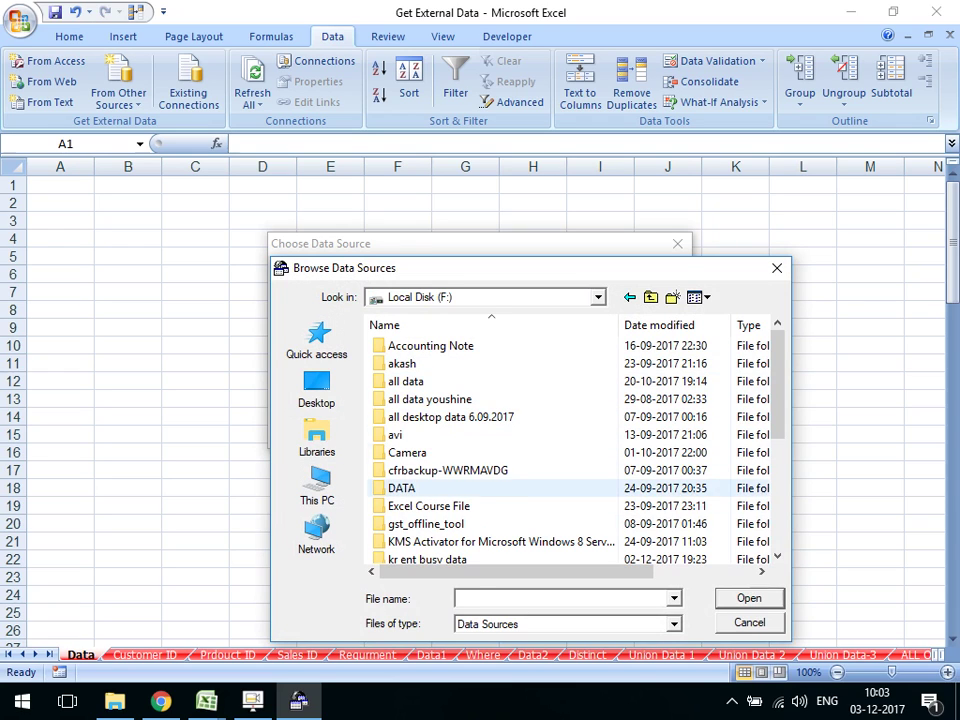
double_click(428, 506)
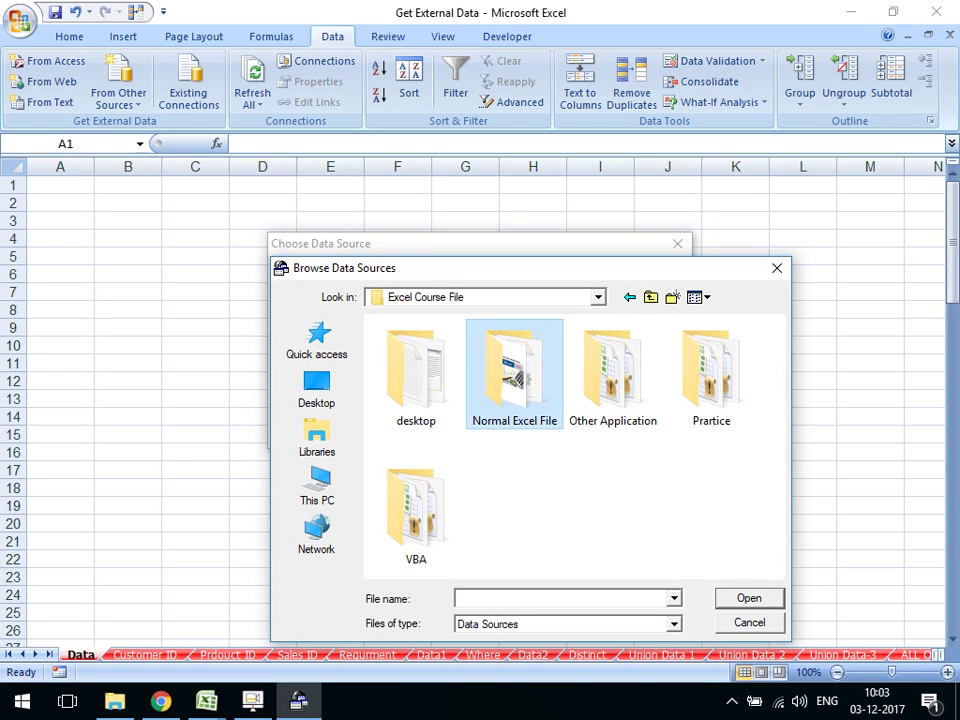
double_click(514, 375)
double_click(399, 381)
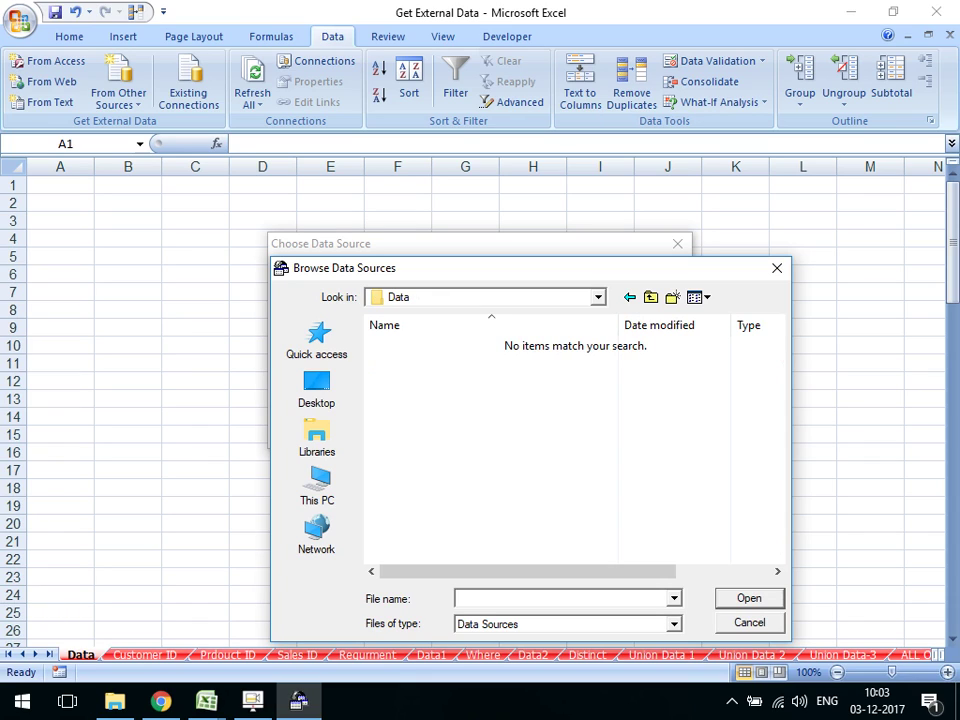
Keep the Data Sources file type and find no saved data source files listed
left_click(674, 623)
left_click(487, 638)
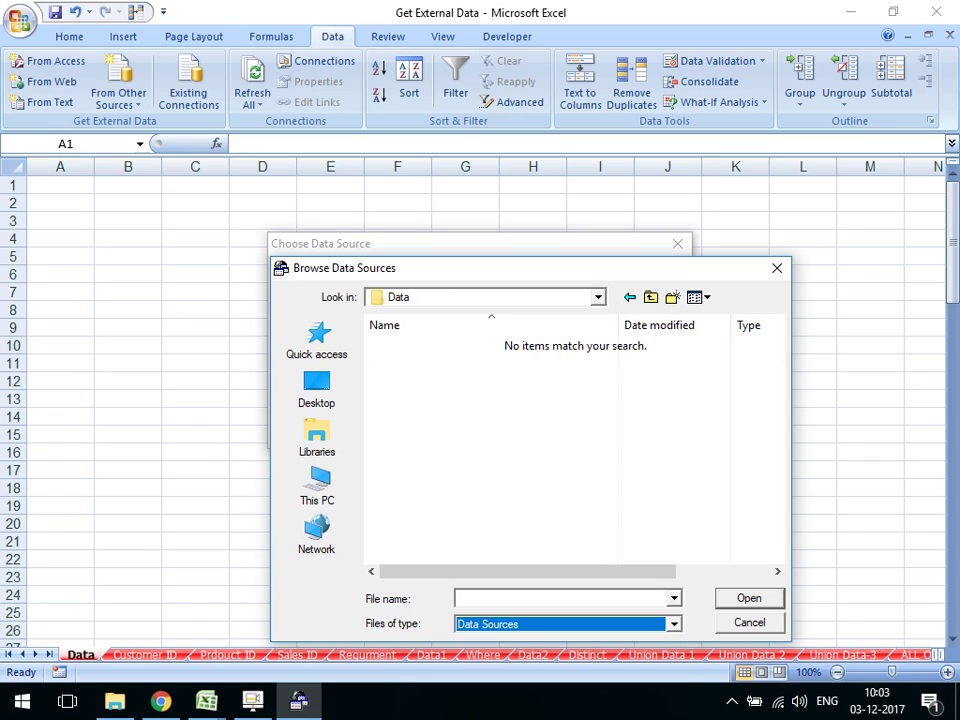
left_click(674, 598)
key("Escape")
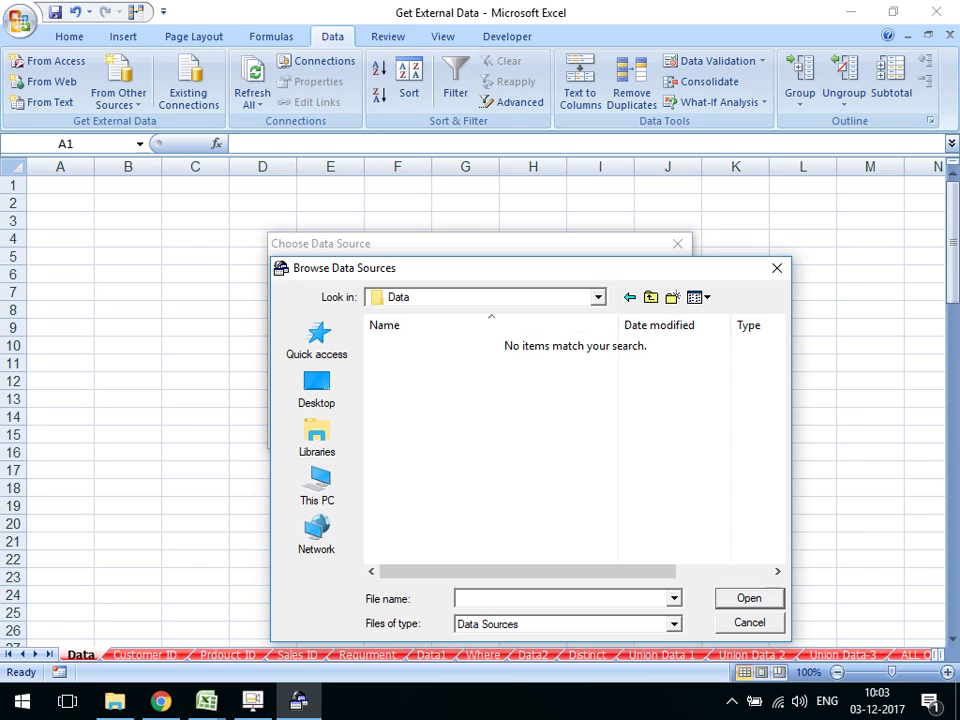
scroll(575, 440, "right", 3)
key("Escape")
key("Escape")
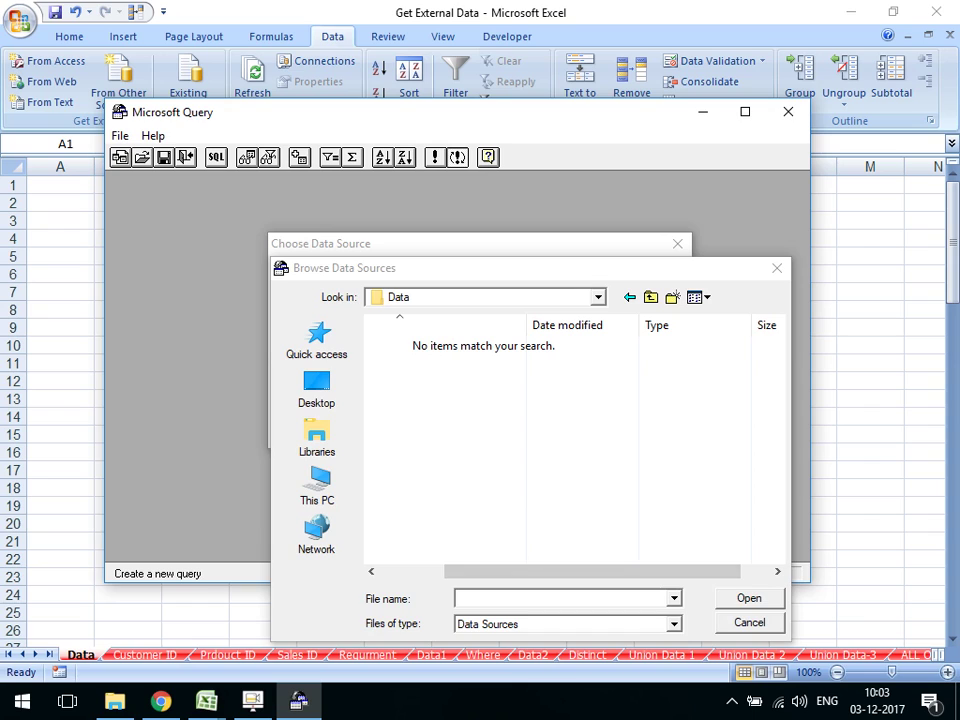
Cancel browsing, leave the Options unchanged, and select Excel Files as the data source
key("Escape")
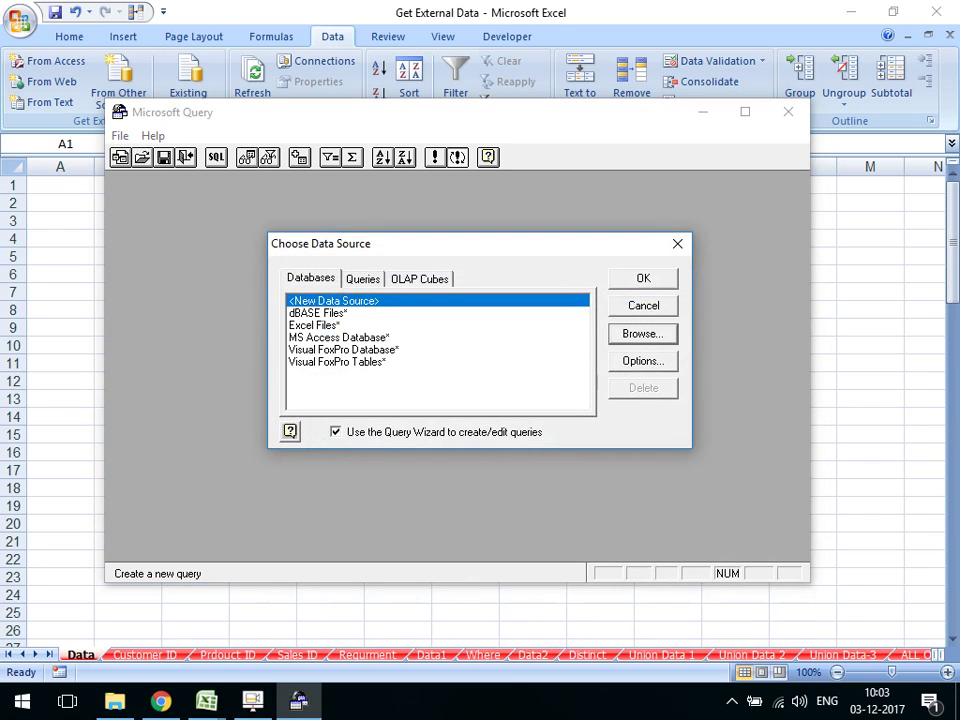
key("alt+o")
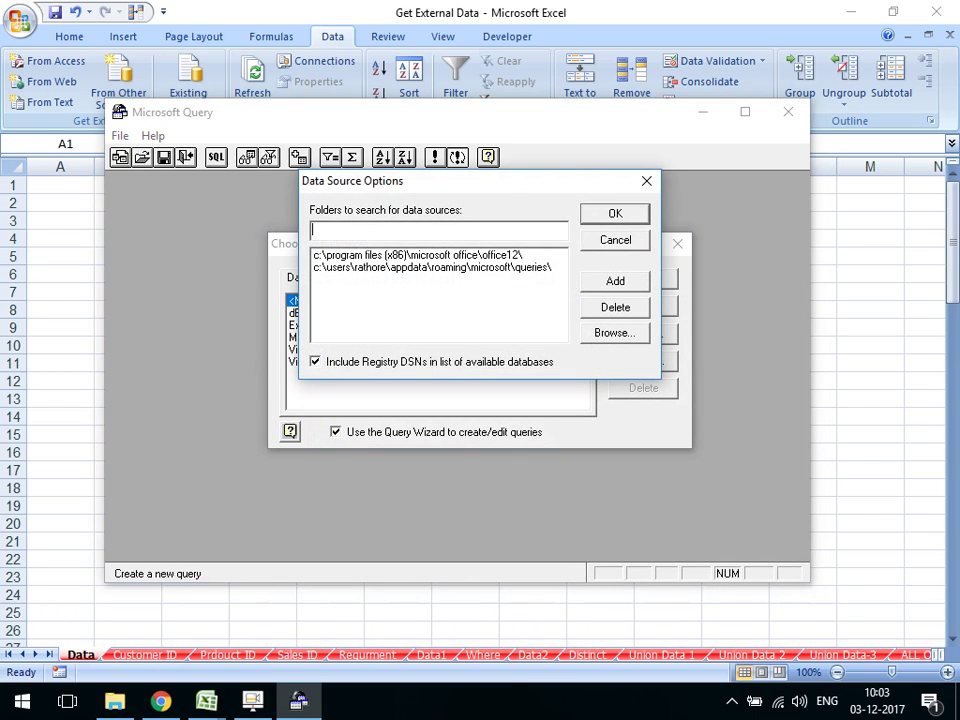
key("Escape")
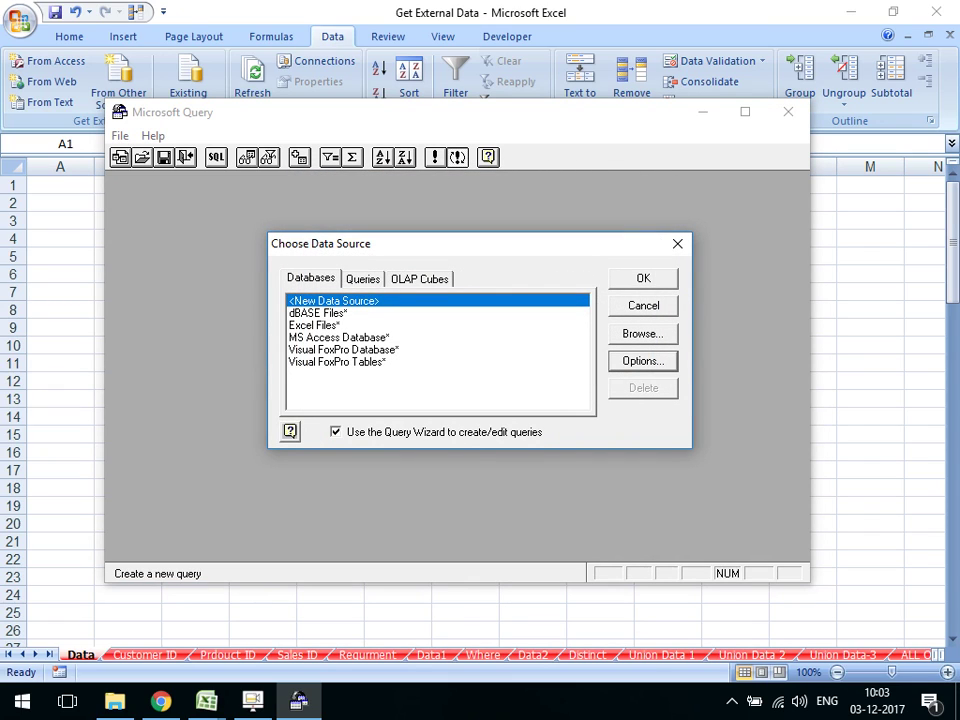
left_click(313, 325)
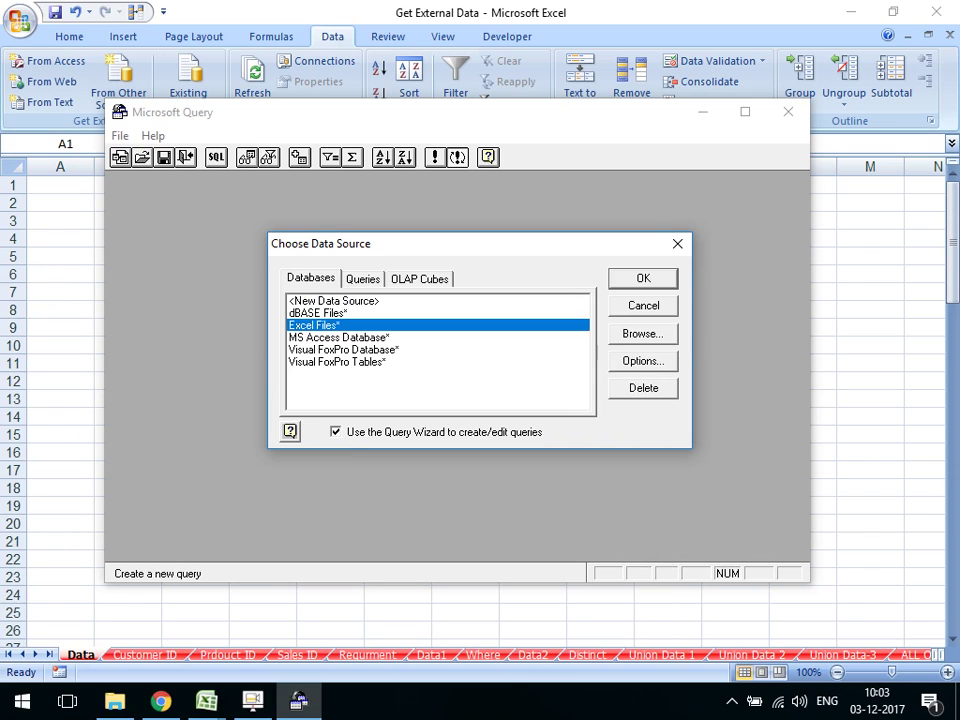
Browse again via This PC to F:\Excel Course File\Normal Excel File\Data
left_click(643, 333)
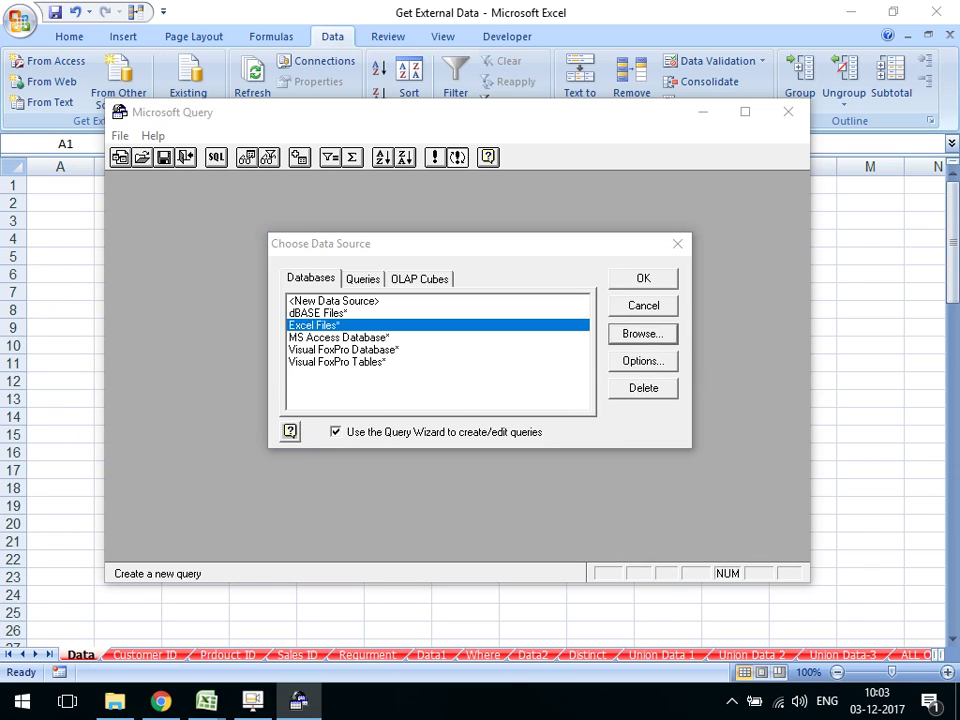
left_click(317, 485)
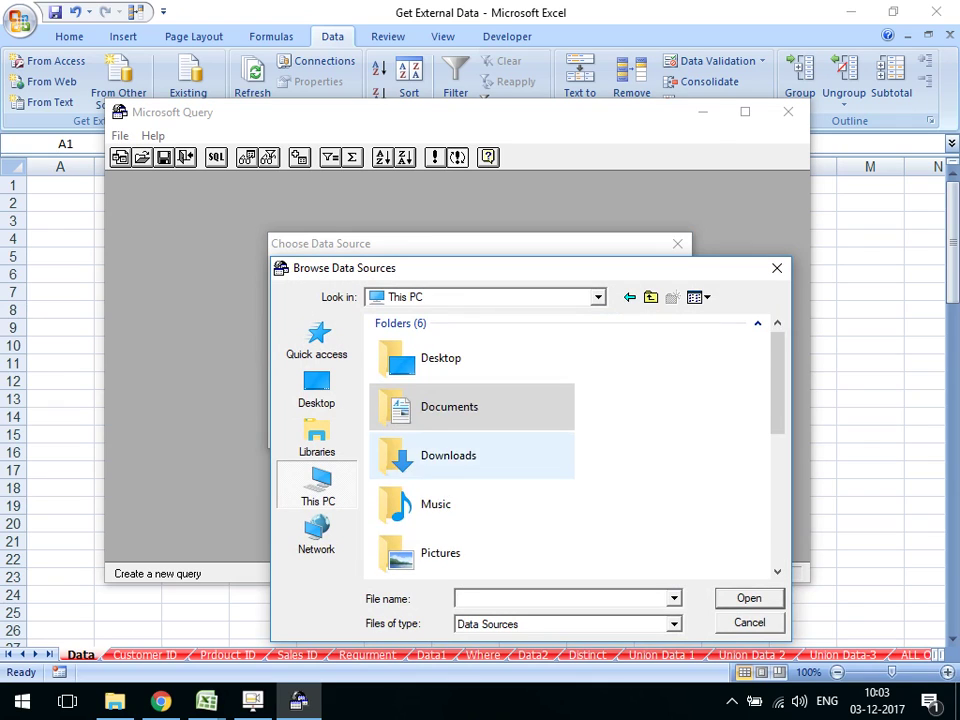
scroll(470, 450, "down", 2)
scroll(470, 450, "down", 2)
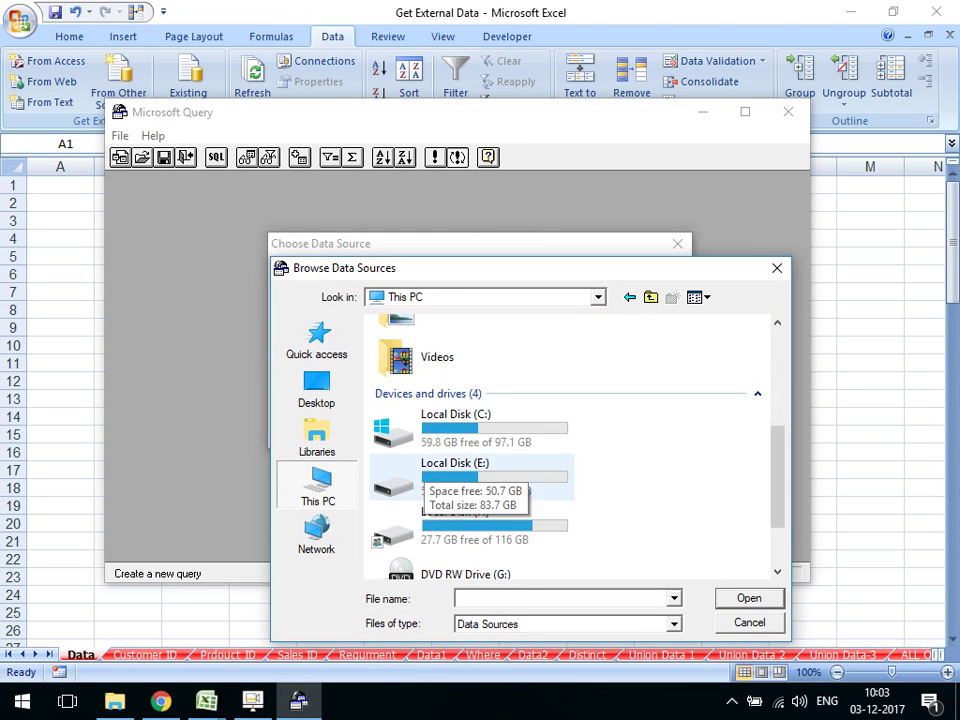
double_click(440, 512)
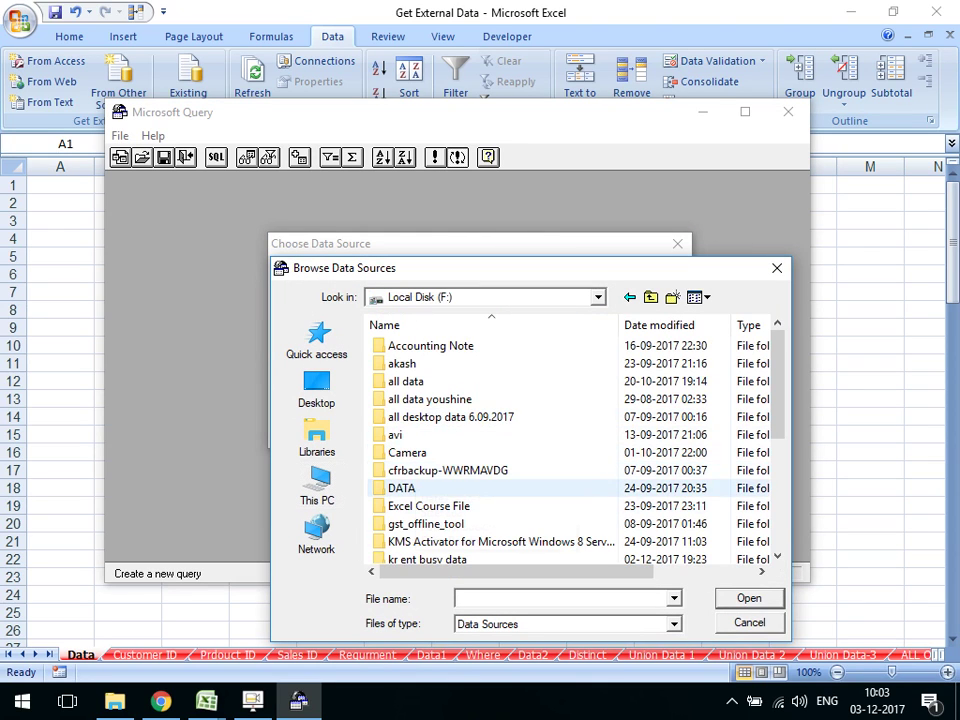
double_click(428, 506)
double_click(514, 372)
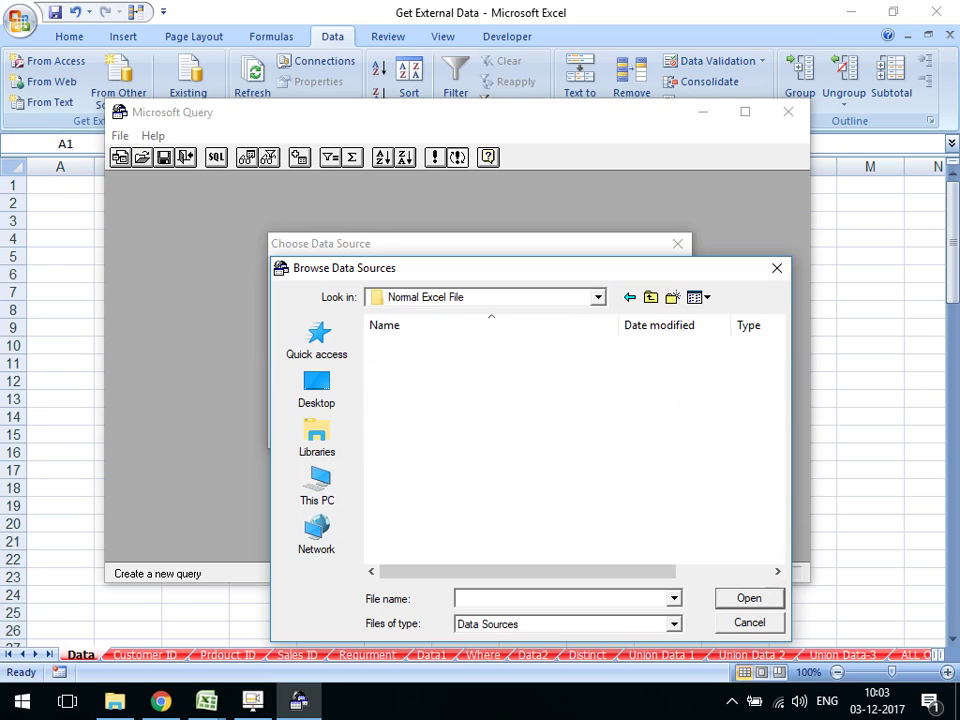
double_click(399, 381)
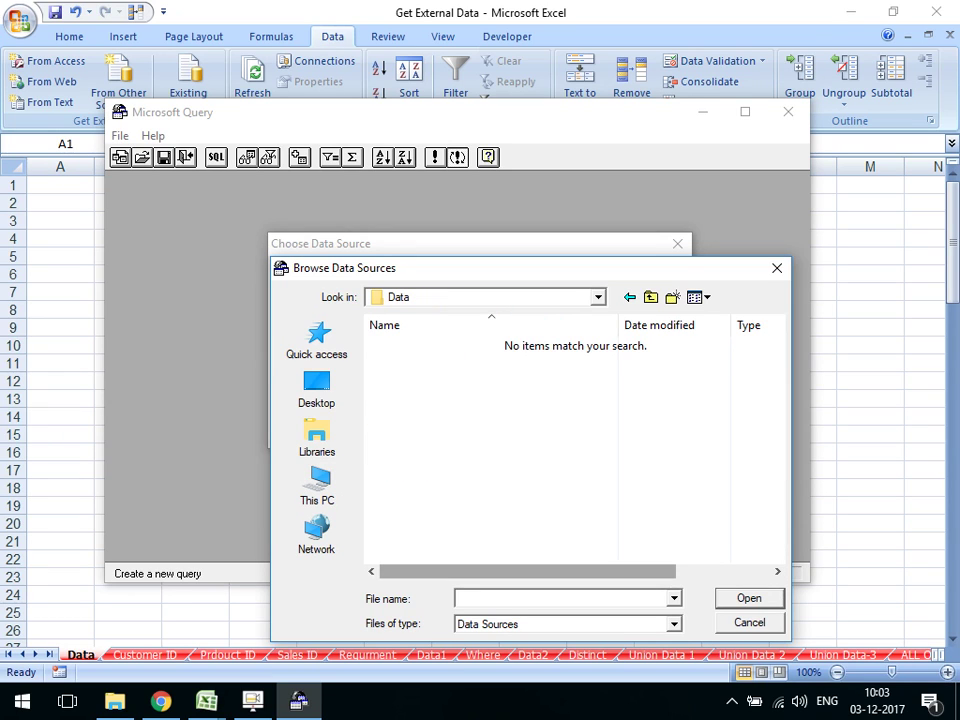
Keep the Data Sources file type, cancel the browser, and connect using Excel Files
left_click(457, 598)
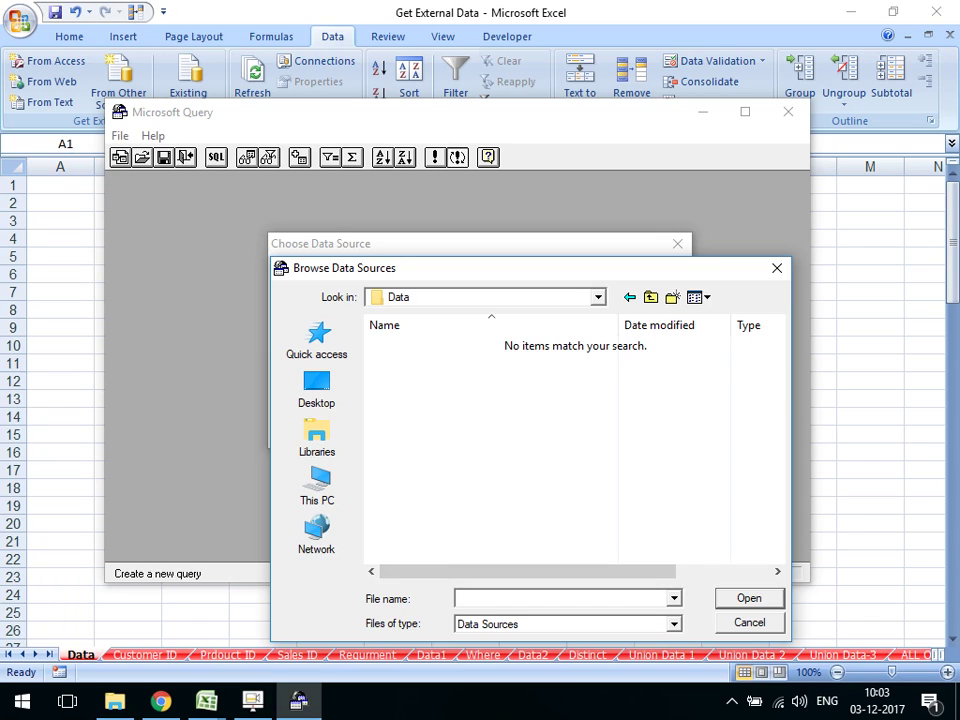
left_click(674, 623)
key("Return")
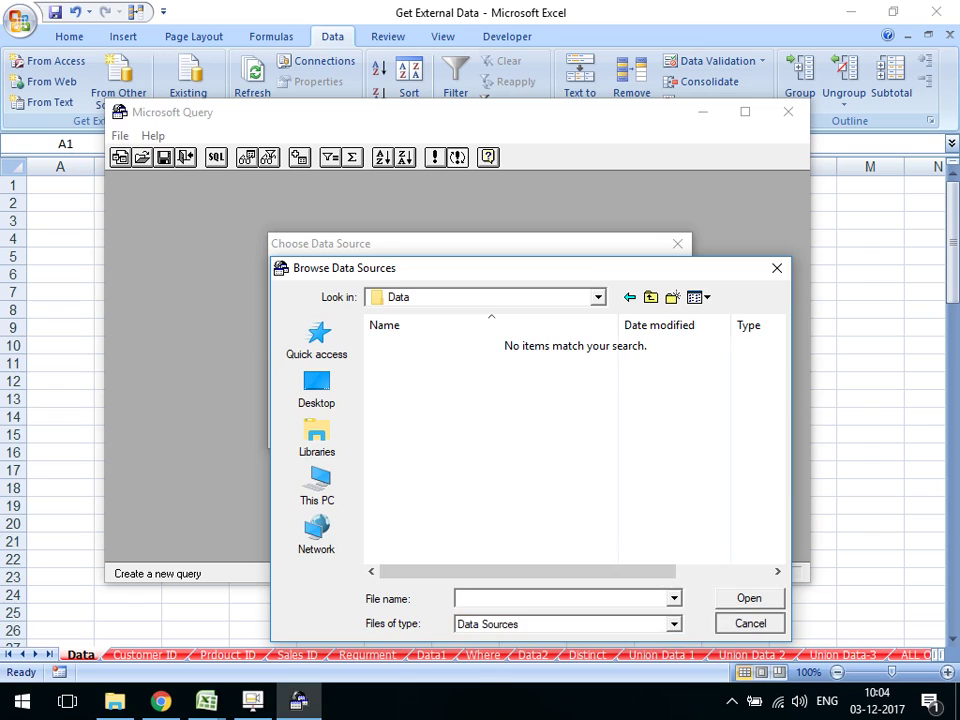
key("Escape")
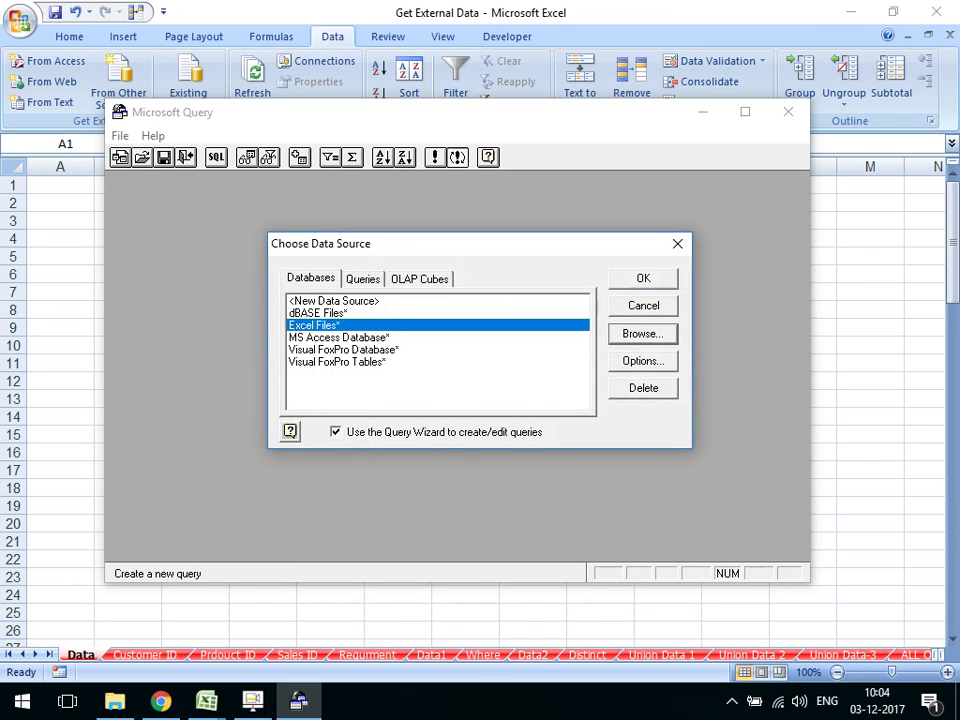
key("Return")
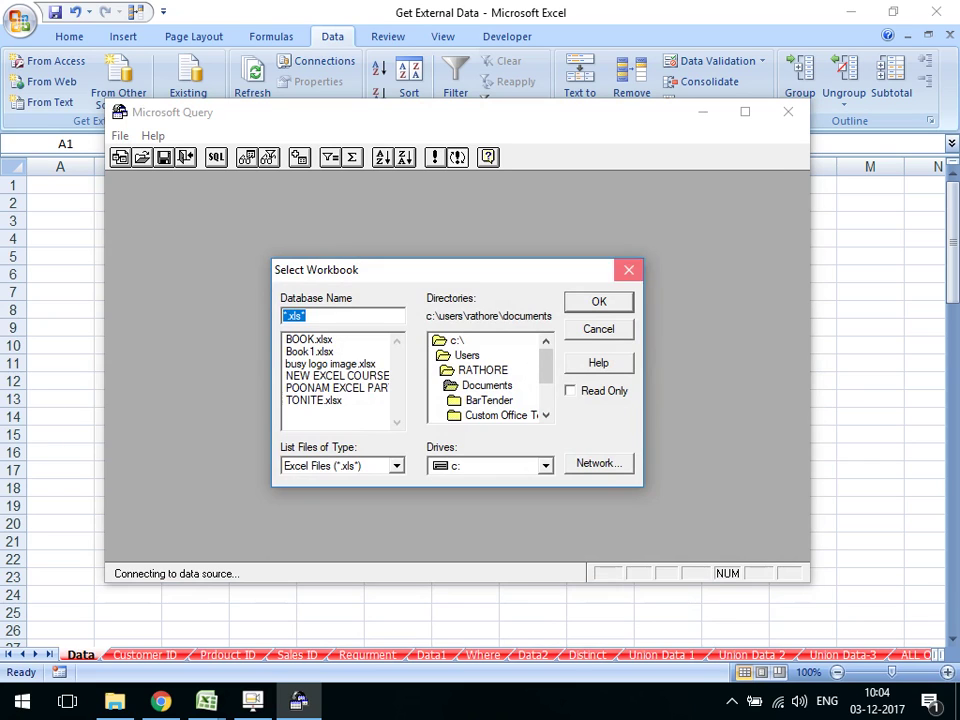
Close the empty Microsoft Query window and restart a Microsoft Query import with Excel Files
key("Escape")
left_click(788, 111)
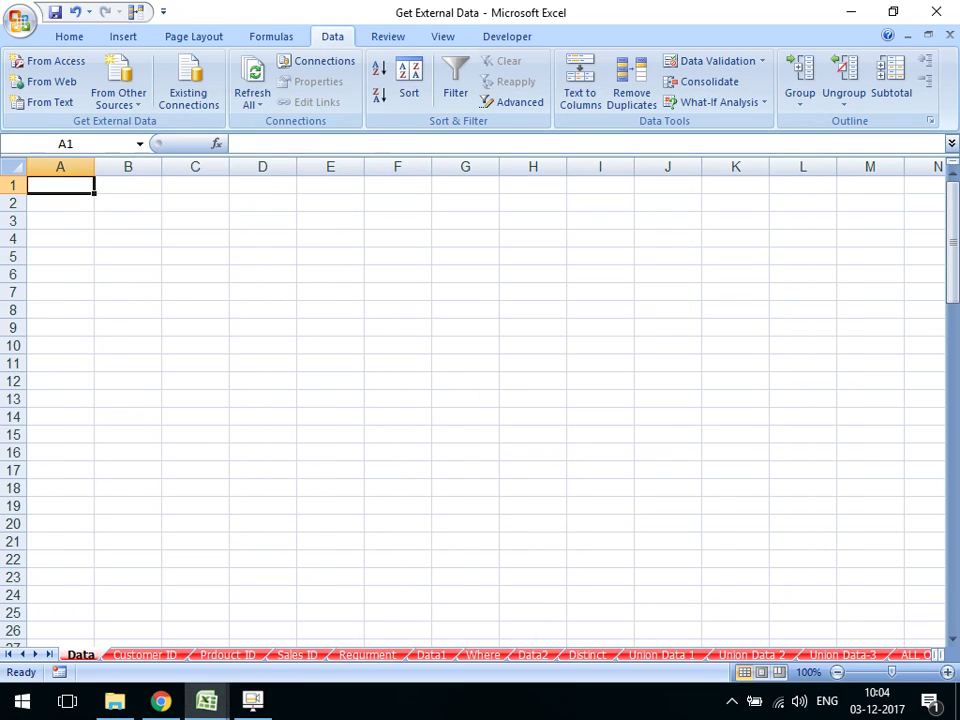
left_click(118, 88)
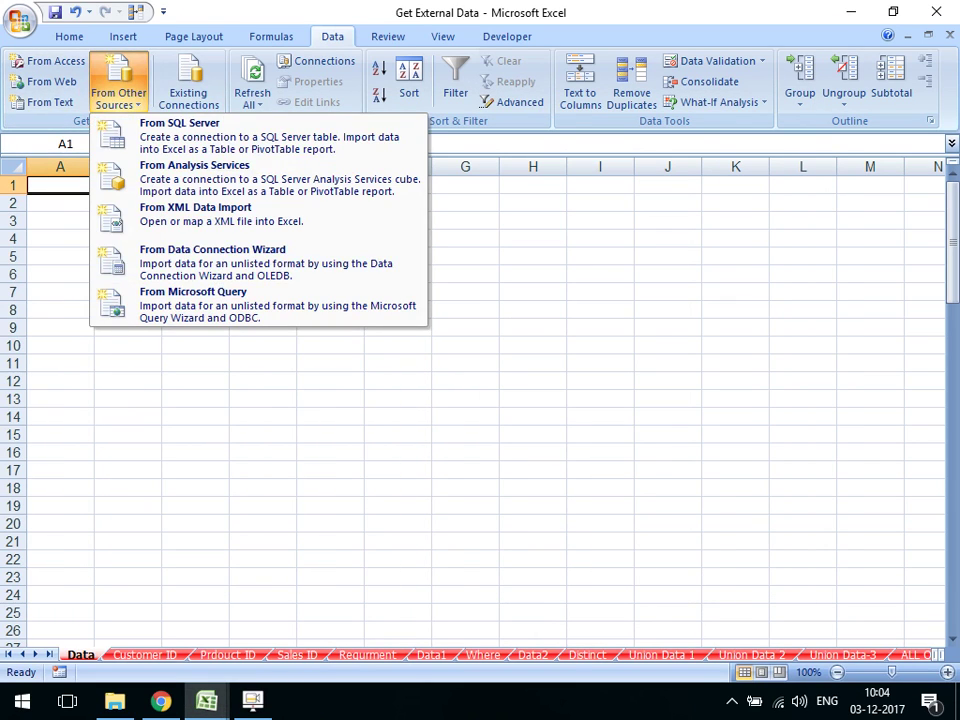
left_click(193, 297)
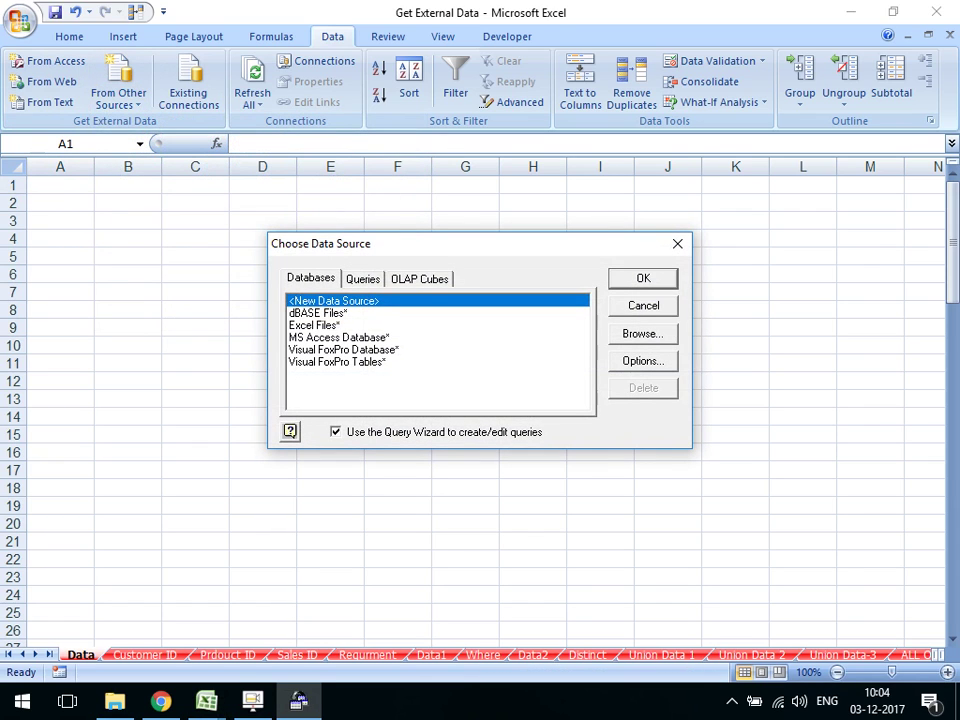
left_click(315, 325)
left_click(643, 278)
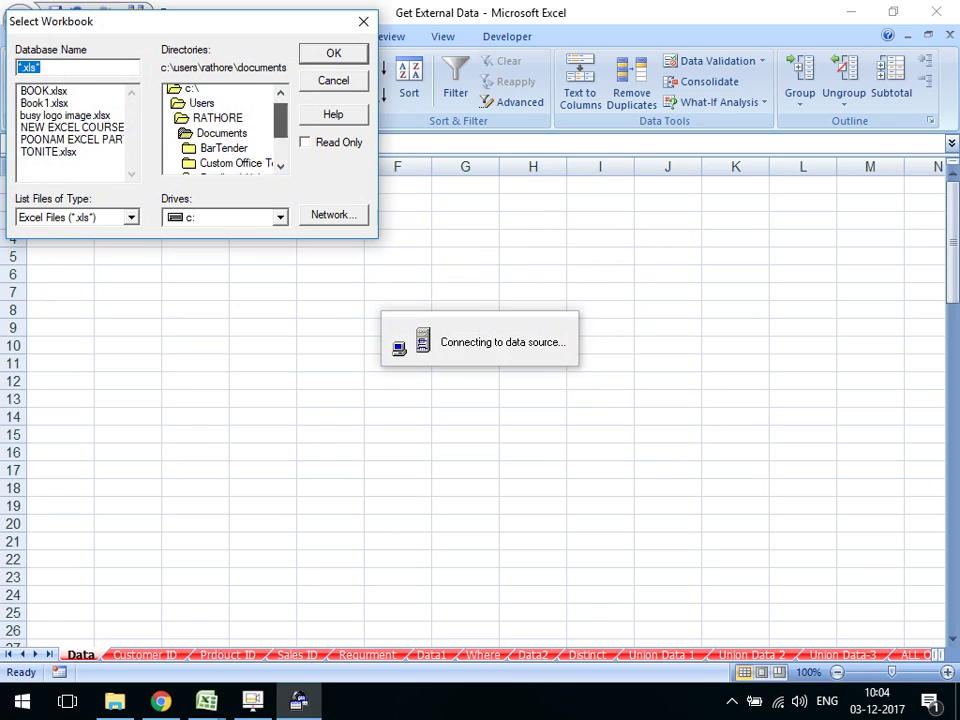
On drive f:, open Excel Course File\Normal Excel File\Data and select Excel File.xlsm
scroll(225, 128, "down", 1)
left_click(280, 217)
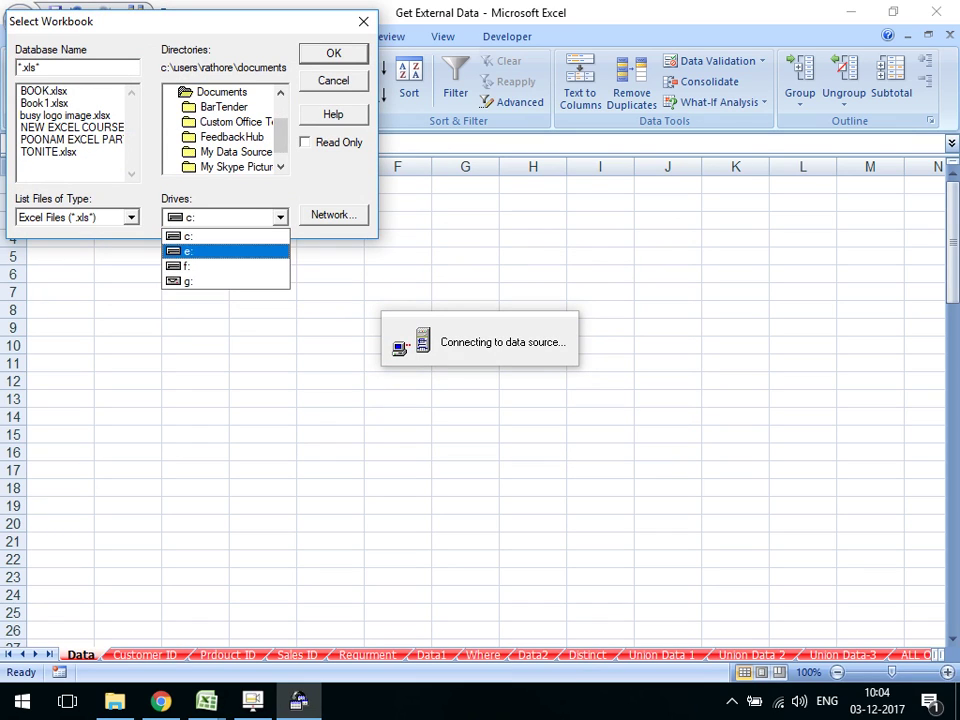
left_click(186, 266)
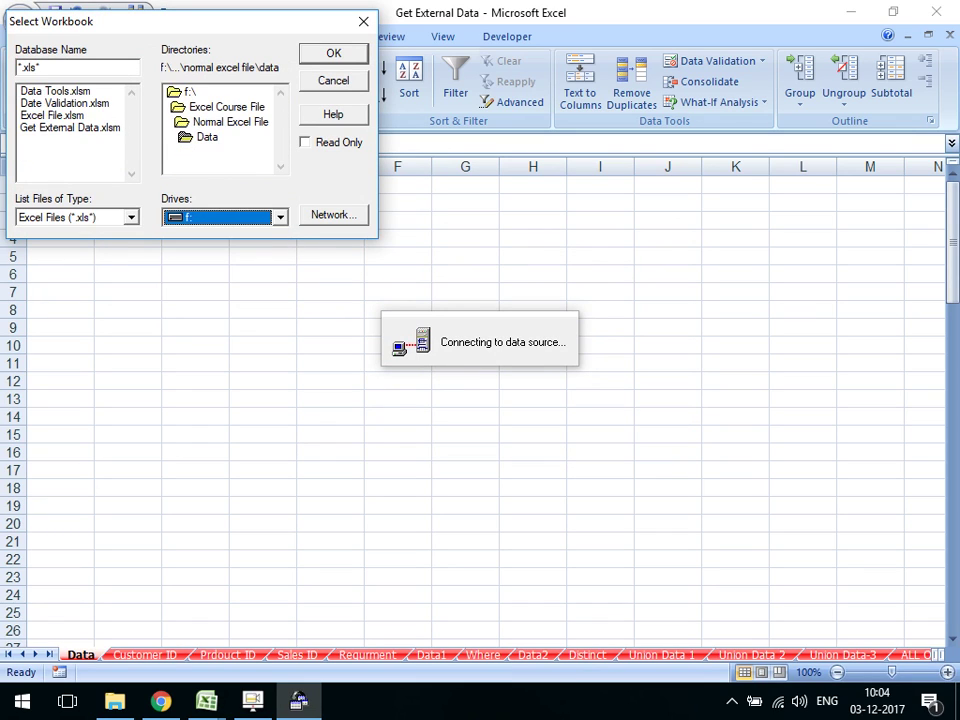
double_click(227, 106)
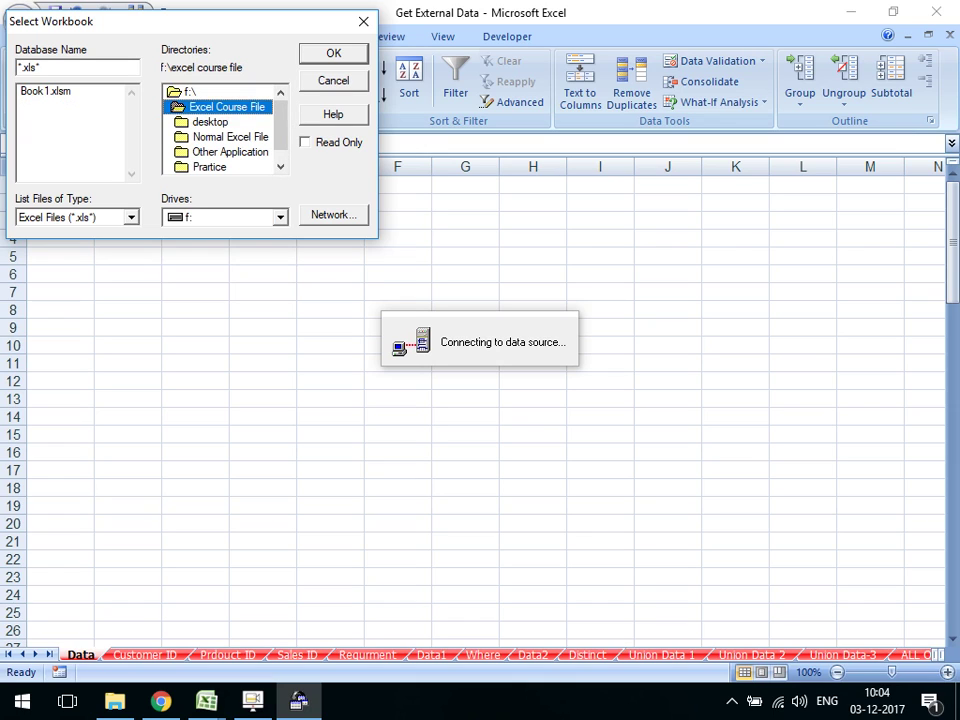
double_click(230, 136)
double_click(207, 151)
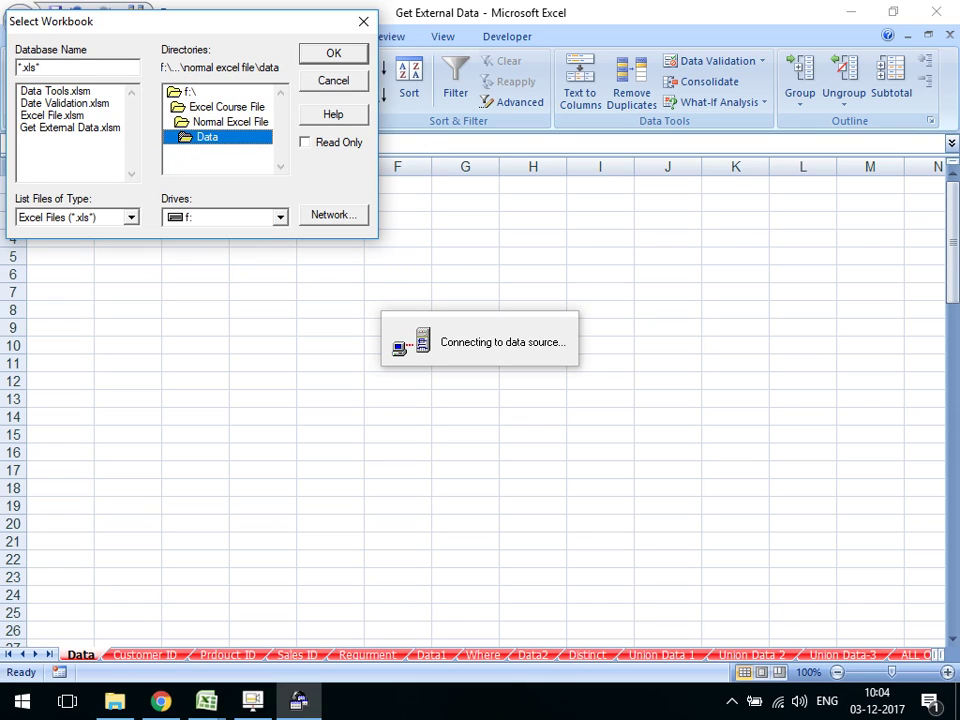
left_click(64, 103)
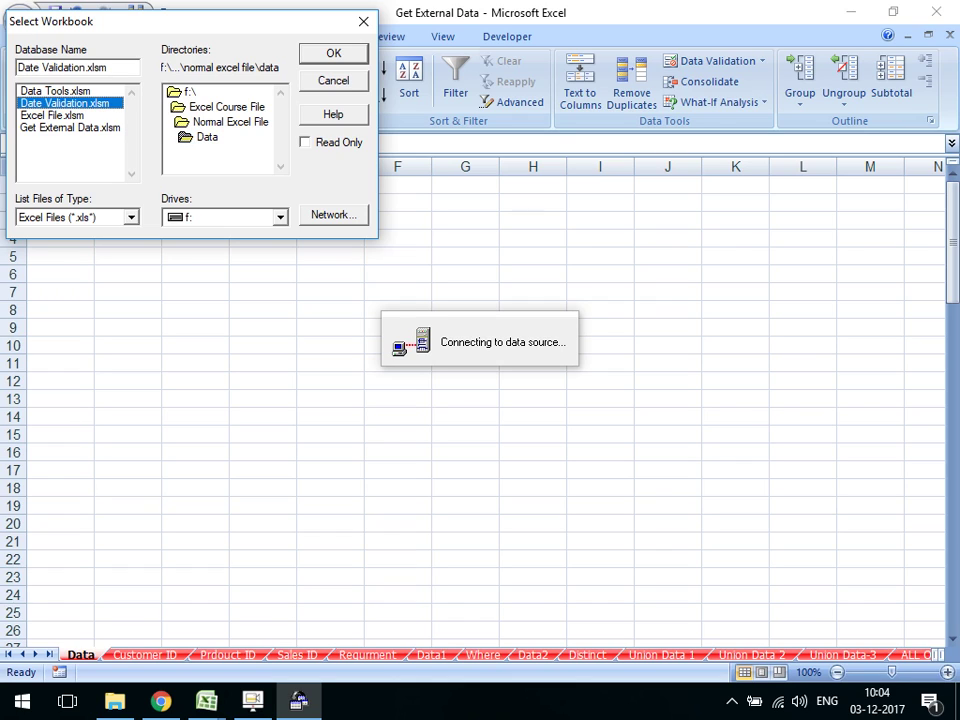
left_click(52, 115)
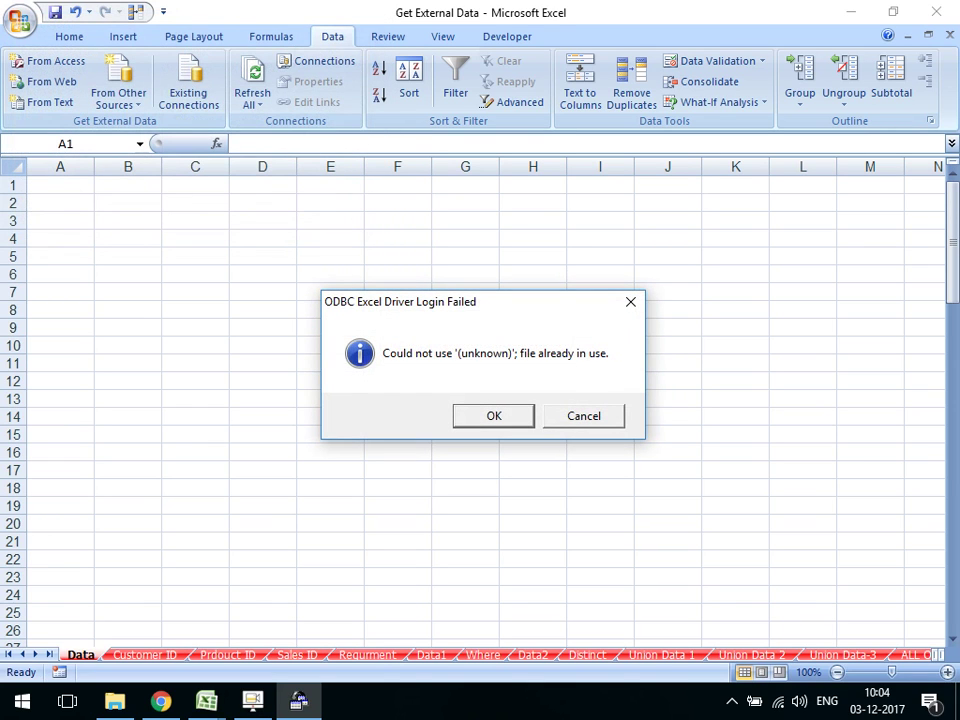
Dismiss the file-in-use error, close Book1, cancel the workbook picker, and close Microsoft Query
key("Return")
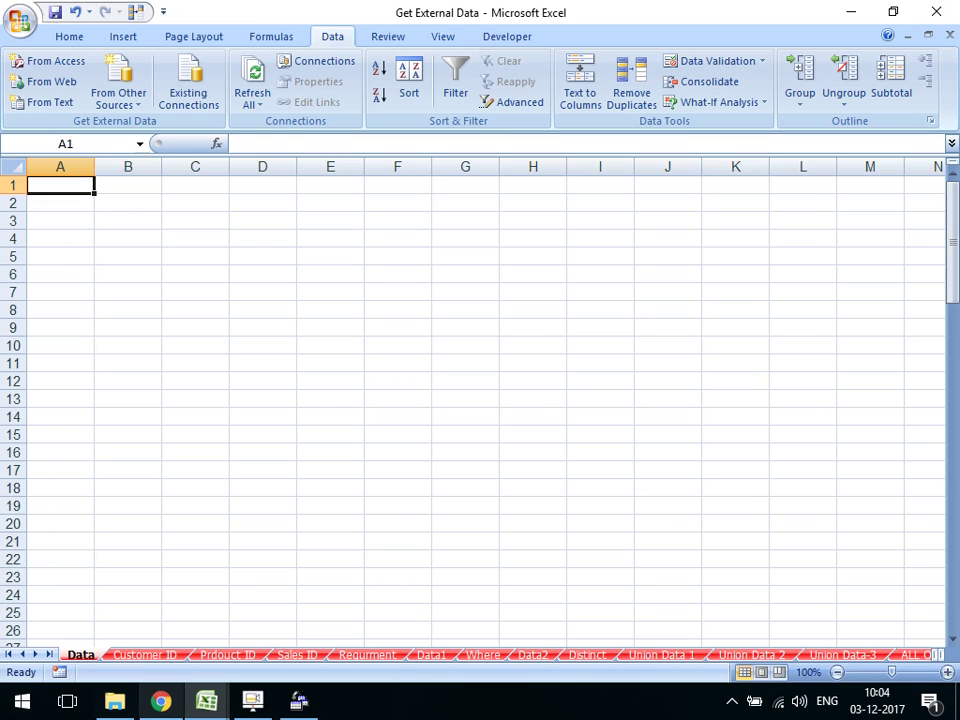
left_click(300, 600)
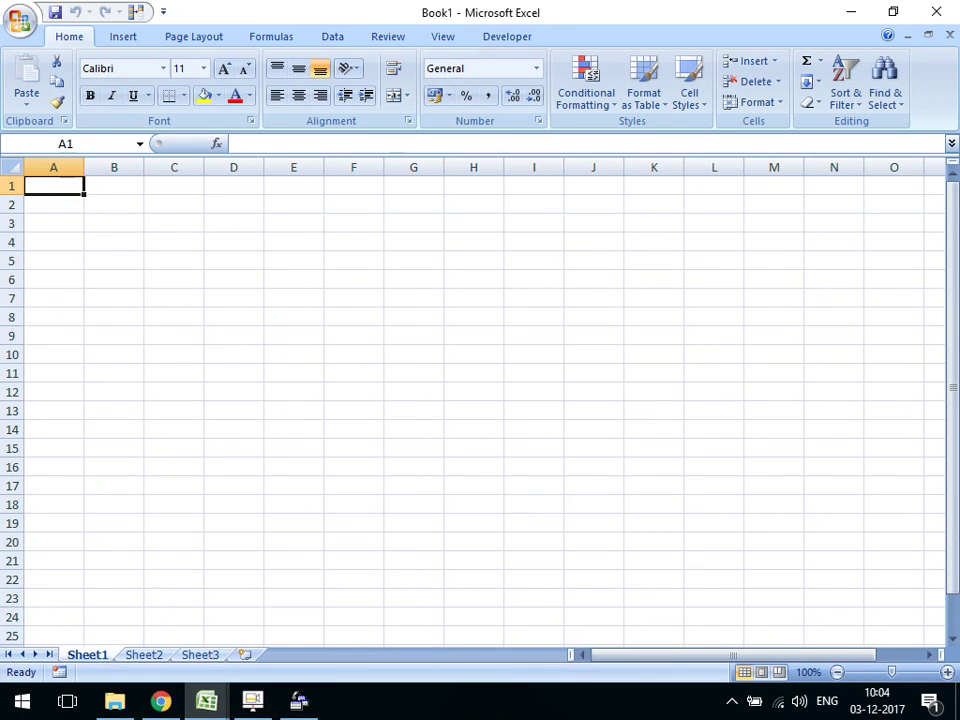
left_click(936, 11)
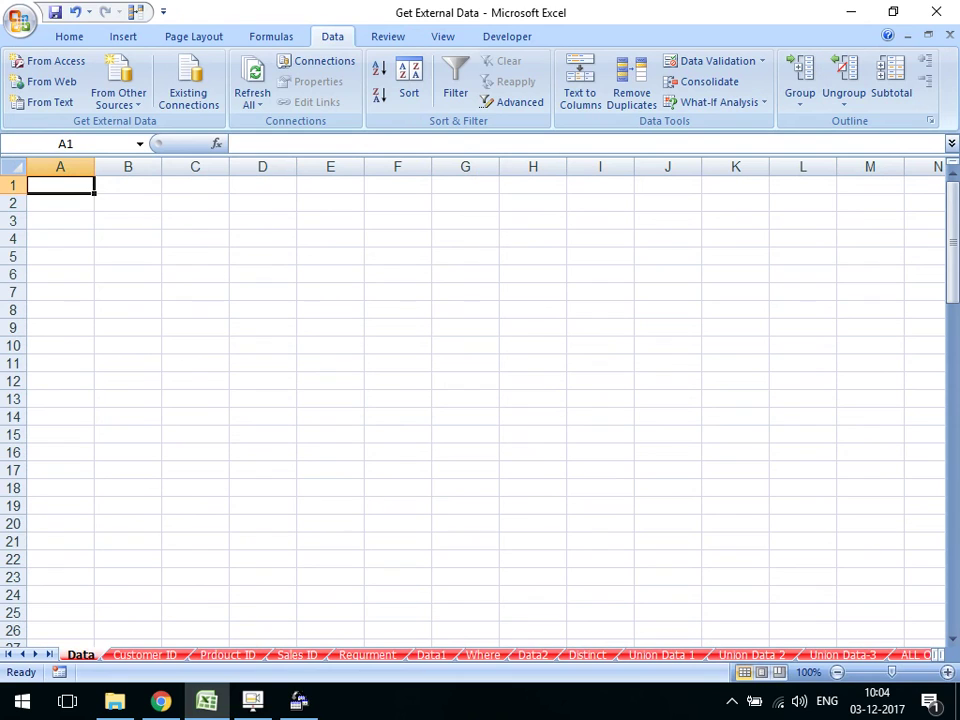
left_click(397, 398)
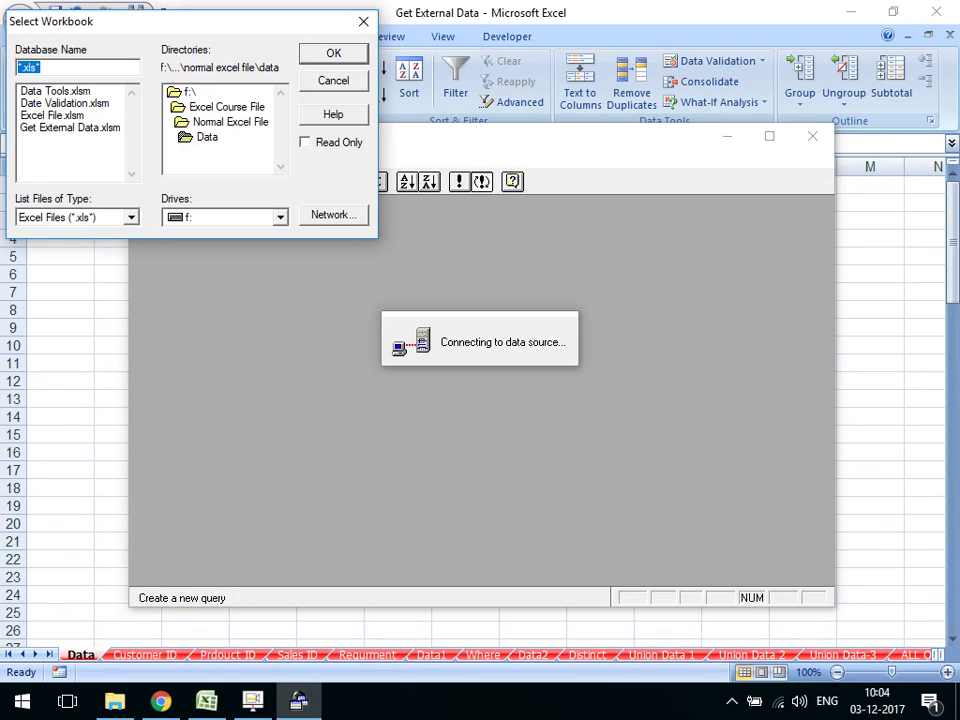
key("Escape")
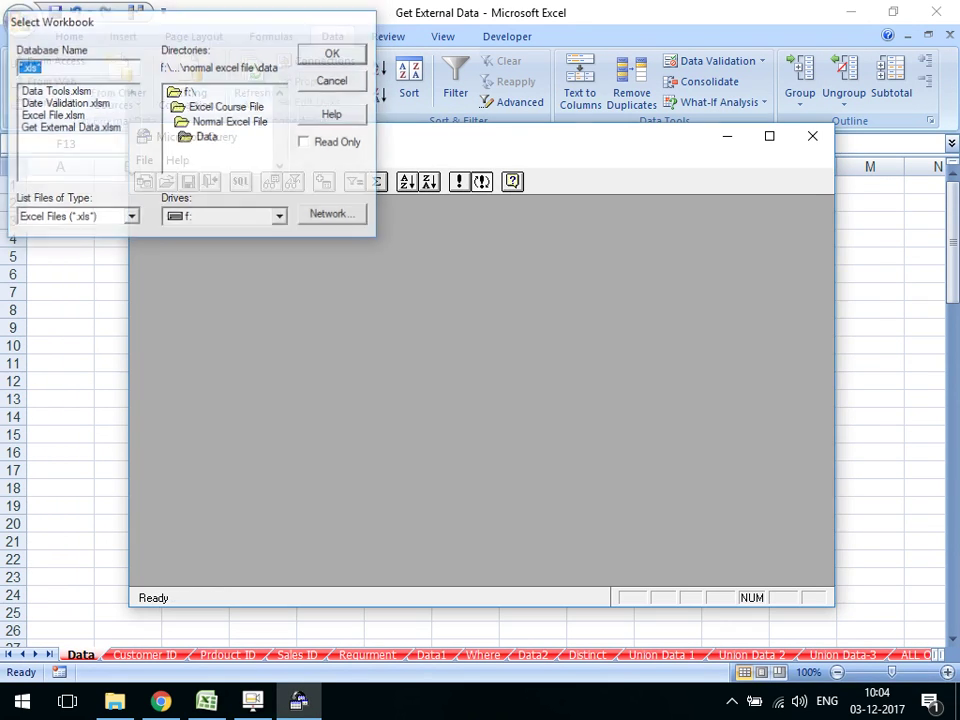
left_click(812, 136)
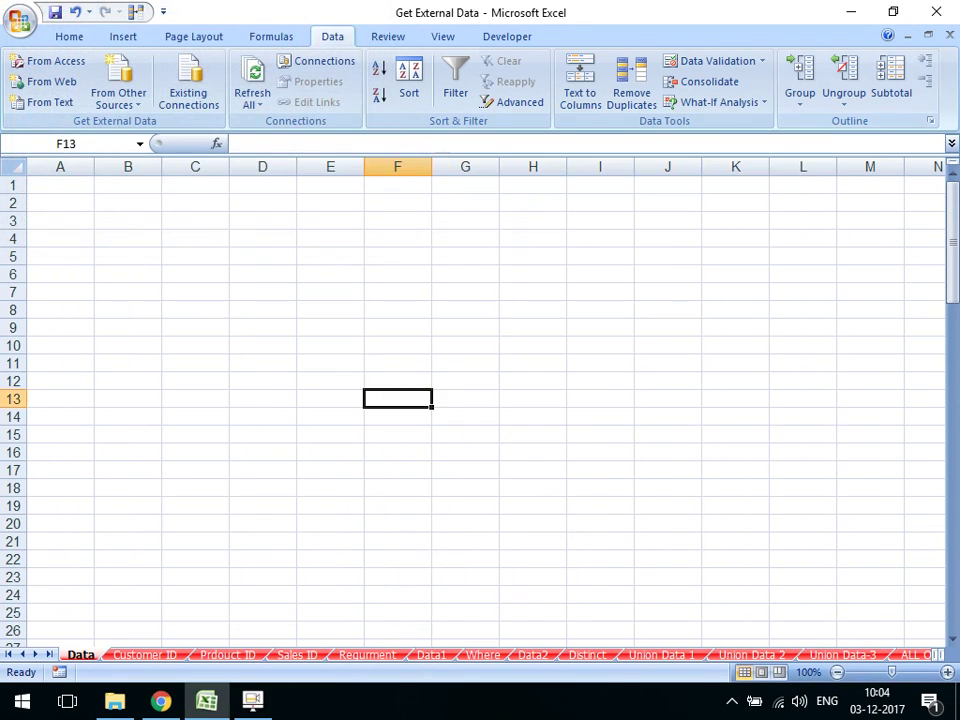
left_click(735, 238)
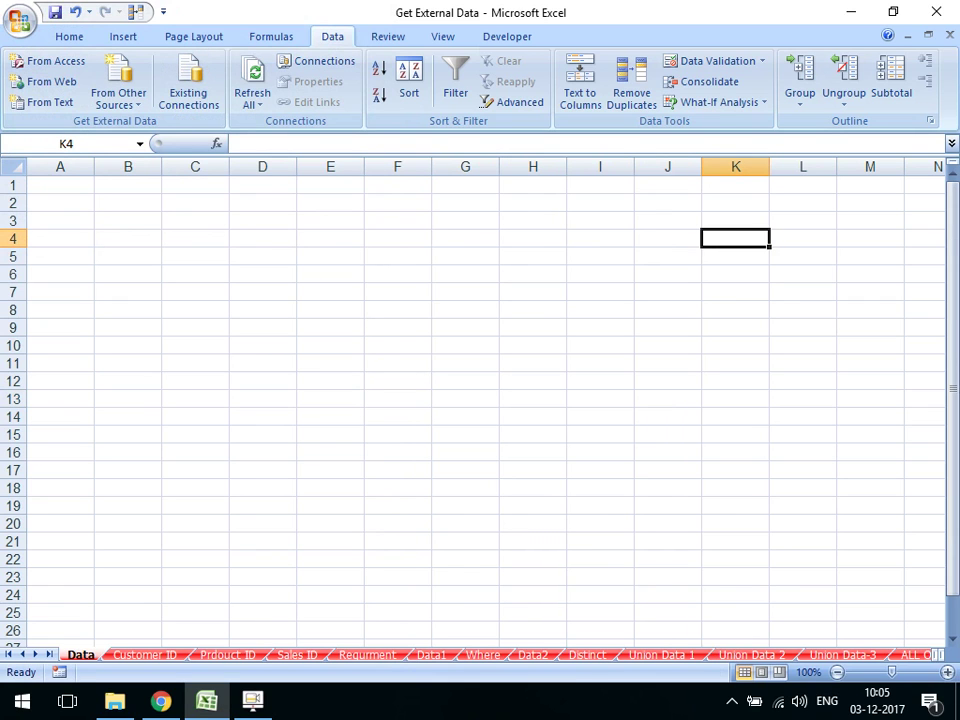
Launch Excel 2007 from the Windows search with 'ex'
left_click(936, 11)
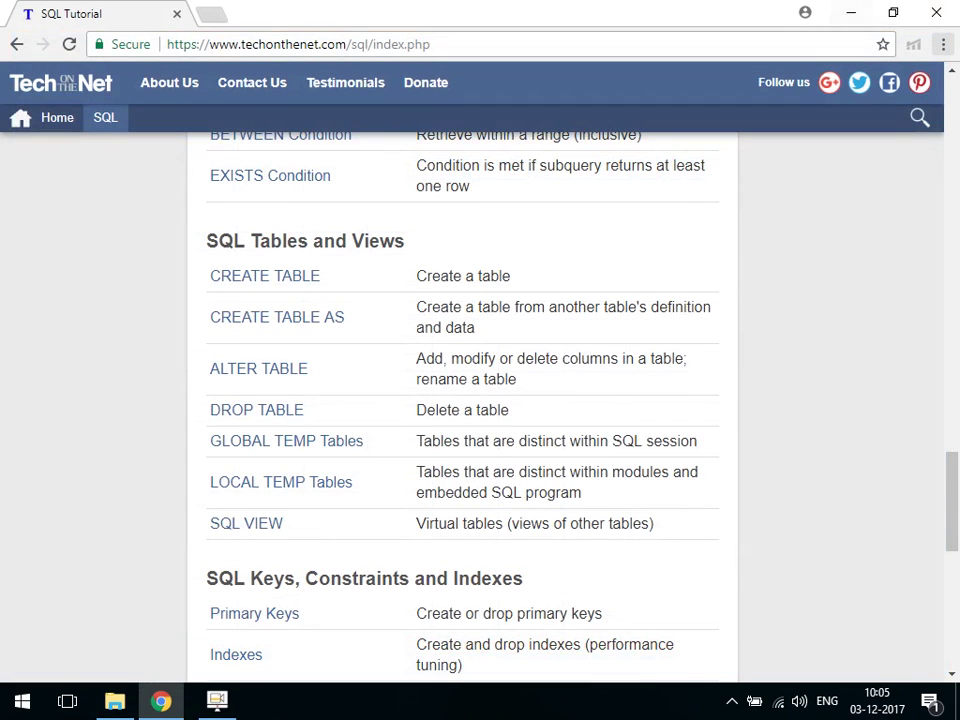
key("super")
type("ex")
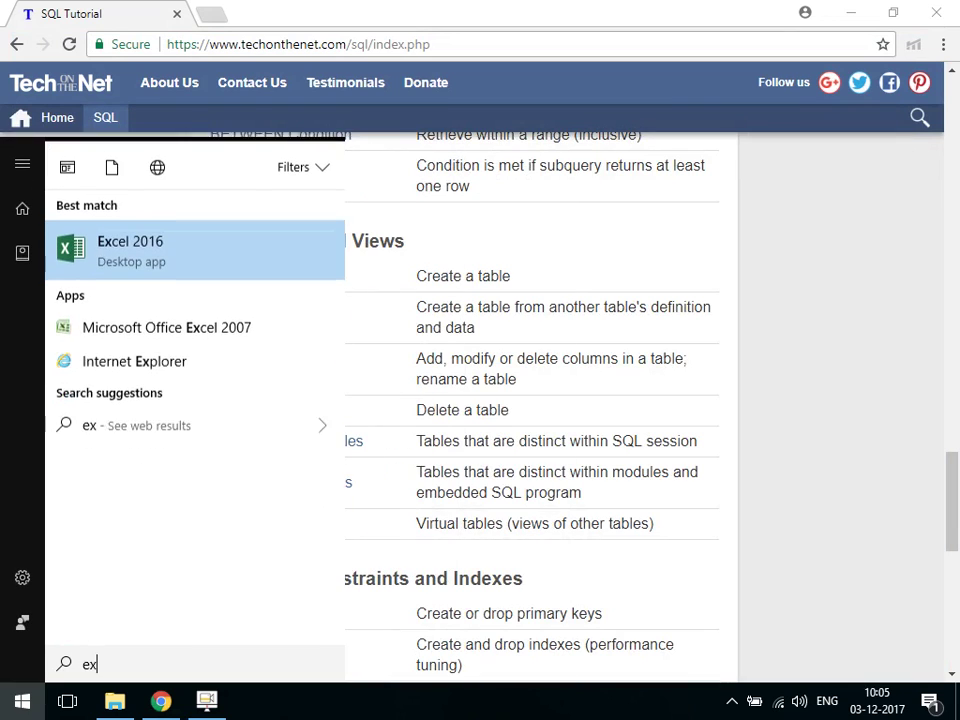
key("Down")
key("Down")
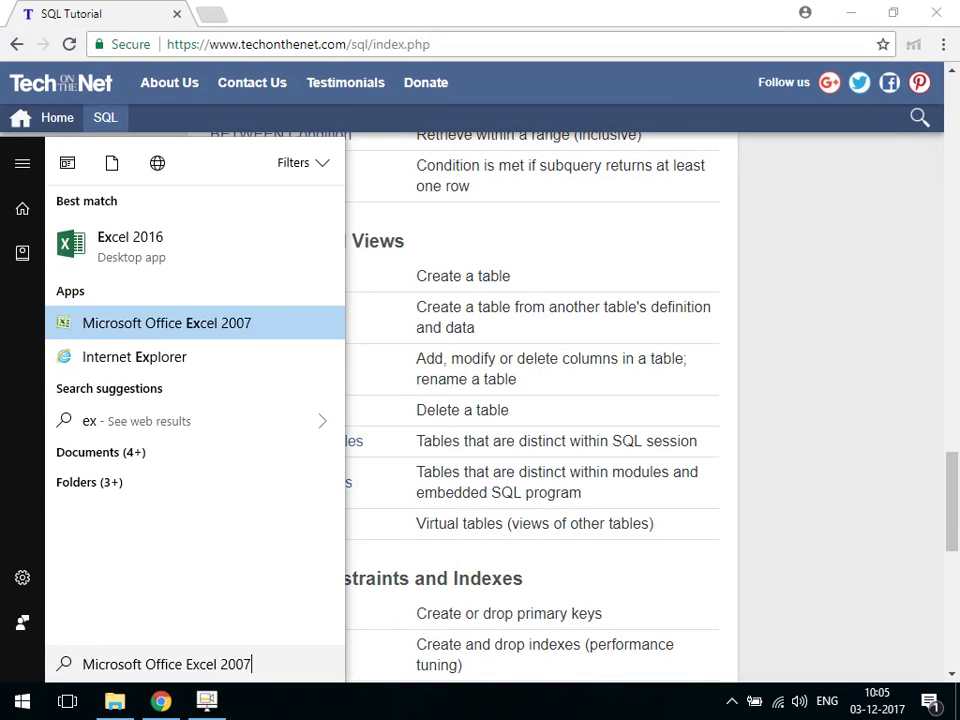
key("Return")
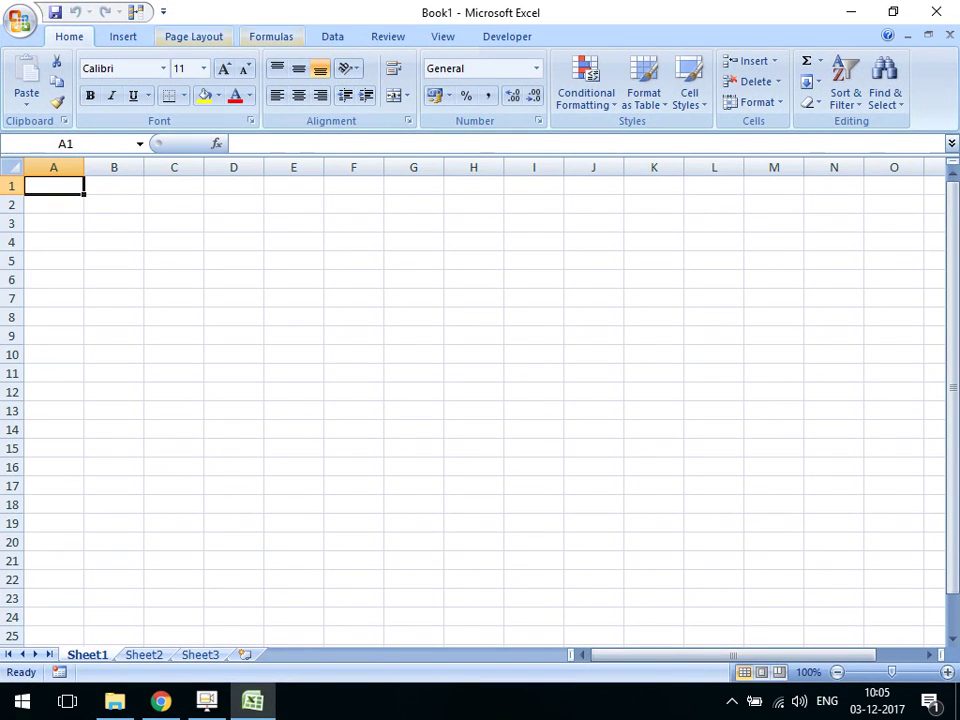
Start a From Microsoft Query import using Excel Files as the data source
left_click(332, 36)
left_click(118, 92)
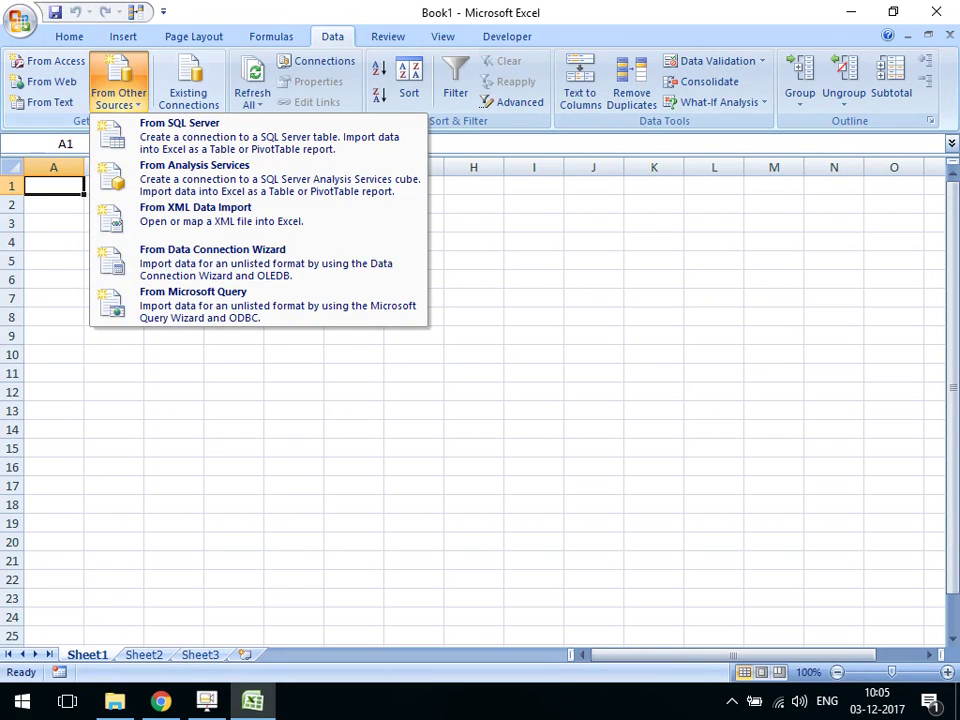
key("Return")
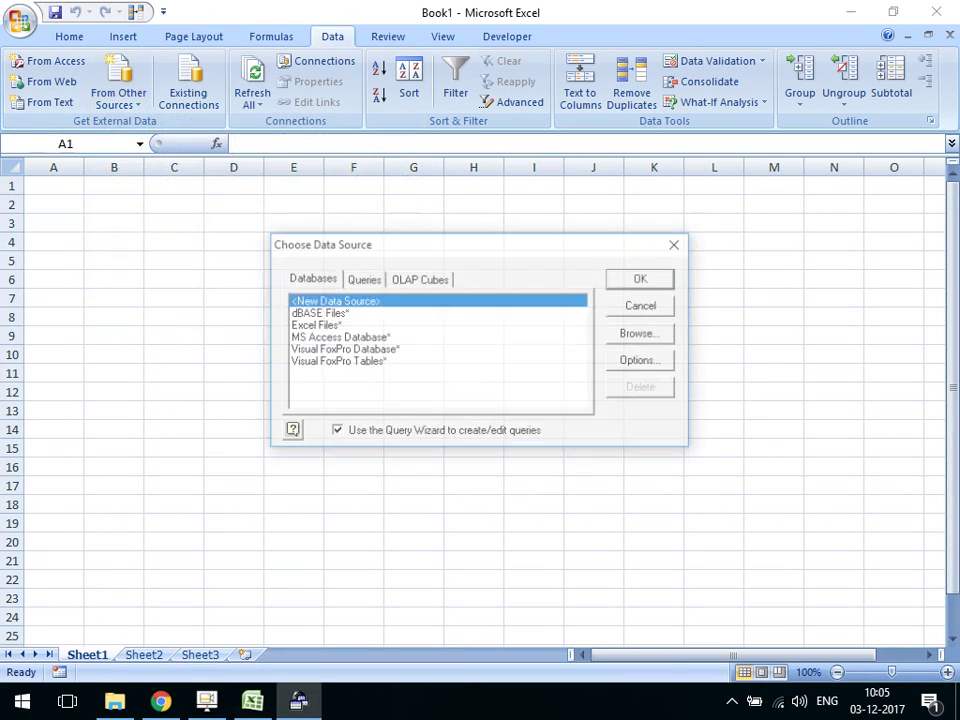
left_click(313, 325)
key("Return")
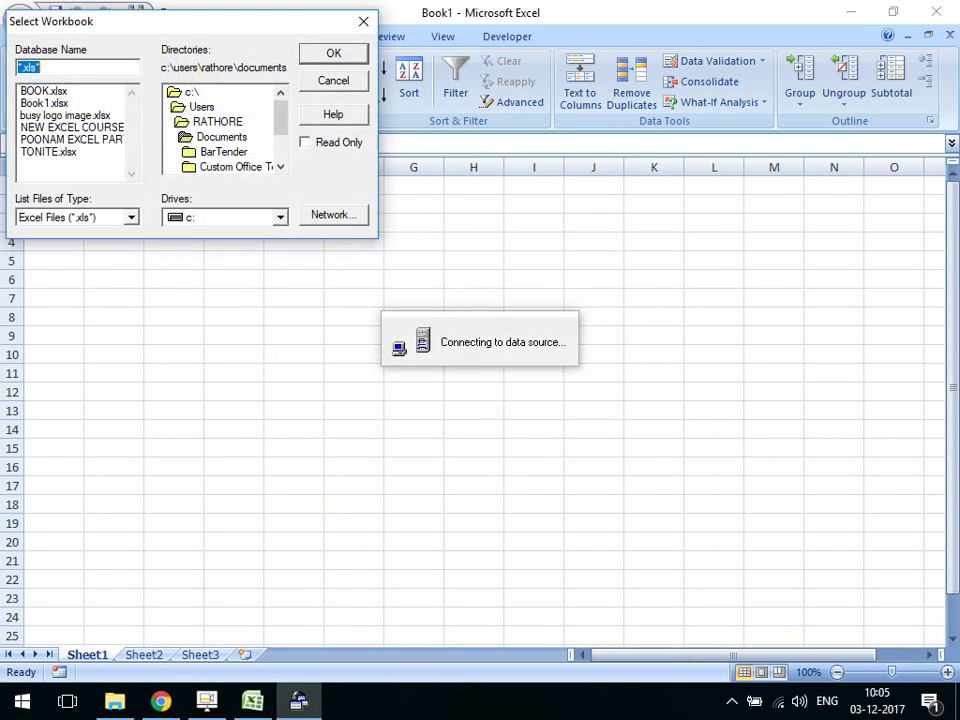
On drive f:, open Excel Course File\Normal Excel File\Data and pick Excel File.xlsm
left_click(280, 217)
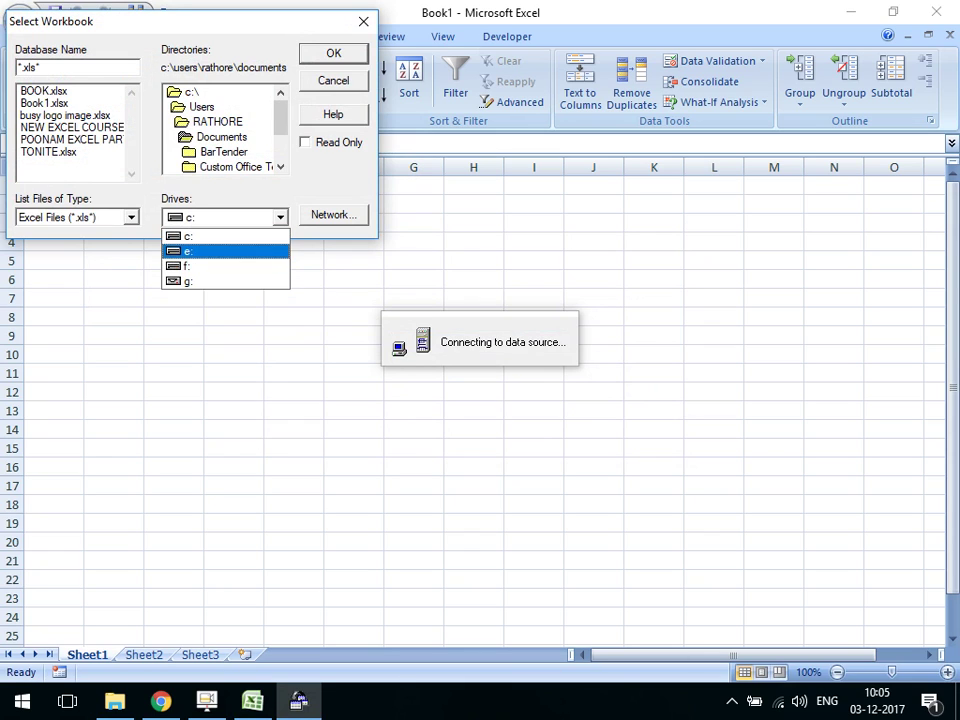
left_click(195, 272)
left_click(228, 166)
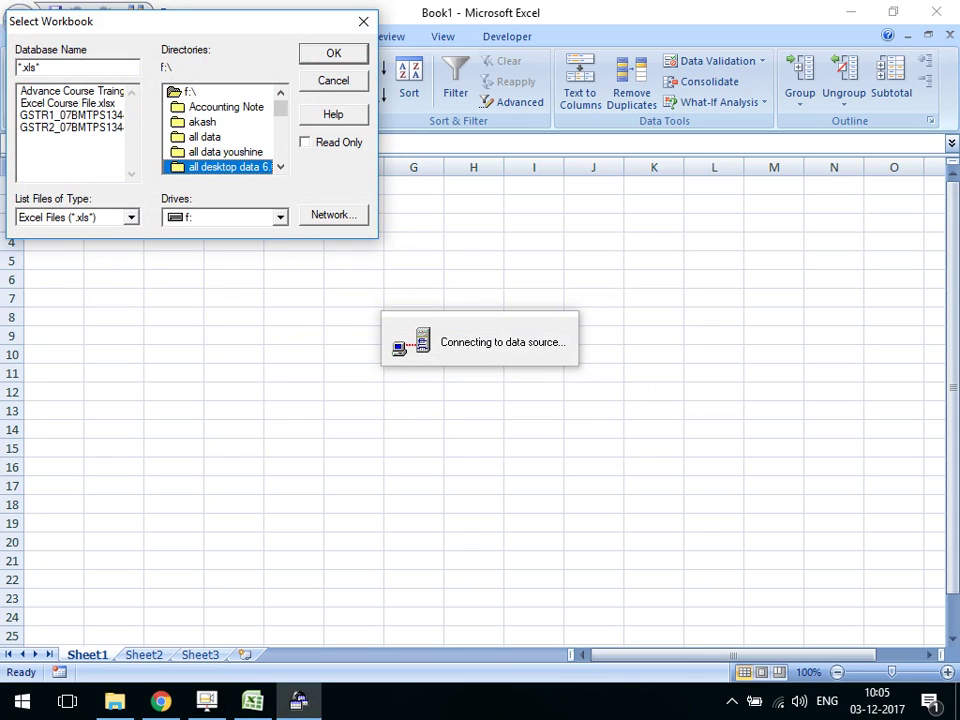
scroll(225, 128, "down", 1)
scroll(225, 128, "down", 1)
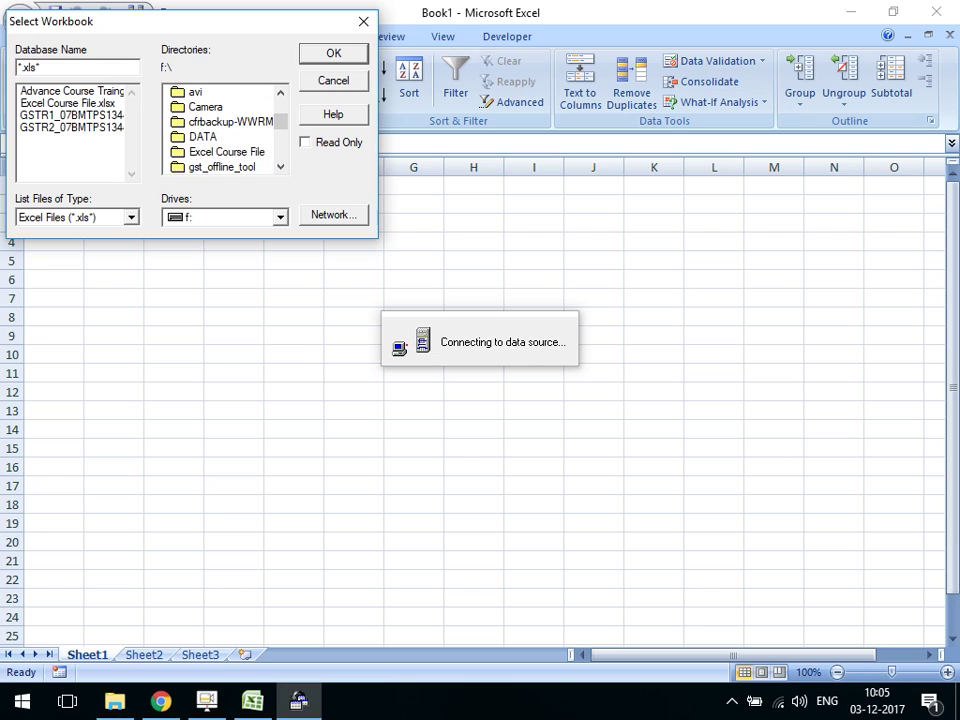
left_click(226, 151)
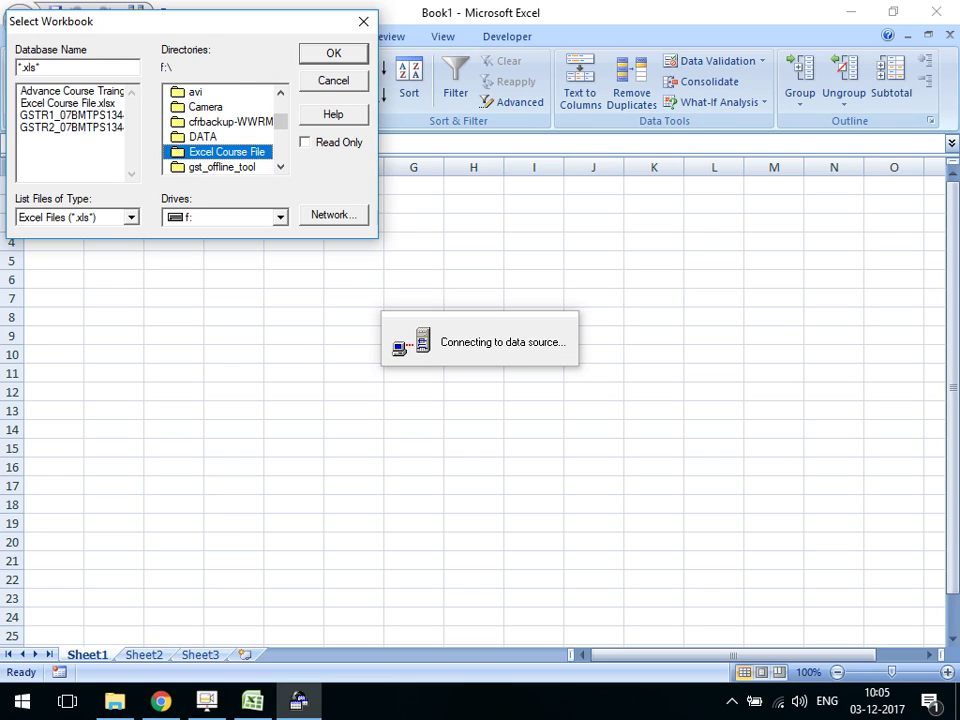
double_click(226, 151)
double_click(230, 136)
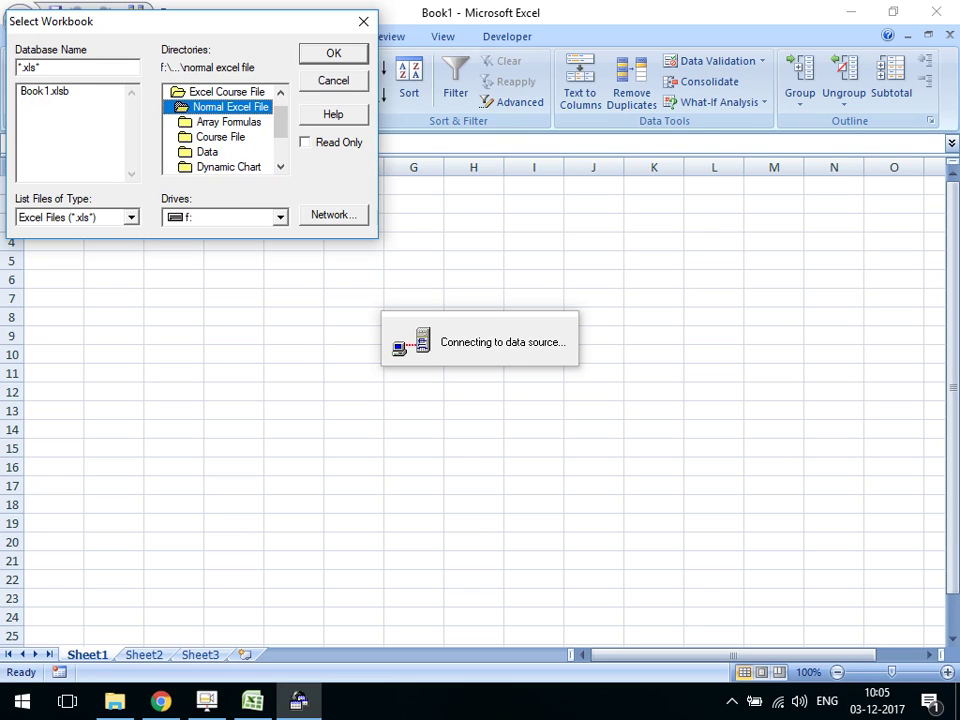
double_click(207, 151)
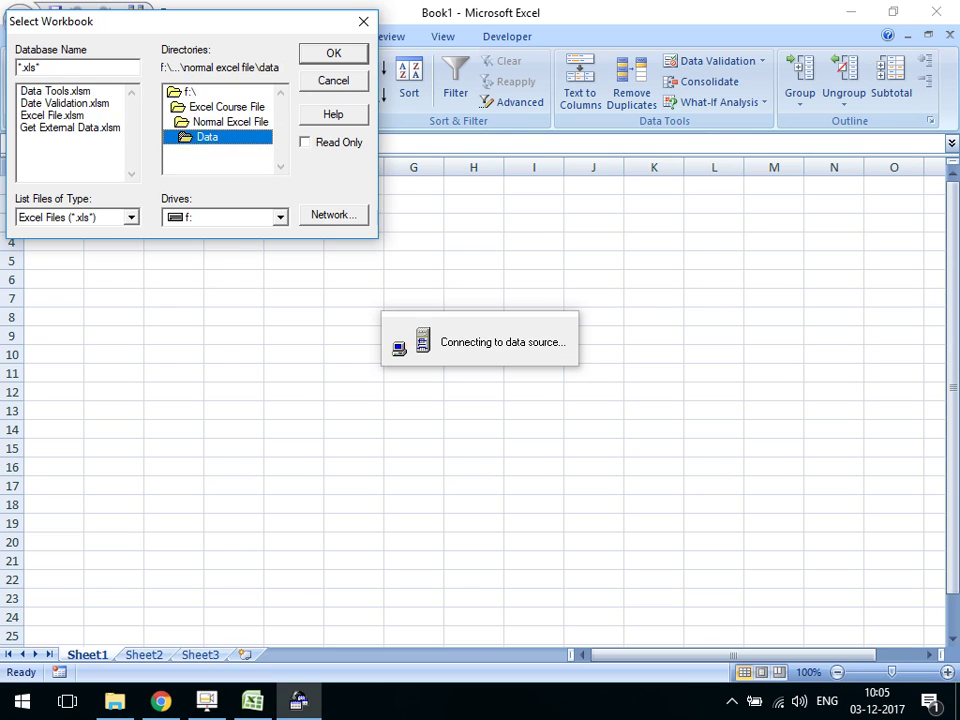
left_click(52, 115)
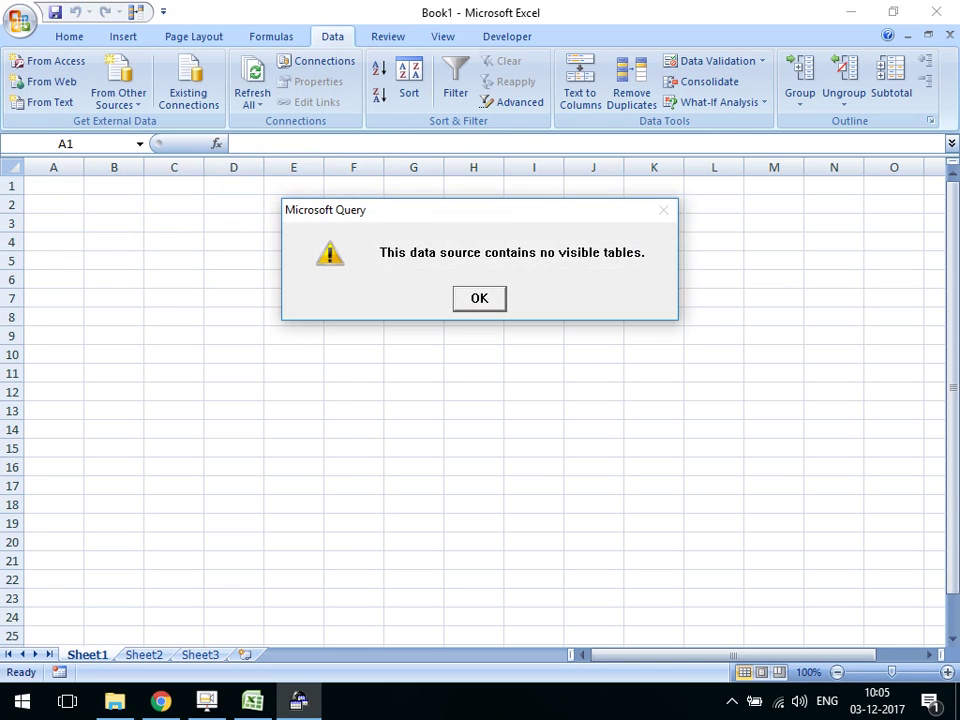
Dismiss the no-visible-tables warning and turn on System Tables in the table options
key("Return")
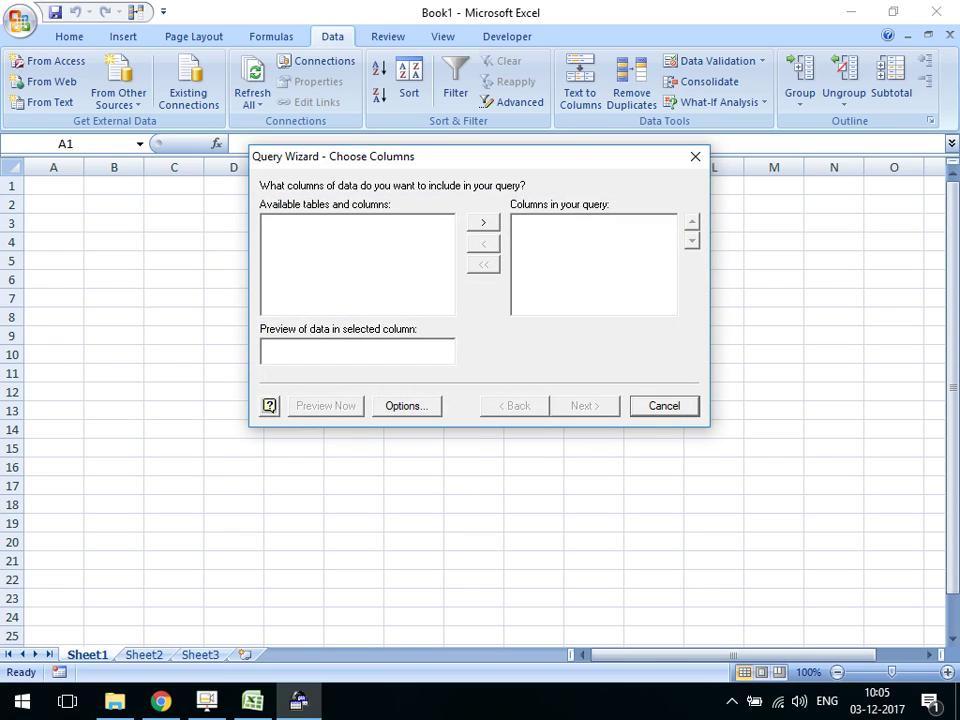
key("alt+o")
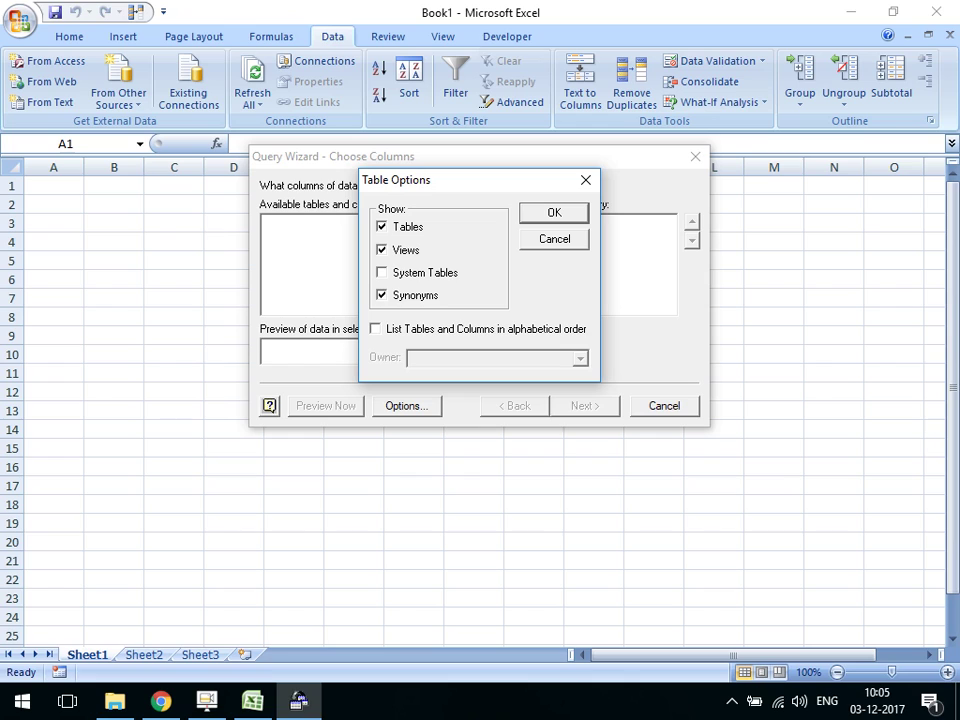
key("alt+y")
key("Return")
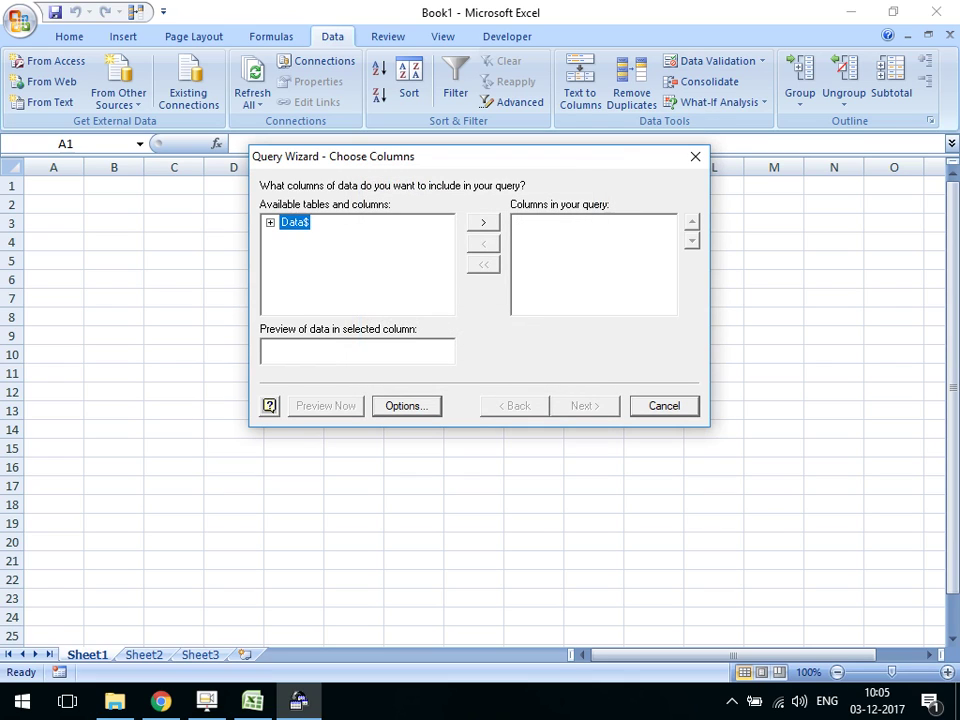
Add Full Name, Salary, Overtime and Department from Data$ as the query's columns
key("Right")
left_click(321, 237)
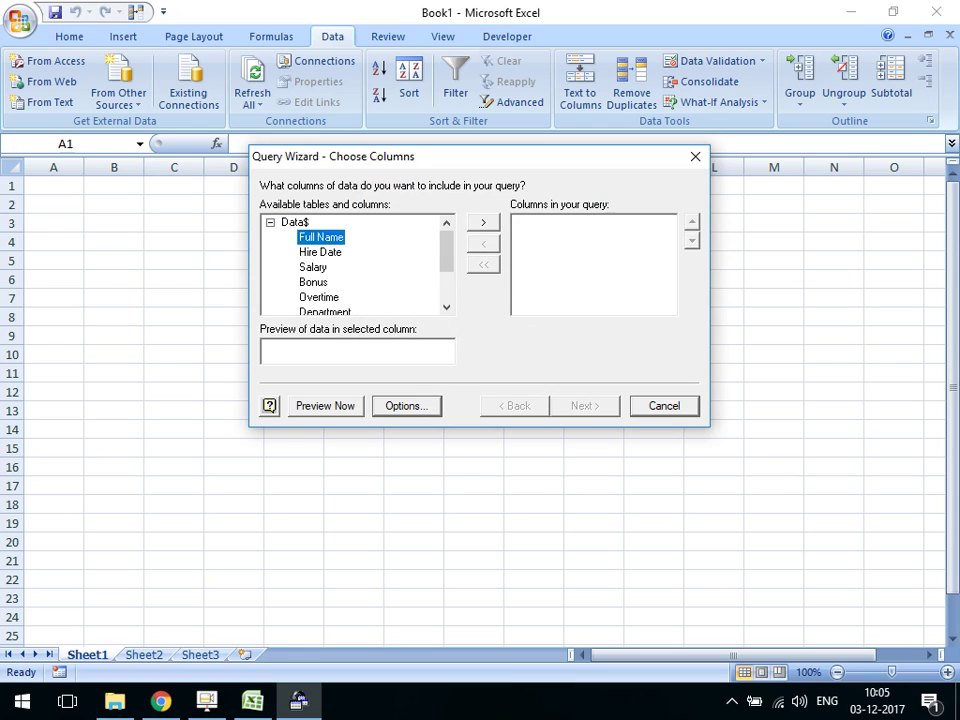
left_click(483, 222)
left_click(313, 252)
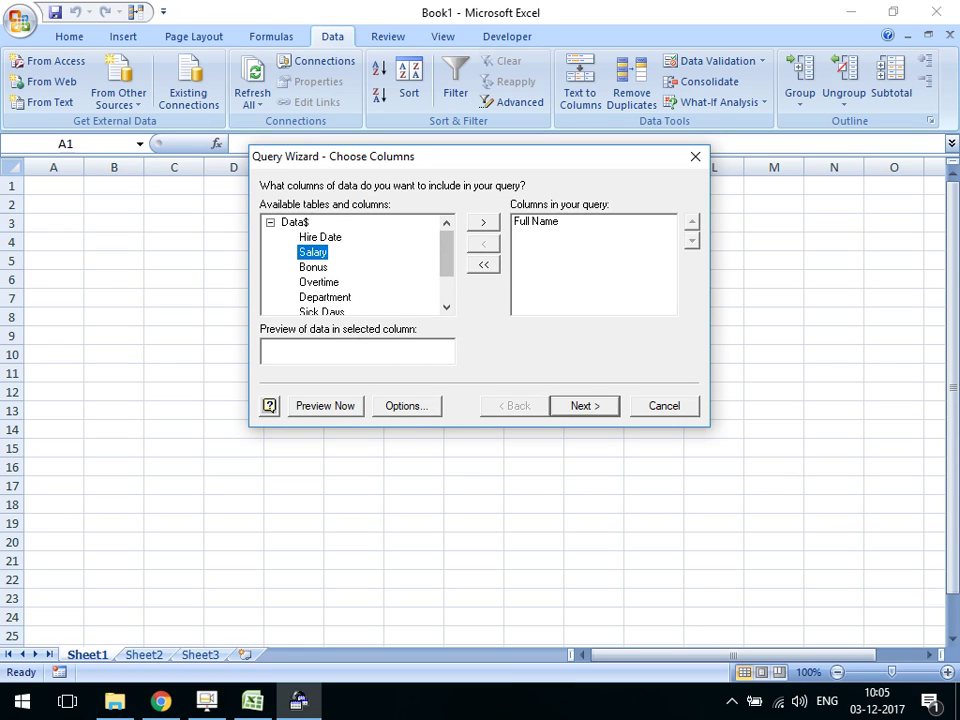
left_click(483, 222)
left_click(319, 267)
left_click(483, 222)
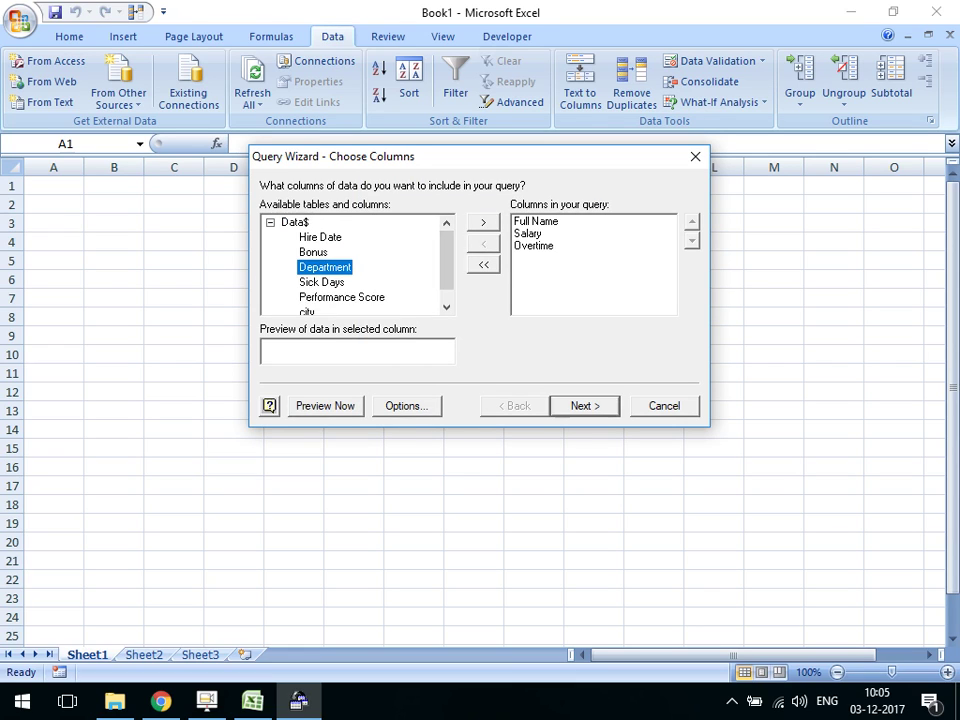
left_click(483, 222)
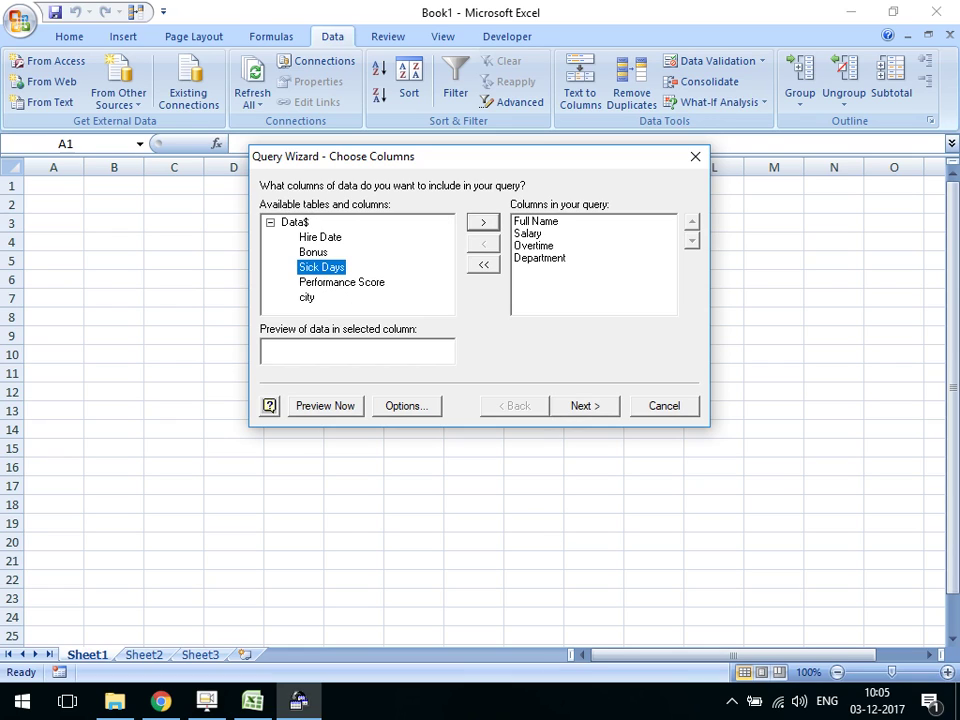
key("Return")
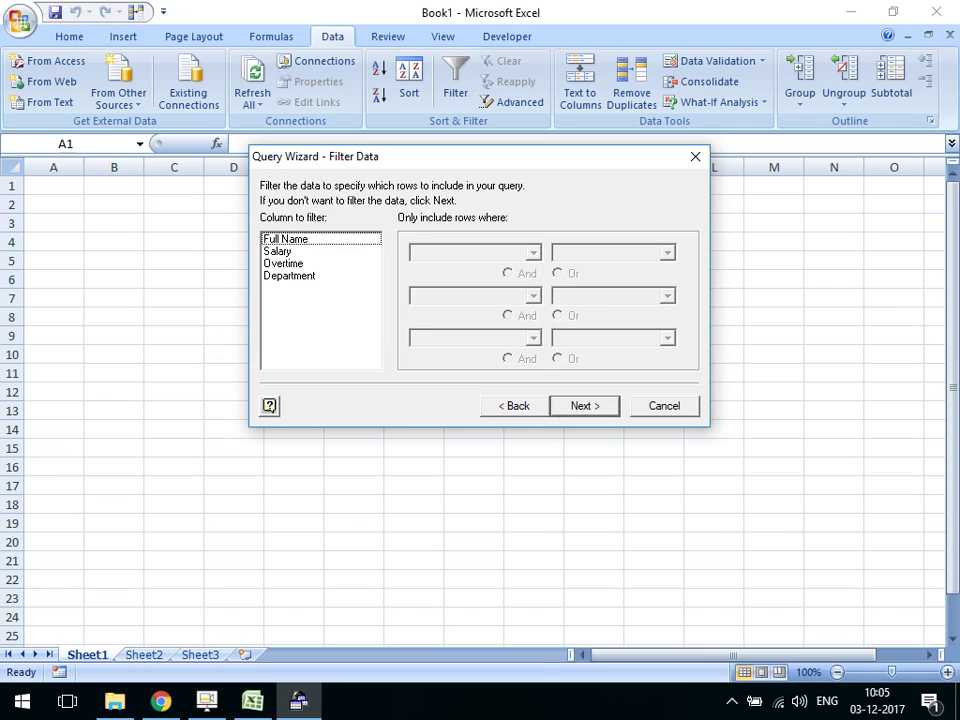
Skip filtering and sorting, then return the query results to Excel as a table at $A$1
left_click(285, 239)
left_click(533, 253)
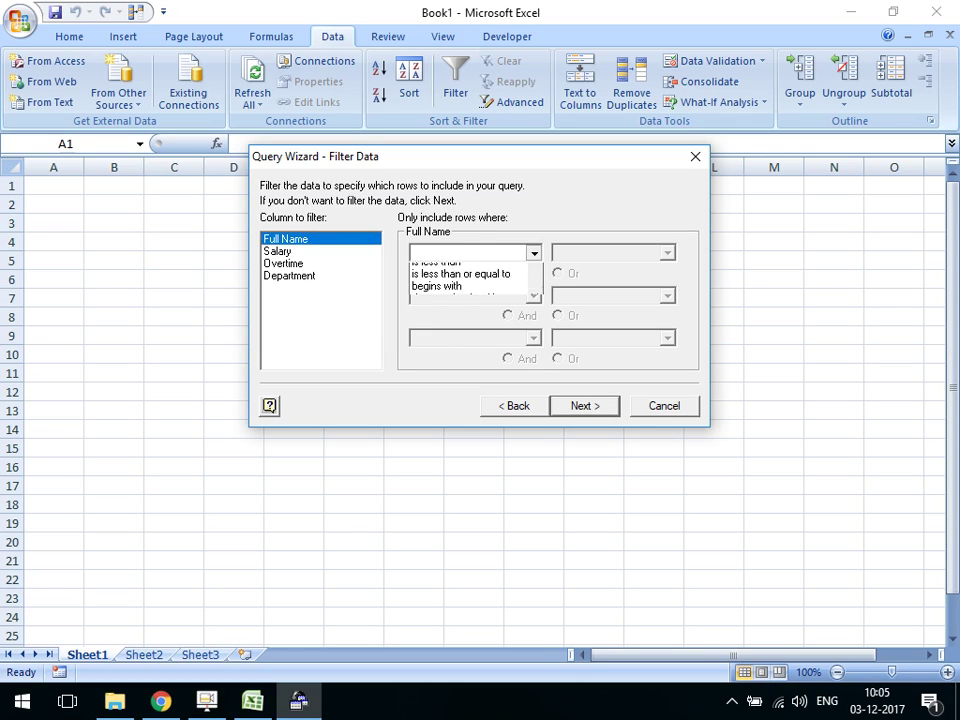
left_click(468, 269)
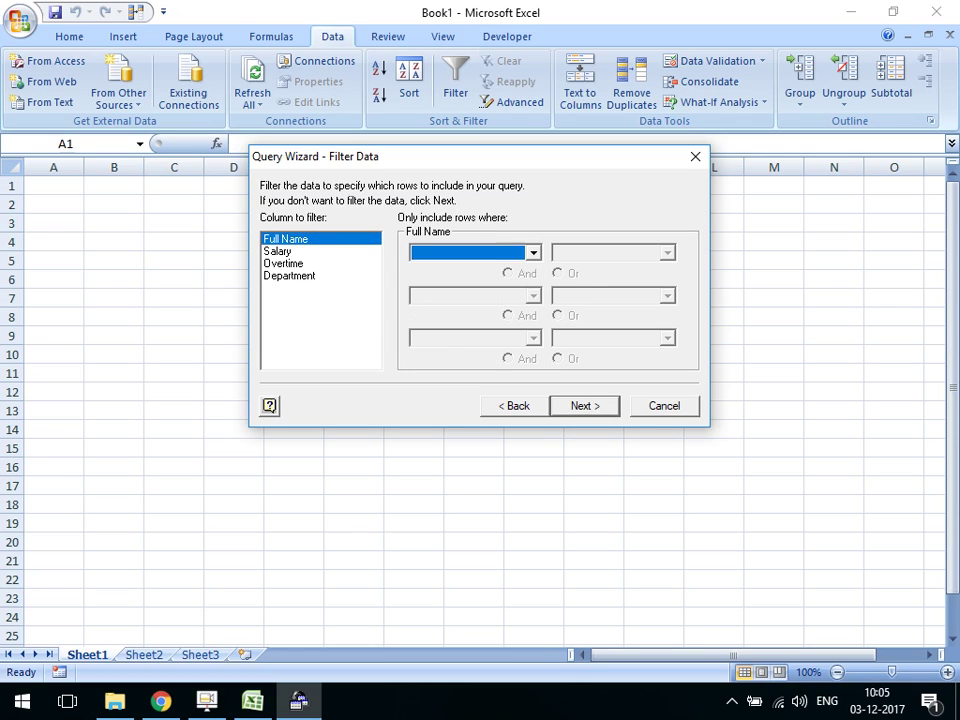
key("Return")
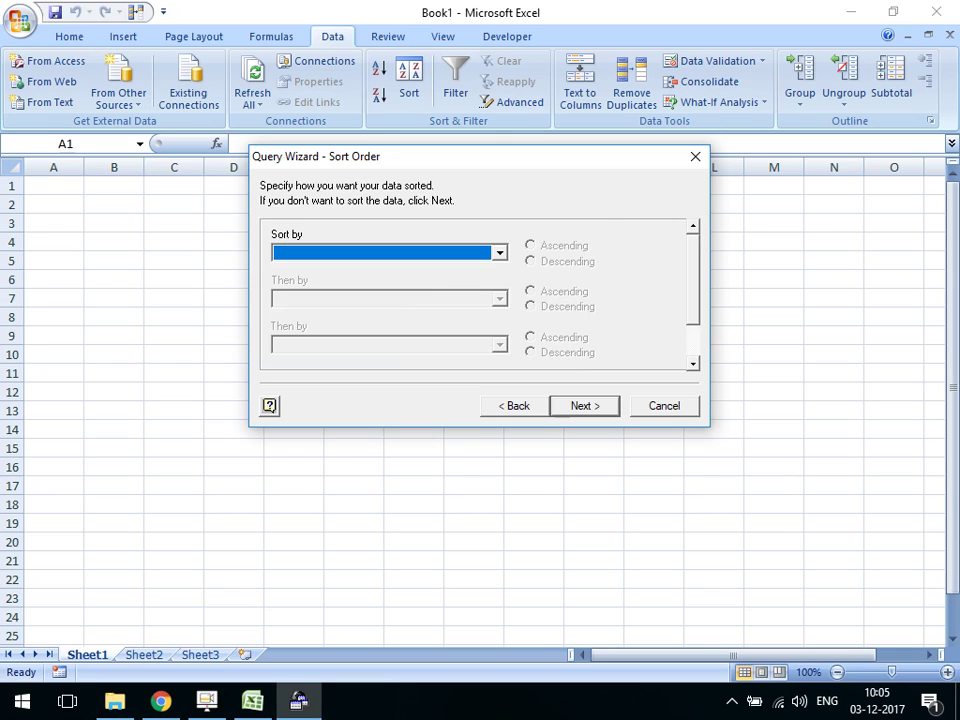
key("Return")
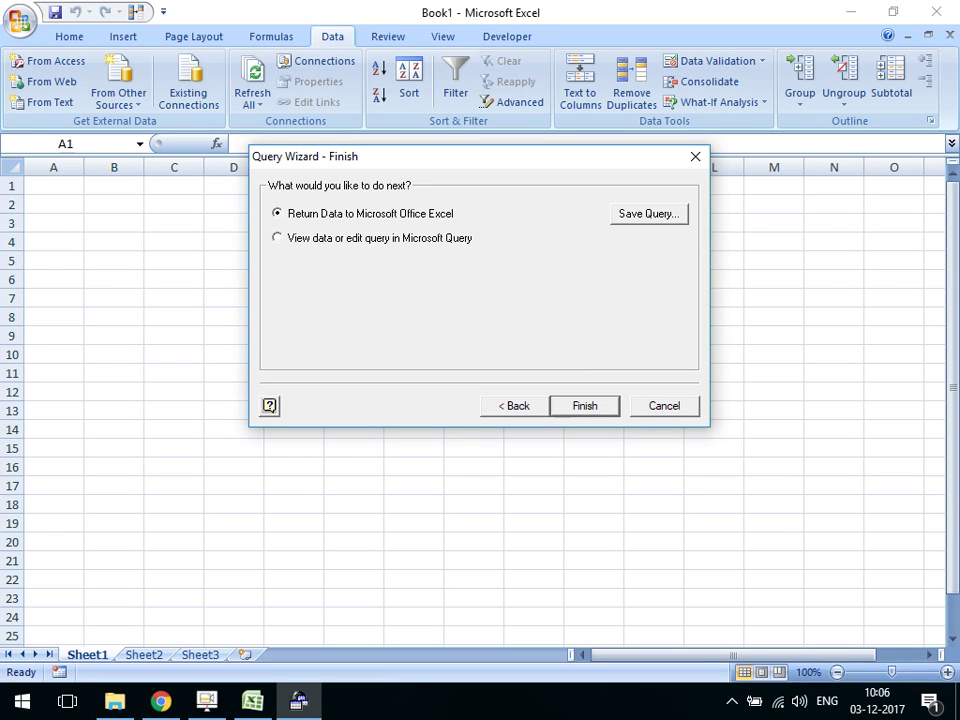
key("Return")
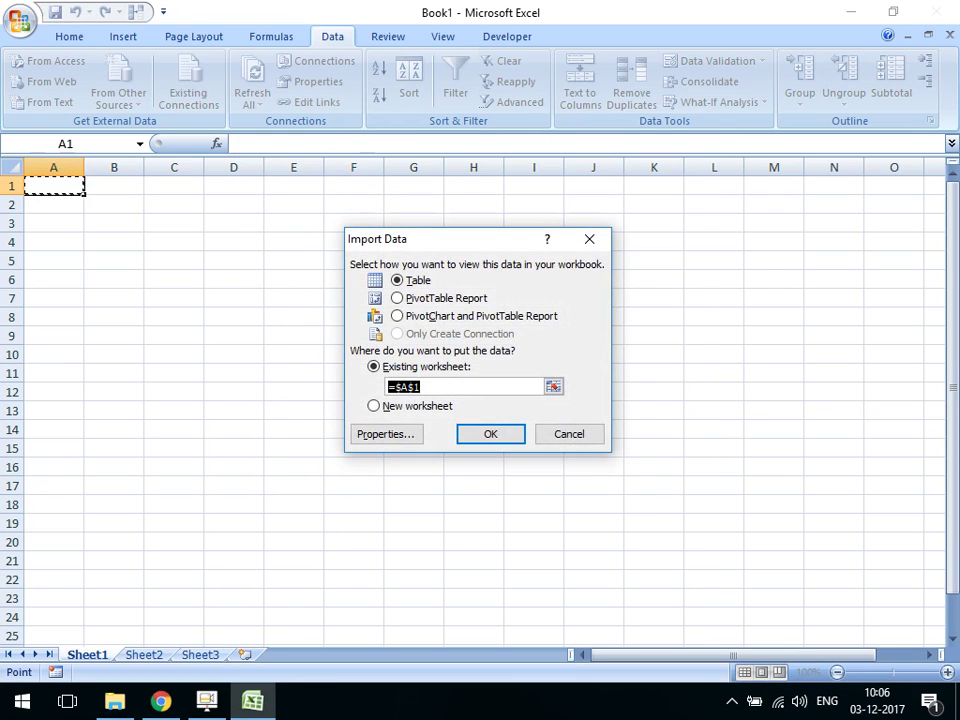
key("Return")
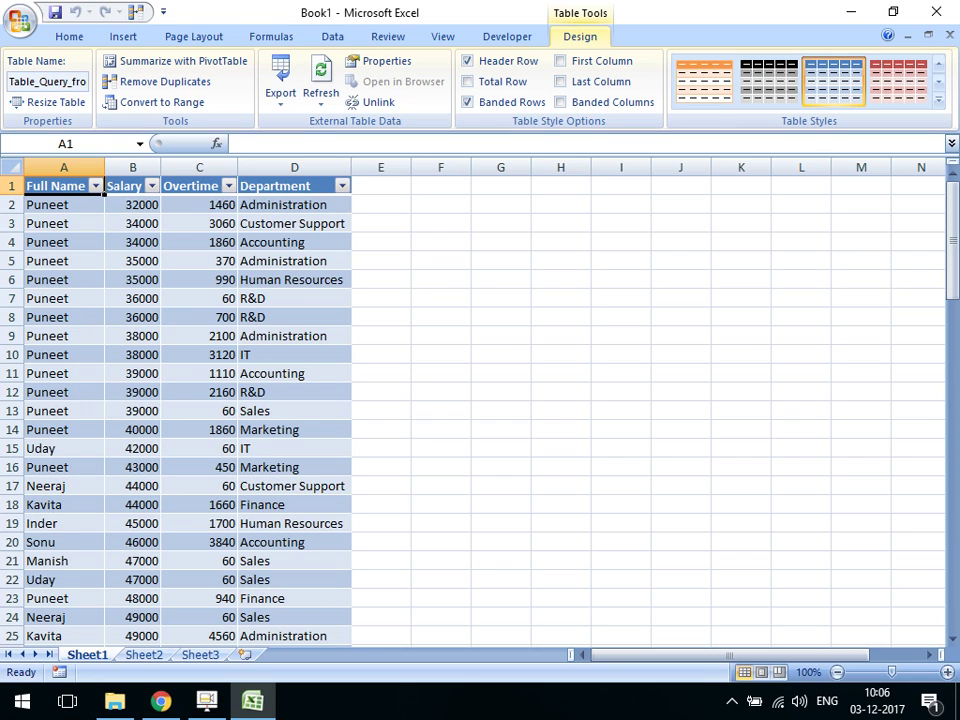
Copy the Department header from D1 into cell H1
left_click(294, 186)
right_click(315, 186)
left_click(322, 219)
left_click(560, 186)
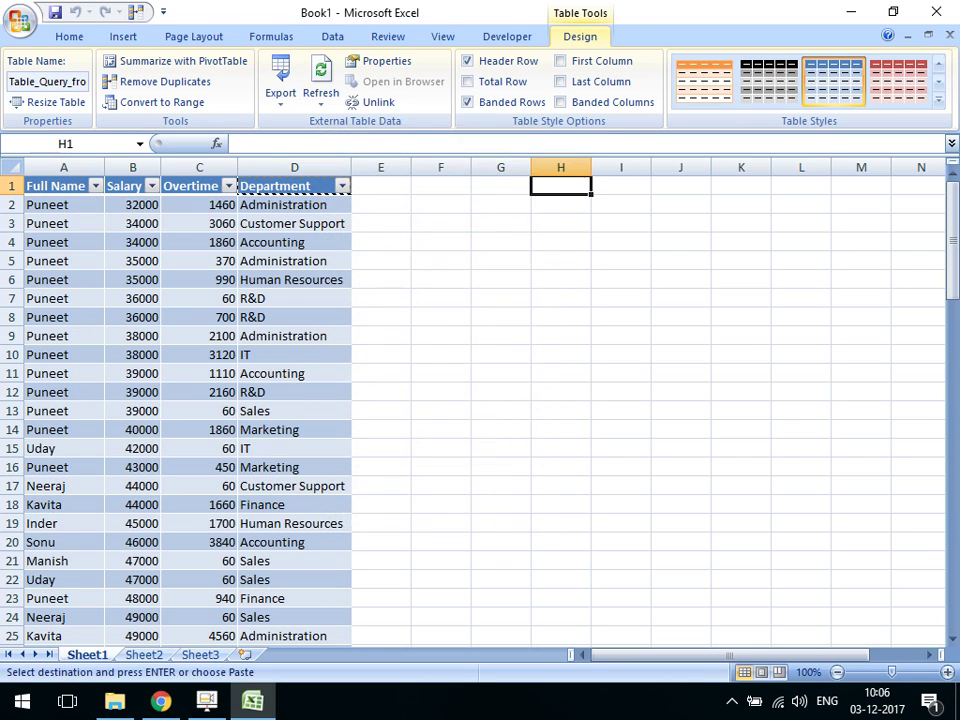
key("ctrl+v")
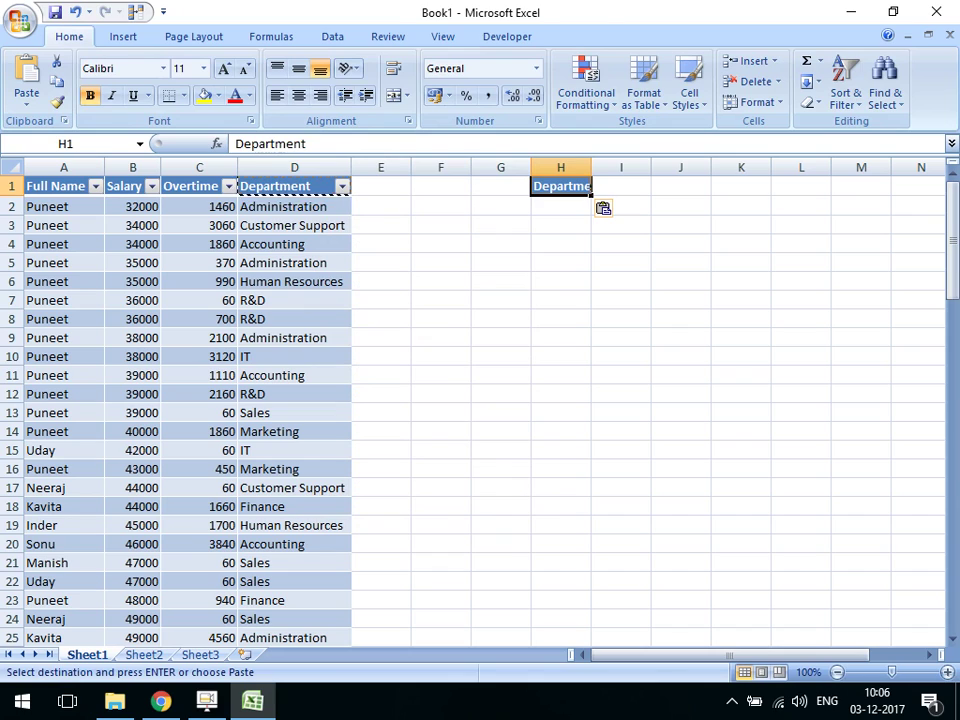
Try closing Book1 but cancel, leaving the workbook open
left_click(294, 206)
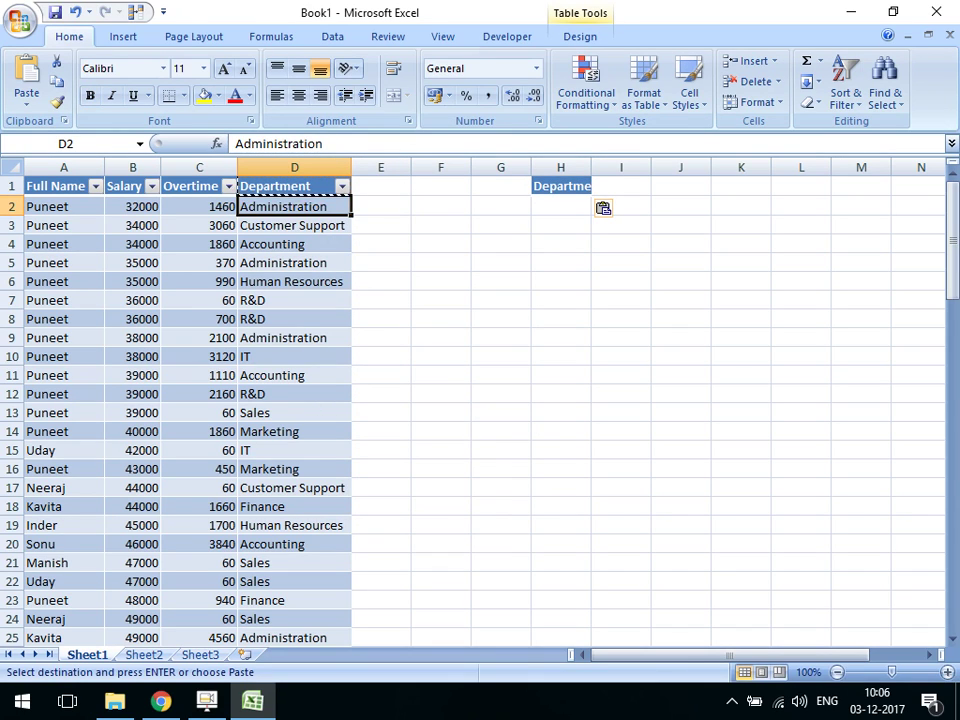
key("alt+F4")
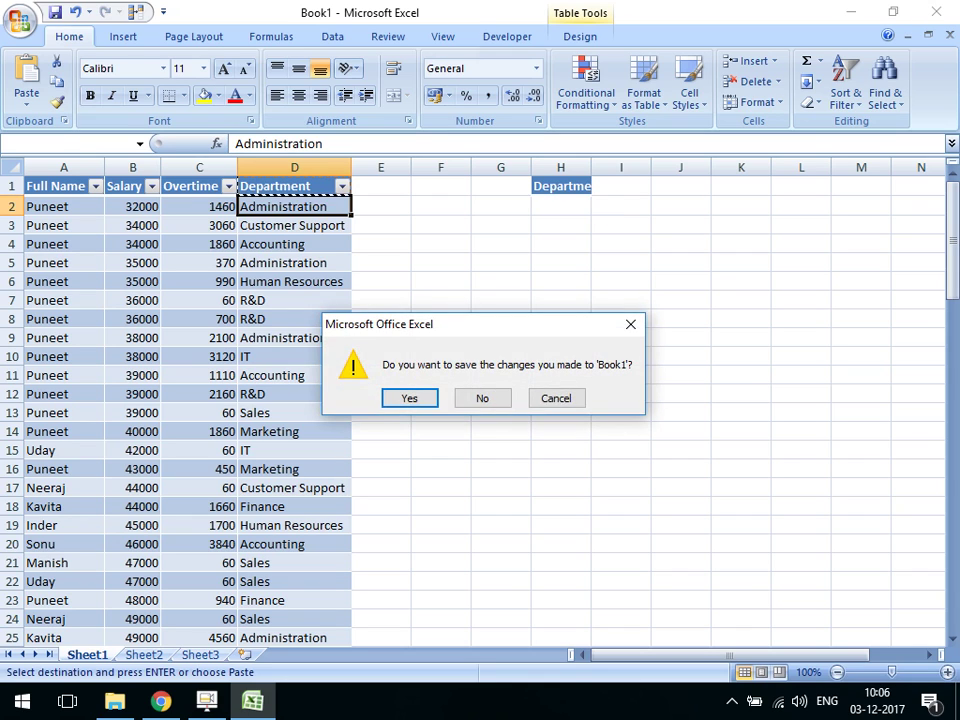
left_click(556, 398)
left_click(741, 356)
Create a new blank workbook and close Book1 without saving
key("ctrl+n")
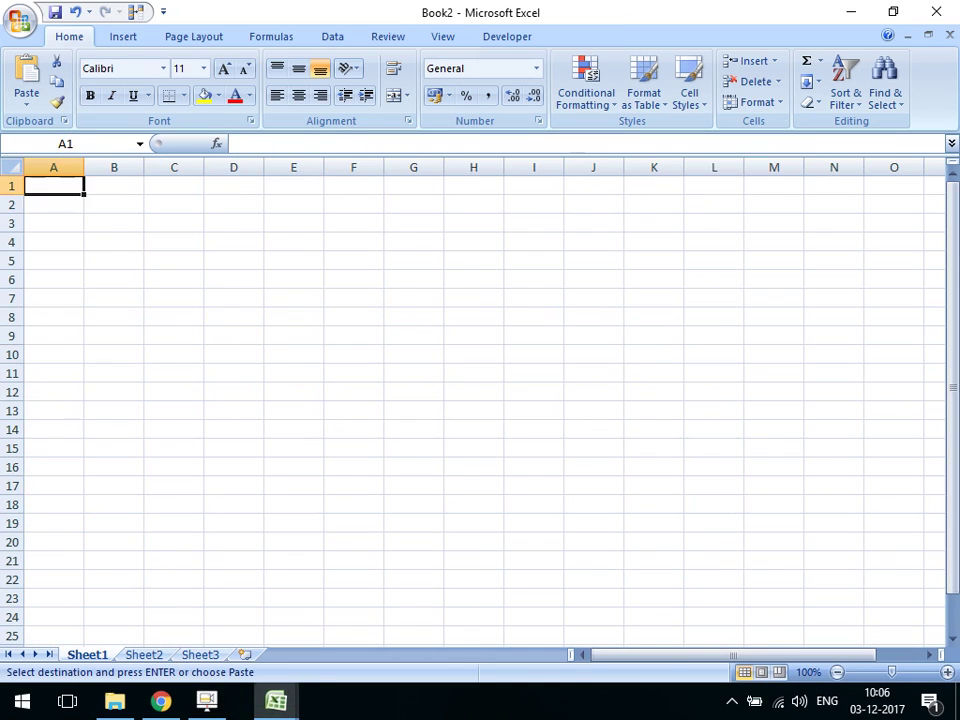
key("alt+Tab")
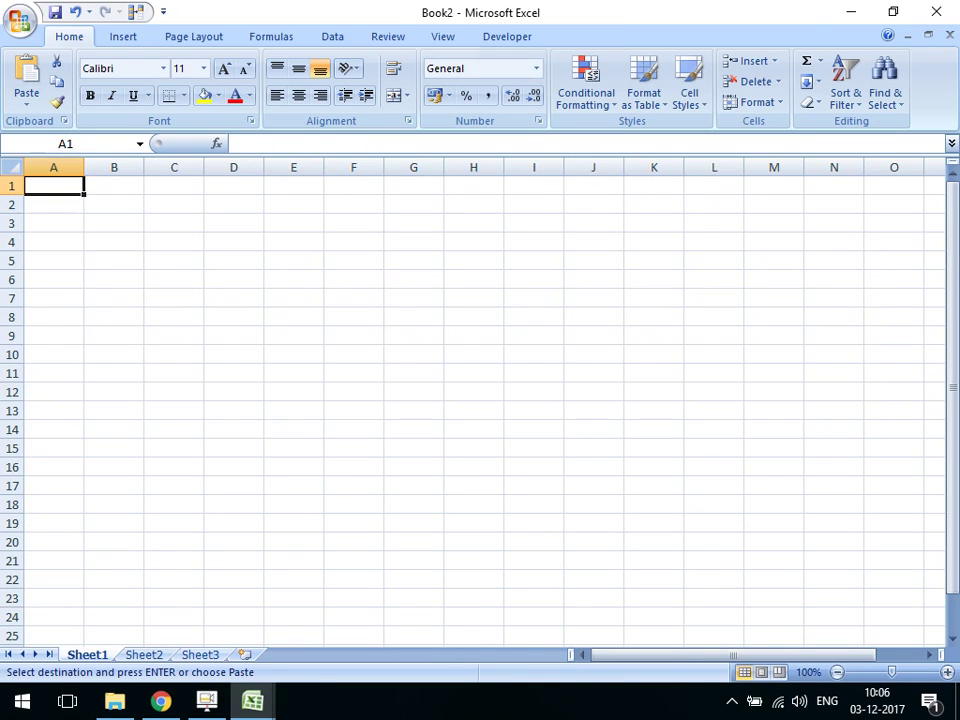
key("alt+Tab")
key("Tab")
key("Tab")
key("Tab")
key("Tab")
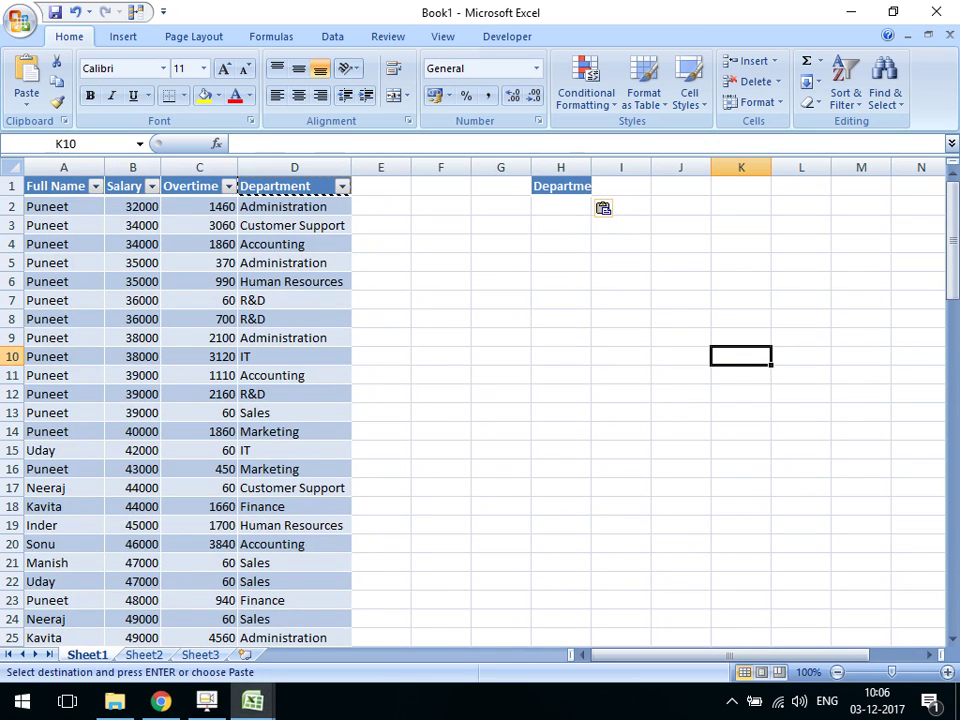
key("ctrl+w")
key("Tab")
key("Return")
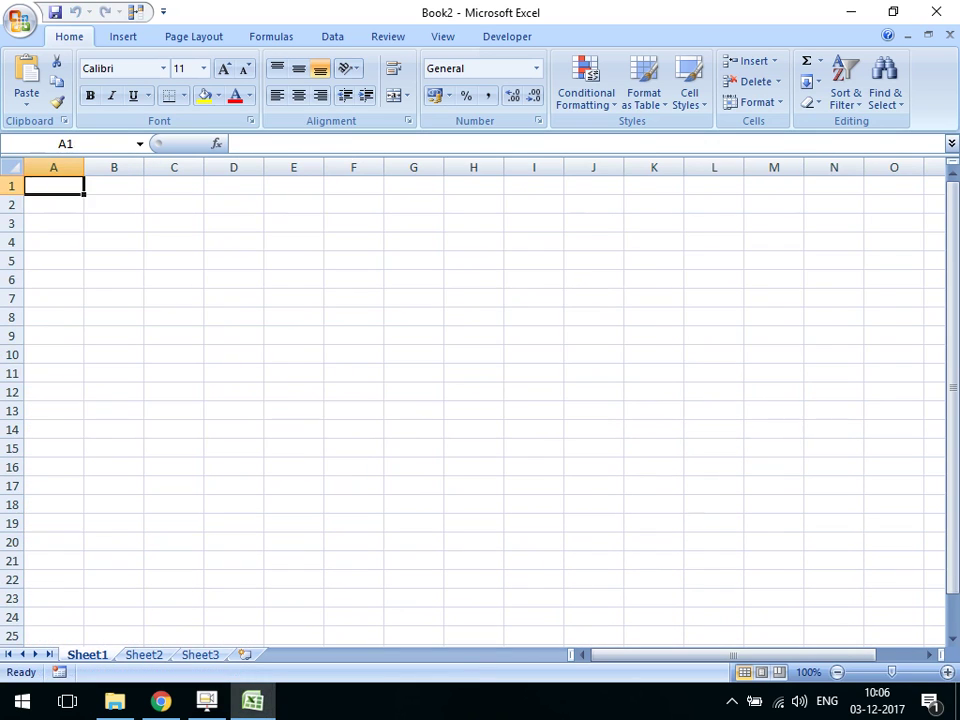
key("alt+Tab")
In Book2, start a Microsoft Query import with Excel Files as the data source
left_click(332, 36)
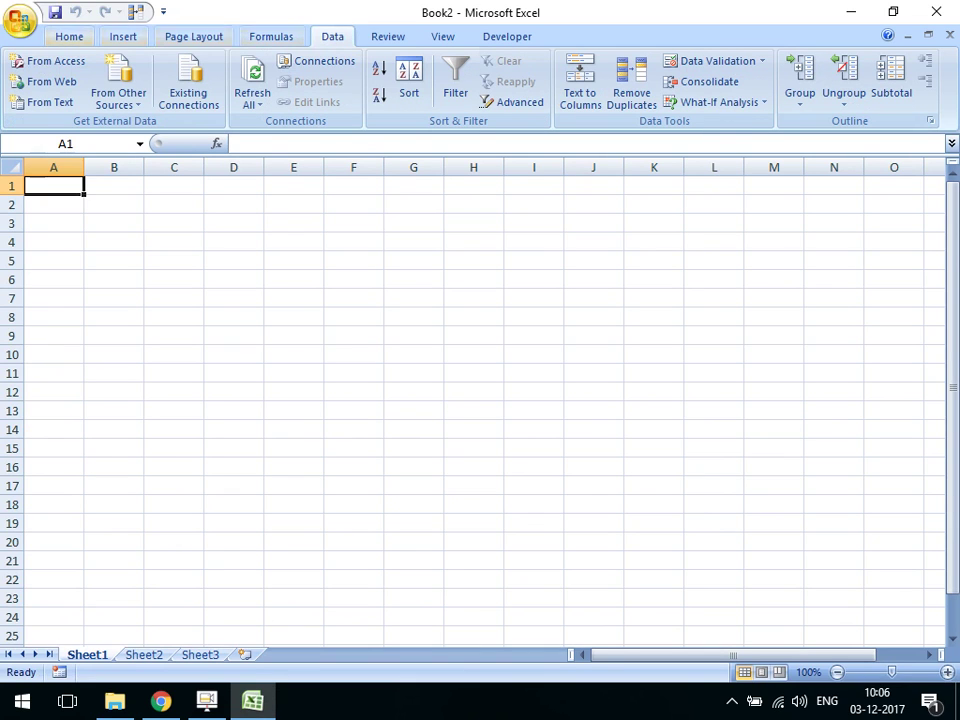
left_click(118, 95)
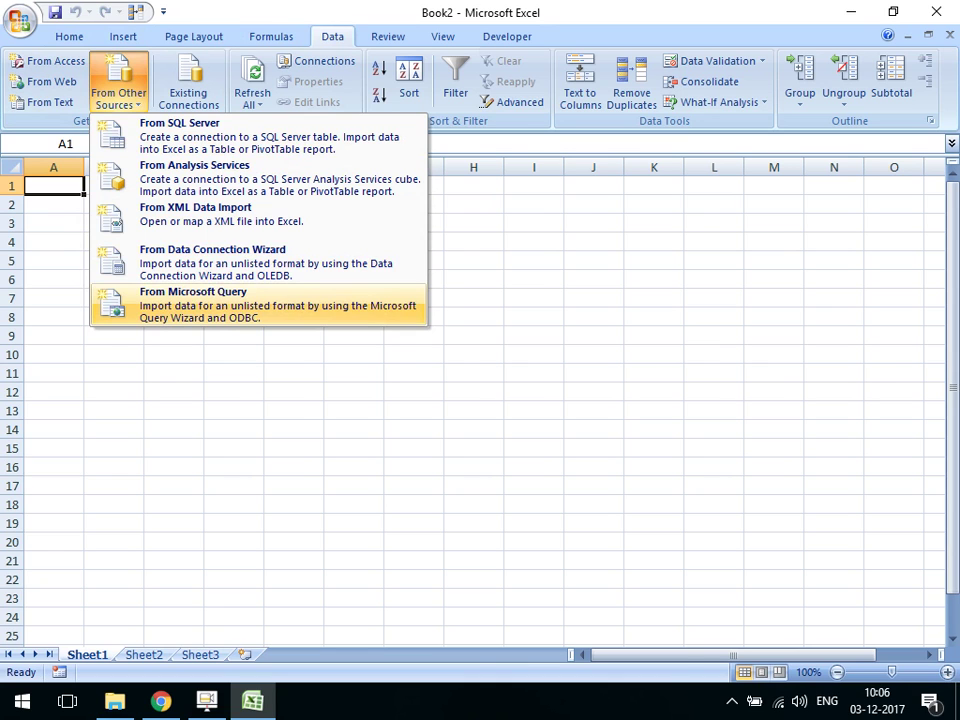
left_click(200, 300)
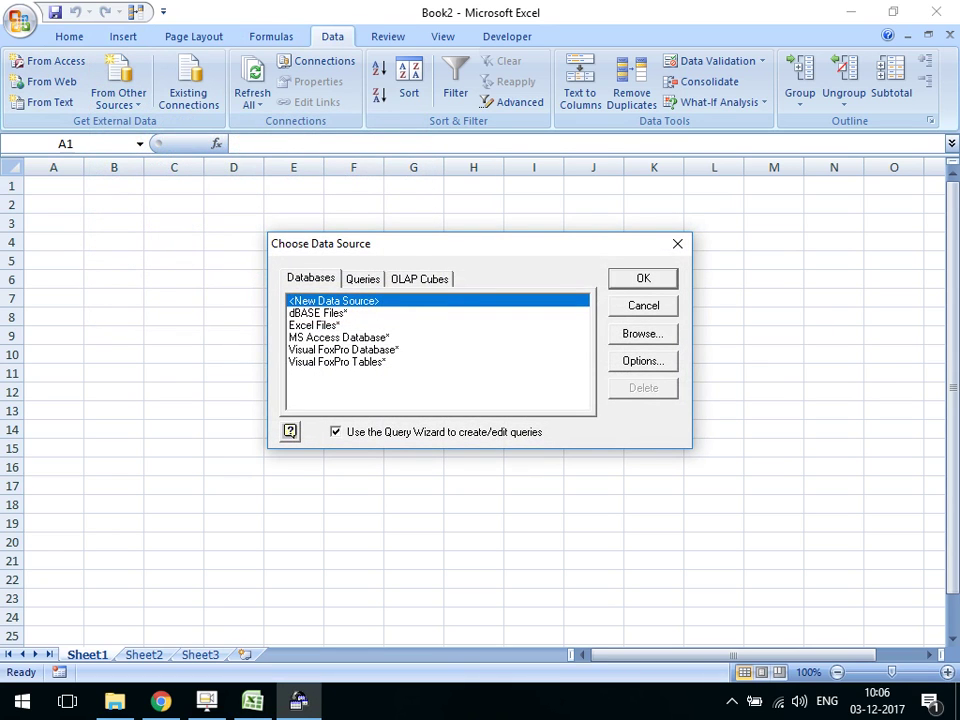
double_click(313, 325)
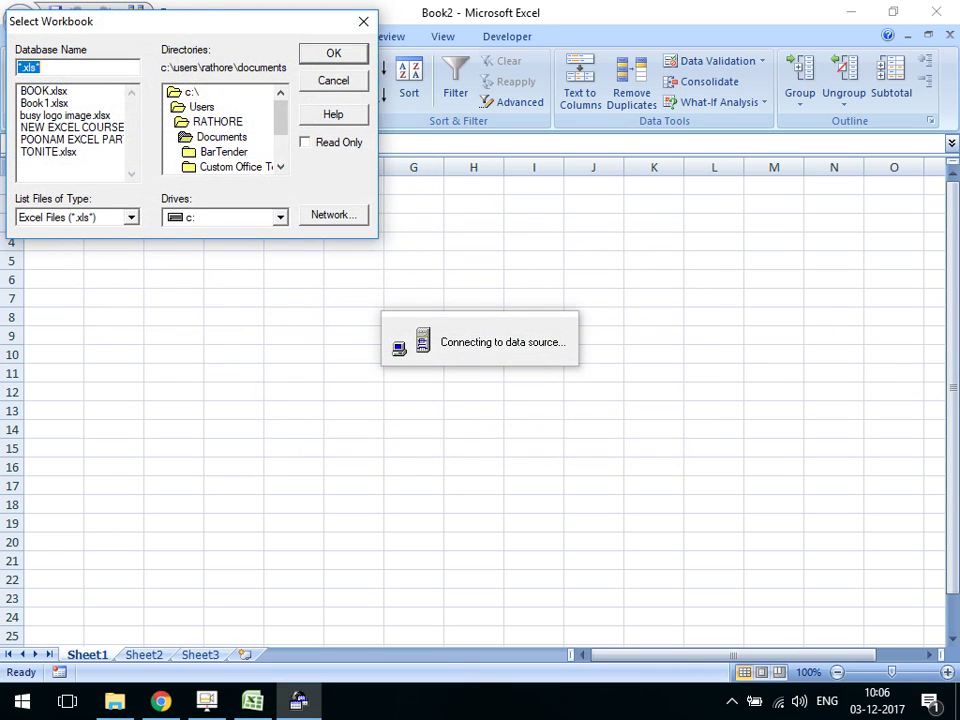
Browse to F:\Excel Course File\Normal Excel File\Data in Select Workbook
left_click(280, 217)
left_click(190, 262)
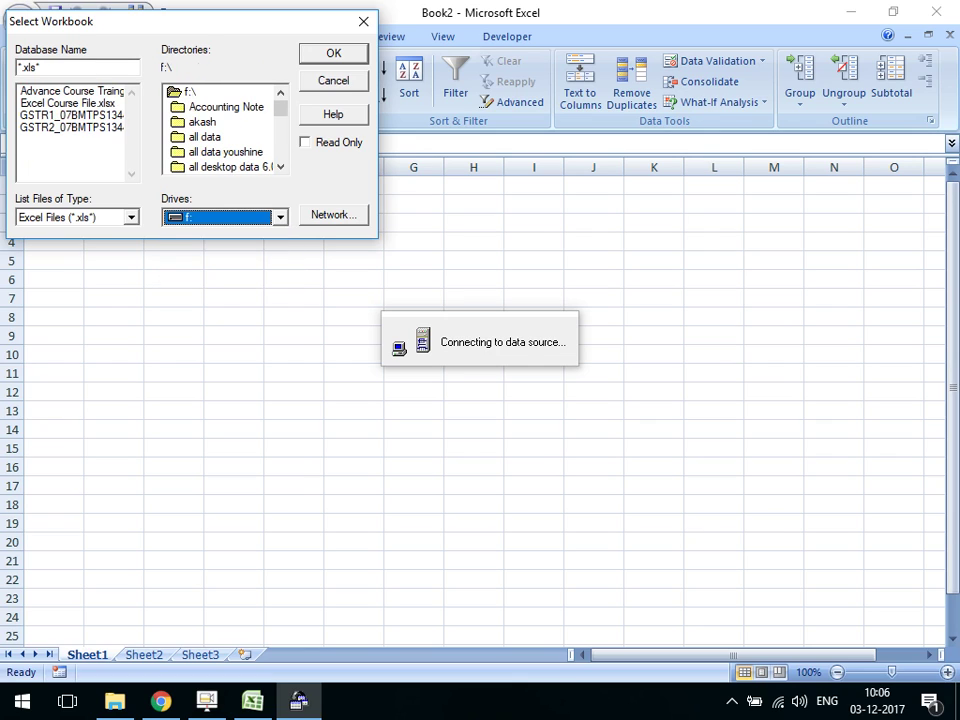
left_click(190, 91)
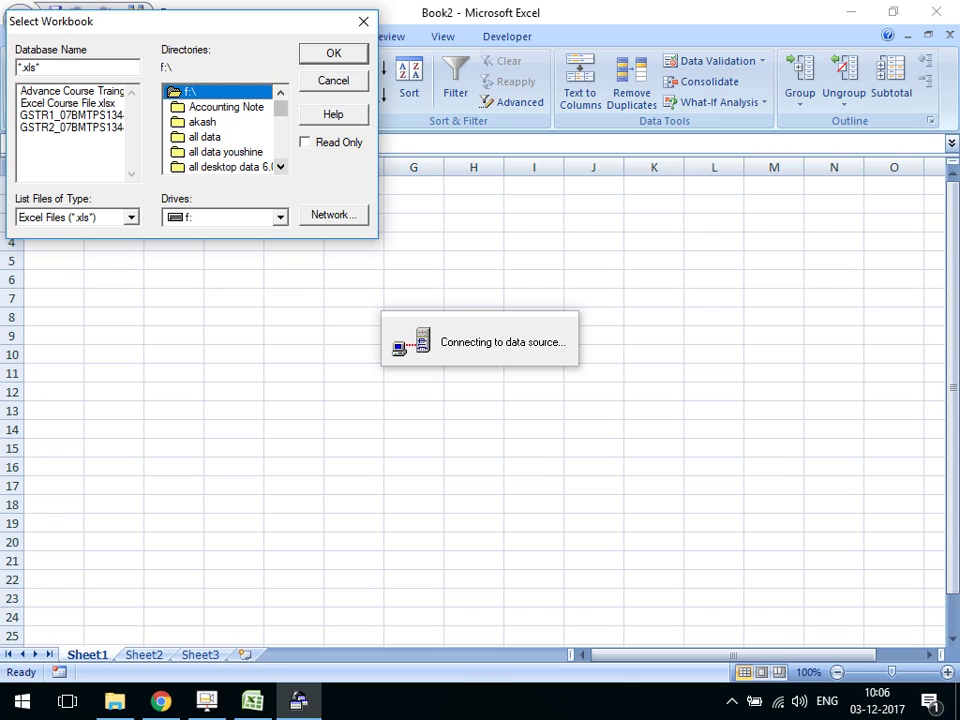
left_click(280, 166)
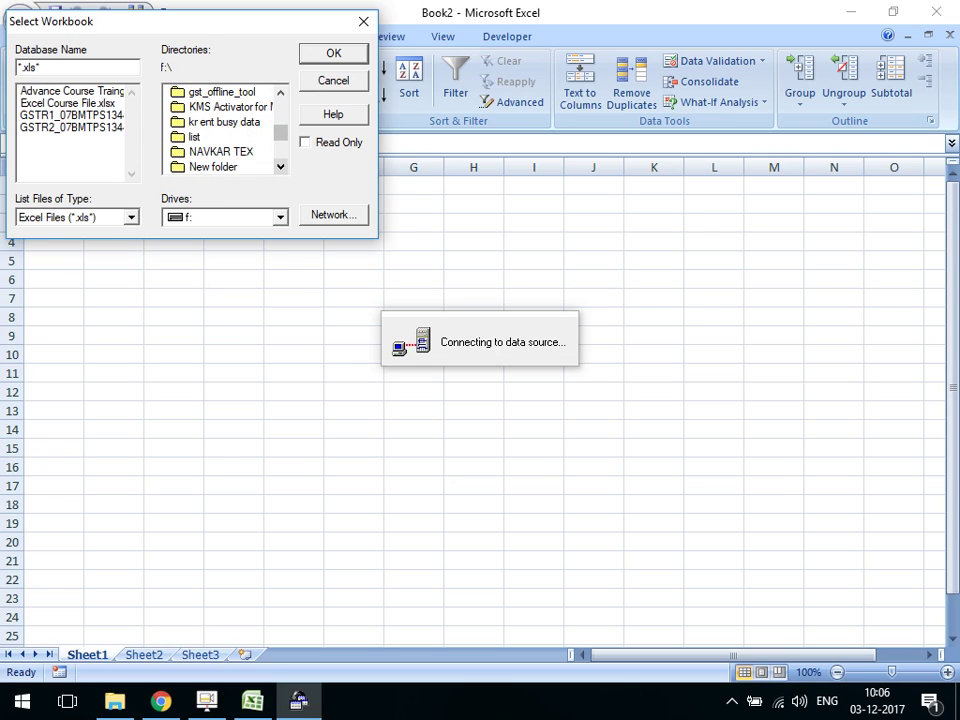
left_click(280, 92)
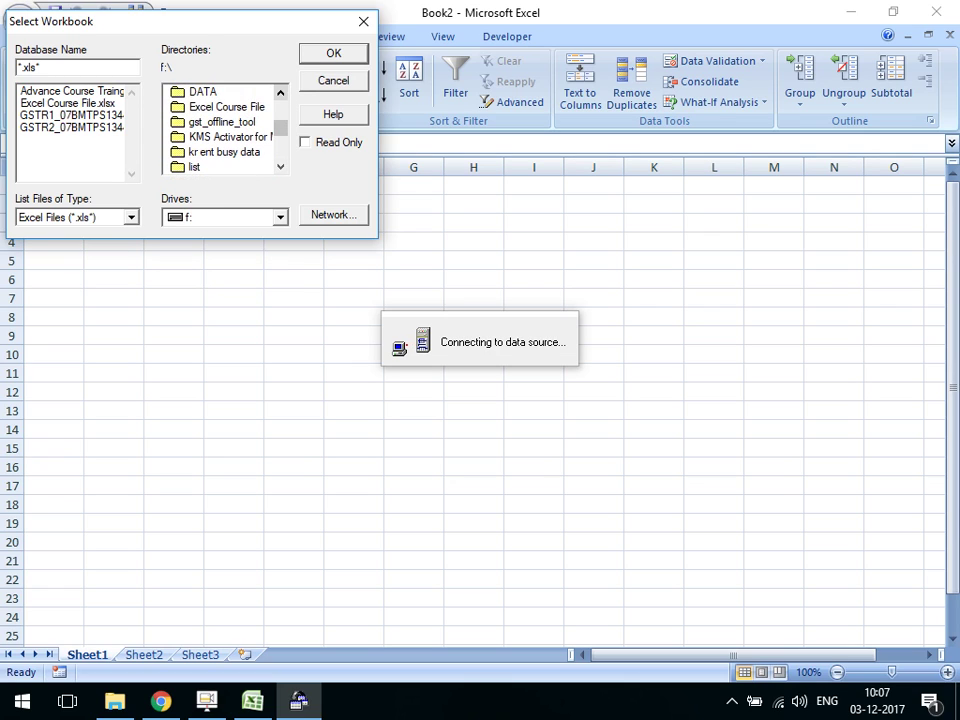
left_click(226, 106)
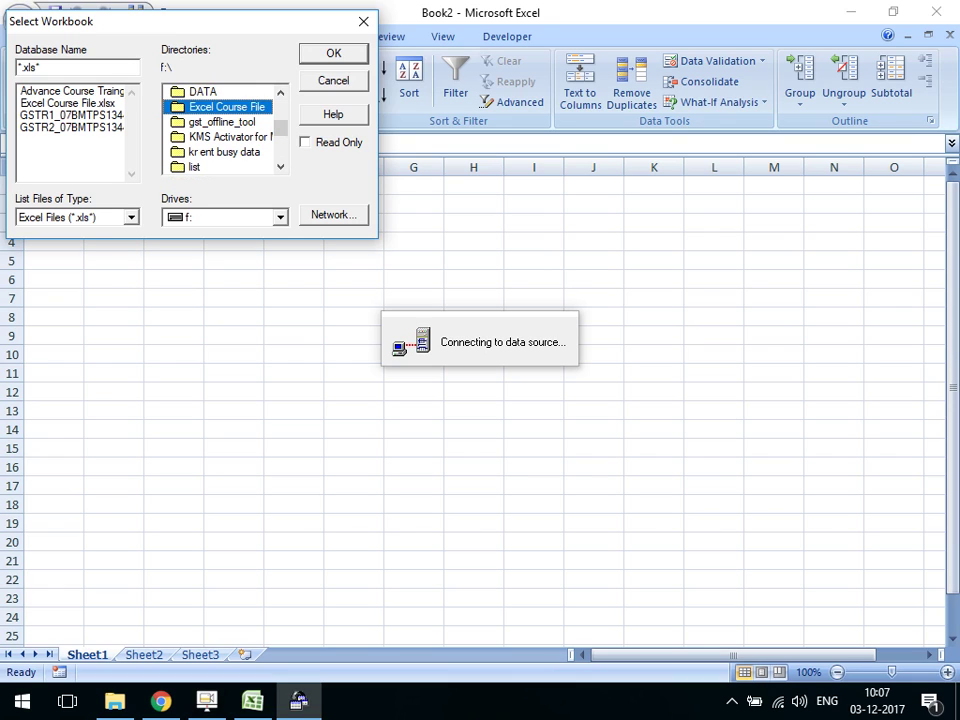
double_click(226, 106)
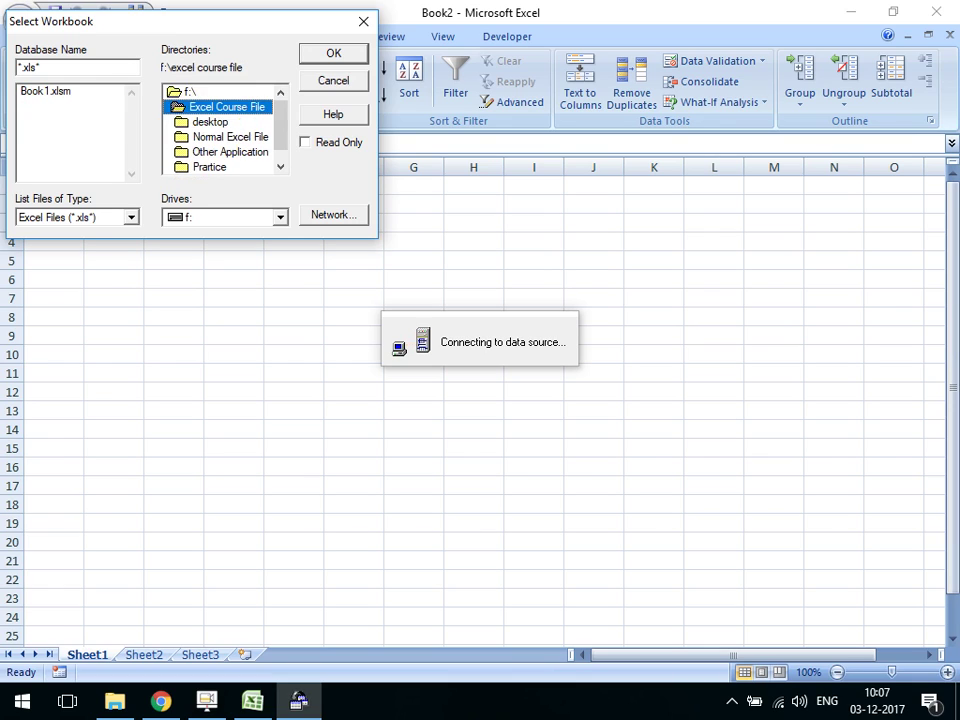
left_click(230, 136)
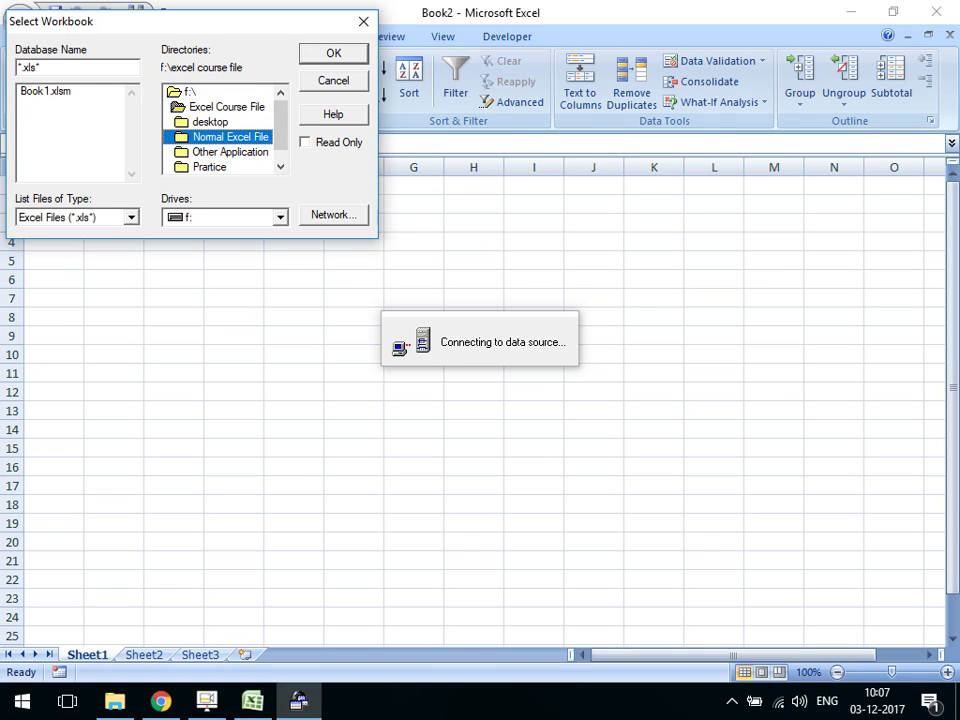
double_click(230, 136)
left_click(207, 151)
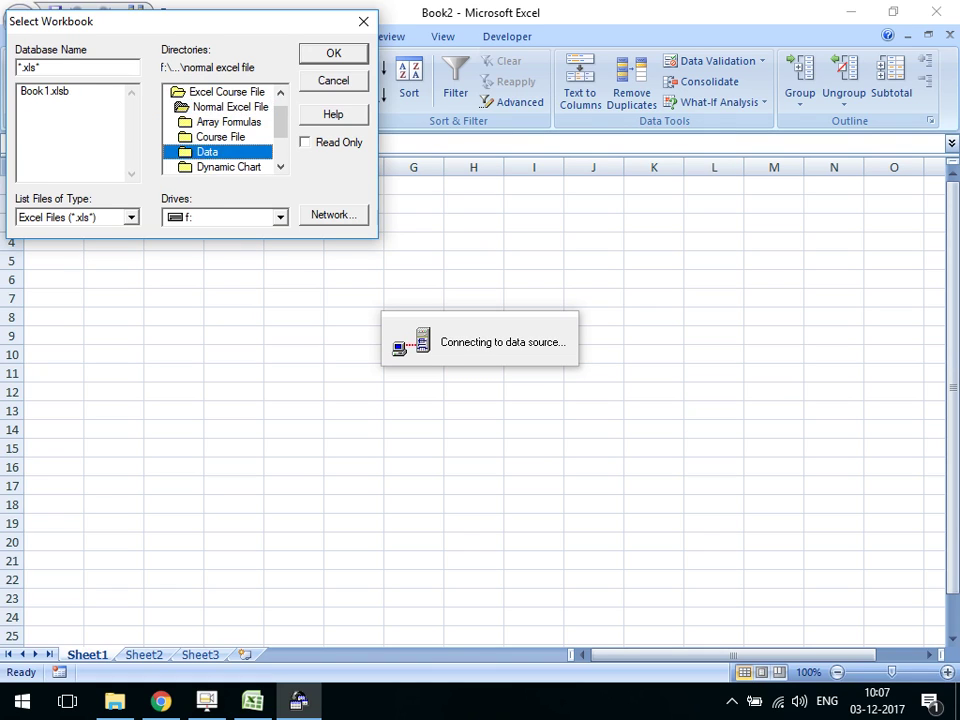
double_click(207, 151)
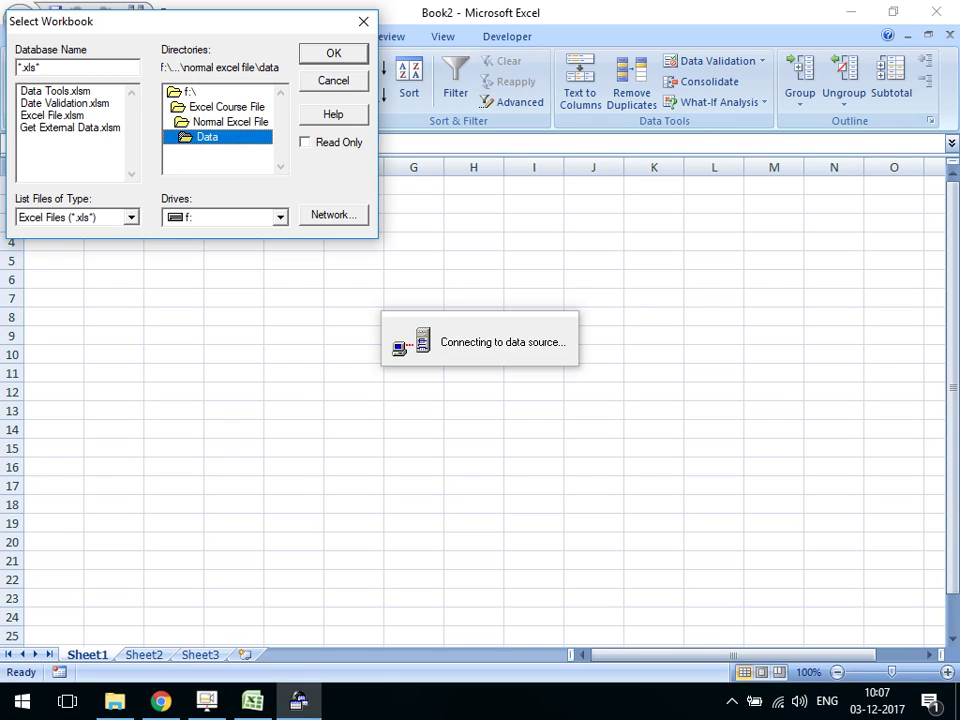
List all file types and choose Excel File.xlsm as the source workbook
left_click(130, 217)
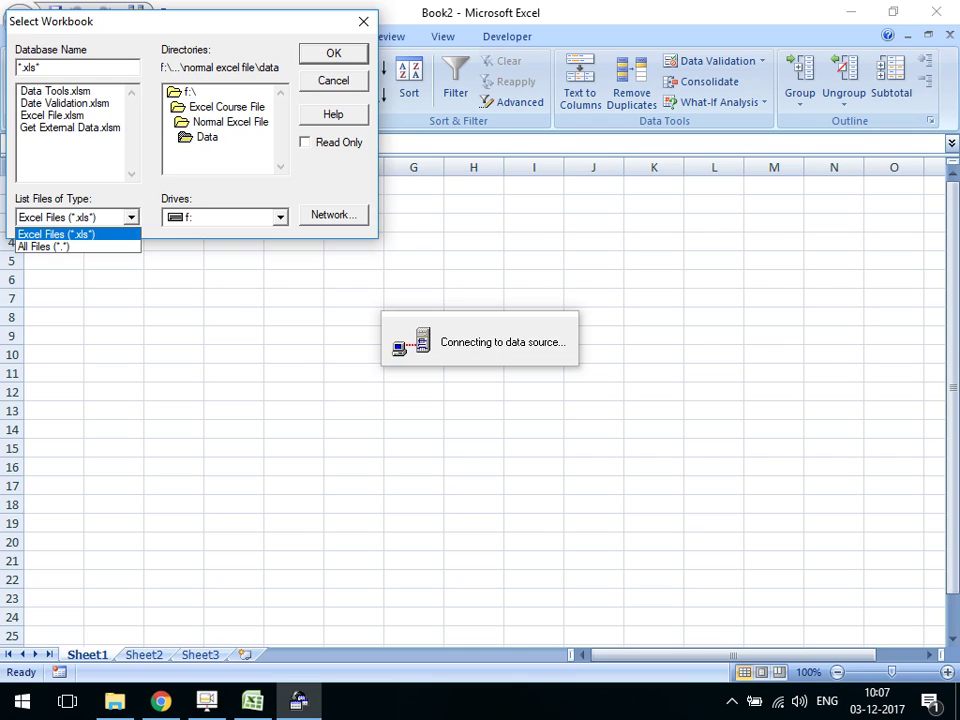
key("Return")
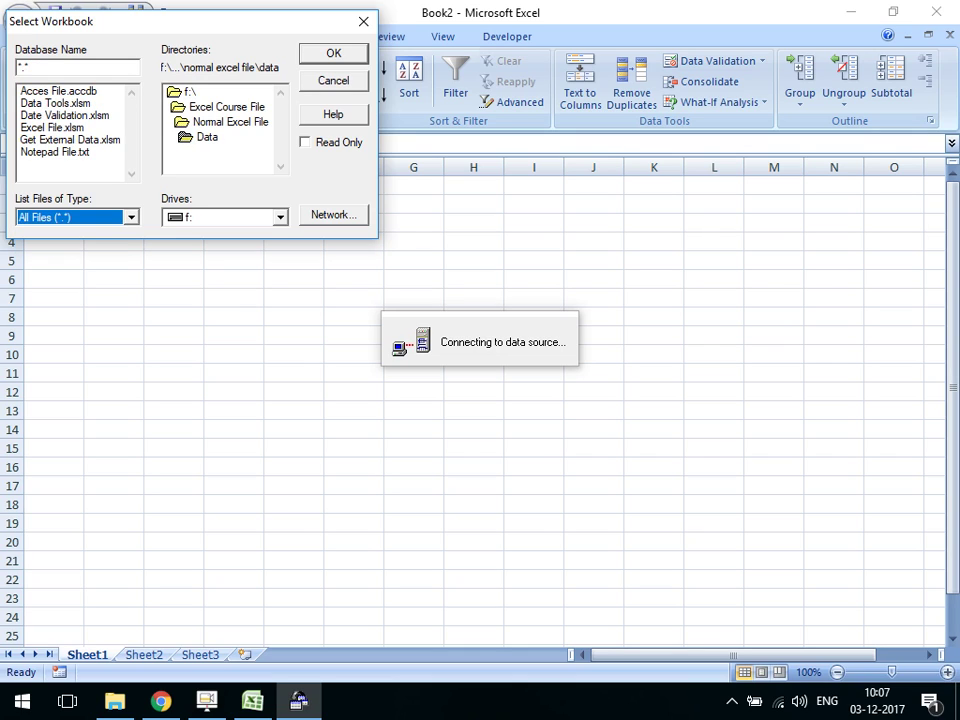
left_click(52, 127)
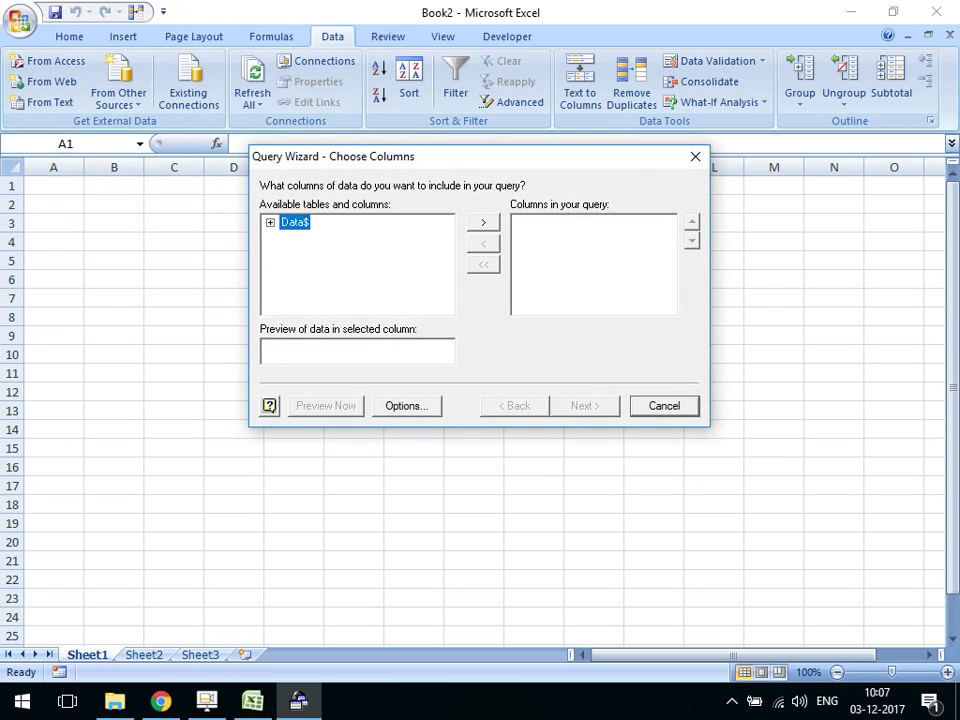
Add every column of the Data$ table to the query
key("Right")
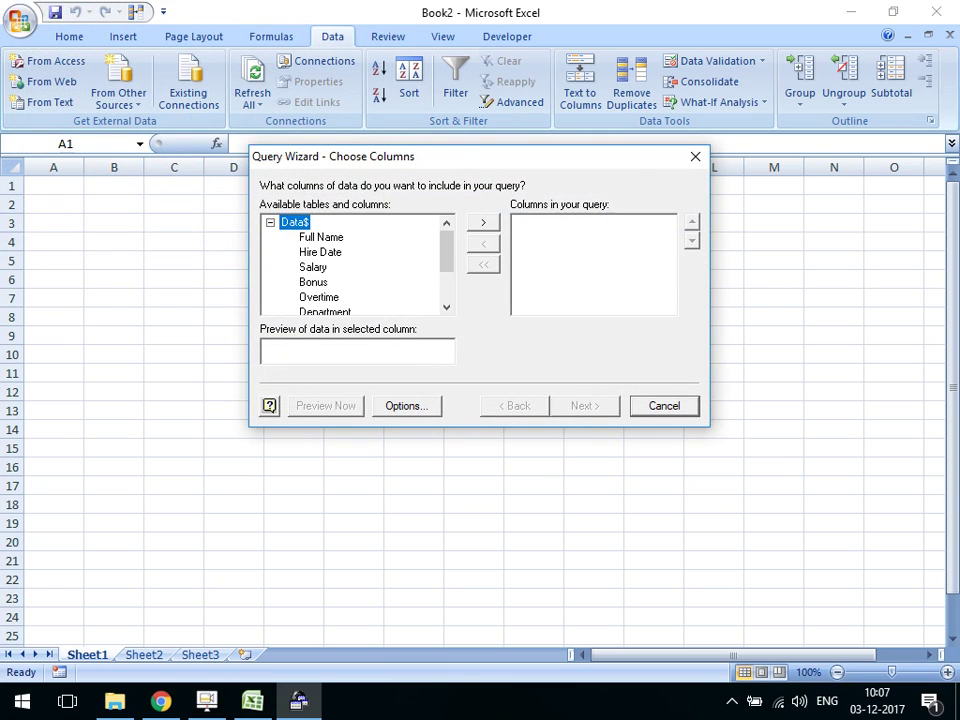
key("Down")
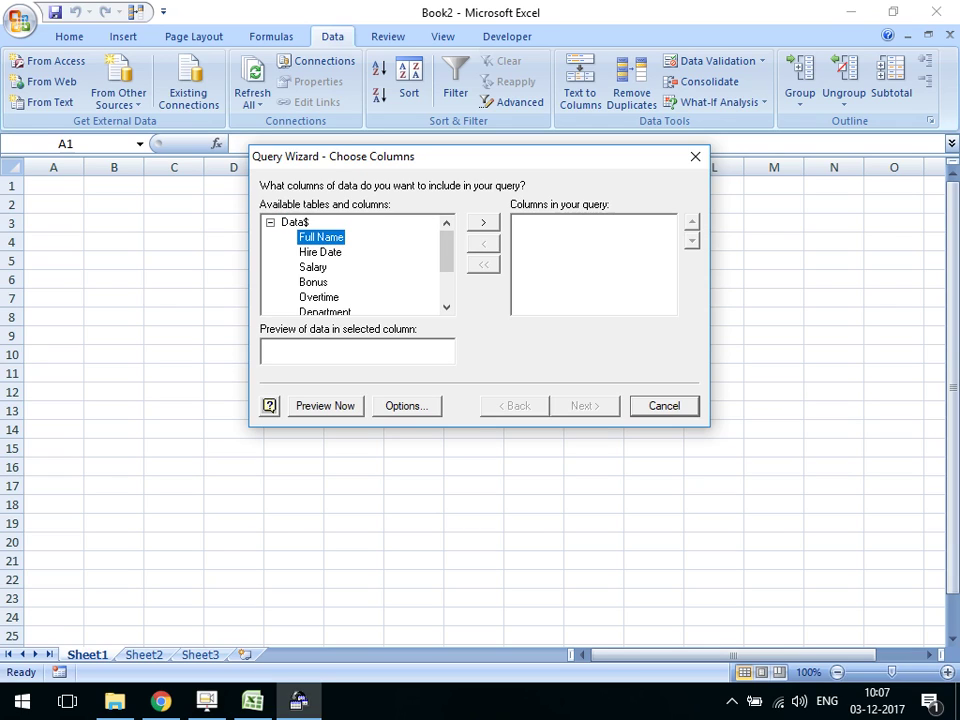
key("Up")
key("Tab")
key("space")
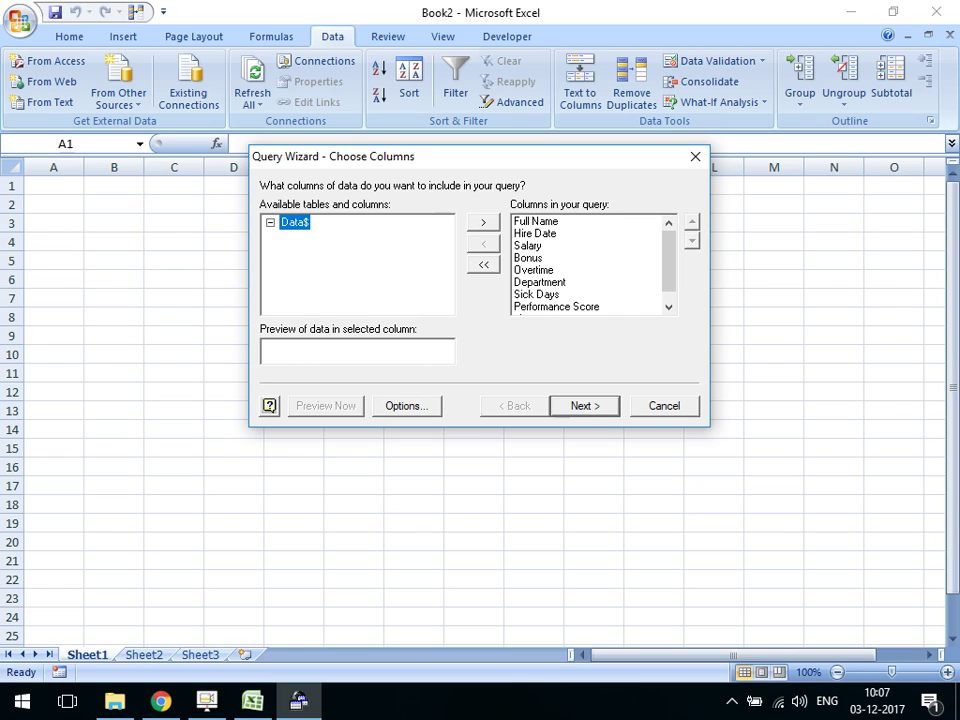
key("Return")
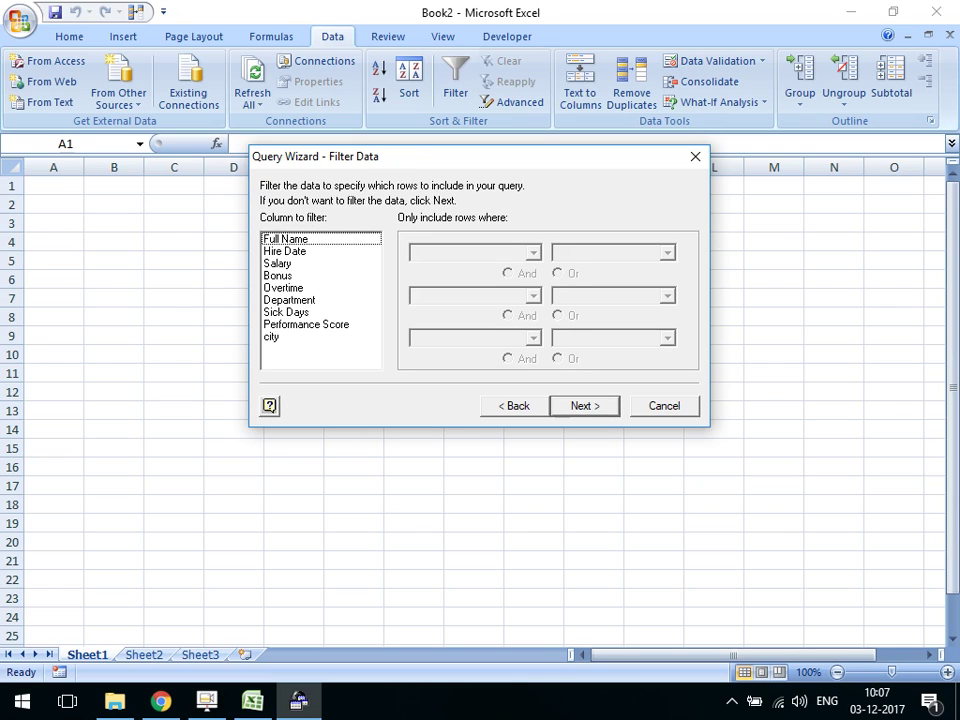
Filter rows to Department equals Finance, skip sorting, and finish the query
left_click(285, 239)
left_click(289, 300)
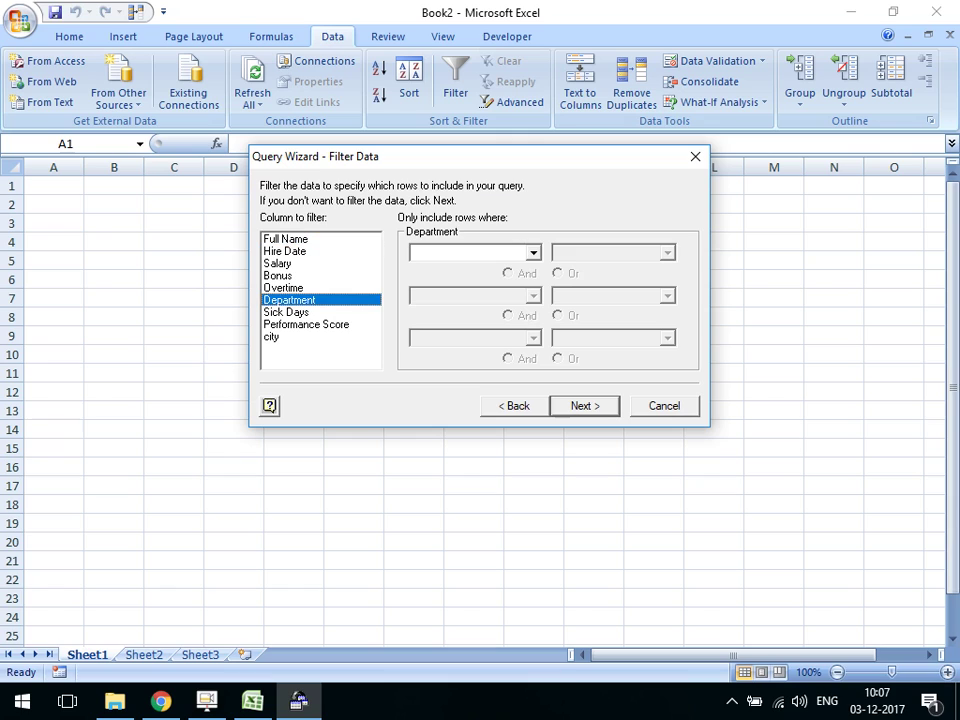
left_click(533, 253)
left_click(440, 279)
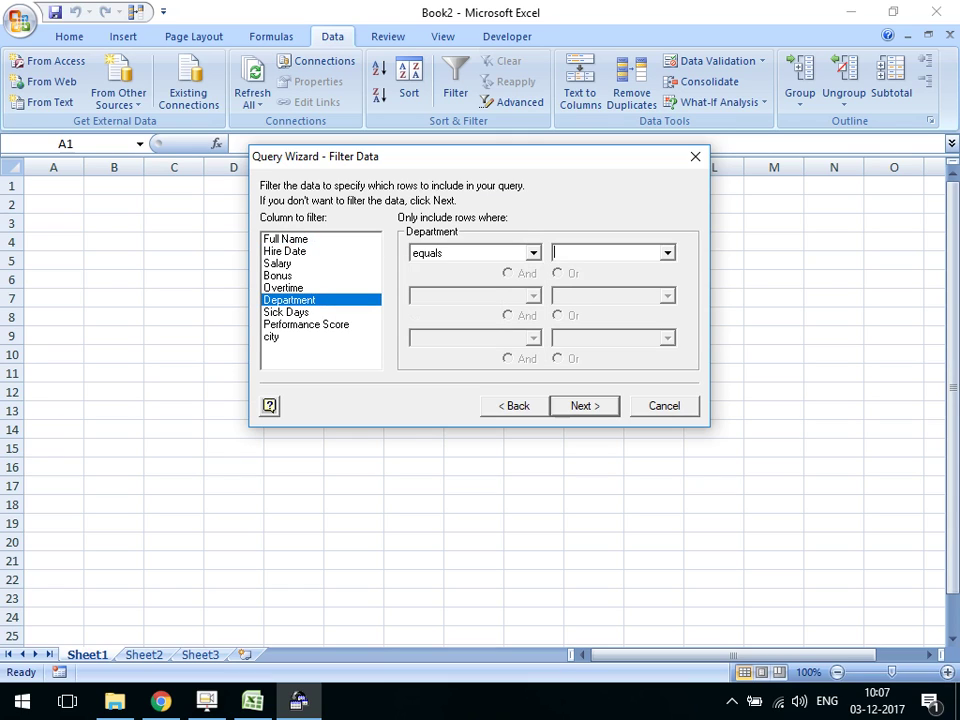
key("alt+Down")
key("Down")
key("Down")
key("Down")
key("Down")
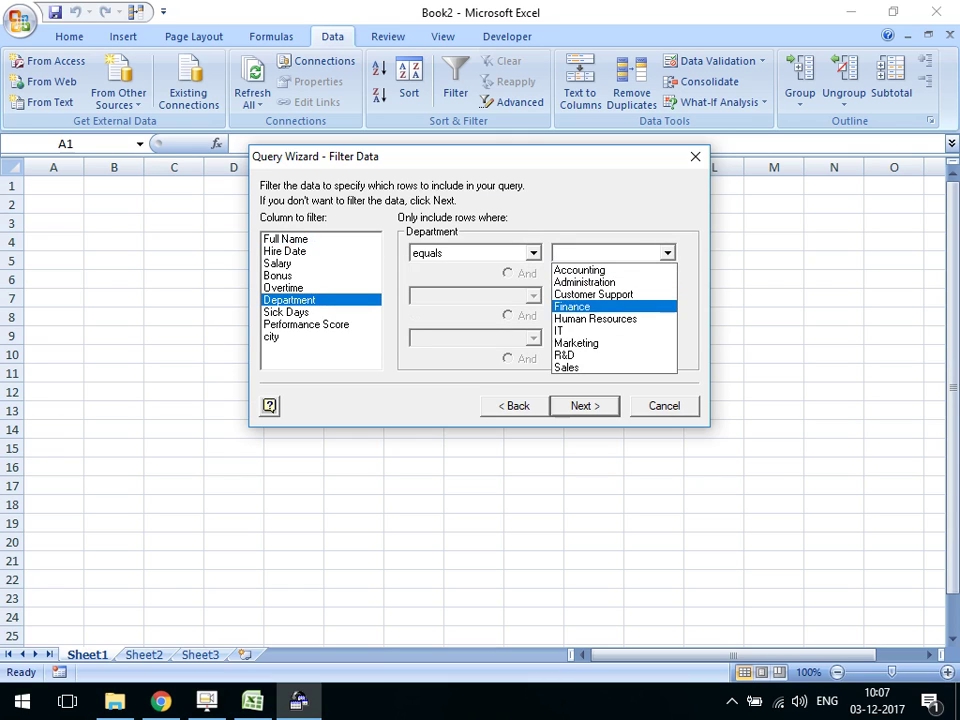
key("Return")
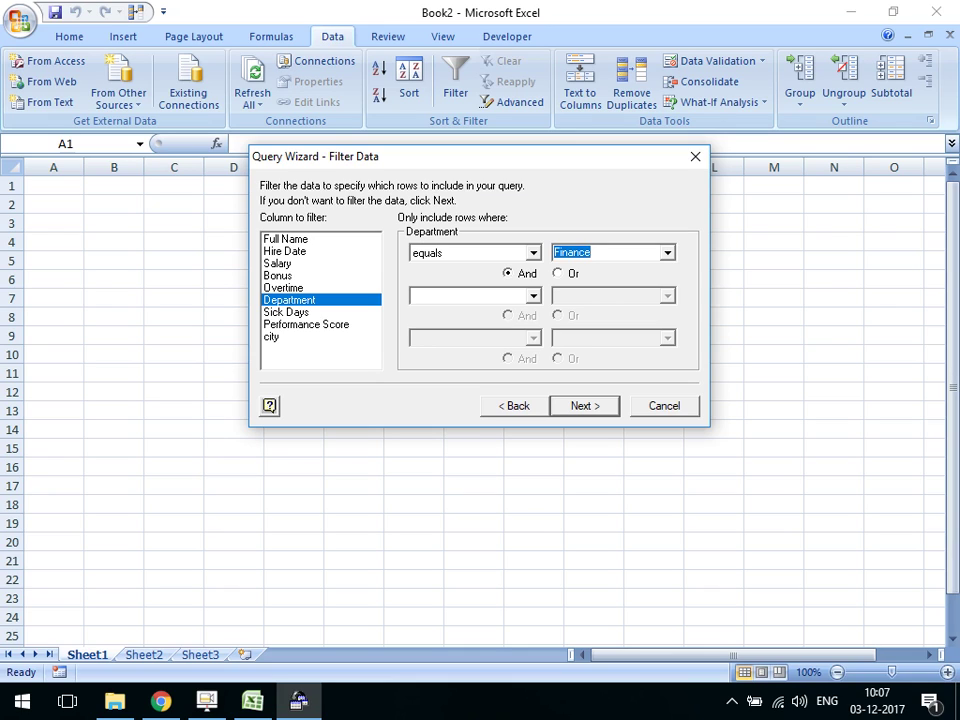
key("Return")
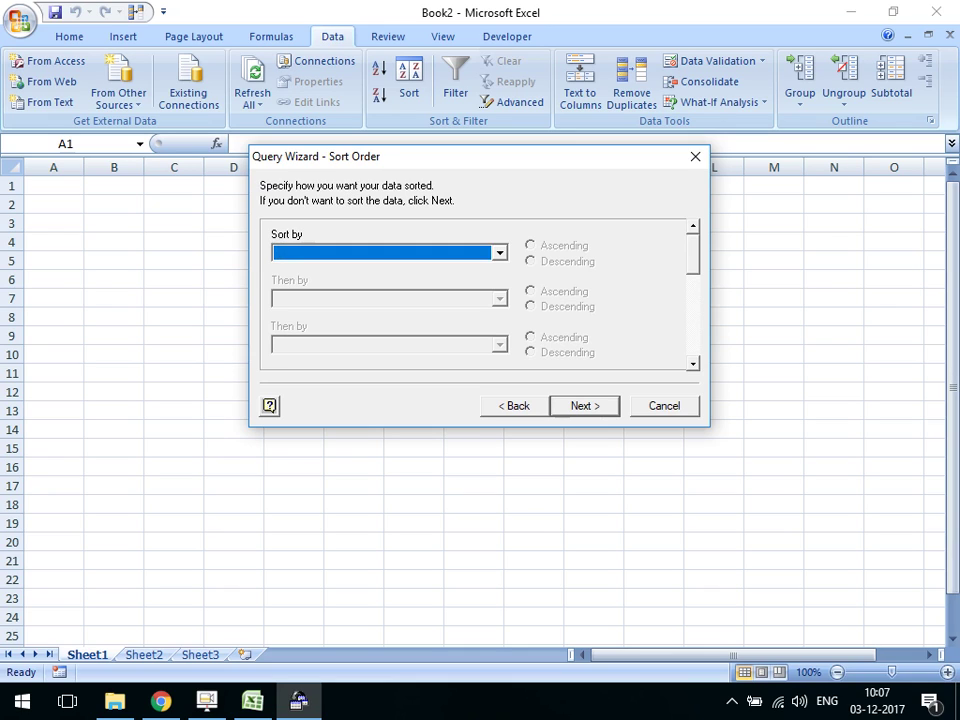
key("Return")
key("Return")
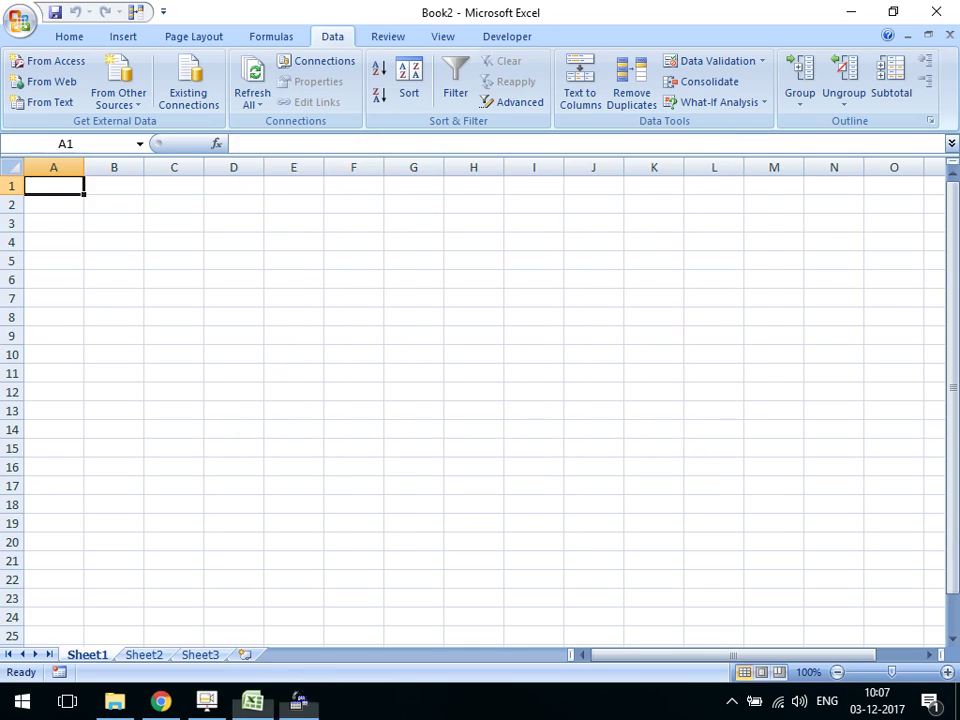
key("Return")
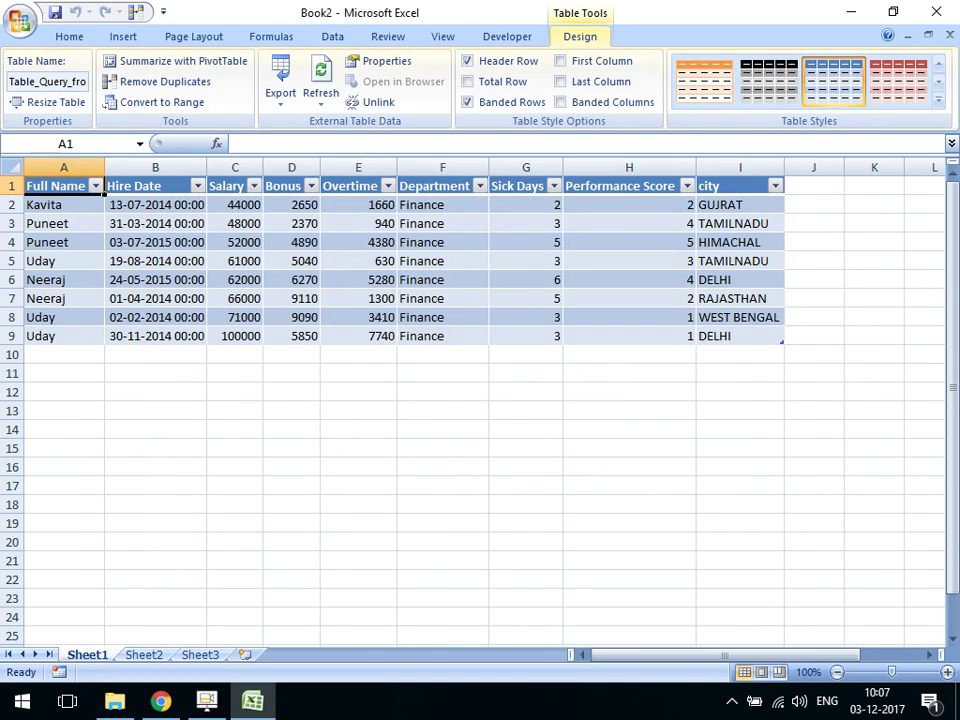
Copy the Department heading from F1 and paste it into cell K1
key("Right")
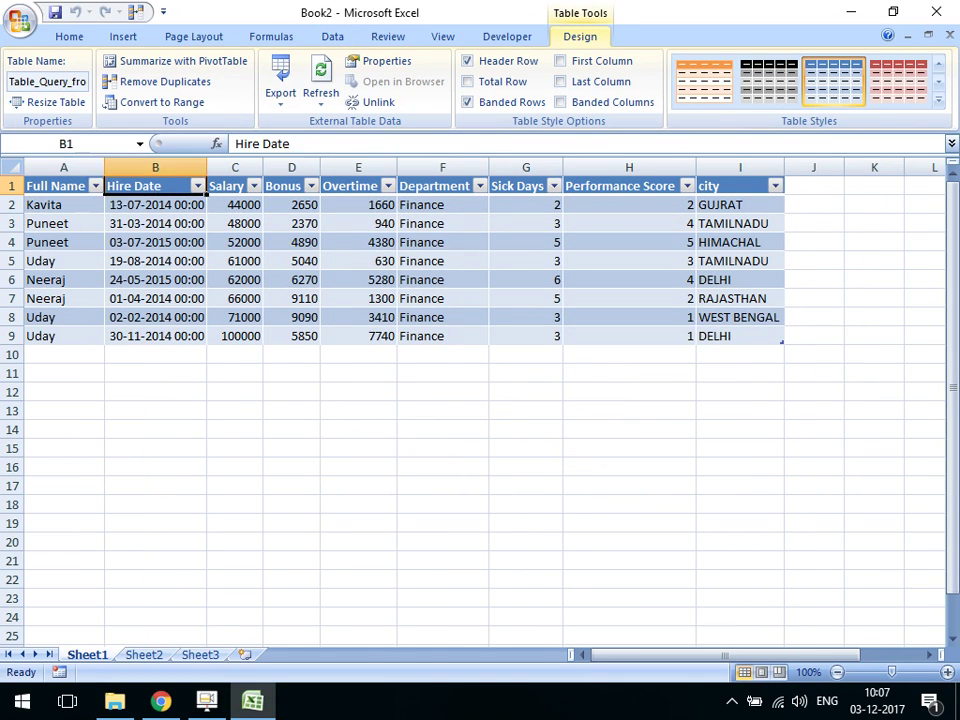
key("Right")
key("Right")
key("Right")
key("Right")
key("Right")
key("Right")
key("Right")
key("Right")
key("Right")
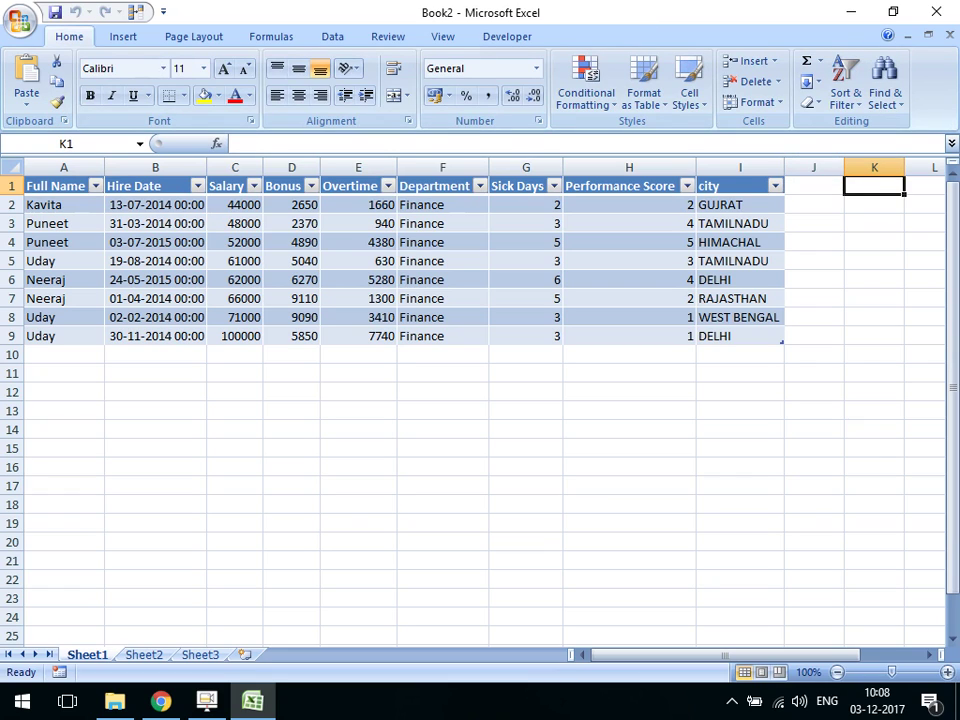
left_click(434, 179)
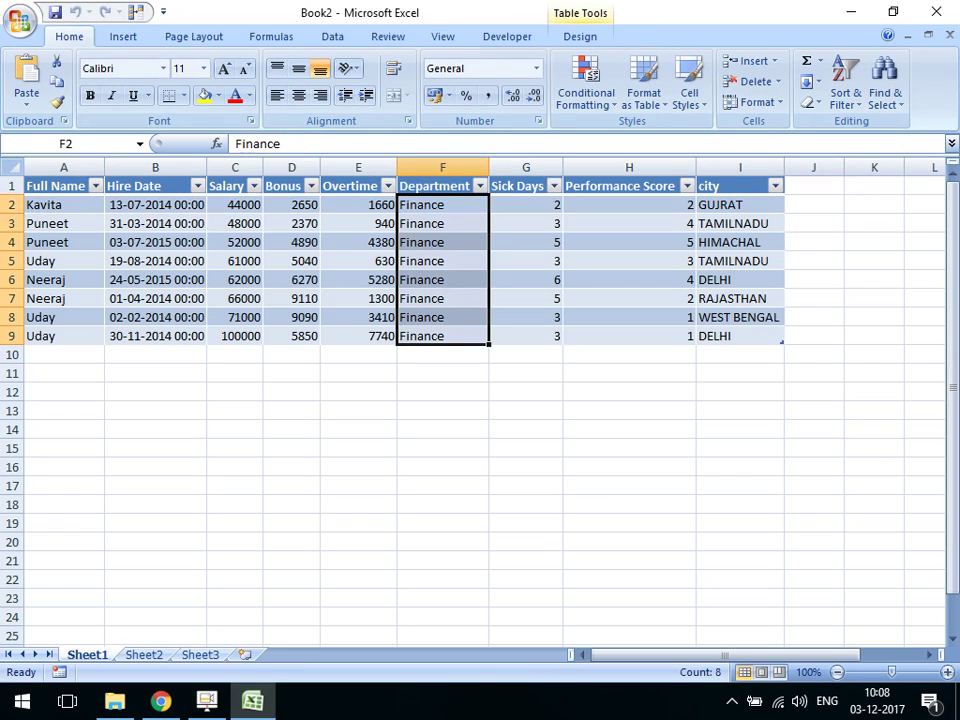
right_click(437, 188)
key("Return")
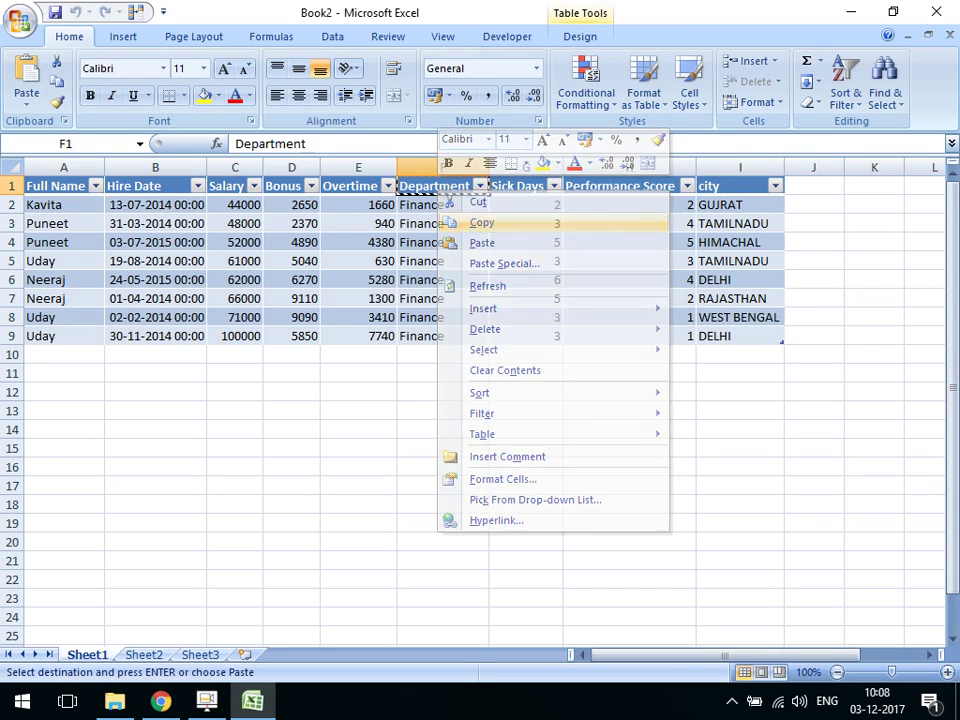
key("Right")
key("Right")
key("Right")
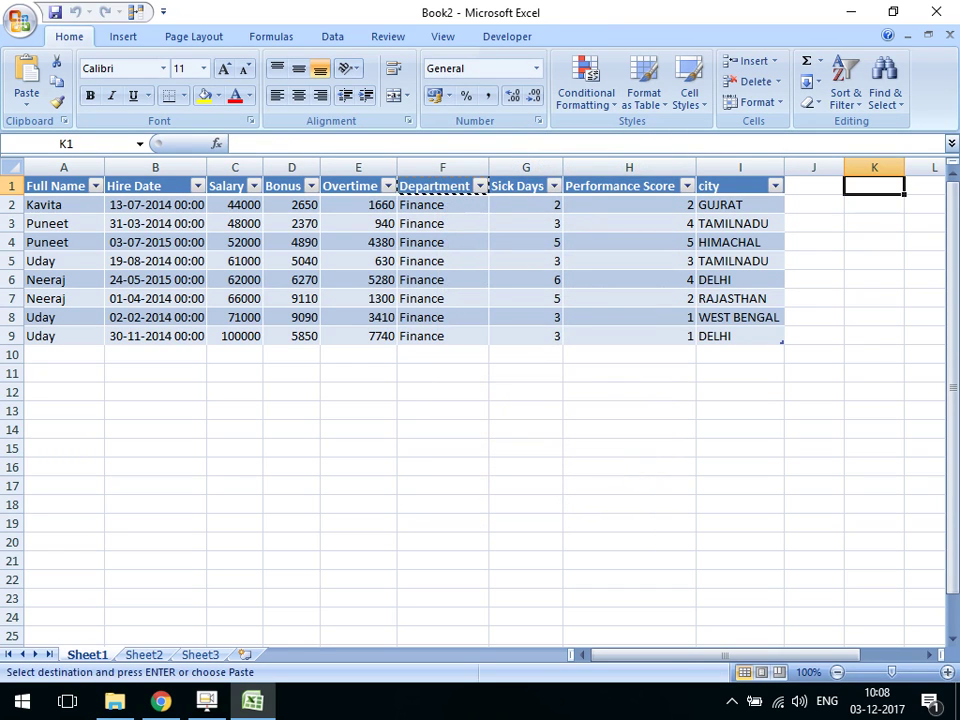
key("ctrl+v")
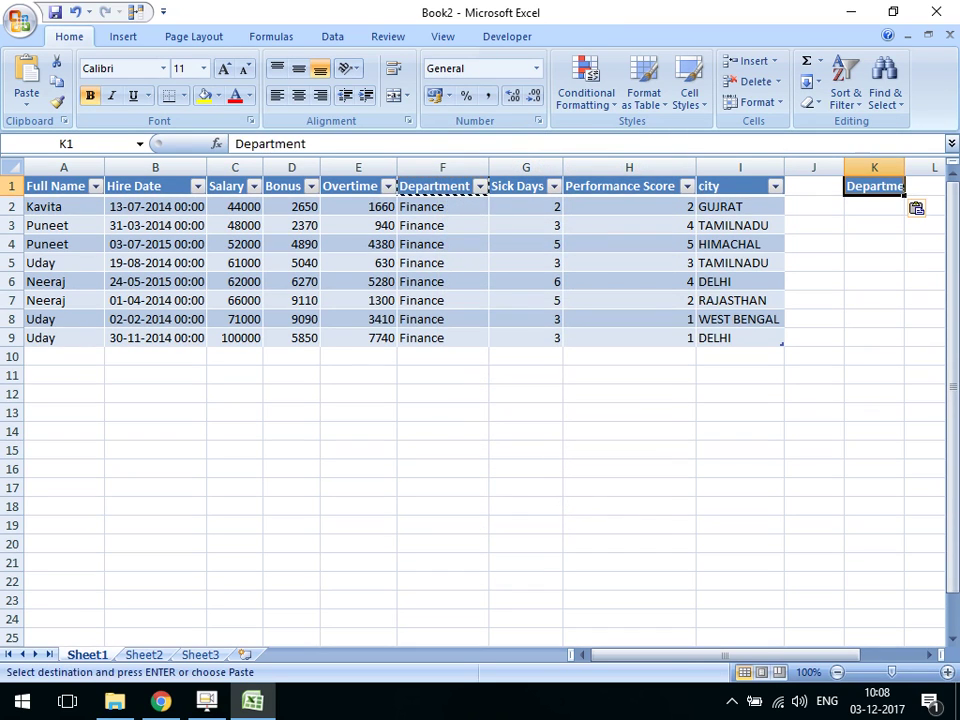
key("Right")
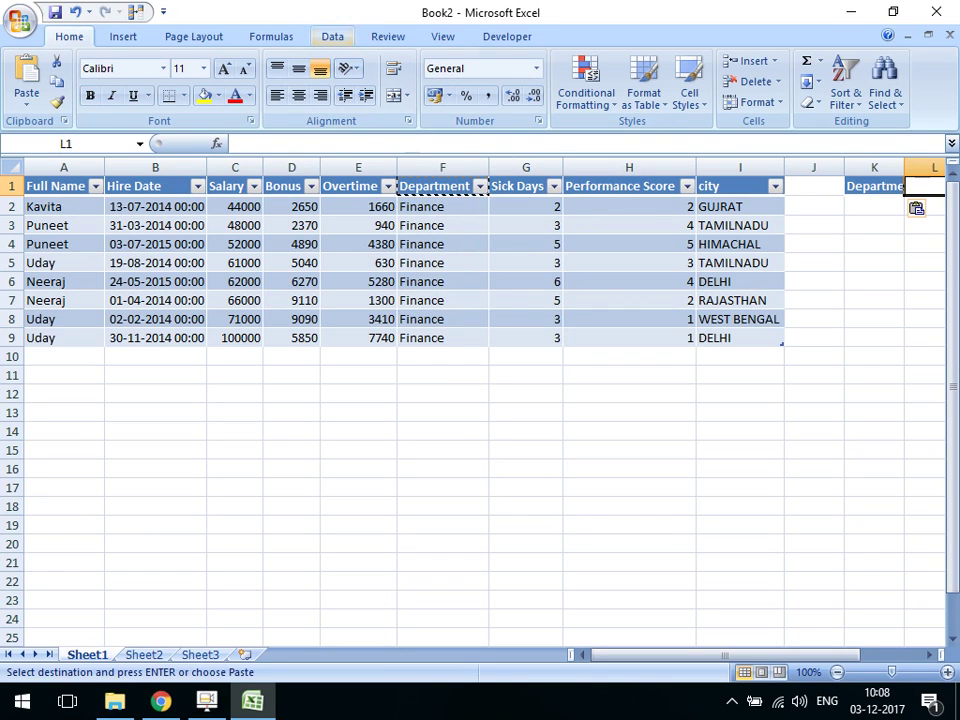
Open the Query from Excel Files connection's properties on the Definition tab
left_click(332, 36)
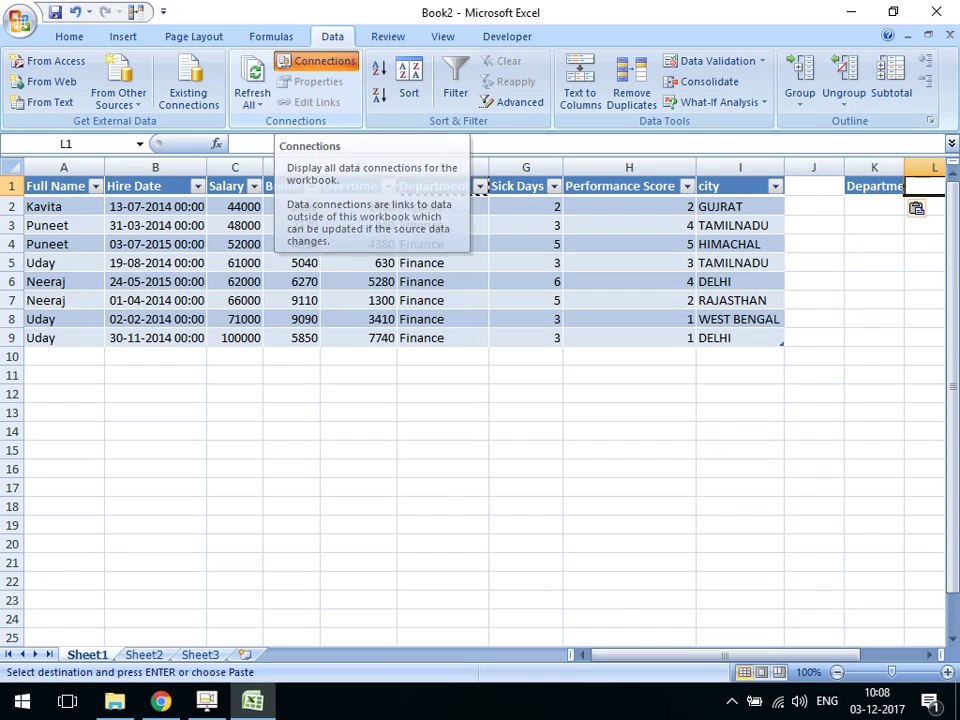
left_click(318, 61)
left_click(686, 258)
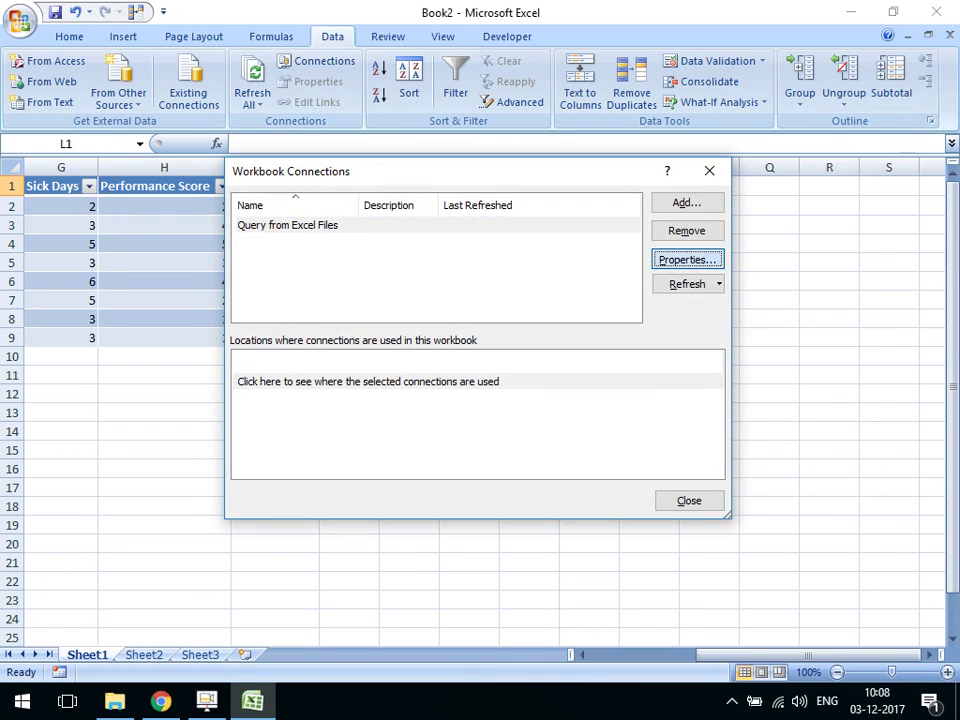
left_click(373, 209)
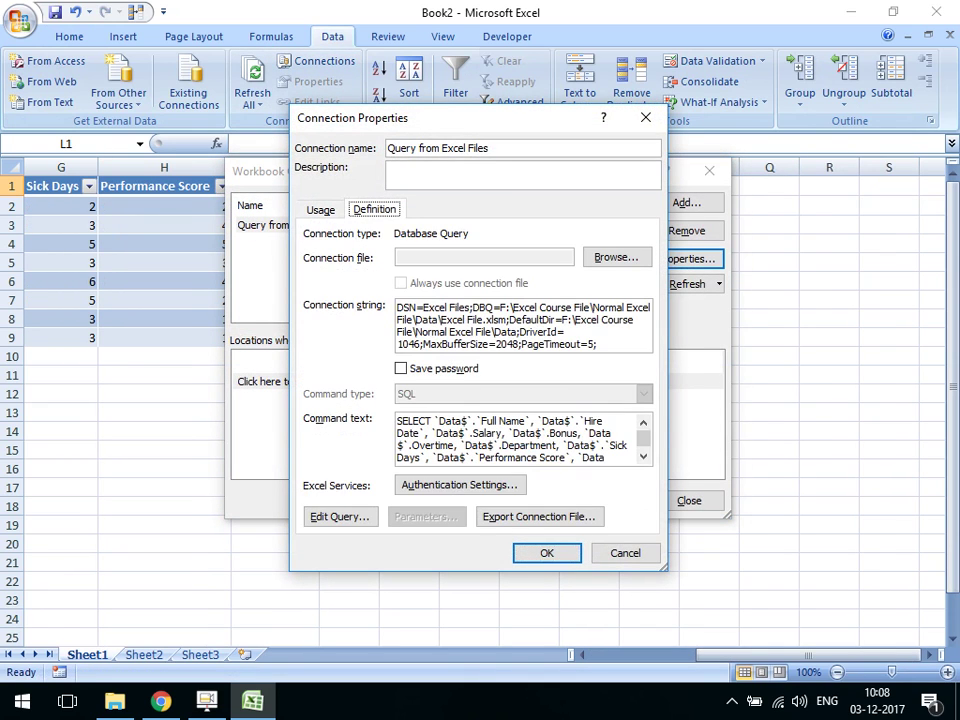
Replace Finance in the SQL WHERE clause with a ? parameter and accept
scroll(520, 440, "down", 1)
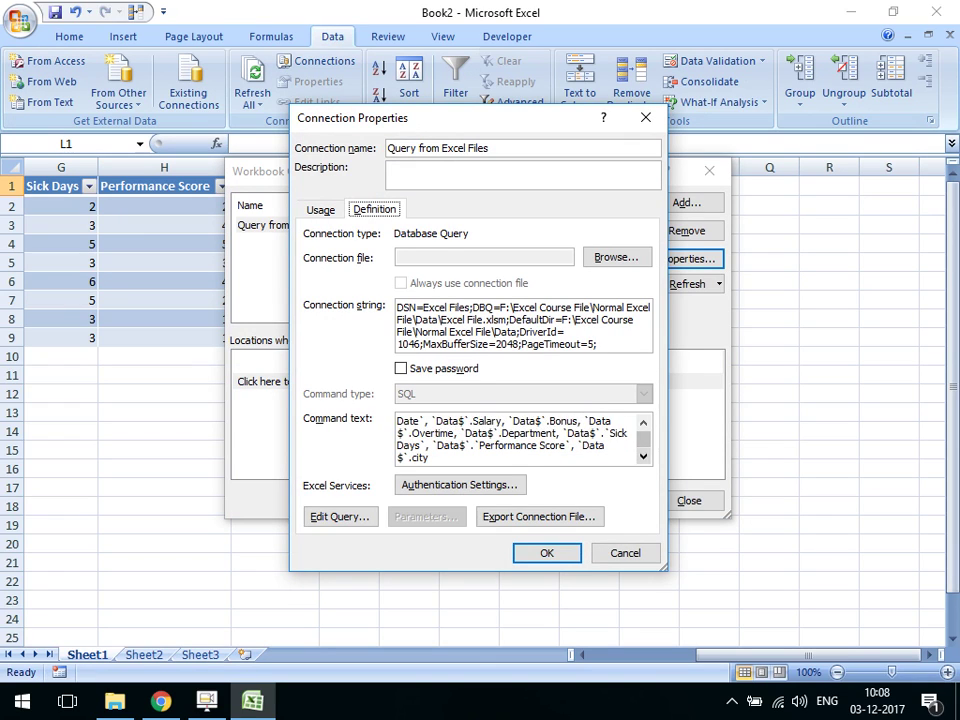
scroll(520, 440, "down", 2)
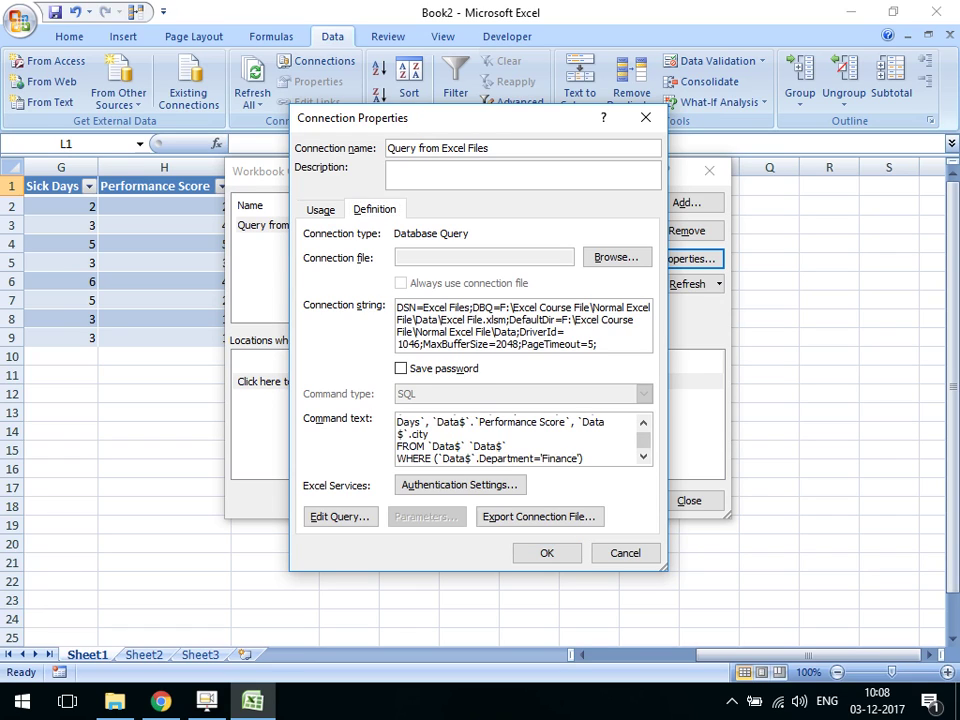
key("BackSpace")
key("BackSpace")
key("BackSpace")
key("BackSpace")
key("BackSpace")
key("BackSpace")
key("BackSpace")
type("?")
key("BackSpace")
key("BackSpace")
type("?'")
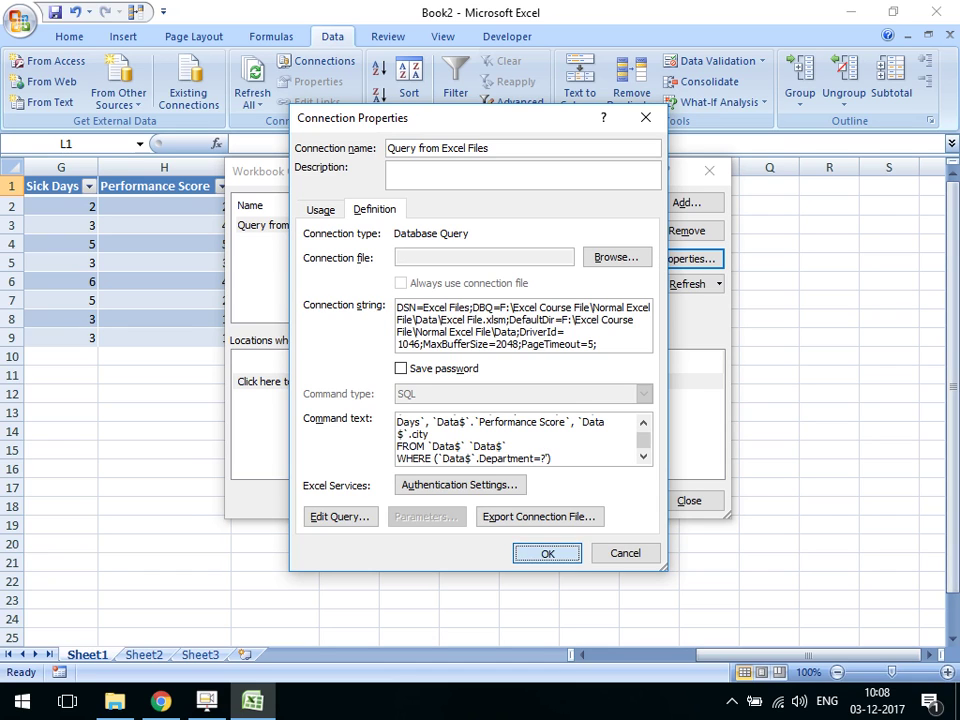
left_click(547, 553)
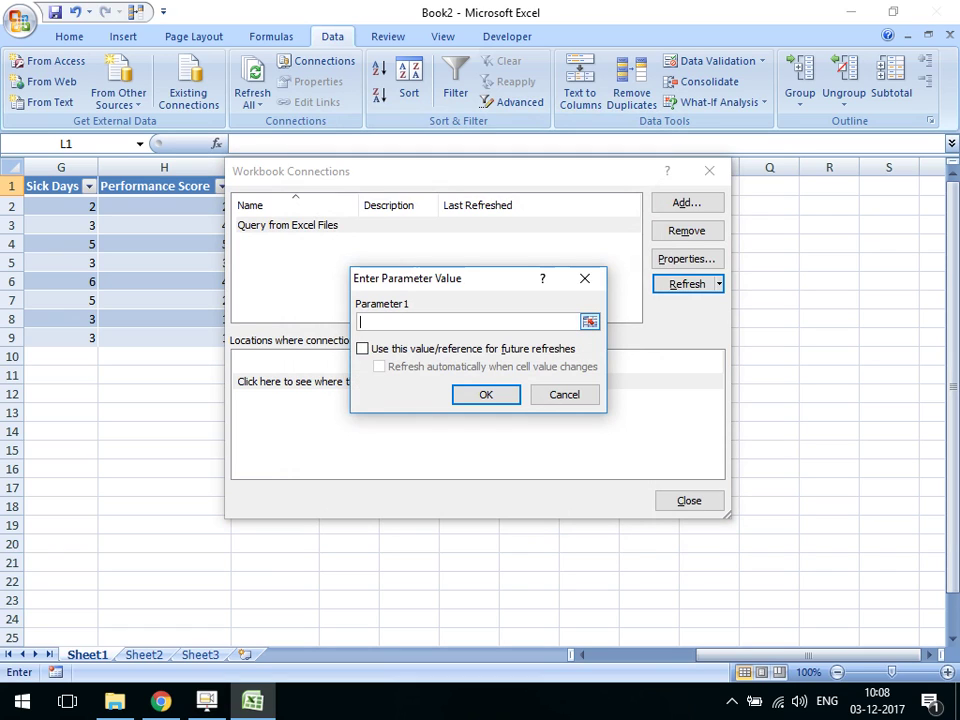
Set Parameter 1's cell reference to =Sheet1!$L$1
left_click(589, 321)
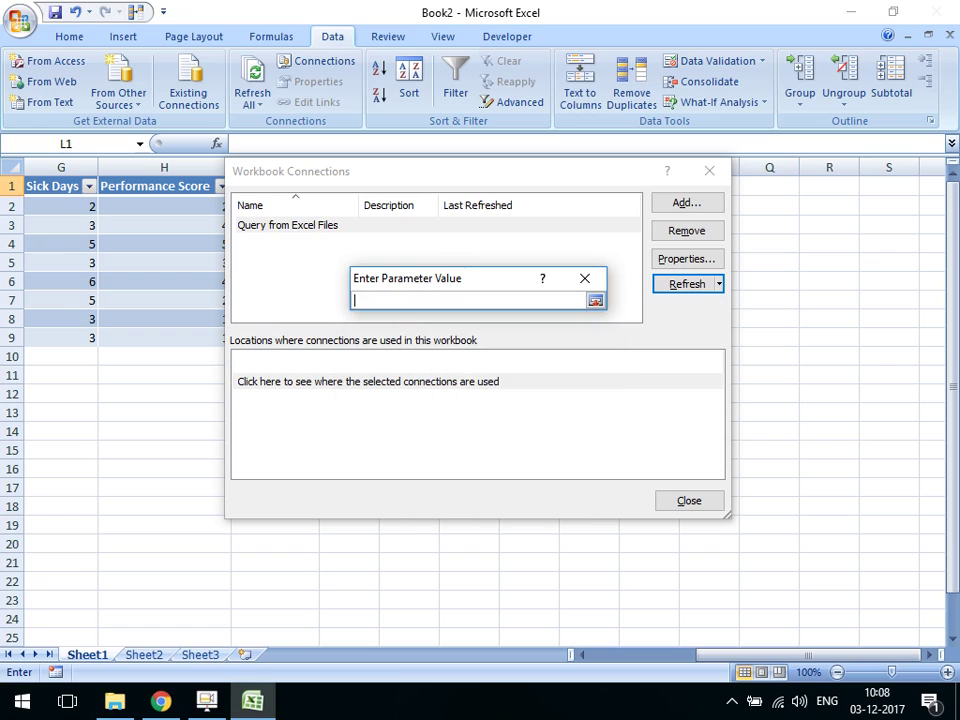
left_click(769, 186)
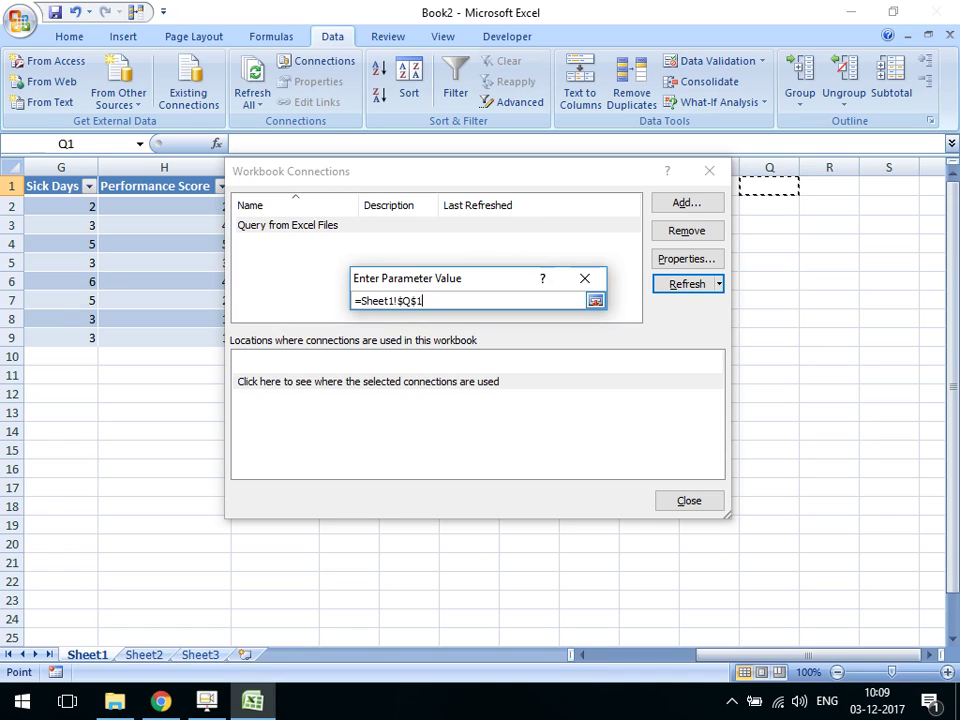
left_click(404, 300)
key("BackSpace")
key("Return")
type("l")
key("Tab")
key("space")
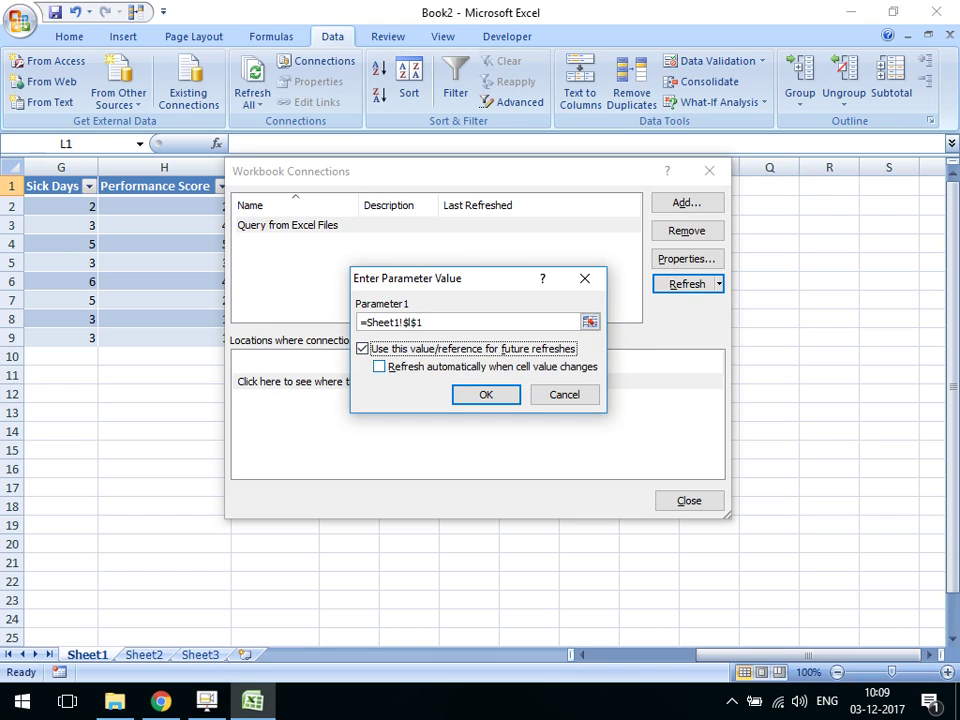
Tick 'Use this value' and confirm, then dismiss the resulting ODBC syntax error
key("Tab")
key("space")
key("Tab")
key("Return")
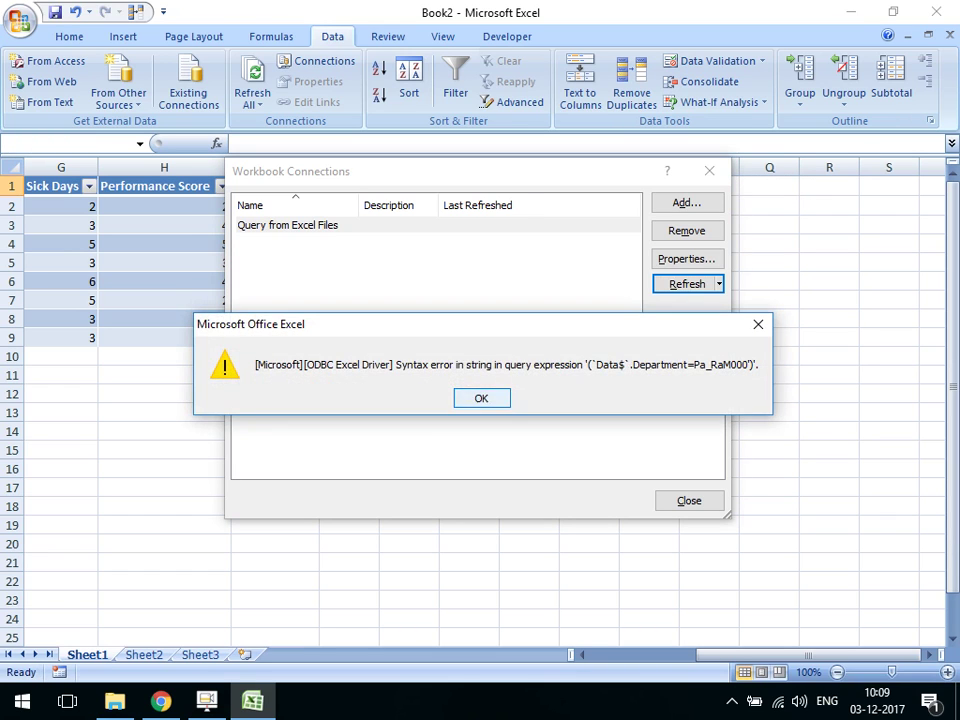
key("Return")
key("Return")
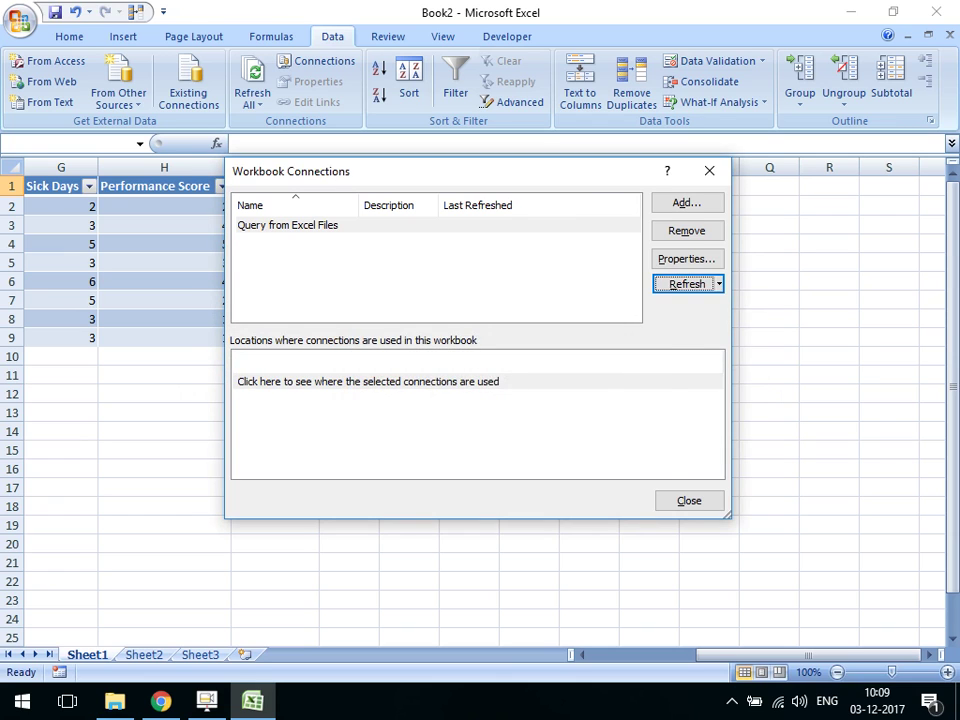
key("alt+p")
Remove the stray closing bracket after Department=? in the command text and save
key("ctrl+Tab")
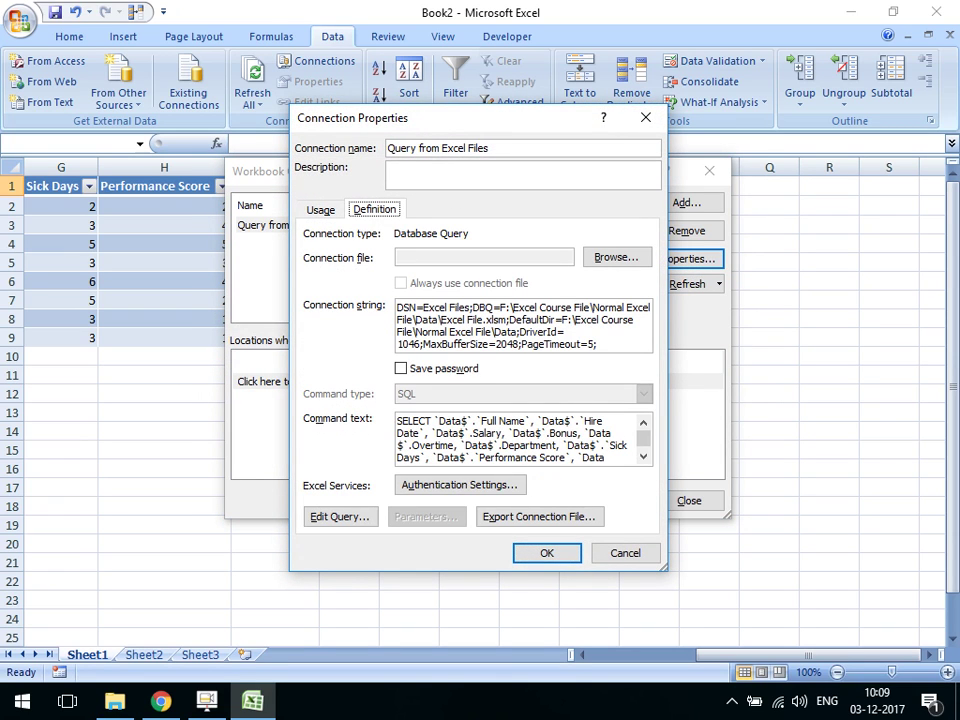
scroll(522, 438, "down", 2)
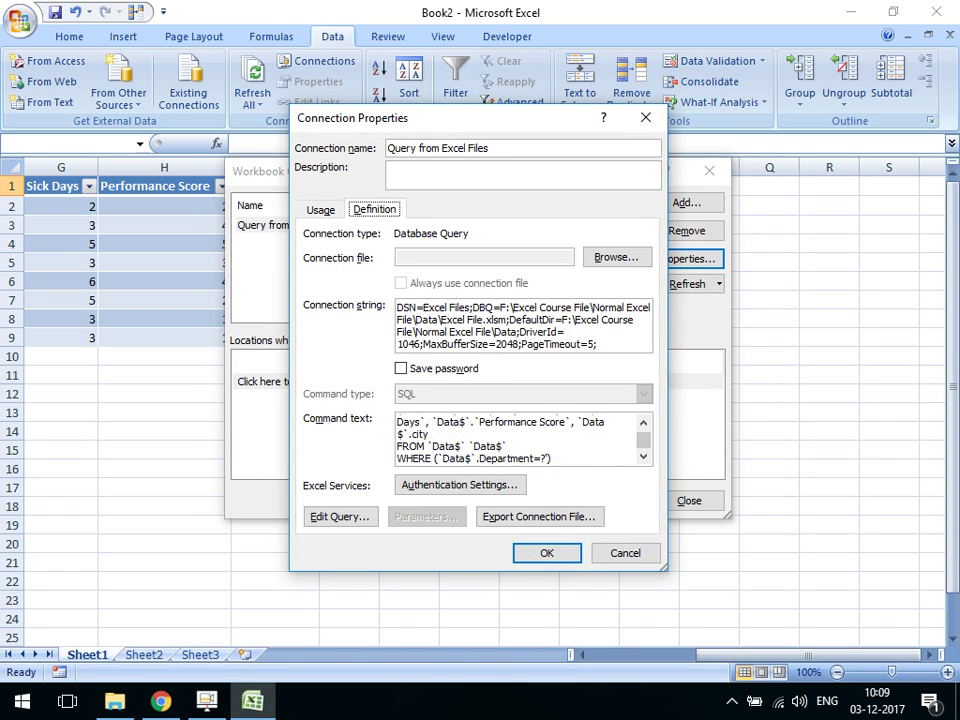
left_click(549, 458)
key("BackSpace")
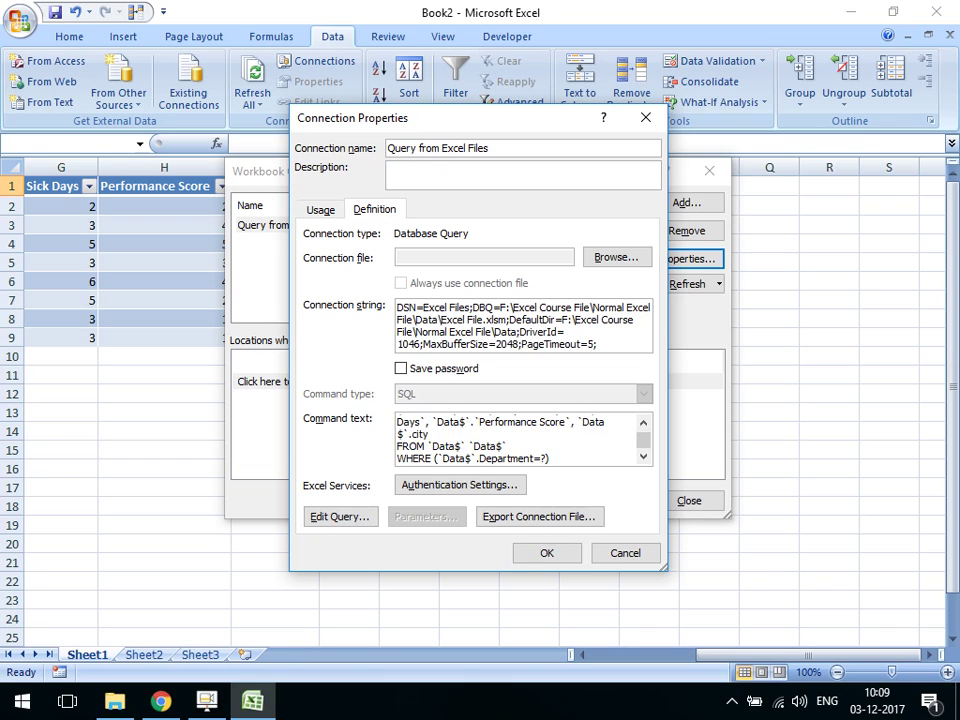
left_click(547, 553)
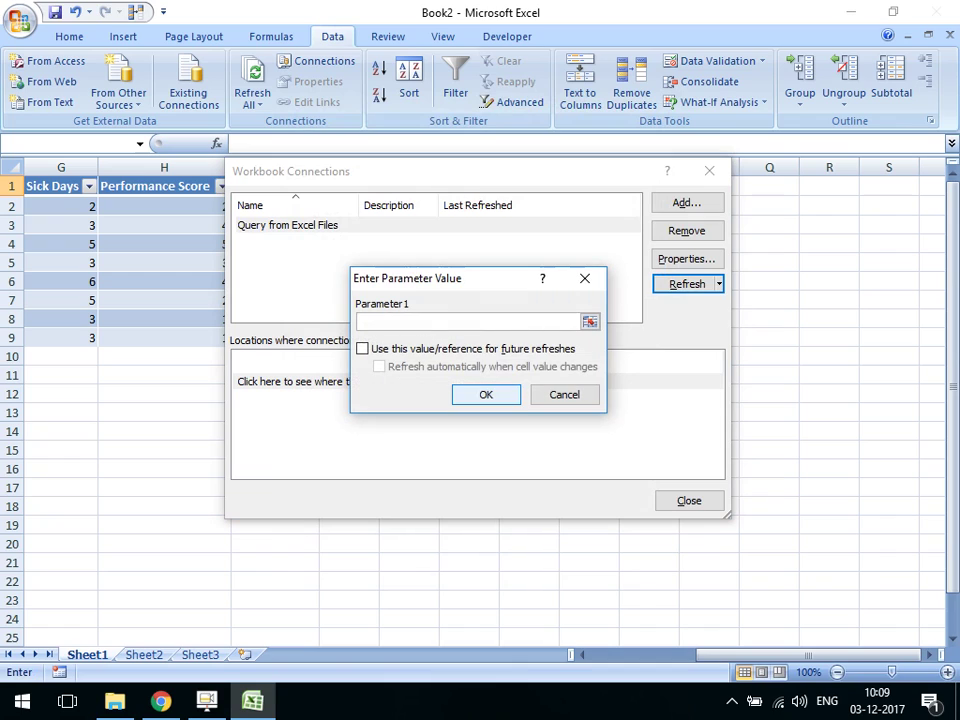
Point Parameter 1 at =Sheet1!$L$1 with reuse and refresh-on-change both ticked
left_click(589, 321)
left_click(769, 243)
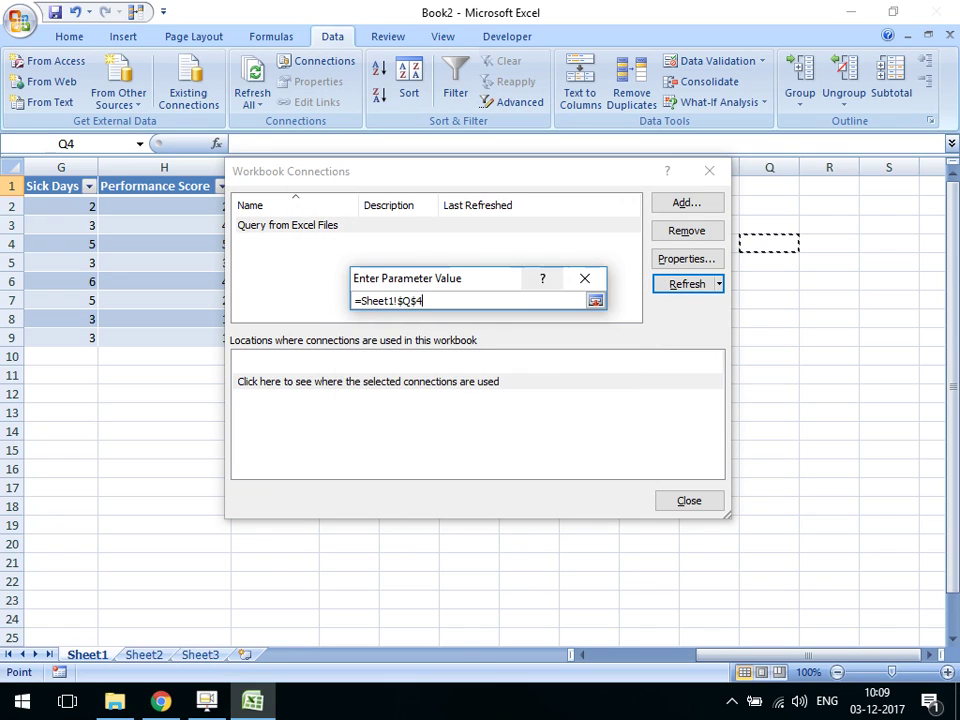
key("BackSpace")
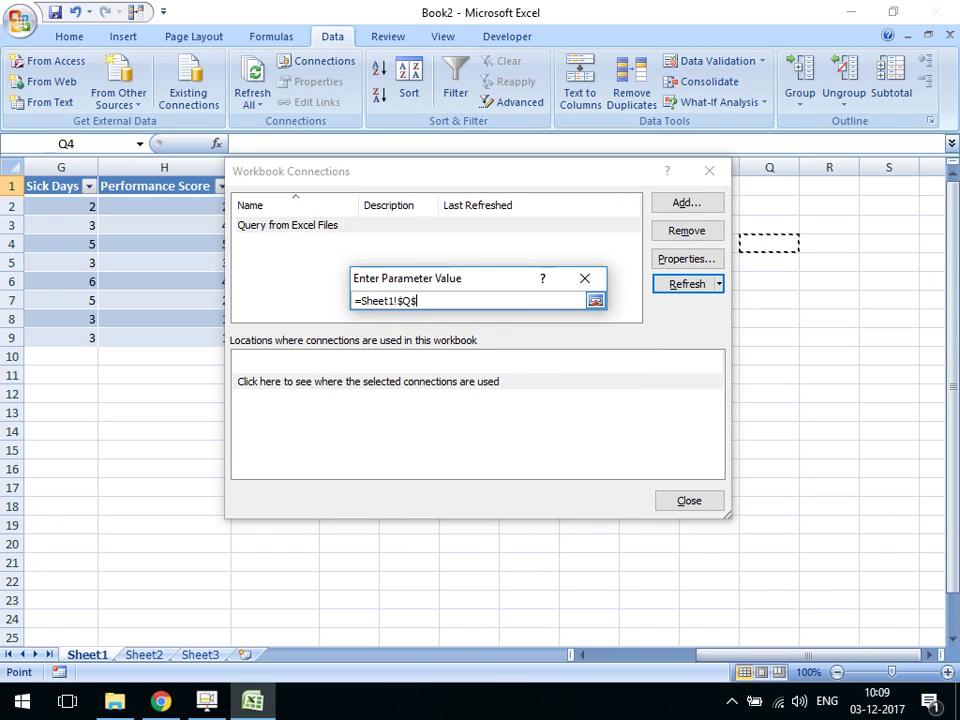
type("1")
key("Left")
key("Left")
key("BackSpace")
type("L")
key("Return")
key("Tab")
key("space")
key("Tab")
key("space")
key("Return")
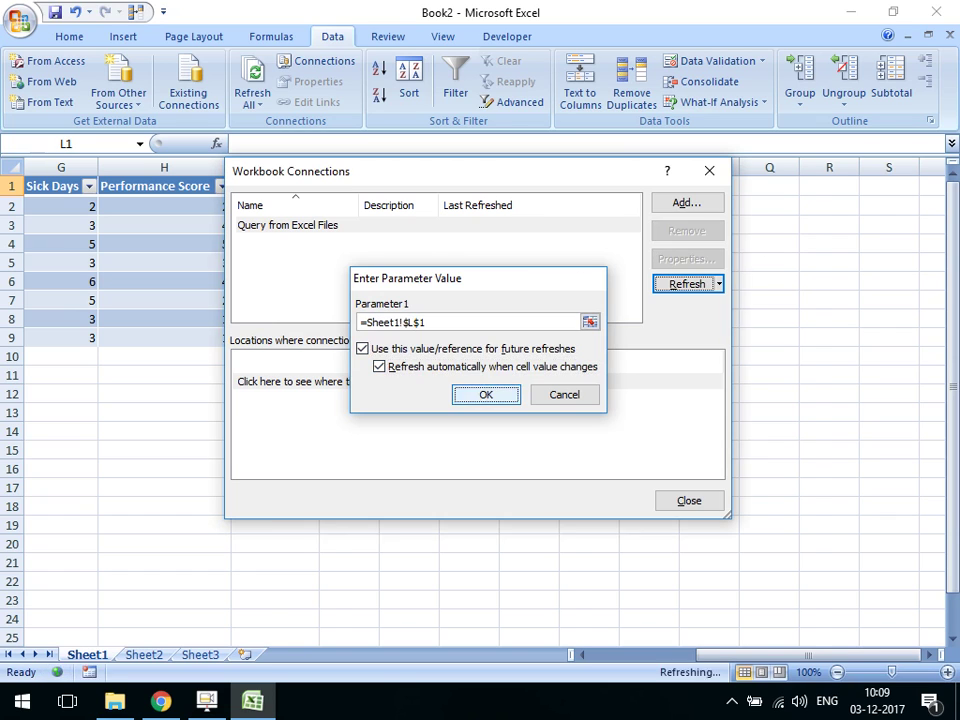
Set L1 to SALES and then FINANCE, refreshing the table to each department's rows
key("Return")
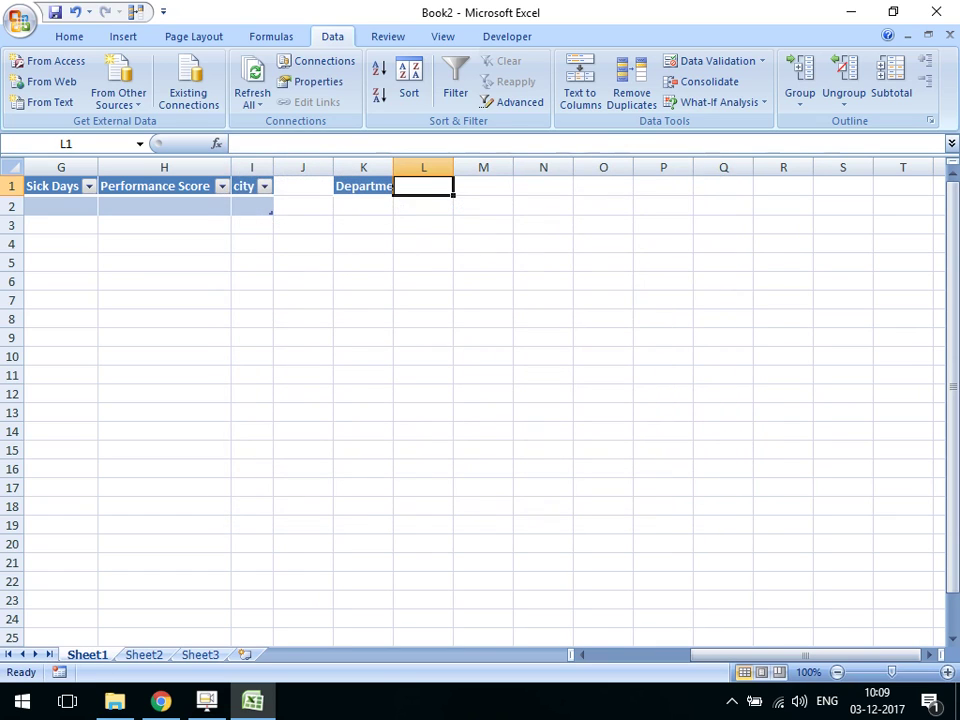
mouse_move(720, 655)
left_mouse_down()
mouse_move(660, 655)
mouse_move(767, 655)
left_mouse_up()
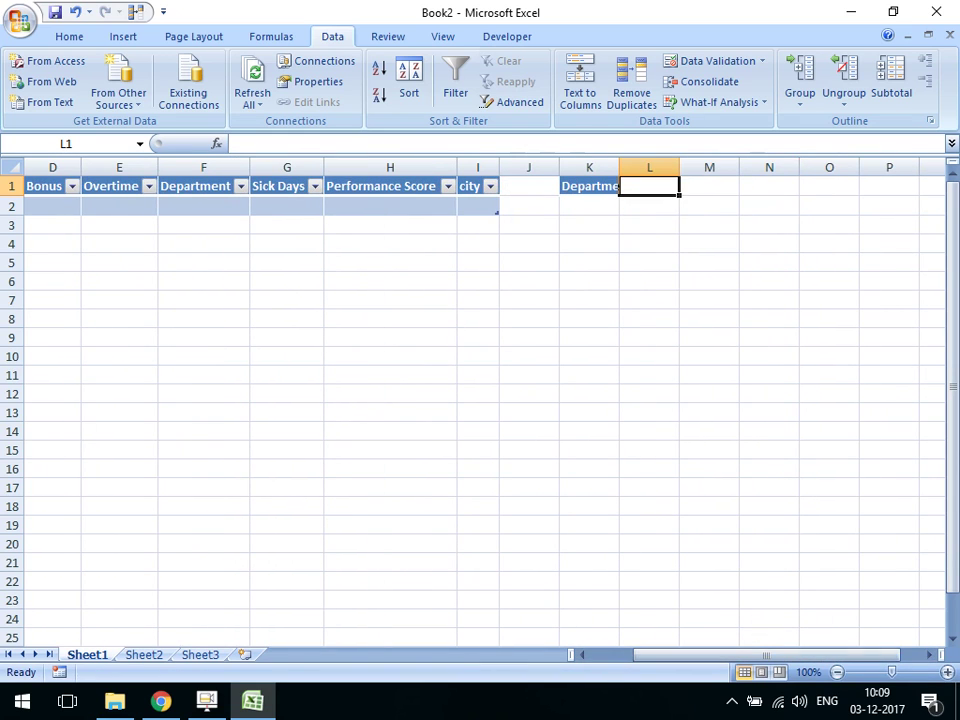
type("SALES")
key("Return")
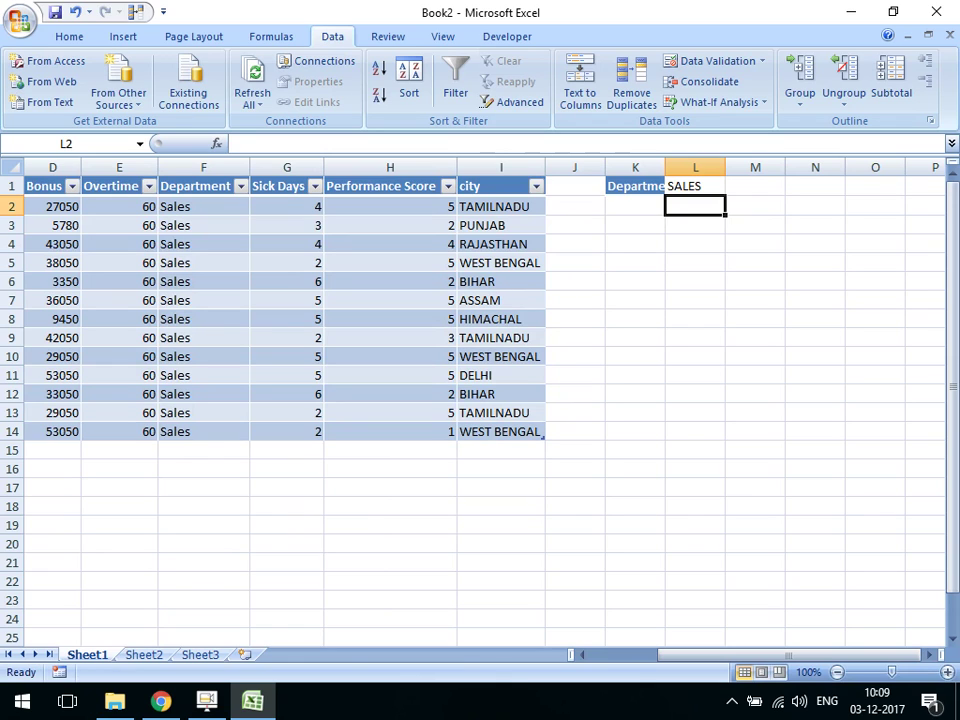
left_click(695, 186)
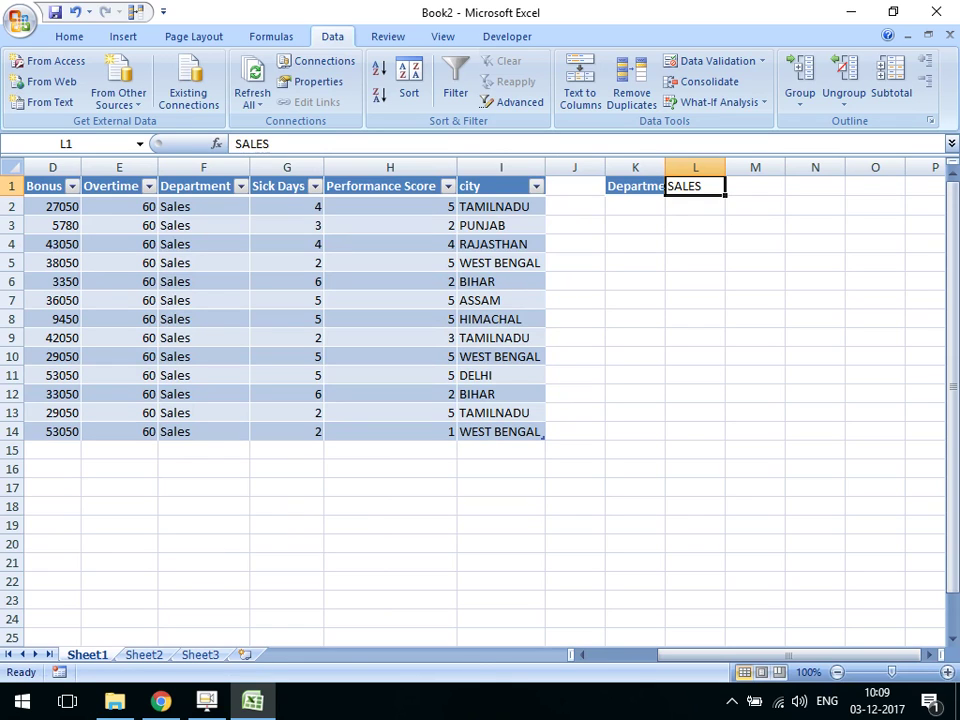
type("FINANCE")
key("Return")
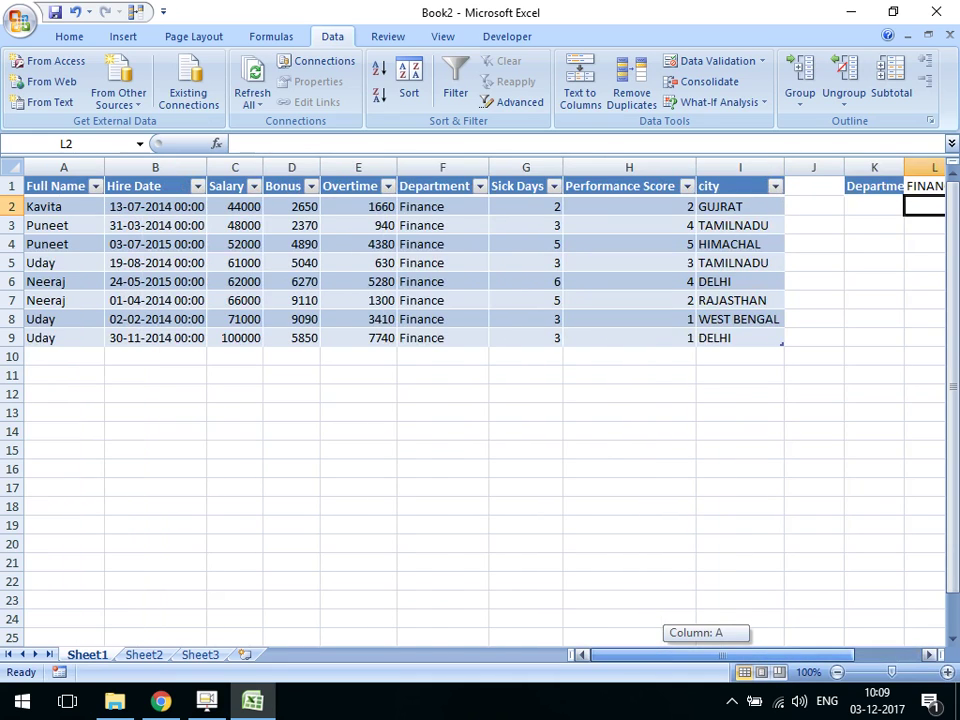
Open the properties of the query connection from the workbook connections list
left_click_drag(722, 654, 650, 654)
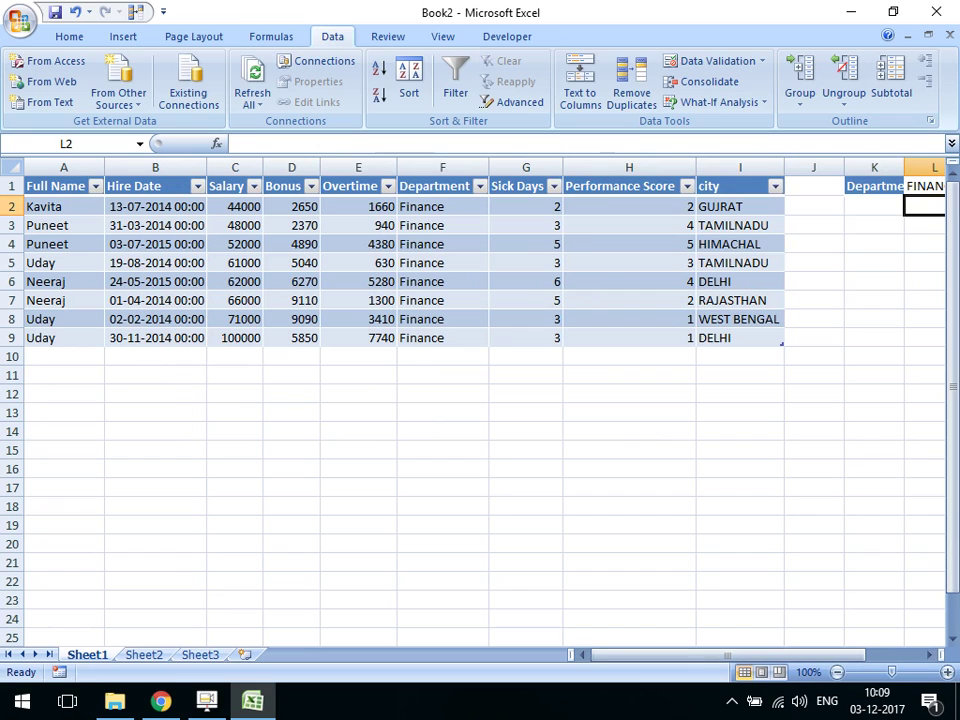
left_click(318, 61)
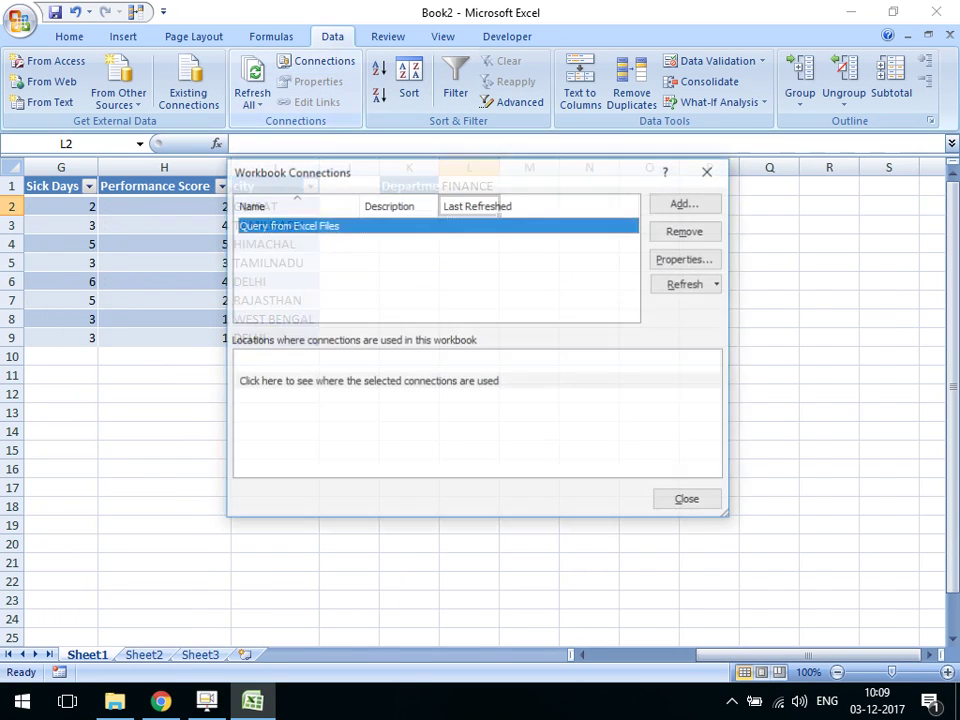
left_click(686, 258)
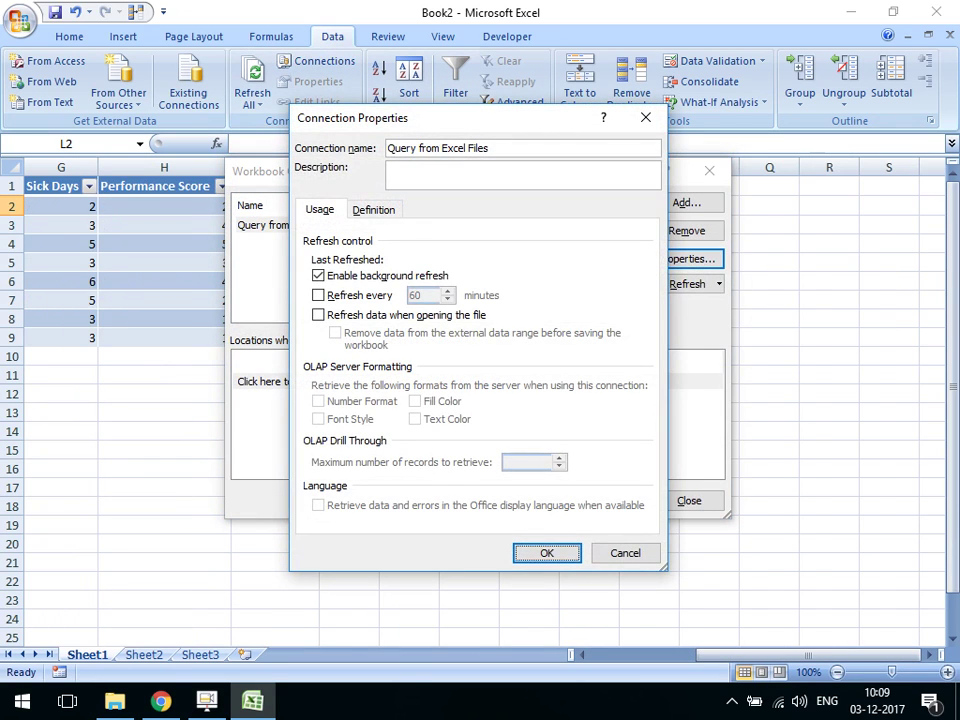
Inspect the Department=? WHERE line in the query's command text, then cancel unchanged
left_click(373, 209)
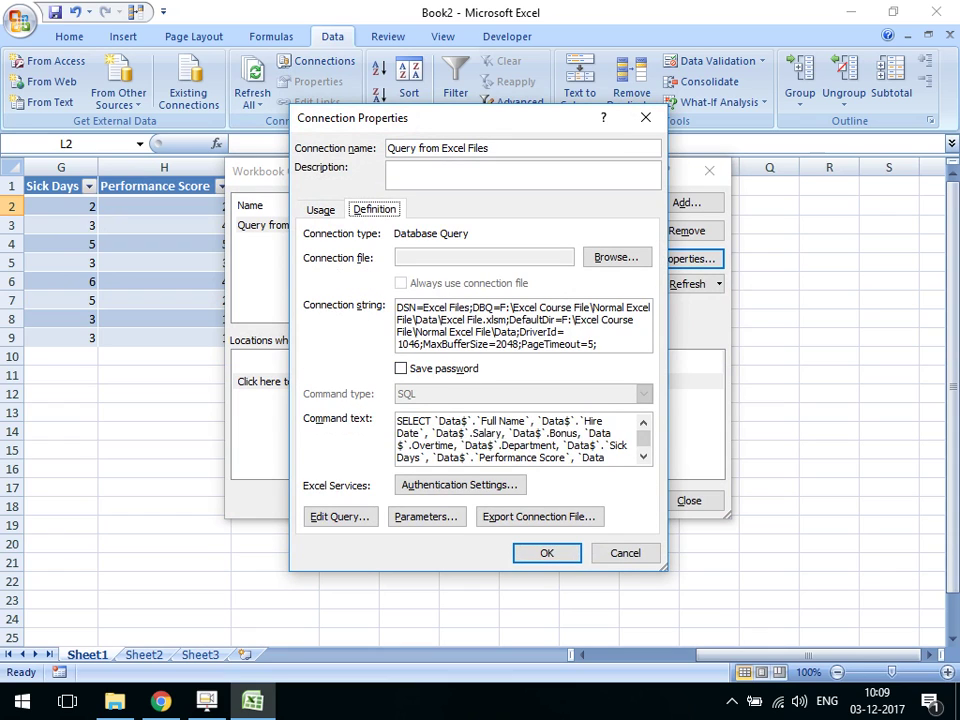
scroll(520, 440, "down", 2)
left_click(550, 458)
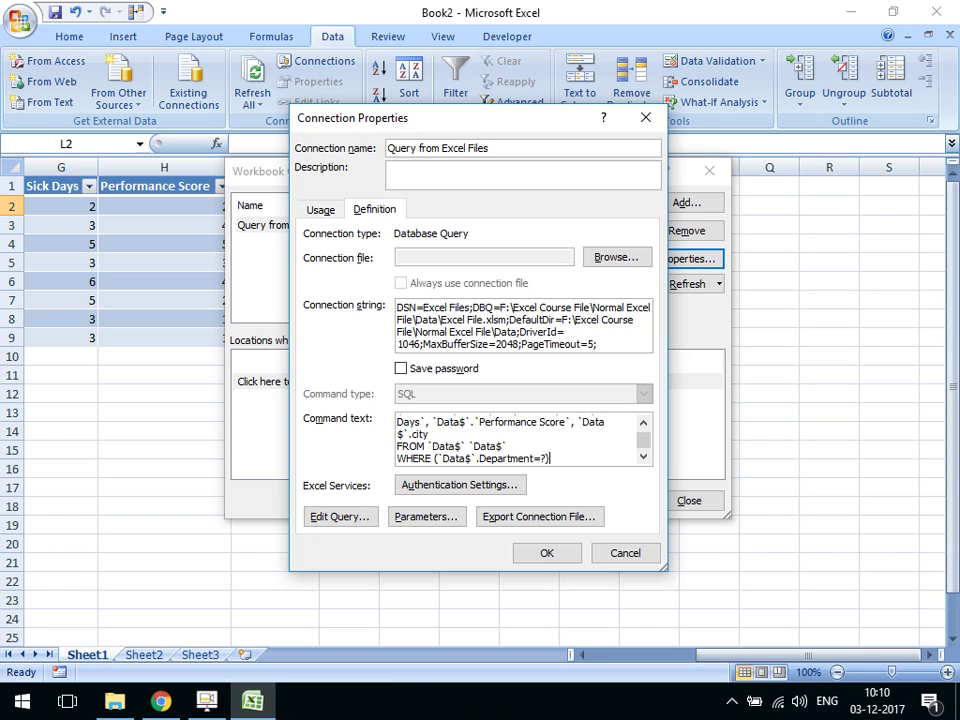
key("Tab")
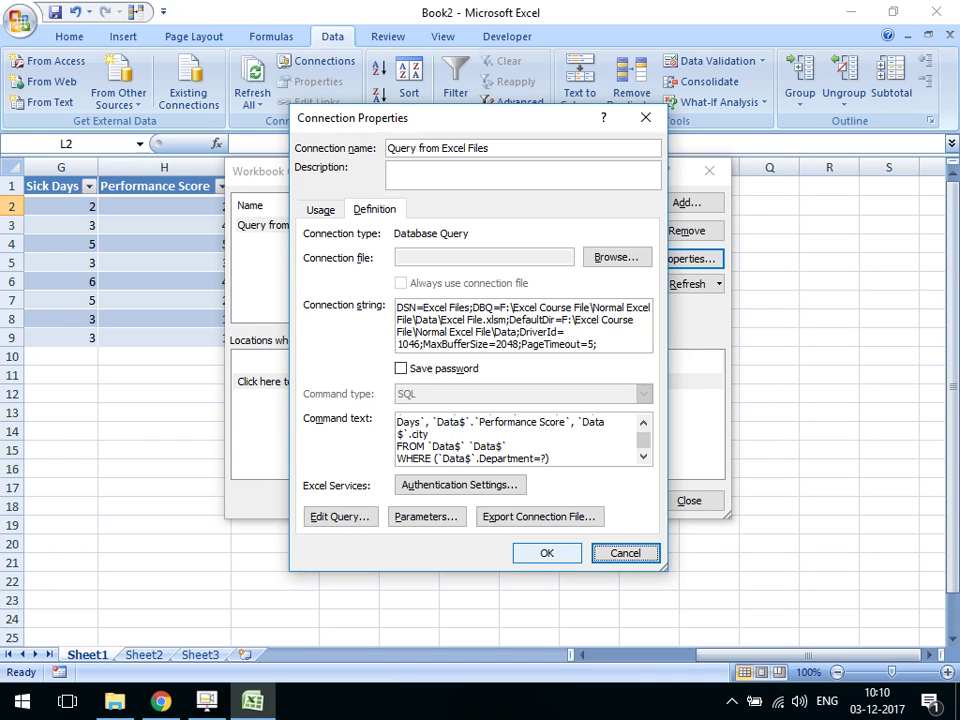
key("Return")
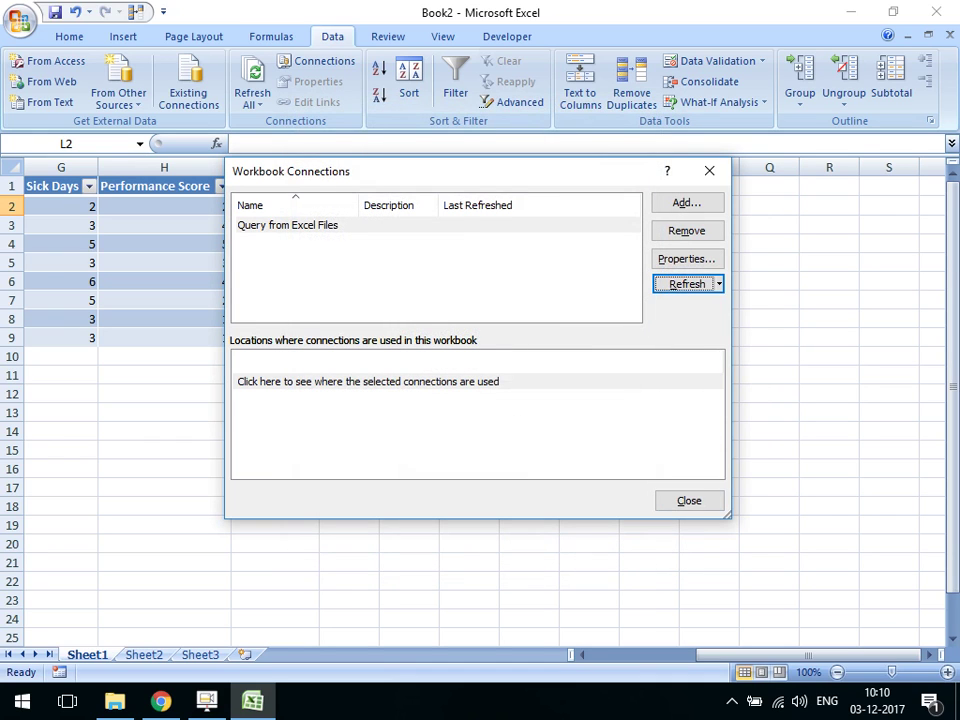
Set L1 to r&d so the table shows the R&D rows
key("Escape")
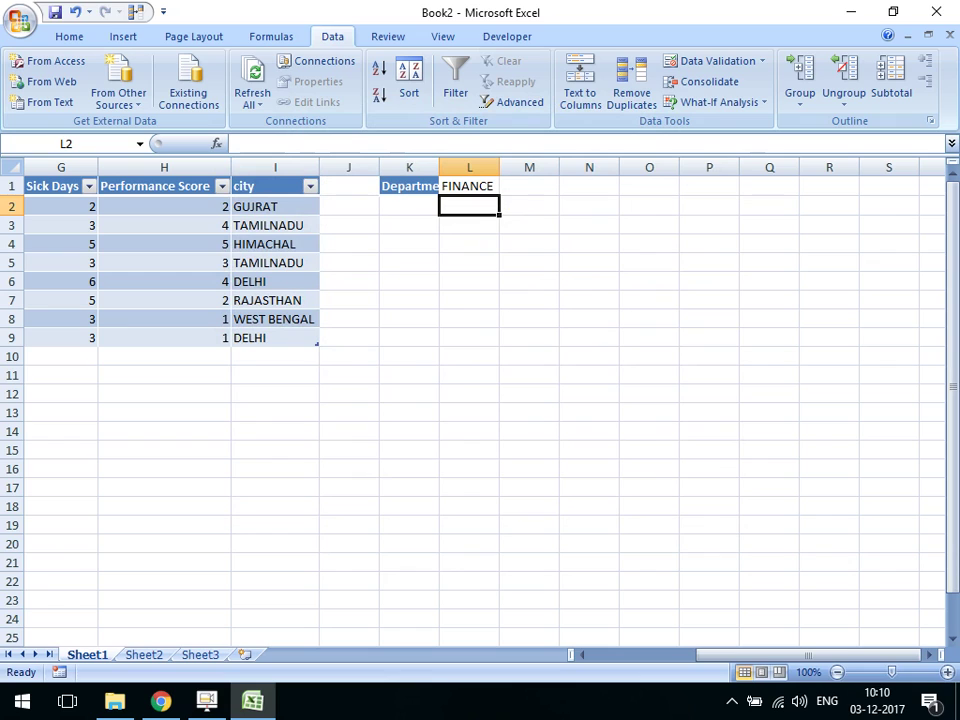
left_click(469, 186)
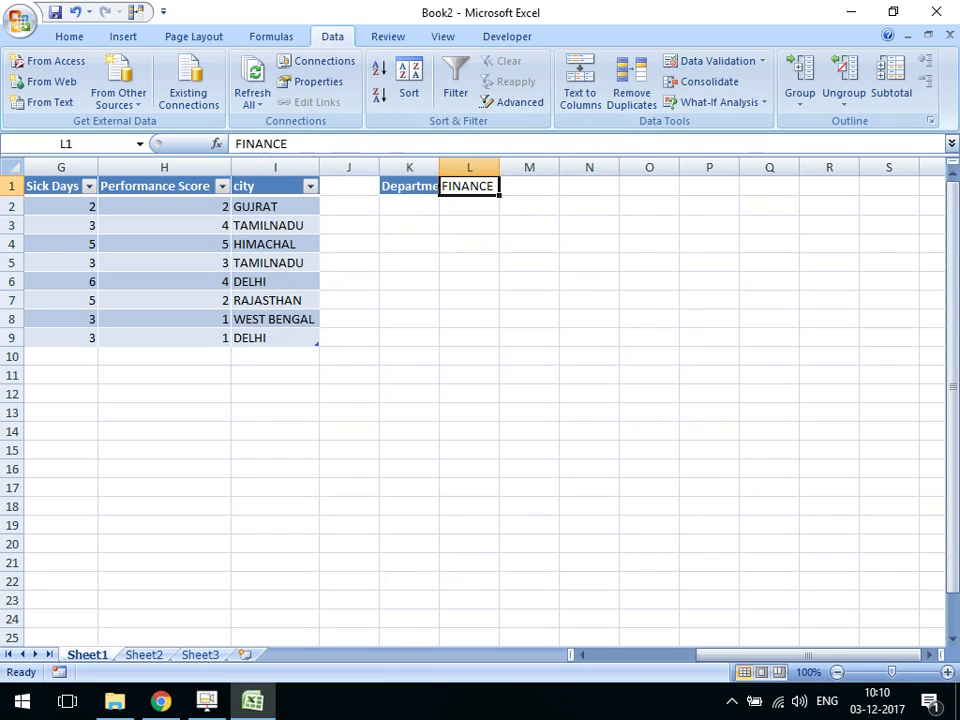
type("r&")
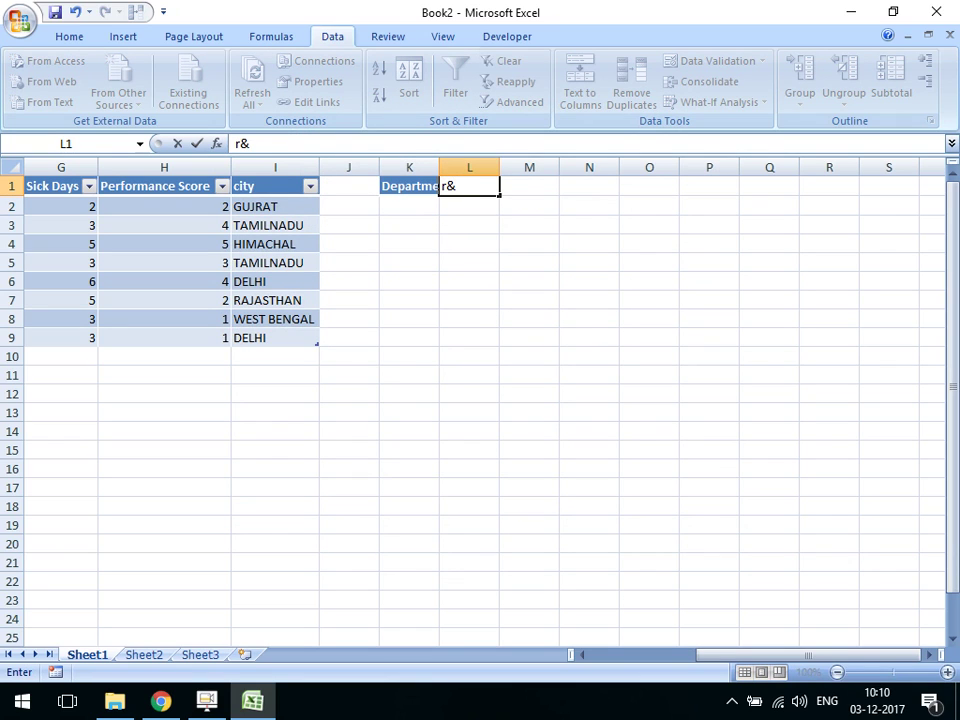
type("d")
key("Return")
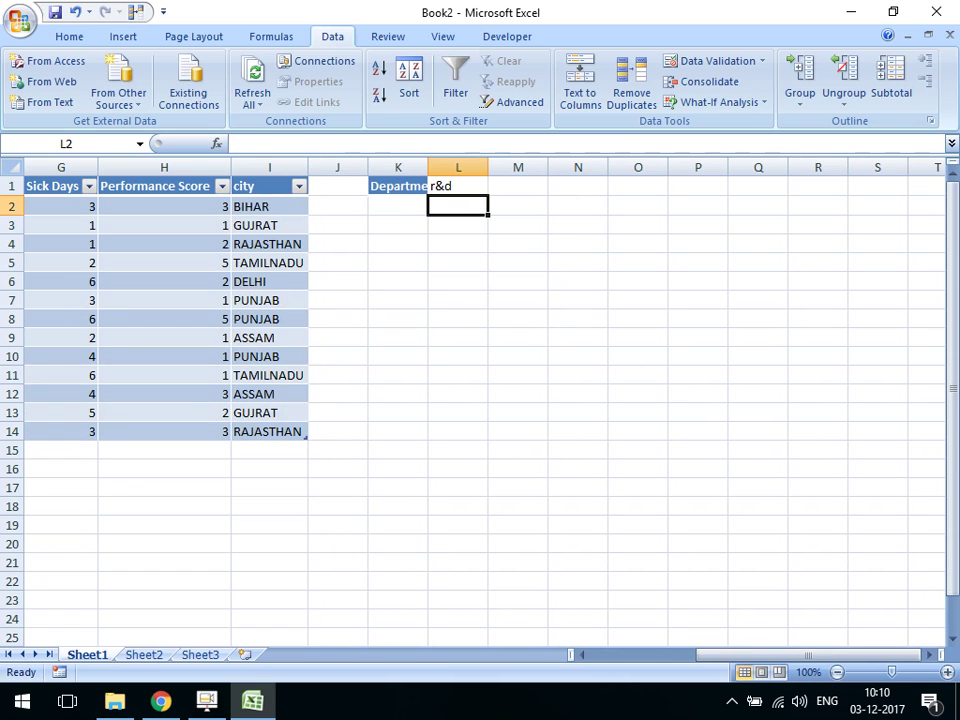
Return to L1 and change it to sales, refreshing the table to 13 Sales rows
key("Left")
key("Left")
key("Left")
key("Left")
key("Left")
key("Left")
key("Left")
key("Left")
key("Left")
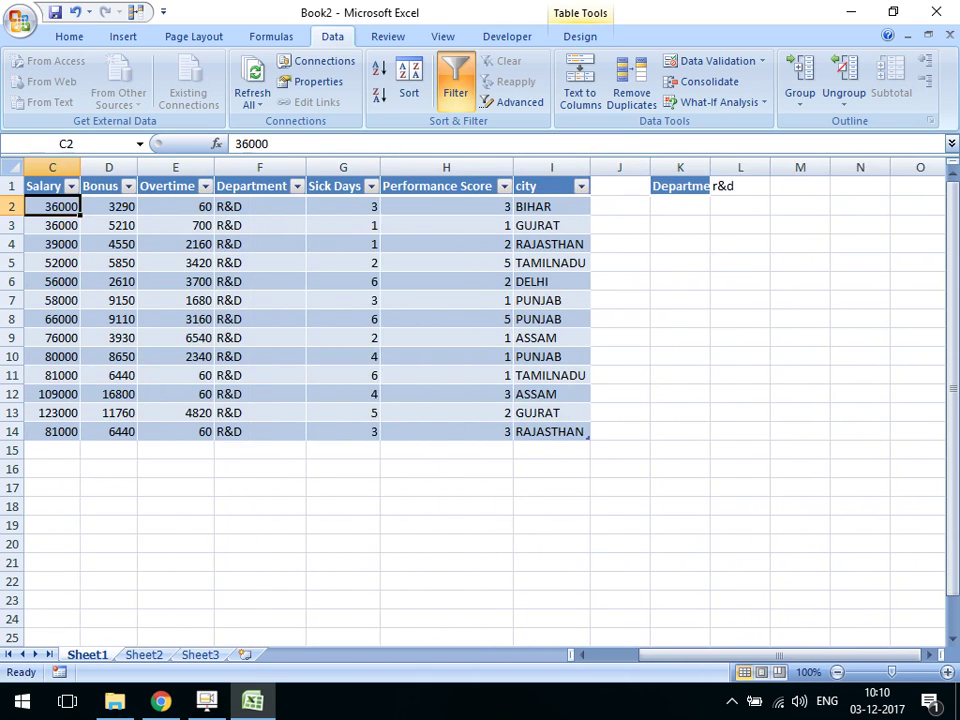
key("Left")
key("Right")
key("Right")
key("Right")
key("Right")
key("Right")
key("Right")
key("Right")
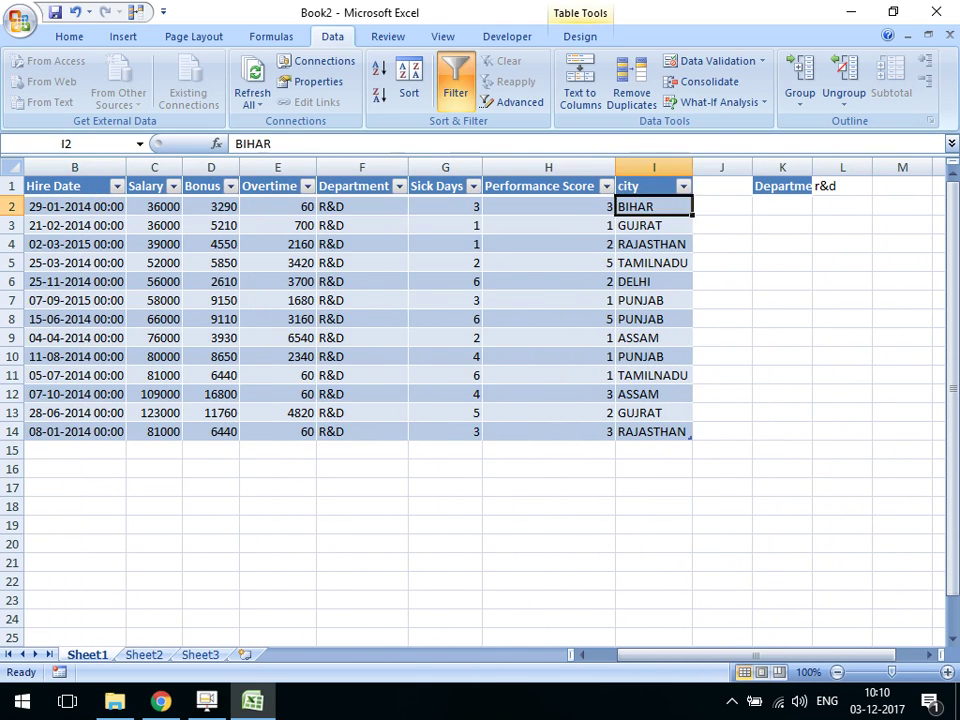
key("Right")
key("Right")
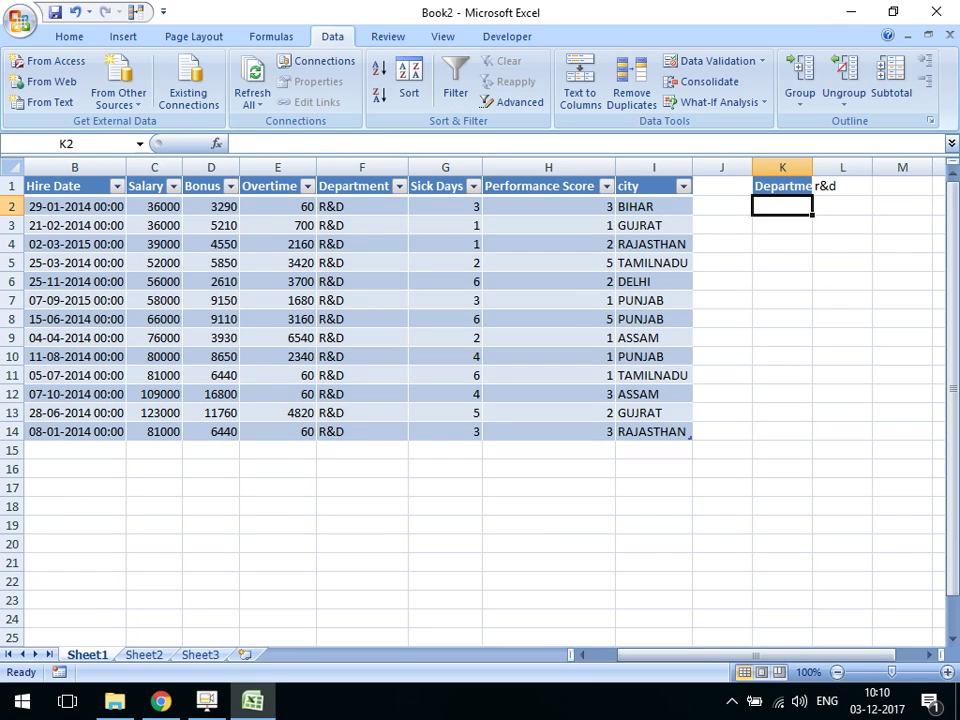
key("Up")
key("Right")
type("s")
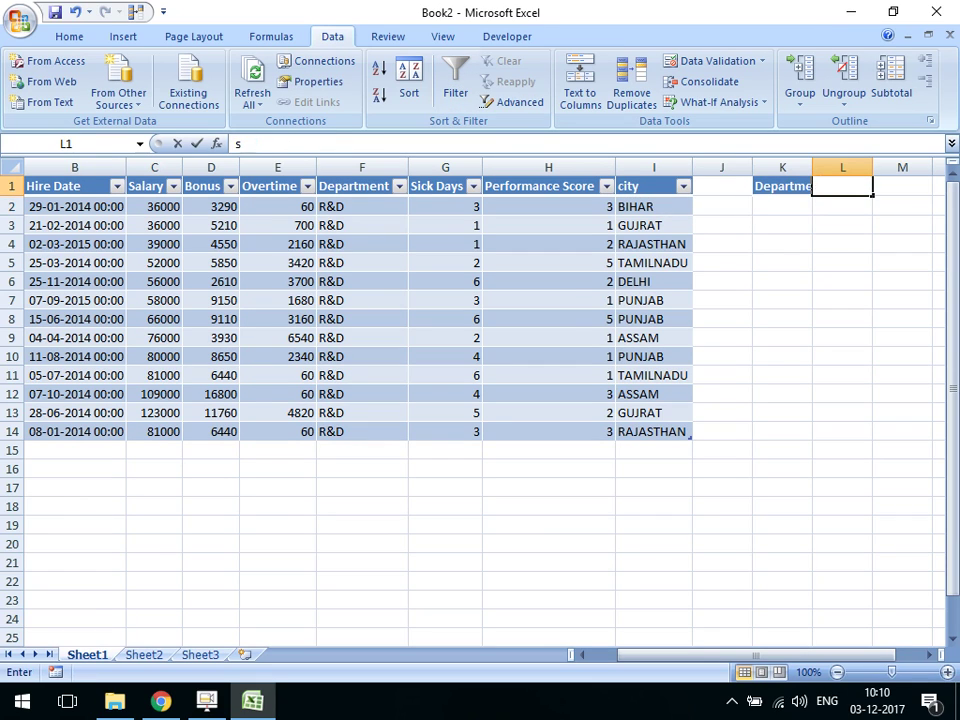
type("ales")
key("Return")
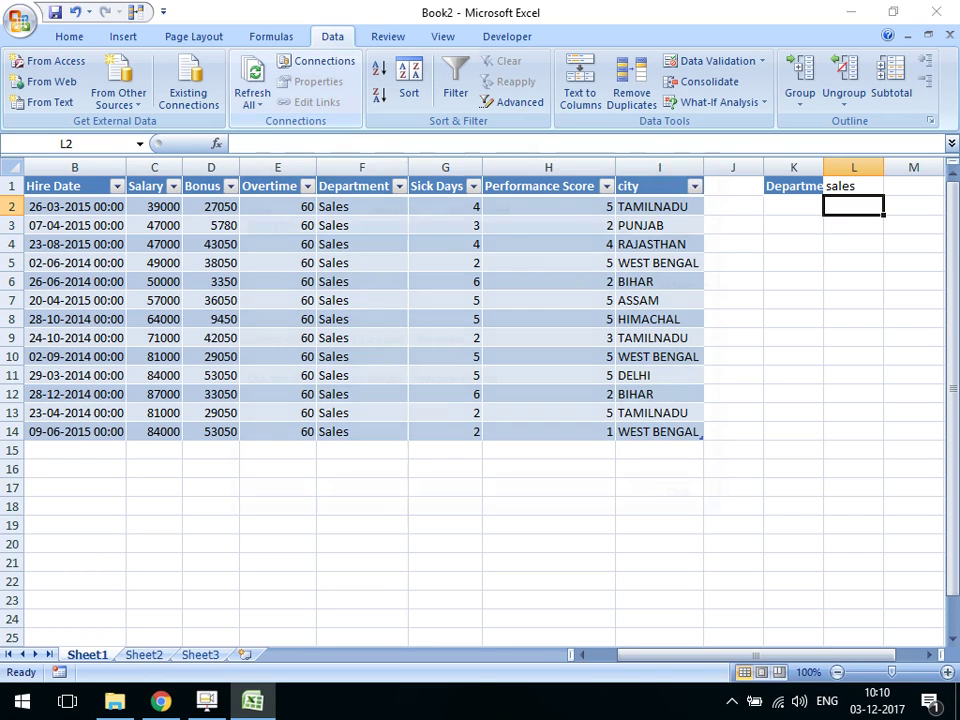
Edit the query's WHERE clause to the fixed condition Department='sales' and apply it
left_click(324, 61)
left_click(688, 260)
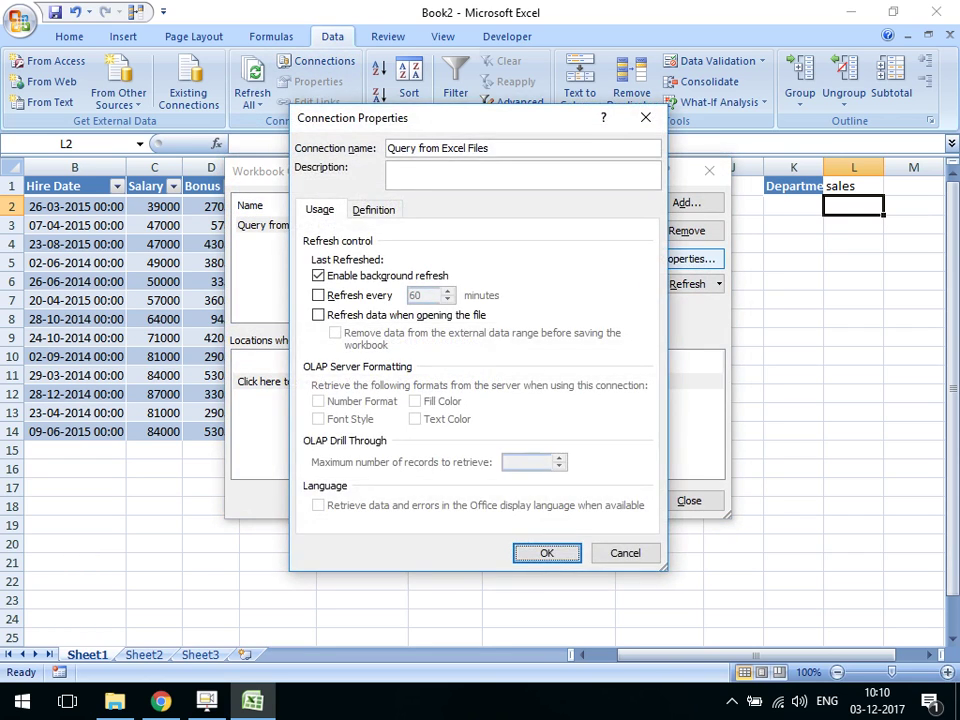
left_click(374, 209)
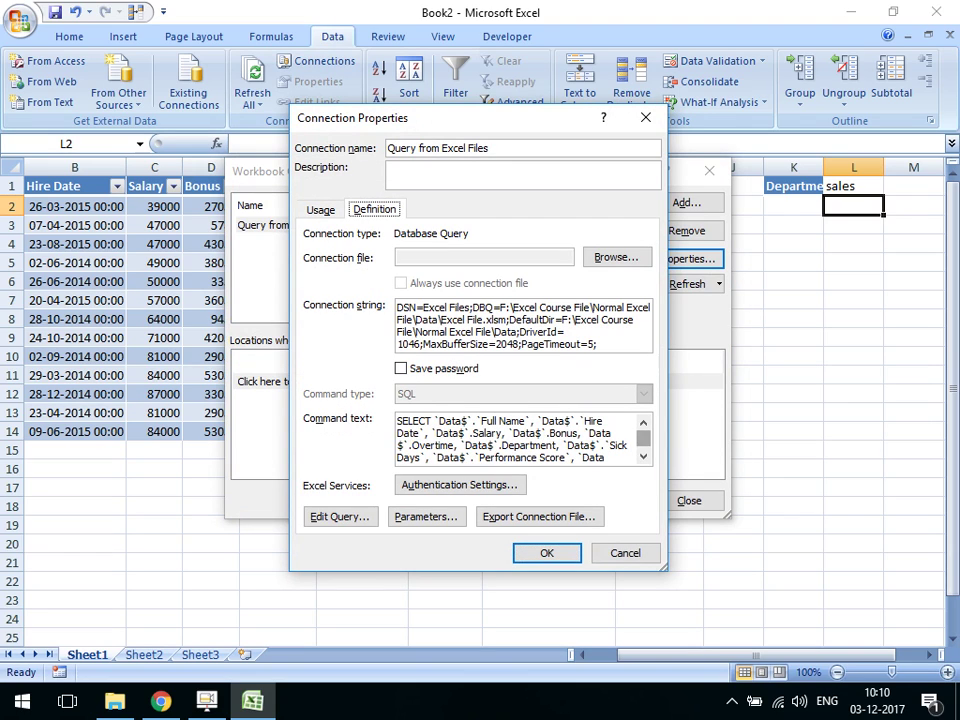
scroll(520, 440, "down", 1)
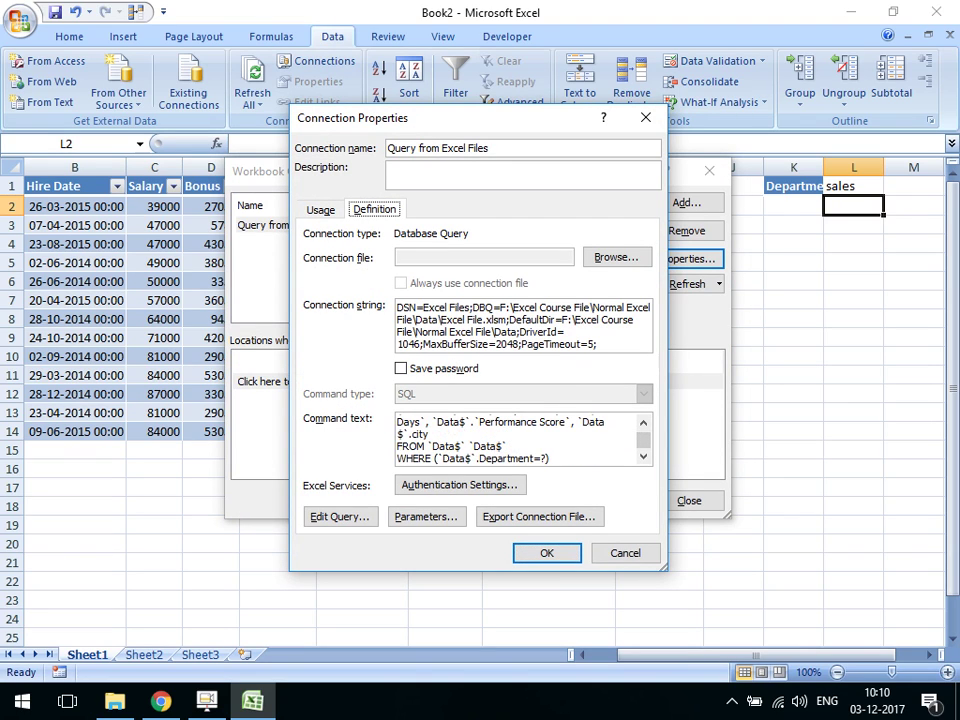
left_click(409, 344)
type("'")
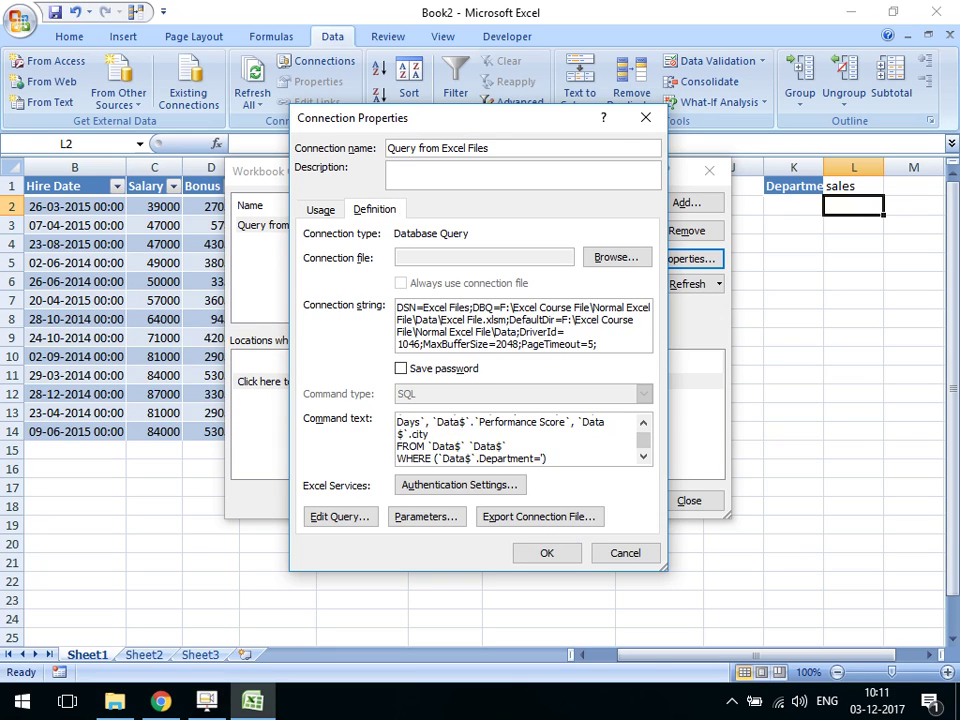
type("sales")
type("'")
key("Delete")
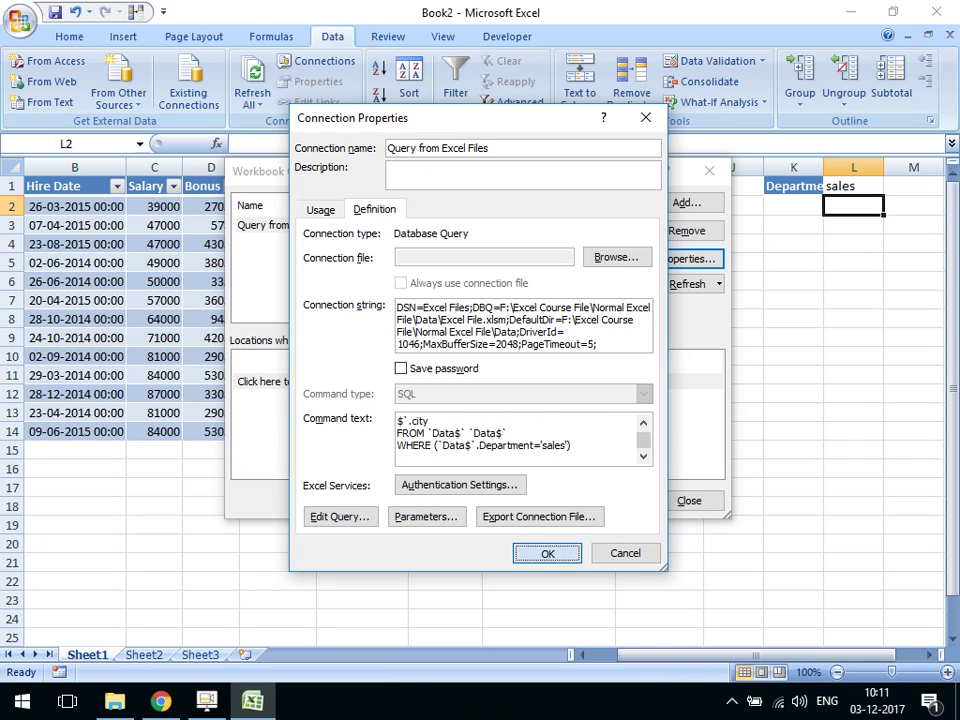
left_click(547, 553)
Refresh the query table's data from a table cell's context menu
left_click(689, 500)
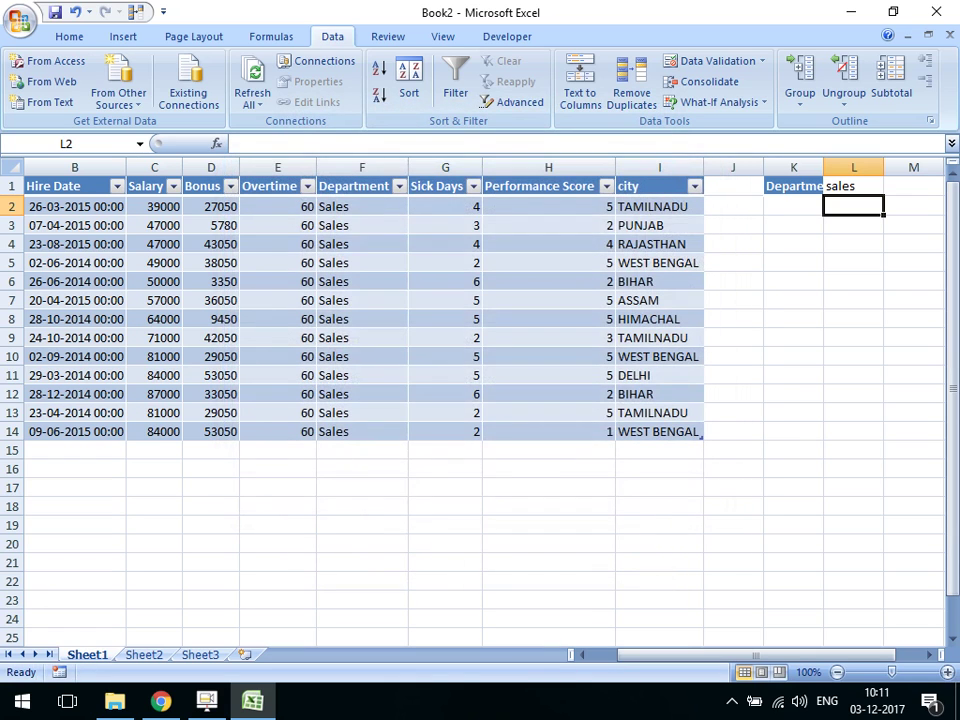
left_click(362, 319)
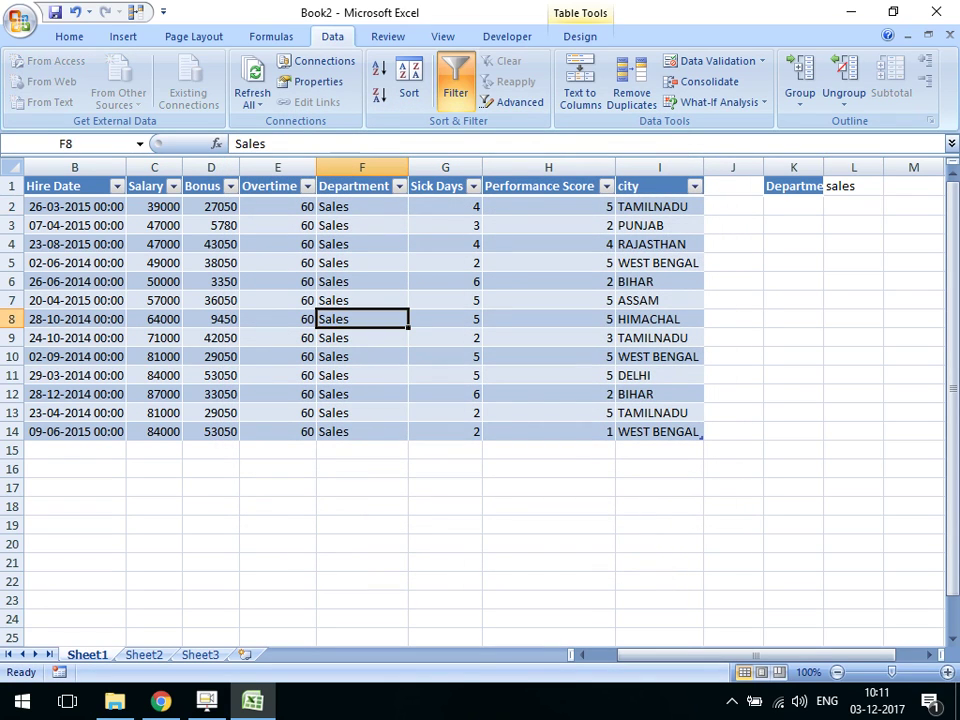
left_click(853, 186)
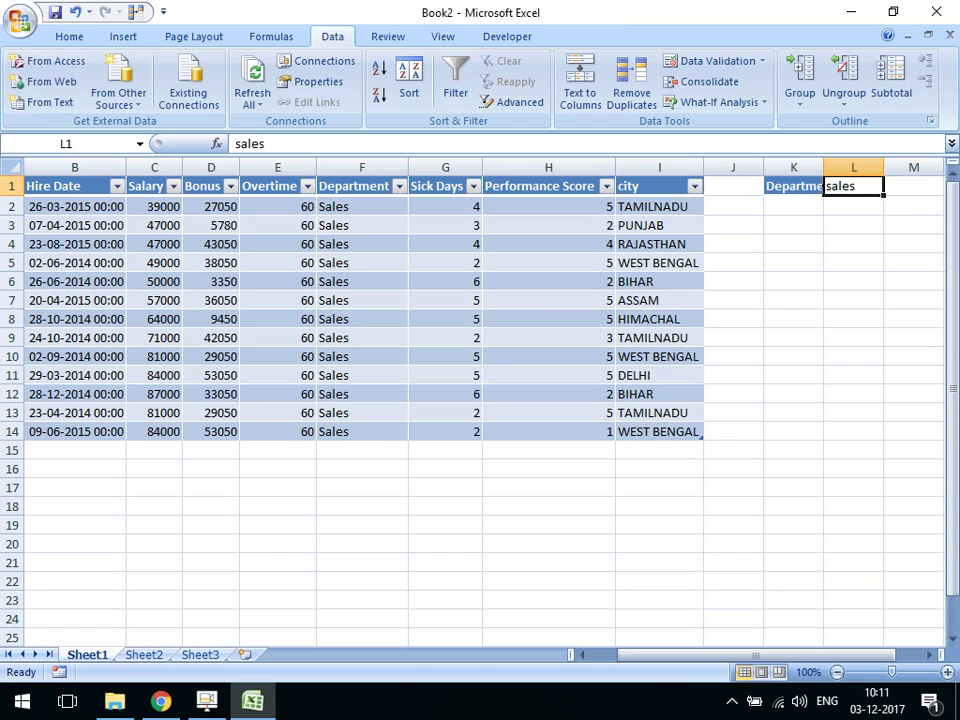
right_click(541, 263)
left_click(589, 361)
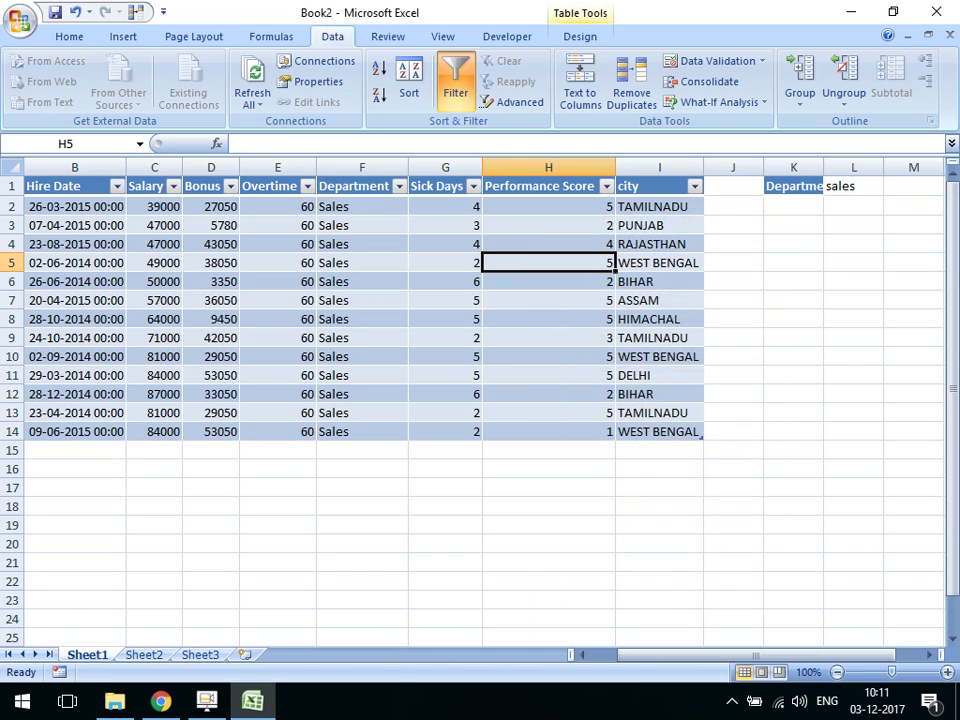
Change L1 to r&d; the table still lists the 13 Sales rows
left_click(853, 186)
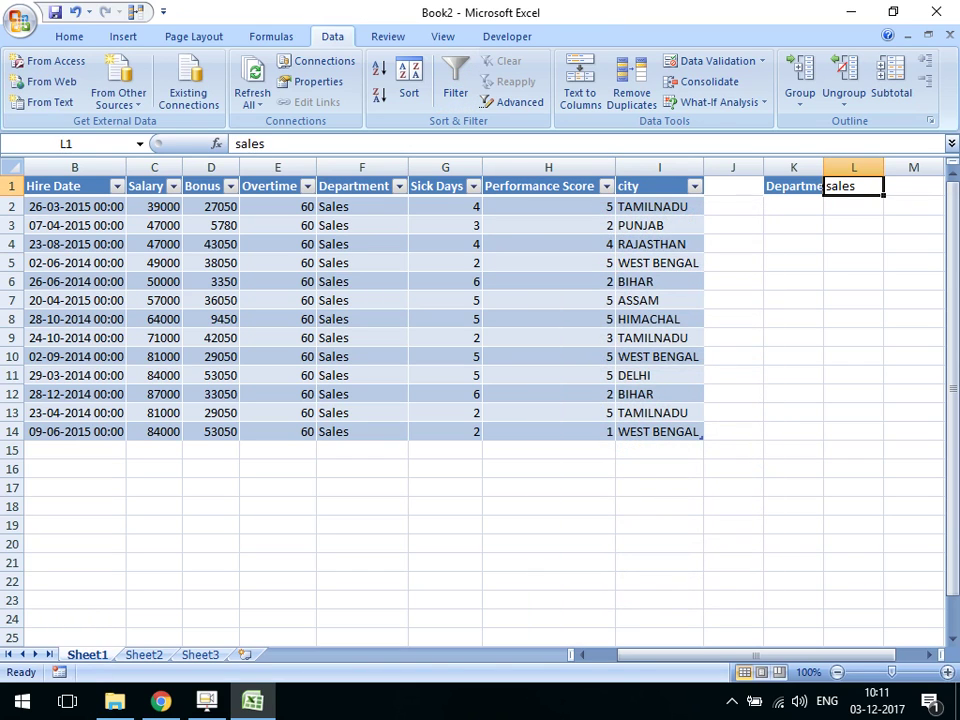
type("r&")
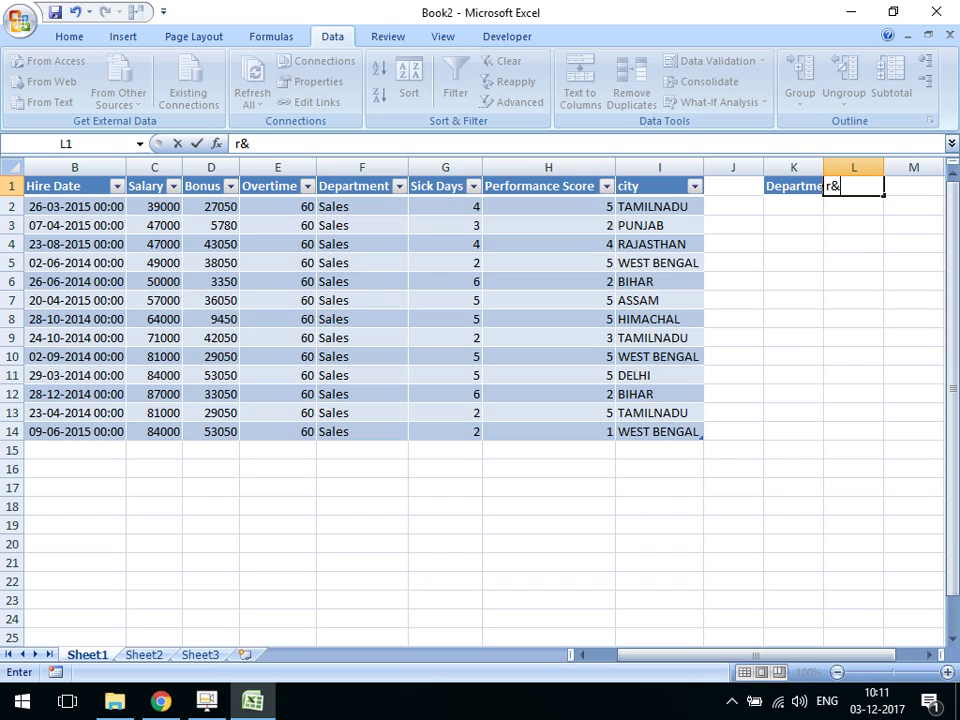
type("d")
key("Return")
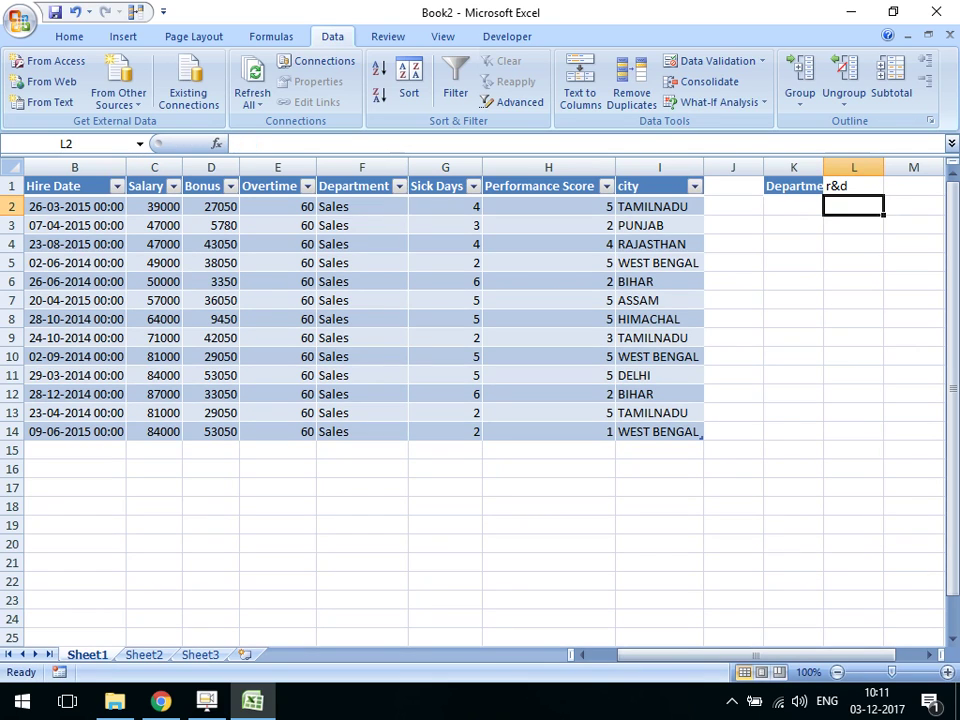
left_click(853, 186)
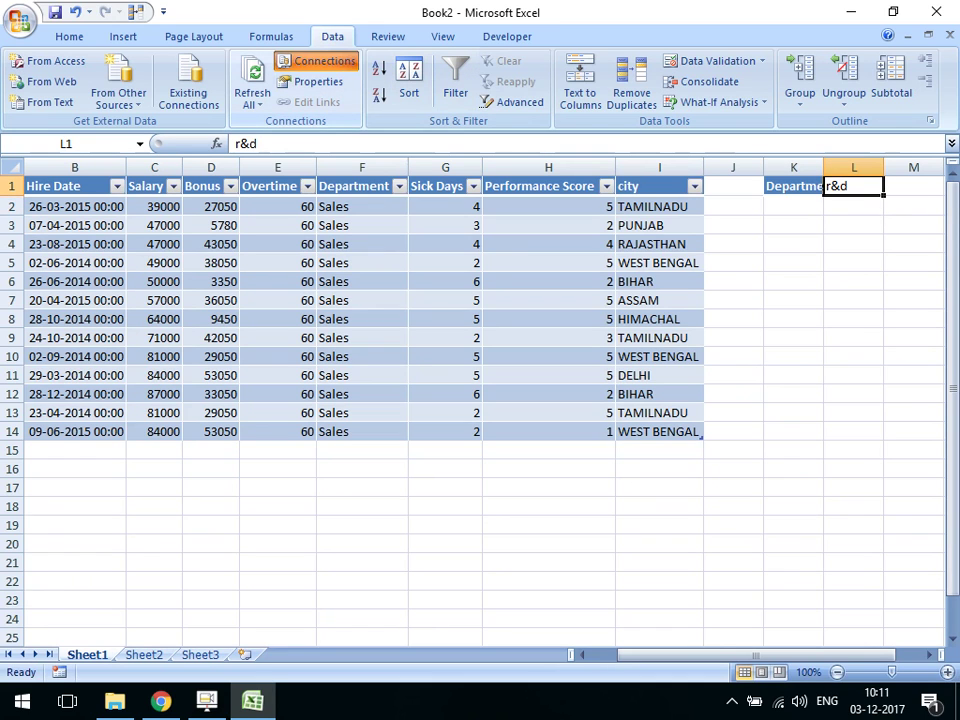
Replace 'sales' with ? in the query's WHERE clause, apply it, and close Workbook Connections
left_click(318, 61)
left_click(686, 259)
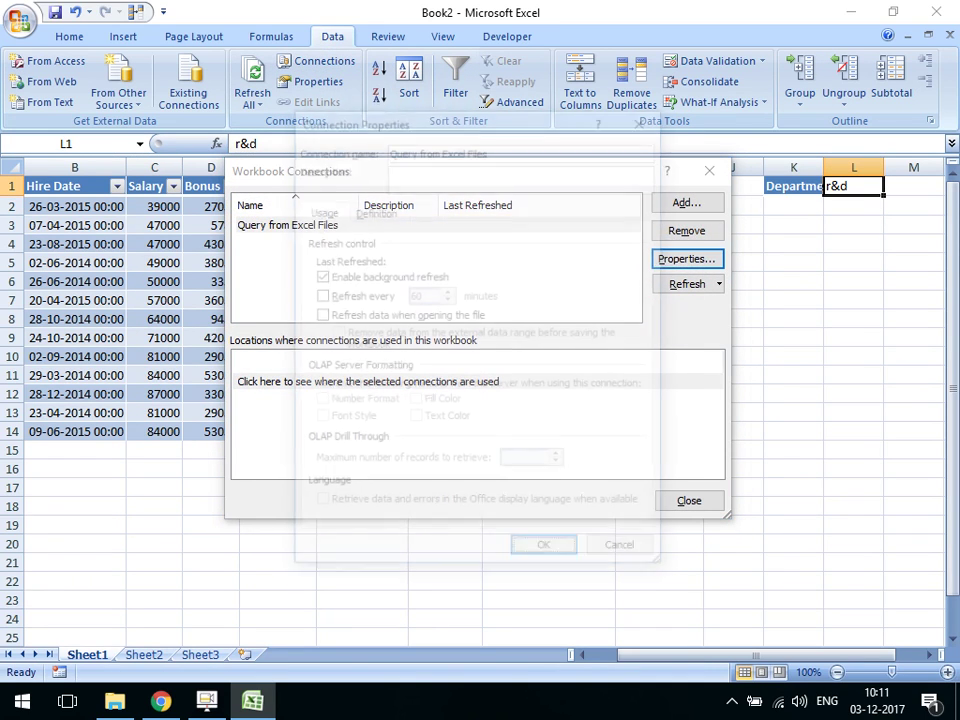
left_click(373, 209)
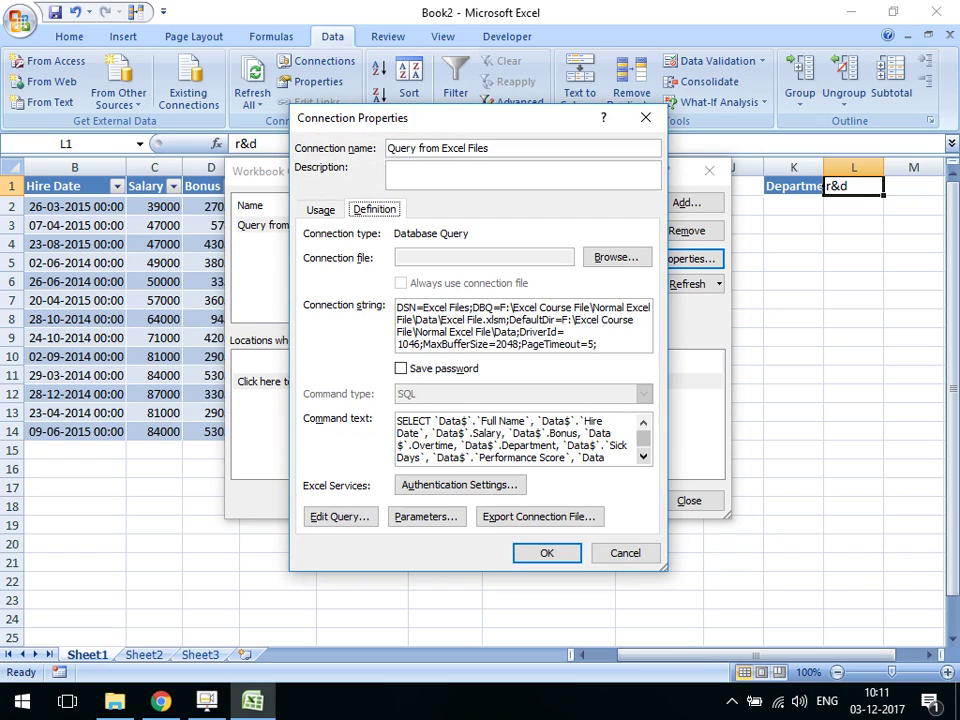
scroll(520, 440, "down", 3)
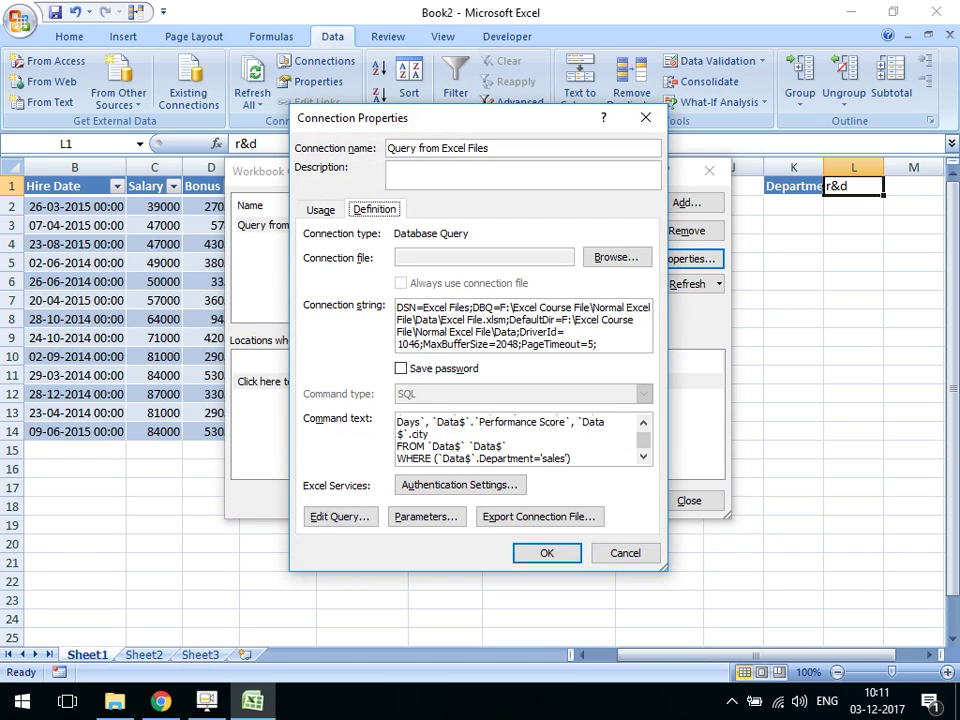
left_click(566, 458)
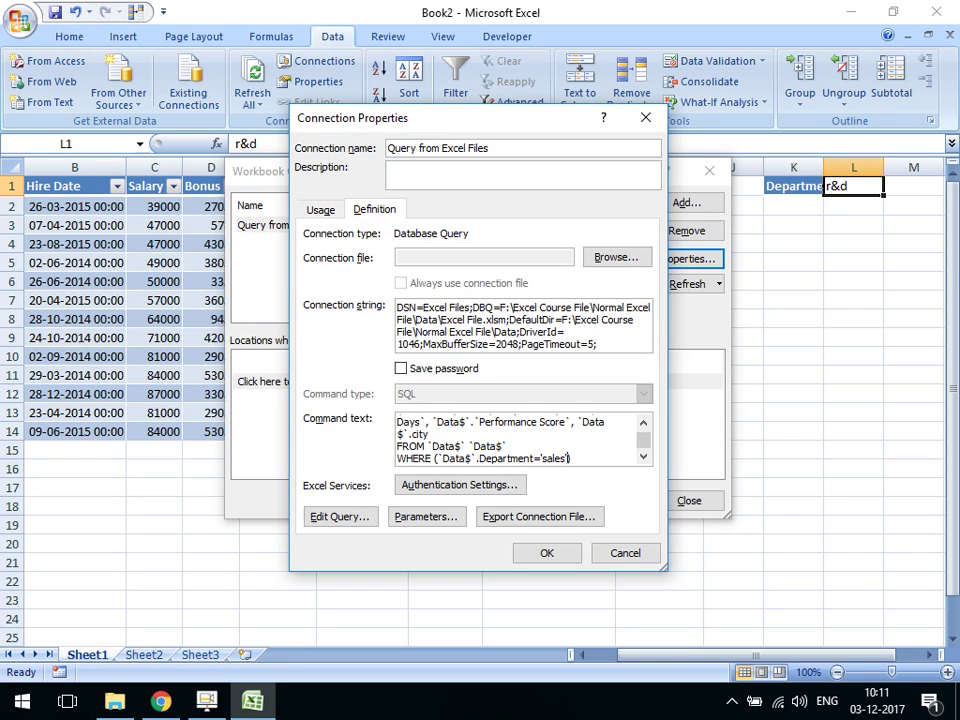
key("BackSpace")
key("BackSpace")
key("BackSpace")
key("BackSpace")
key("BackSpace")
key("BackSpace")
type("?)")
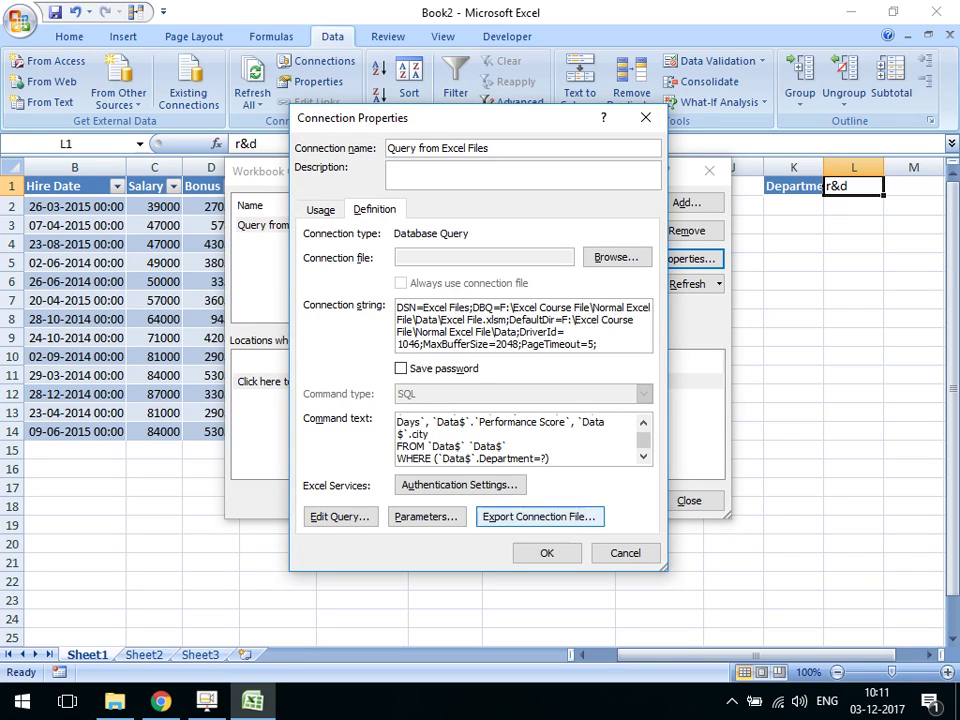
left_click(547, 553)
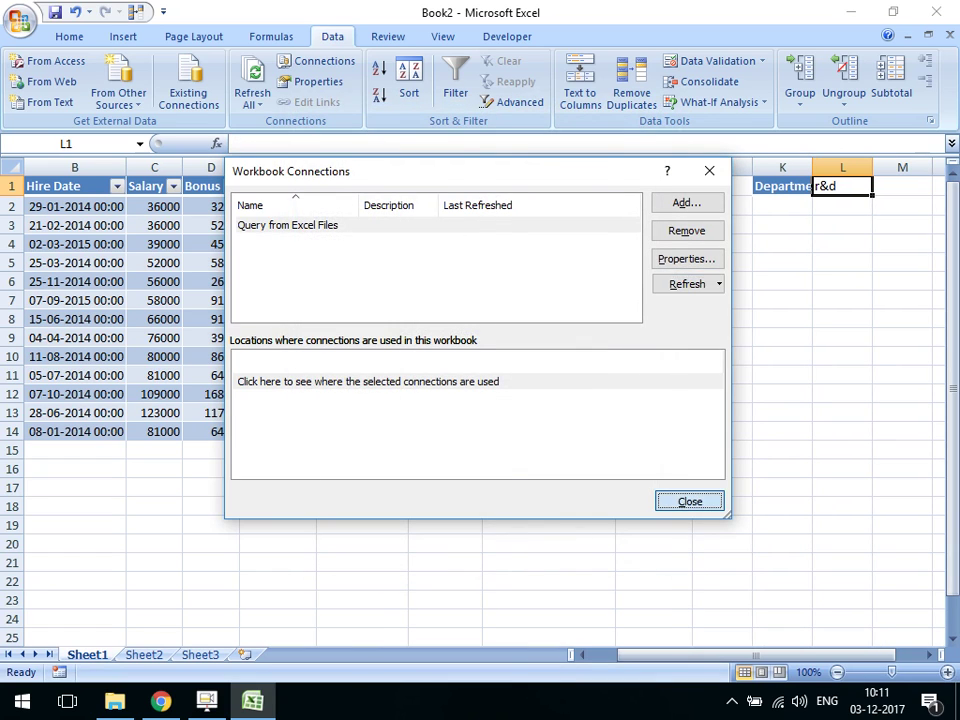
key("Escape")
Enter sales in L1 so the table refreshes to 13 Sales rows, then check the connections list
type("s")
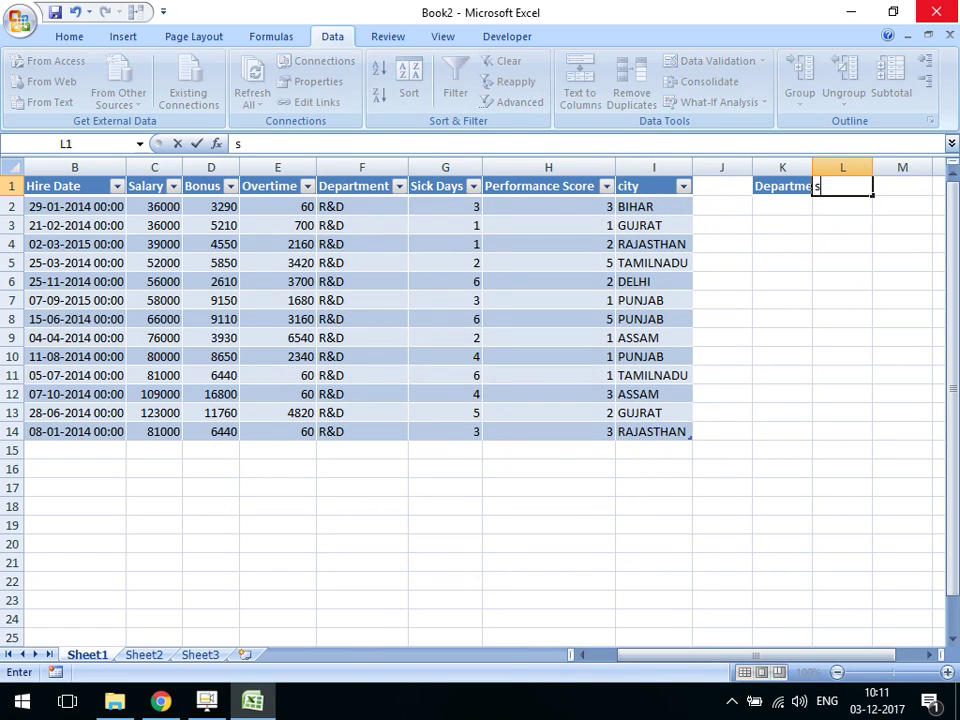
type("ales")
key("Return")
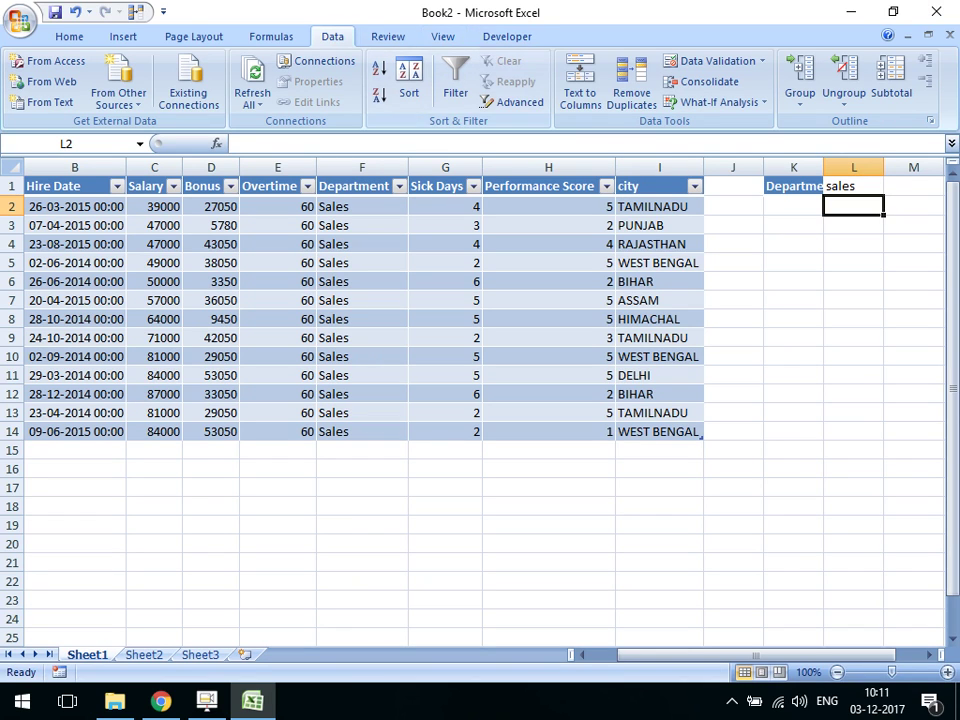
left_click(318, 61)
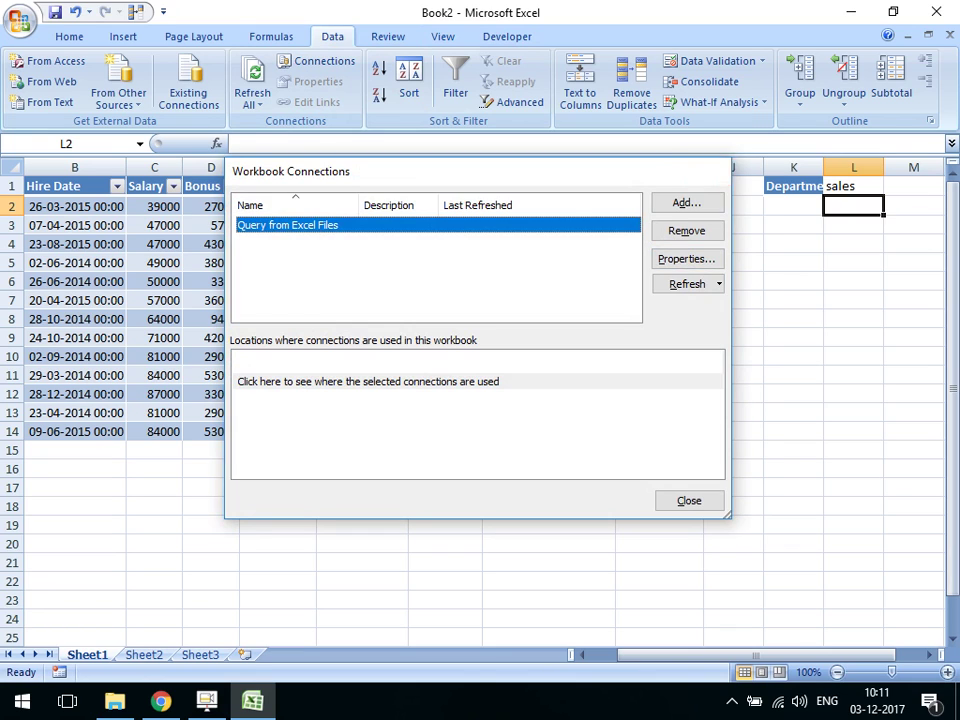
left_click(709, 171)
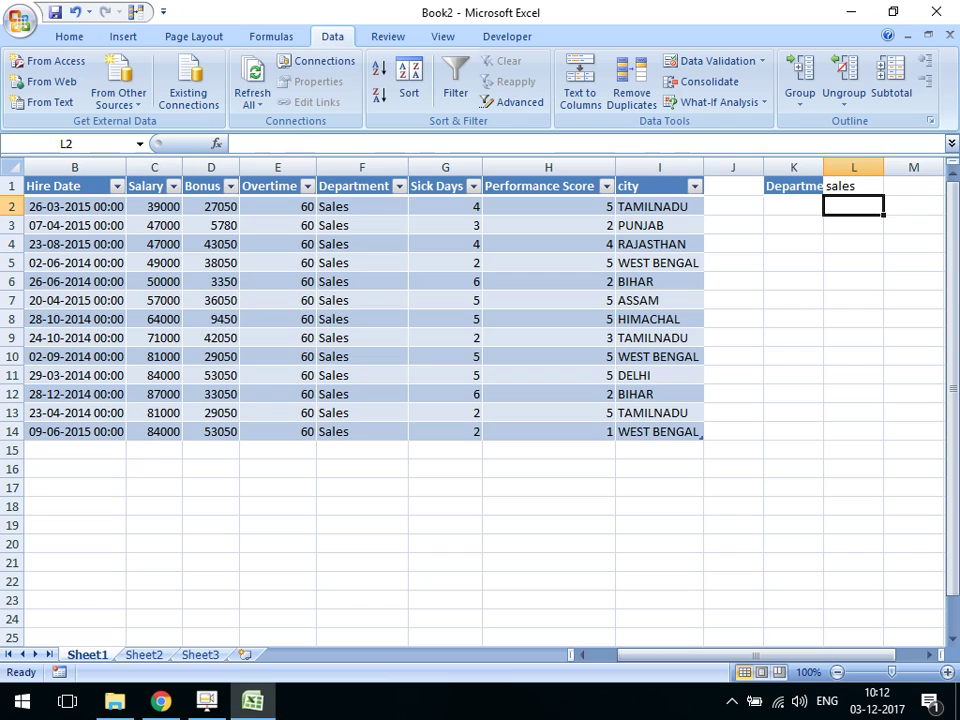
Select column K, then move left from Hire Date cell B9 to reveal the Full Name column
left_click(793, 167)
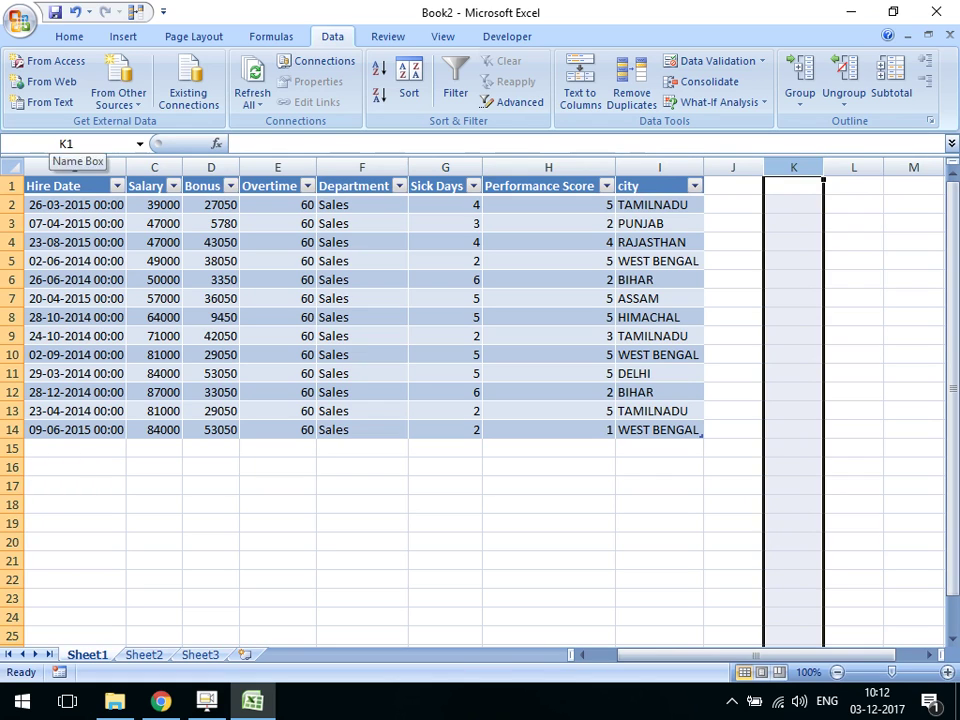
left_click(75, 336)
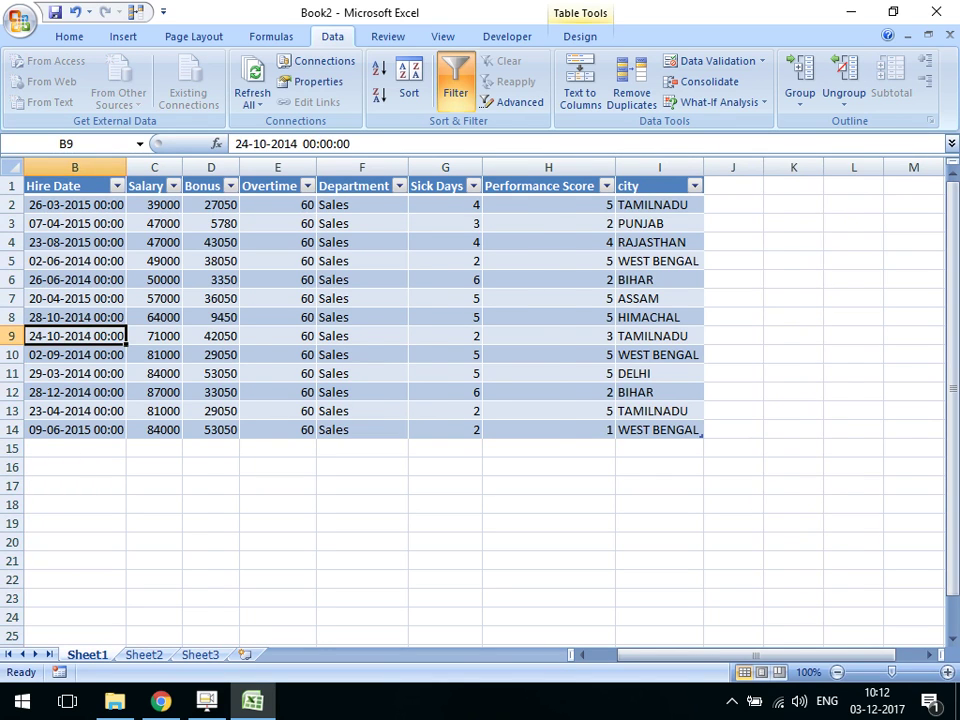
key("Left")
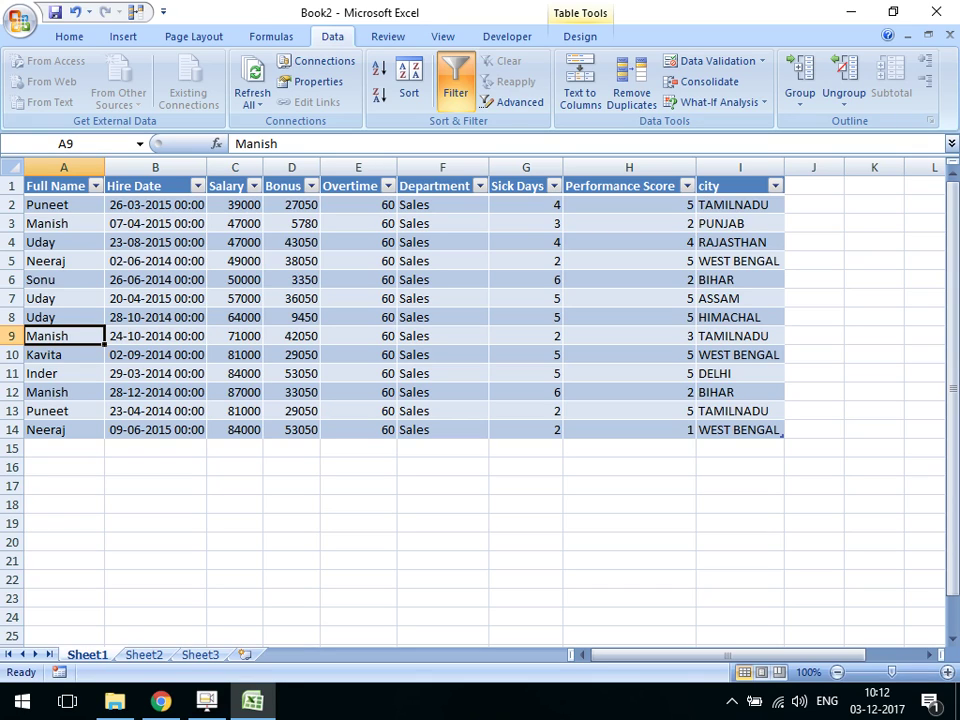
Launch Excel File via the Start search and open Get External Data from Recent Documents
key("alt+Tab")
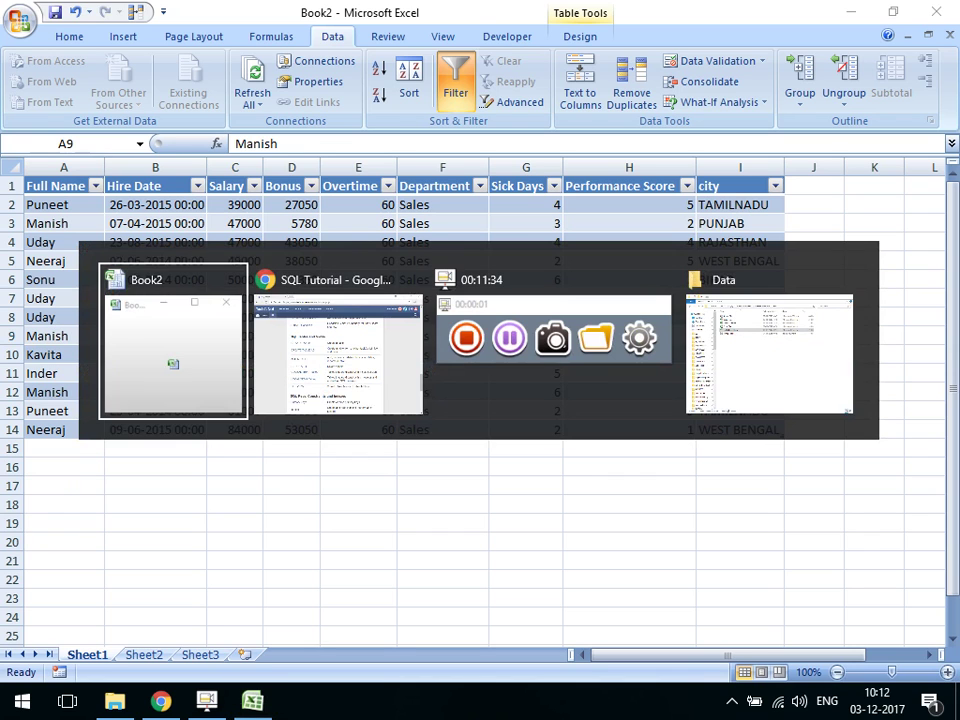
key("alt+Tab")
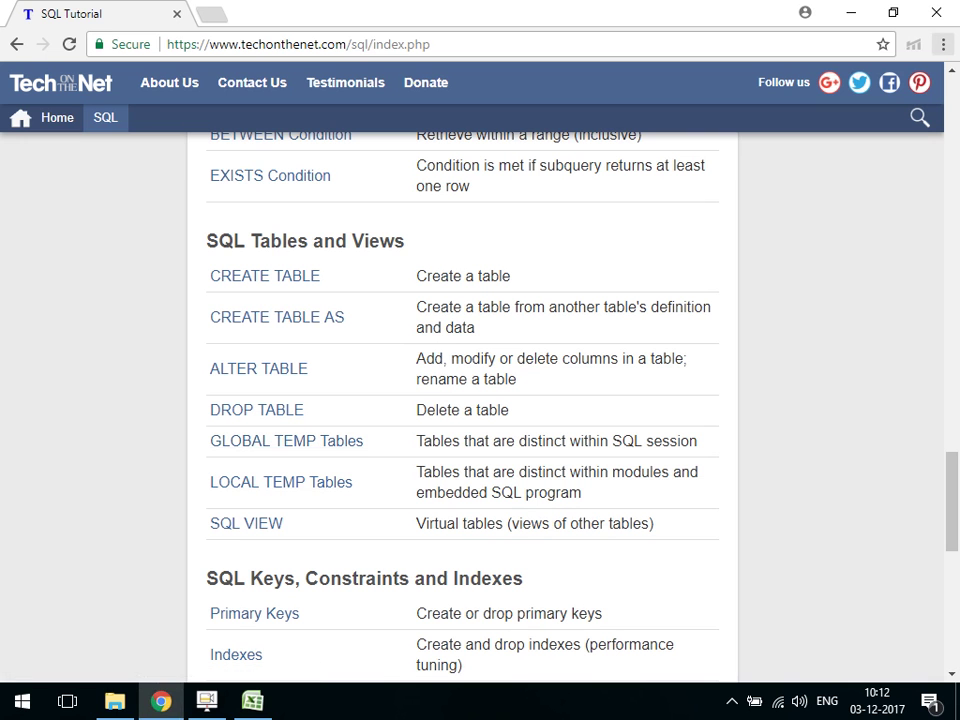
key("super")
type("exc")
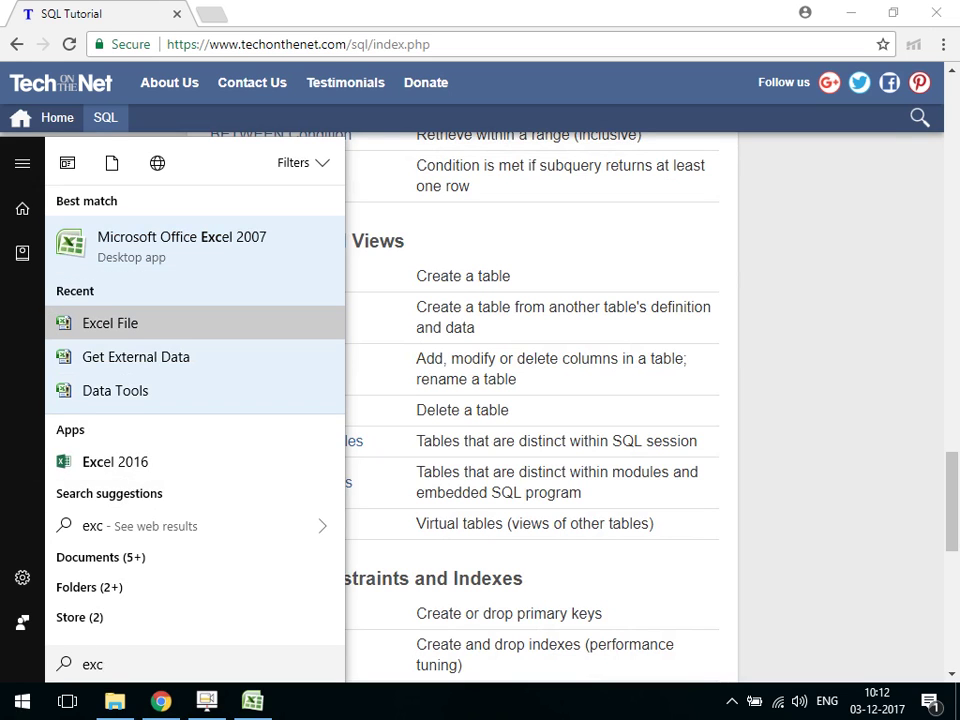
left_click(110, 323)
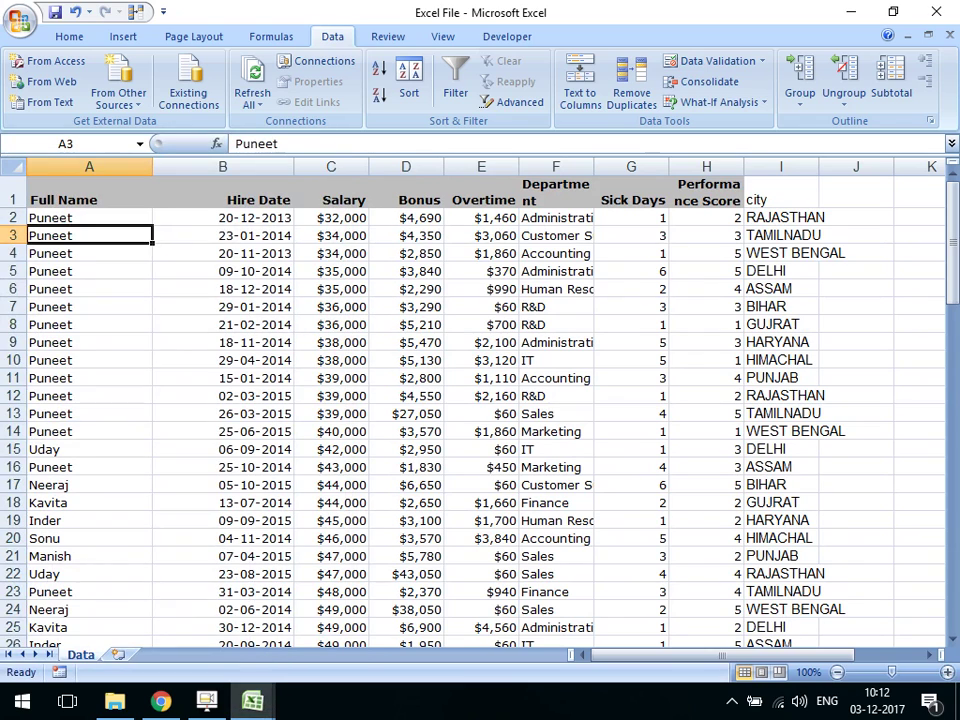
left_click(20, 20)
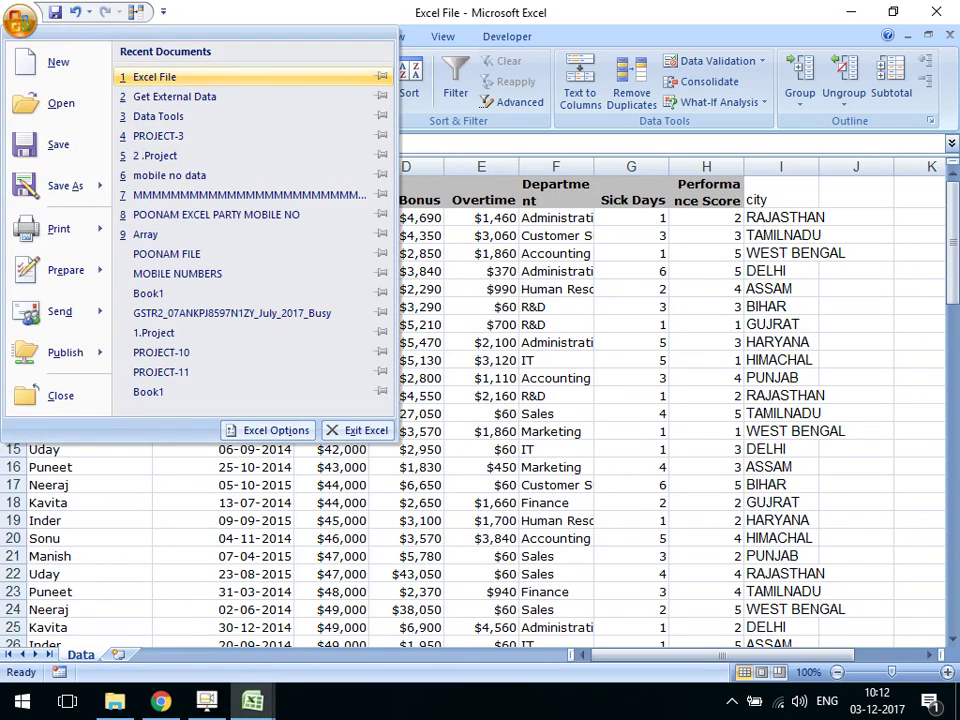
left_click(175, 96)
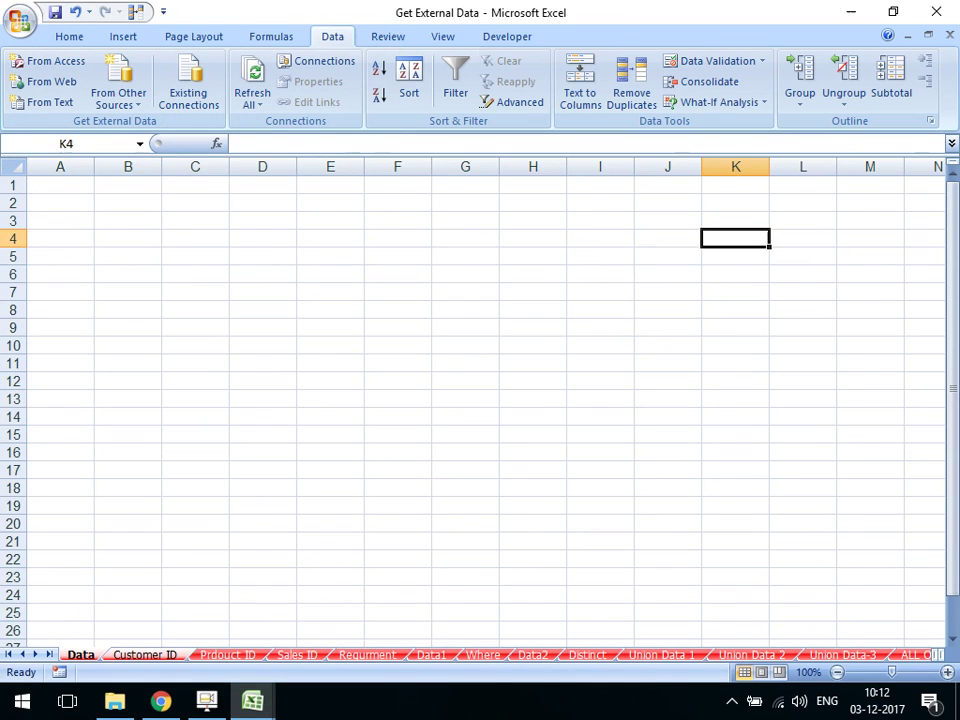
Look through the Customer ID, Prdouct ID and Sales ID source sheets
left_click(145, 654)
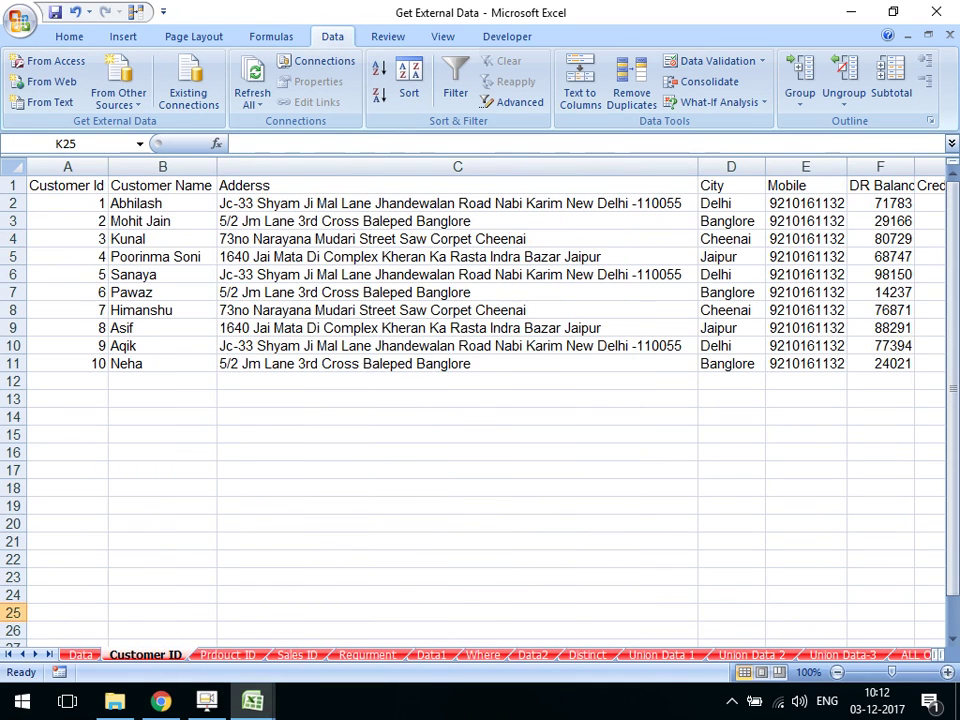
left_click(228, 654)
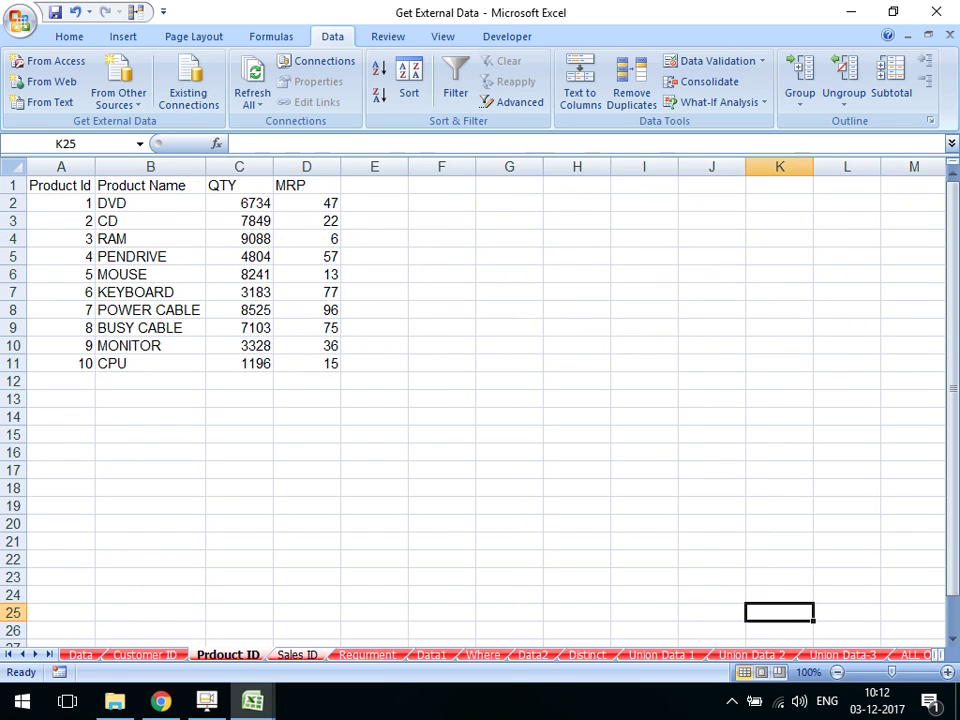
key("ctrl+Page_Down")
key("ctrl+Page_Down")
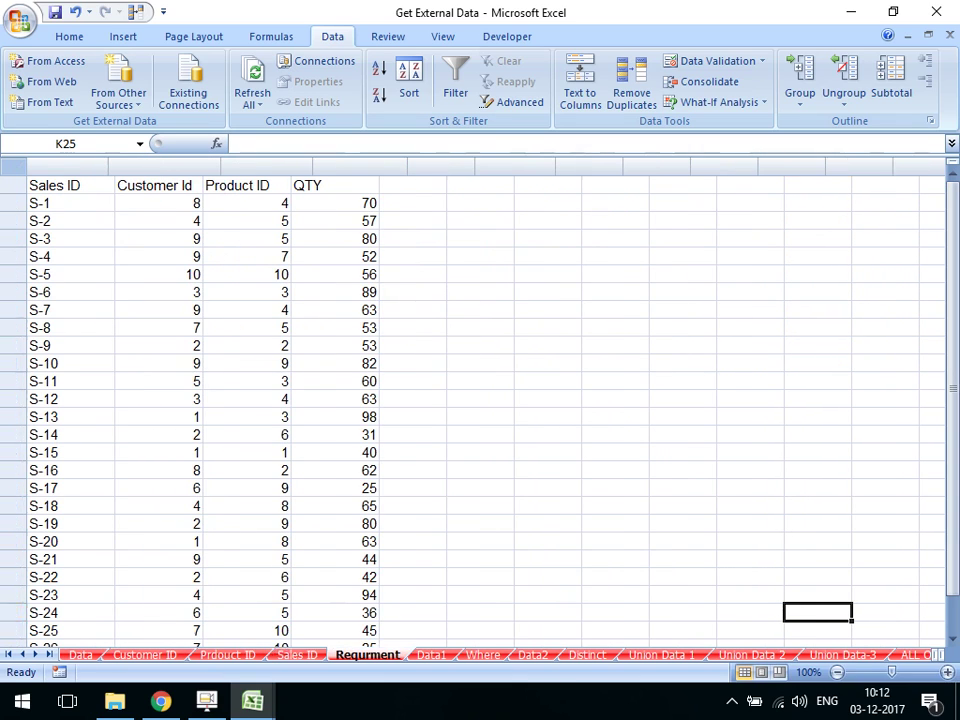
Step through cells A2 to G2 under the Customer id through Total headings
left_click(67, 203)
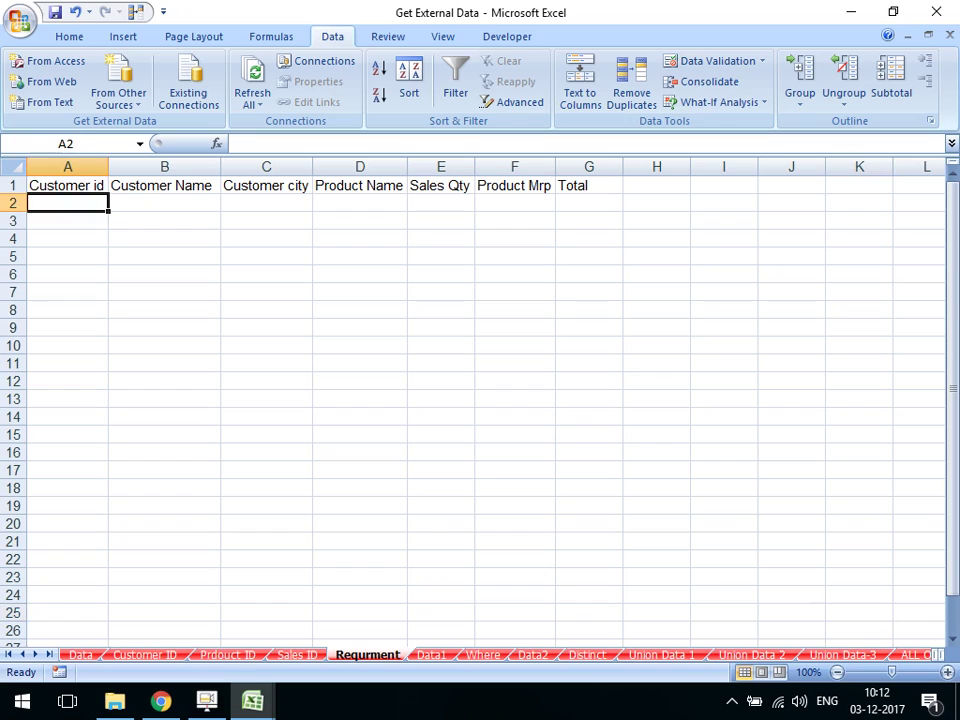
left_click(164, 203)
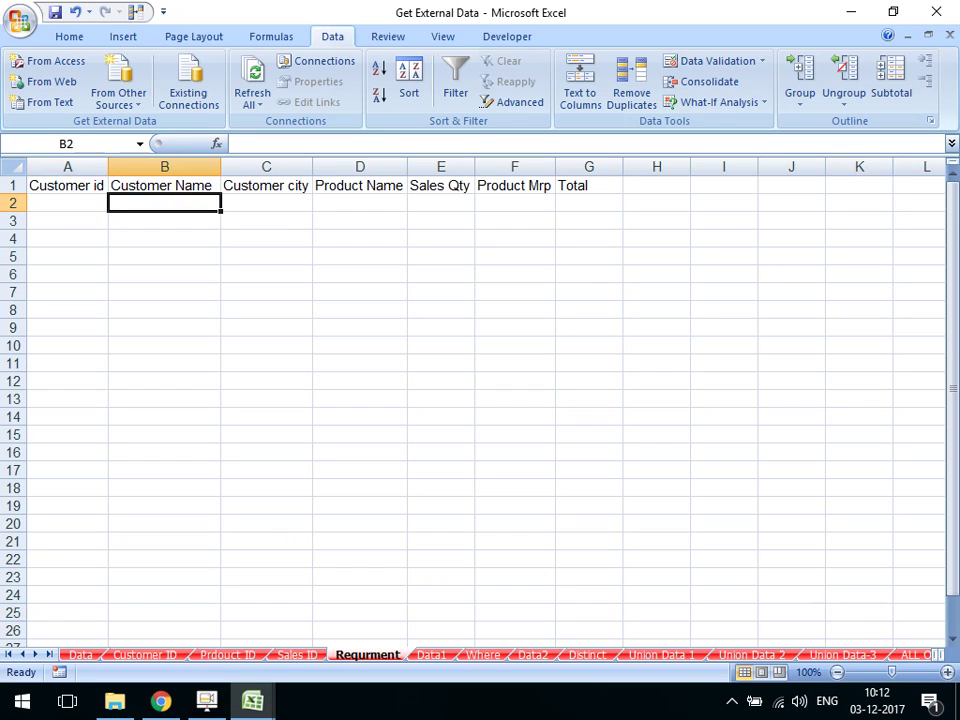
left_click(266, 203)
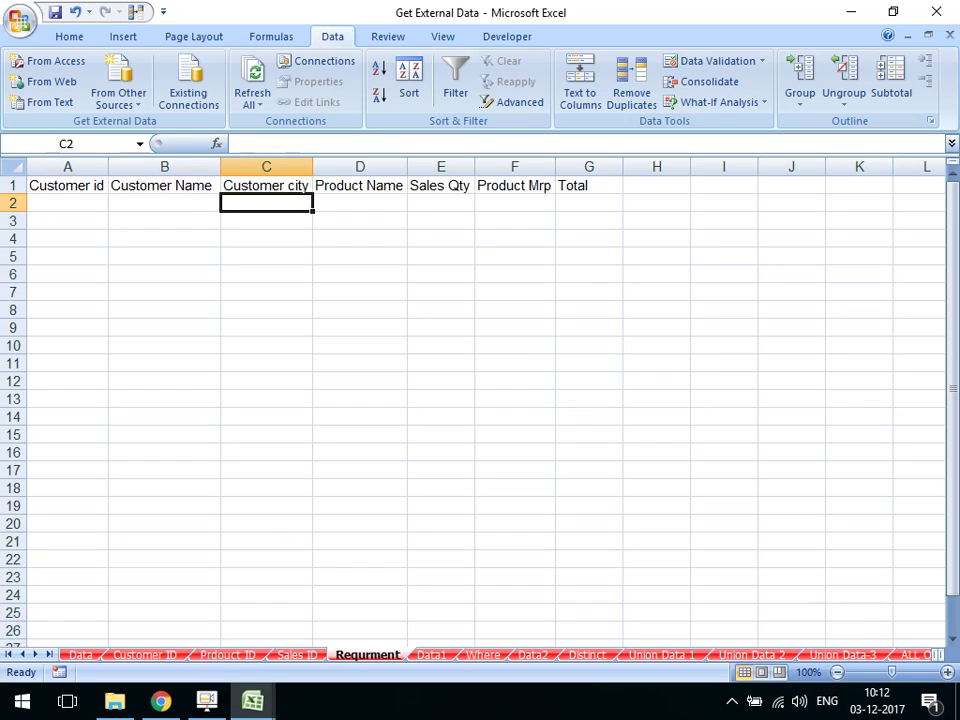
left_click(360, 203)
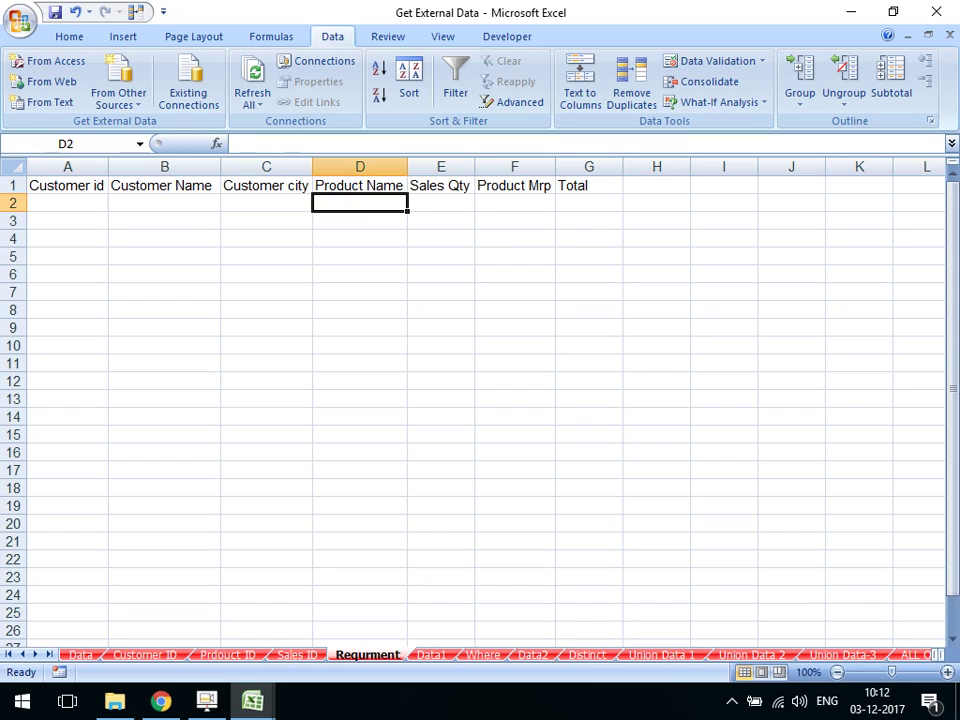
left_click(441, 203)
left_click(514, 203)
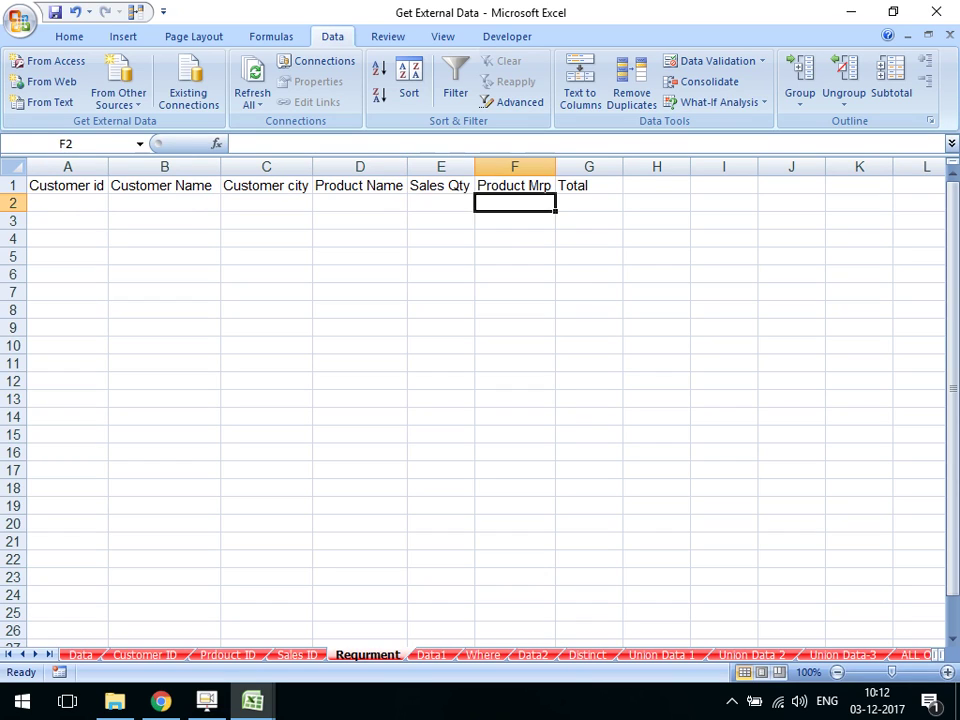
left_click(589, 203)
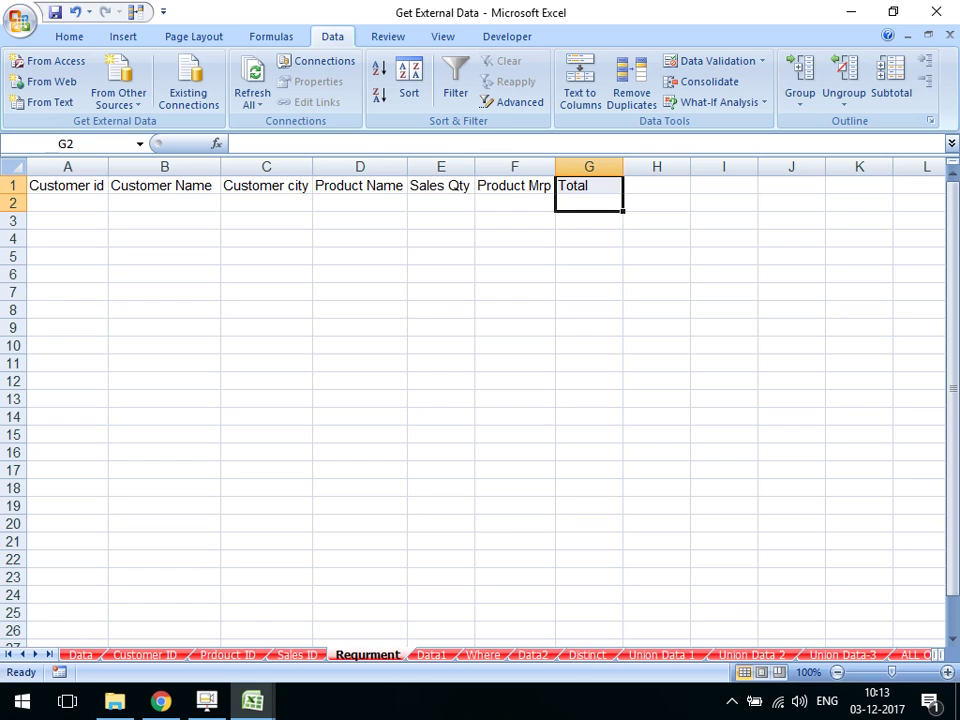
Compare customer names in B2:B11 with product ids and names DVD and CD
left_click(145, 654)
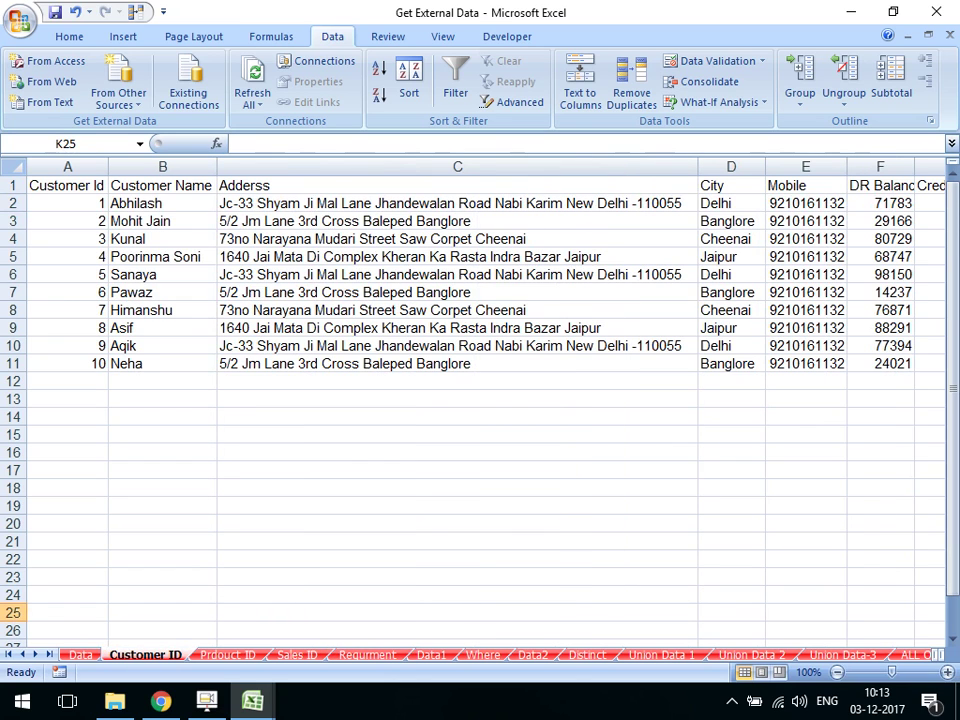
left_click_drag(140, 203, 140, 363)
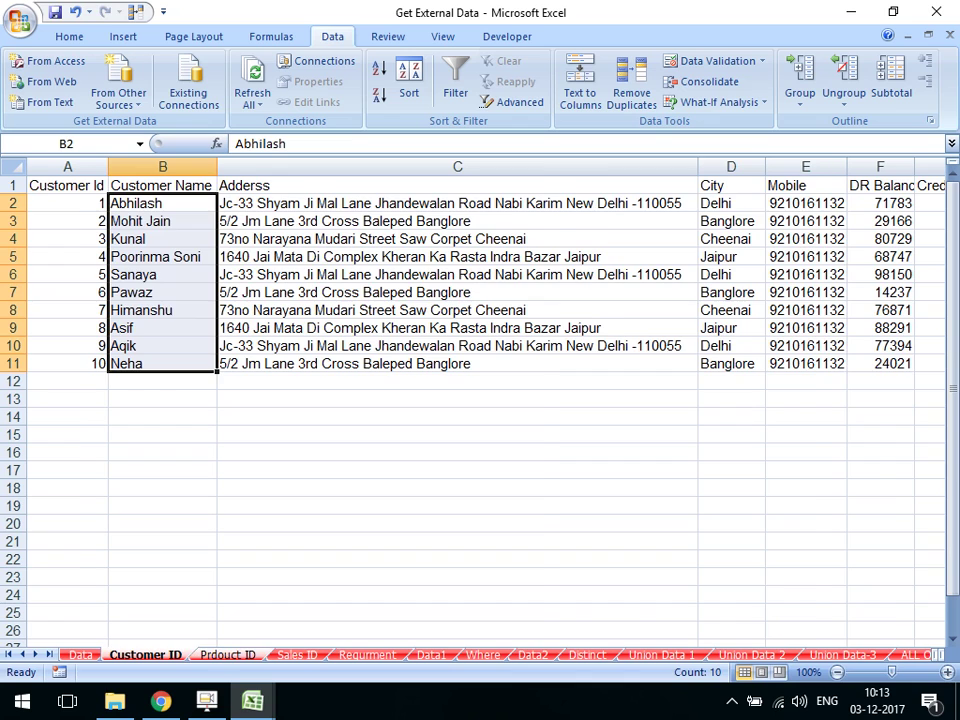
key("ctrl+Page_Down")
left_click(150, 203)
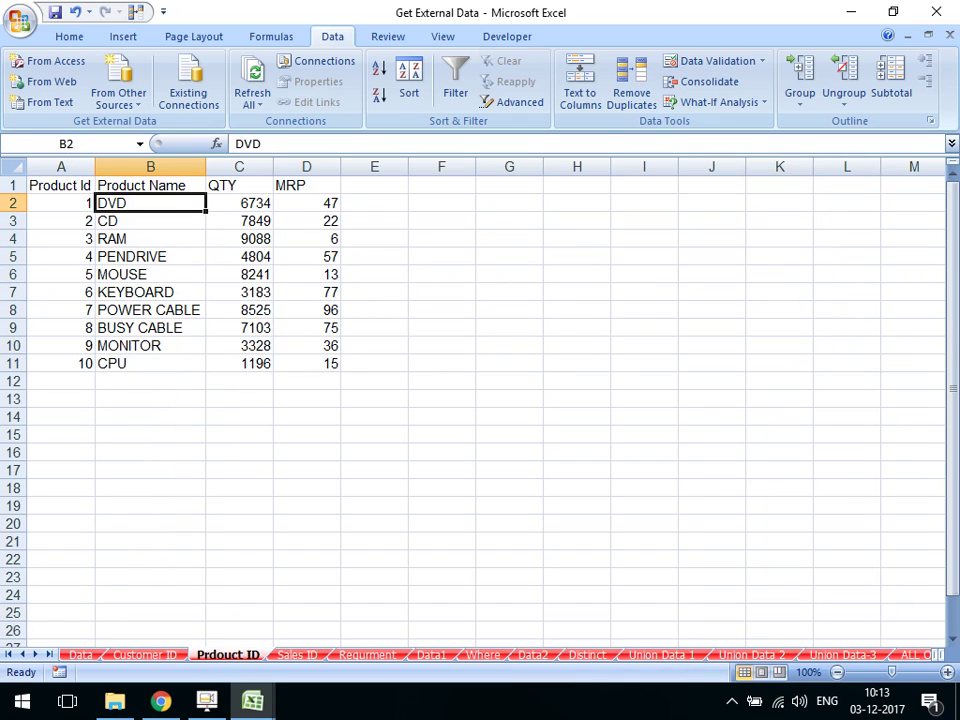
key("ctrl+Page_Down")
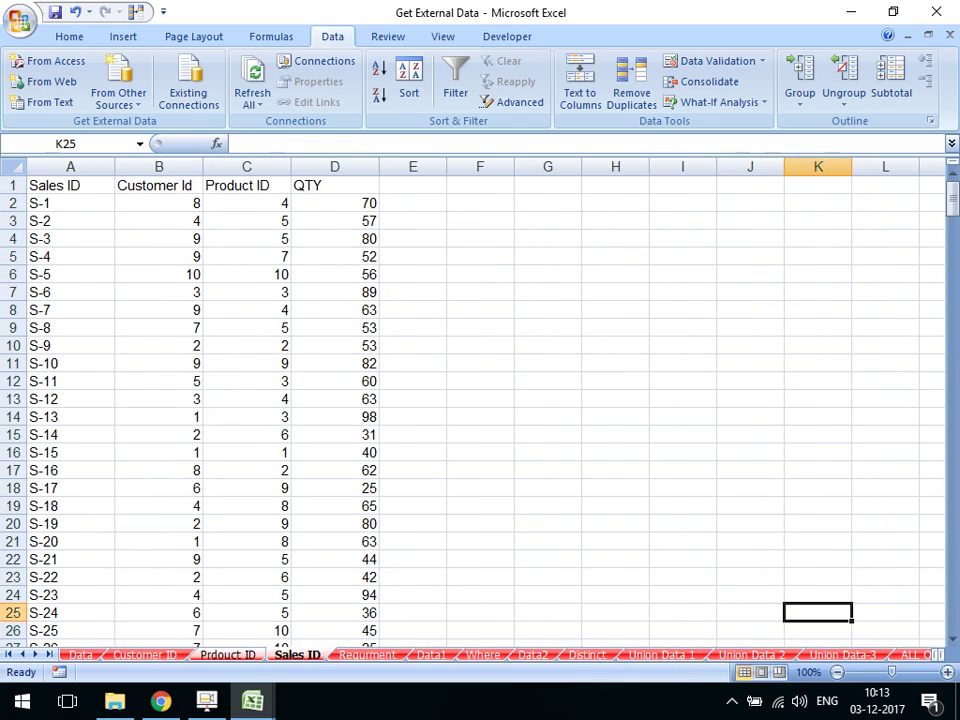
key("ctrl+Page_Up")
key("ctrl+Page_Up")
left_click_drag(150, 203, 150, 363)
key("ctrl+Page_Down")
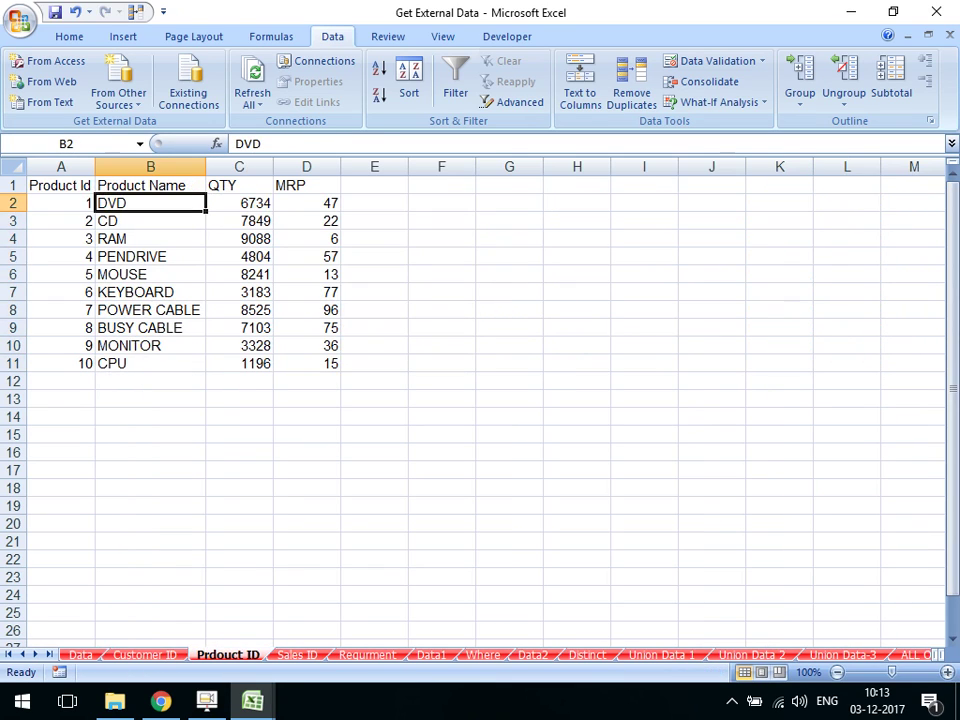
key("Left")
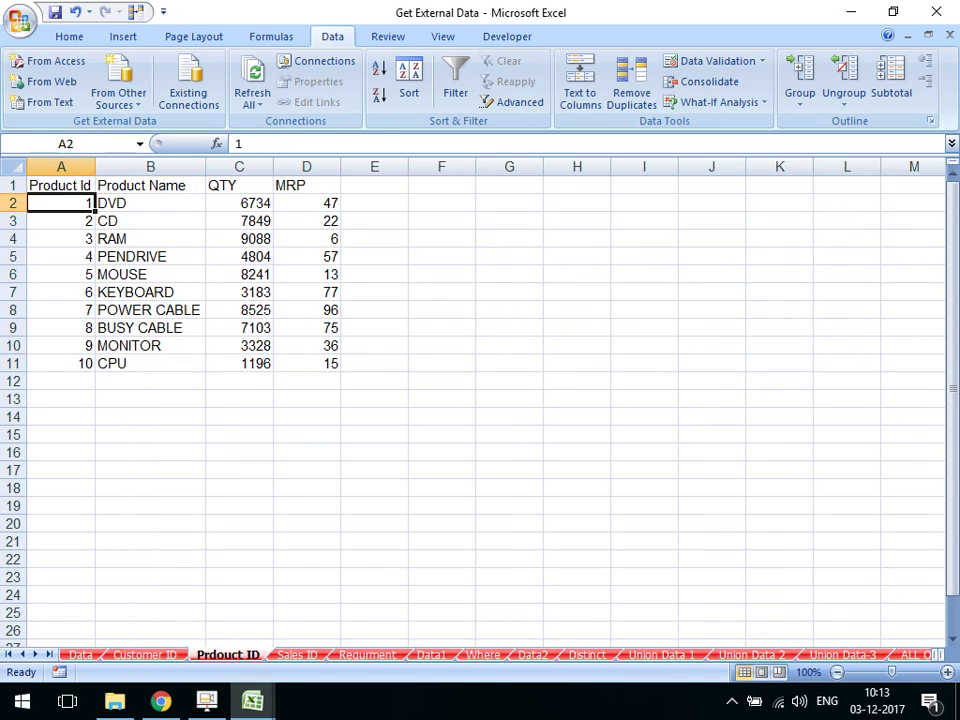
key("Right")
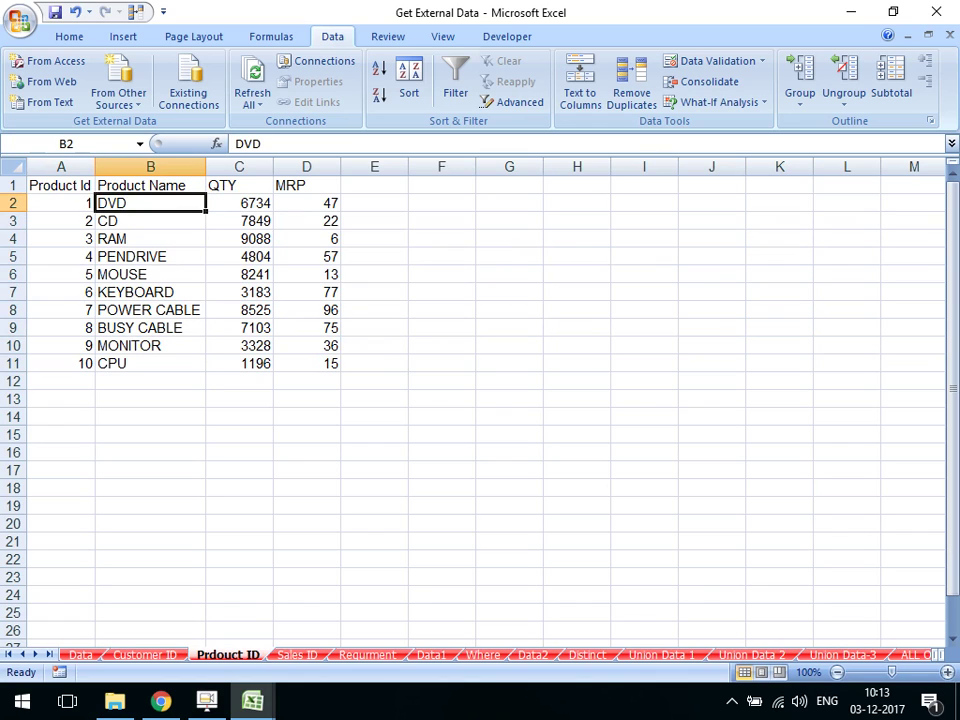
left_click(60, 221)
left_click(150, 221)
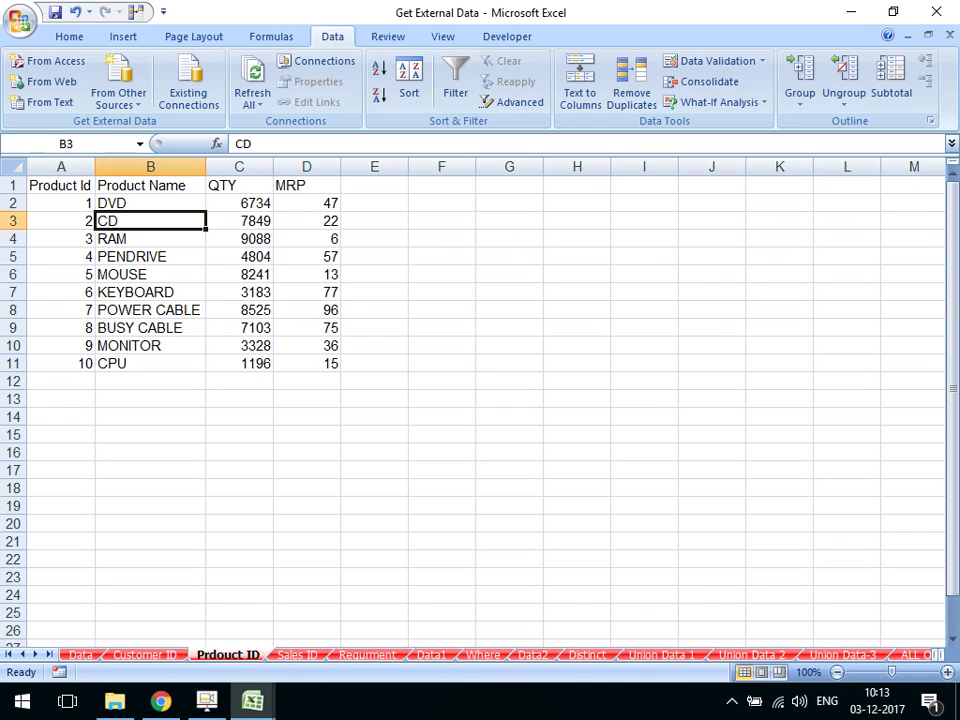
Trace sale S-1's customer id 8, product id and QTY across the source sheets
key("ctrl+Page_Down")
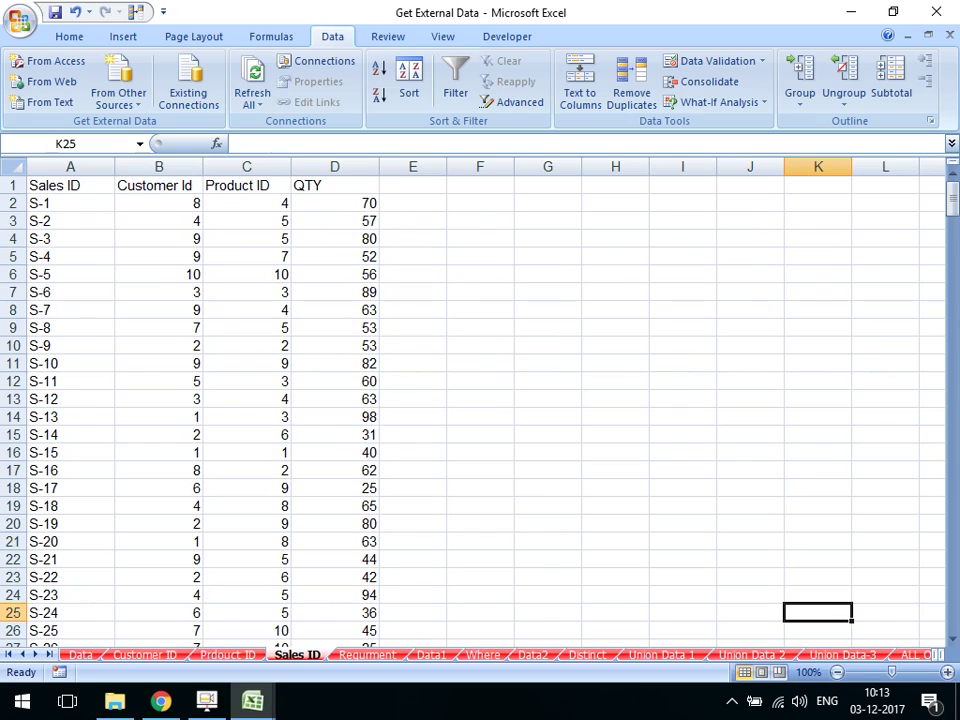
left_click(70, 203)
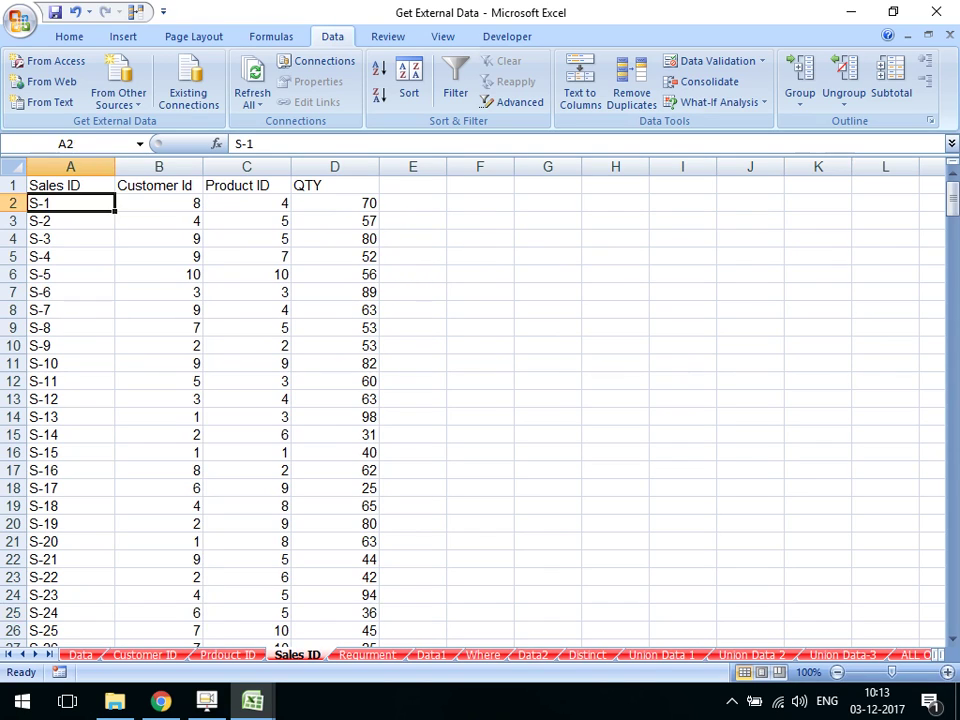
left_click(158, 203)
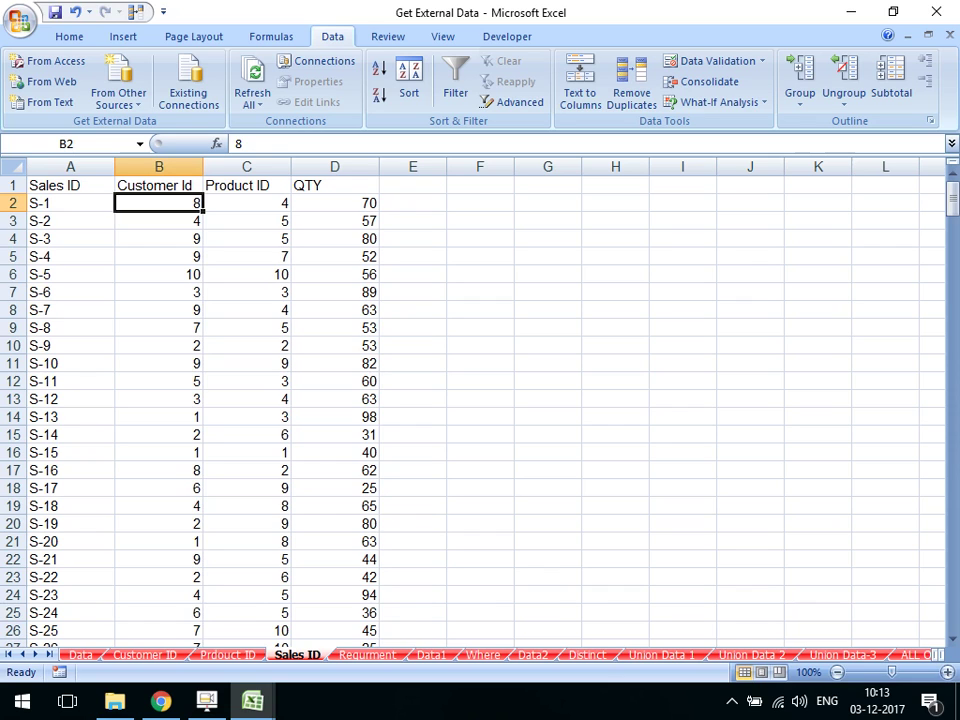
key("ctrl+Page_Up")
key("ctrl+Page_Up")
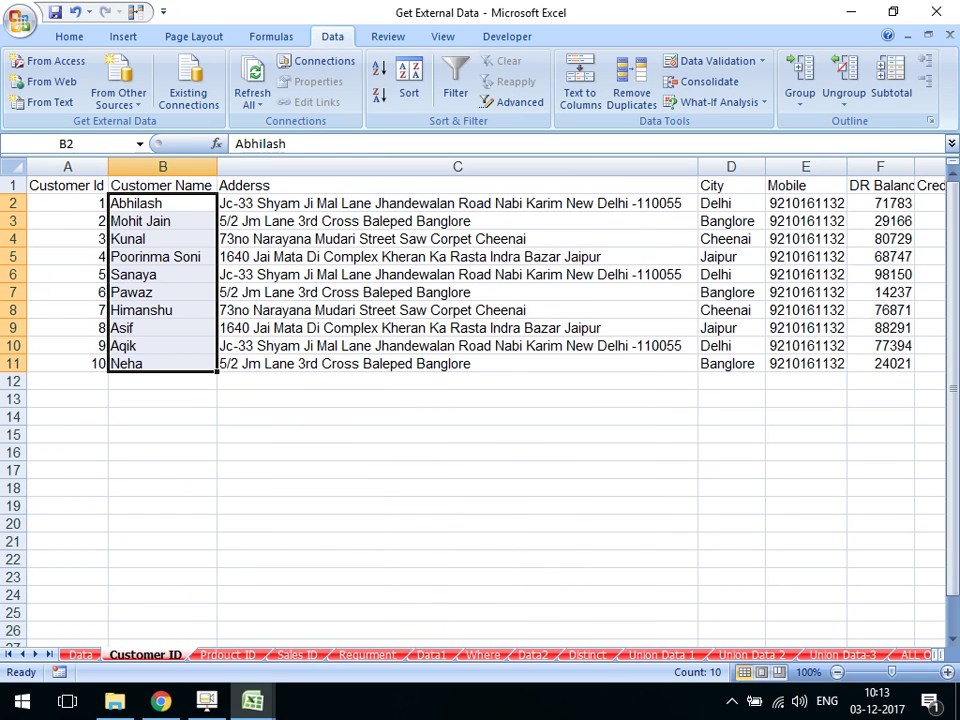
left_click(67, 327)
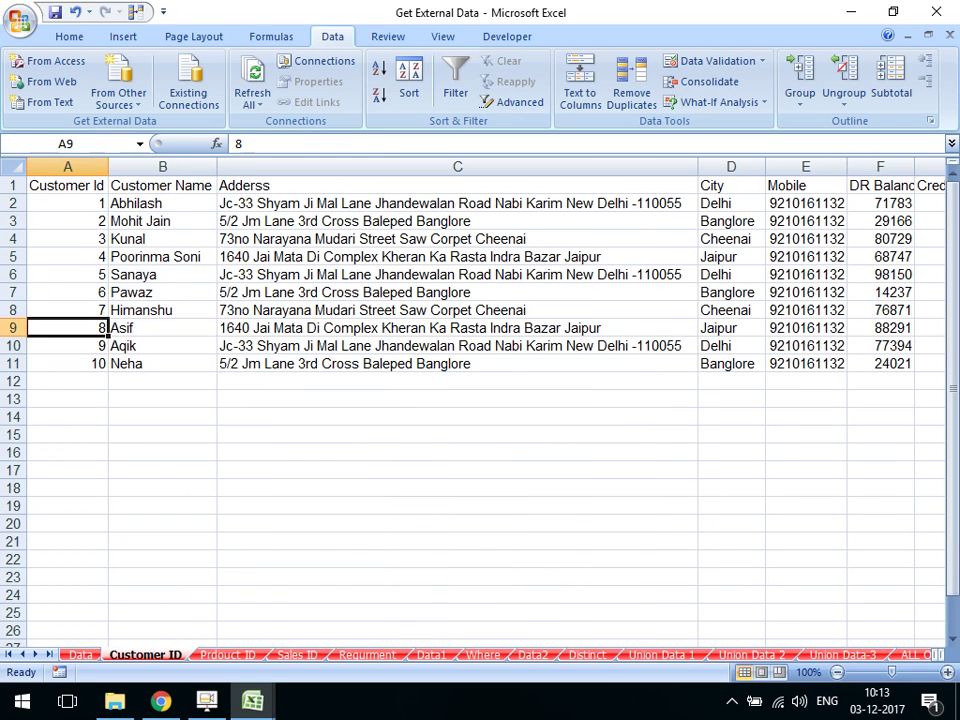
left_click(296, 655)
left_click(246, 203)
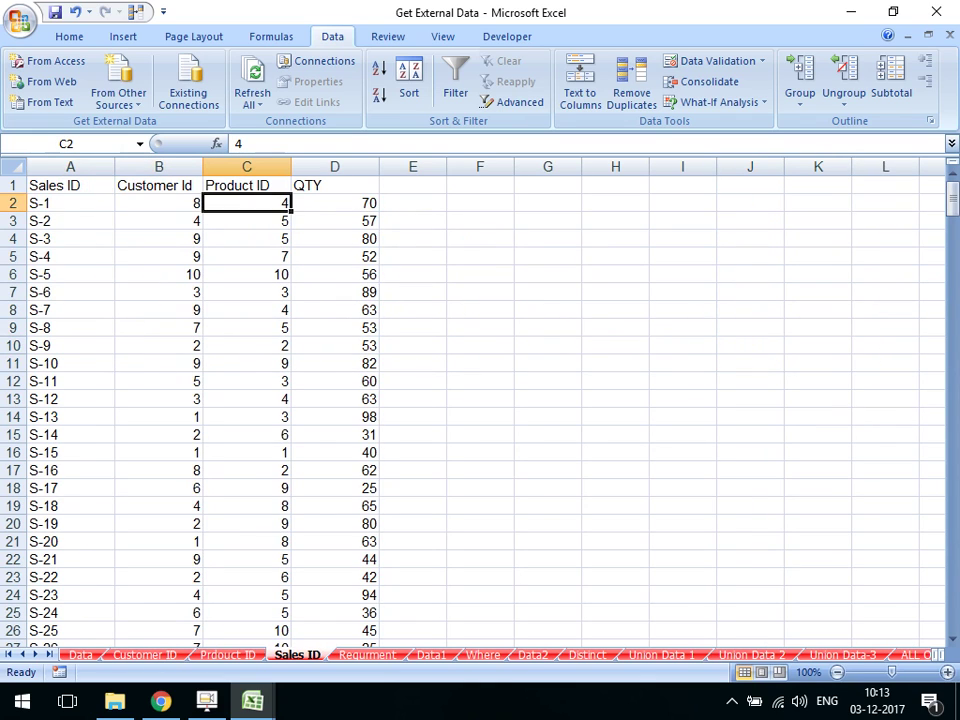
left_click(228, 655)
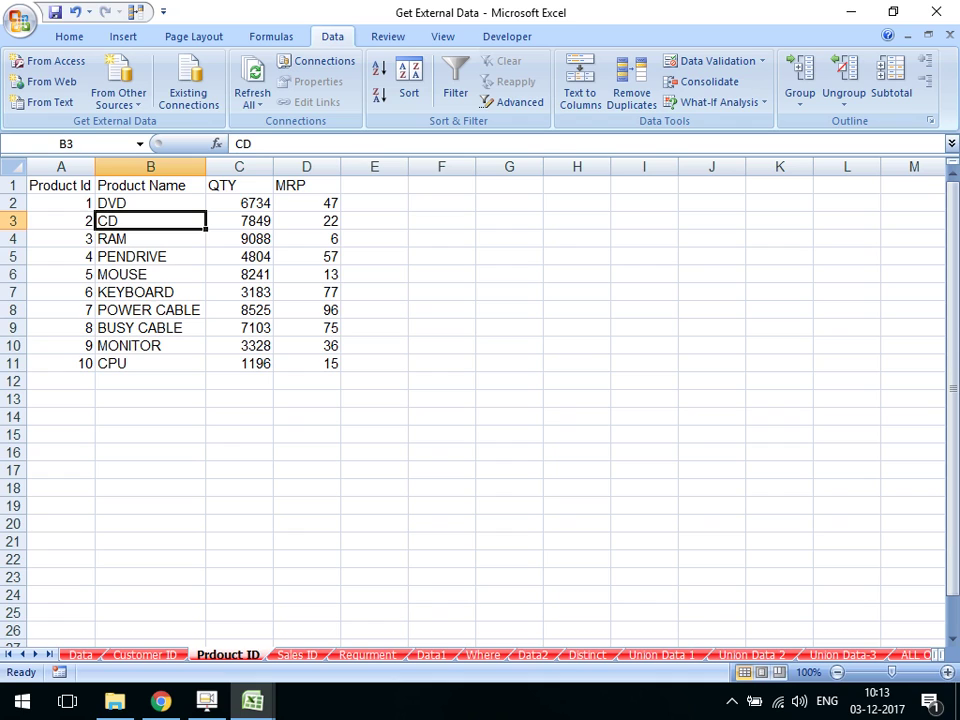
left_click_drag(60, 256, 306, 239)
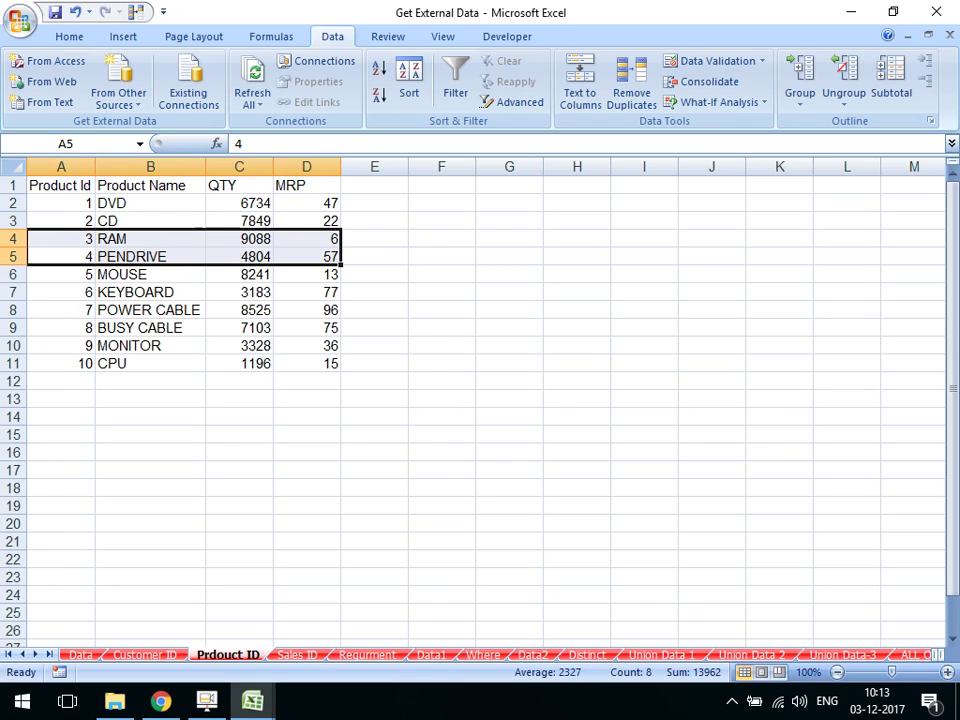
left_click(297, 655)
left_click(335, 203)
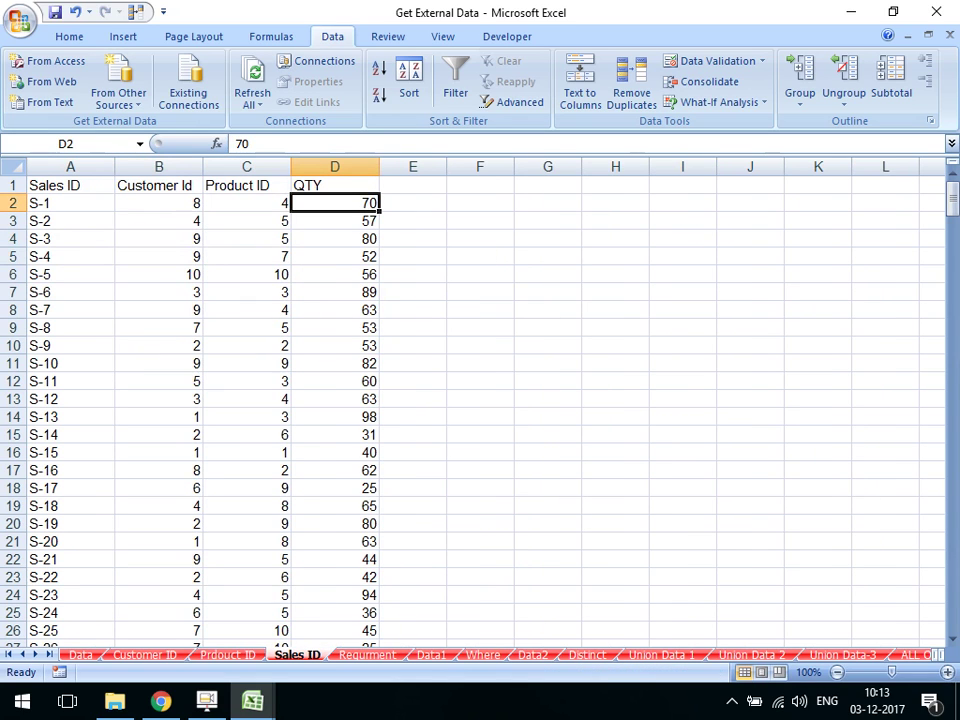
left_click(158, 221)
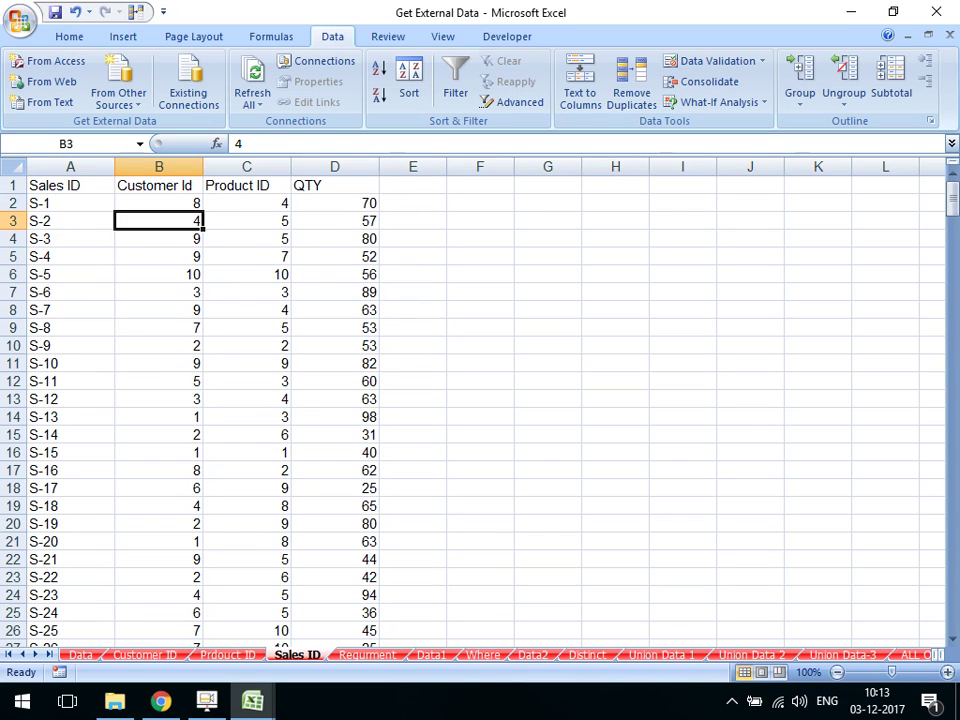
Trace the second sale's customer id 4, product and QTY in D3
left_click(158, 645)
left_click(145, 655)
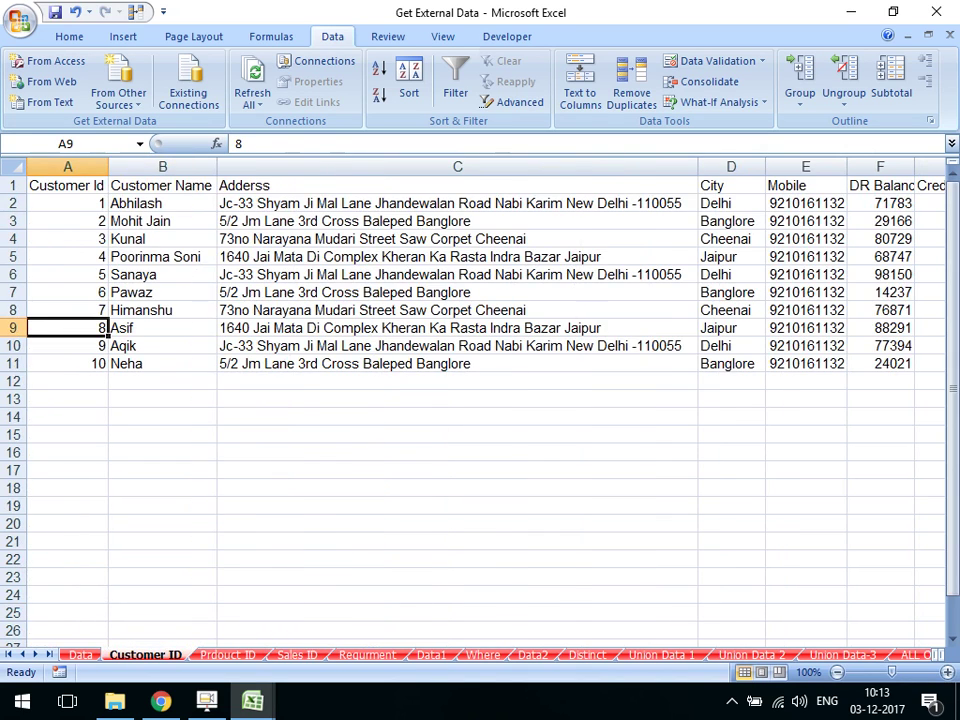
left_click(158, 256)
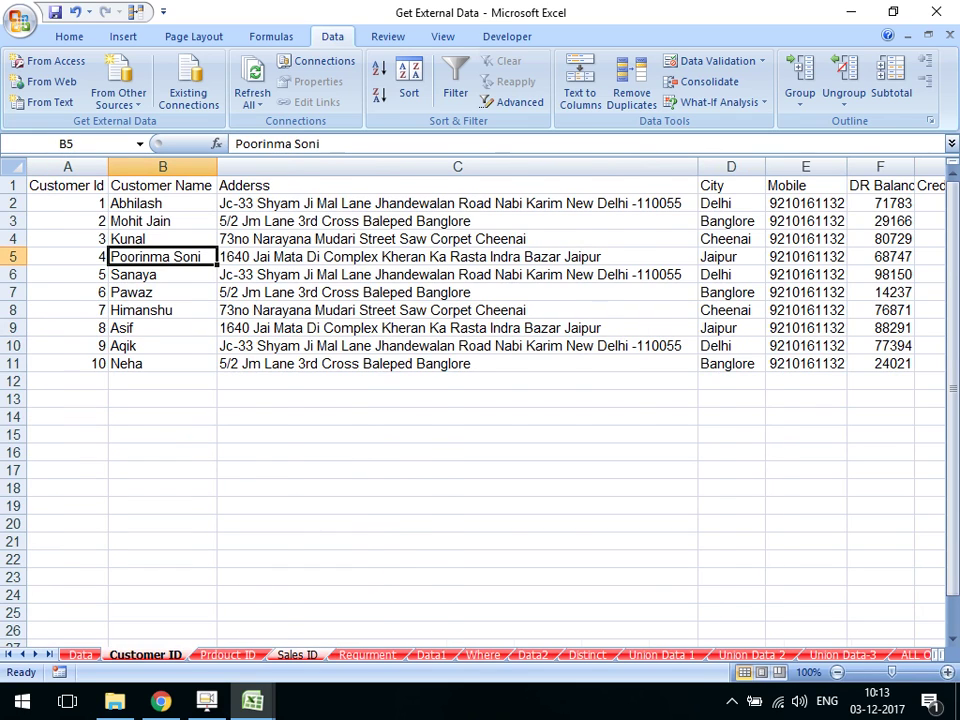
left_click(297, 655)
left_click(246, 221)
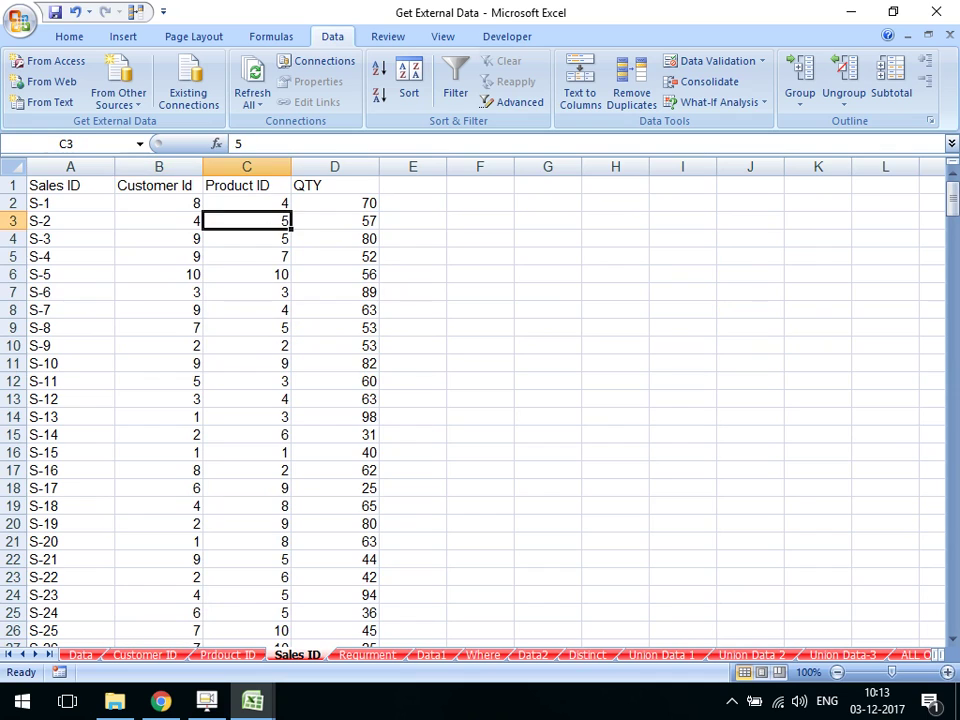
left_click(228, 655)
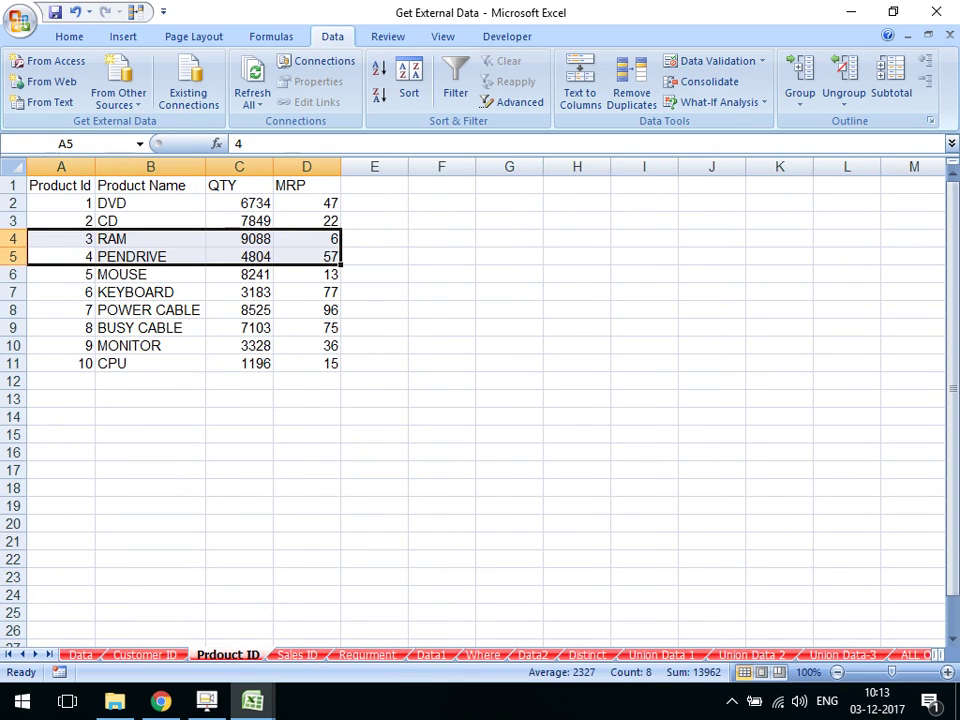
left_click(150, 274)
key("ctrl+Page_Down")
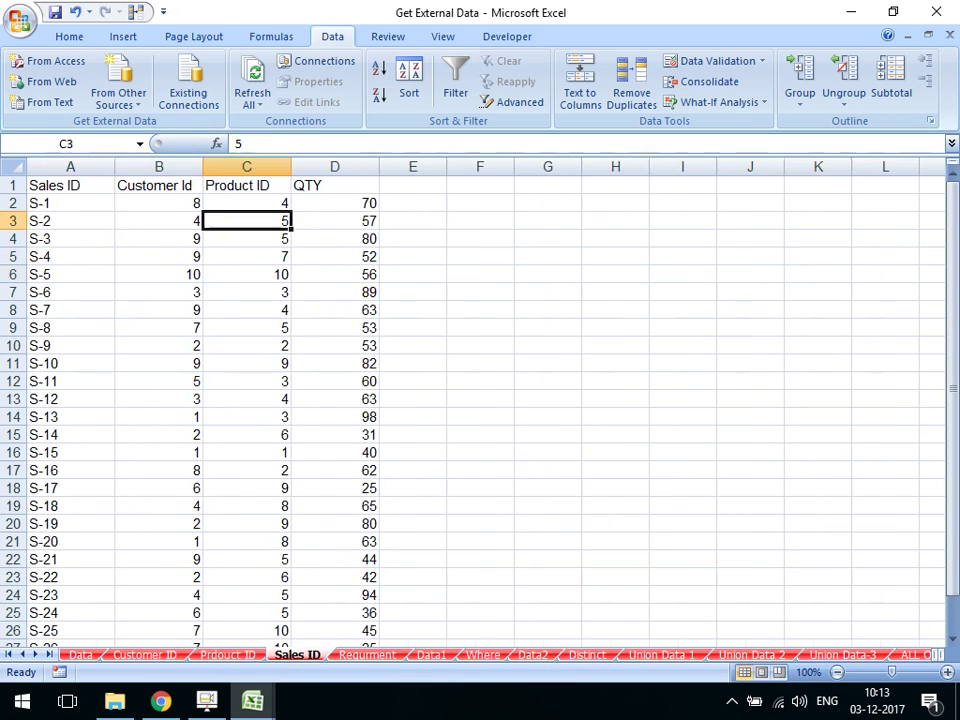
left_click(335, 221)
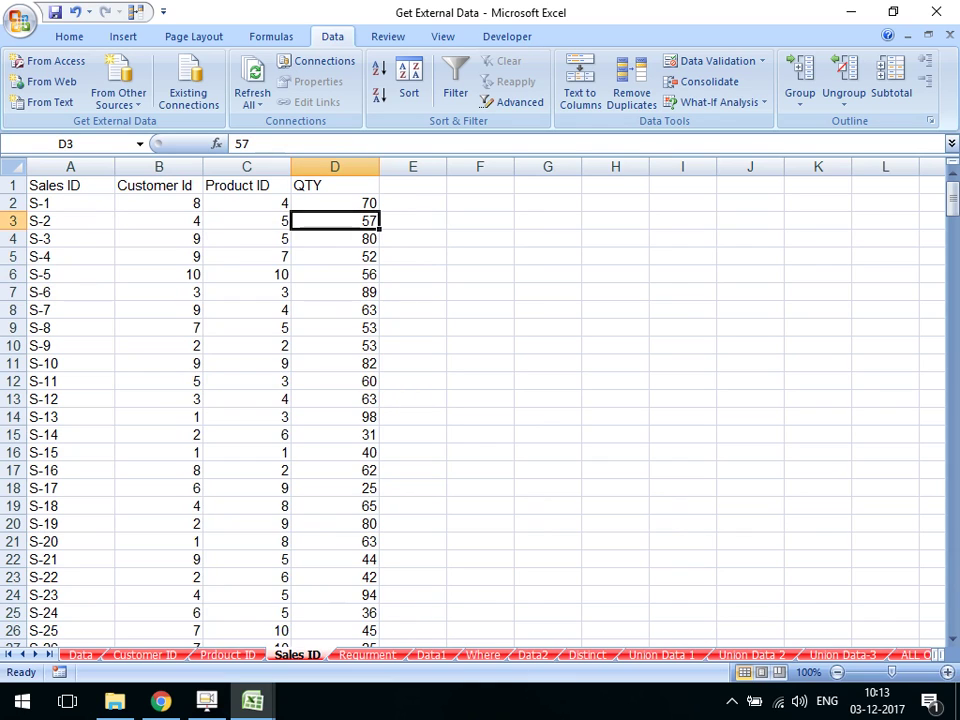
Move to the Requrment sheet and select cell A2 as the import destination
key("ctrl+Page_Down")
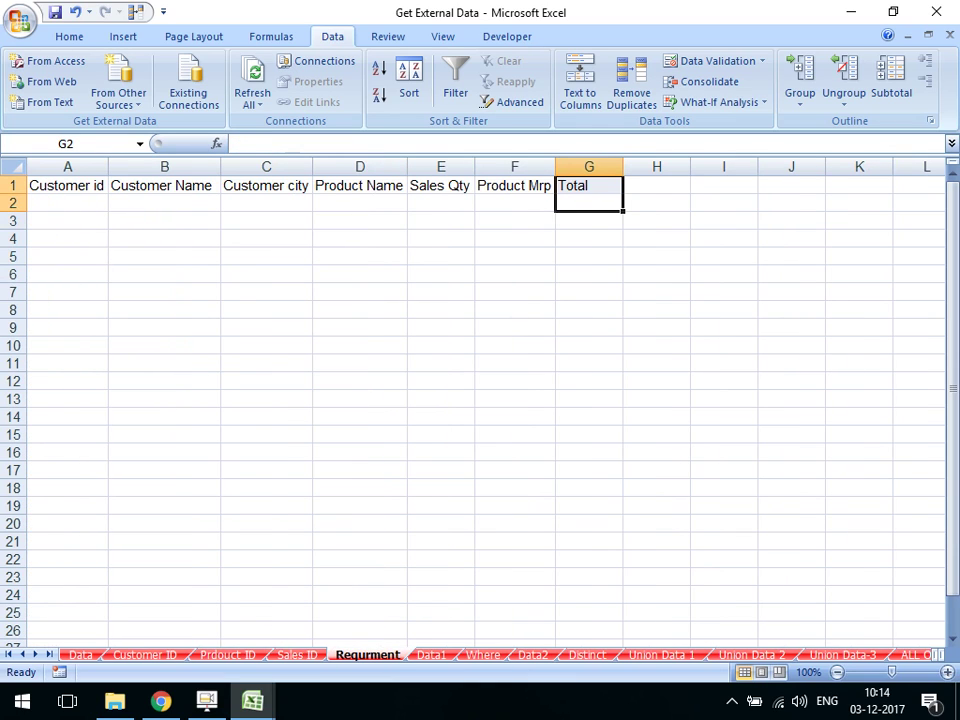
left_click(588, 185)
left_click(588, 202)
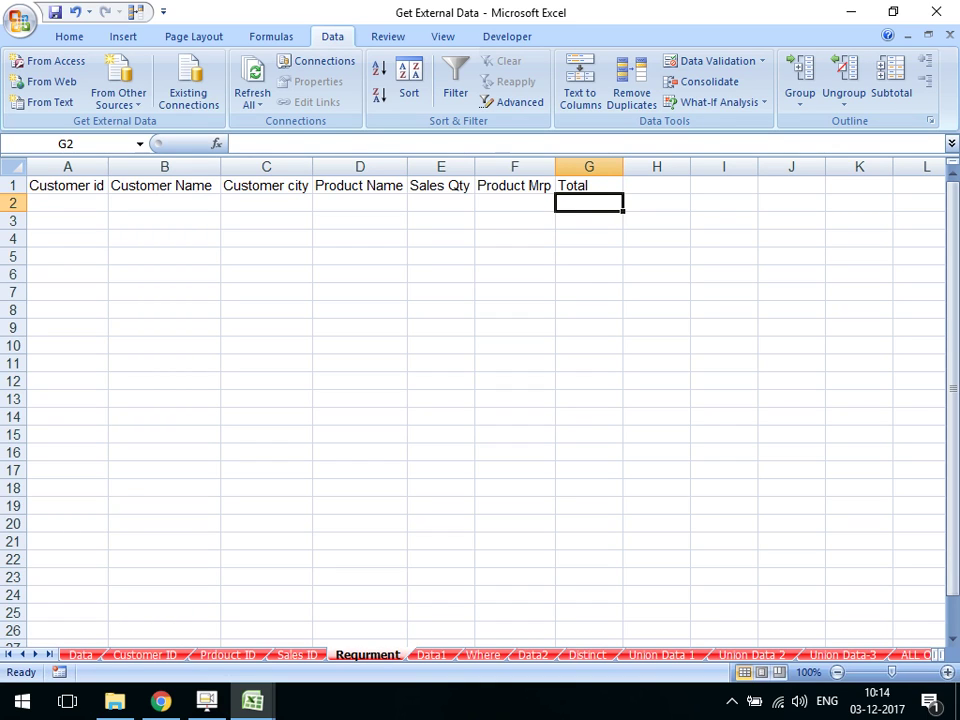
left_click(67, 203)
Start a Microsoft Query import with Excel Files as the data source
left_click(118, 95)
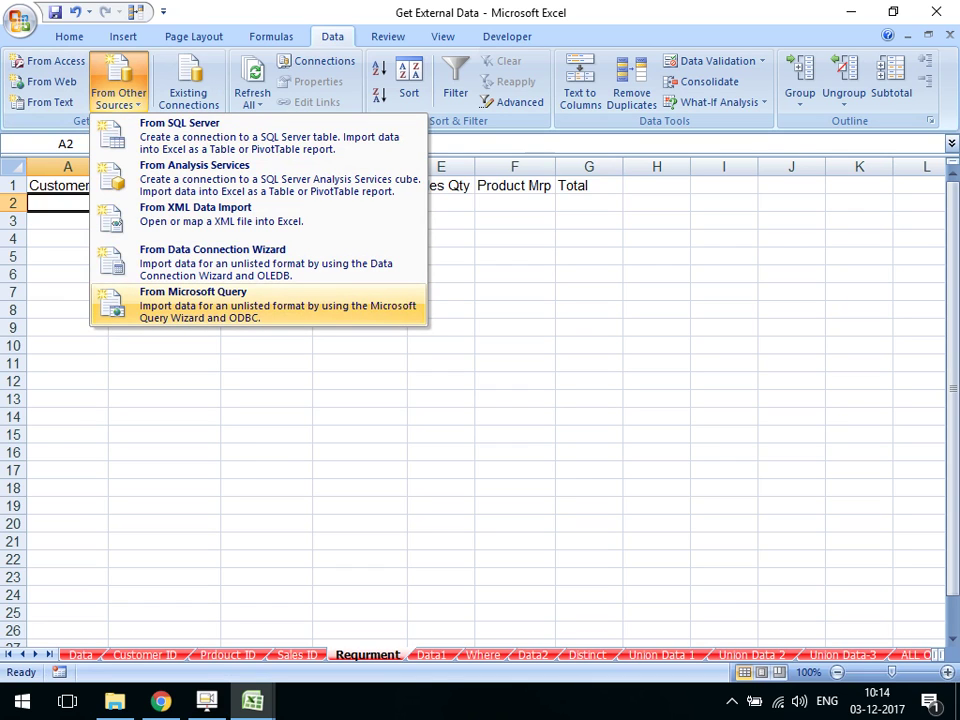
left_click(193, 298)
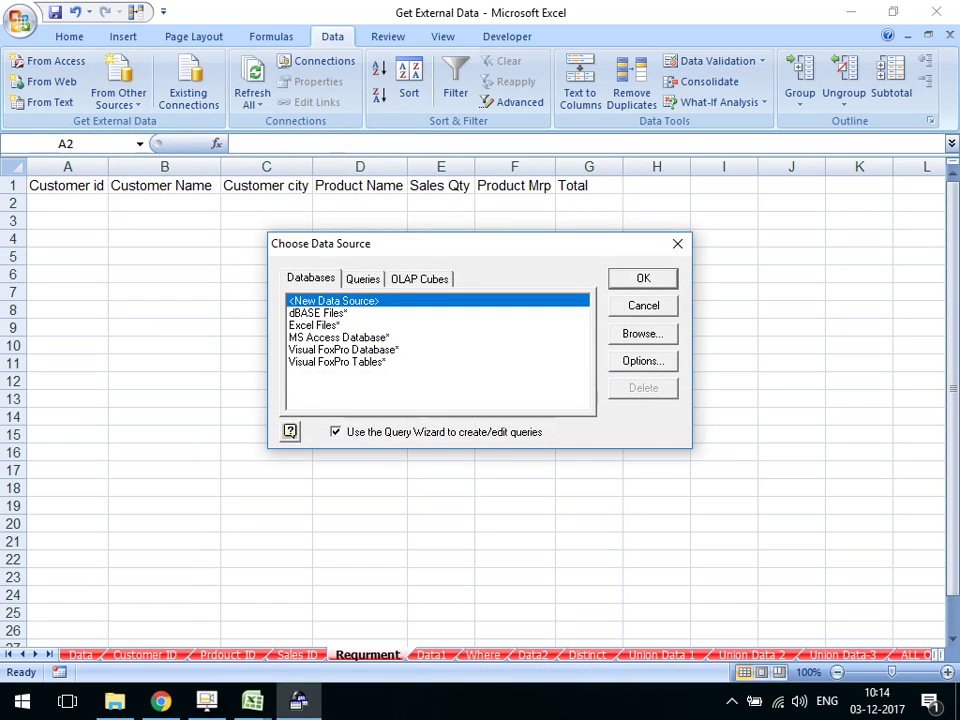
double_click(313, 325)
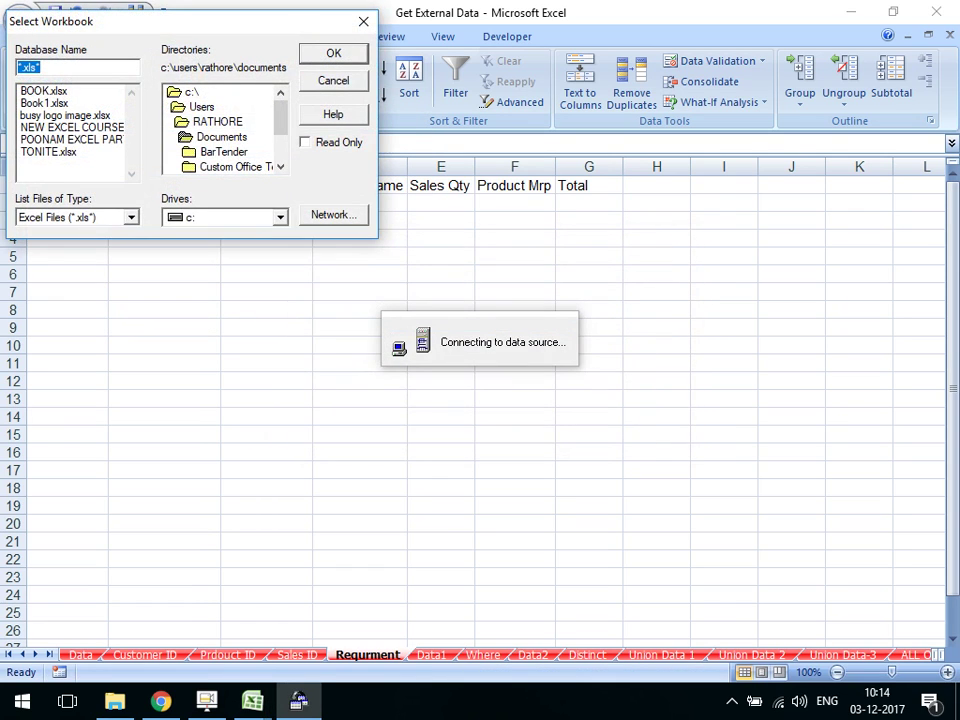
Browse to f:\...\normal excel file\data and pick Get External Data.xlsm
scroll(210, 110, "down", 2)
left_click(225, 217)
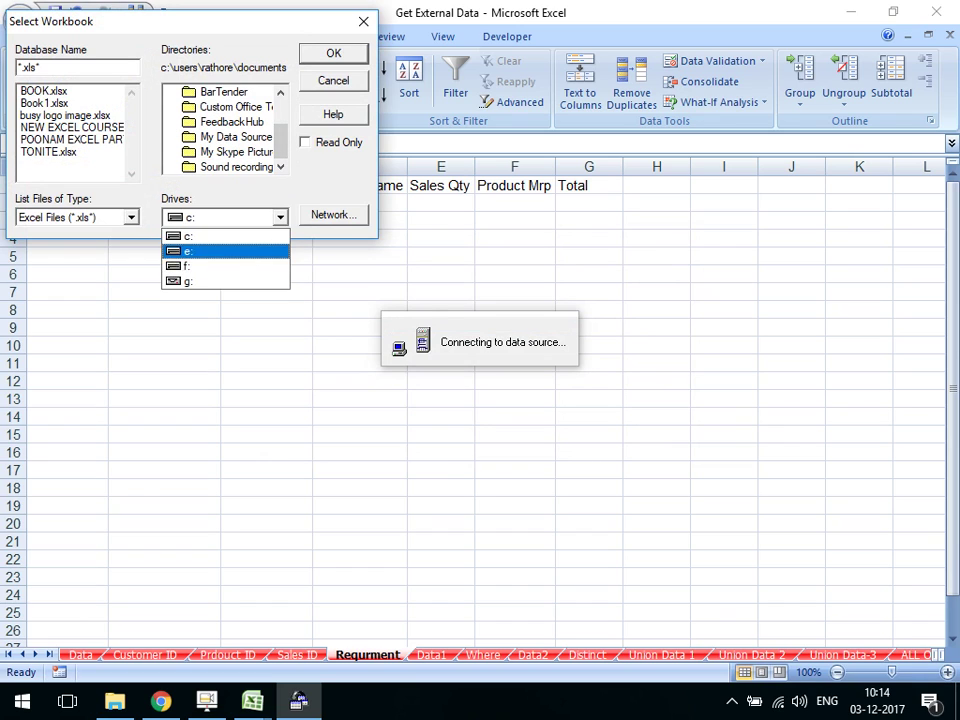
left_click(188, 266)
scroll(225, 125, "down", 1)
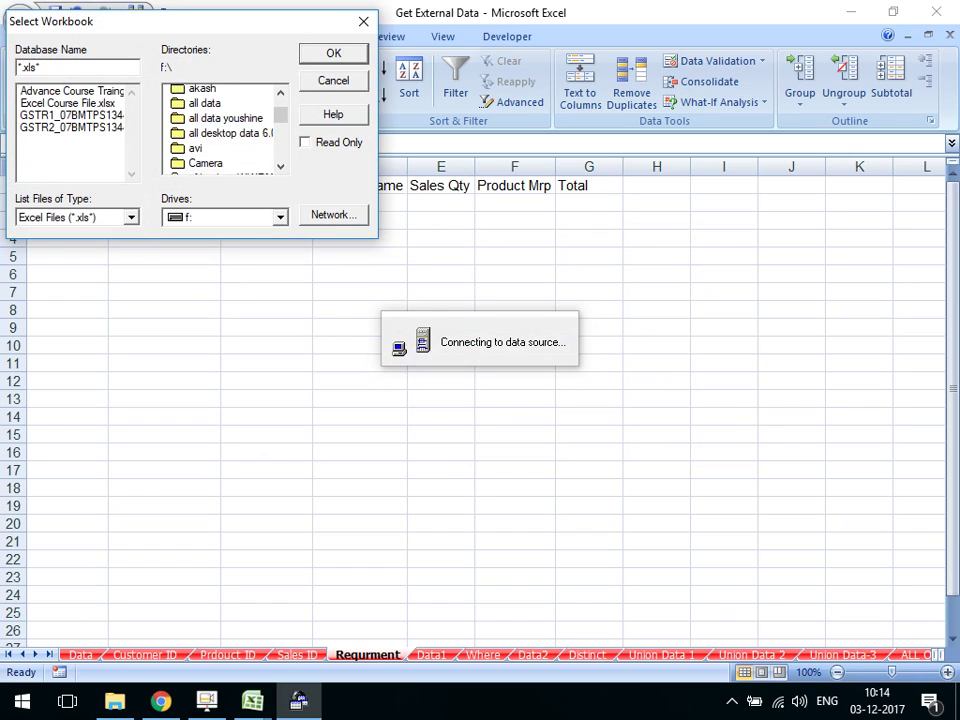
scroll(225, 127, "down", 1)
left_click(222, 166)
double_click(226, 151)
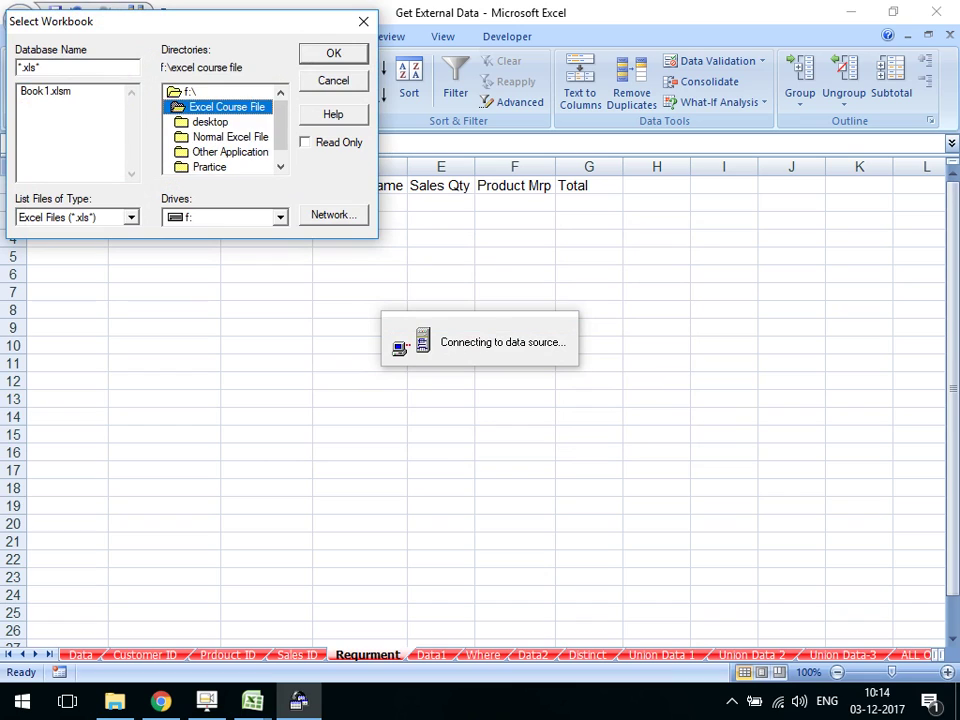
left_click(45, 91)
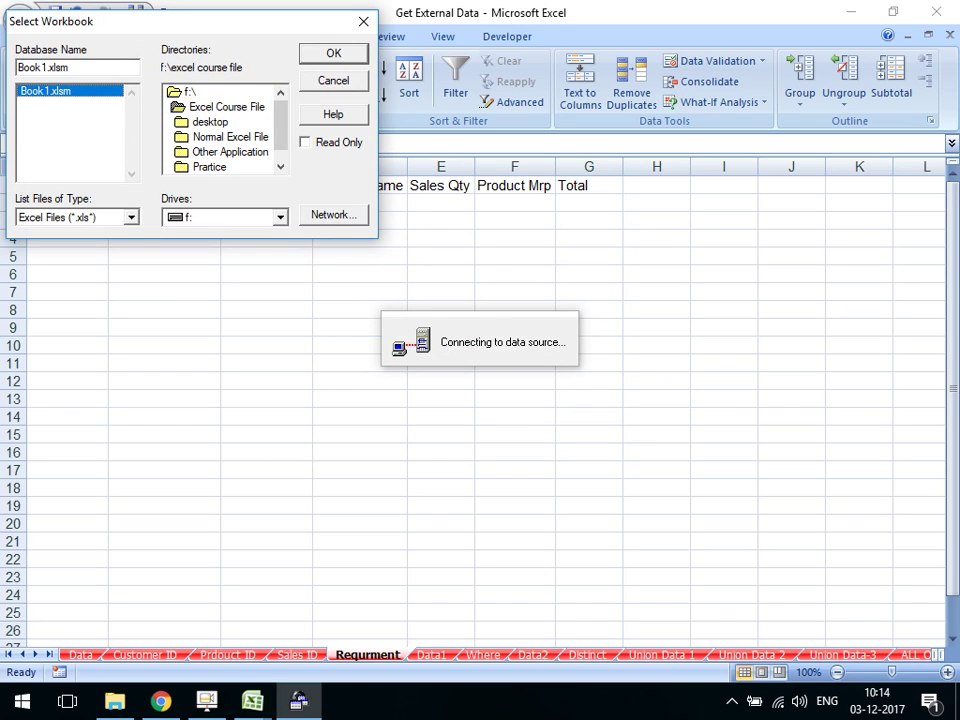
left_click(227, 106)
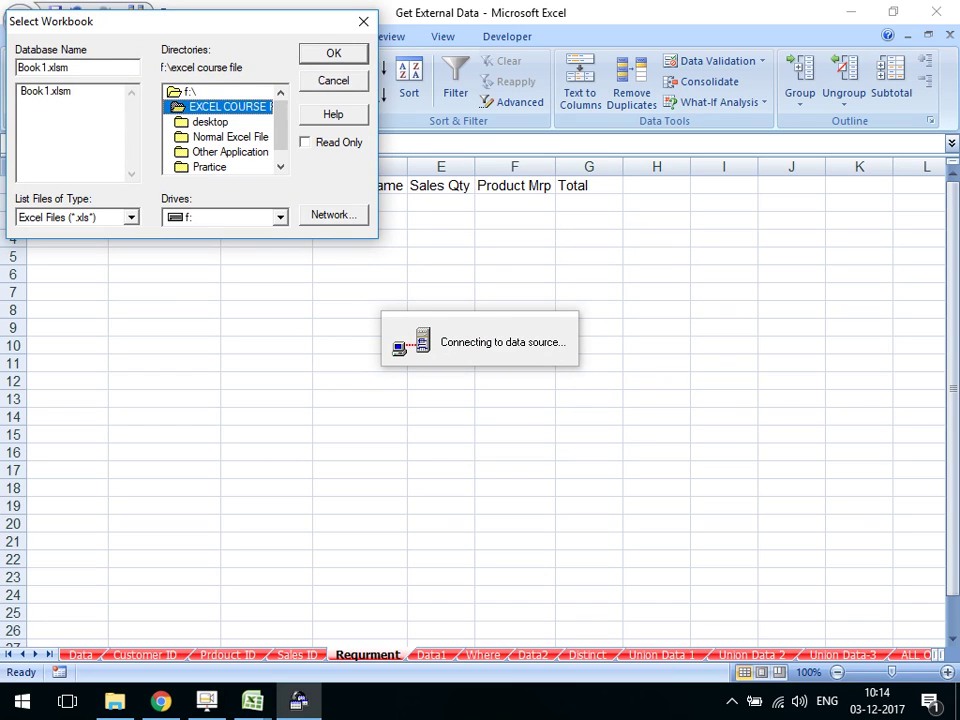
double_click(230, 136)
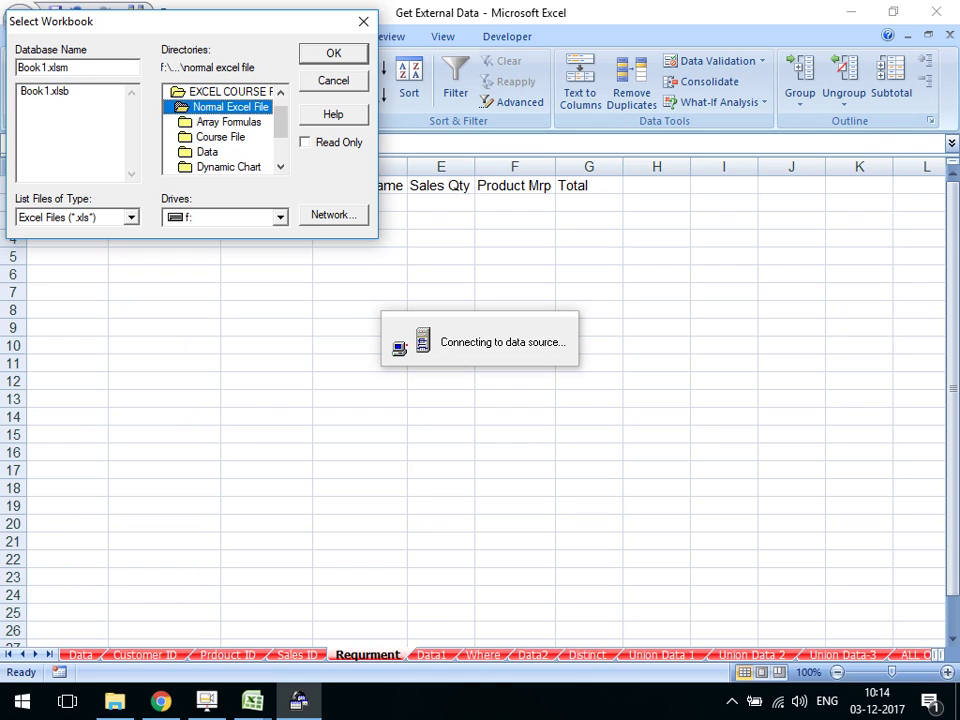
double_click(207, 151)
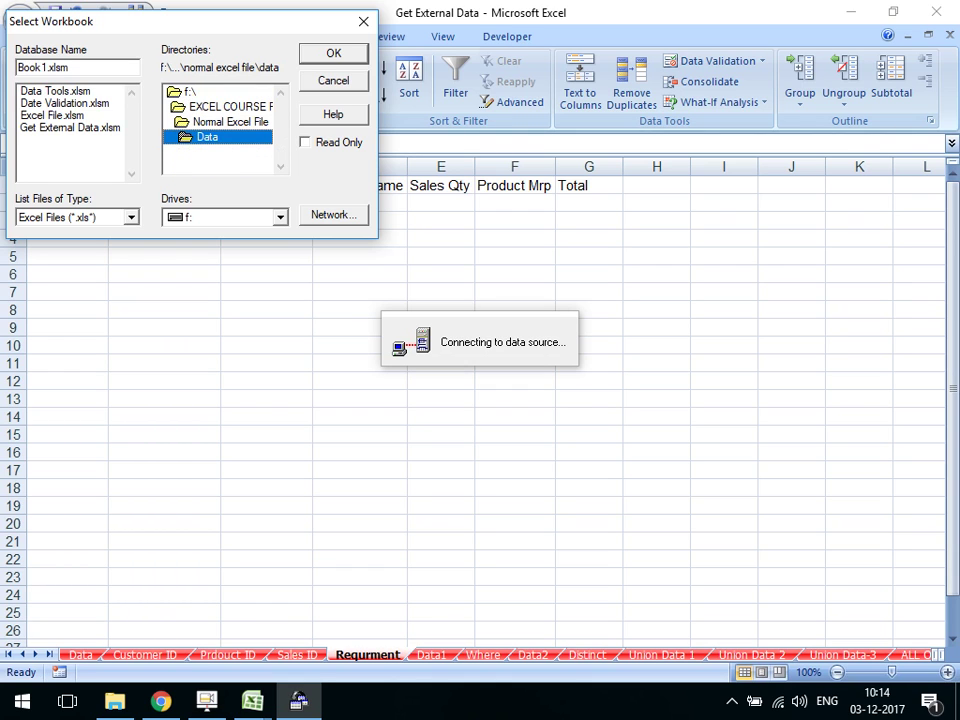
left_click(70, 127)
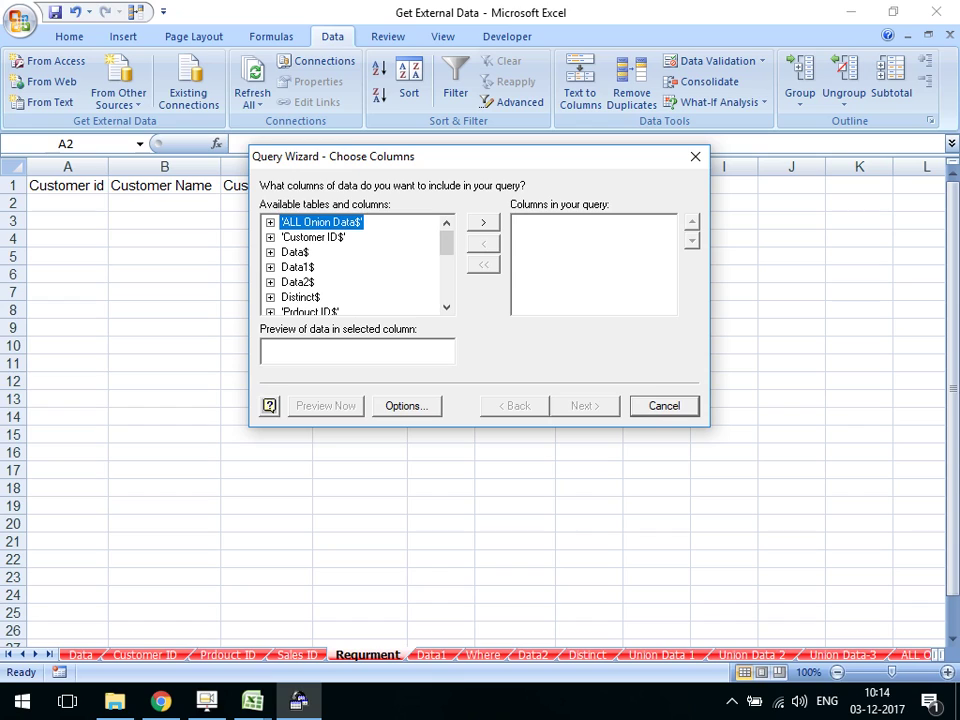
Add Customer Id, Customer Name and Adderss from Customer ID$ to the query columns
left_click(446, 307)
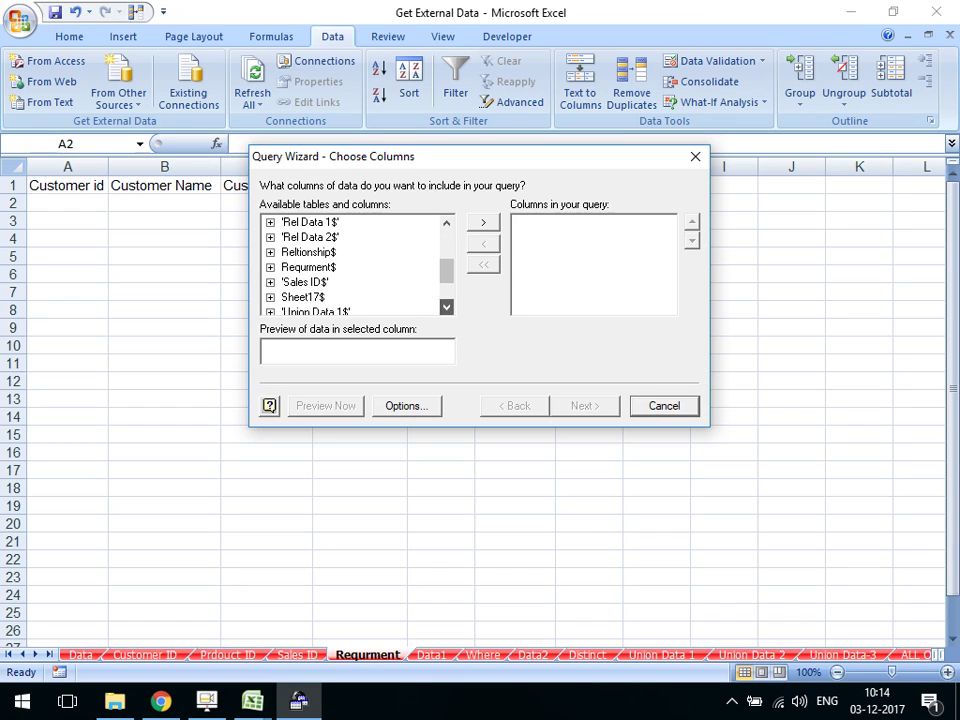
left_click(446, 307)
left_click(446, 307)
left_click(446, 307)
left_click(446, 307)
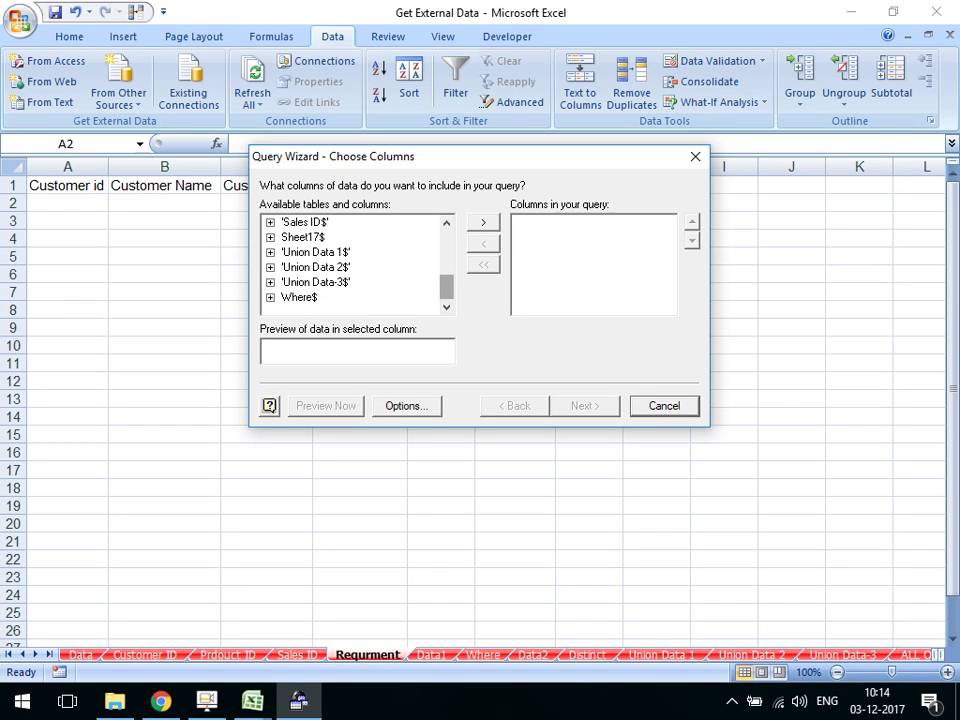
left_click(446, 222)
left_click(446, 222)
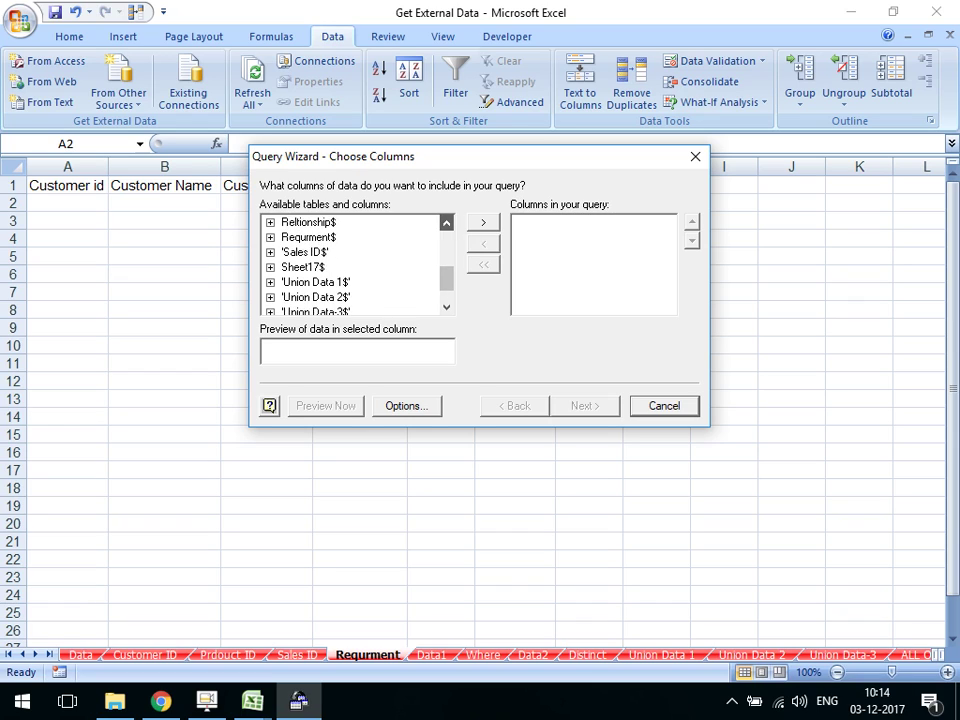
key("Home")
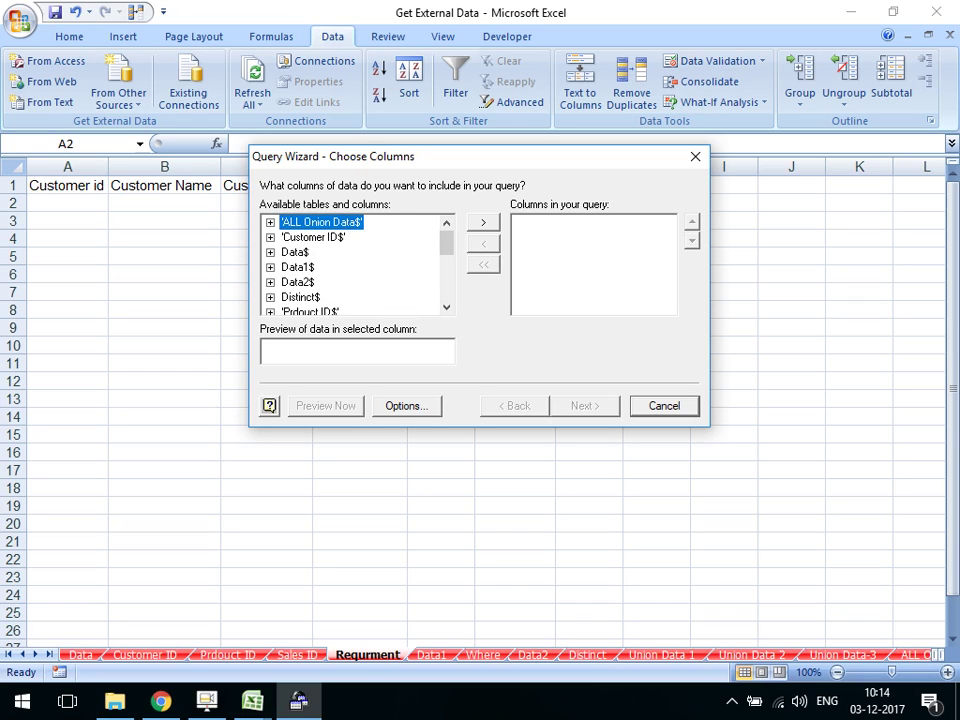
left_click(270, 237)
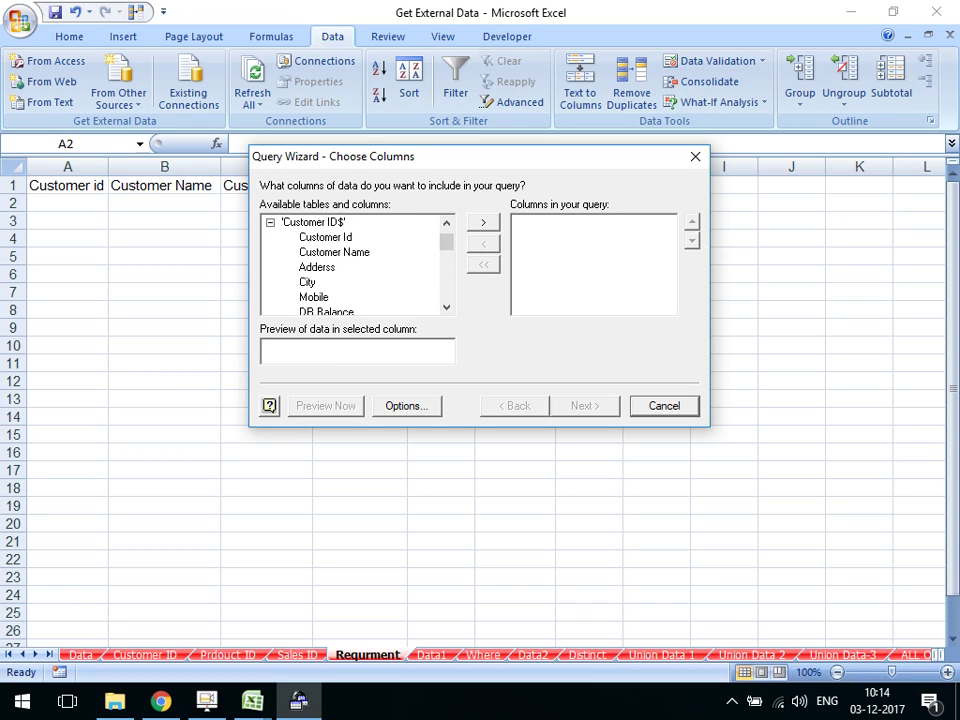
left_click(334, 252)
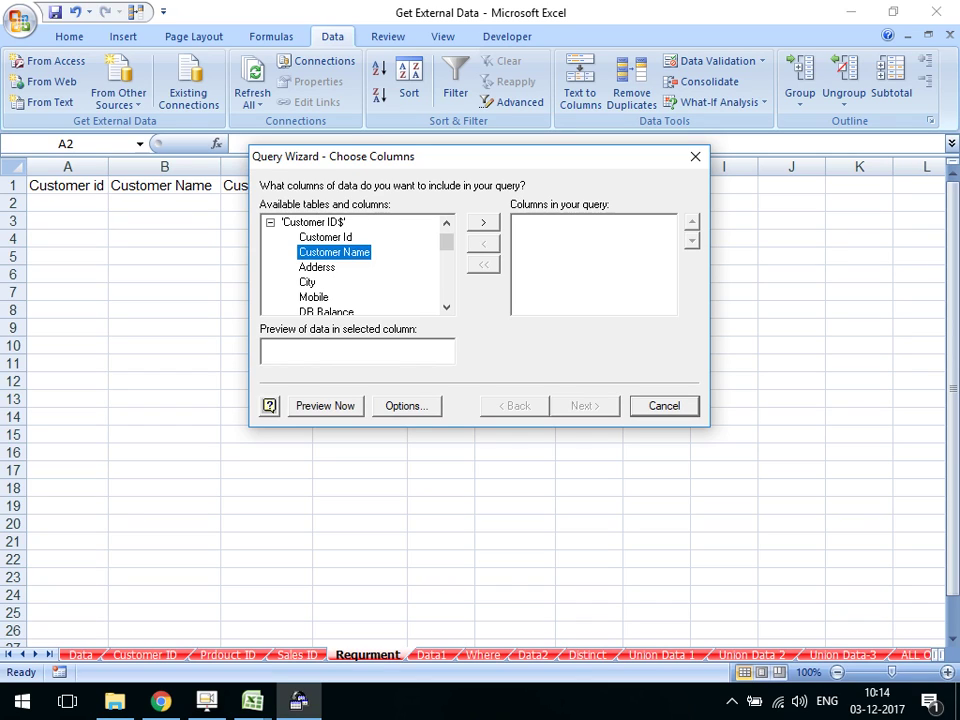
left_click(325, 237)
left_click(483, 222)
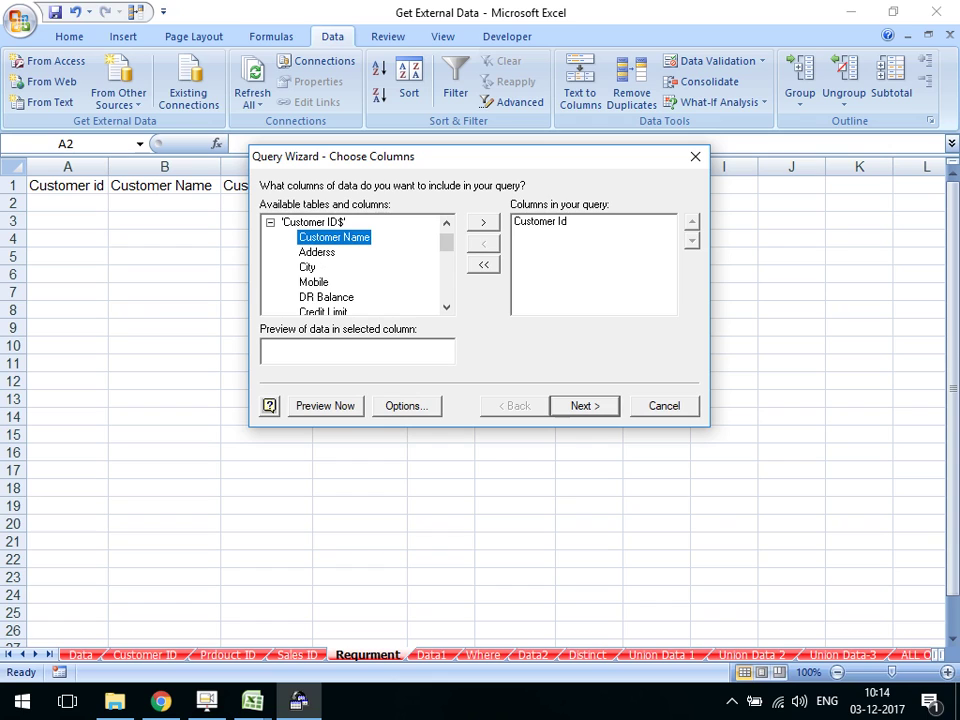
left_click(483, 222)
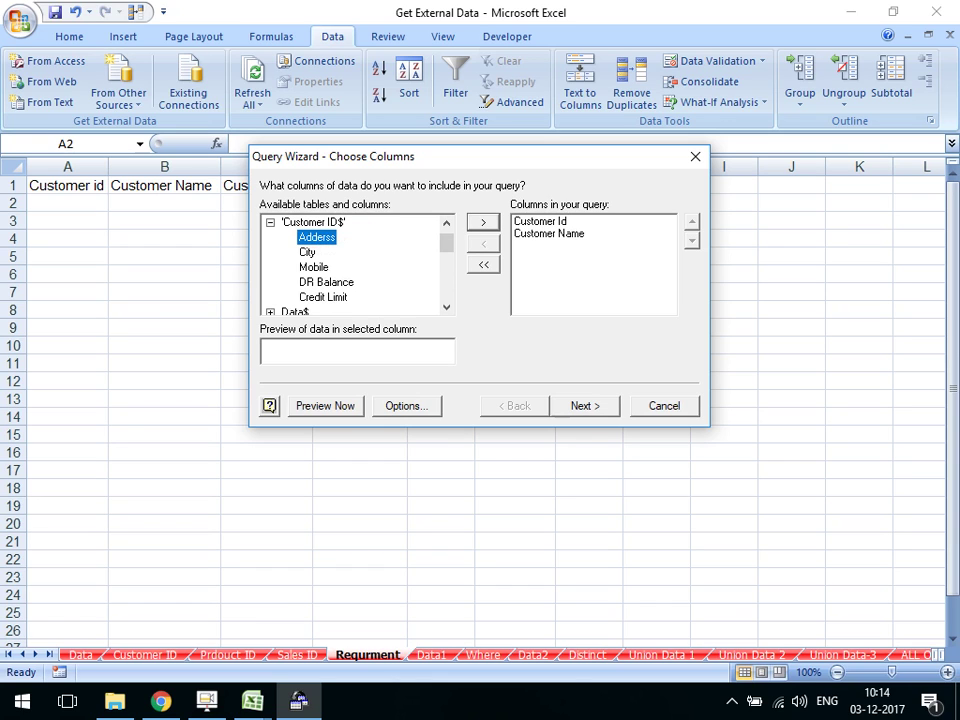
left_click_drag(400, 156, 418, 249)
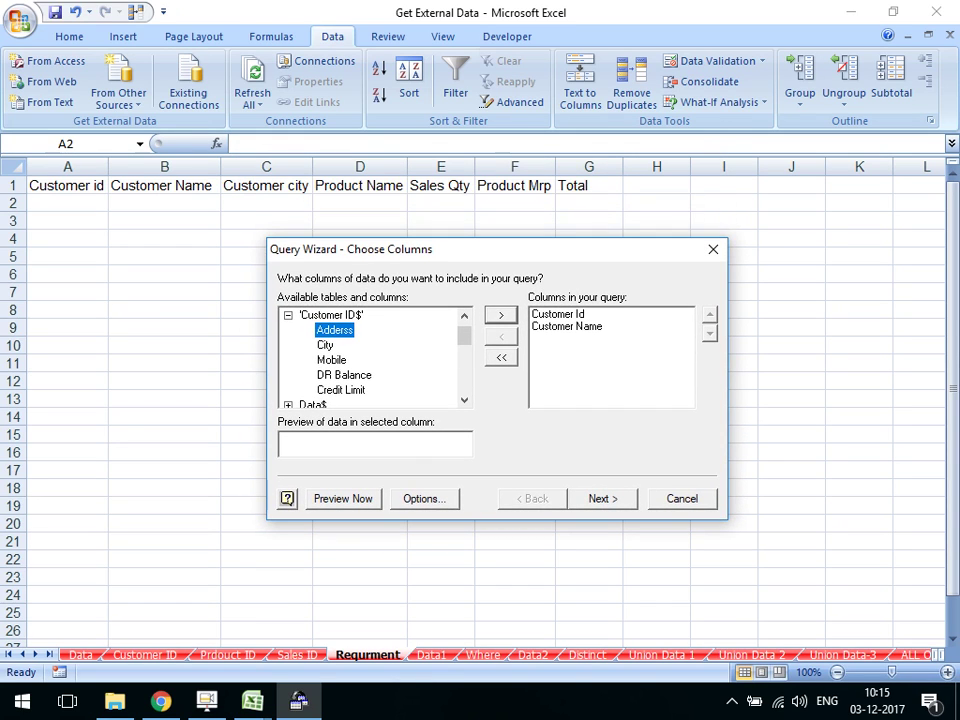
left_click(501, 314)
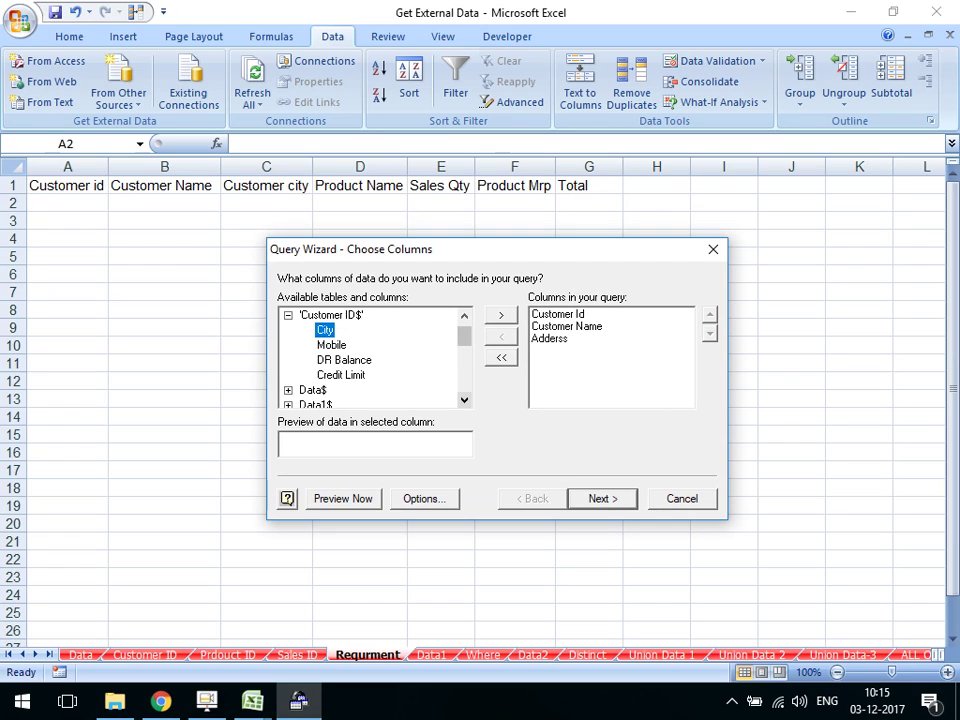
left_click(464, 399)
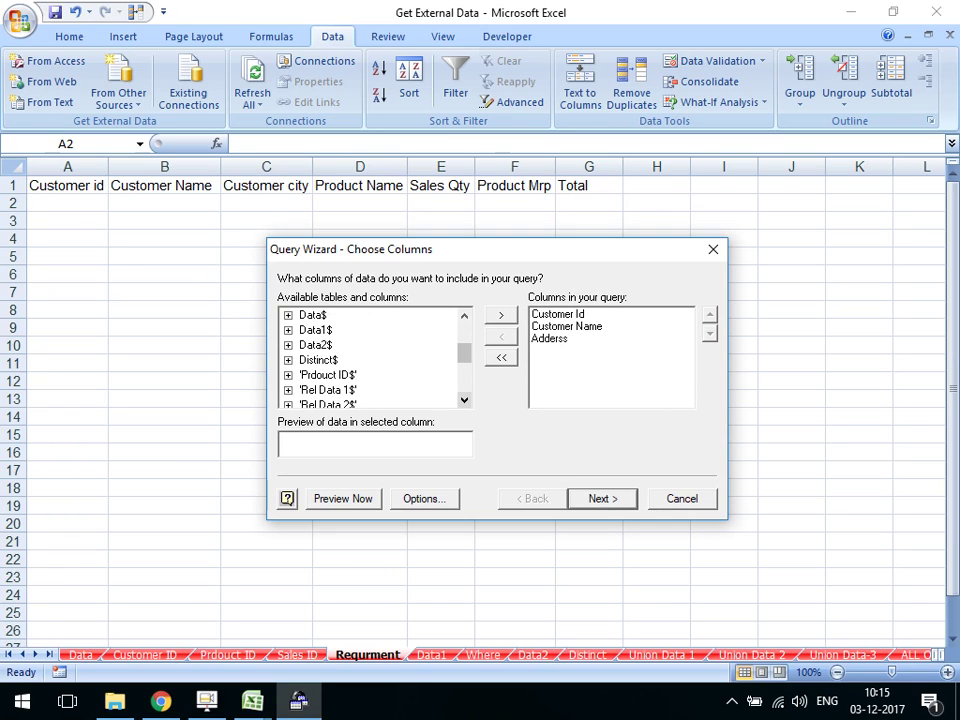
Replace Adderss with City among the chosen query columns
left_click(288, 374)
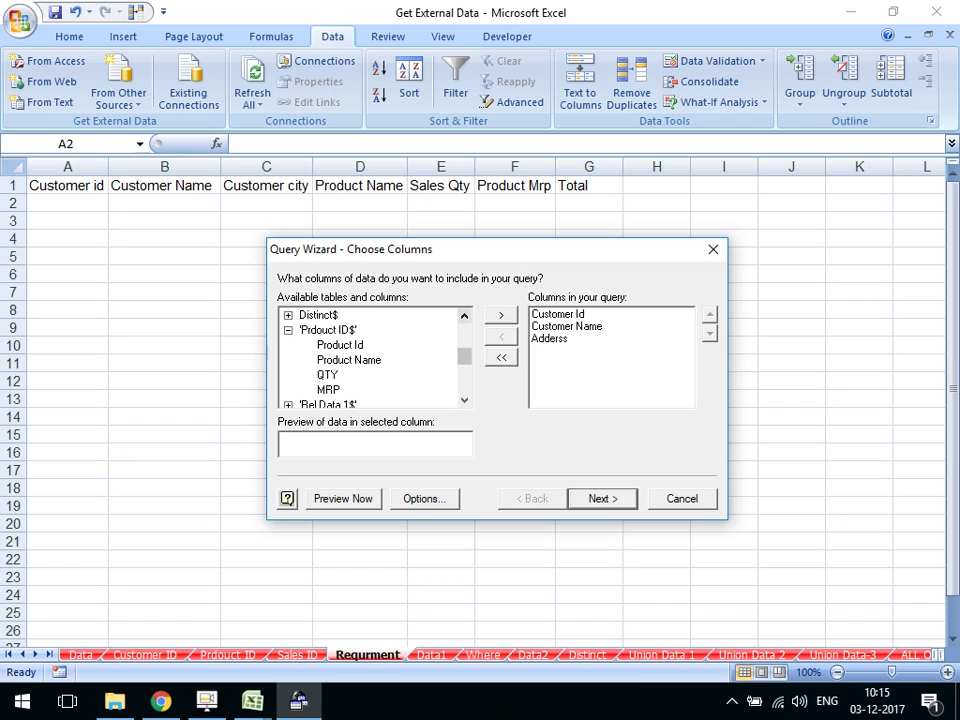
scroll(375, 357, "up", 1)
scroll(375, 357, "up", 2)
scroll(375, 357, "up", 2)
scroll(375, 357, "up", 1)
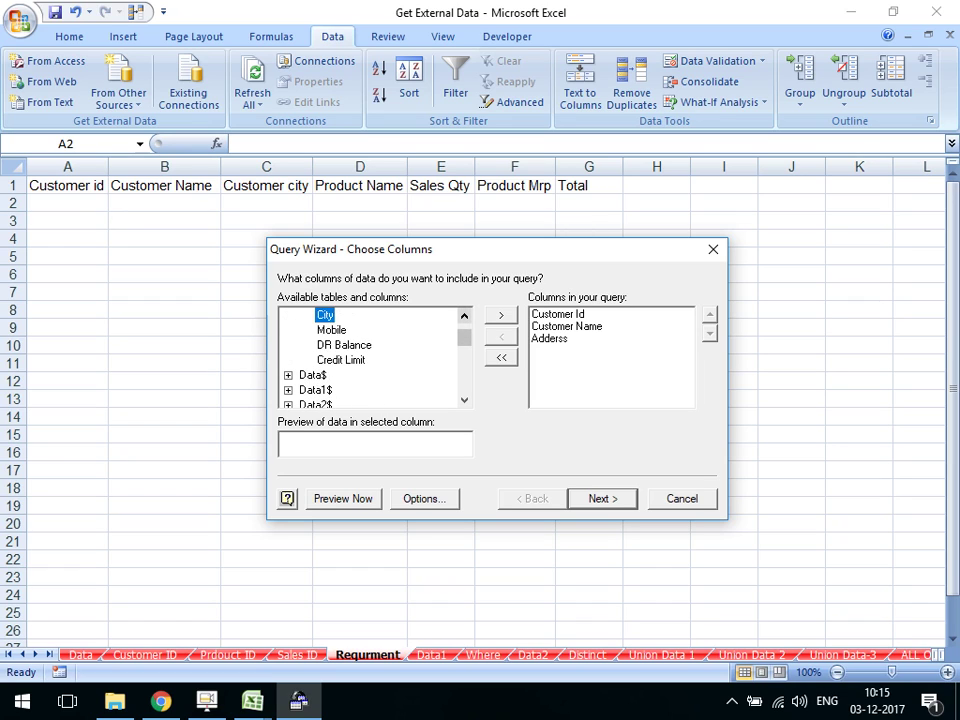
scroll(375, 357, "up", 1)
left_click(563, 338)
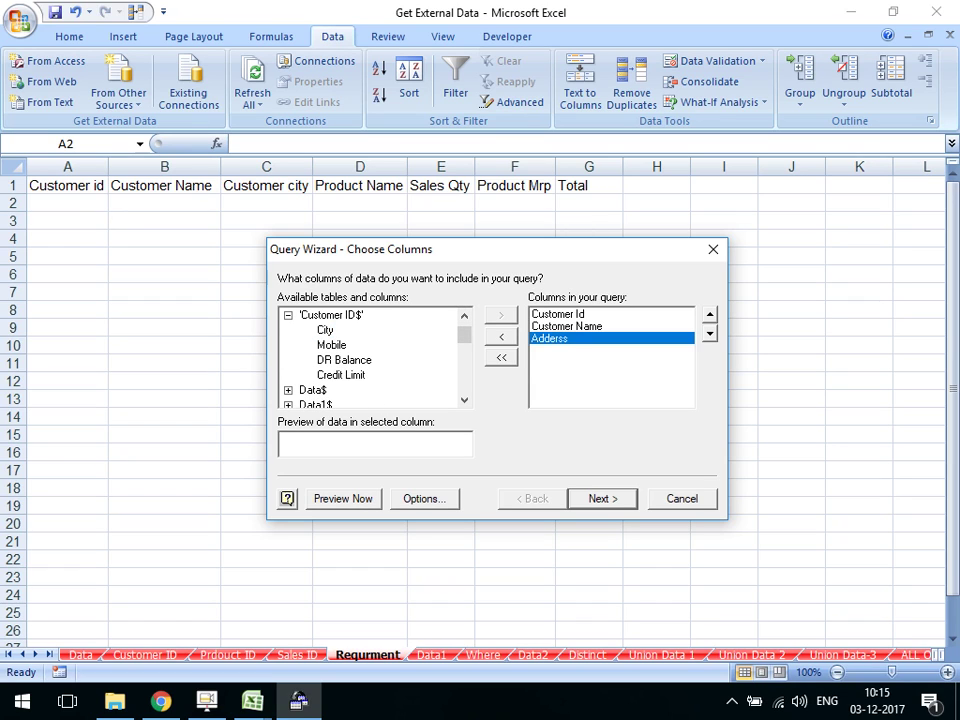
left_click(501, 336)
left_click(325, 344)
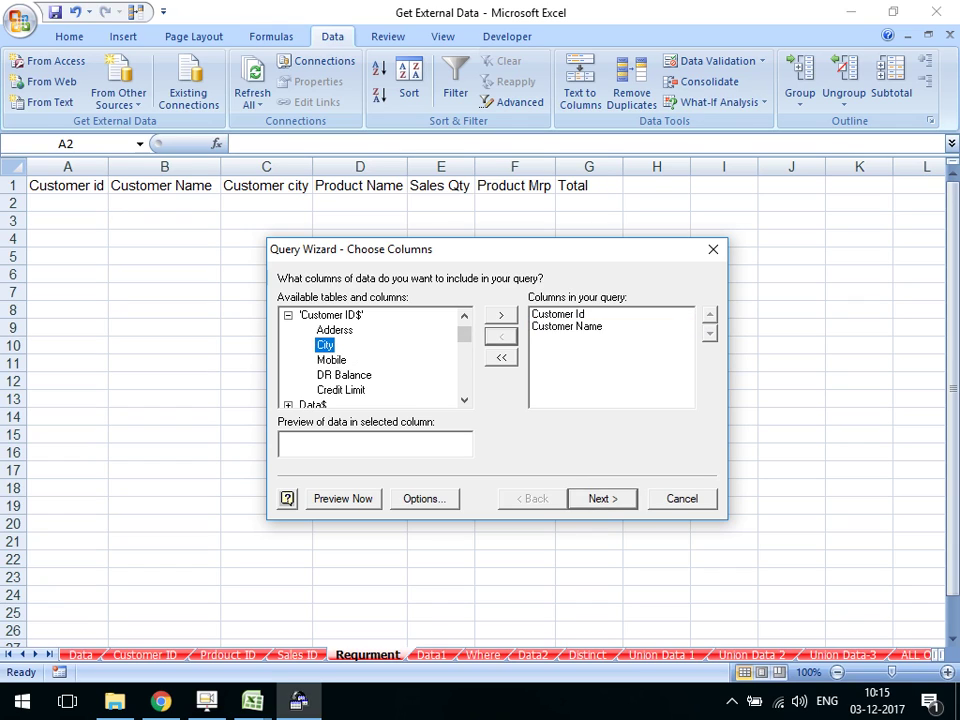
left_click(501, 314)
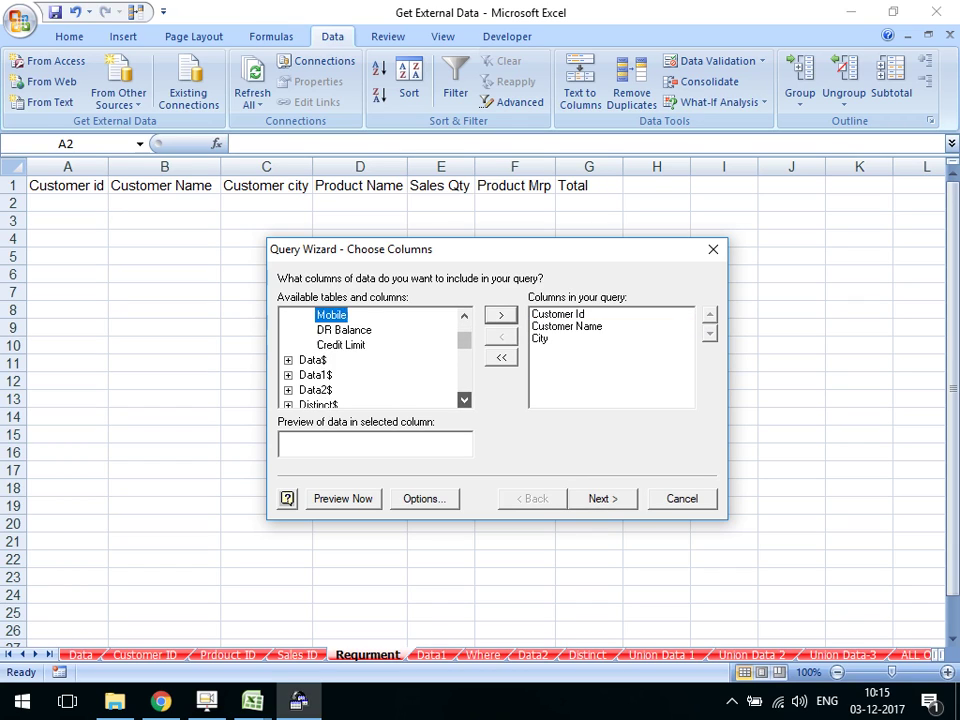
Add Product Name, QTY and MRP to the query columns and continue
scroll(375, 357, "down", 3)
left_click(348, 359)
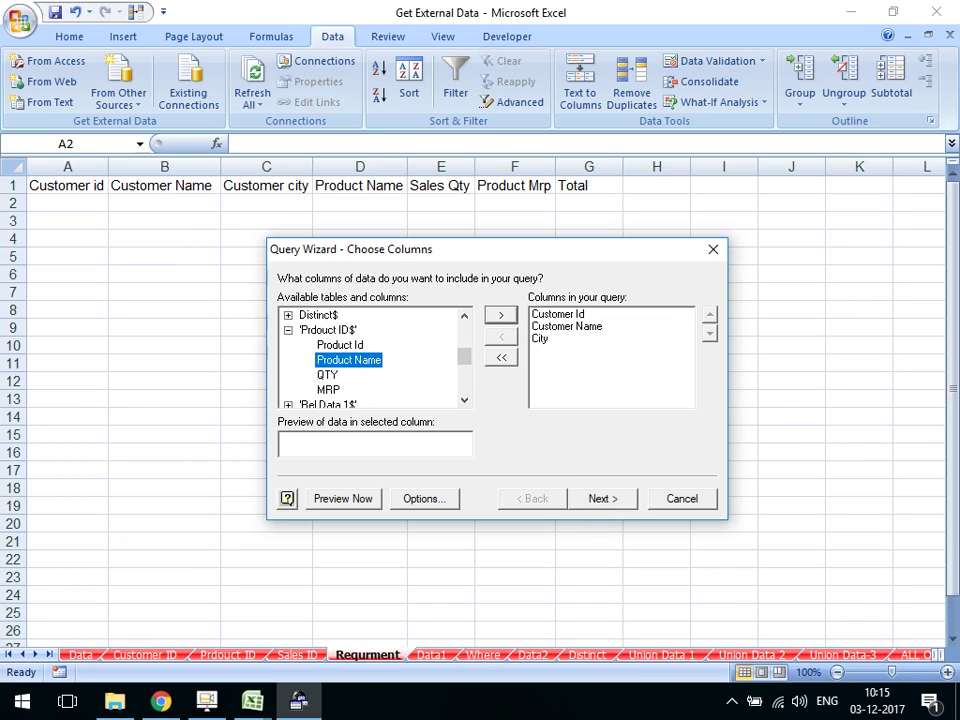
left_click(501, 314)
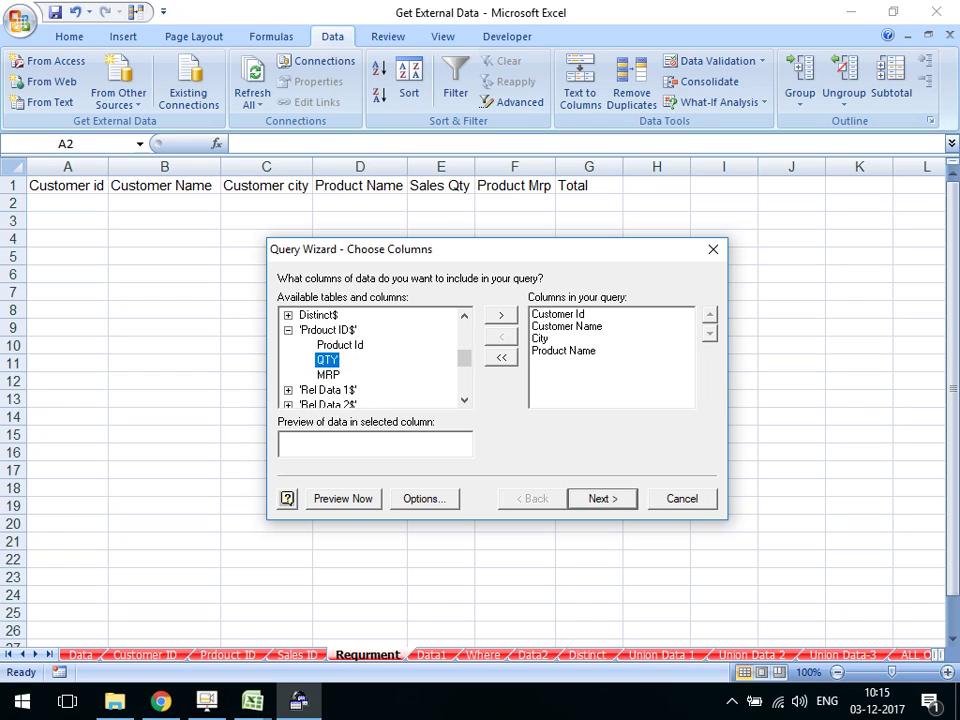
scroll(375, 357, "down", 1)
scroll(375, 357, "down", 3)
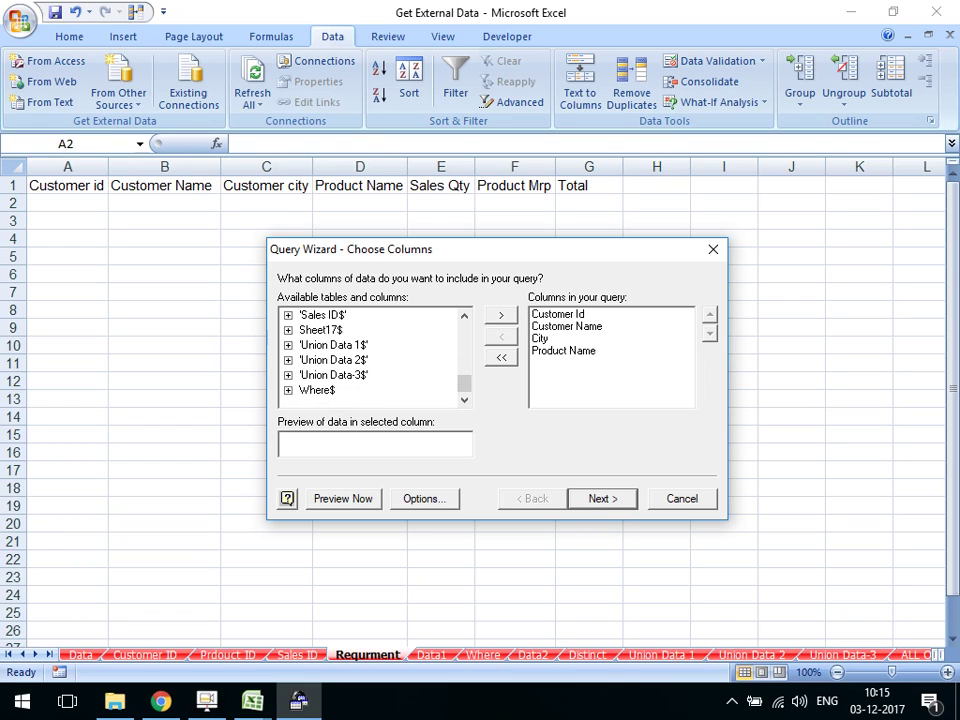
left_click(288, 314)
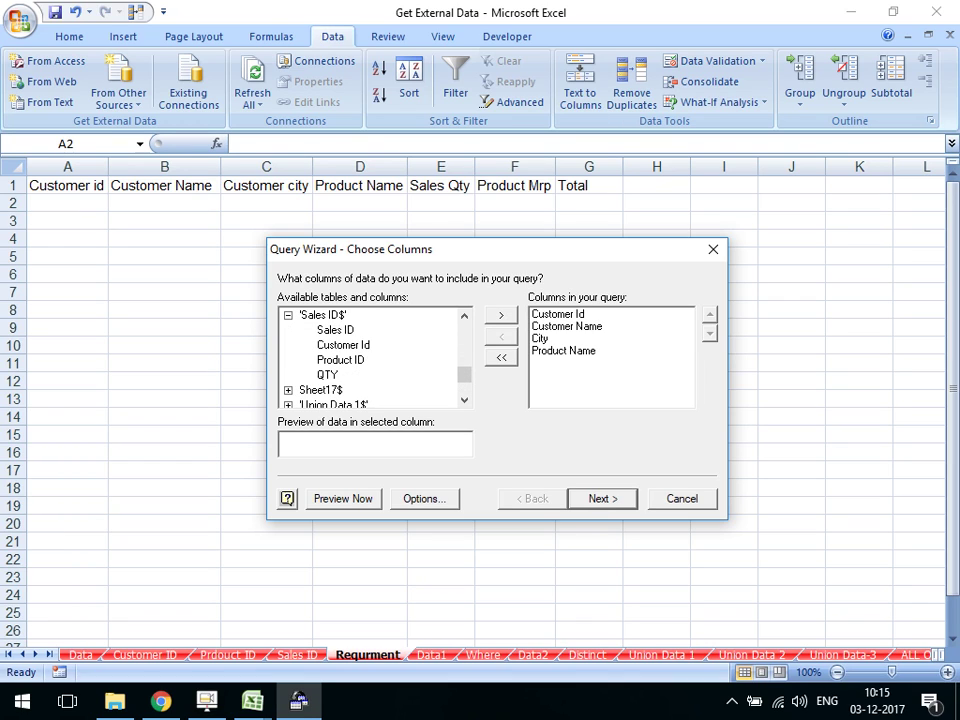
double_click(327, 374)
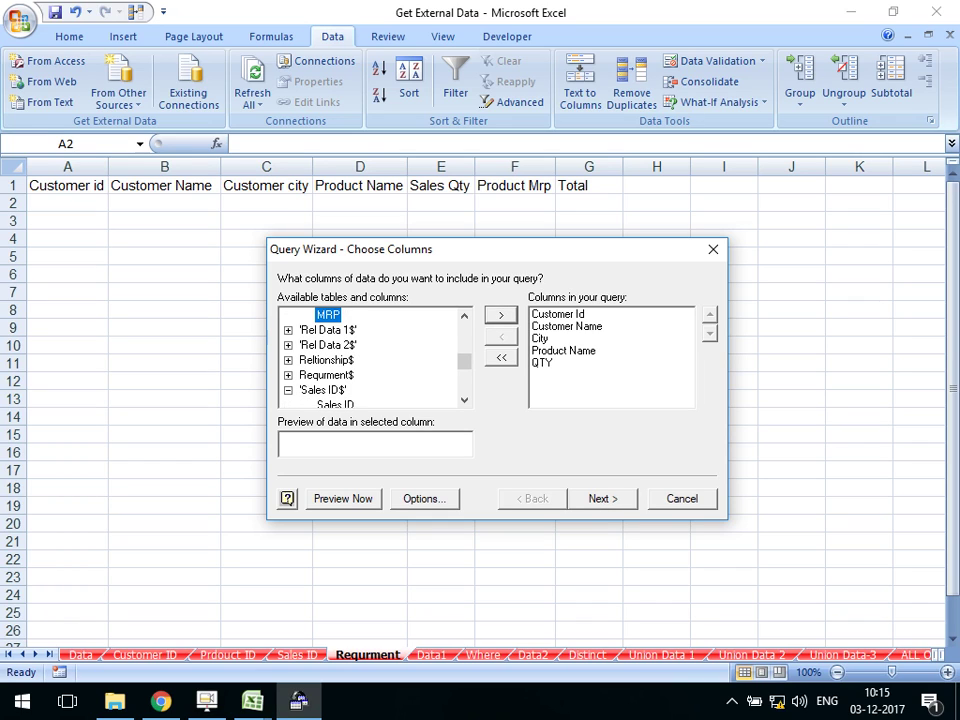
scroll(370, 357, "up", 2)
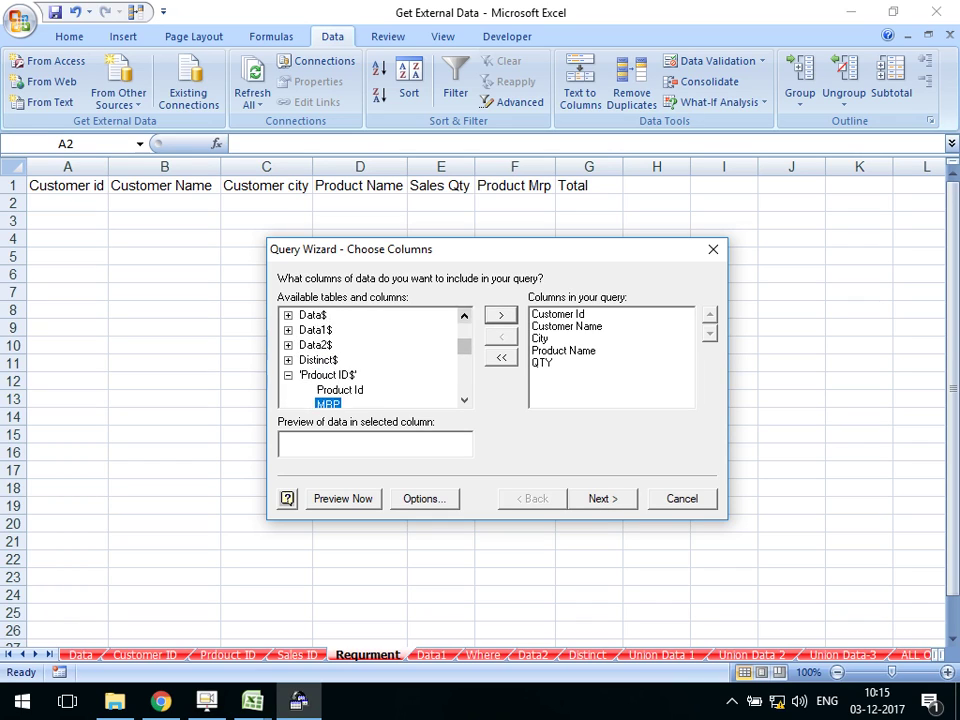
scroll(375, 357, "up", 1)
scroll(375, 357, "down", 2)
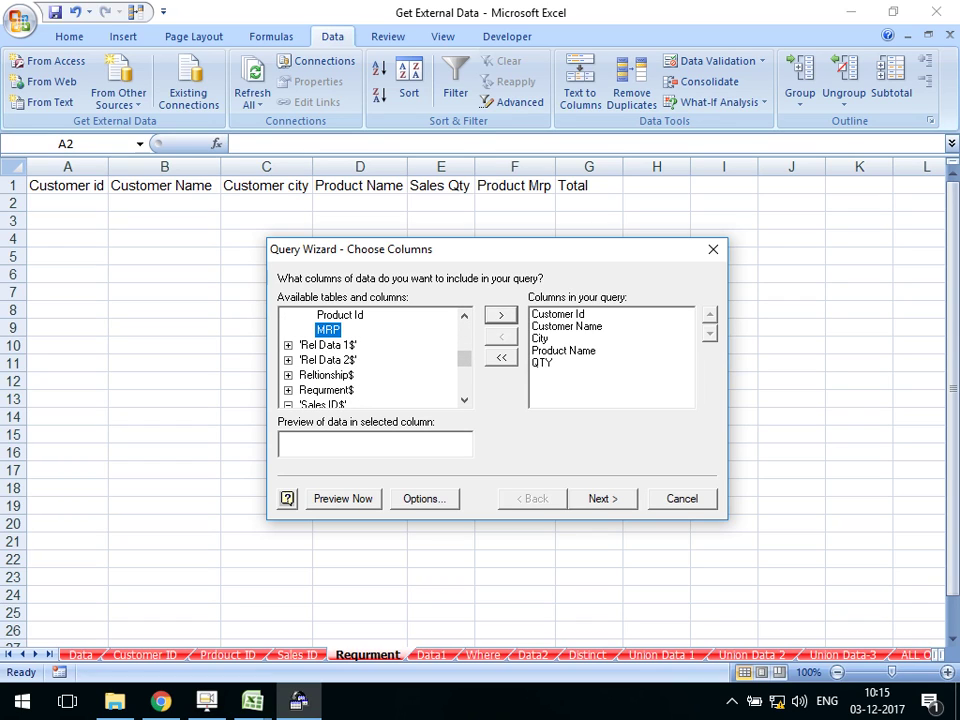
double_click(328, 329)
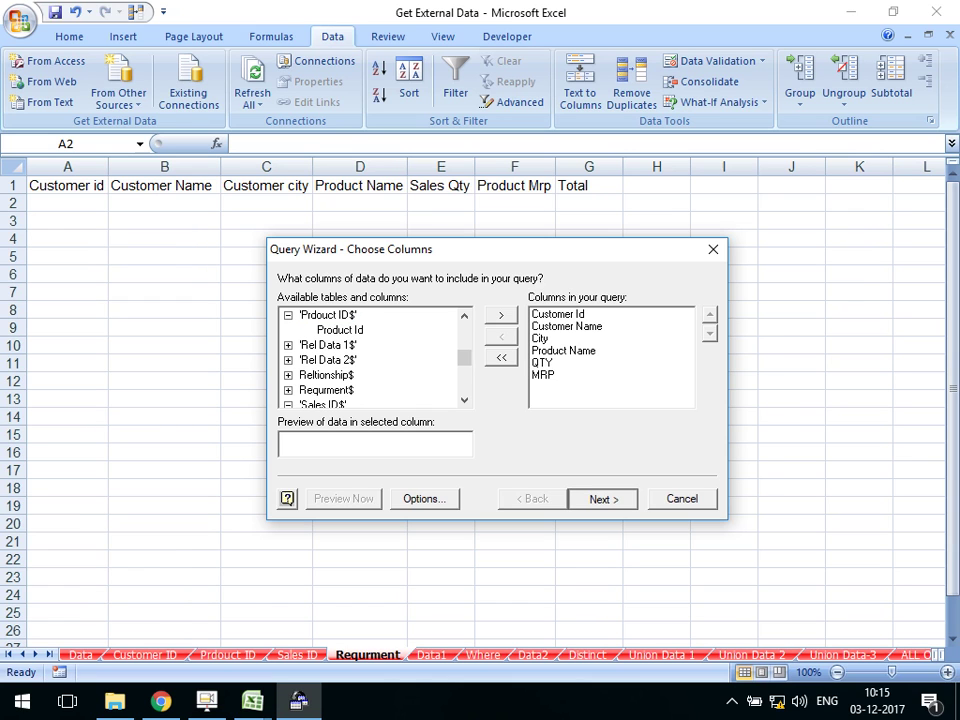
key("Return")
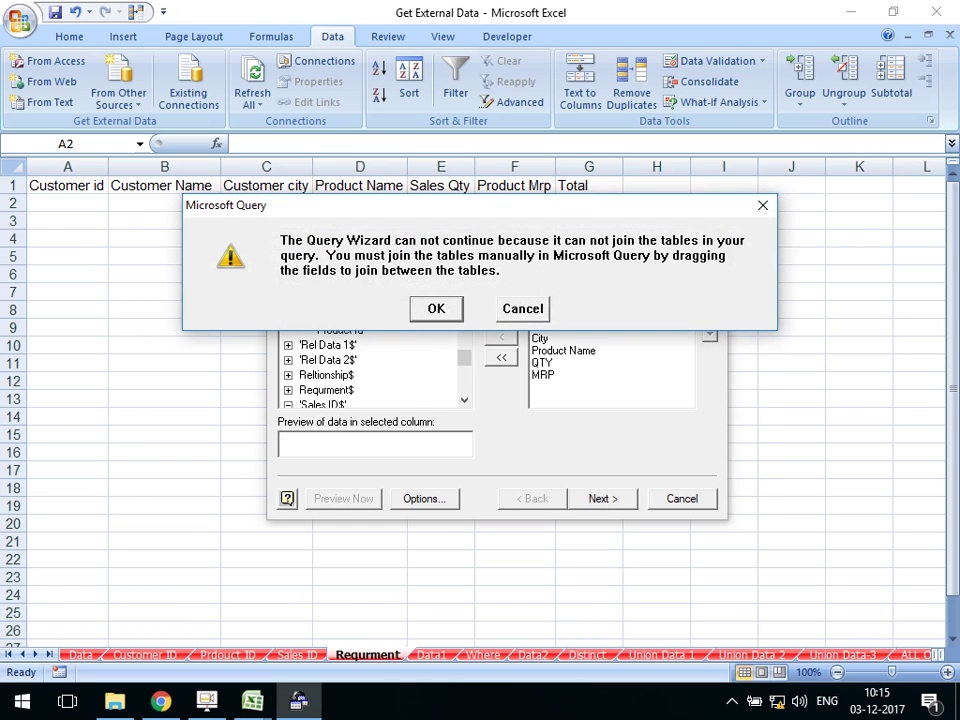
Accept the manual-join warning, then move and widen the Customer ID$ and Prdouct ID$ boxes apart
key("Return")
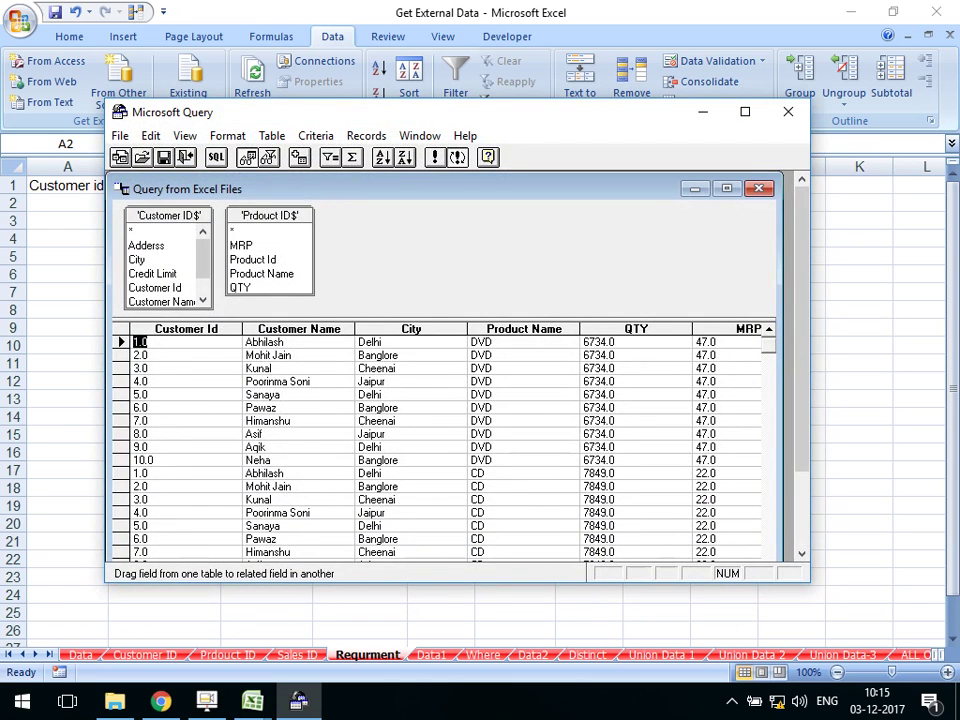
left_click_drag(269, 215, 423, 243)
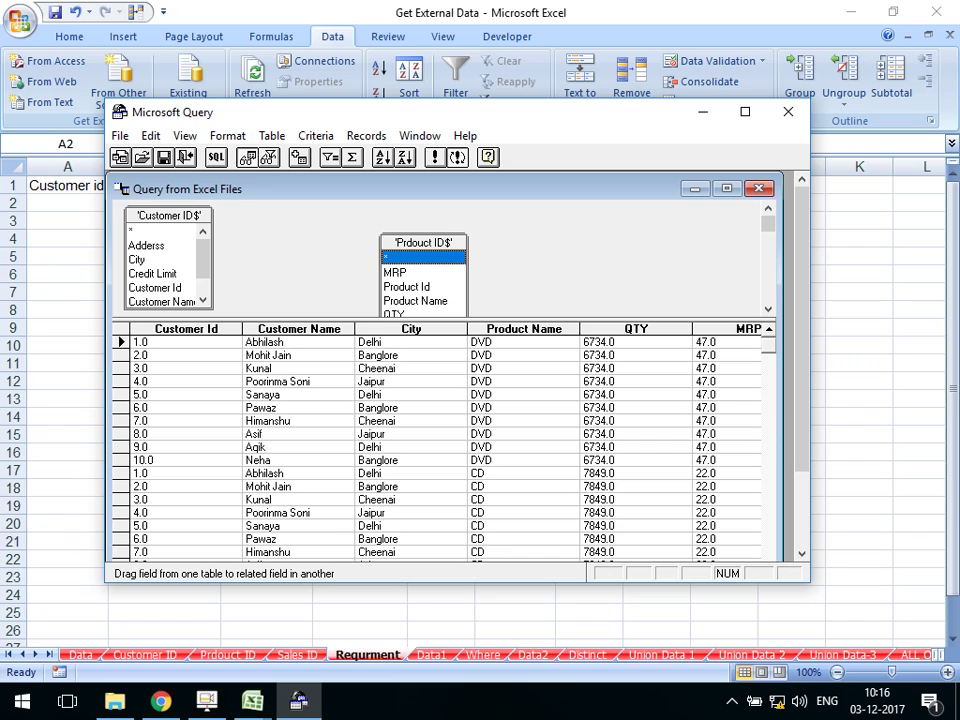
left_click_drag(423, 242, 344, 227)
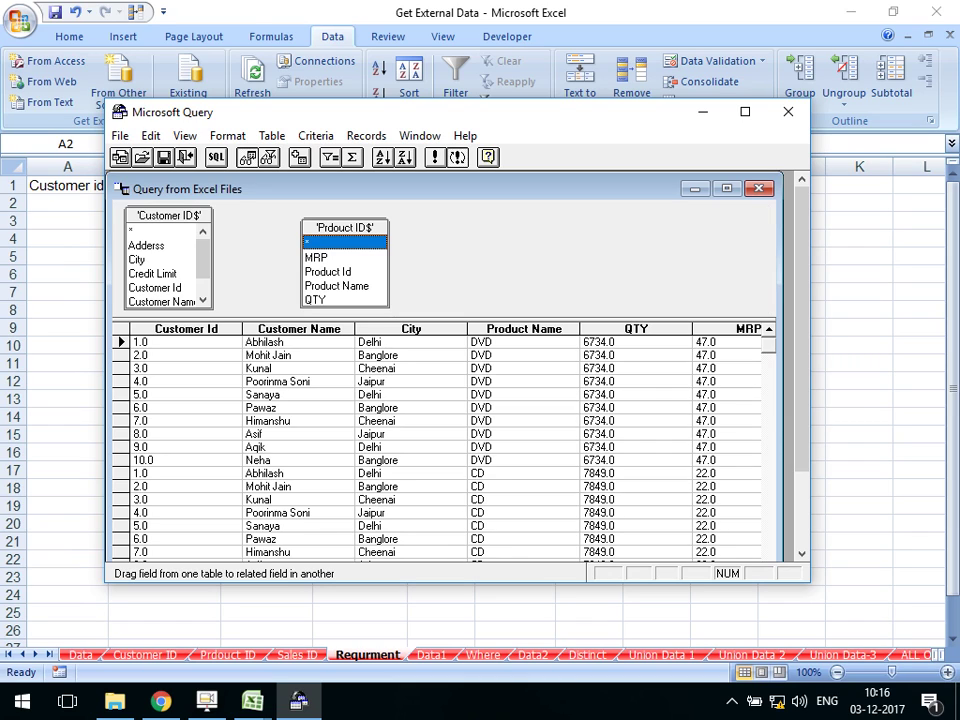
mouse_move(168, 215)
left_mouse_down()
mouse_move(488, 221)
mouse_move(434, 255)
mouse_move(445, 219)
mouse_move(356, 239)
mouse_move(345, 229)
left_mouse_up()
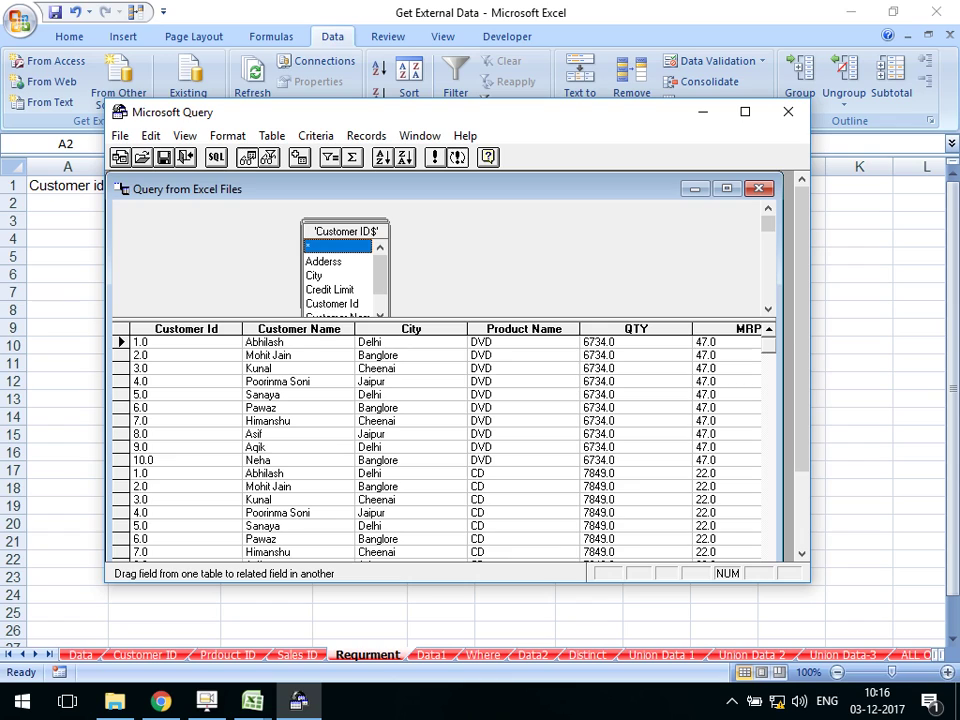
left_click_drag(345, 231, 265, 232)
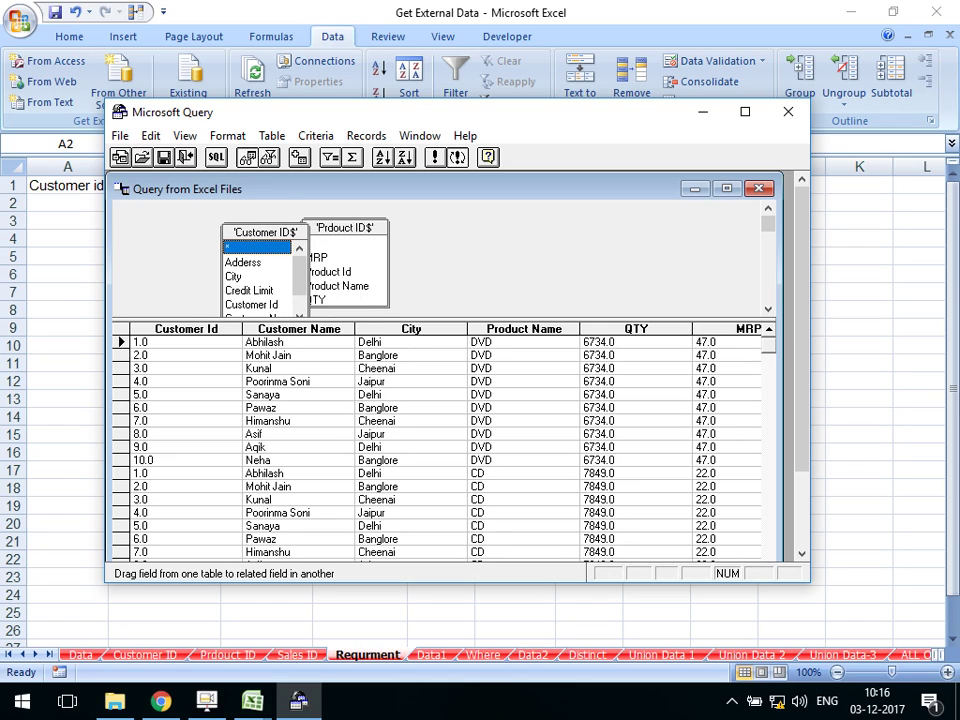
left_click_drag(222, 270, 146, 270)
mouse_move(220, 224)
left_mouse_down()
mouse_move(190, 224)
mouse_move(208, 211)
left_mouse_up()
left_click(330, 242)
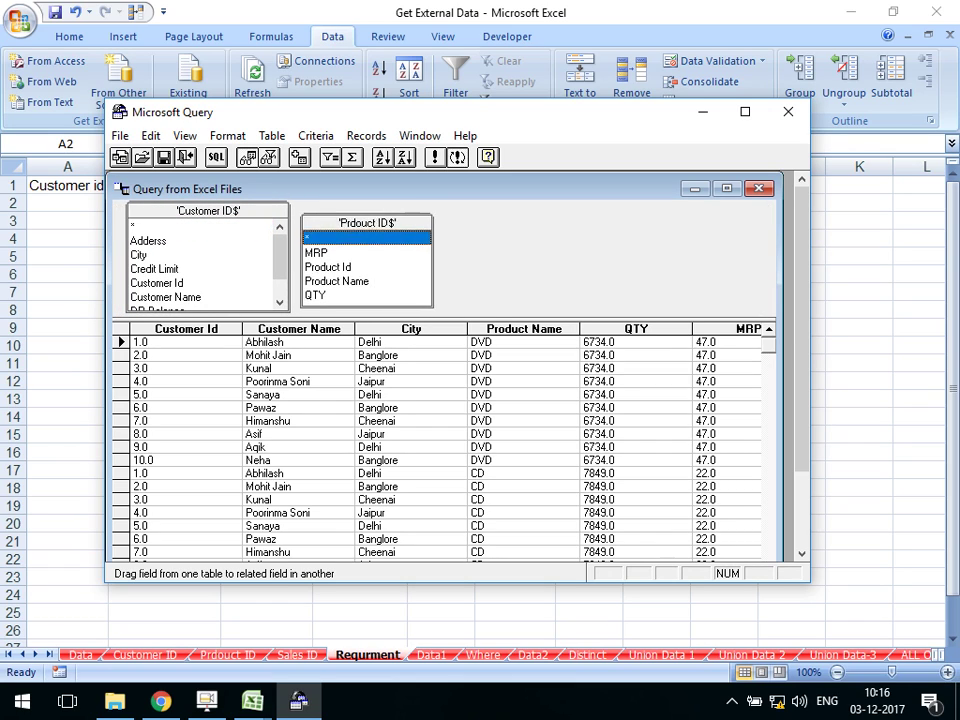
left_click_drag(388, 219, 538, 205)
left_click_drag(419, 214, 501, 214)
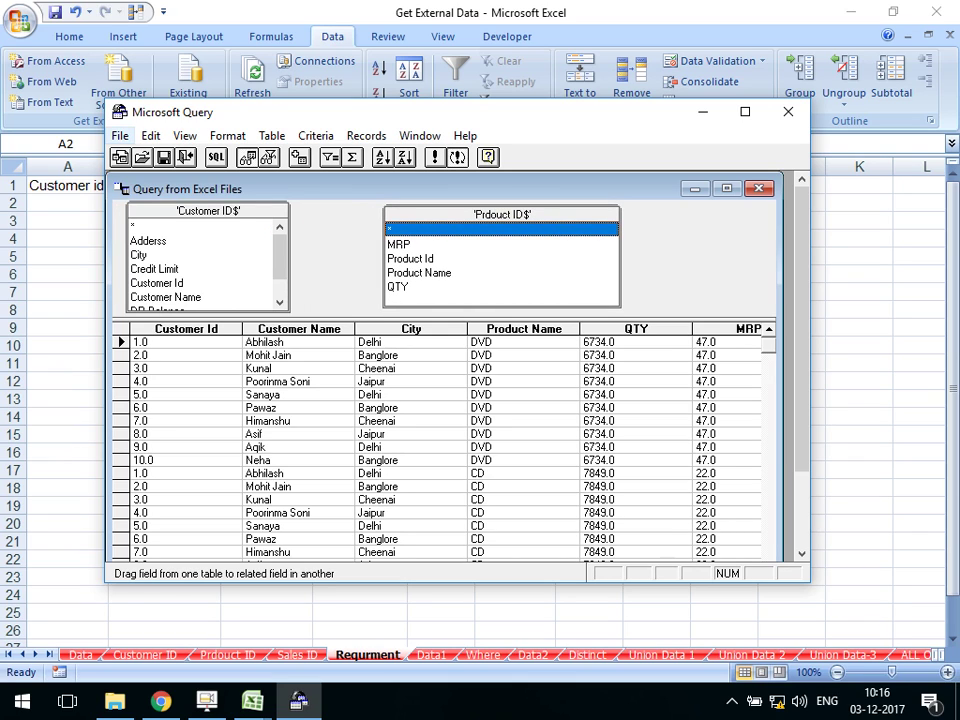
left_click(119, 135)
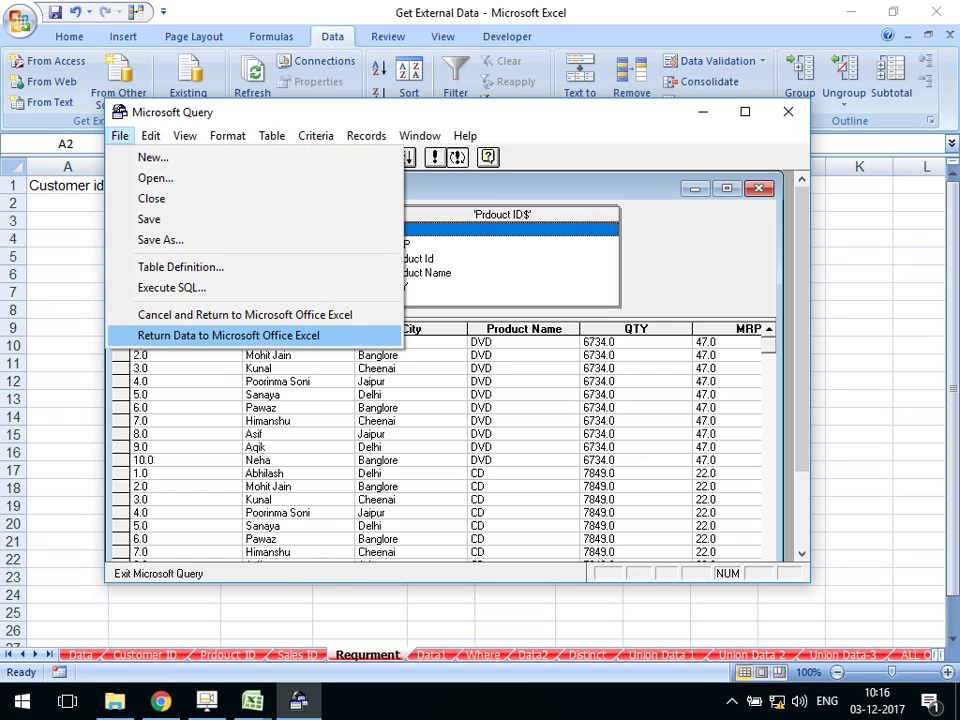
Return the query data to Excel as a Table at existing worksheet cell $A$2
left_click(230, 335)
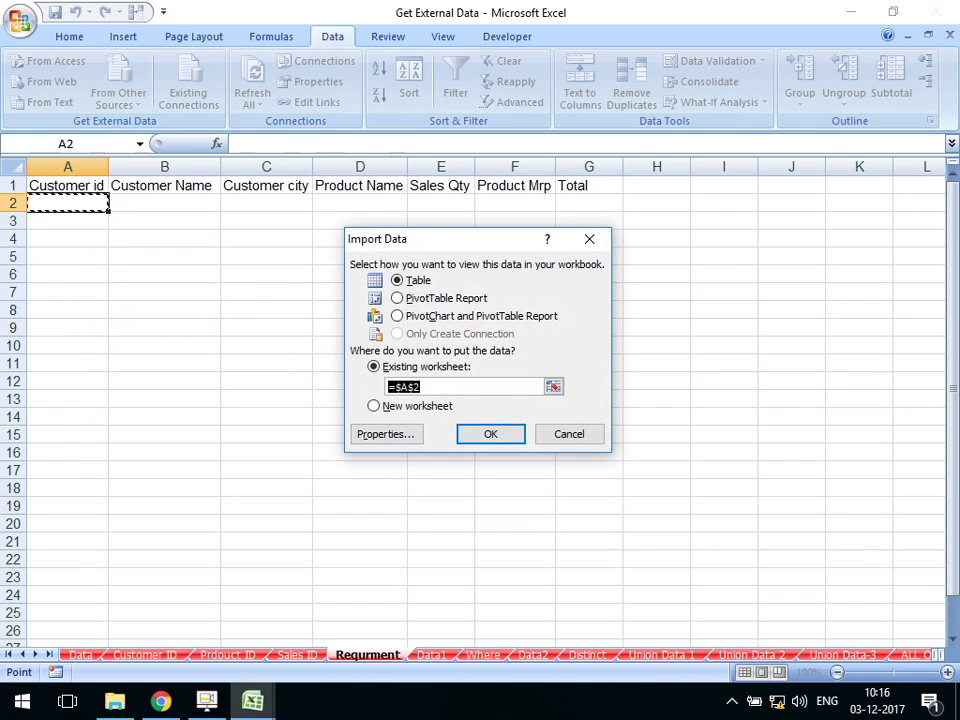
key("Tab")
key("Return")
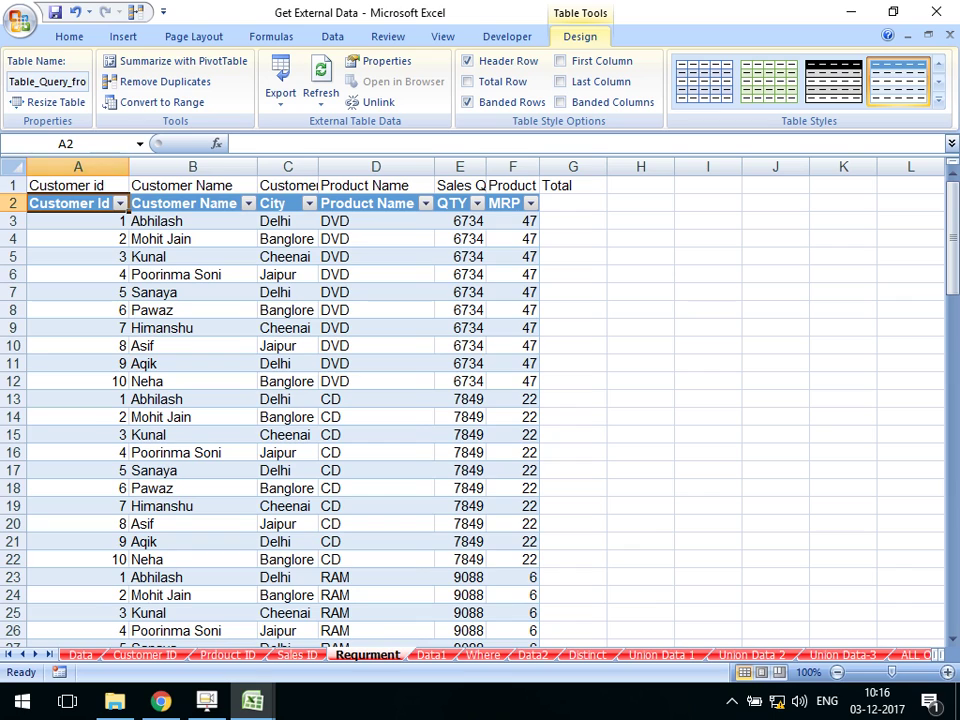
Delete old header row 1 so imported headers sit in row 1, then view Sales ID
left_click(13, 185)
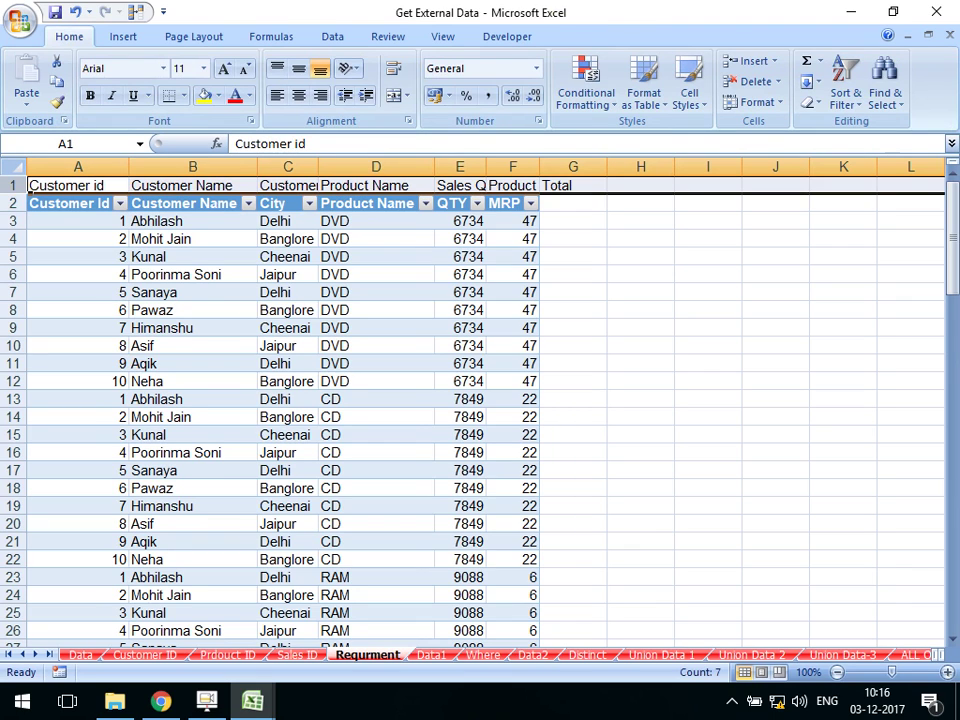
key("ctrl+minus")
left_click(78, 203)
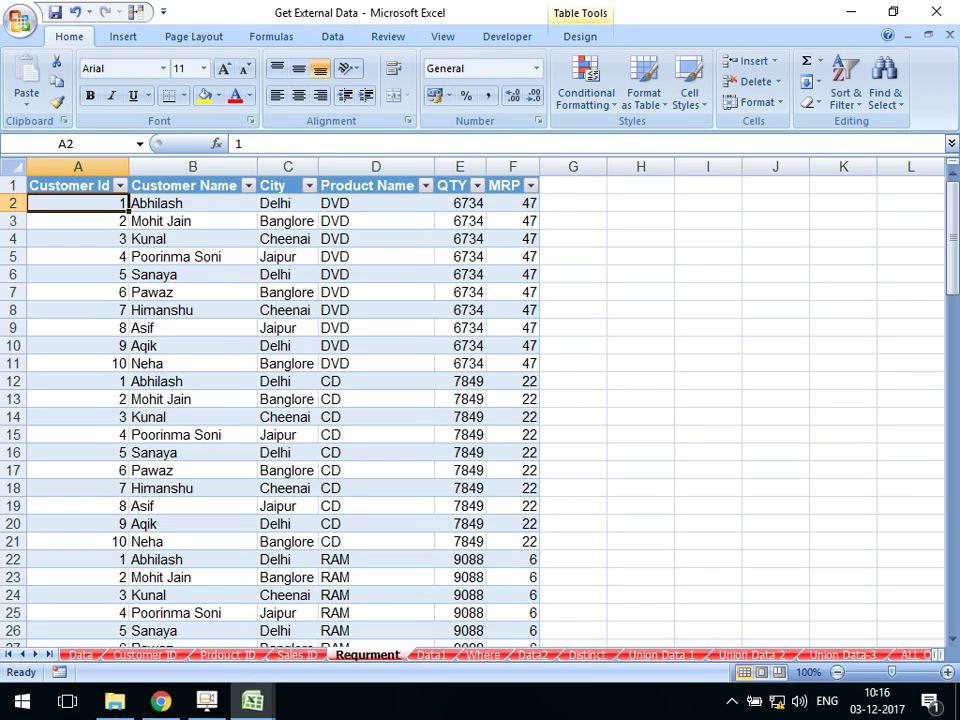
left_click(332, 36)
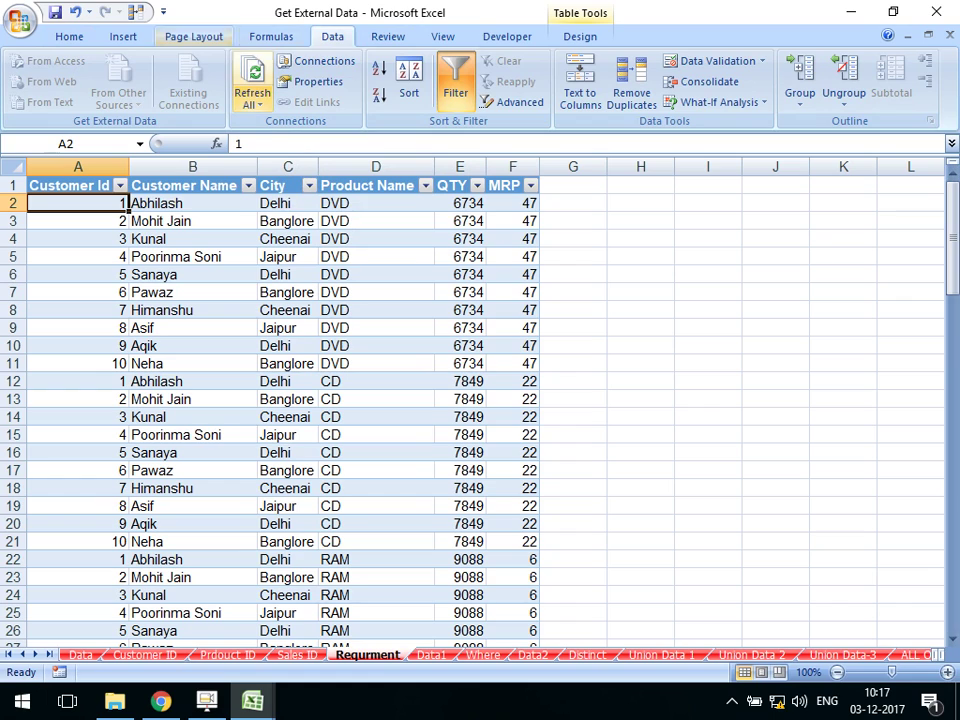
left_click(460, 203)
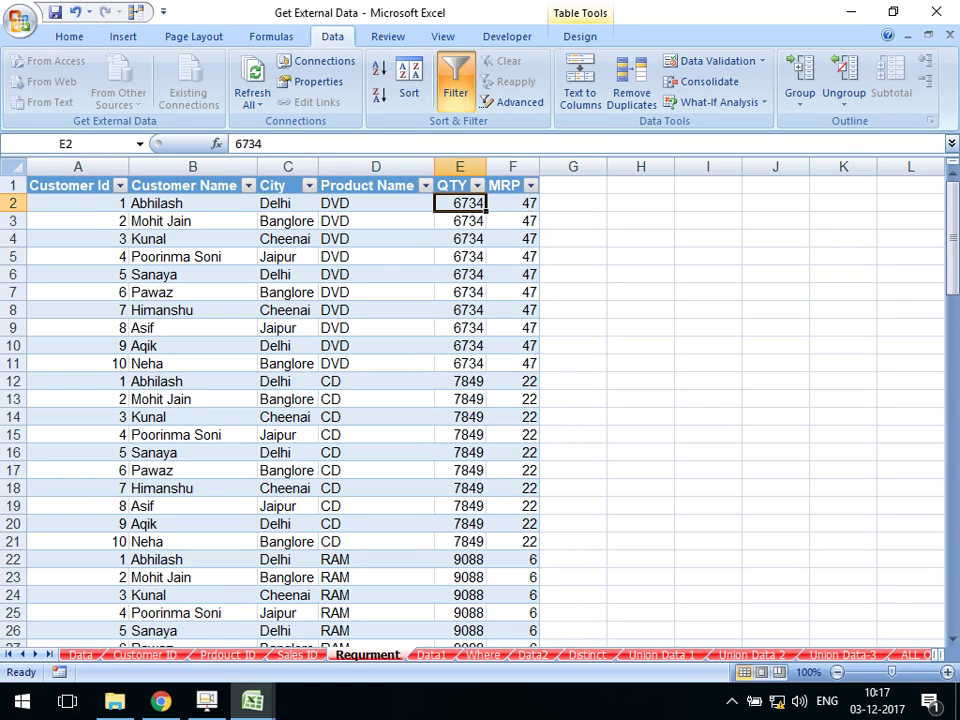
left_click(297, 655)
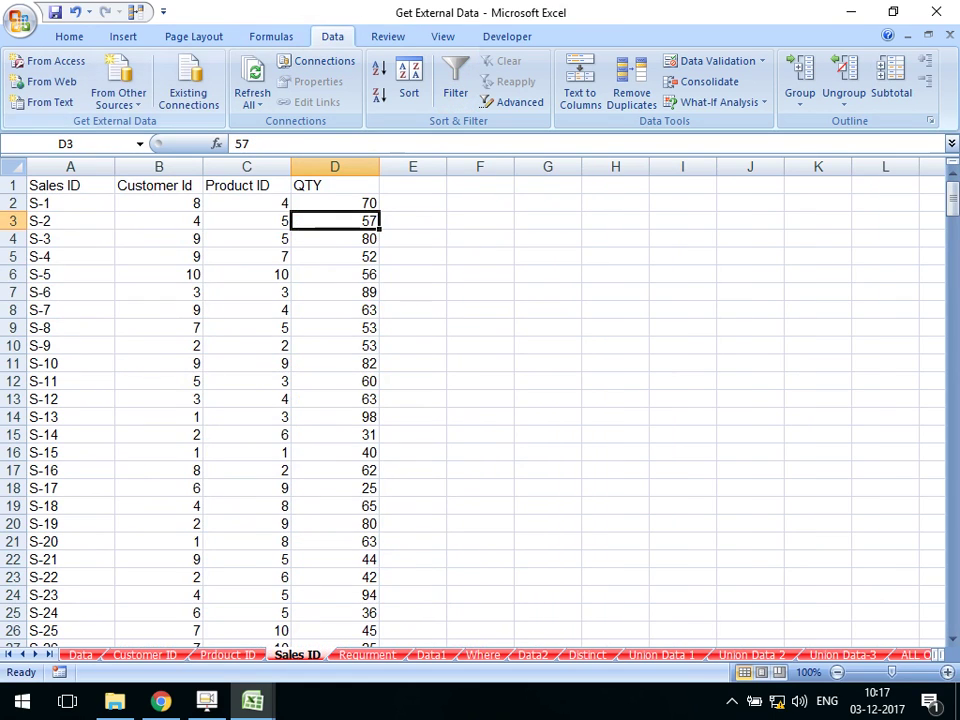
Select the whole Requrment sheet and delete the unjoined imported table
left_click_drag(158, 452, 615, 452)
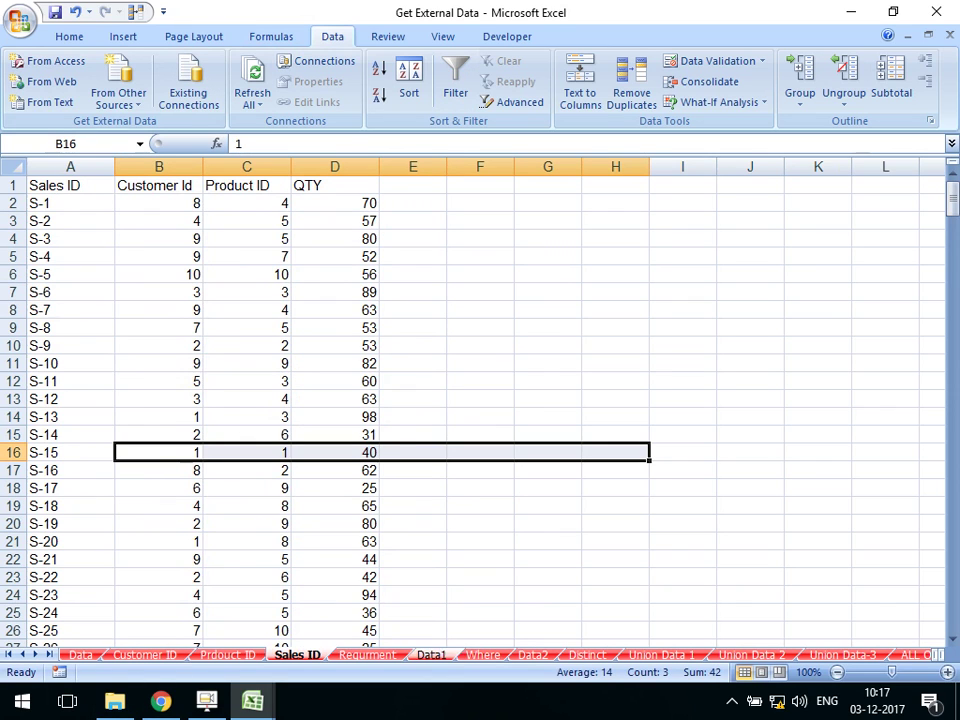
left_click(367, 655)
left_click(376, 239)
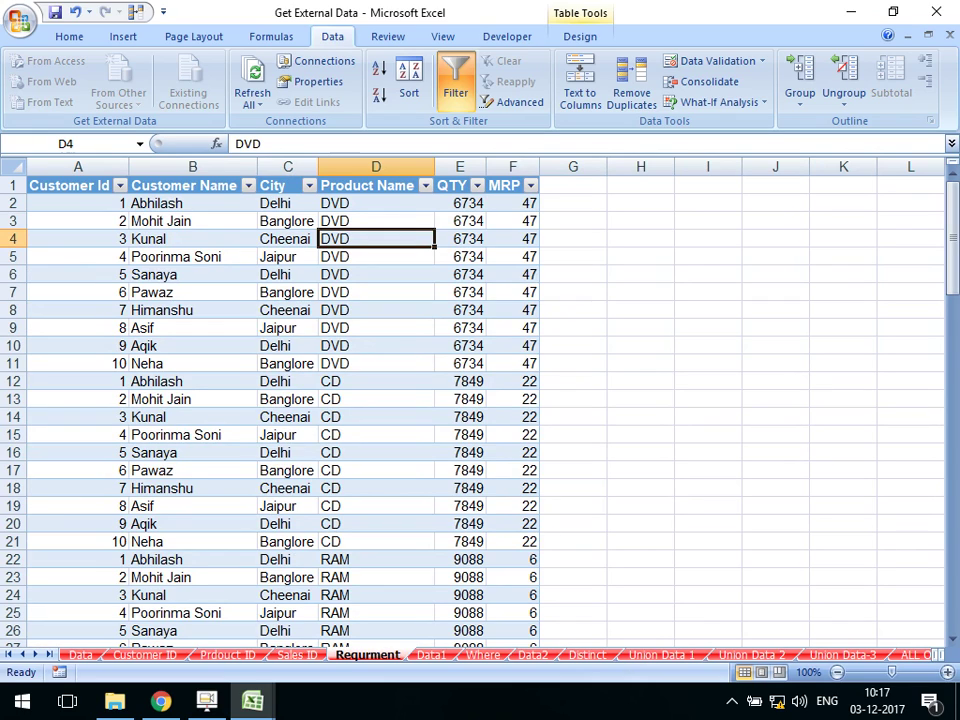
left_click(460, 203)
left_click(10, 166)
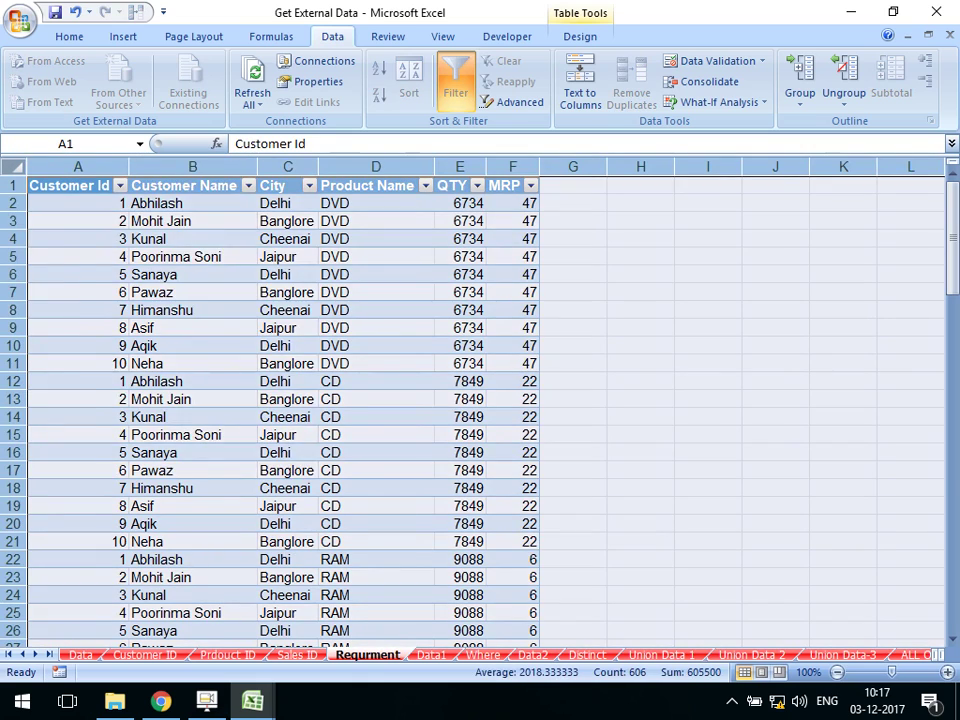
right_click(90, 240)
left_click(140, 358)
left_click(128, 203)
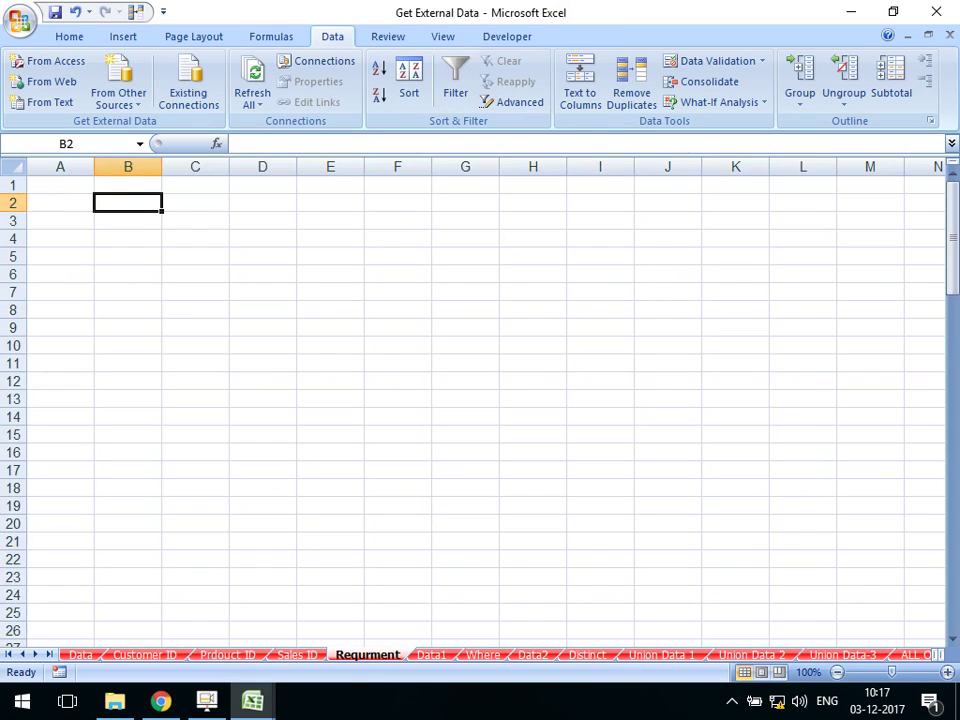
Start a Microsoft Query import with Excel Files as the source and drive f: selected
left_click(118, 92)
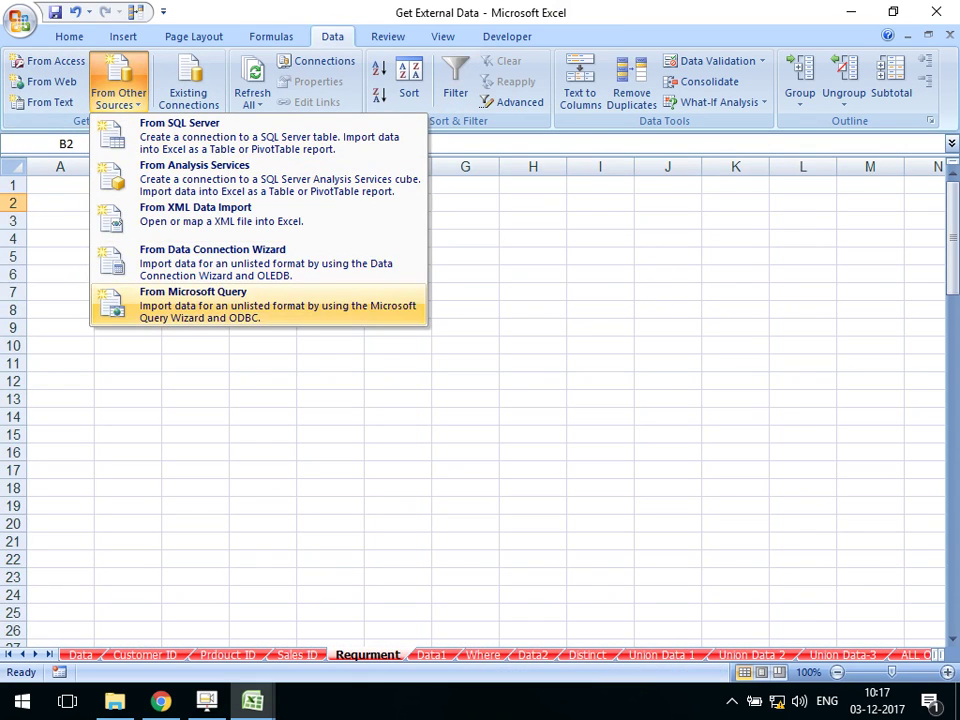
left_click(193, 300)
double_click(317, 326)
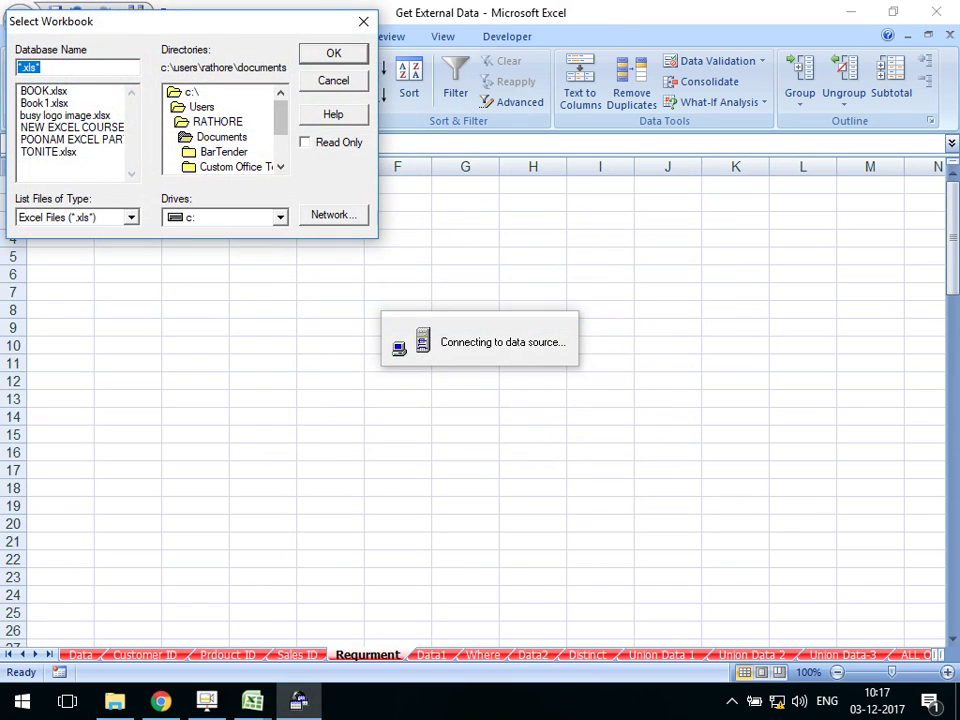
key("alt+Down")
key("Down")
key("Down")
key("Return")
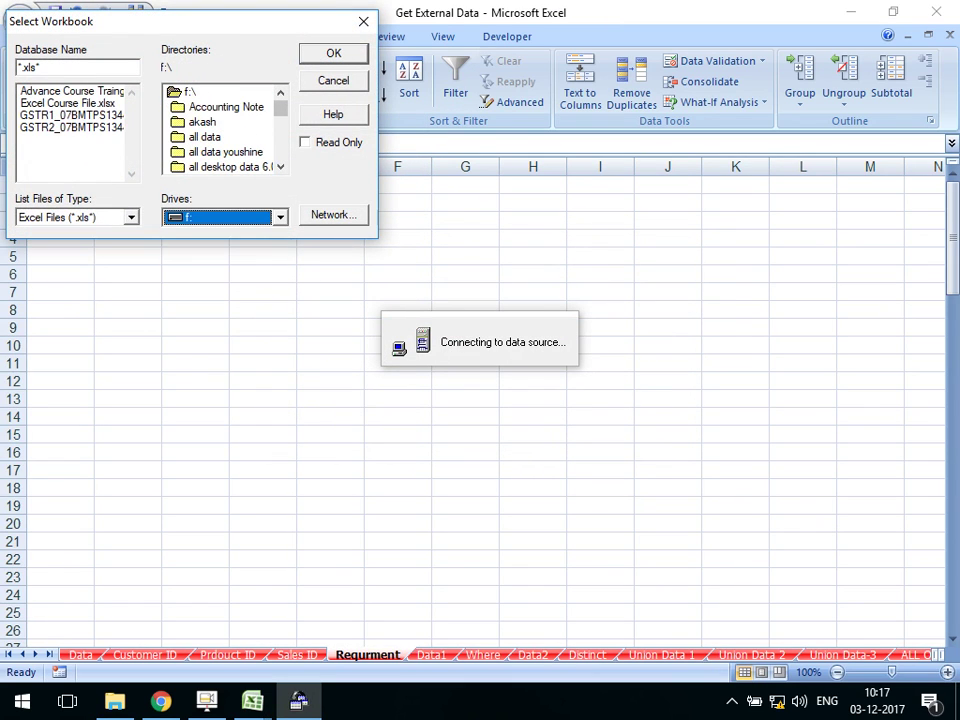
Browse to Excel Course File\Normal Excel File\Data and open the Get External Data workbook
scroll(225, 128, "down", 5)
scroll(225, 128, "up", 5)
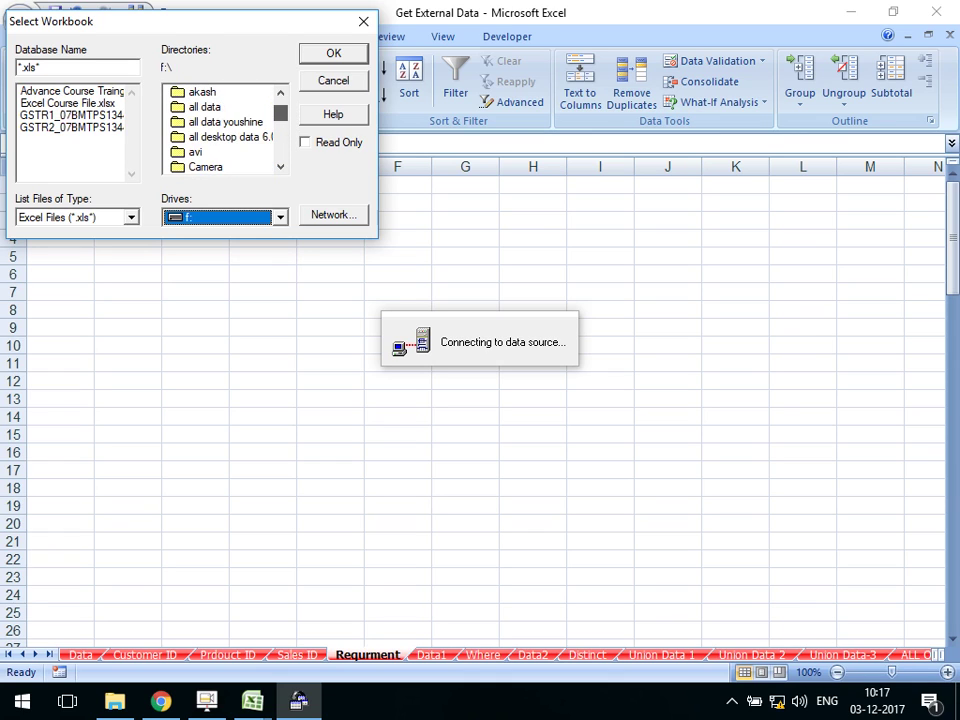
scroll(225, 128, "up", 1)
left_click(280, 166)
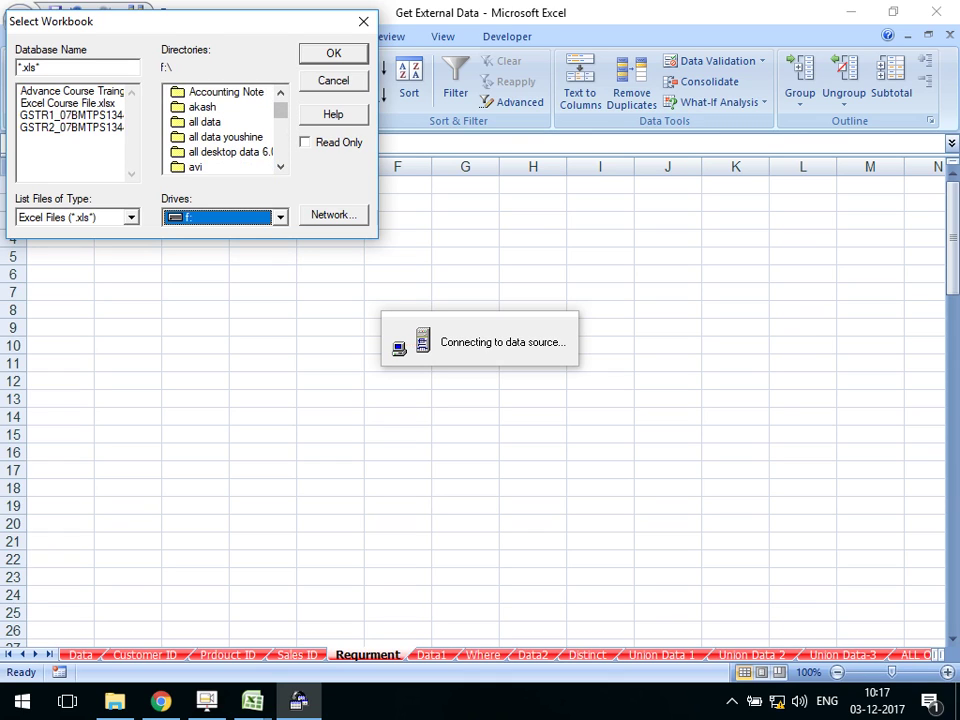
left_click(280, 166)
left_click(280, 166)
left_click(280, 166)
left_click(280, 166)
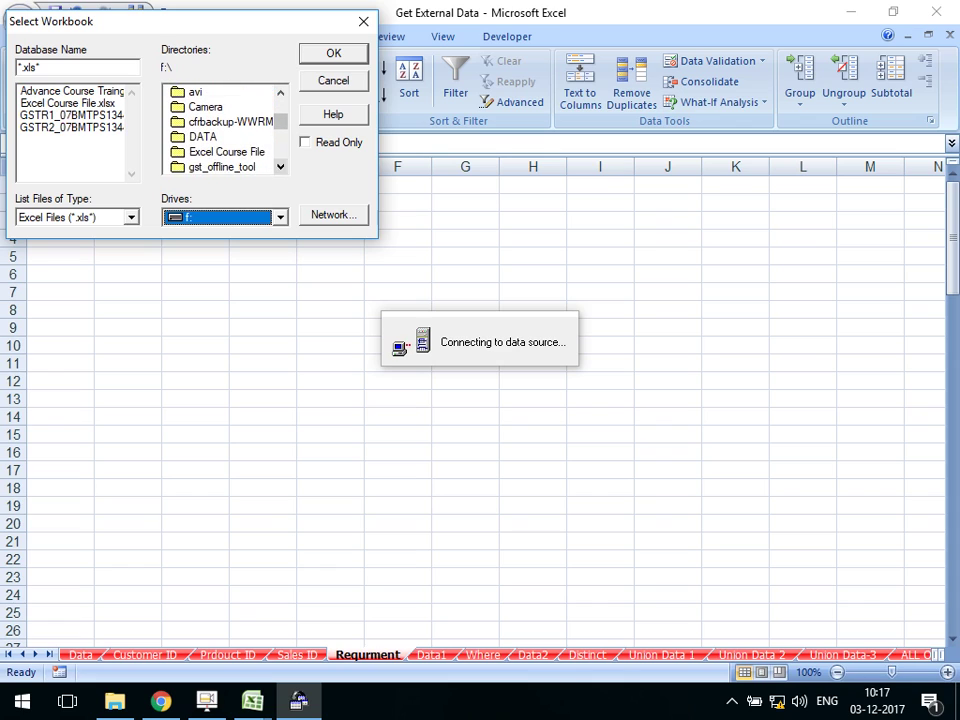
double_click(225, 150)
left_click(230, 136)
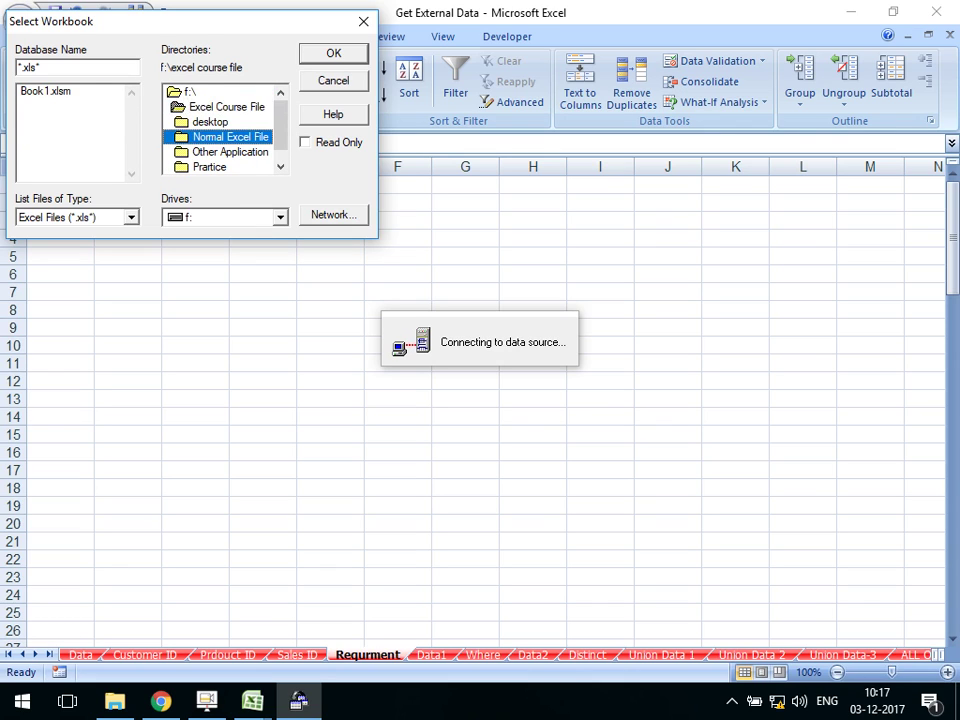
double_click(230, 136)
left_click(207, 151)
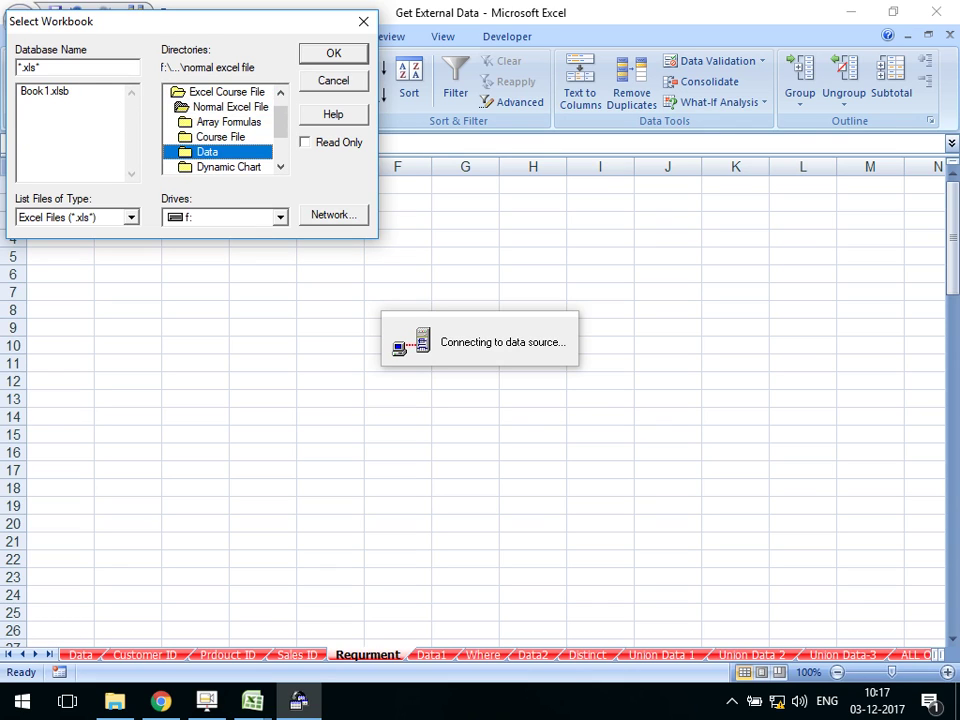
double_click(207, 151)
double_click(70, 127)
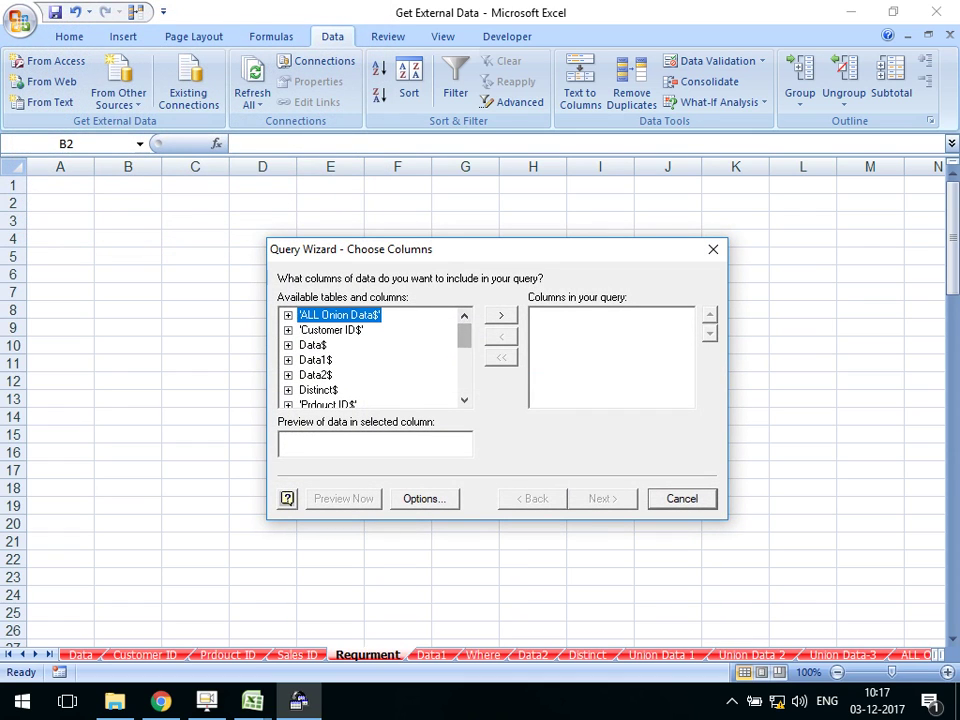
Add Customer Id, Customer Name and City from the Customer ID$ table to the query
left_click(288, 330)
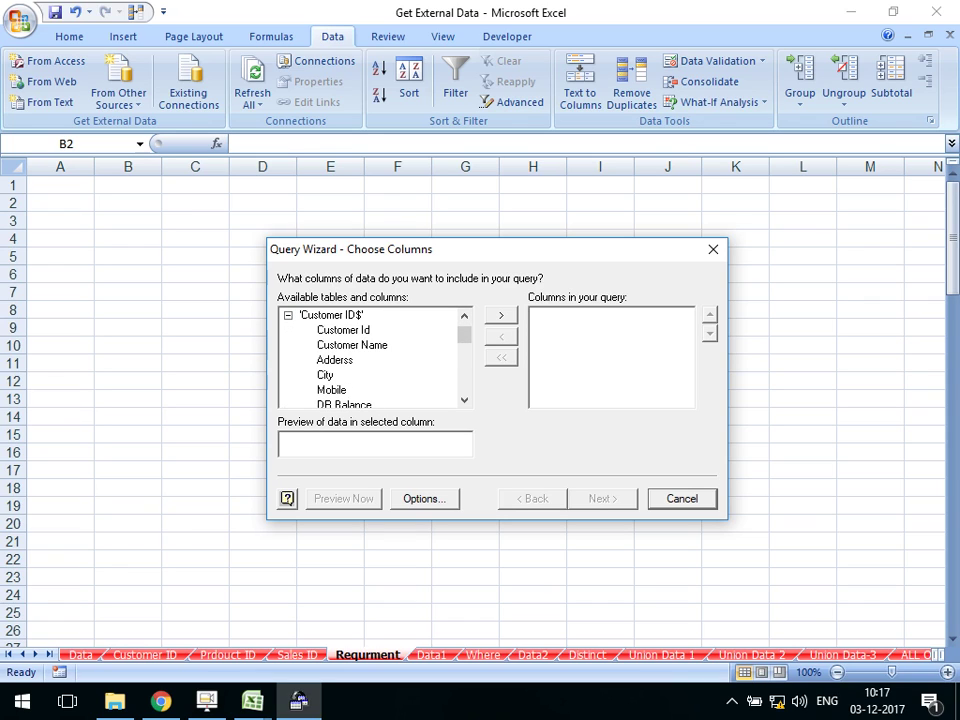
left_click(343, 329)
left_click(501, 314)
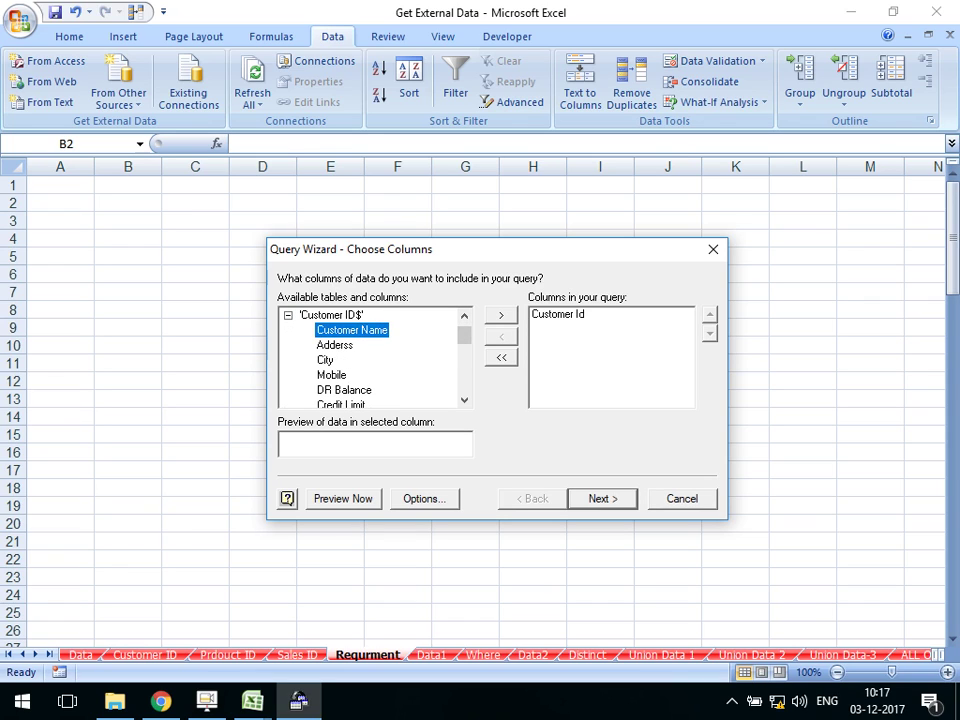
left_click(501, 314)
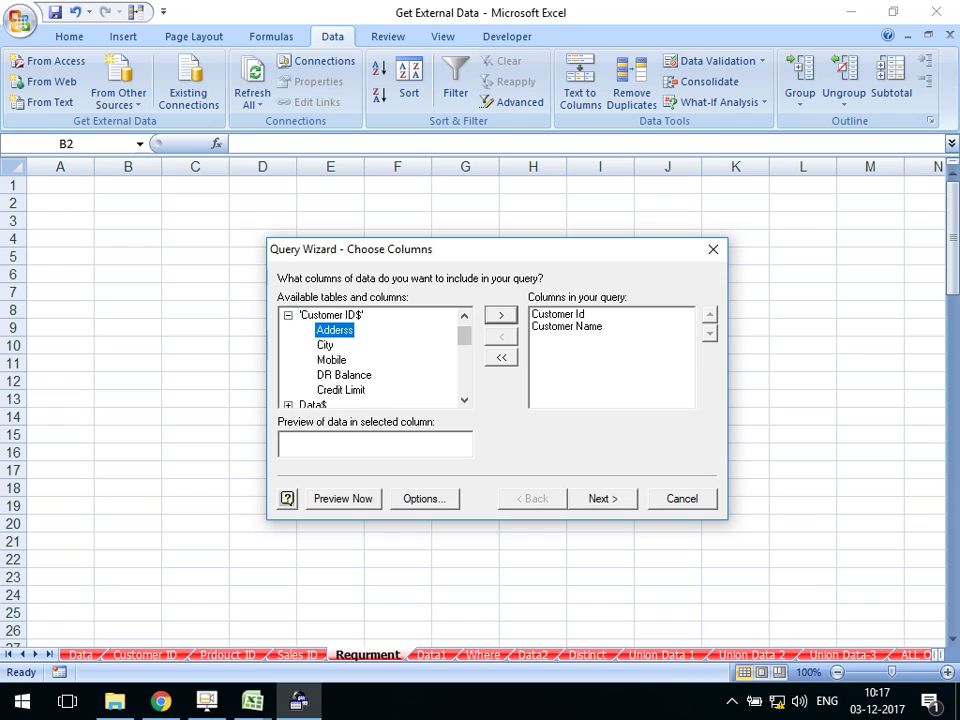
left_click(325, 344)
left_click(501, 314)
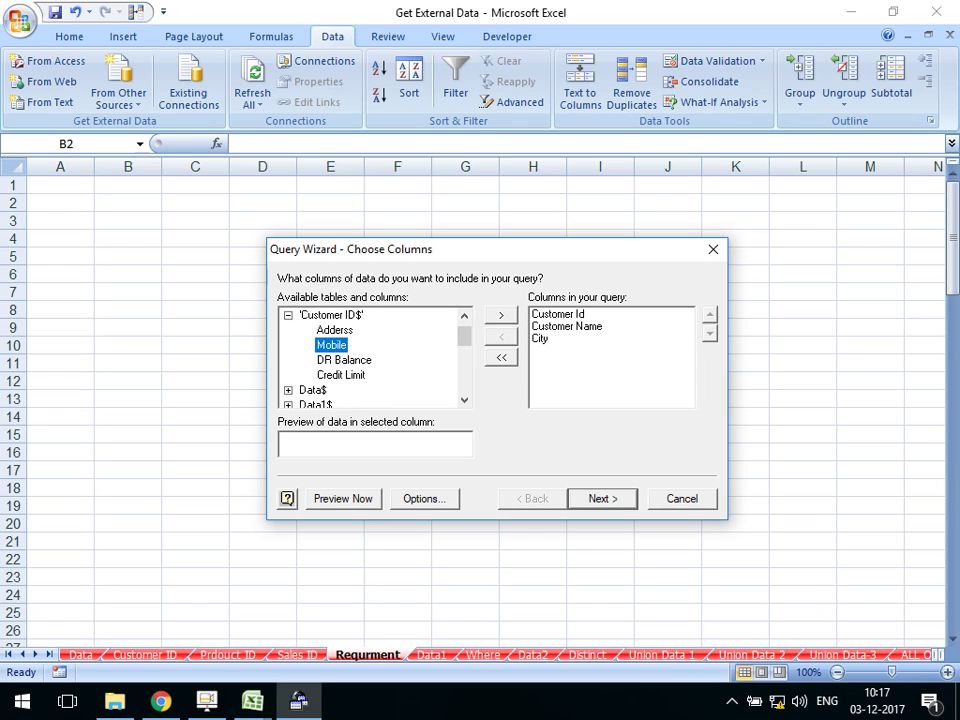
left_click(464, 399)
left_click(464, 399)
left_click(464, 399)
left_click(464, 399)
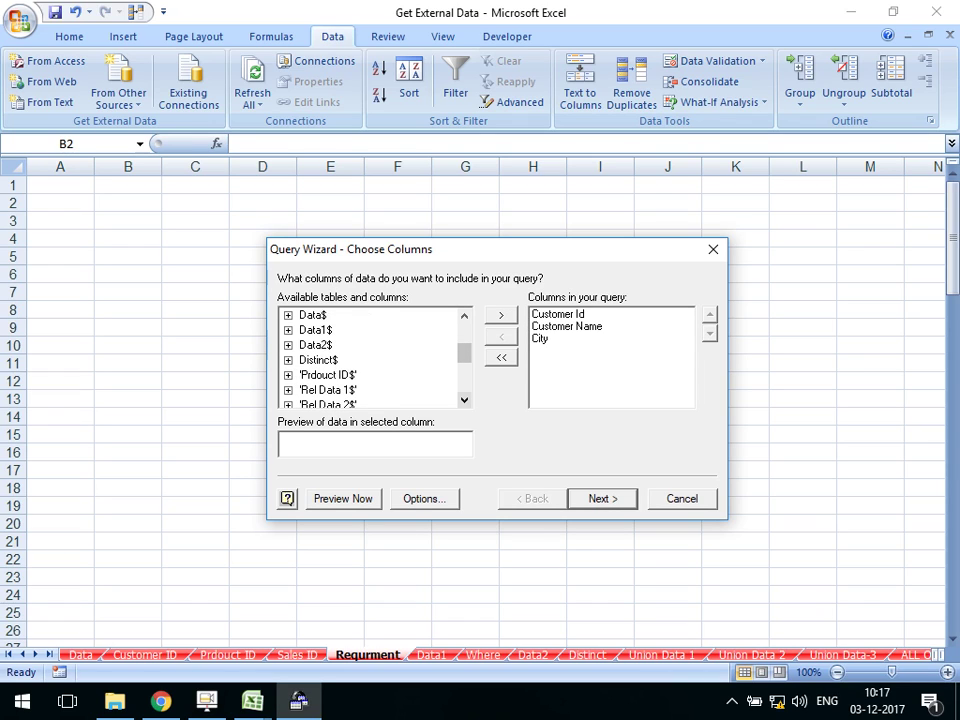
Add Product Name from the Prdouct ID$ table to the query columns
left_click(288, 374)
left_click(340, 344)
left_click(348, 359)
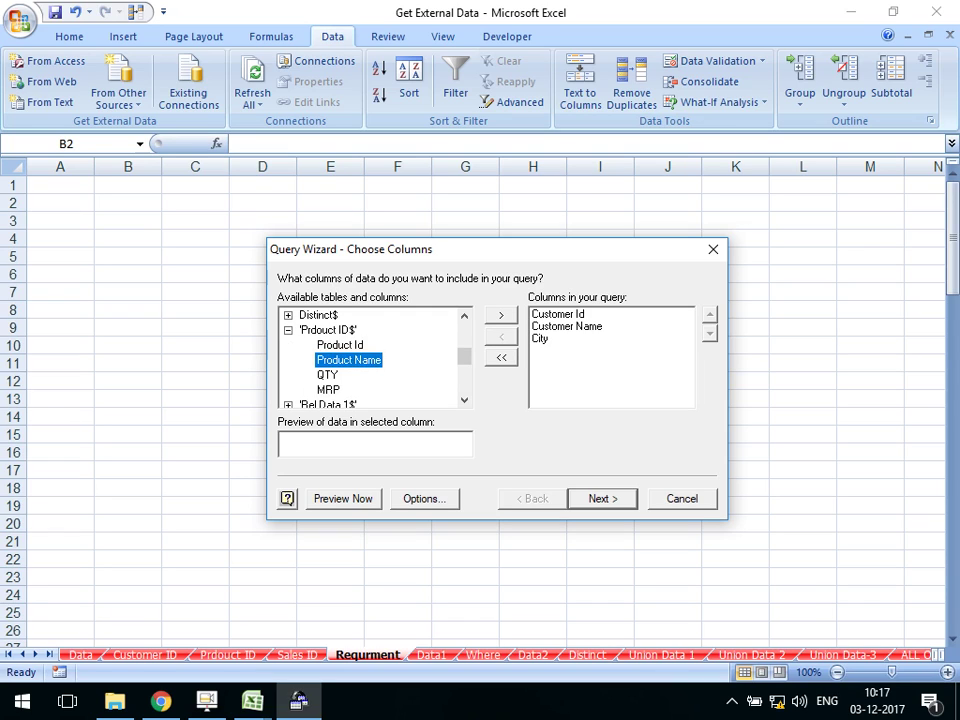
left_click(340, 344)
left_click(348, 359)
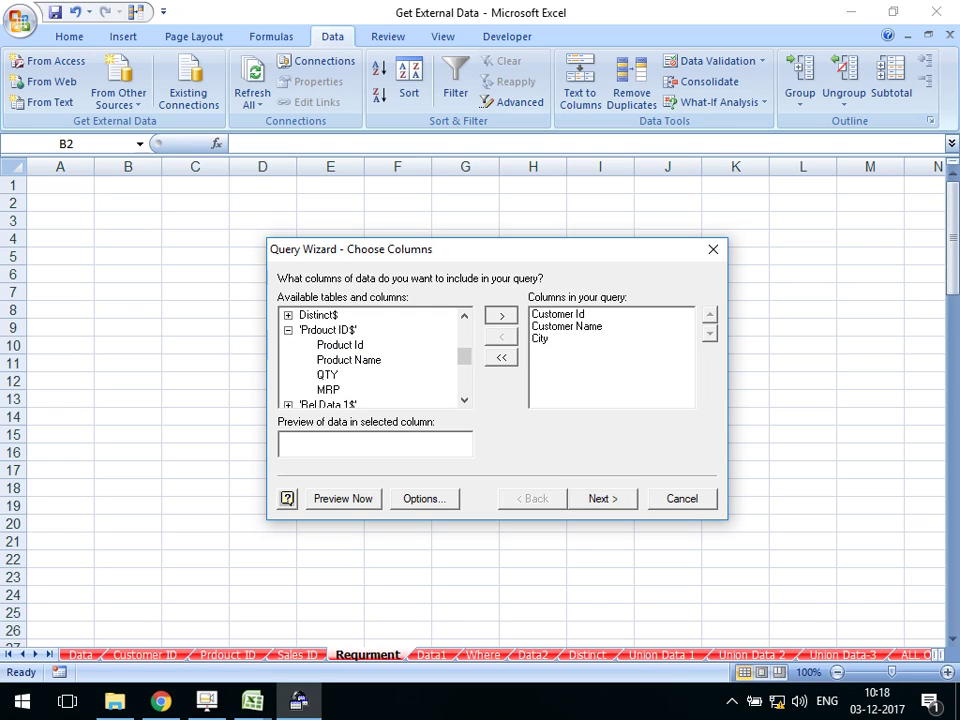
left_click(501, 314)
left_click(328, 374)
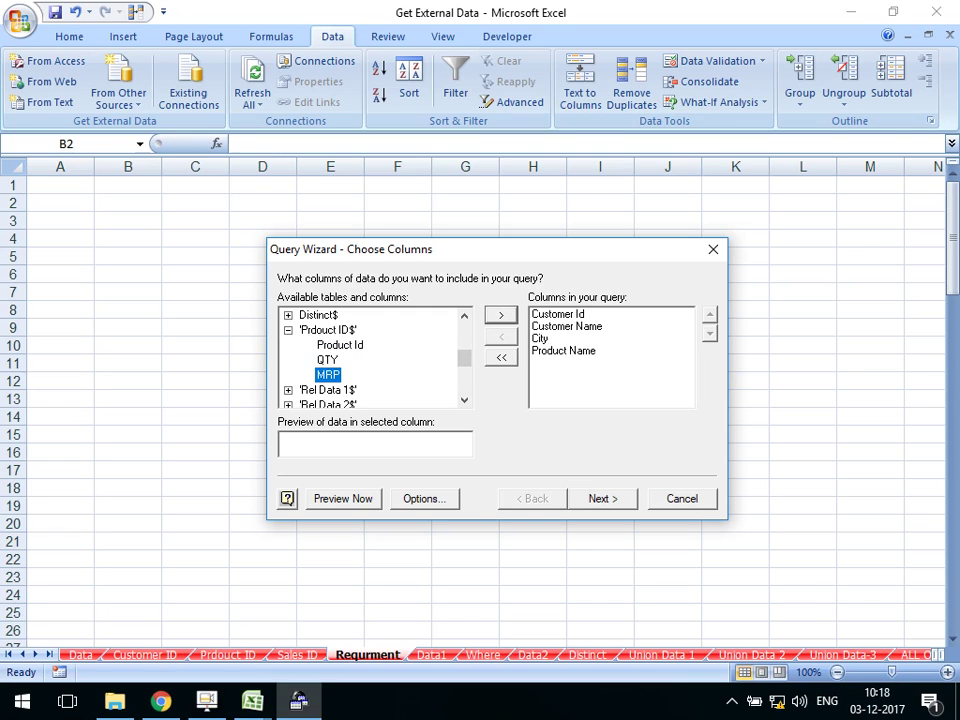
Add Sales ID and then QTY from the Sales ID$ table, reordering QTY after Sales ID
scroll(372, 358, "down", 1)
scroll(372, 358, "down", 1)
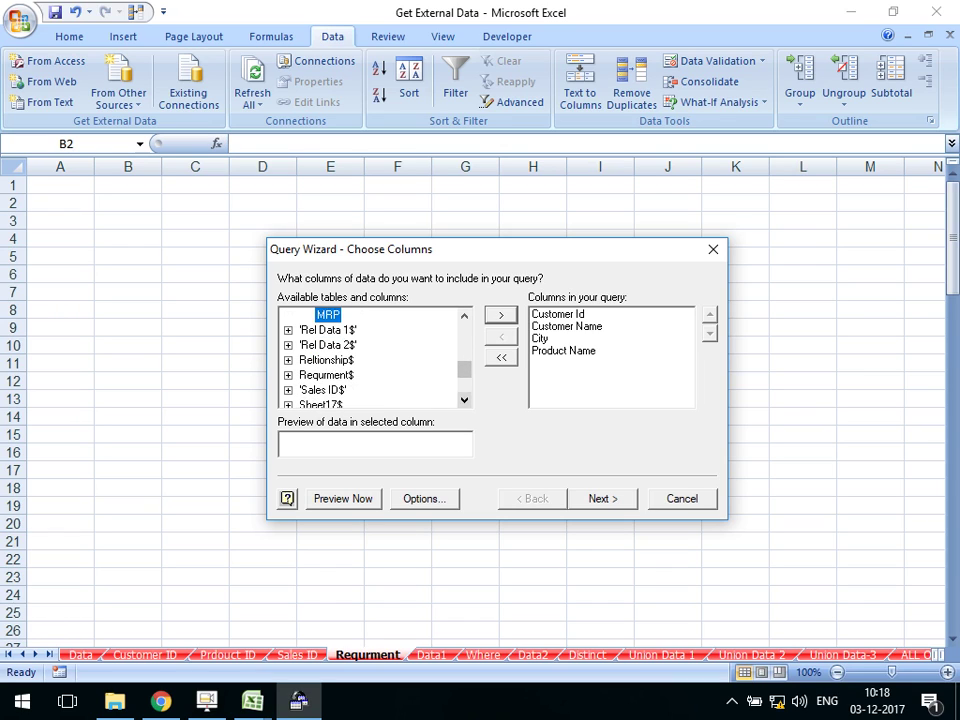
scroll(372, 358, "down", 1)
left_click(288, 374)
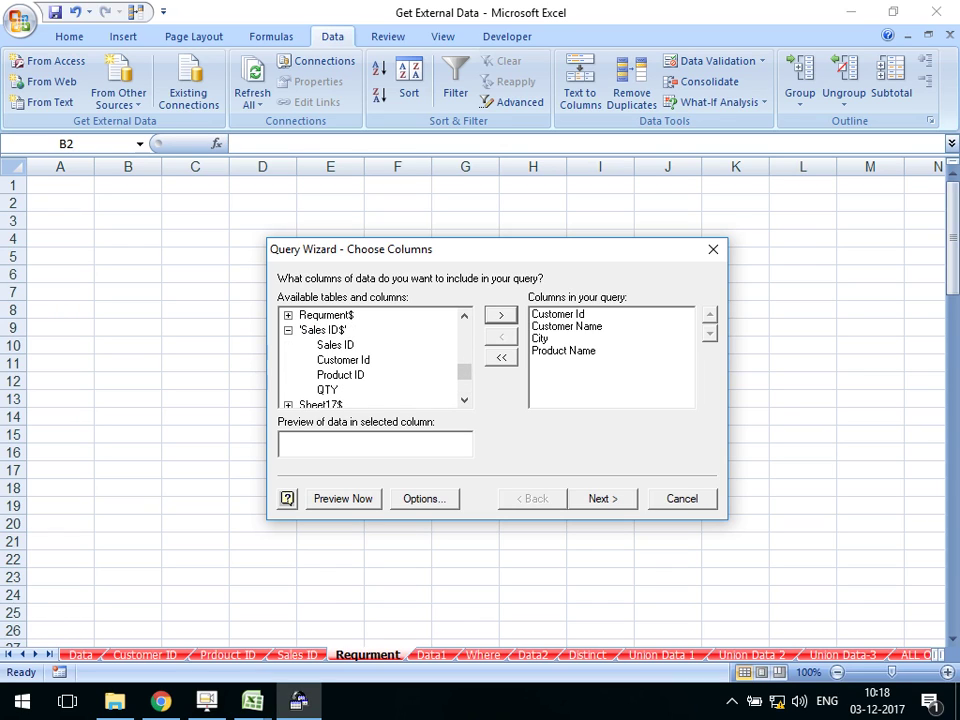
left_click(335, 344)
left_click(327, 389)
left_click(501, 314)
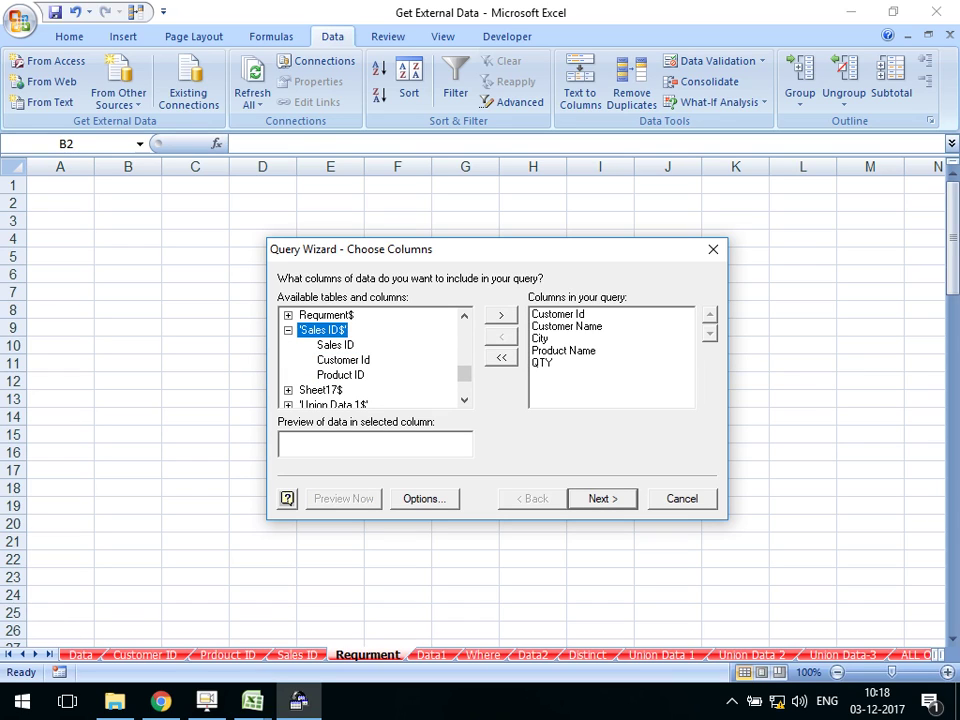
left_click(563, 350)
left_click(541, 362)
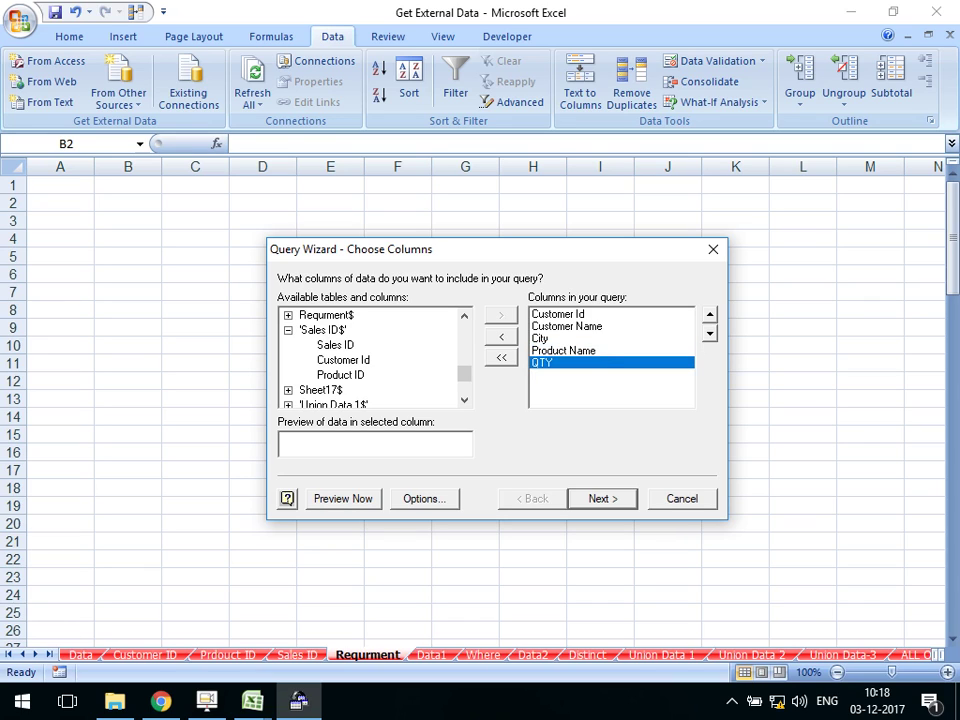
left_click(501, 336)
left_click(335, 344)
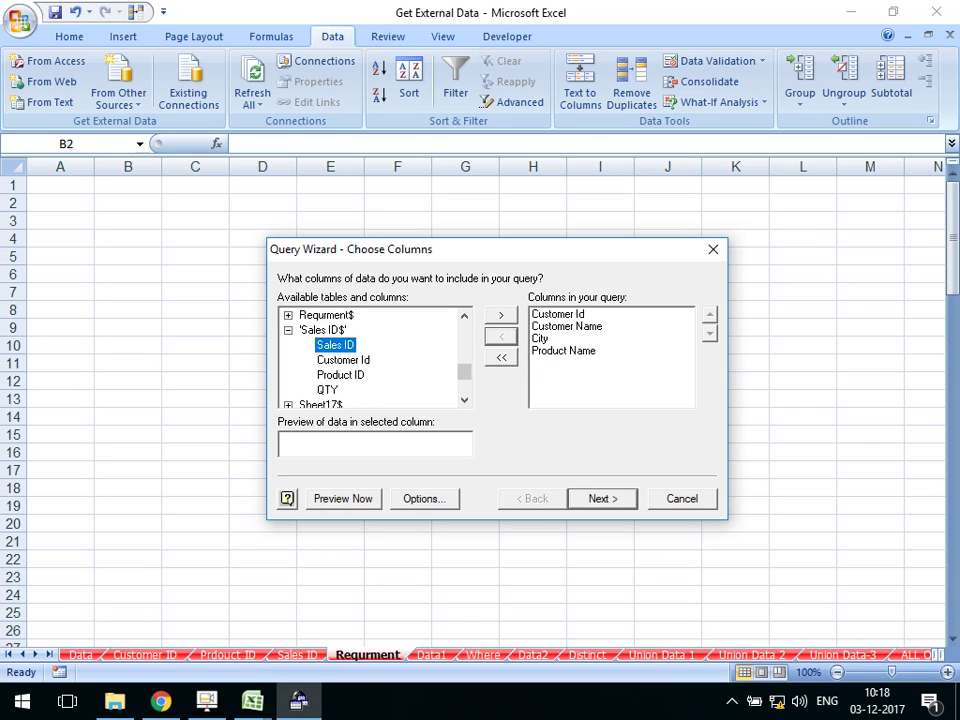
left_click(501, 314)
left_click(327, 374)
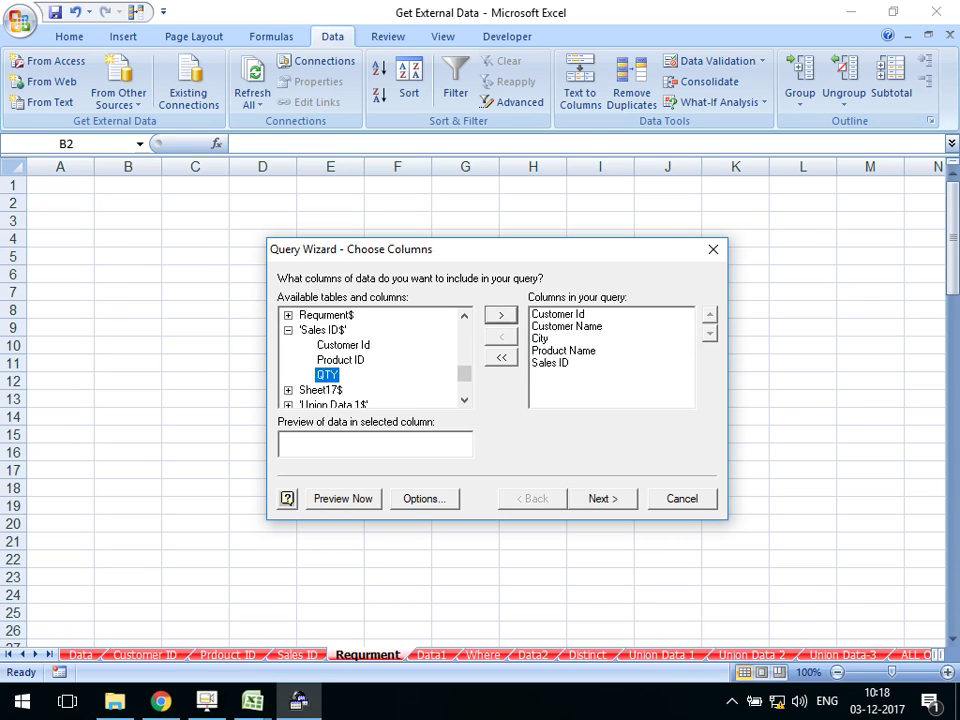
left_click(501, 314)
Accept the join warning and drag the Prdouct ID$ table to the right of Sales ID$
key("Return")
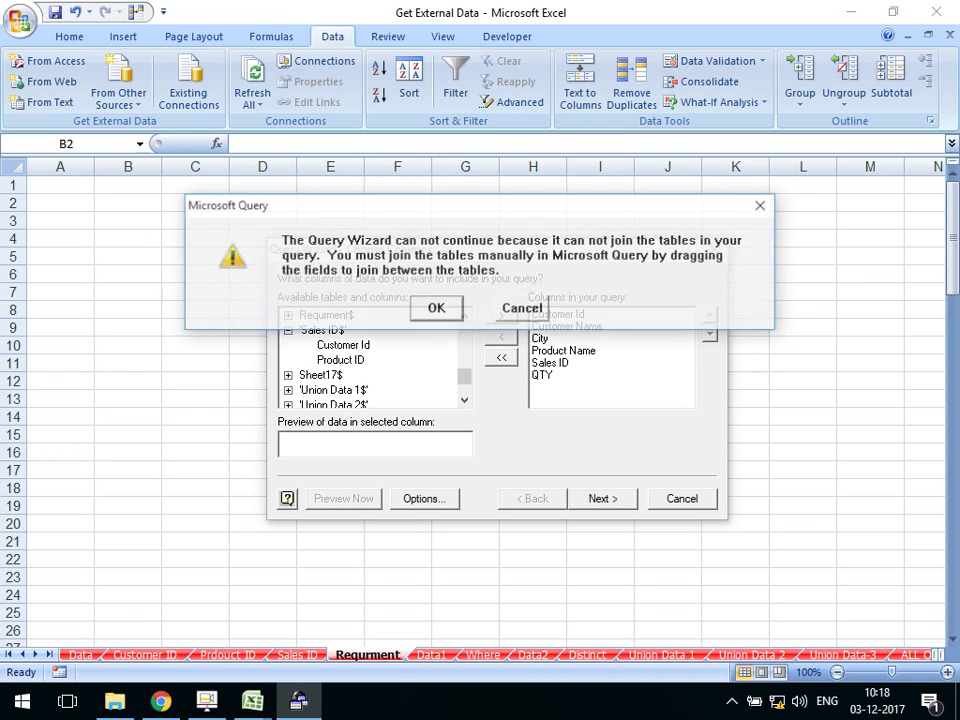
key("Return")
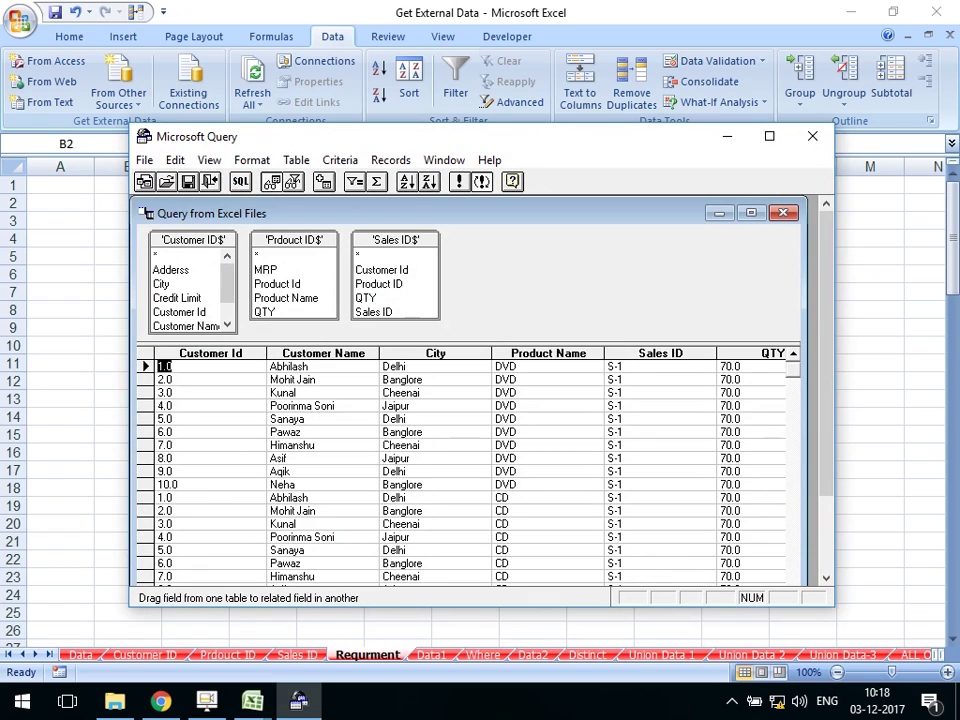
left_click_drag(294, 240, 617, 237)
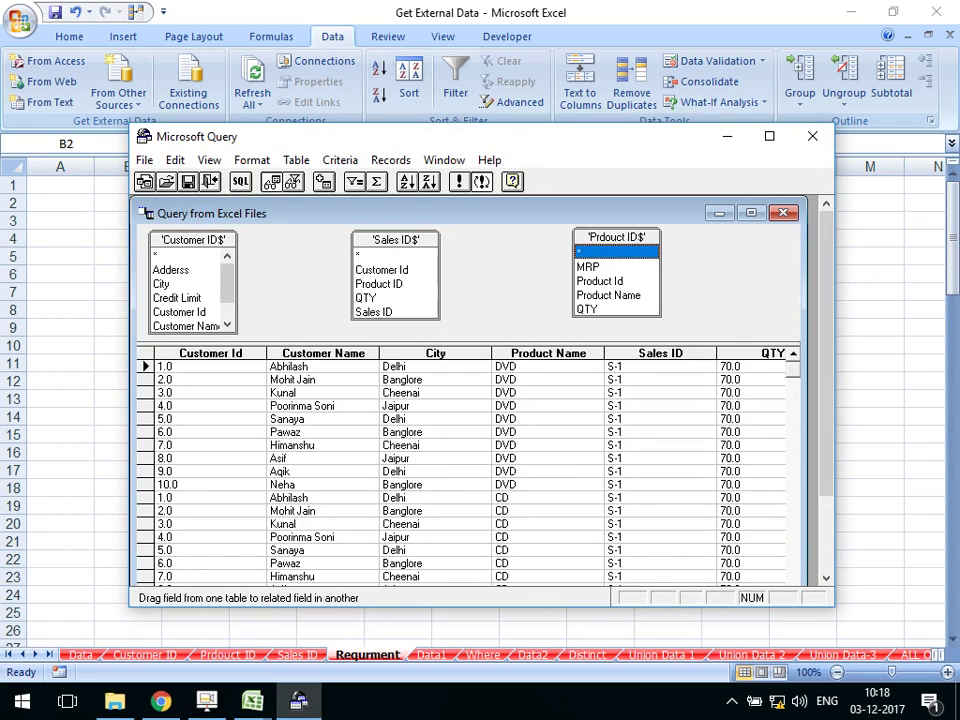
left_click(190, 240)
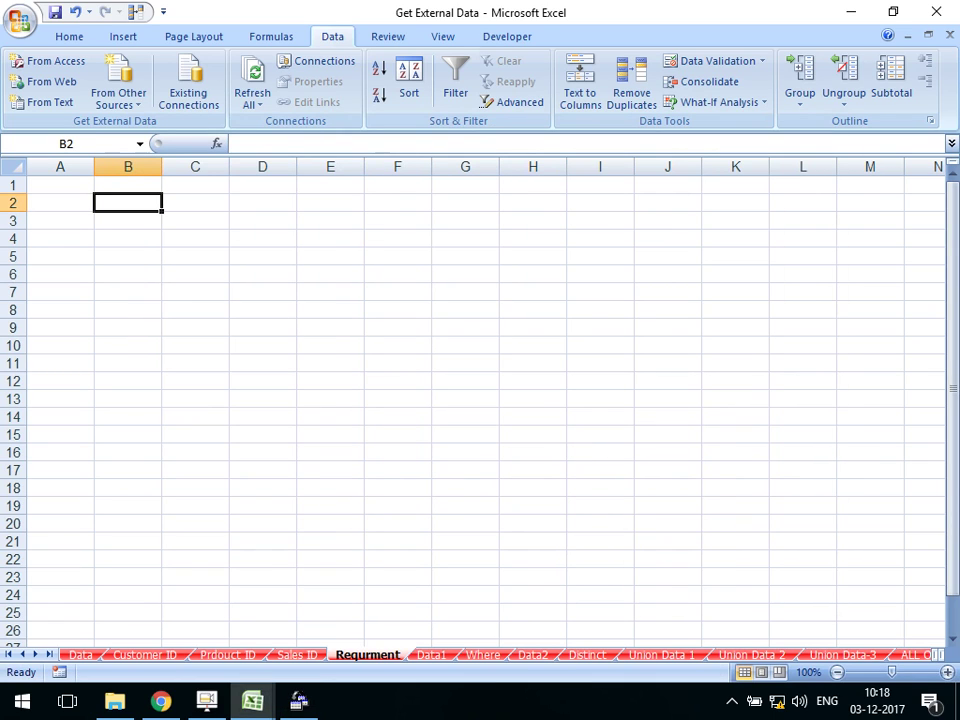
Compare Sales ID customer ids 4, 8 and 9 with their Customer ID sheet records
key("ctrl+Page_Up")
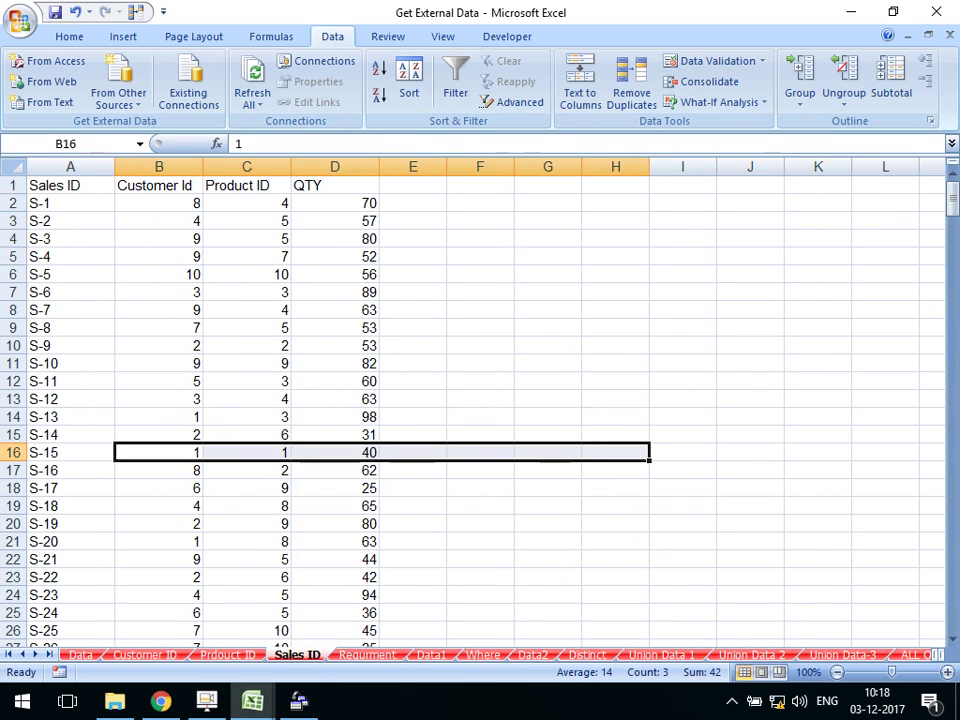
left_click(159, 220)
left_click(159, 185)
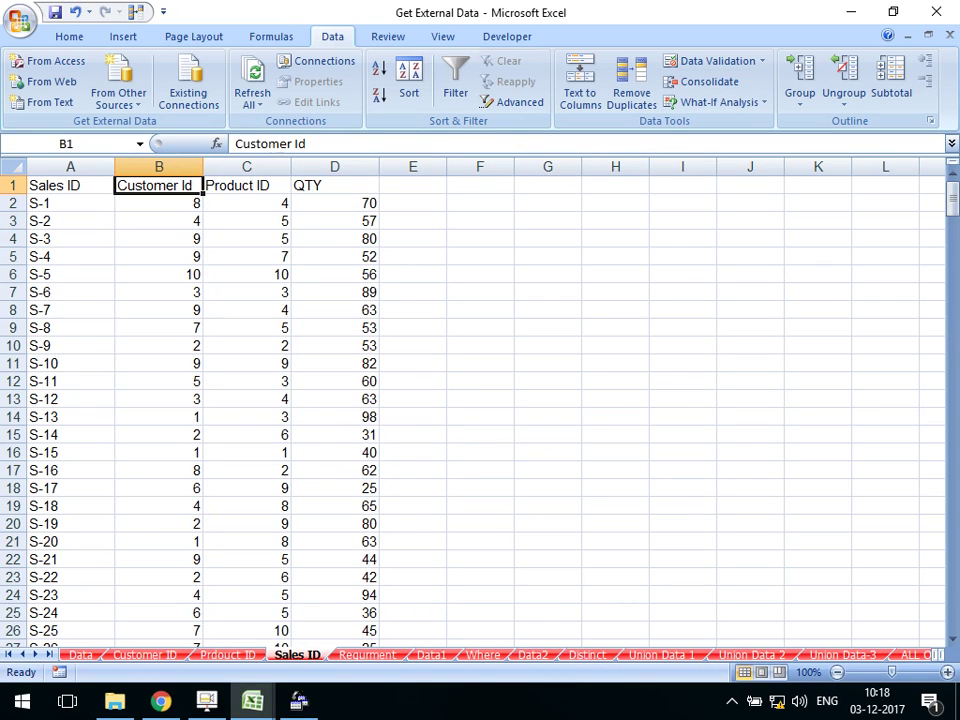
left_click(159, 220)
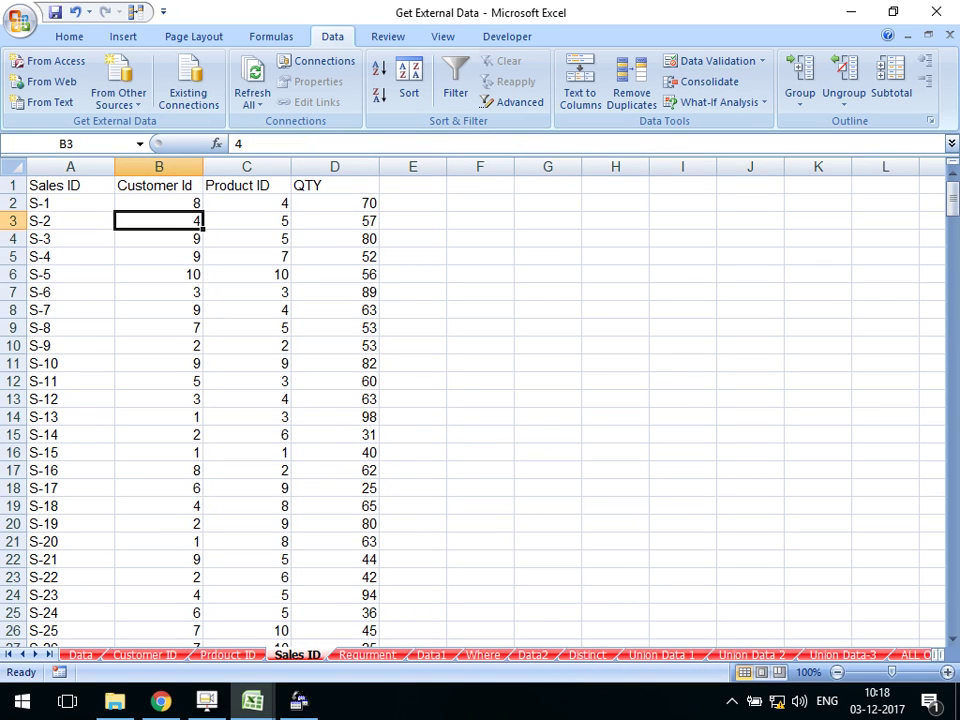
key("ctrl+Page_Up")
key("ctrl+Page_Up")
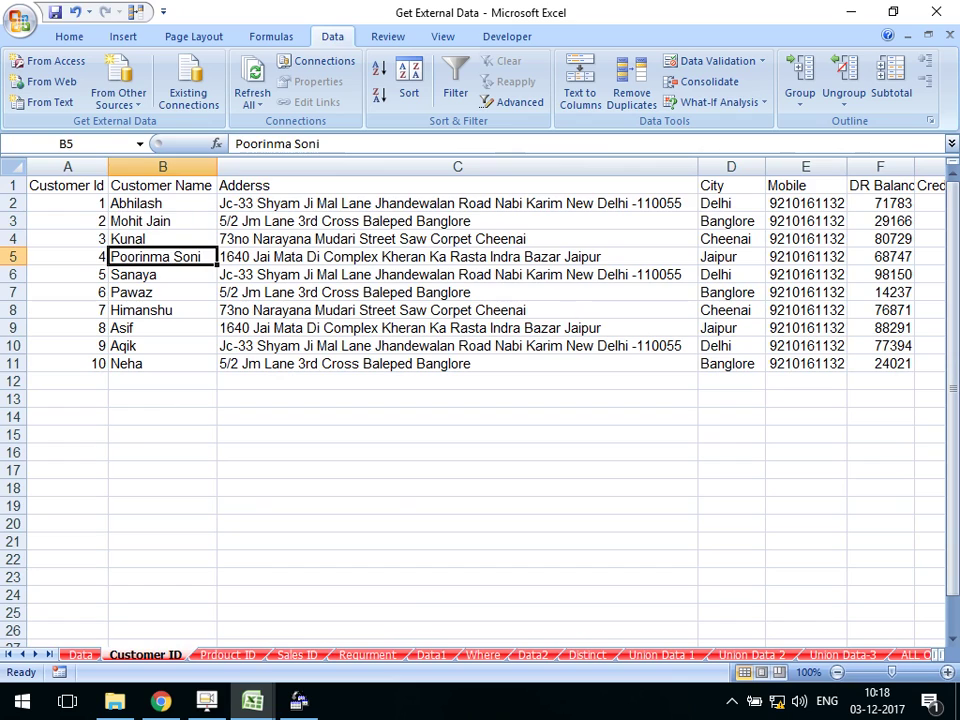
mouse_move(67, 256)
left_mouse_down()
mouse_move(457, 256)
mouse_move(457, 239)
mouse_move(805, 239)
left_mouse_up()
left_click(297, 654)
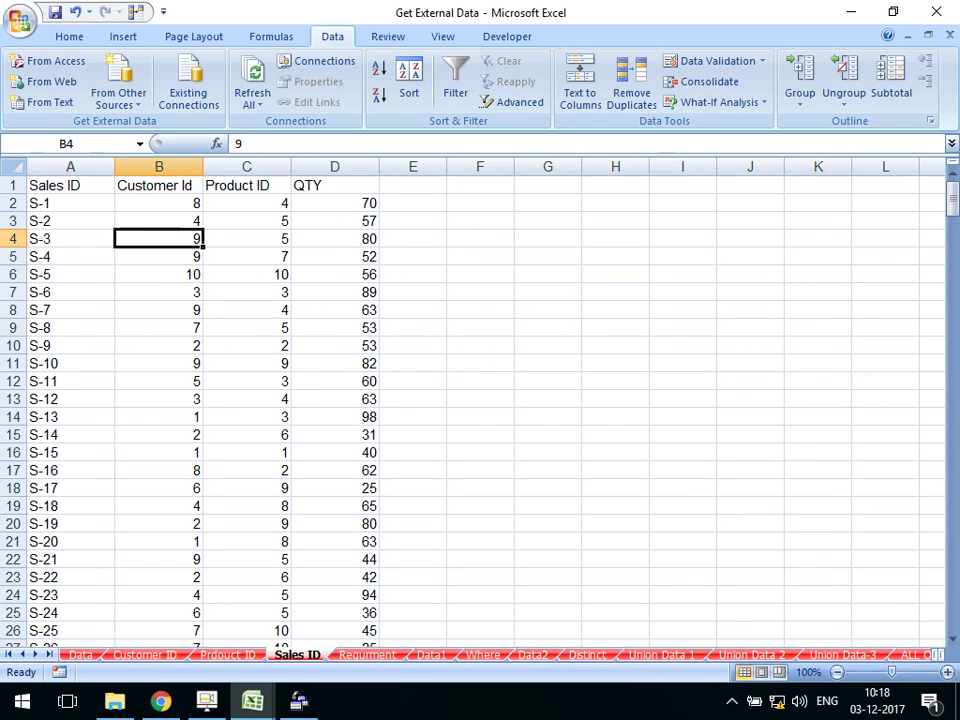
left_click(145, 654)
left_click_drag(67, 345, 160, 328)
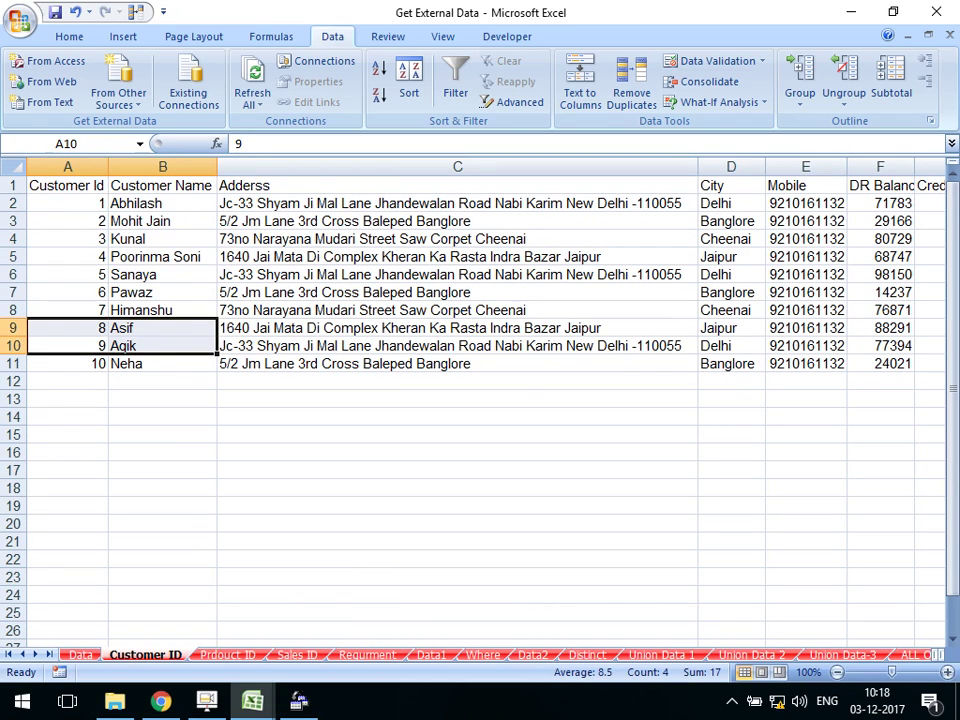
left_click(297, 654)
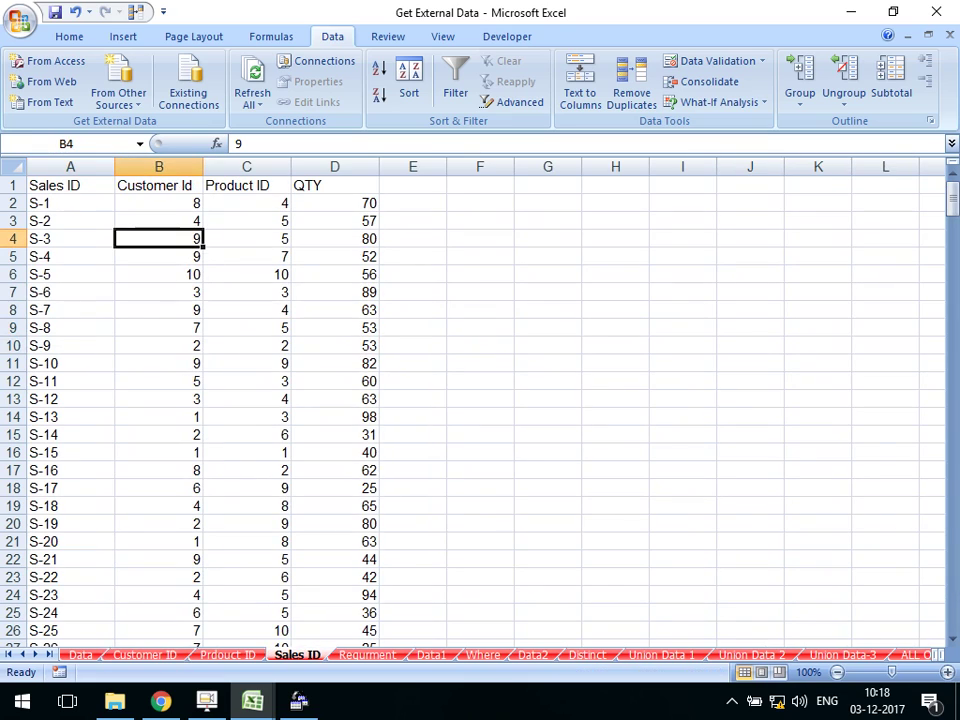
left_click_drag(160, 328, 160, 363)
left_click(160, 363)
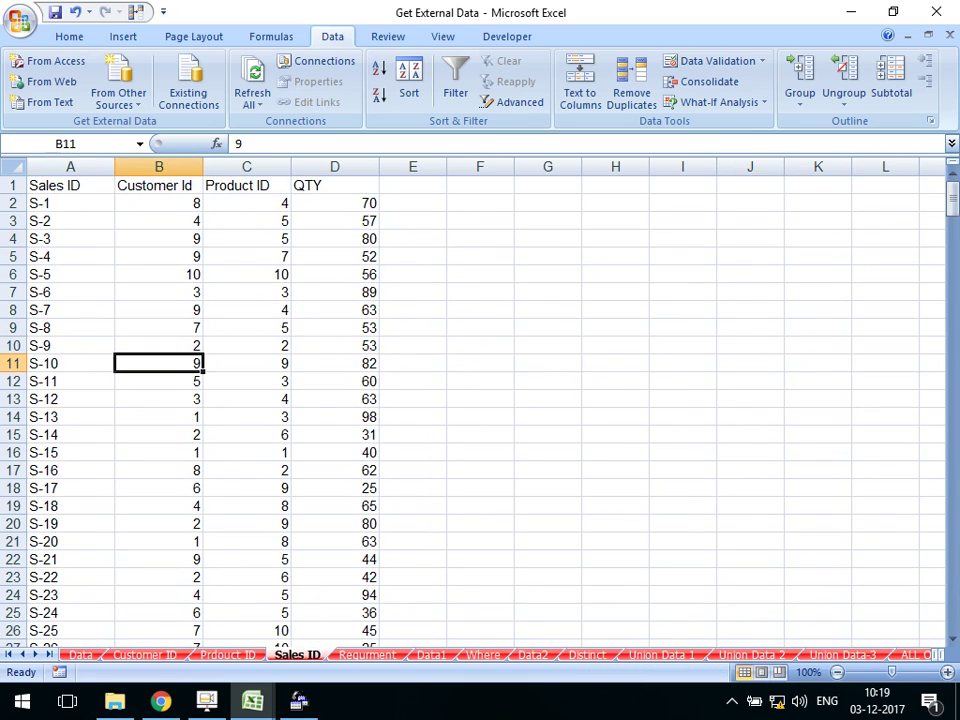
Look up the names of customers 9, 1 and 4, then bring Microsoft Query forward
left_click(145, 654)
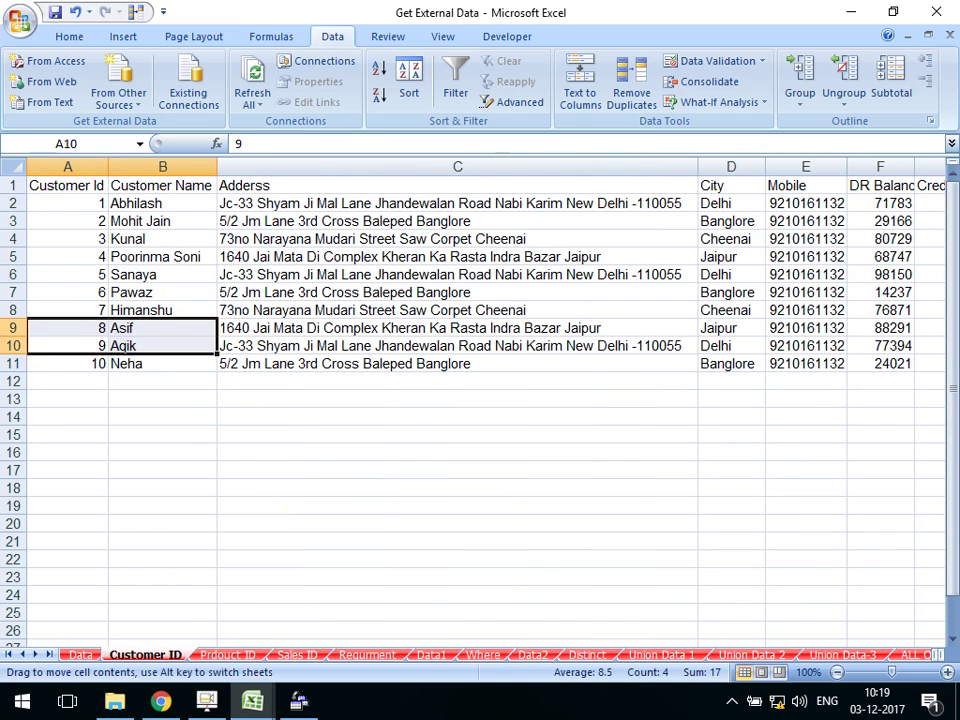
left_click(162, 345)
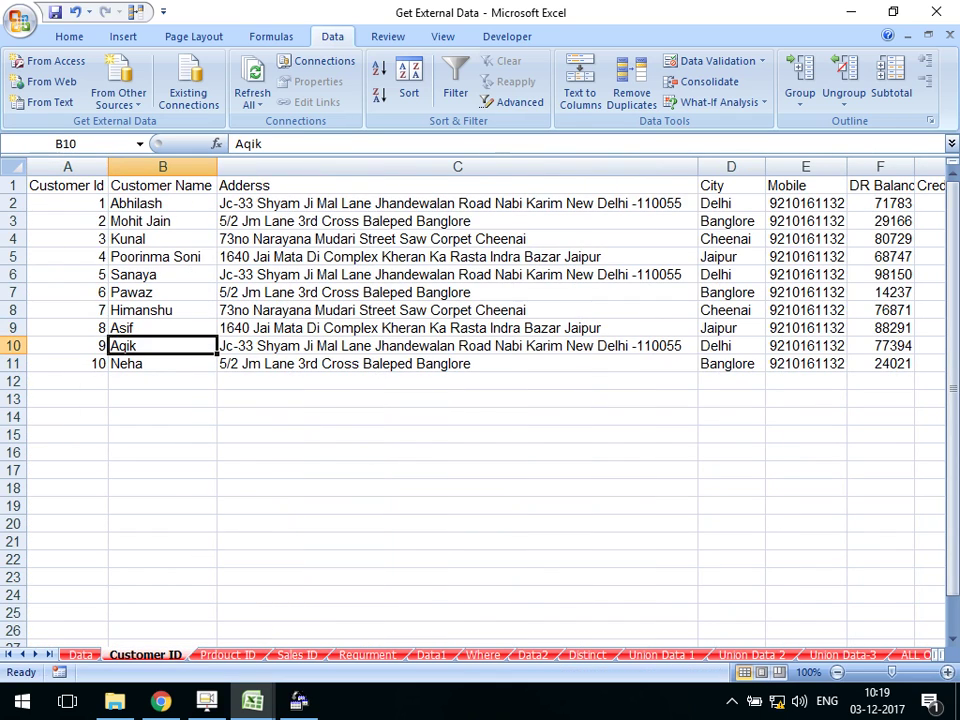
key("ctrl+Page_Down")
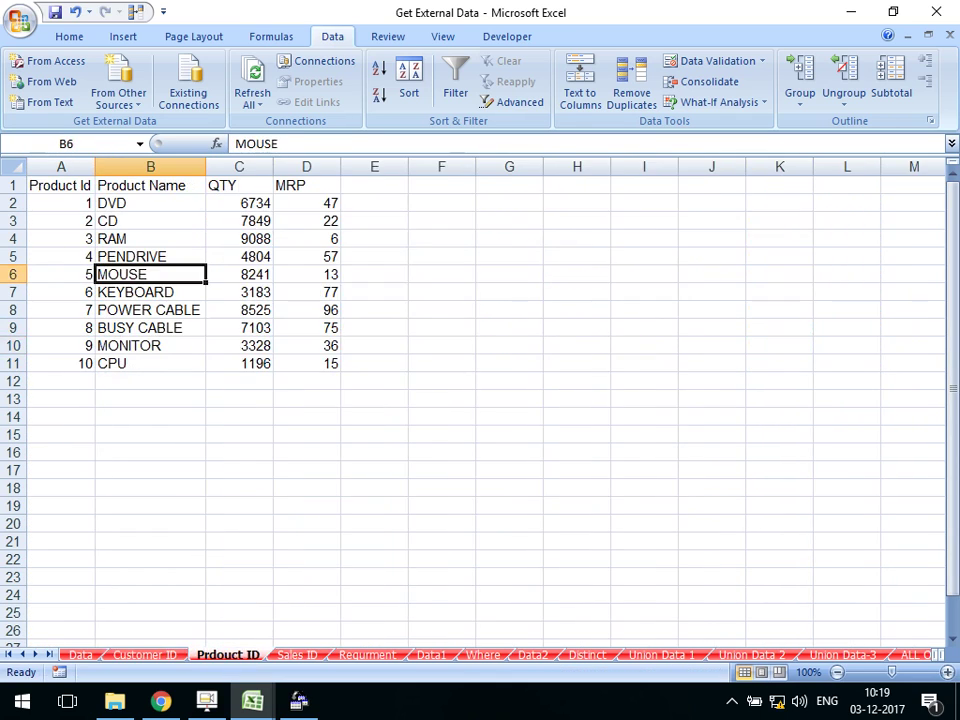
key("ctrl+Page_Down")
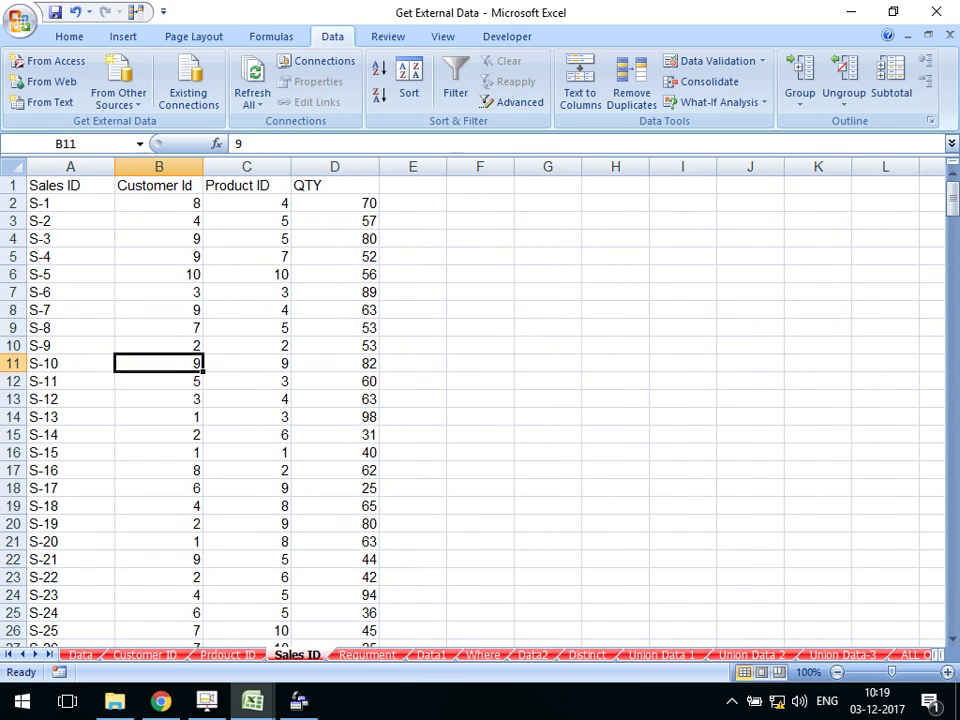
left_click(158, 452)
key("ctrl+Page_Up")
key("ctrl+Page_Up")
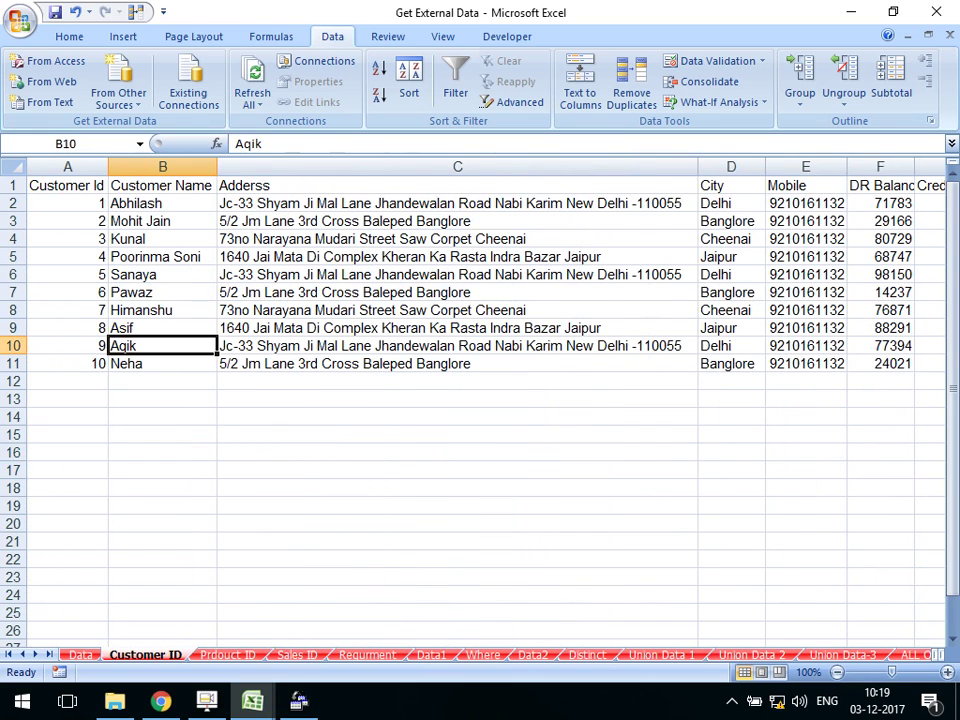
left_click(162, 203)
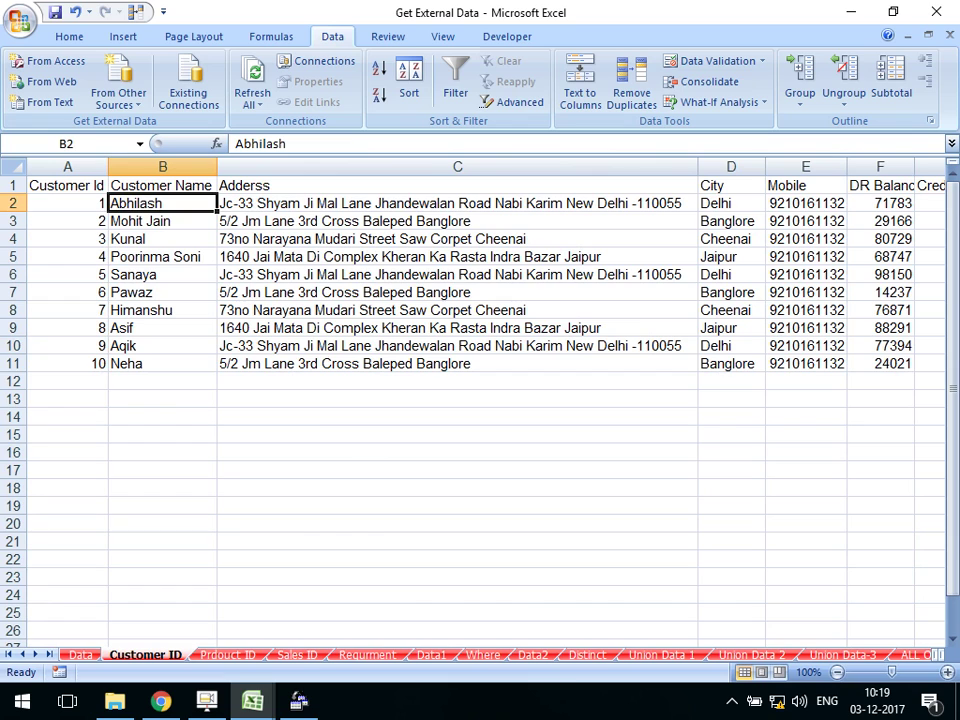
key("ctrl+Page_Down")
key("ctrl+Page_Down")
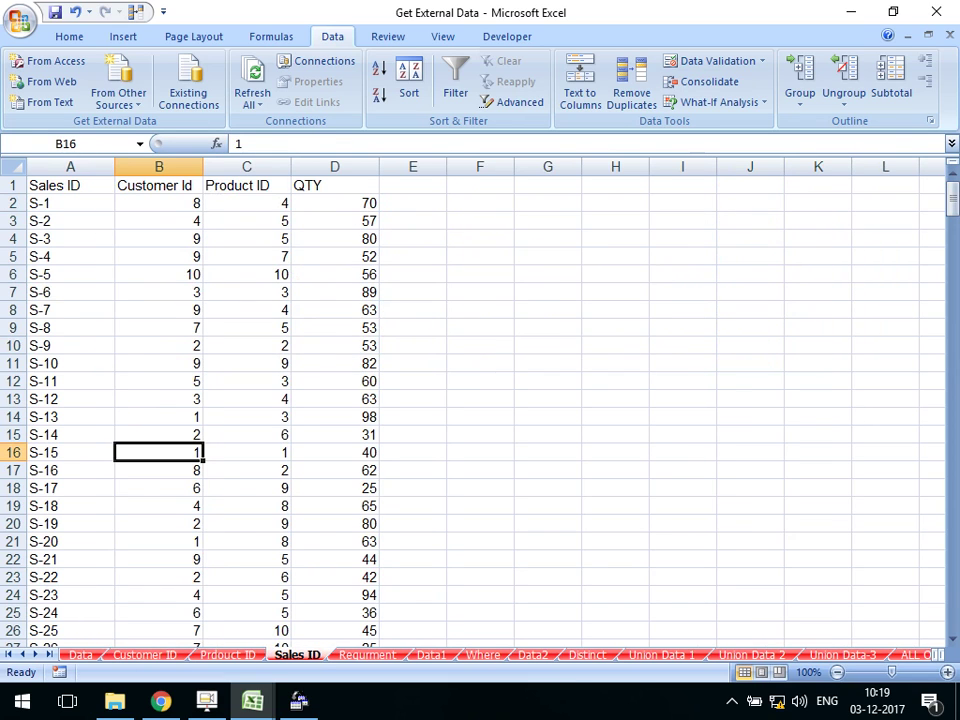
left_click(158, 506)
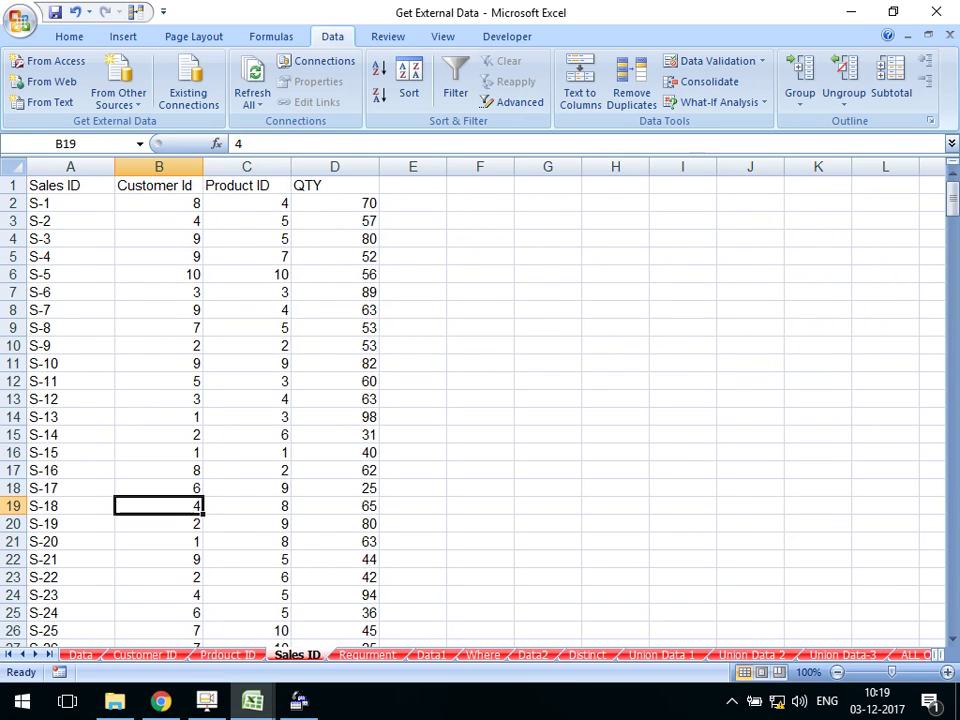
key("ctrl+Page_Up")
key("ctrl+Page_Up")
left_click(158, 256)
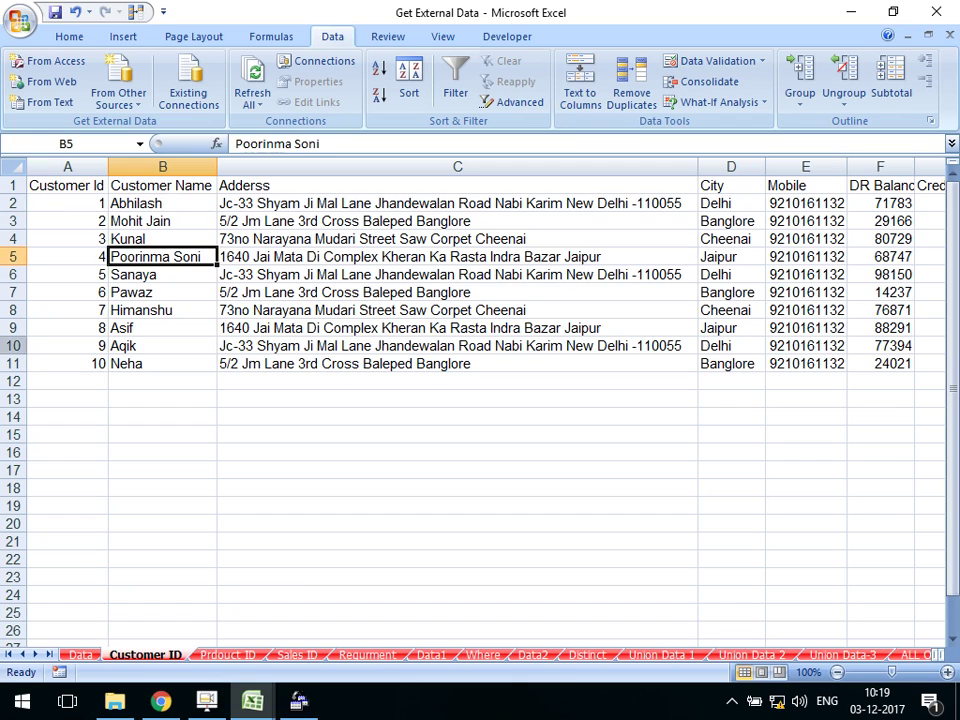
key("alt+Tab")
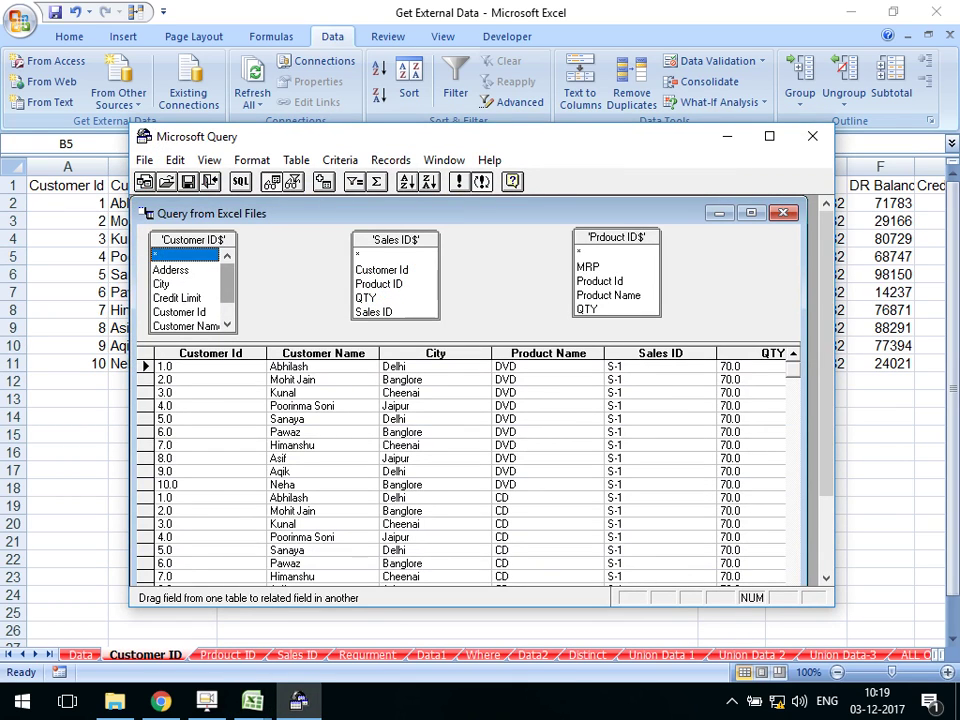
Join Customer ID$ to Sales ID$ on Customer Id and Sales ID$ to Prdouct ID$ on Product ID
scroll(190, 285, "down", 1)
left_click(179, 298)
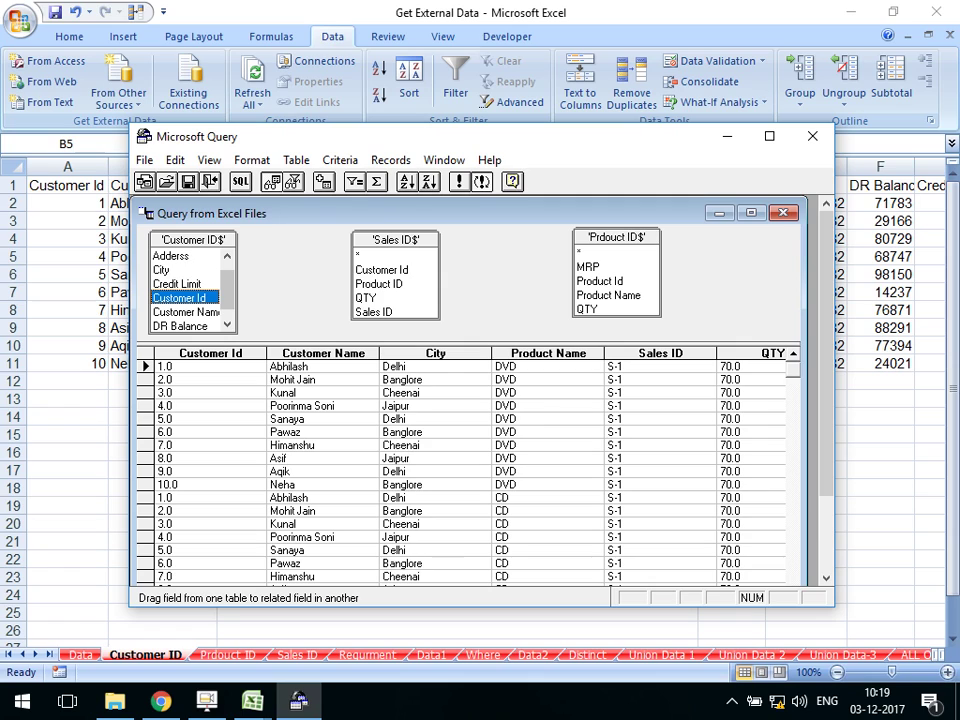
left_click_drag(179, 298, 381, 270)
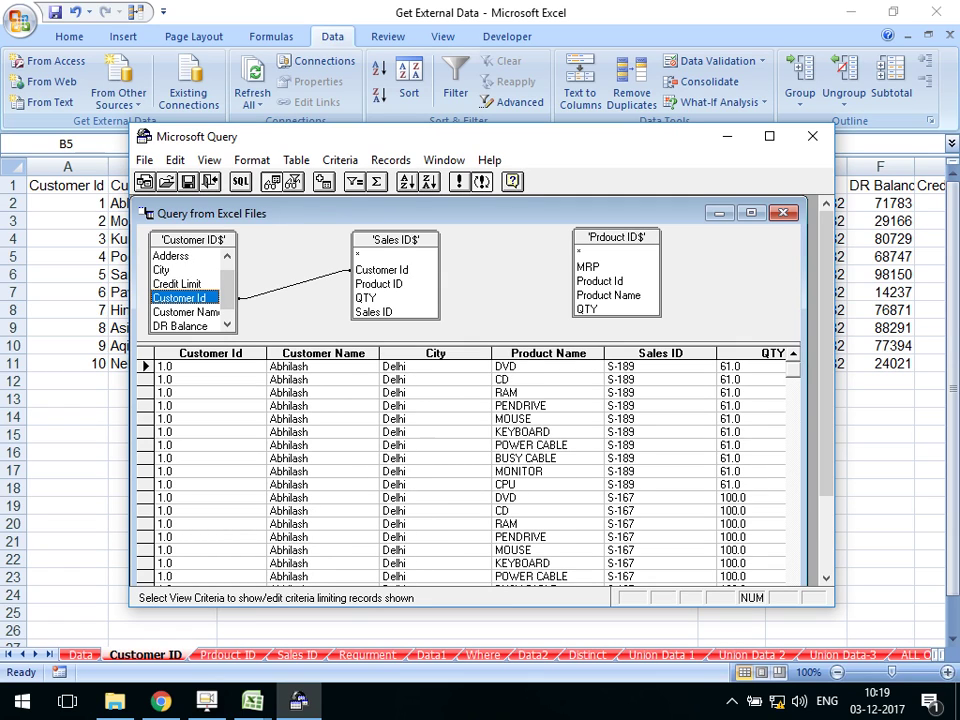
left_click(379, 284)
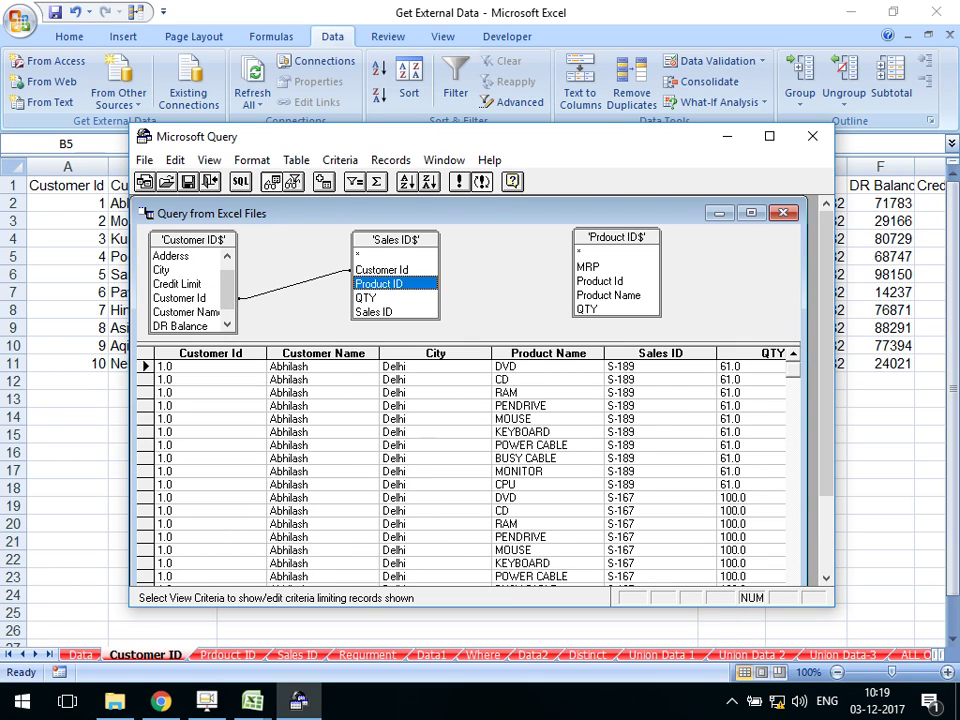
left_click(600, 281)
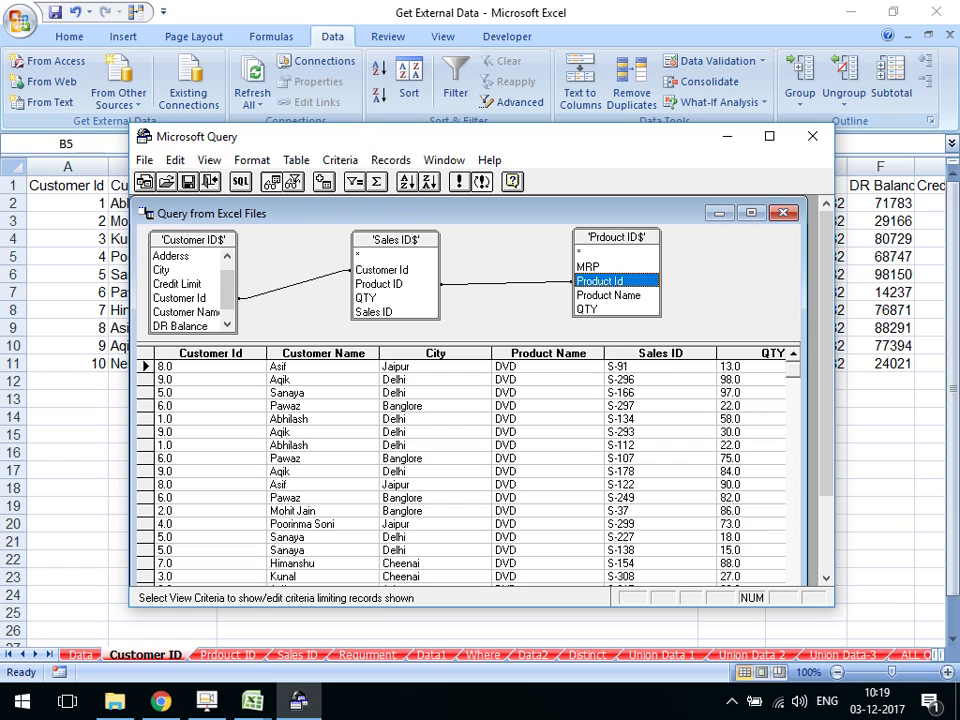
key("alt+Tab")
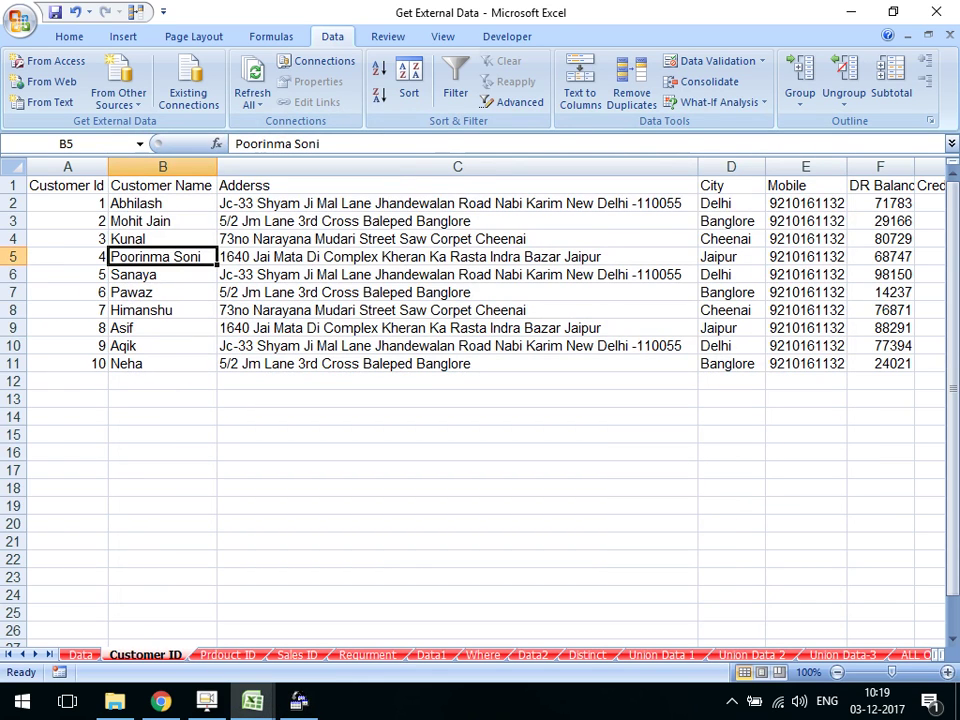
Review customer ids and names, product DVD, and the Sales ID sheet's customer and product ids
left_click(67, 203)
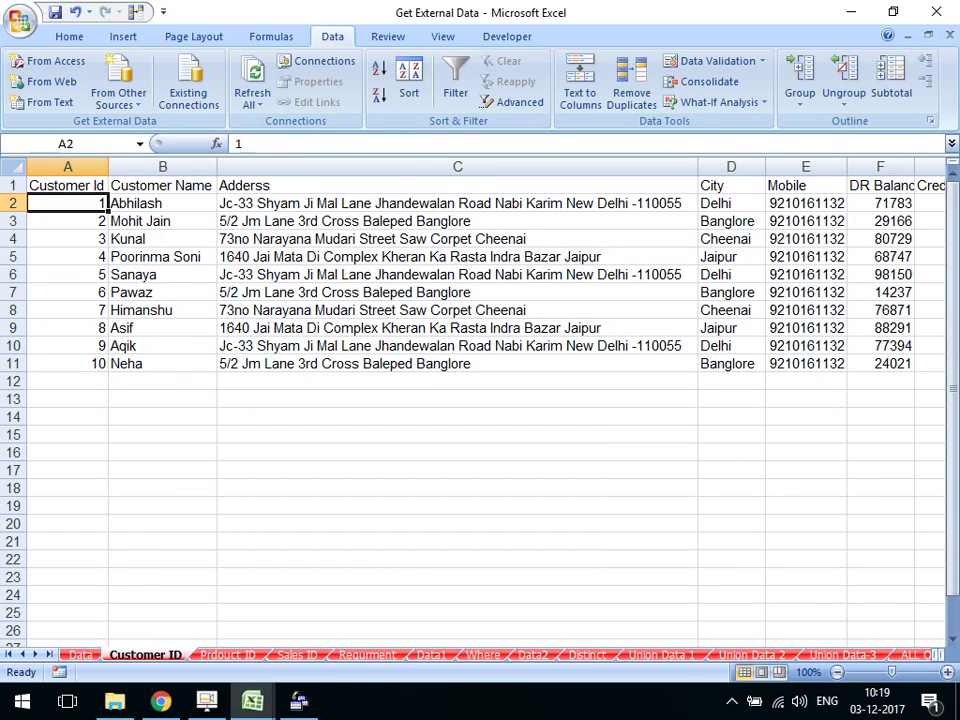
left_click(162, 203)
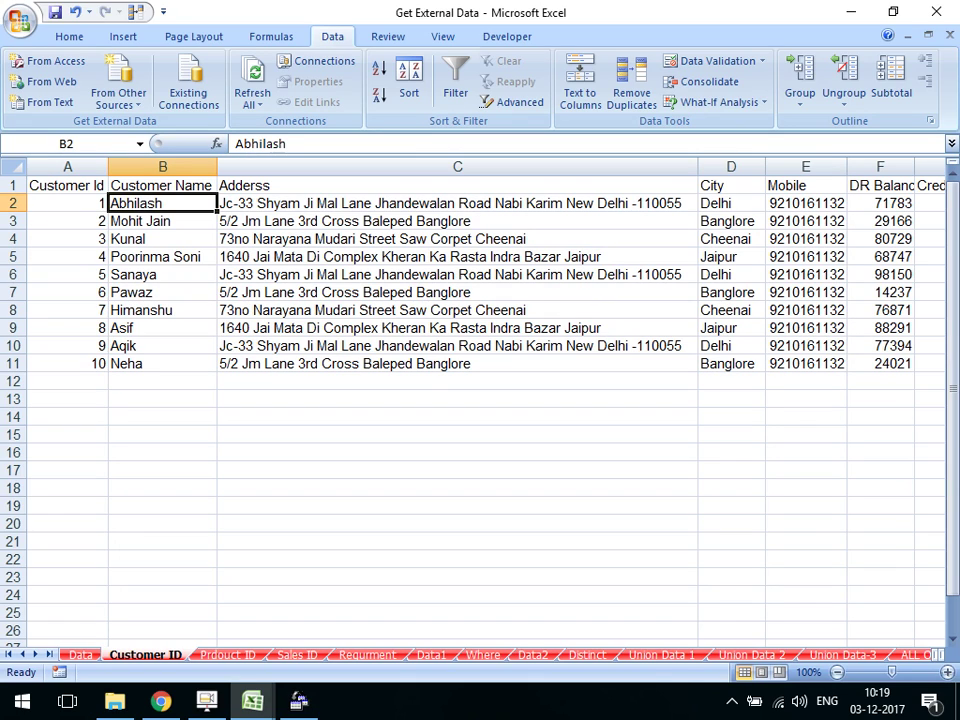
left_click(162, 239)
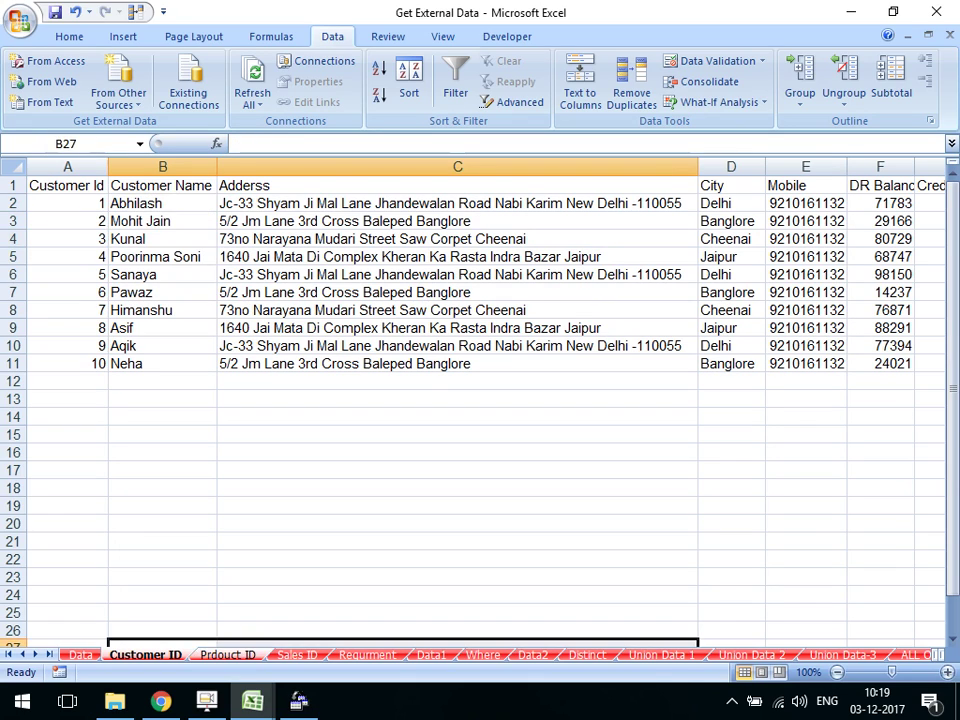
key("ctrl+Page_Down")
left_click(150, 203)
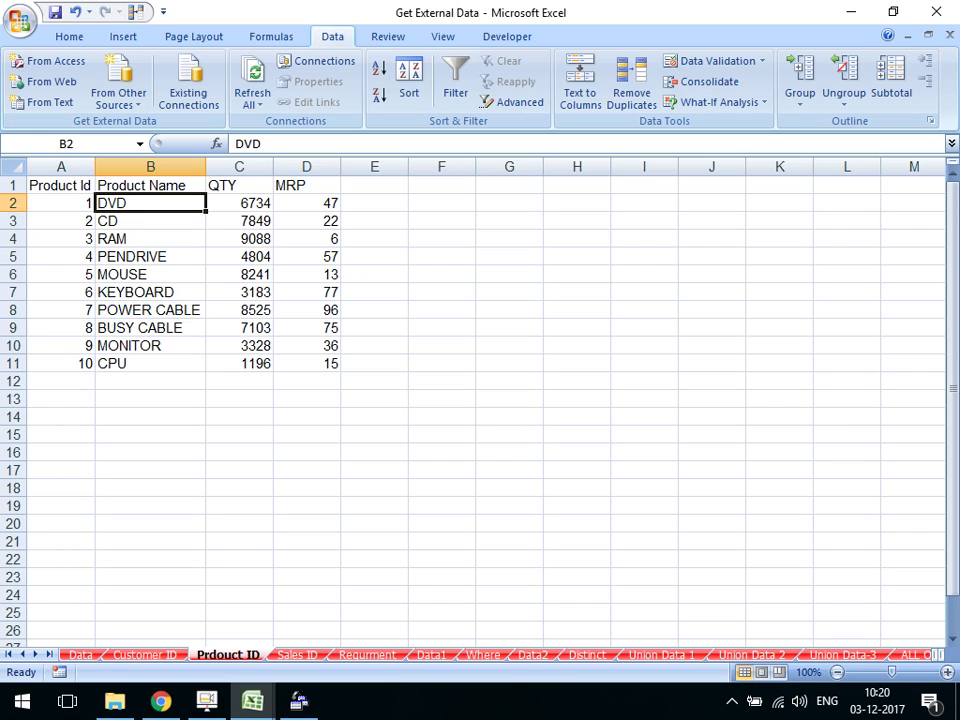
key("ctrl+Page_Down")
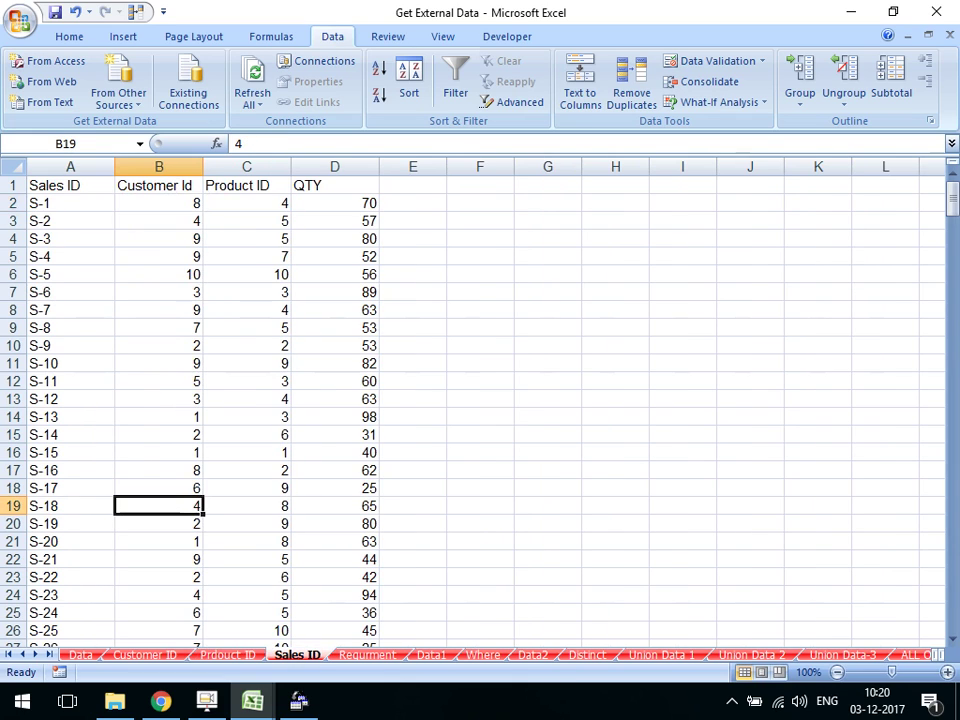
left_click_drag(158, 221, 158, 256)
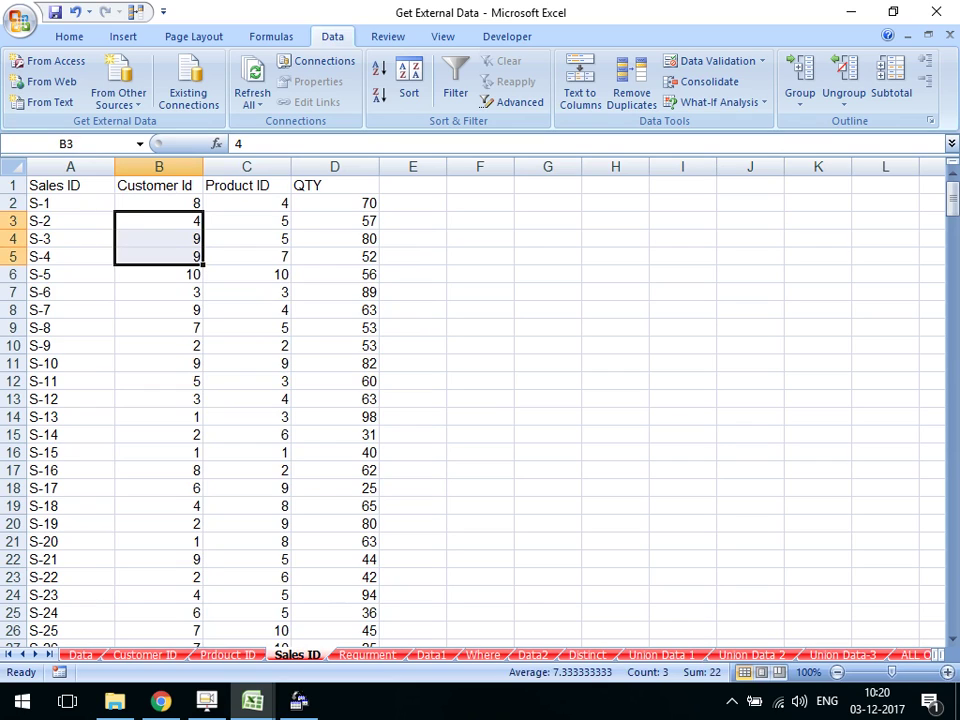
left_click(158, 203)
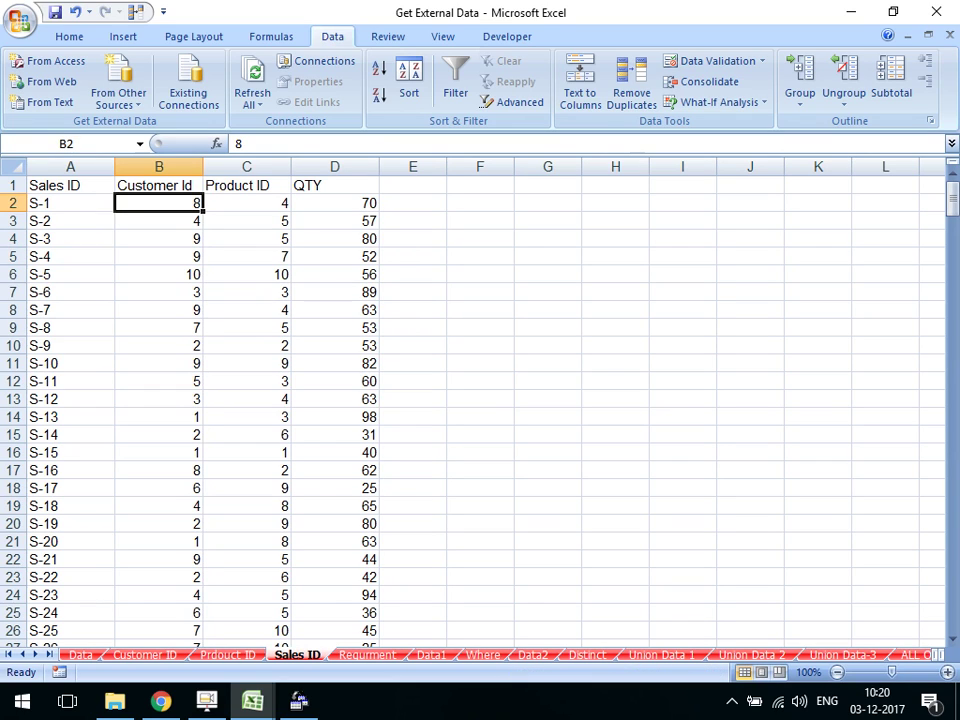
left_click(158, 221)
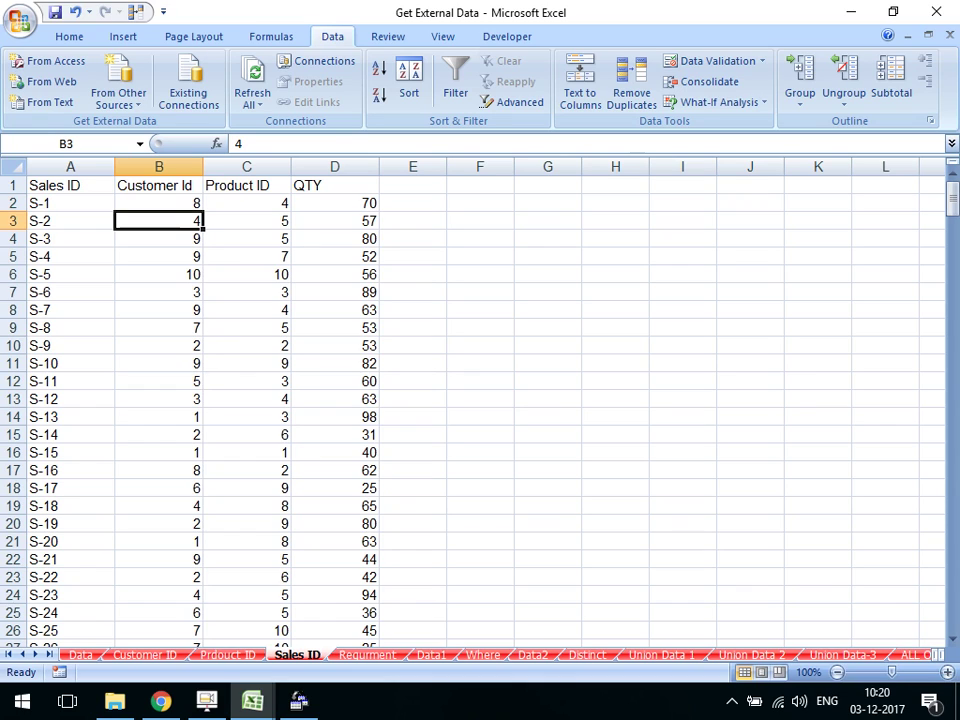
left_click(246, 203)
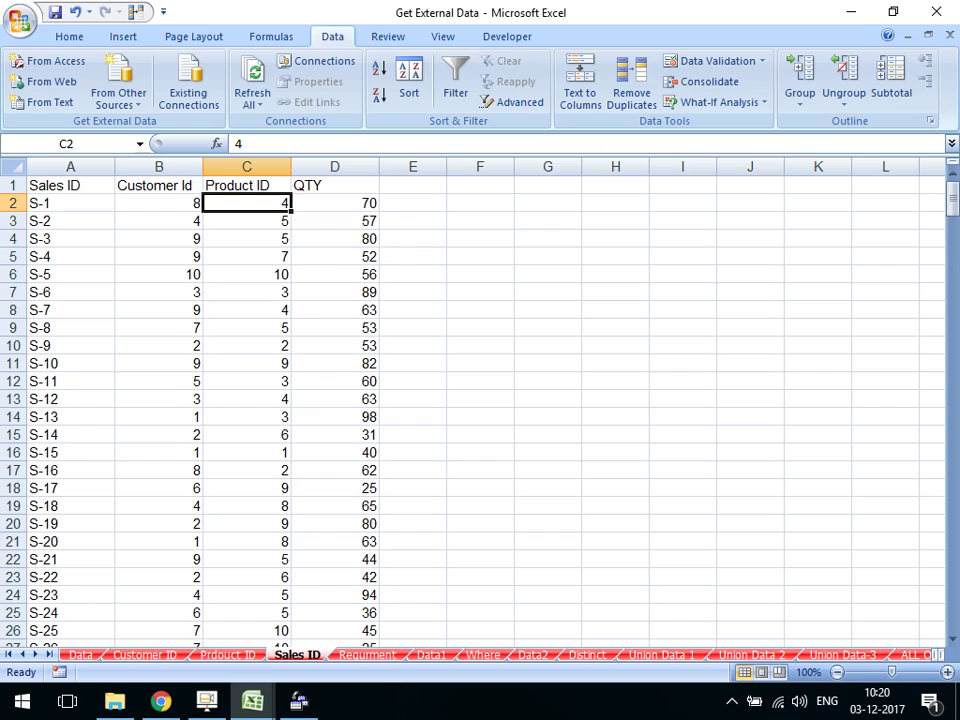
Confirm product 4 is PENDRIVE and identify customer 8 on the Customer ID sheet
left_click(228, 654)
left_click(150, 256)
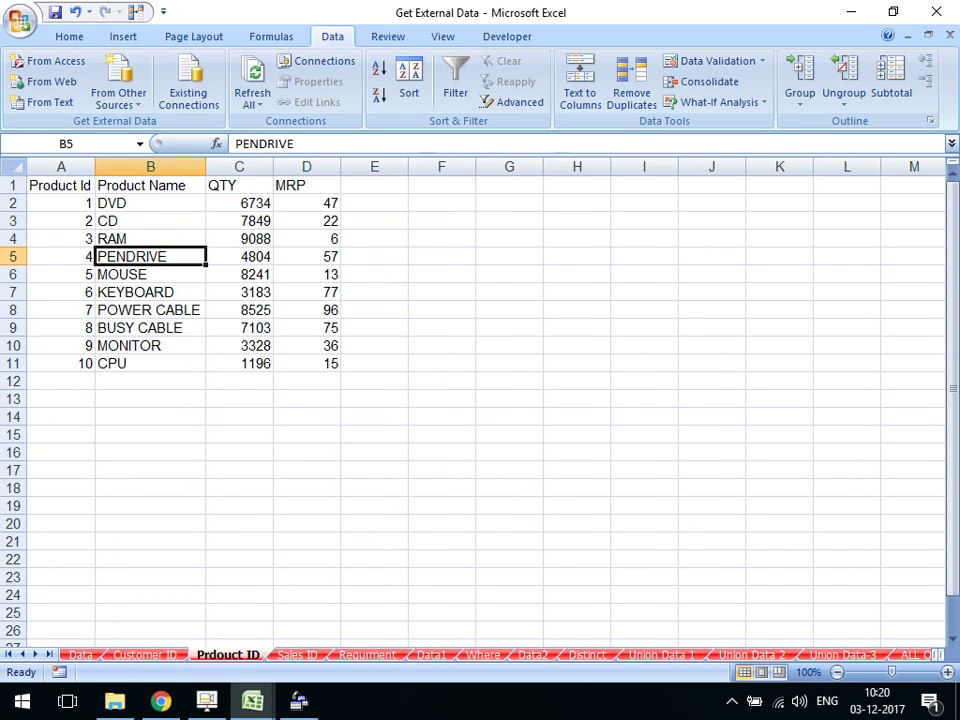
key("ctrl+Page_Down")
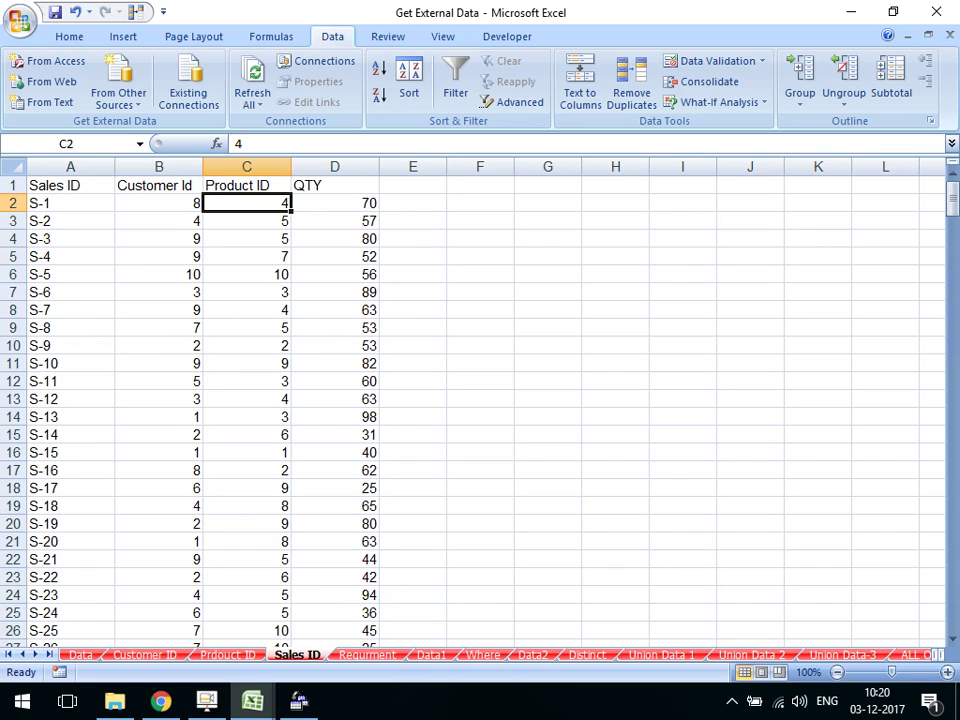
left_click(158, 203)
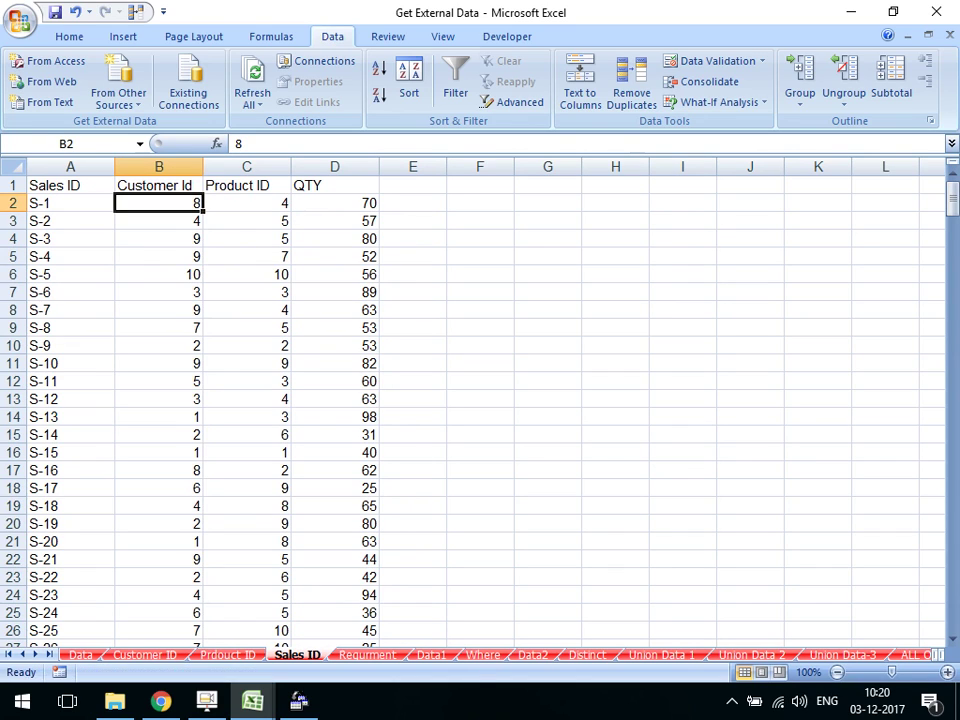
left_click(158, 647)
key("shift+Up")
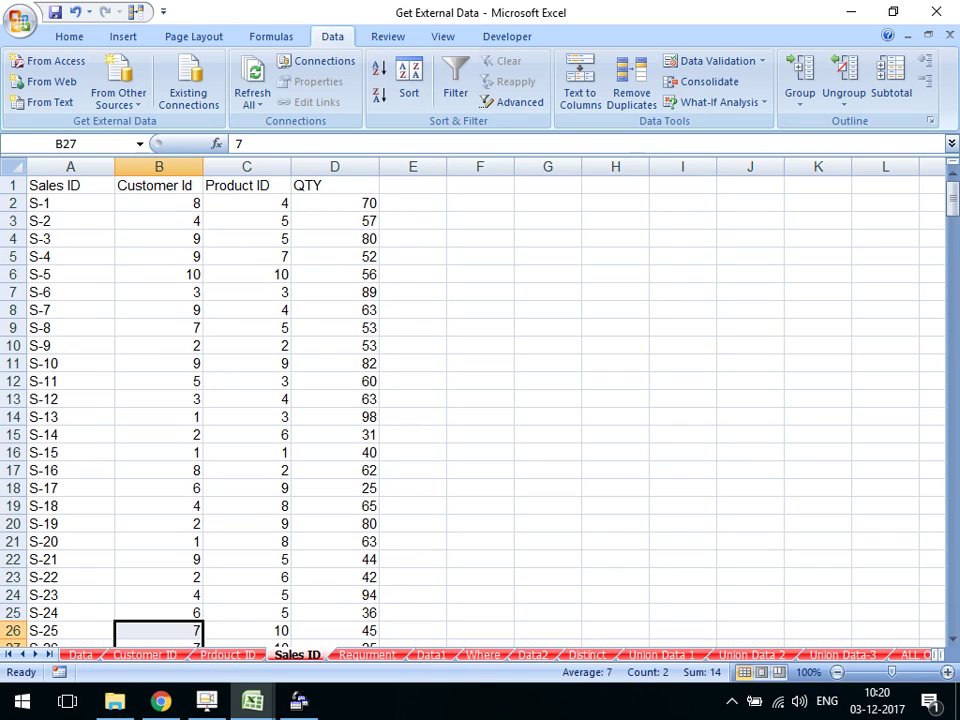
key("ctrl+Page_Up")
key("ctrl+Page_Up")
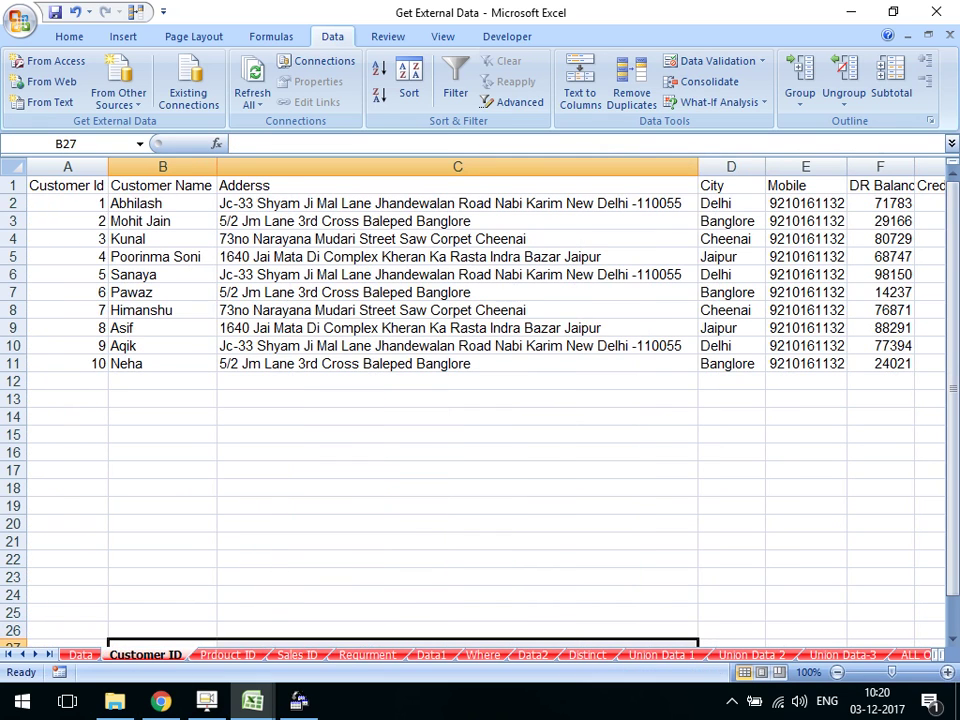
left_click(162, 328)
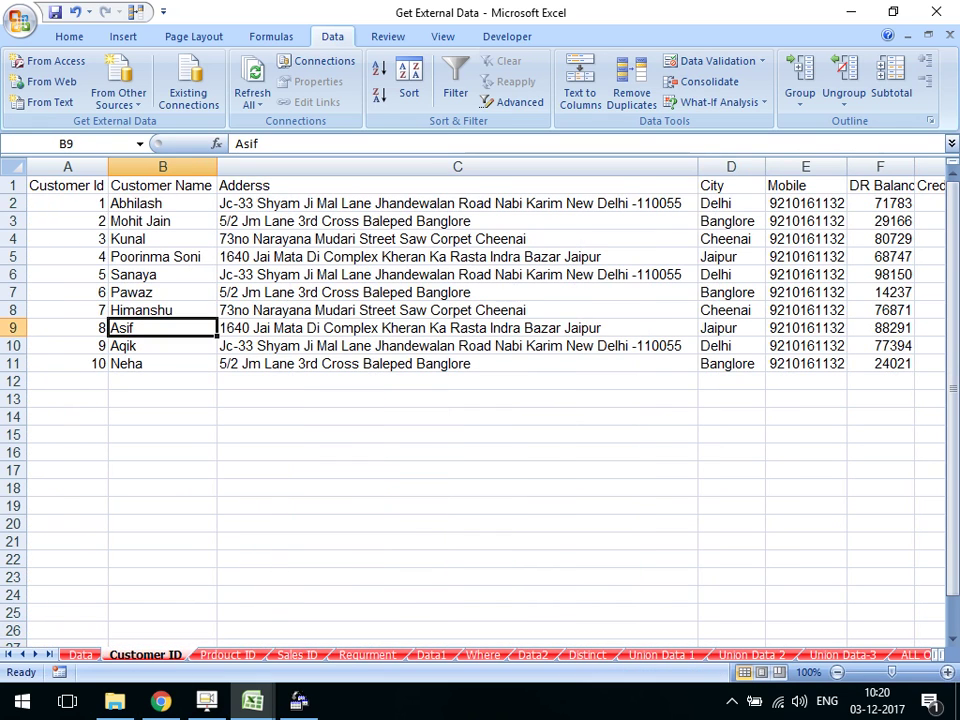
key("alt+Tab")
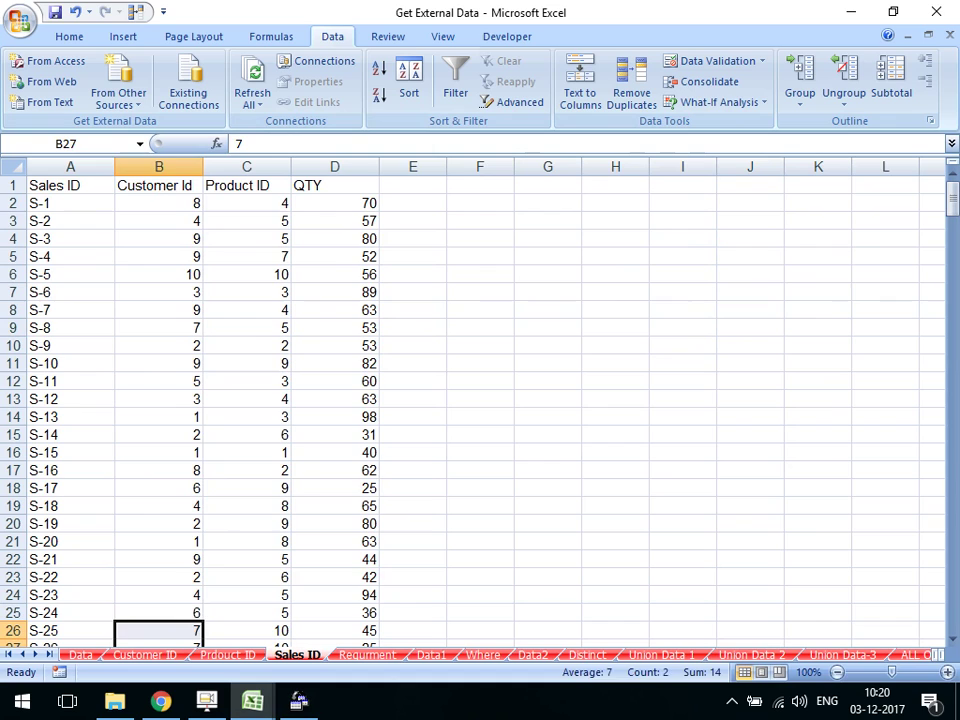
Look over the product list, including DVD and product ids 4 and 5, ending on Sales ID
left_click(246, 203)
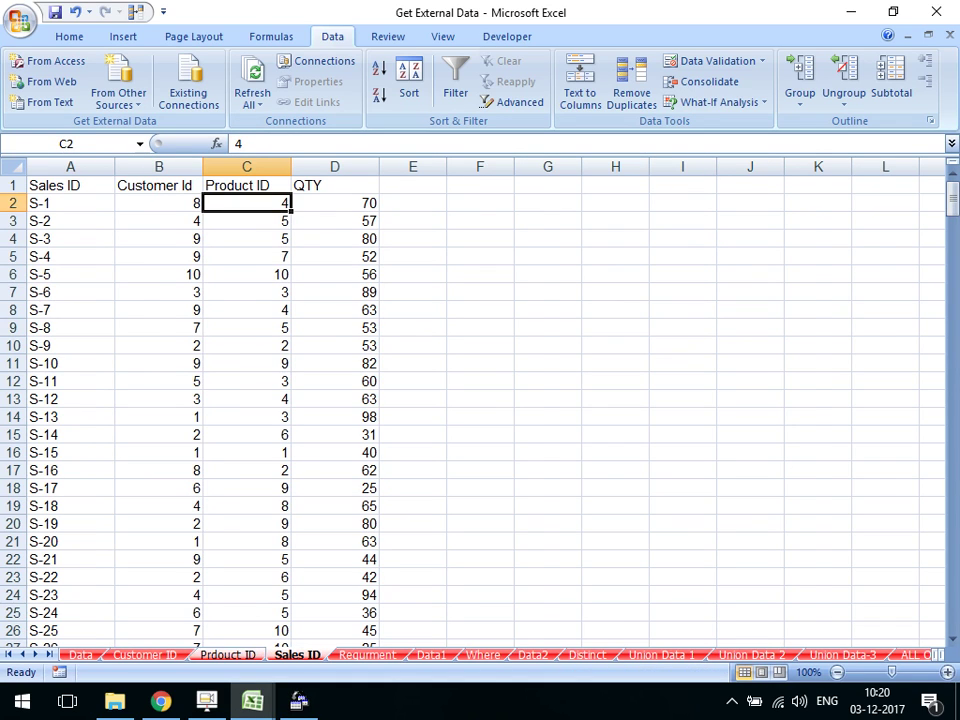
left_click(228, 654)
left_click(150, 220)
left_click(61, 238)
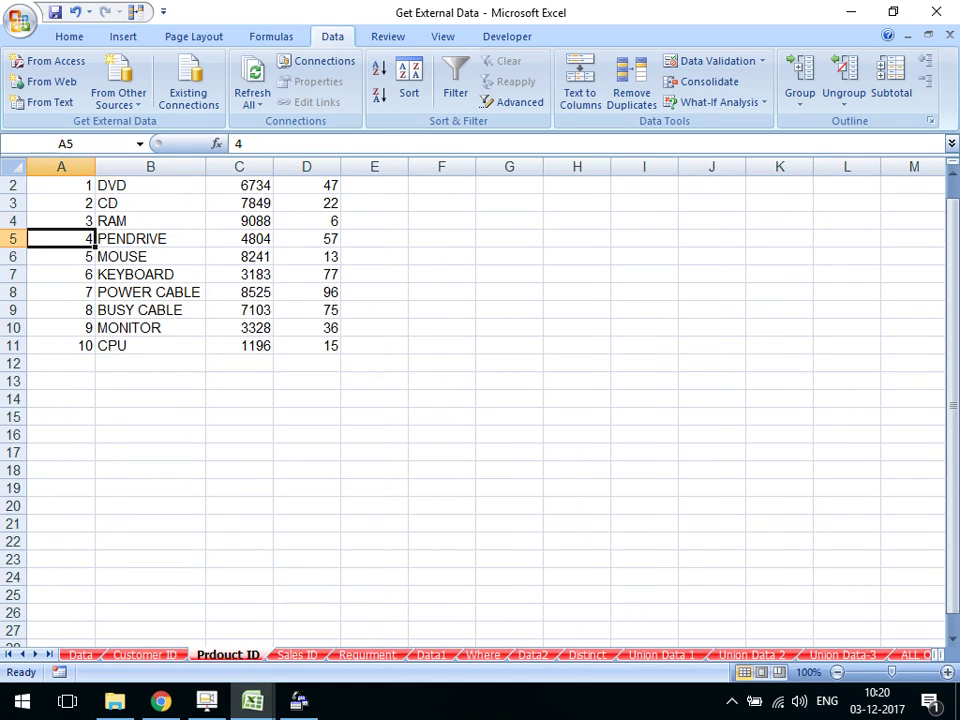
scroll(480, 400, "up", 1)
left_click(150, 203)
left_click(61, 274)
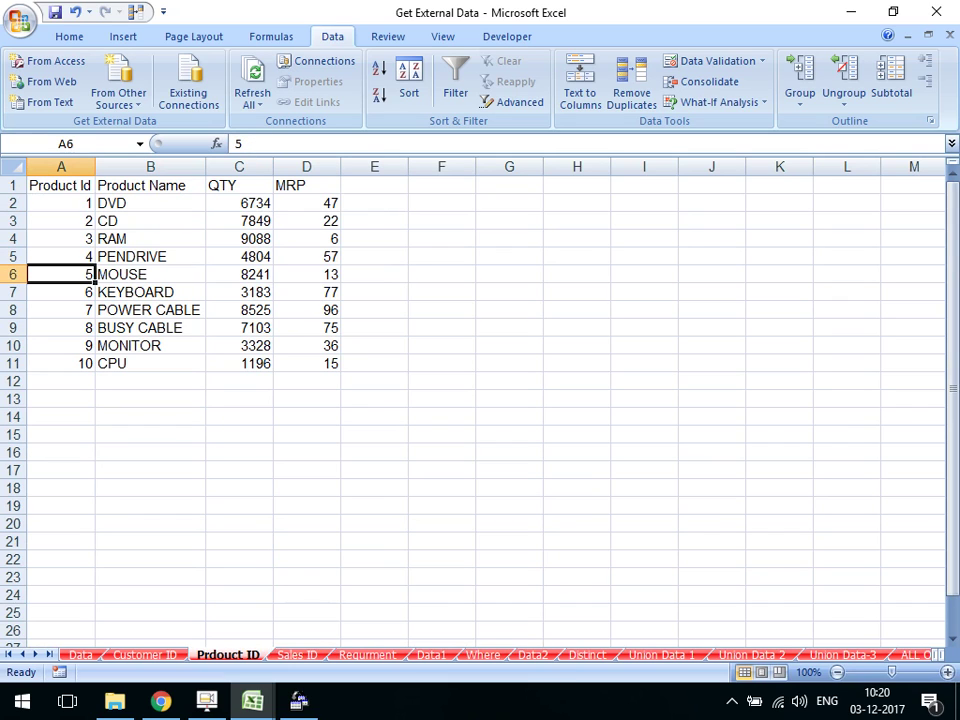
left_click(61, 256)
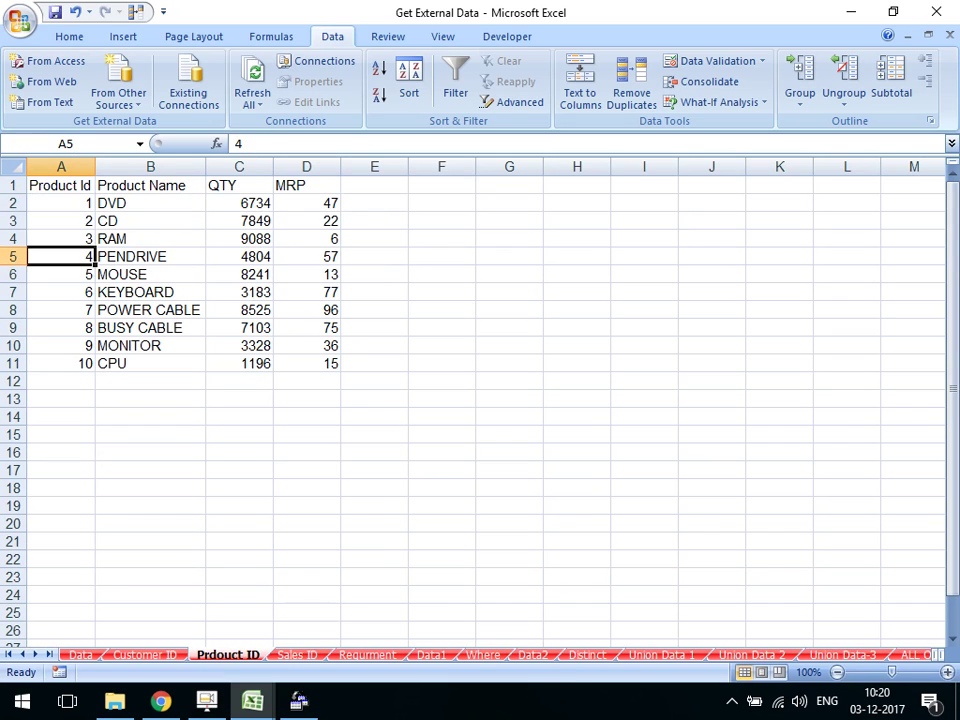
key("ctrl+Page_Down")
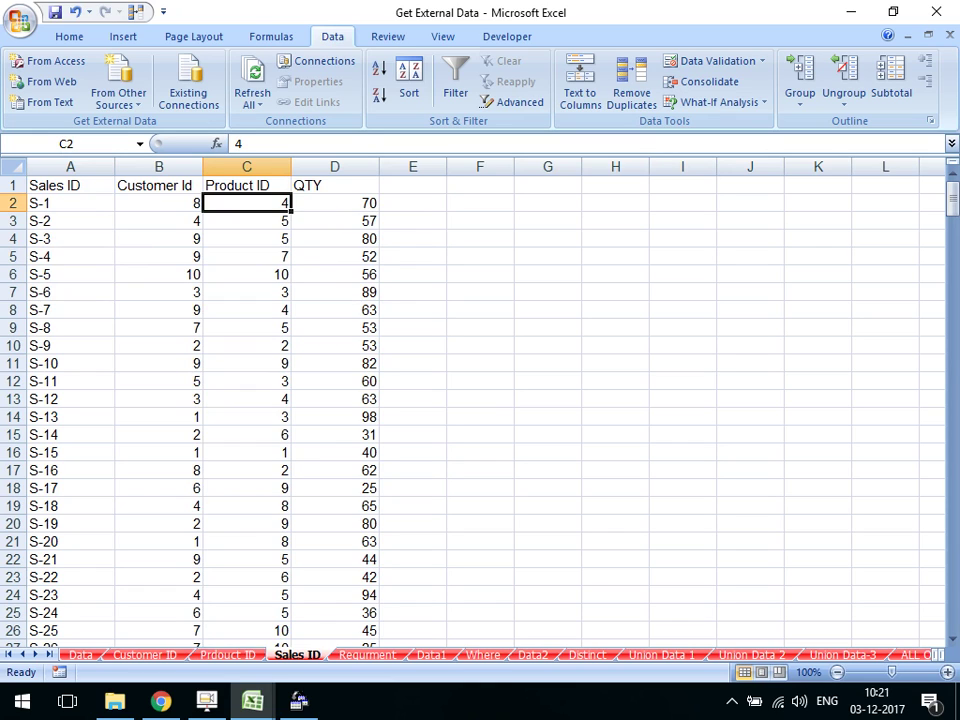
key("alt+Tab")
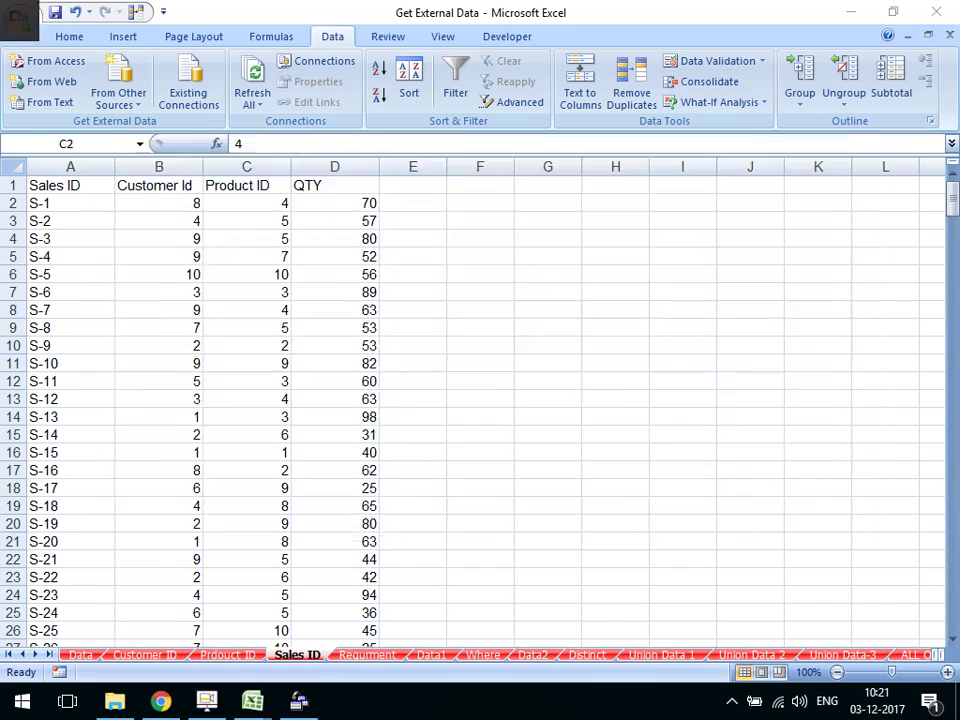
Move the linked Sales ID$ and Prdouct ID$ tables apart in the table diagram
key("alt+Tab")
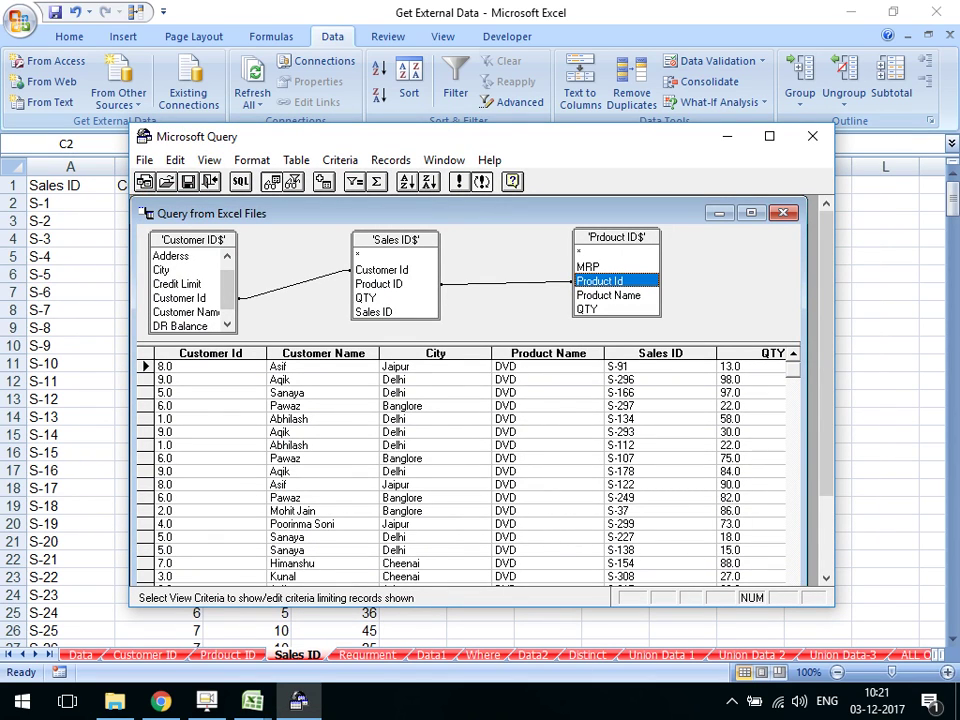
left_click(180, 297)
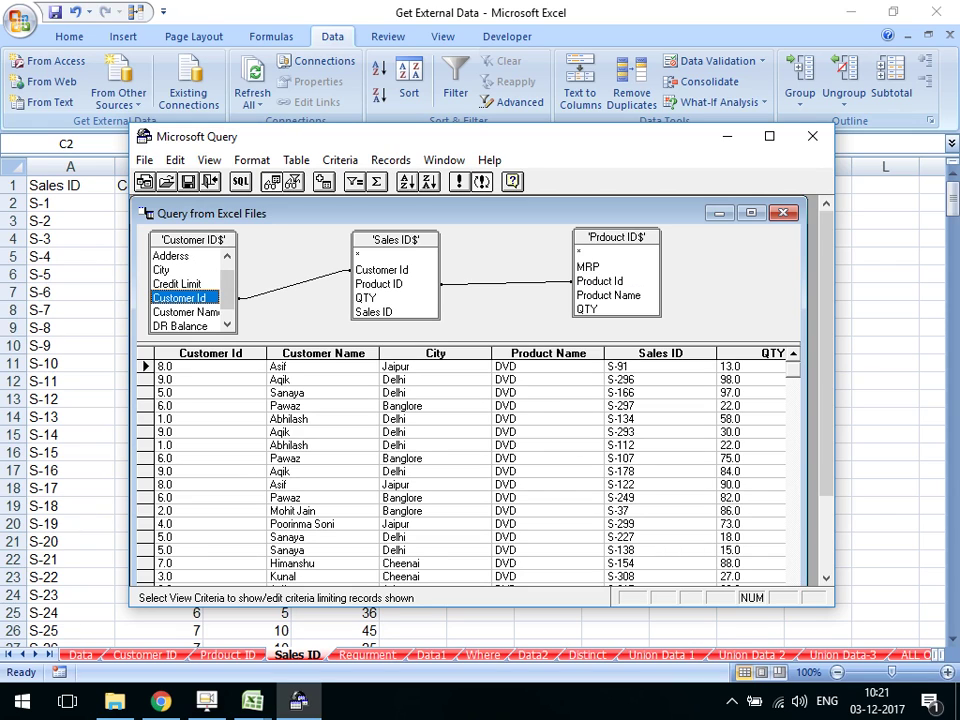
left_click(599, 281)
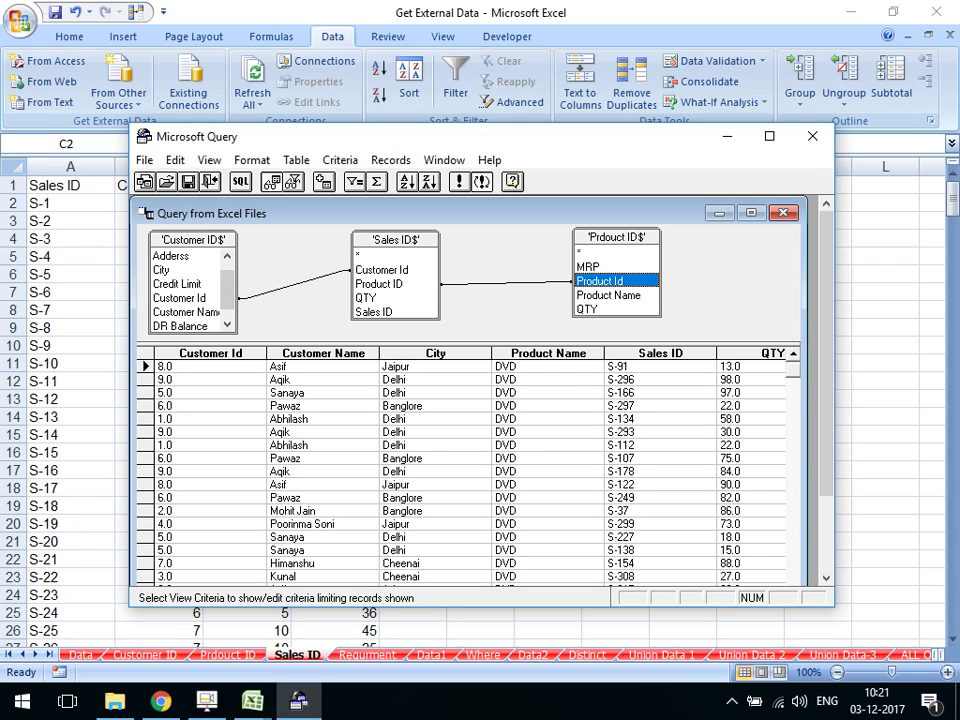
left_click(378, 284)
left_click_drag(395, 240, 457, 232)
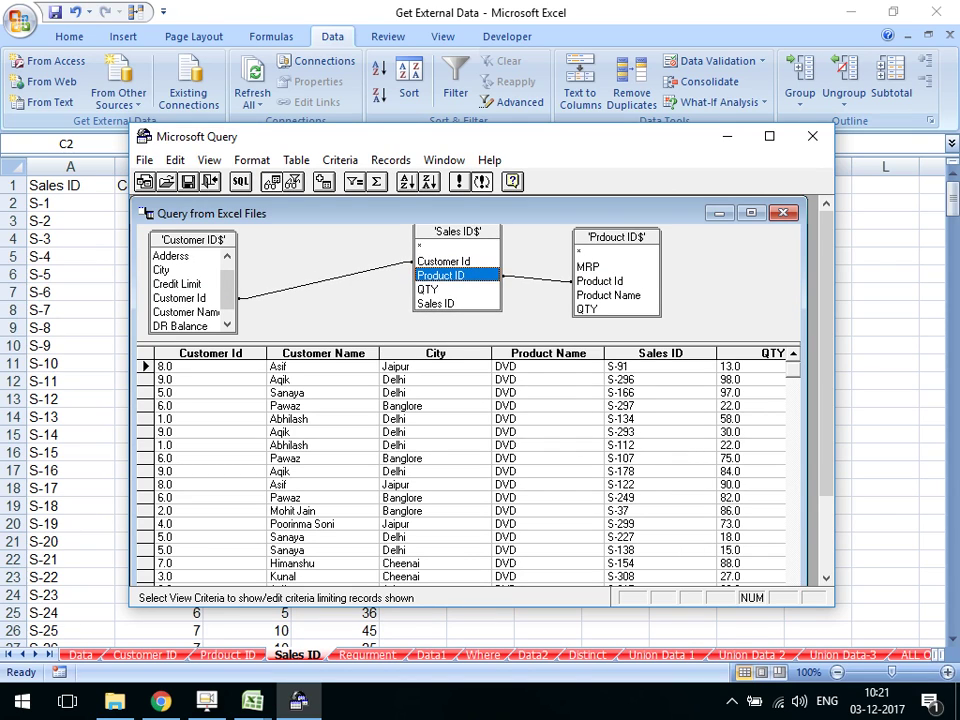
left_click(599, 281)
left_click_drag(616, 237, 721, 255)
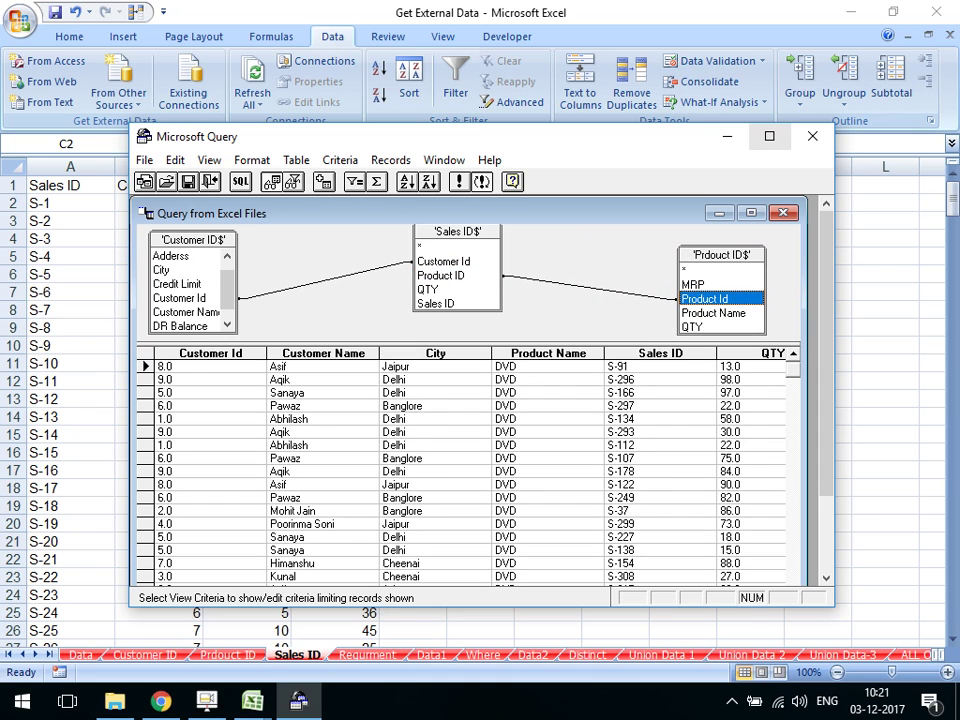
Maximize the query window and results, then return the data to Microsoft Office Excel
left_click(769, 136)
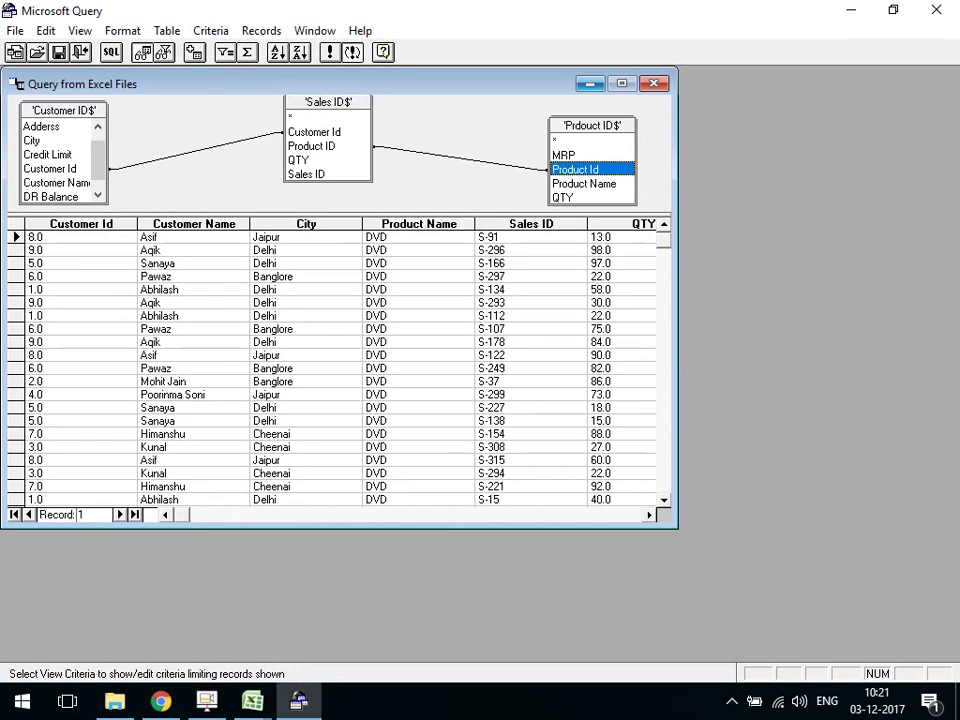
left_click(621, 83)
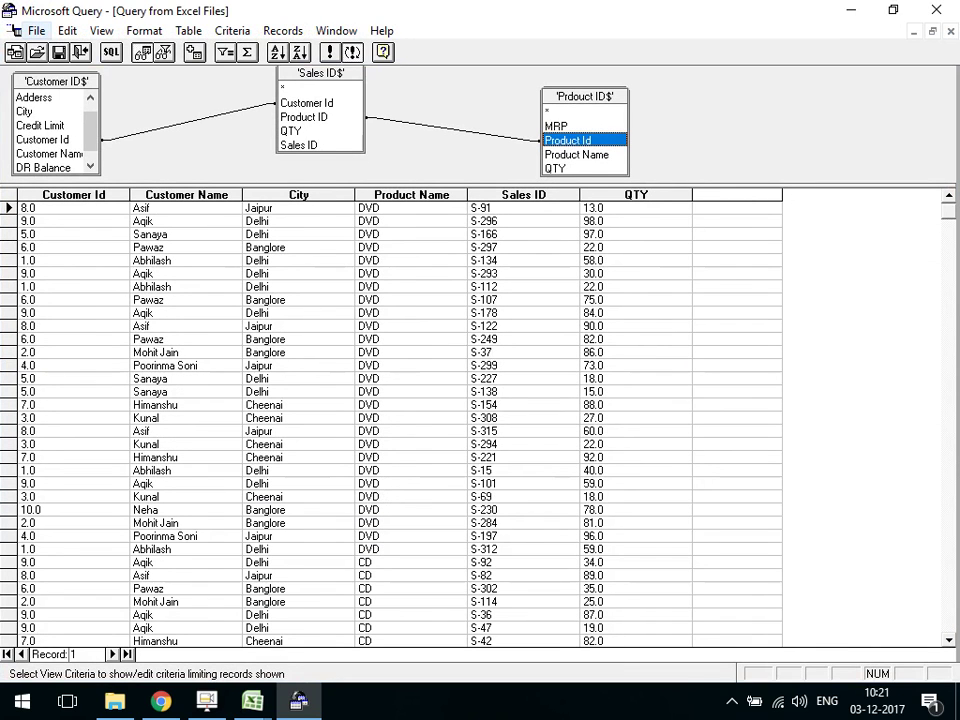
left_click(36, 30)
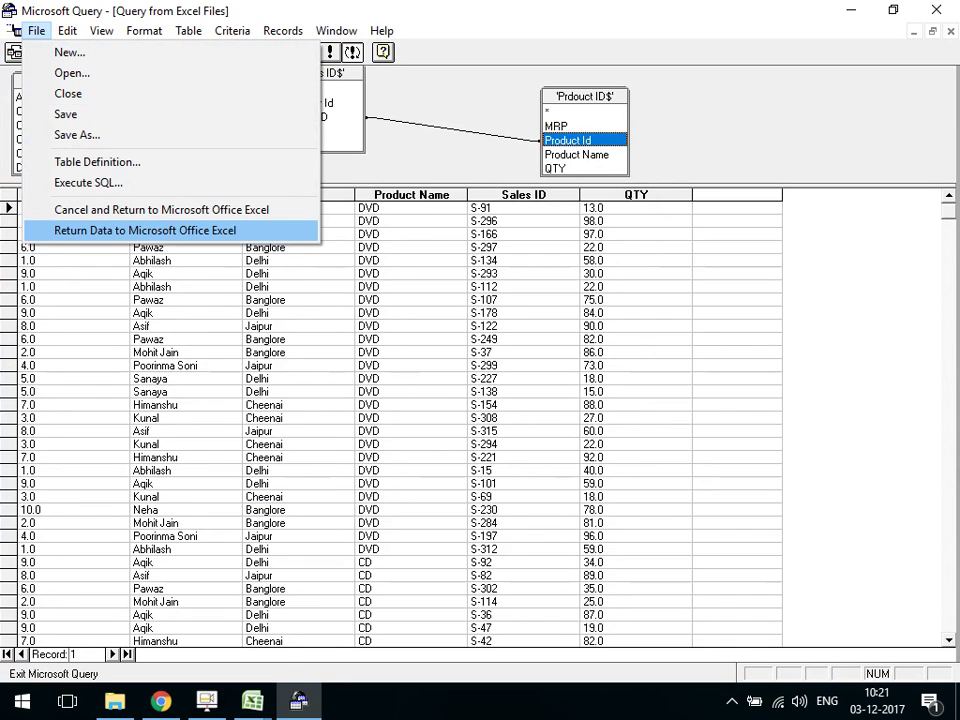
left_click(145, 230)
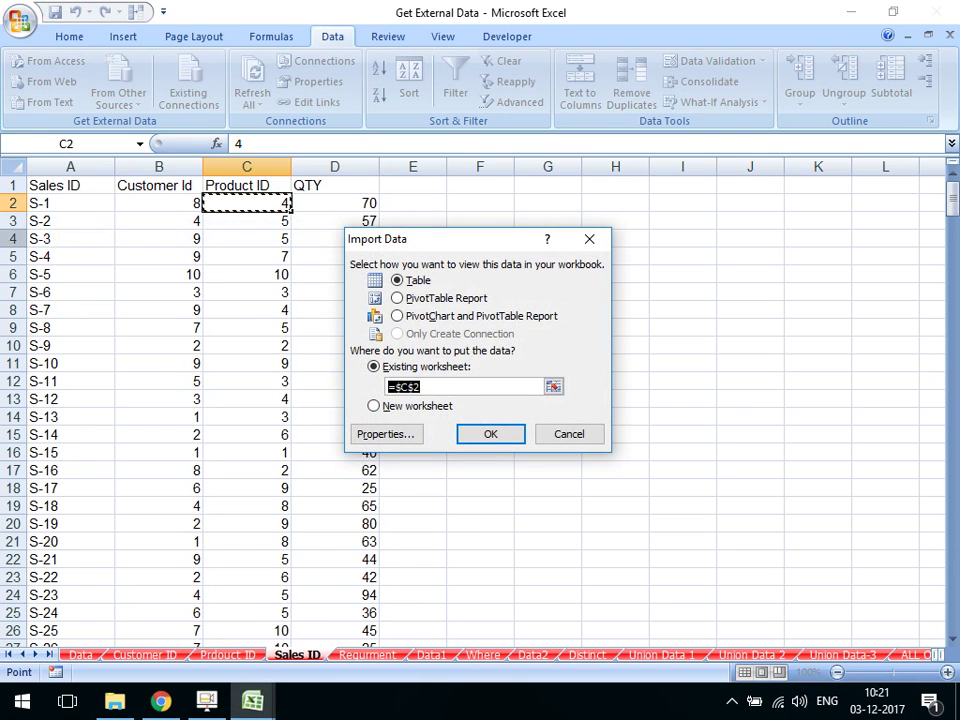
Set the import destination to cell A1 on the Requrment sheet and confirm
key("ctrl+Page_Down")
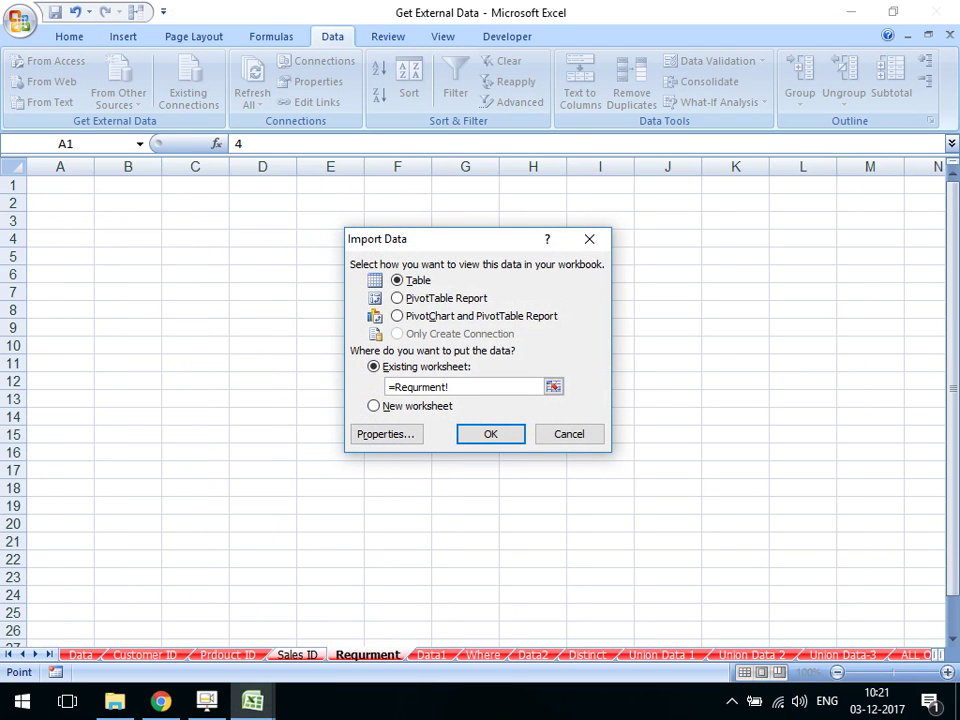
left_click(60, 185)
key("Escape")
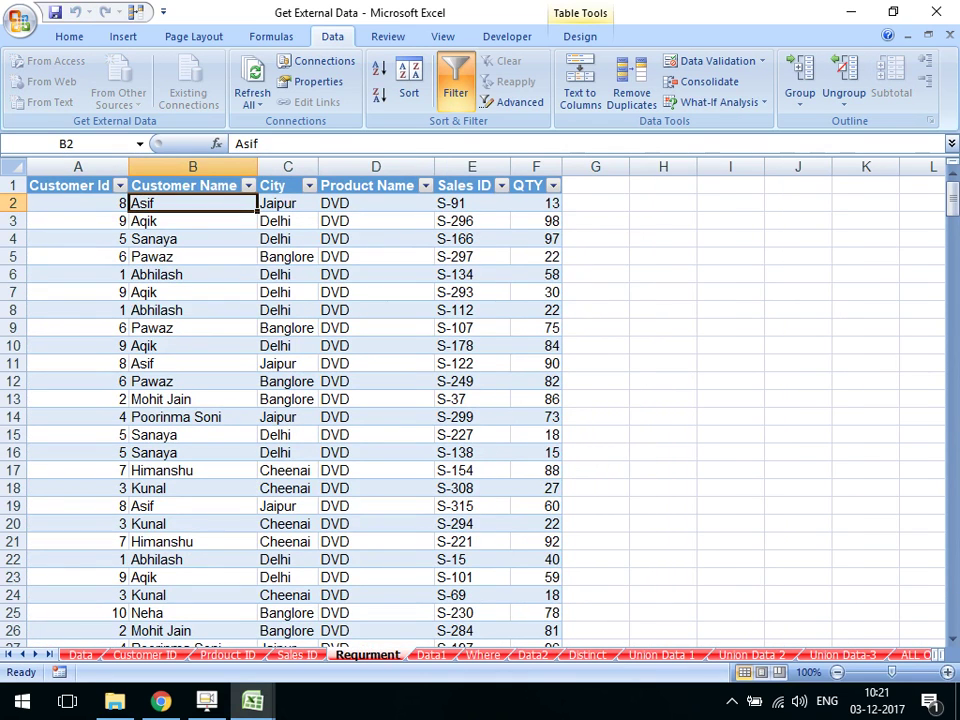
Verify imported rows such as sale S-91 with QTY 13 and S-112 against the Sales ID sheet
left_click(78, 203)
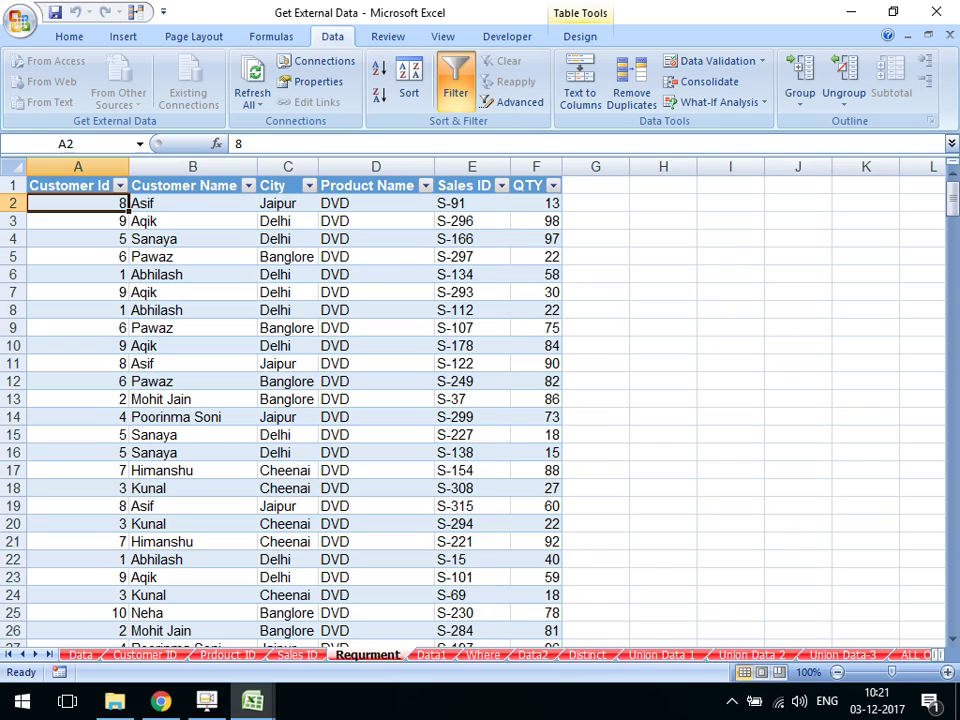
left_click(192, 203)
left_click(472, 203)
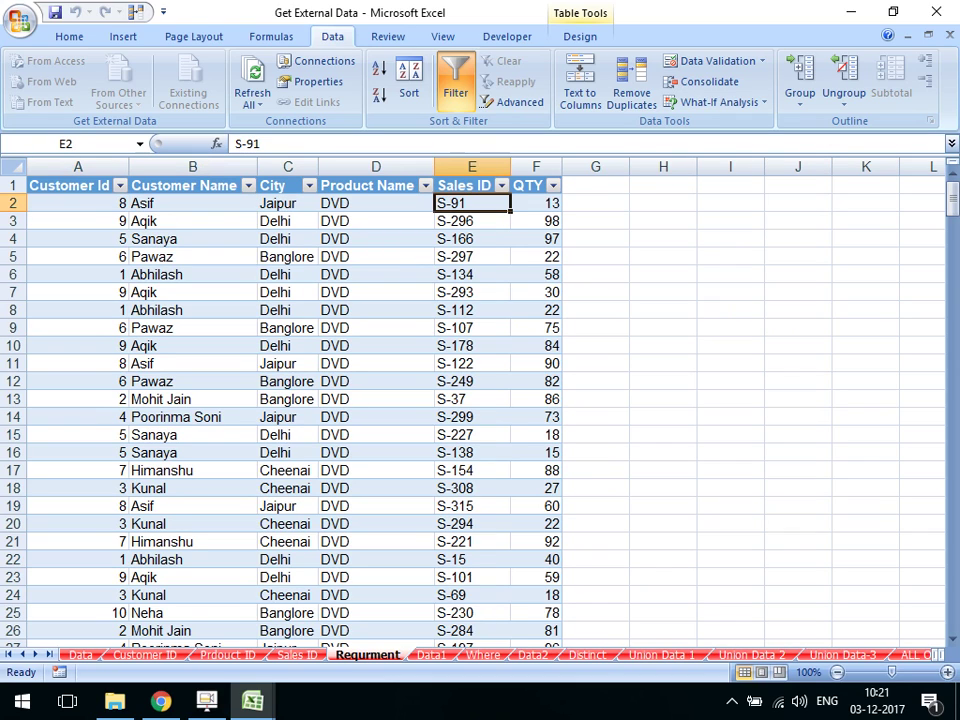
left_click(536, 203)
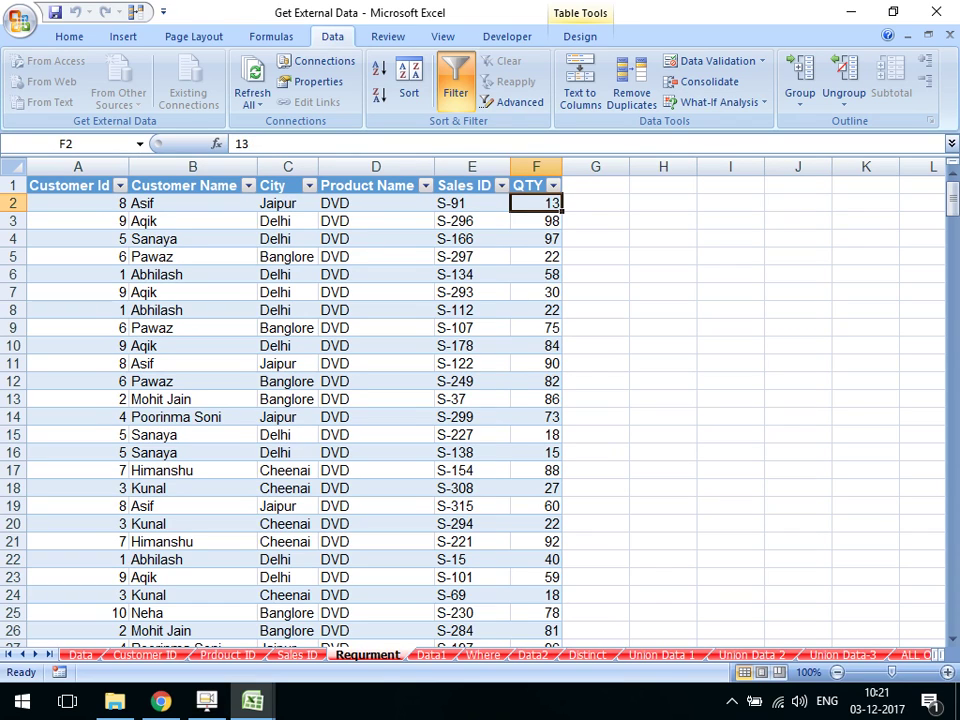
left_click(193, 310)
left_click(472, 310)
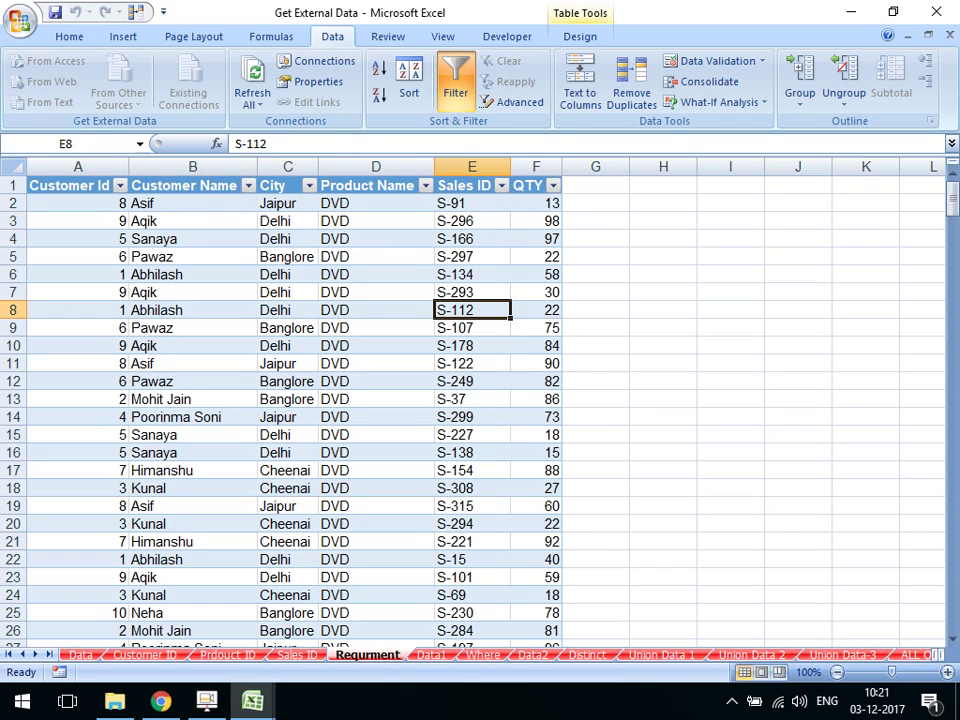
key("ctrl+Page_Up")
scroll(480, 400, "down", 7)
Inspect the S-112 sale record and its Customer Id on the Sales ID sheet
scroll(480, 400, "down", 8)
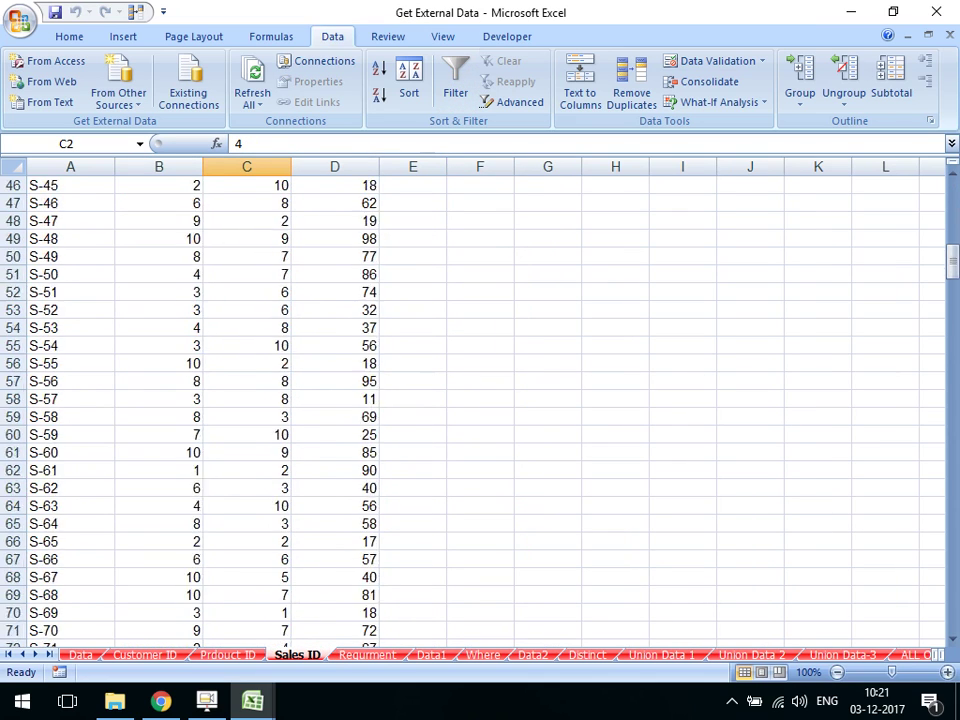
scroll(480, 400, "down", 11)
scroll(480, 400, "down", 10)
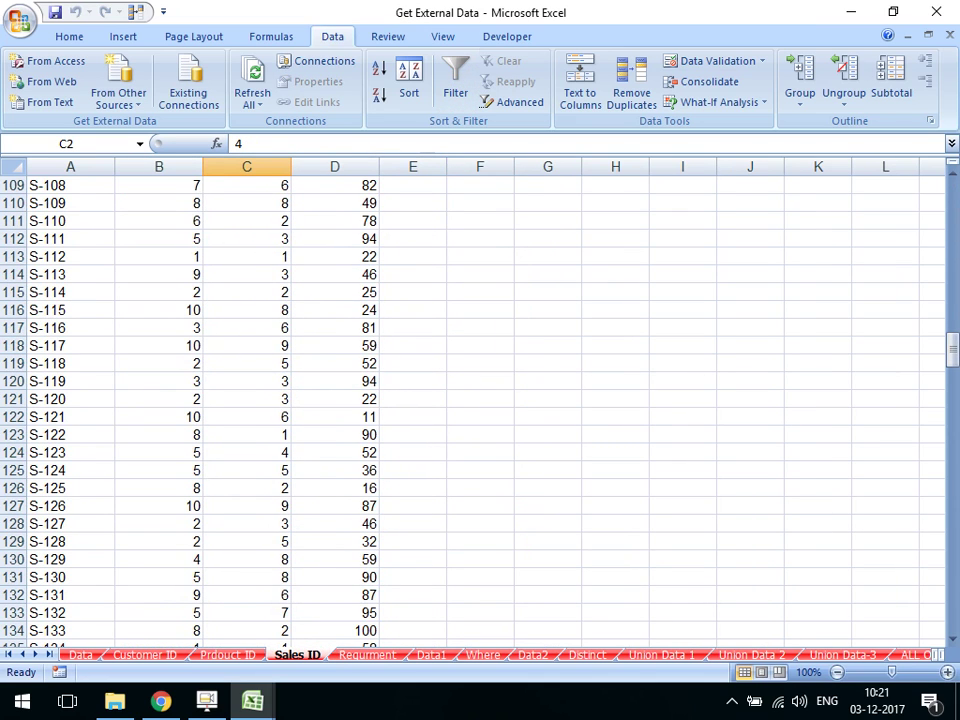
left_click_drag(47, 256, 340, 256)
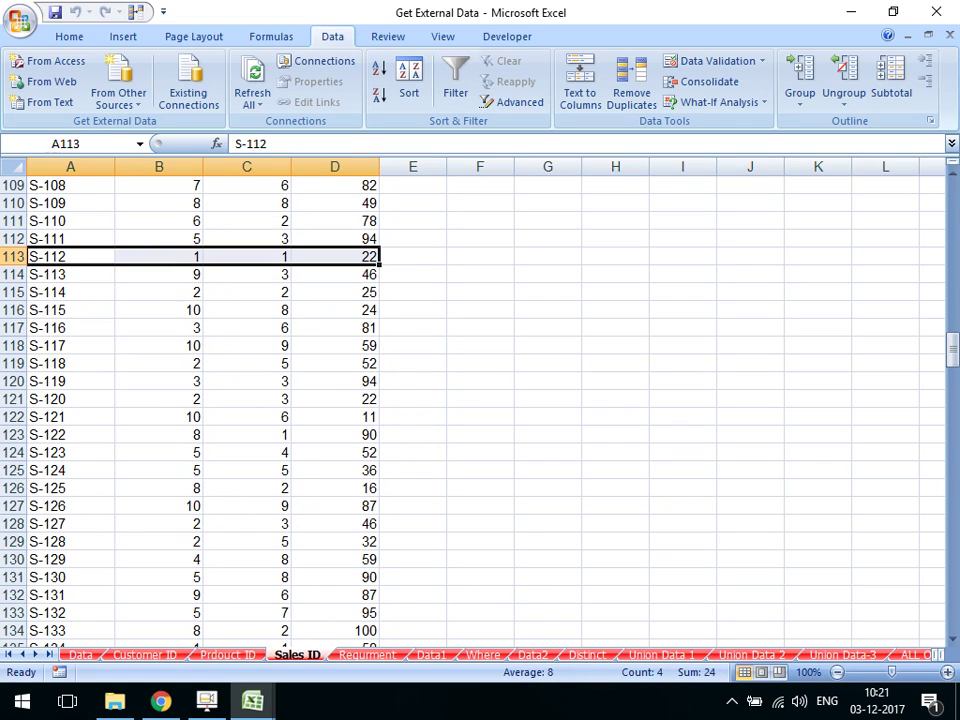
left_click(159, 256)
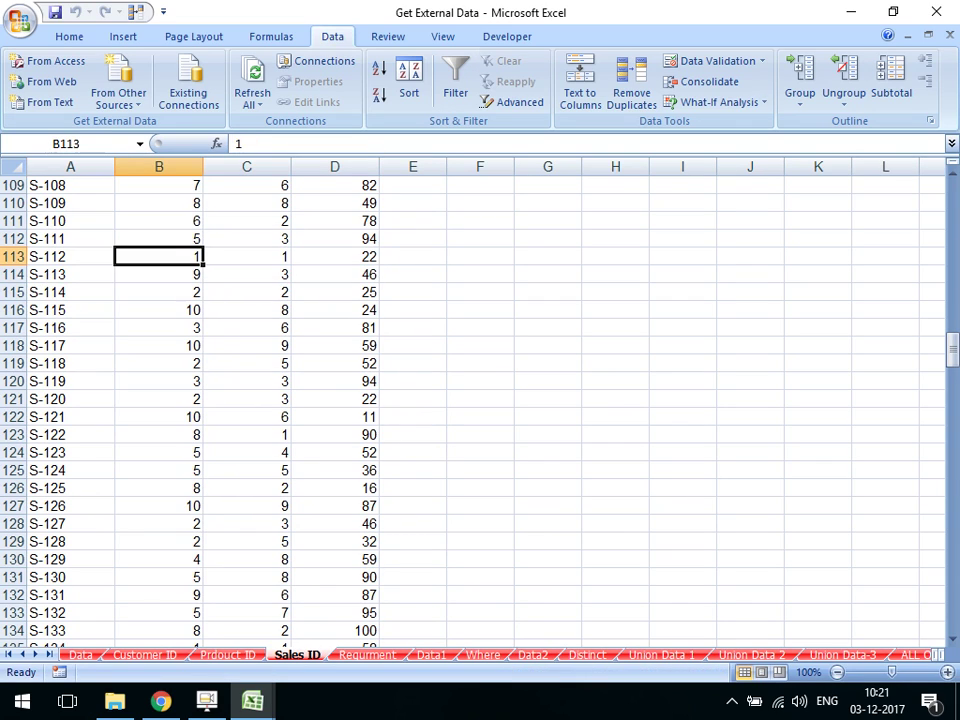
key("ctrl+Page_Down")
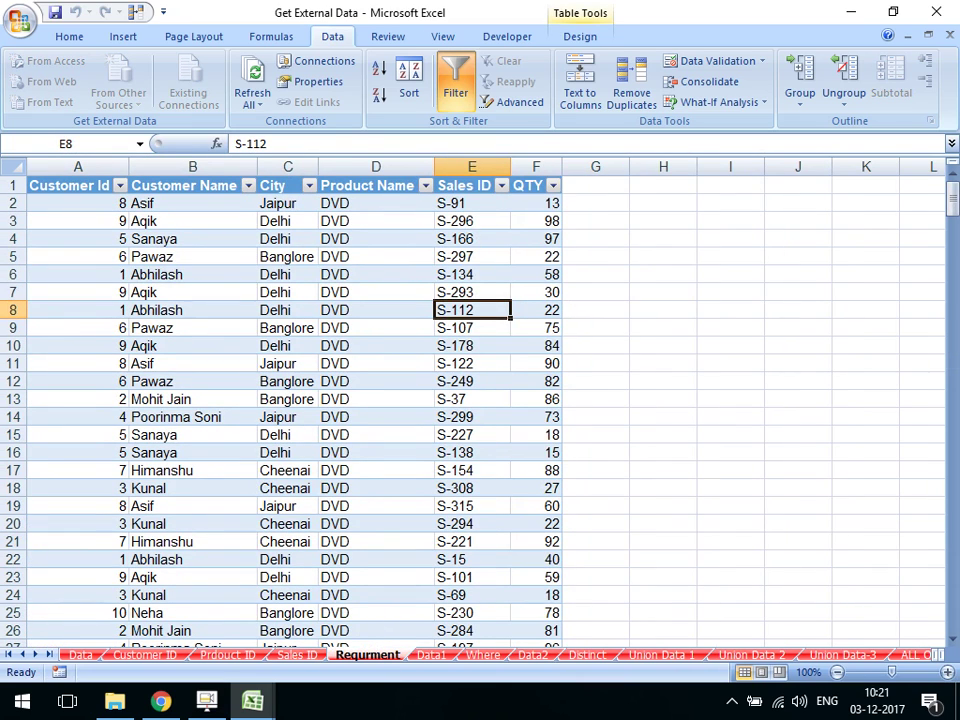
left_click(192, 274)
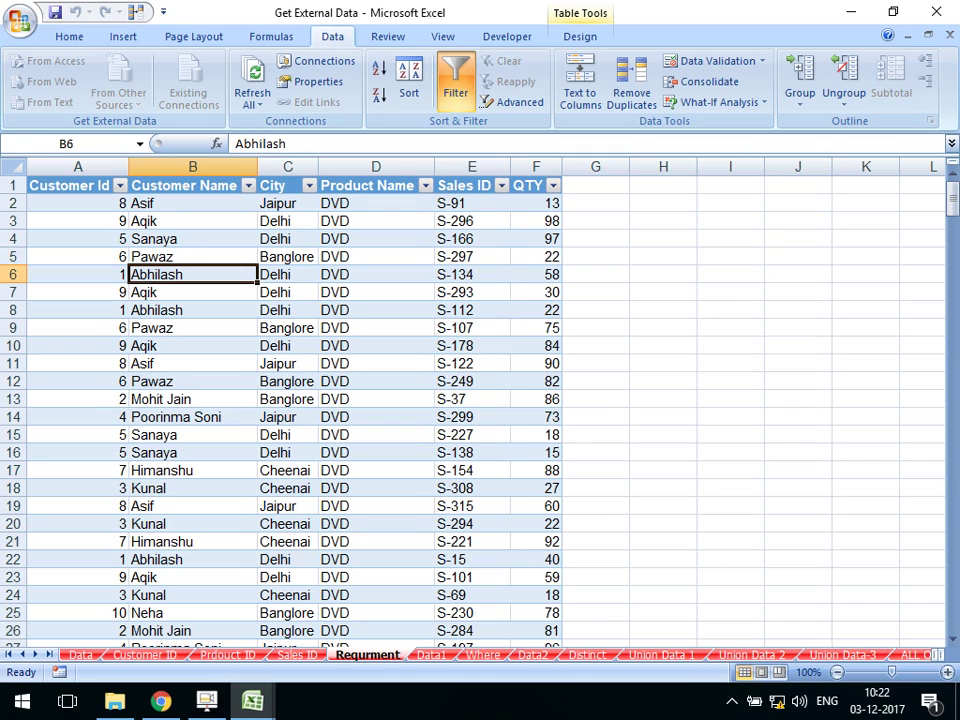
left_click(376, 256)
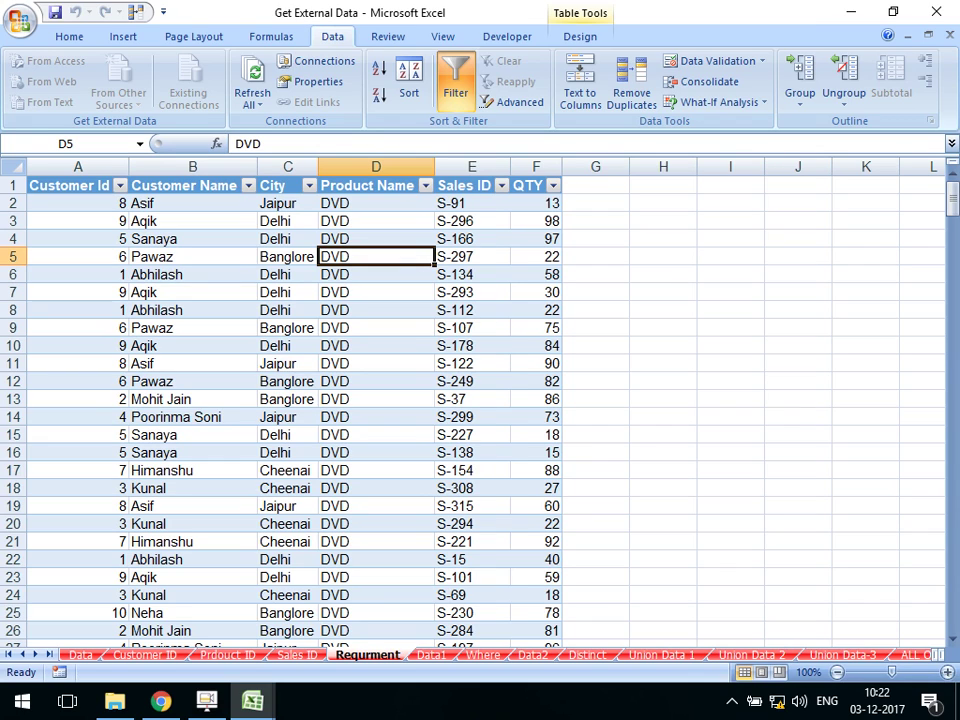
left_click(192, 363)
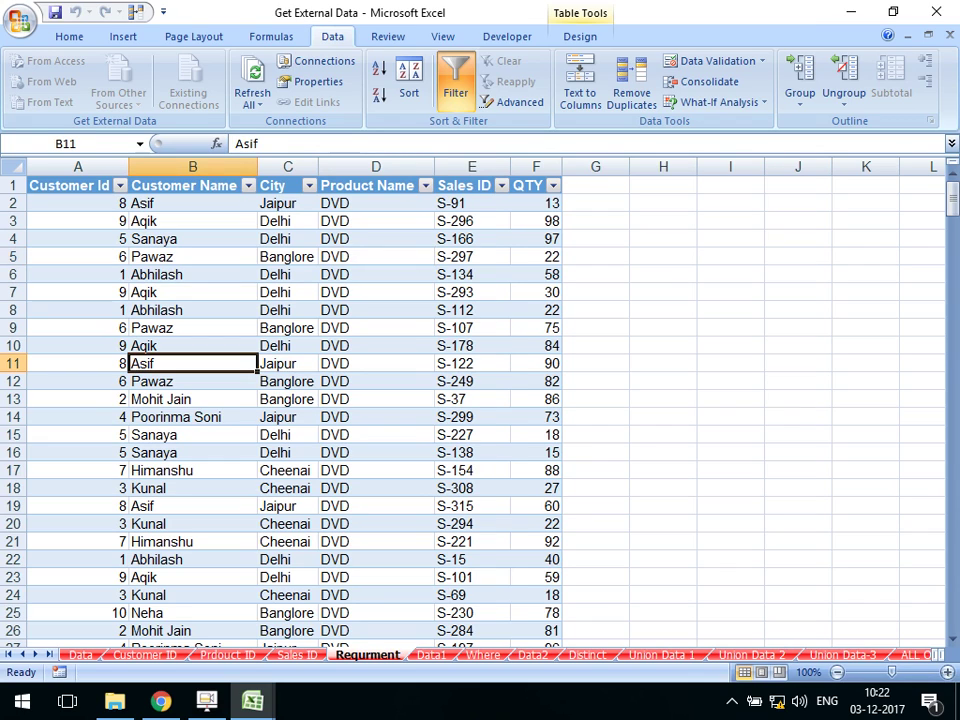
left_click_drag(192, 310, 540, 310)
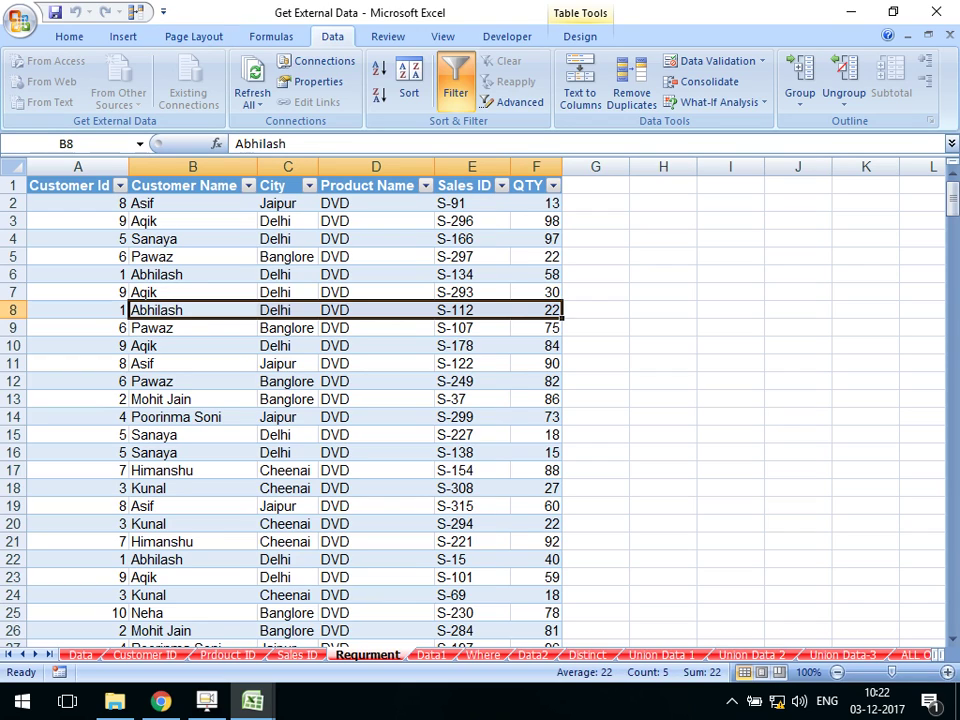
left_click(78, 203)
left_click(192, 185)
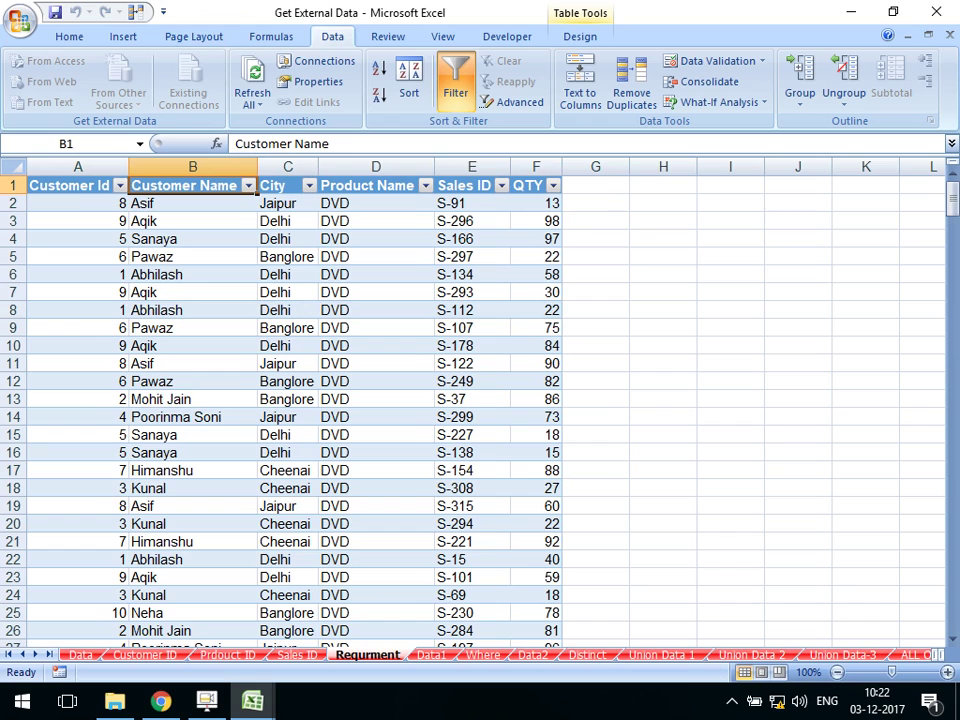
left_click(318, 61)
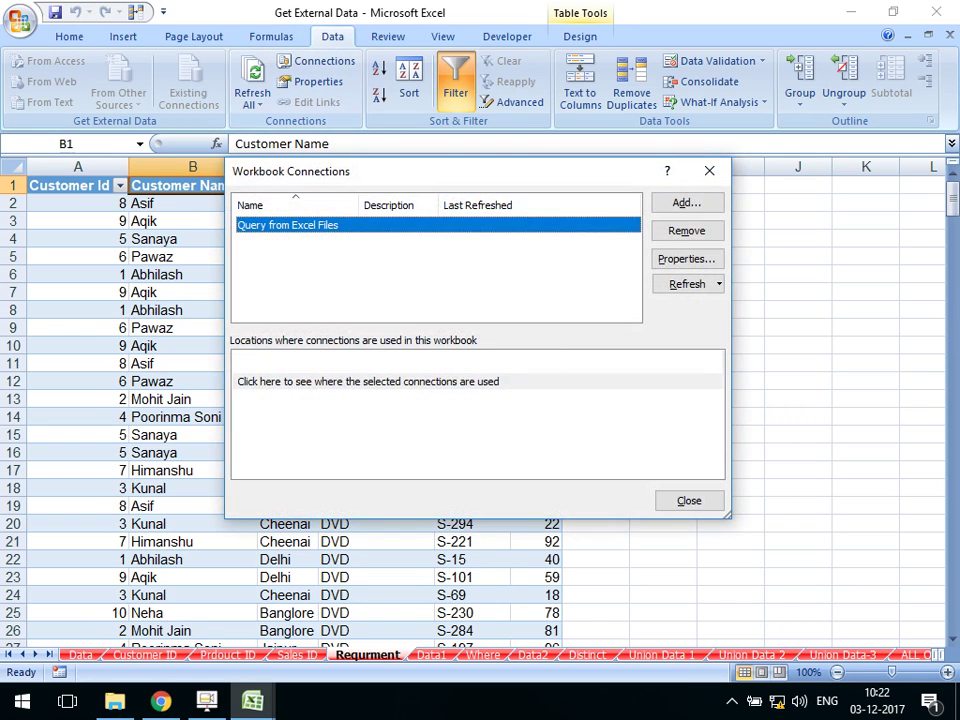
left_click(686, 258)
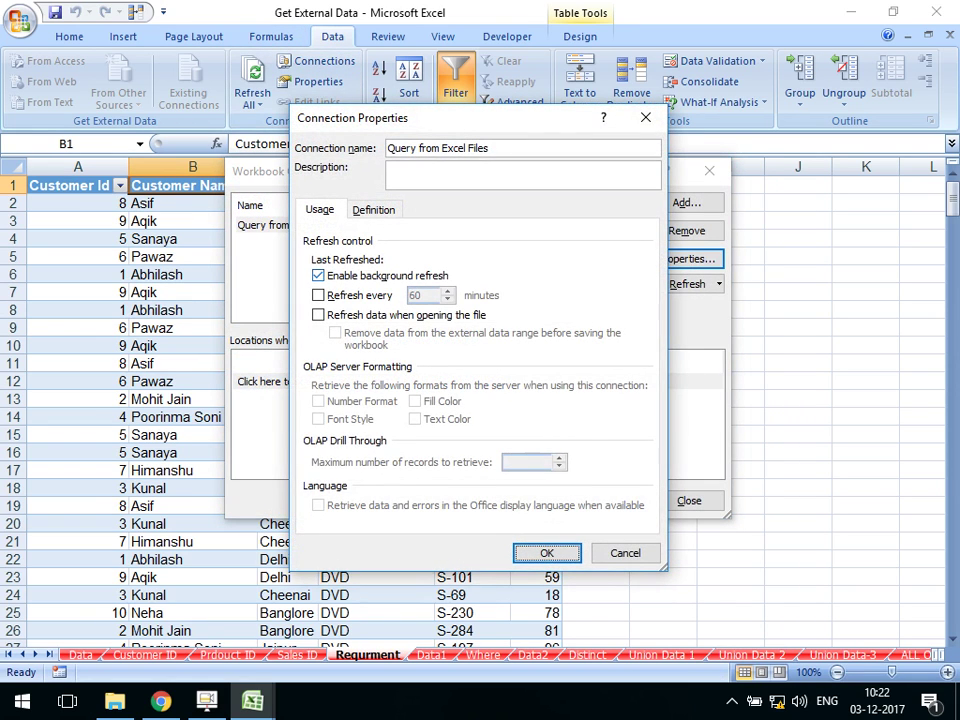
left_click(373, 209)
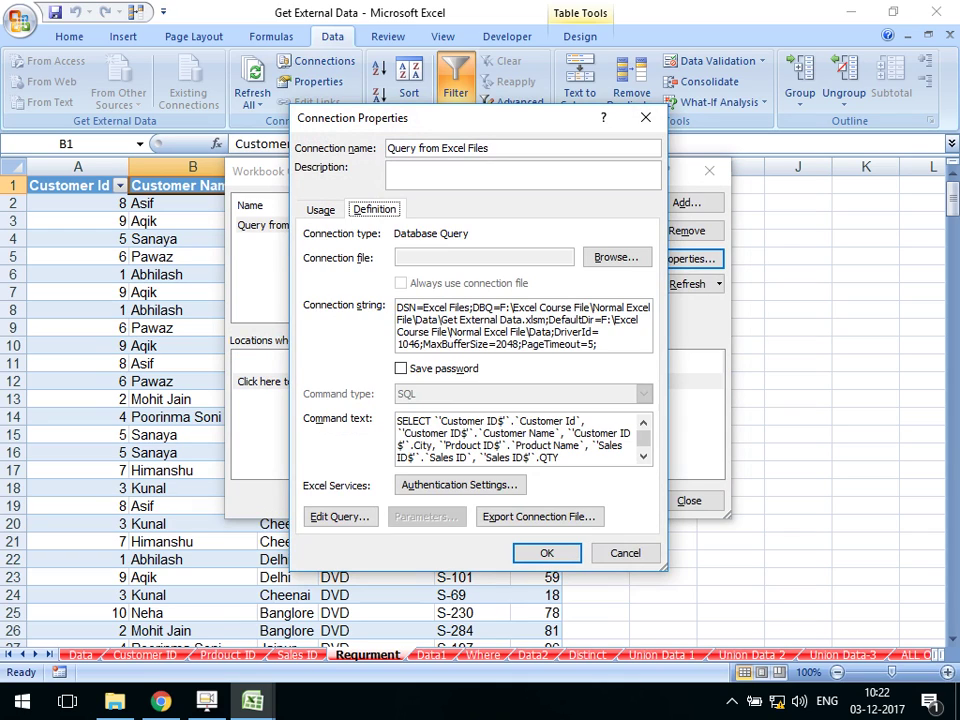
scroll(524, 440, "down", 2)
scroll(524, 440, "down", 2)
scroll(524, 440, "down", 2)
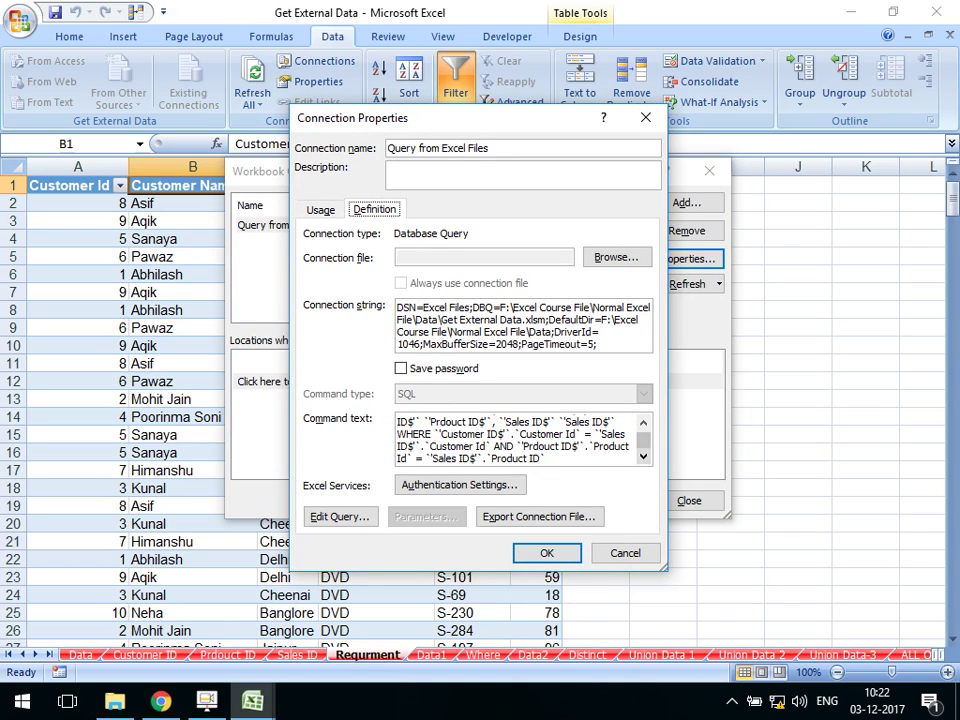
scroll(482, 320, "up", 2)
scroll(482, 320, "up", 2)
scroll(482, 320, "up", 2)
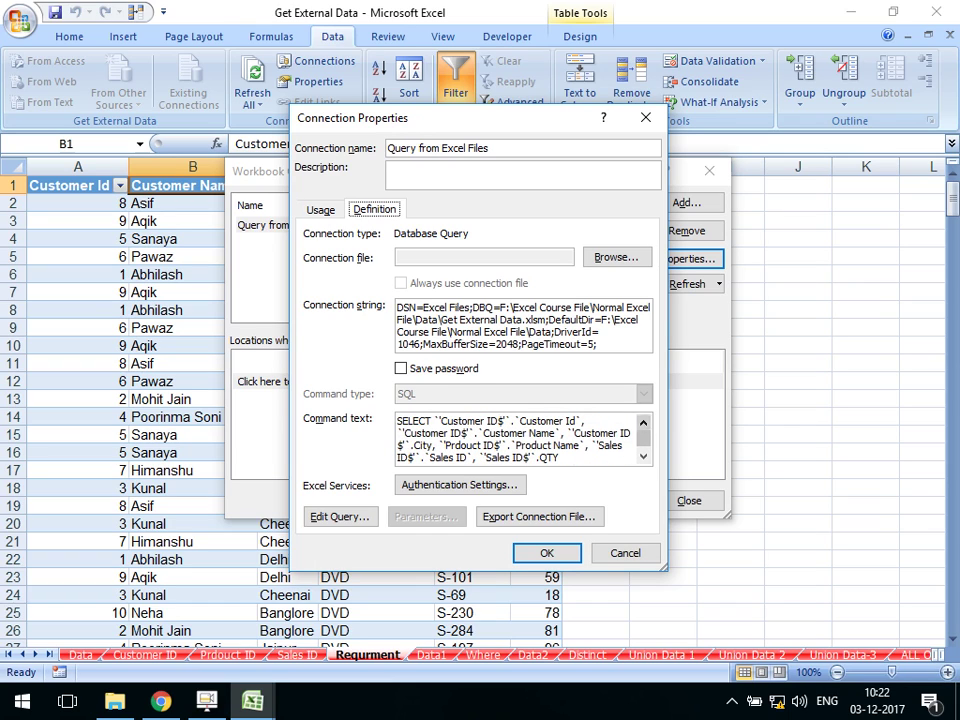
left_click(560, 457)
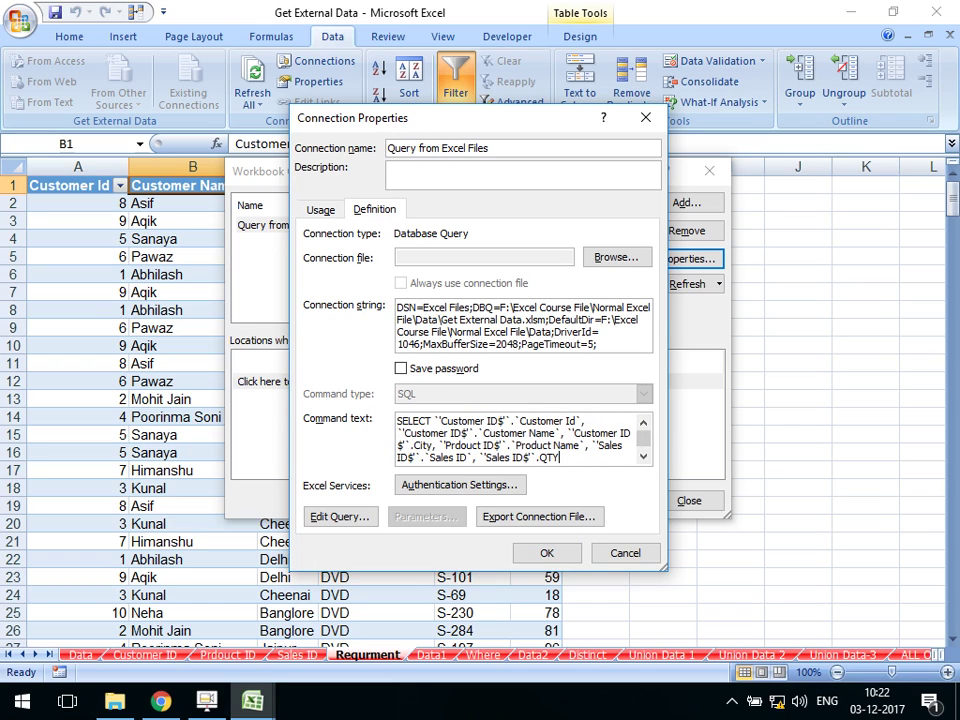
key("Escape")
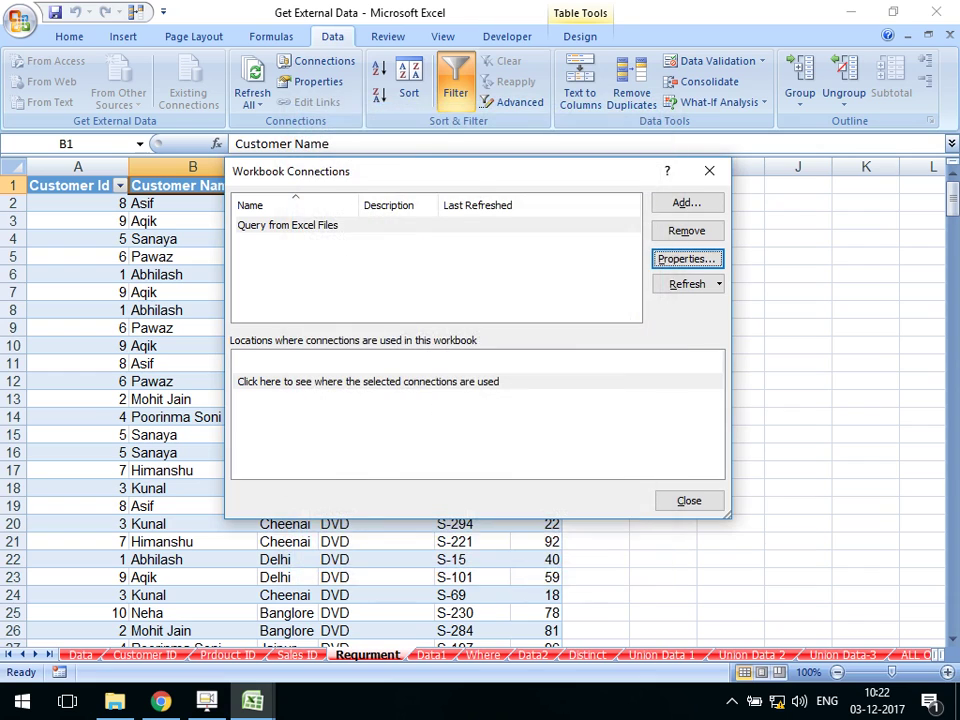
key("Escape")
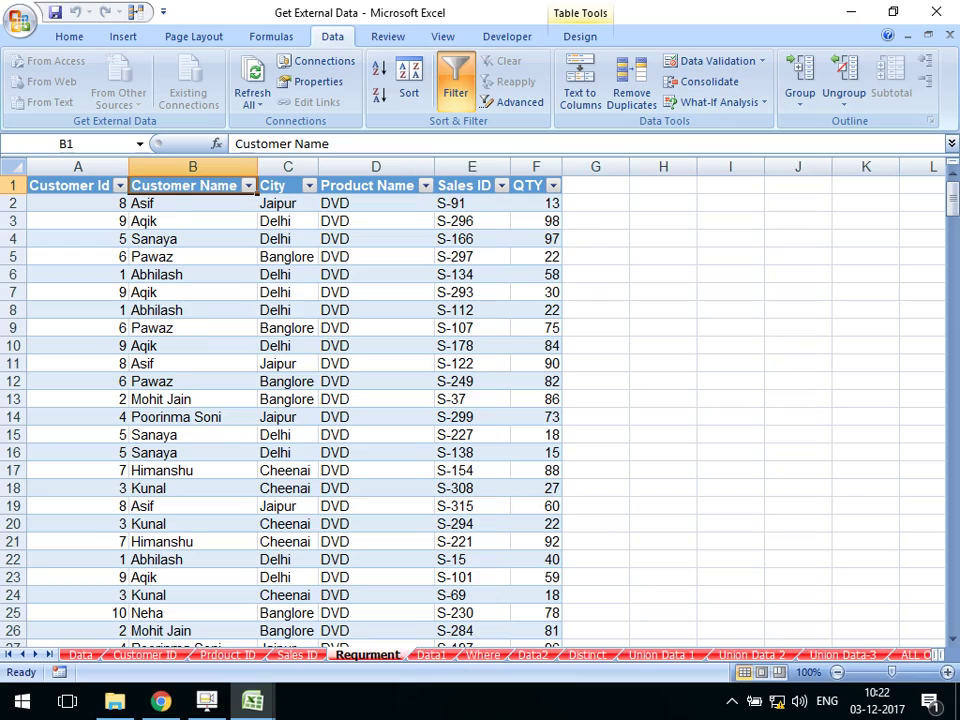
Change DVD's Product Id in cell A2 of the Prdouct ID sheet to 111
scroll(300, 400, "down", 1)
scroll(300, 400, "down", 7)
scroll(300, 400, "down", 9)
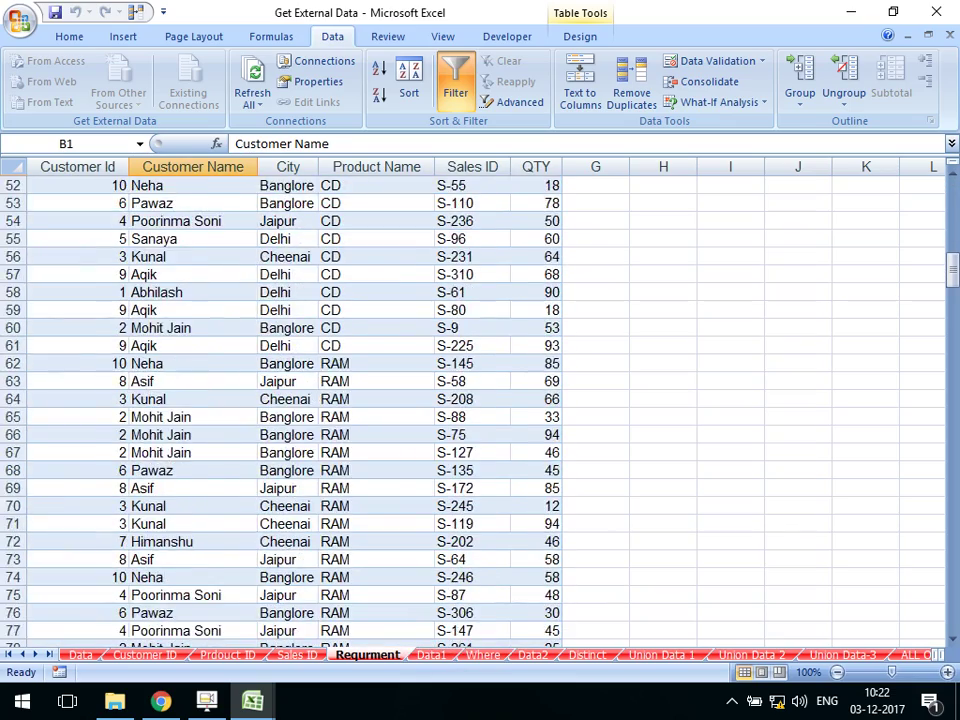
scroll(300, 400, "up", 6)
scroll(300, 400, "up", 8)
scroll(300, 400, "up", 3)
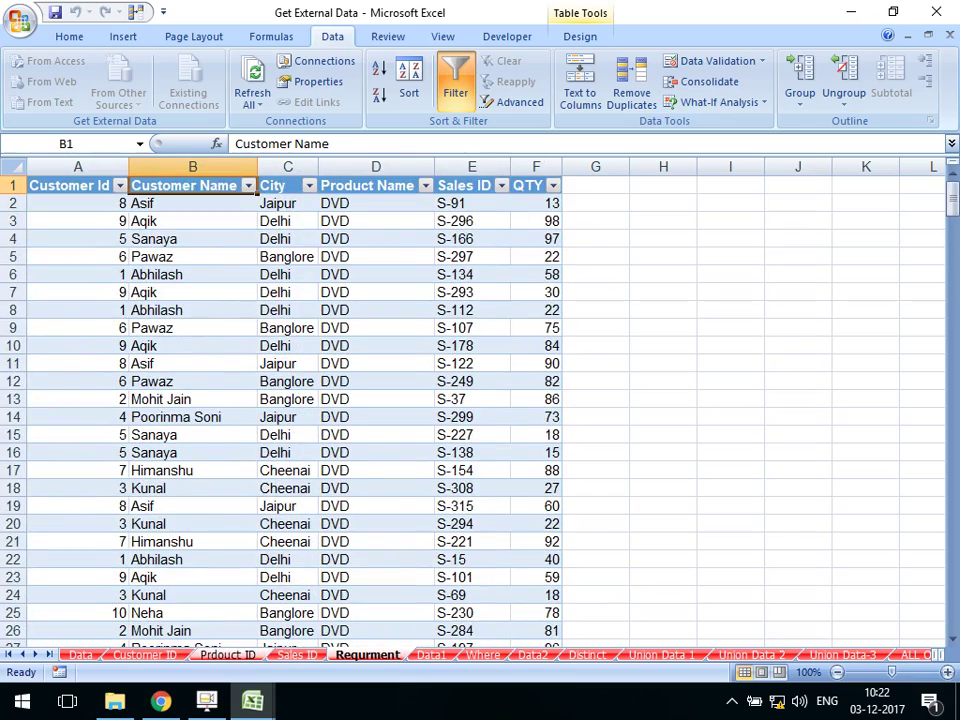
key("ctrl+Page_Up")
key("ctrl+Page_Up")
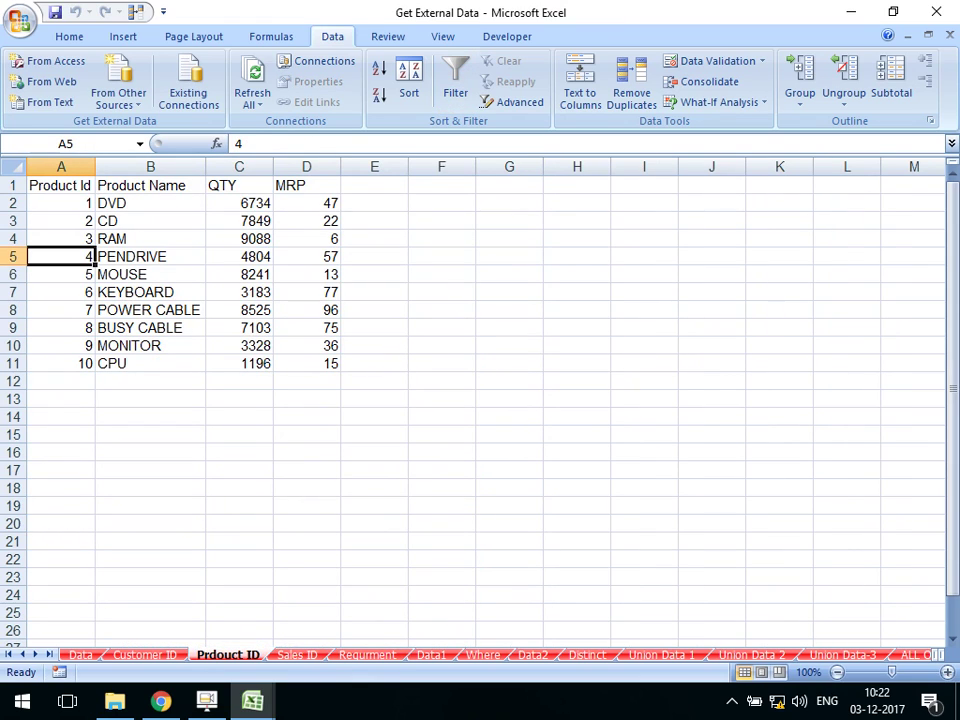
left_click(61, 203)
type("11")
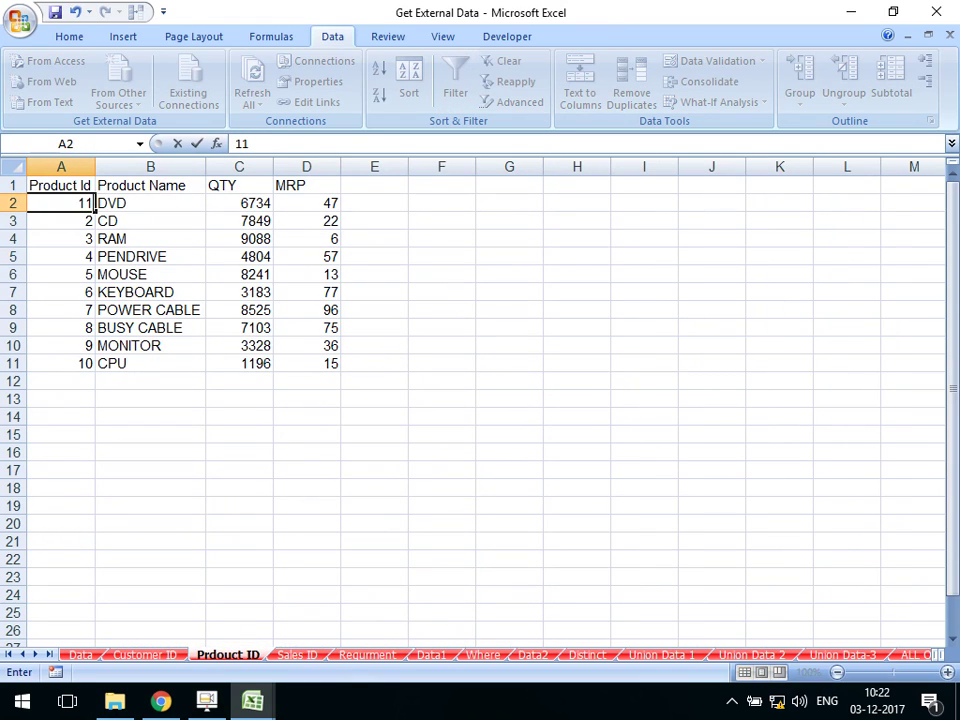
type("1")
key("Return")
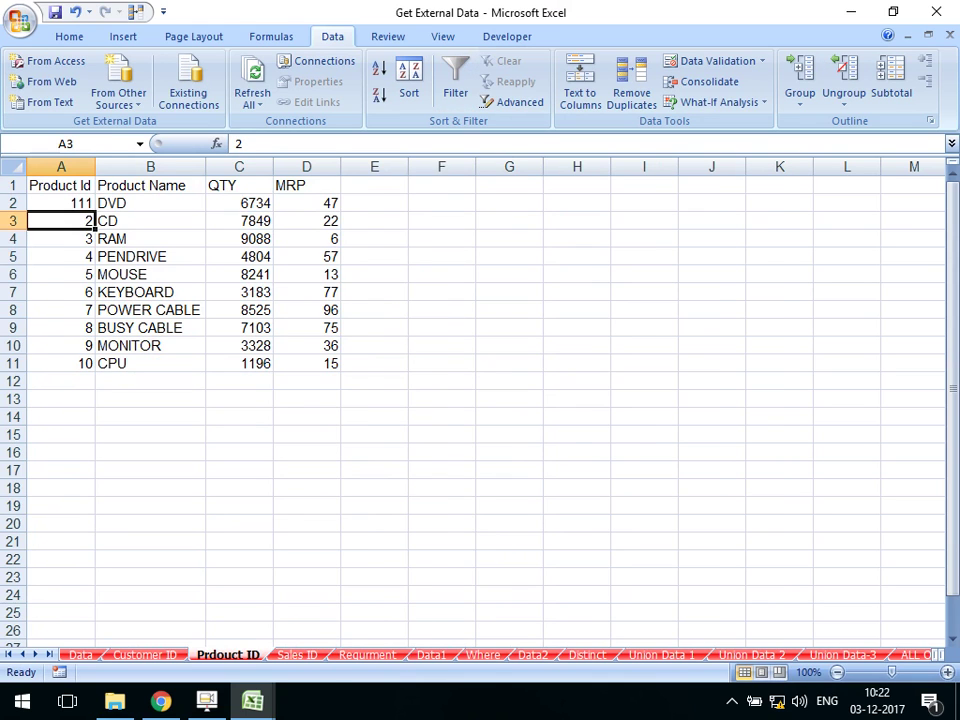
Replace every 1 in the Sales ID sheet's Product ID column C with 111 (50 replacements)
key("ctrl+Page_Down")
scroll(480, 400, "up", 10)
scroll(480, 400, "up", 13)
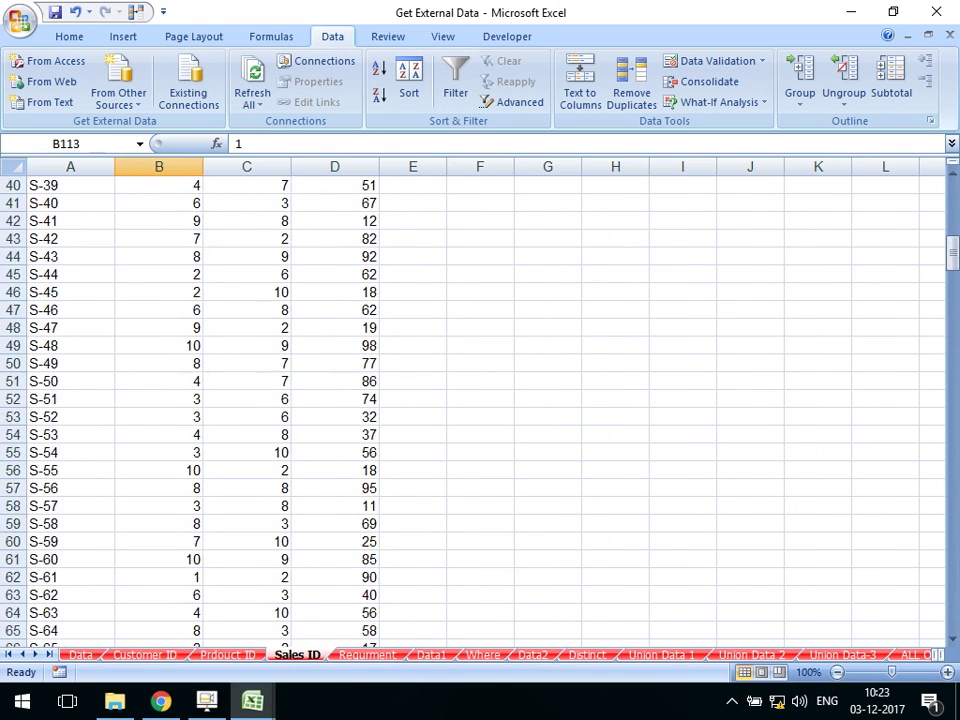
scroll(480, 400, "up", 5)
scroll(480, 400, "up", 8)
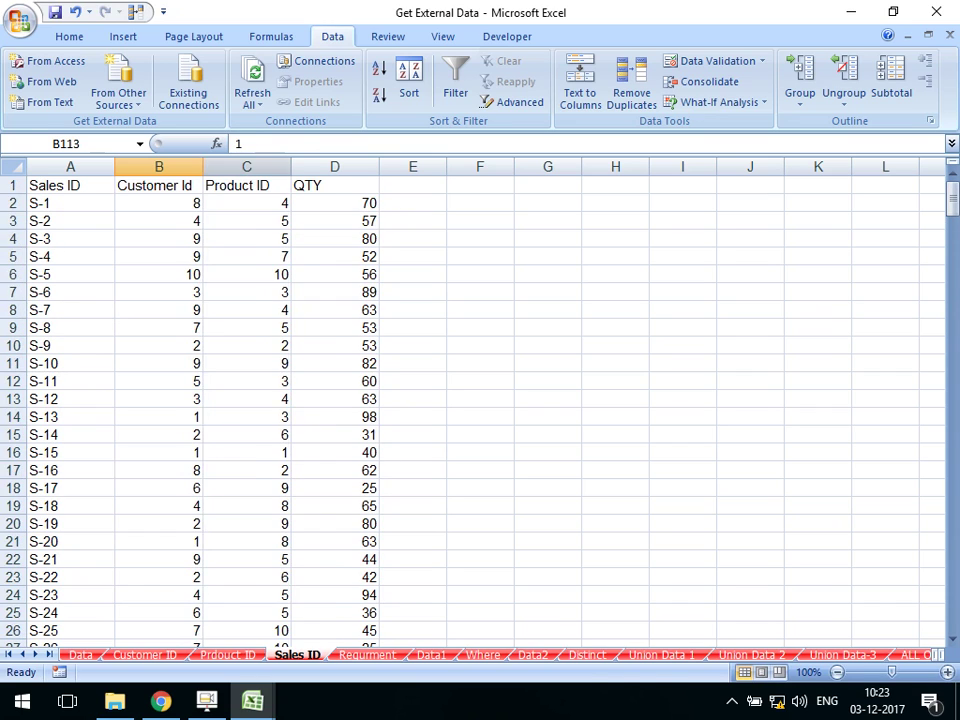
left_click(247, 167)
right_click(252, 180)
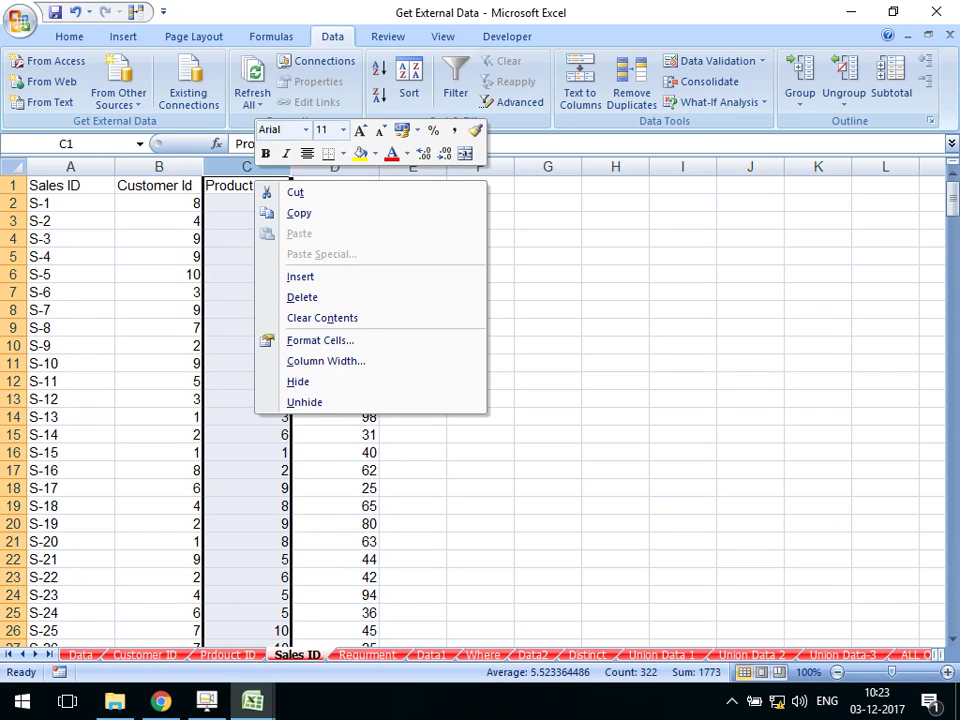
key("Escape")
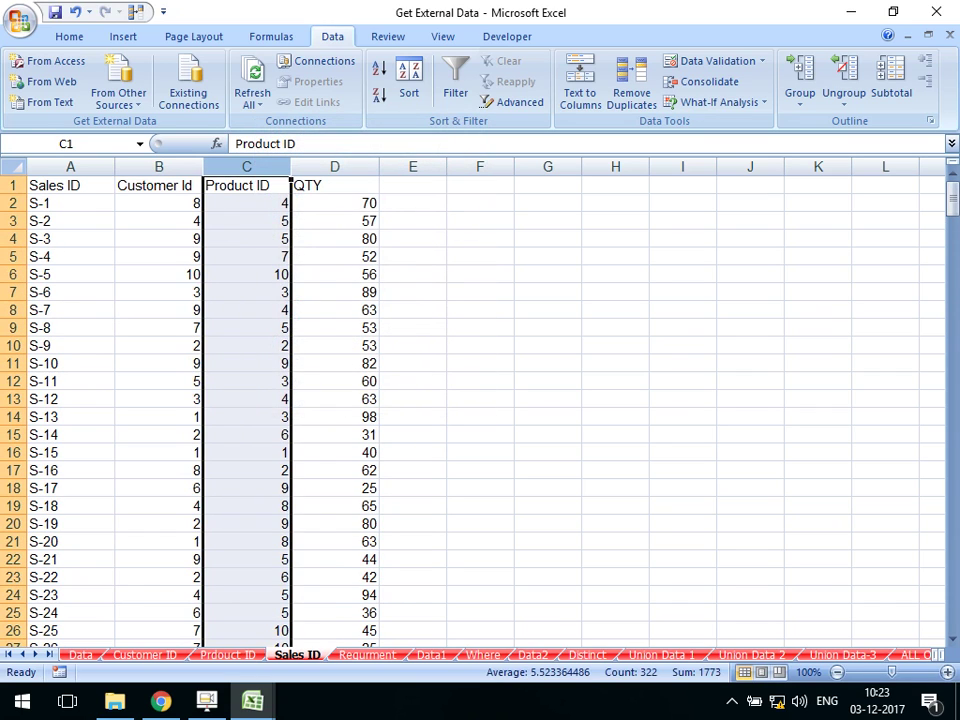
key("ctrl+h")
type("1")
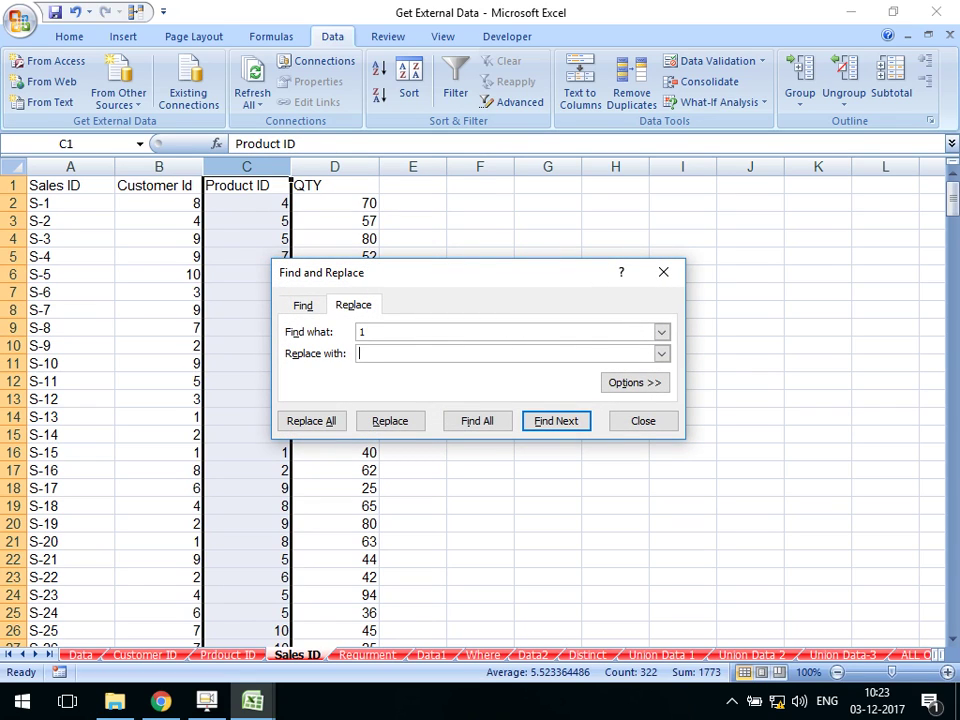
key("Tab")
type("111")
key("Tab")
key("Tab")
key("Return")
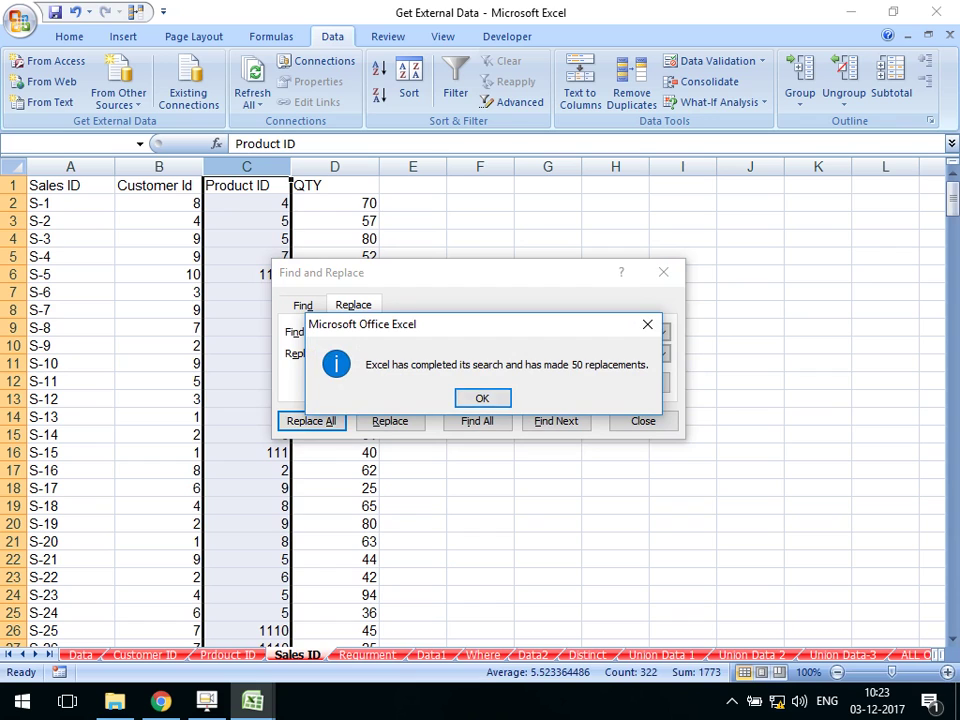
key("Return")
key("Tab")
key("Tab")
key("Tab")
key("Return")
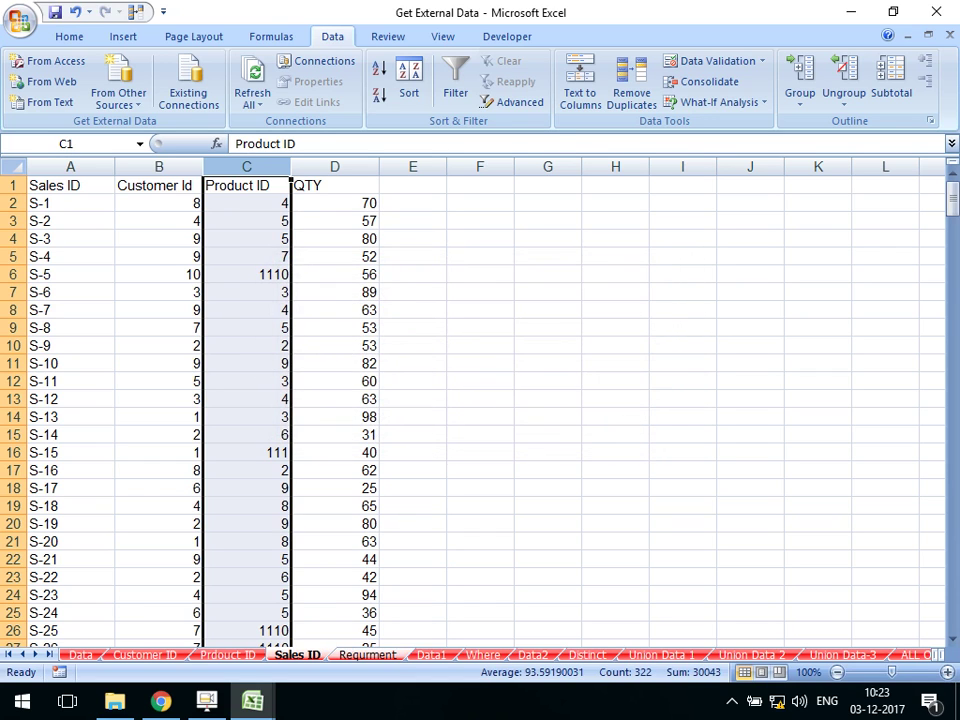
left_click(367, 655)
Refresh the Requrment query table and review the product names in D2:D13
right_click(234, 341)
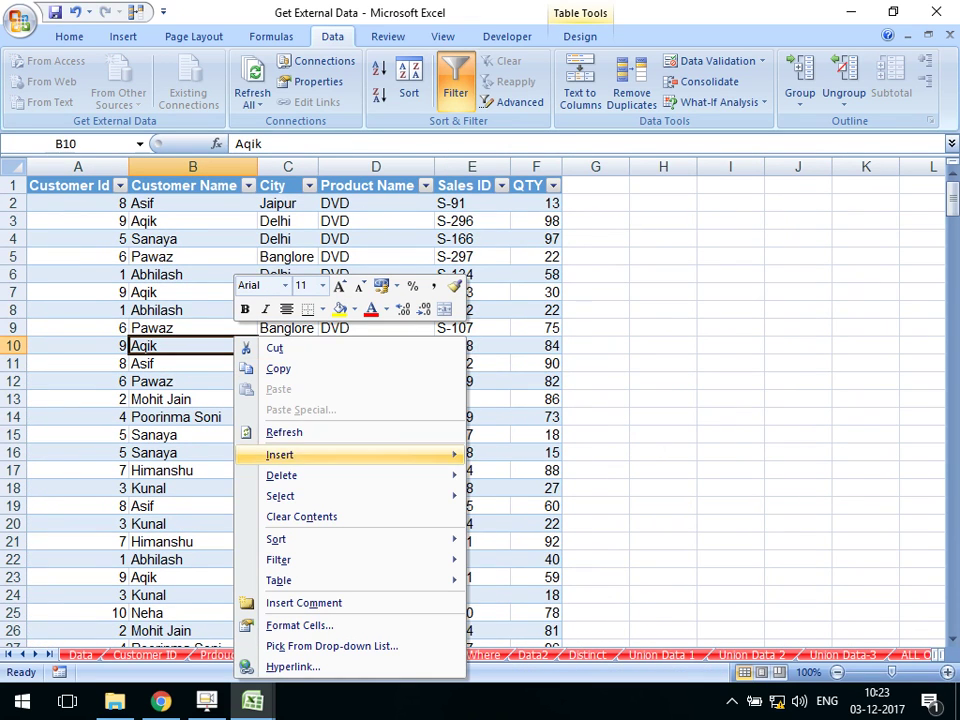
left_click(284, 432)
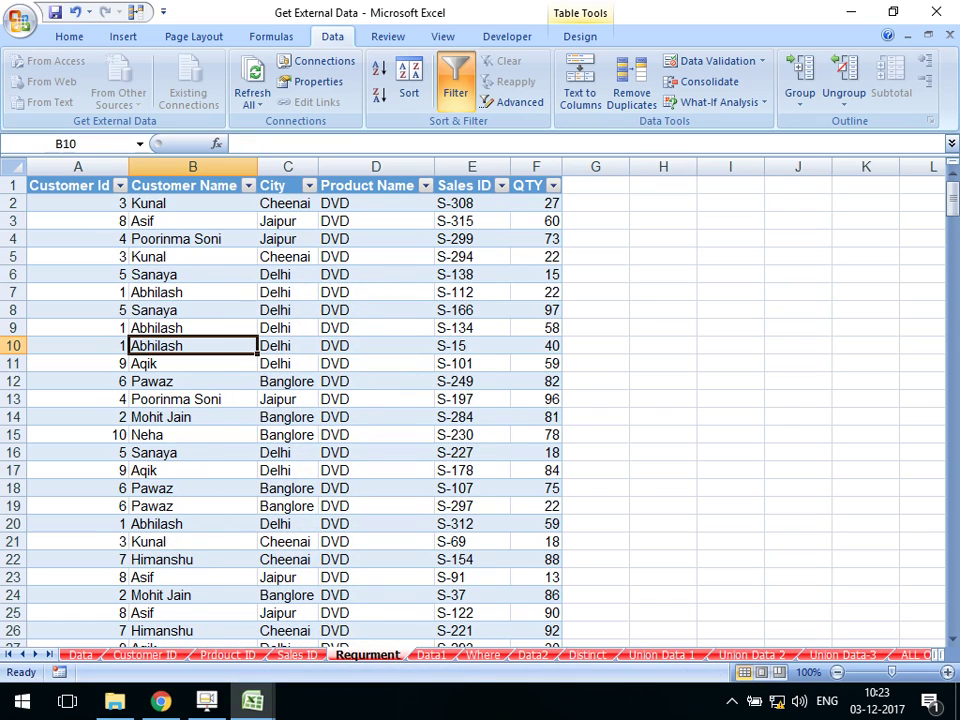
scroll(290, 410, "down", 5)
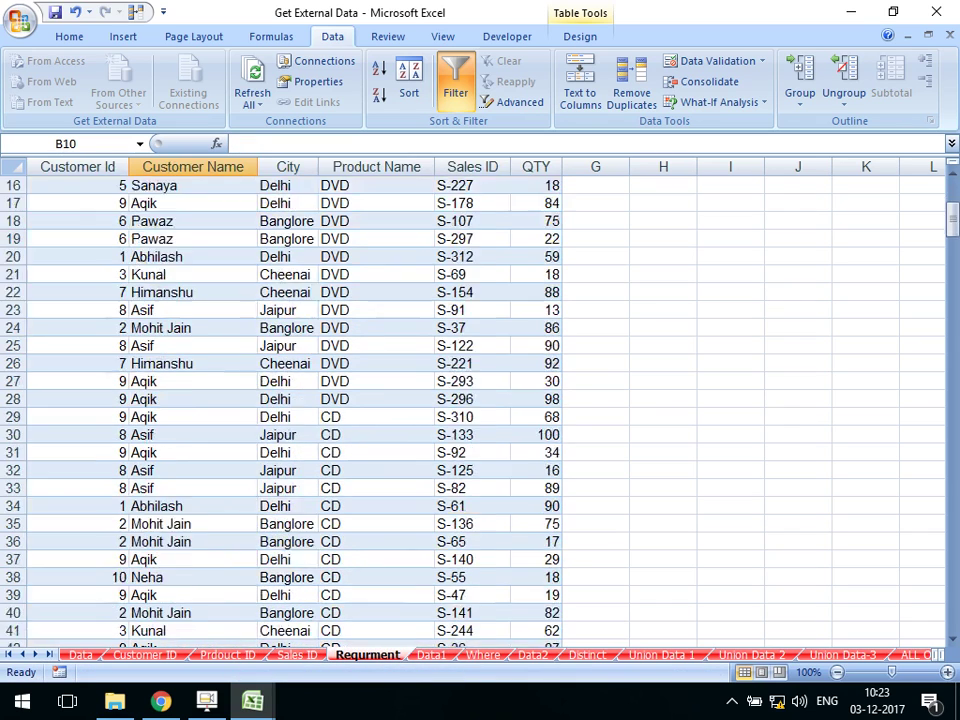
scroll(290, 410, "down", 8)
scroll(290, 410, "up", 6)
scroll(290, 410, "up", 7)
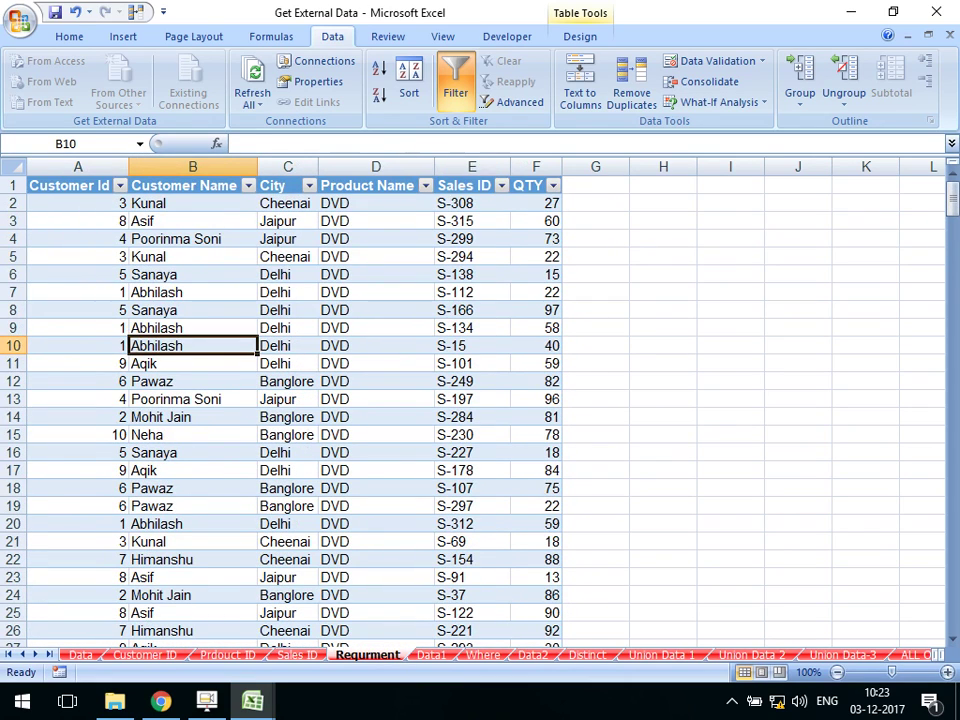
left_click_drag(375, 203, 375, 399)
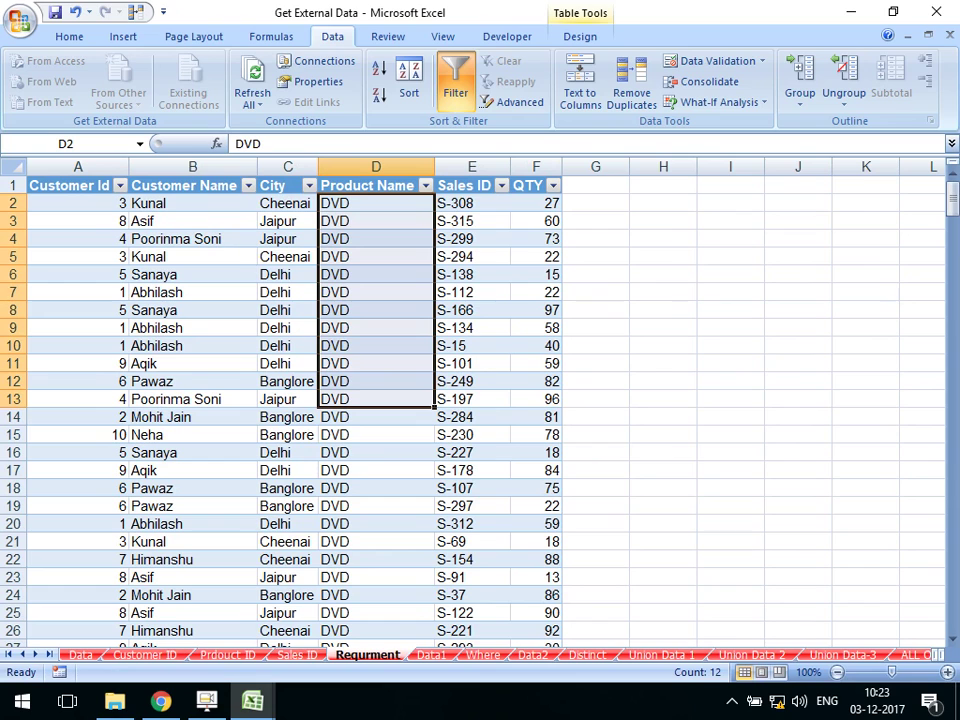
Append 'kumar' to customer 1's name in B2, then refresh the Requrment table to show it
key("ctrl+Page_Up")
key("ctrl+Page_Up")
key("ctrl+Page_Up")
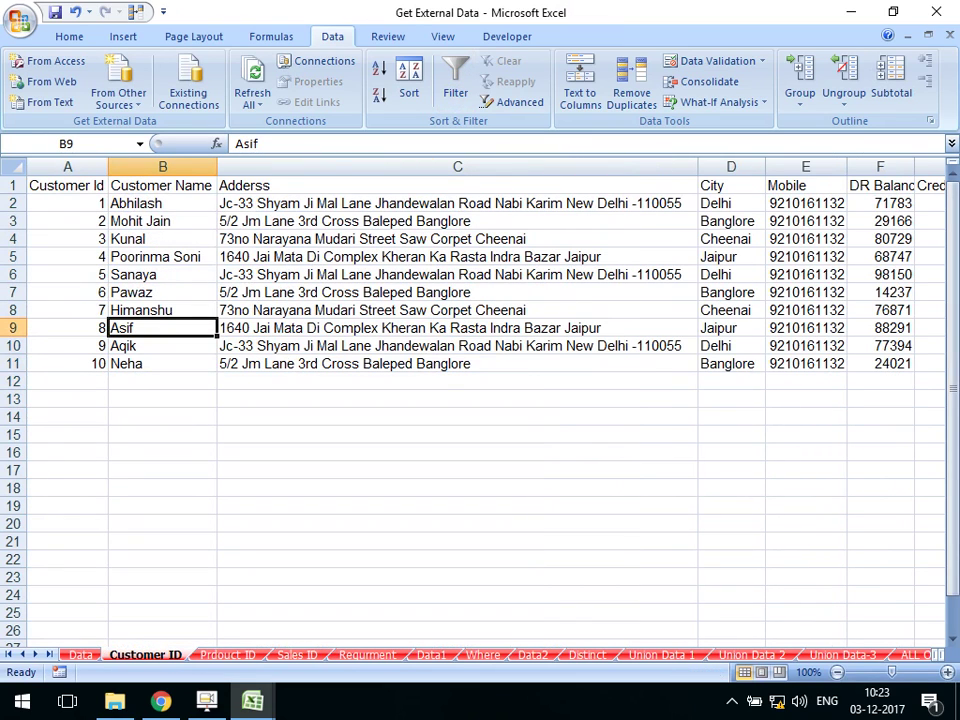
left_click(162, 203)
key("F2")
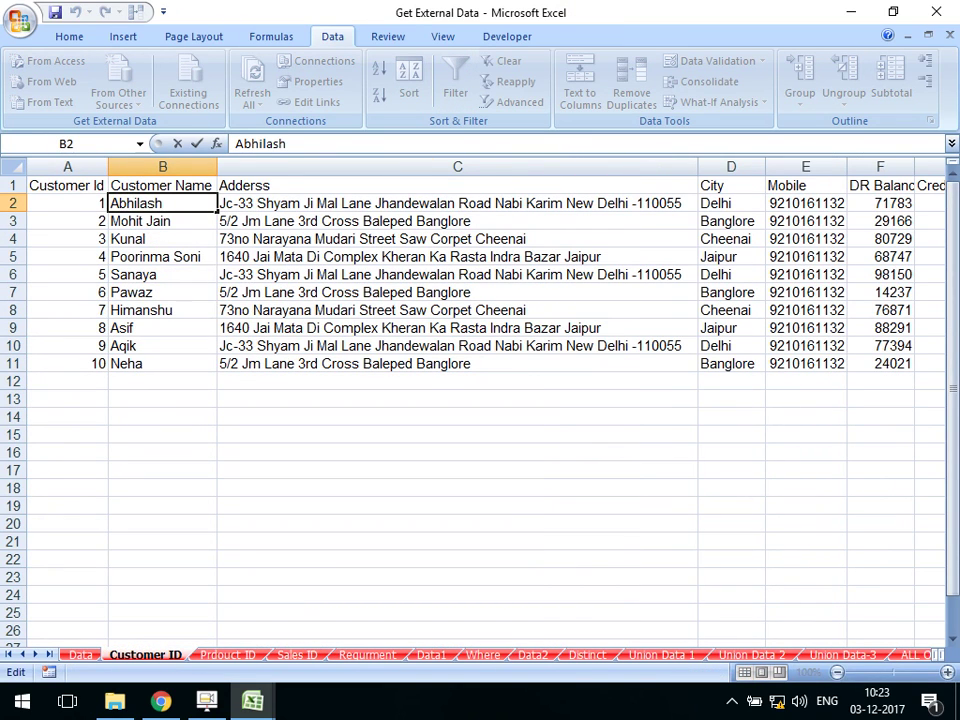
type(" kumar")
key("Return")
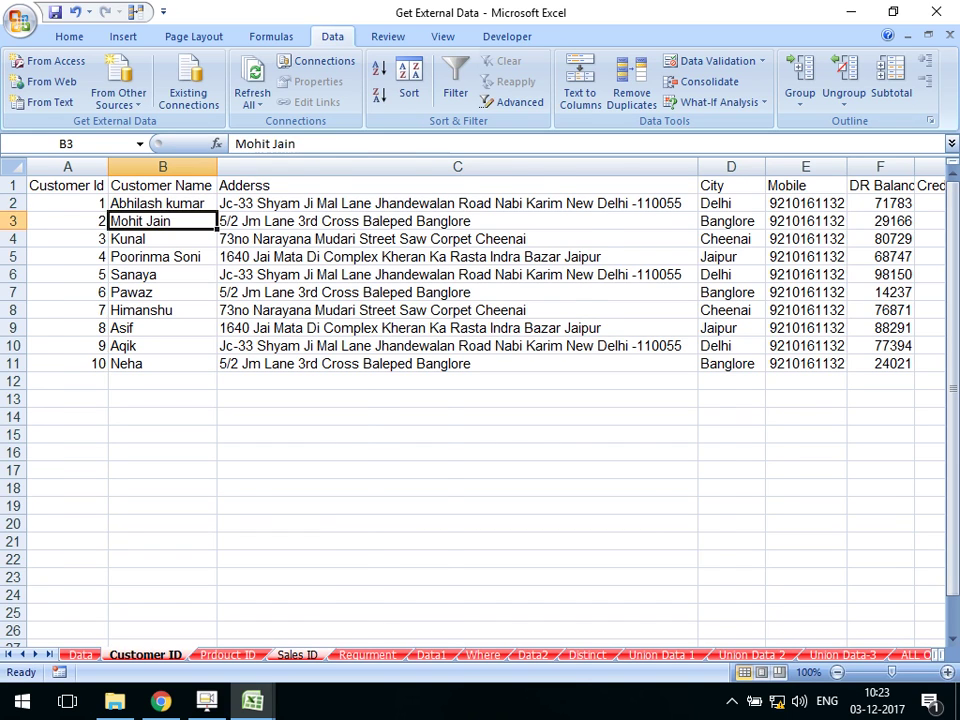
key("ctrl+Page_Down")
key("ctrl+Page_Down")
key("ctrl+Page_Down")
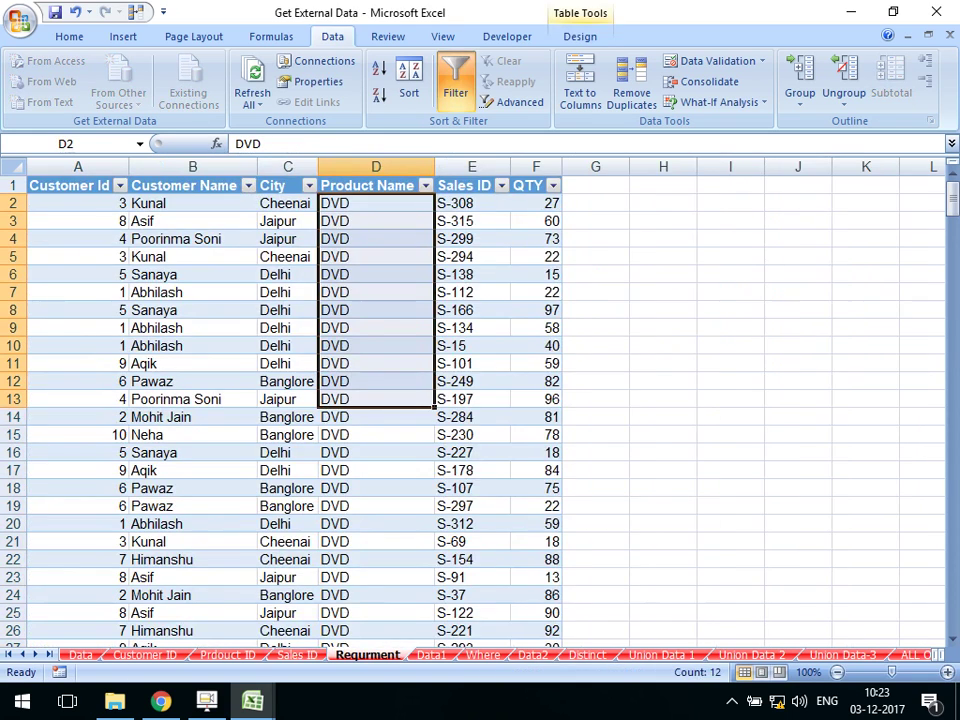
right_click(255, 324)
left_click(304, 416)
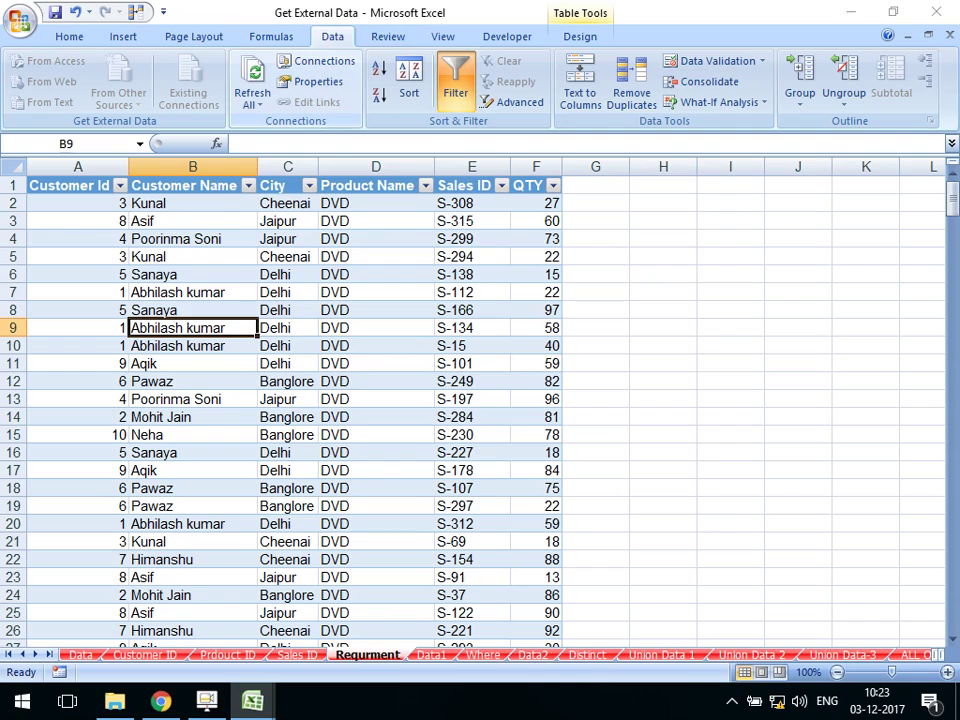
Set the query connection to refresh every 60 minutes and on file open, dismissing the ODBC error
left_click(318, 61)
left_click(686, 258)
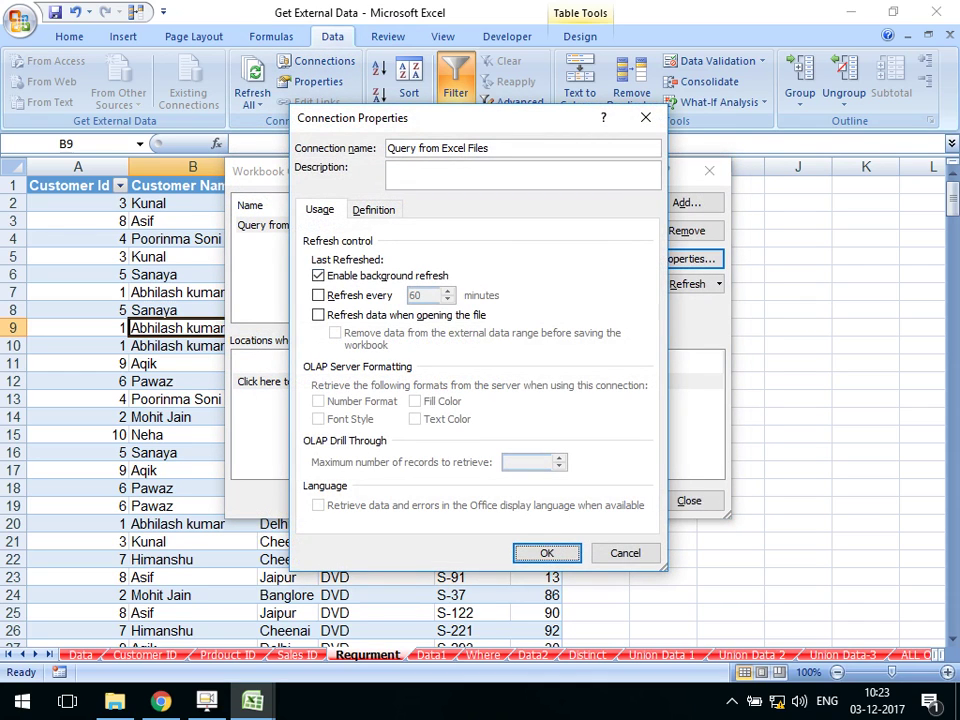
left_click(318, 314)
left_click(318, 295)
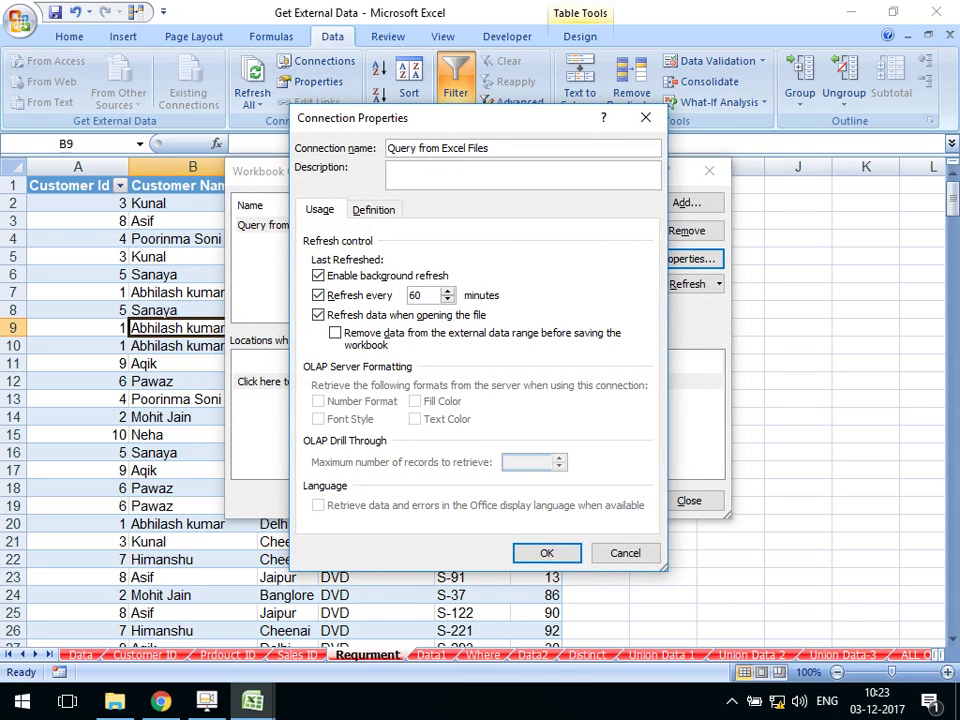
left_click(548, 553)
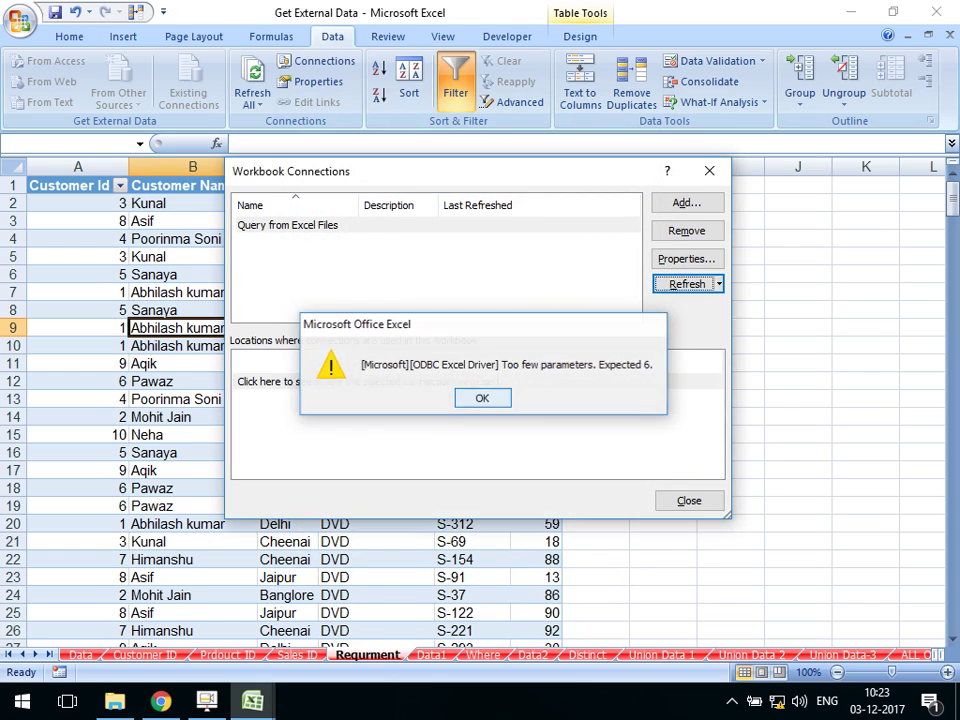
key("Return")
key("Return")
key("Escape")
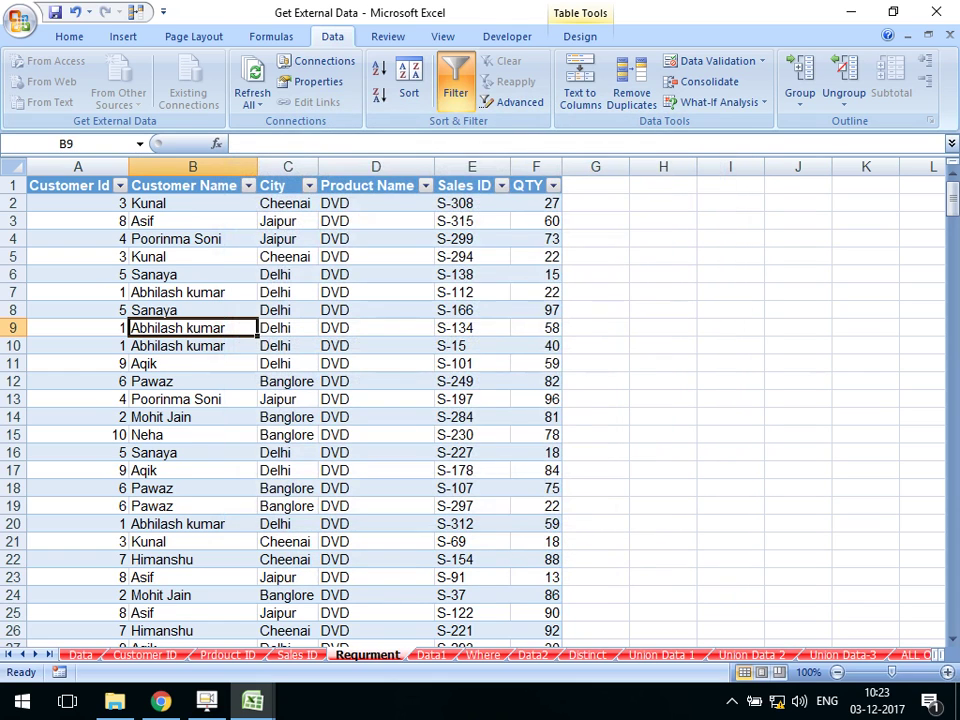
Refresh the Requrment query table once more
left_click(375, 238)
right_click(343, 294)
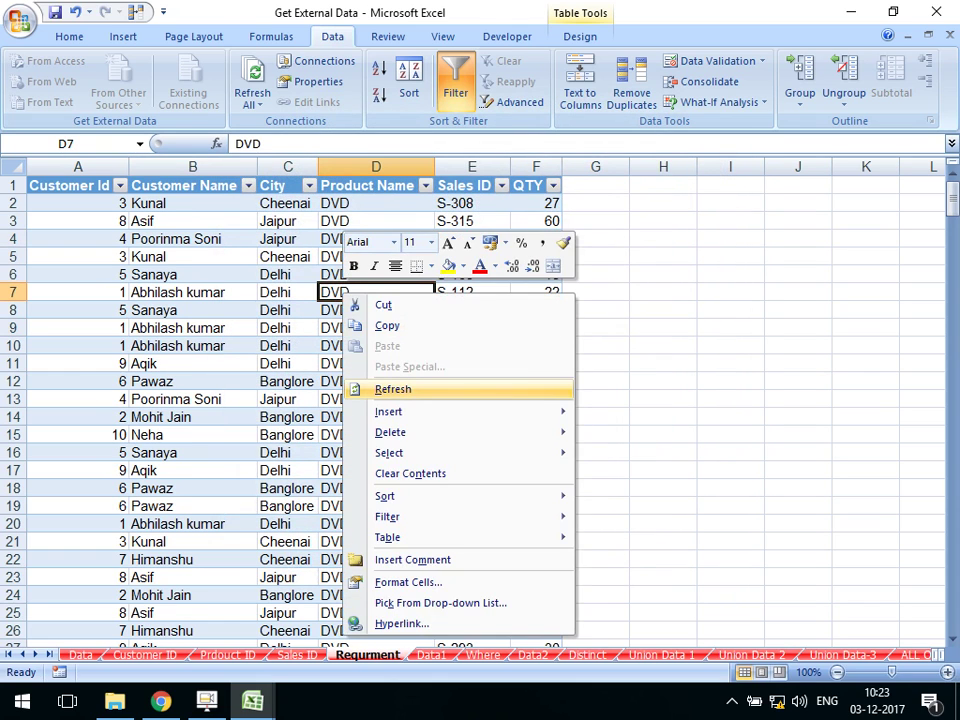
left_click(393, 389)
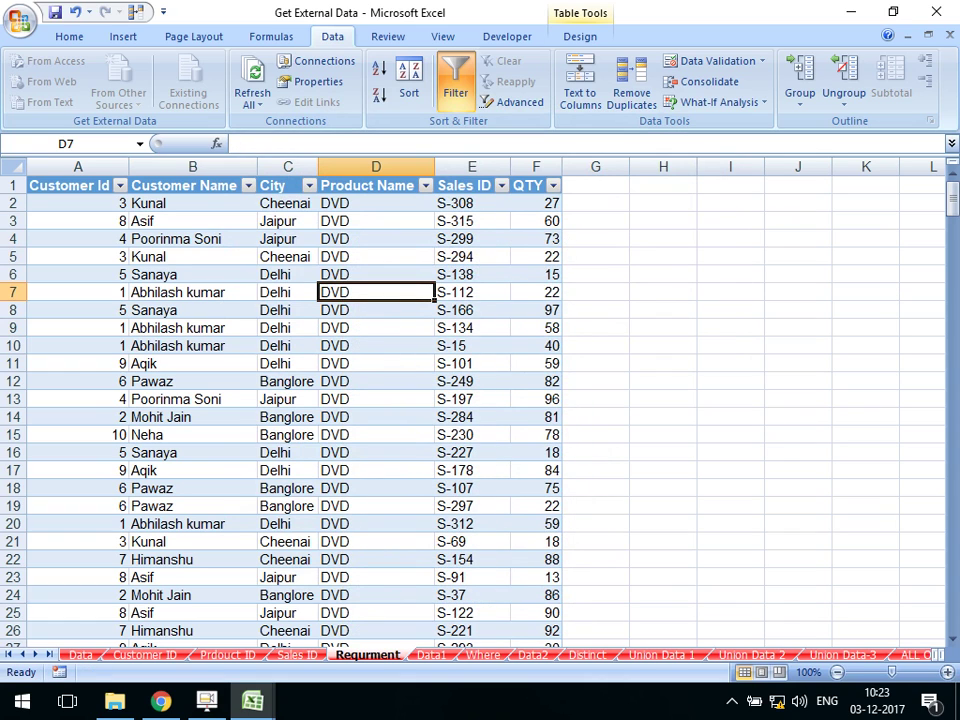
Pass through the Where and Data2 sheets to the Distinct sheet and select B2 beside Pune
key("ctrl+Page_Down")
key("ctrl+Page_Down")
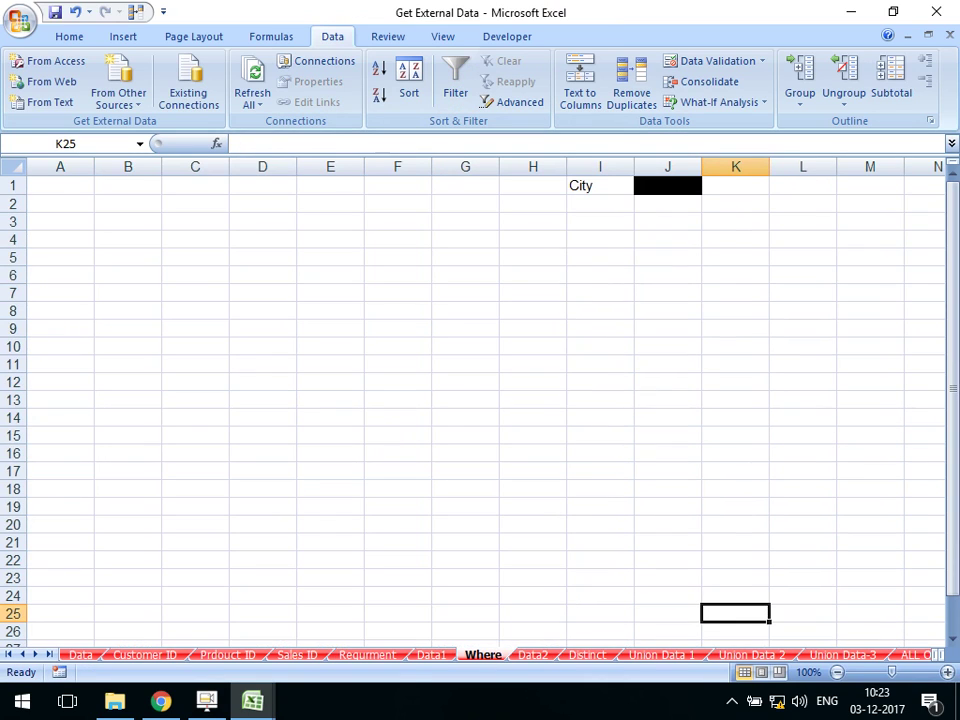
left_click(667, 185)
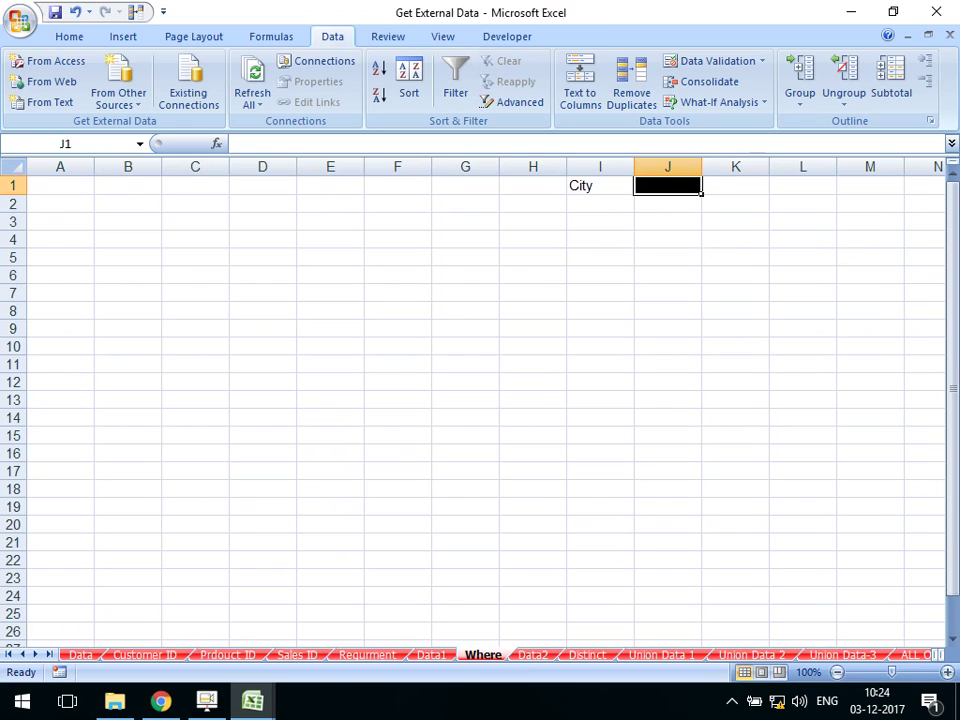
key("ctrl+Page_Down")
key("ctrl+Page_Down")
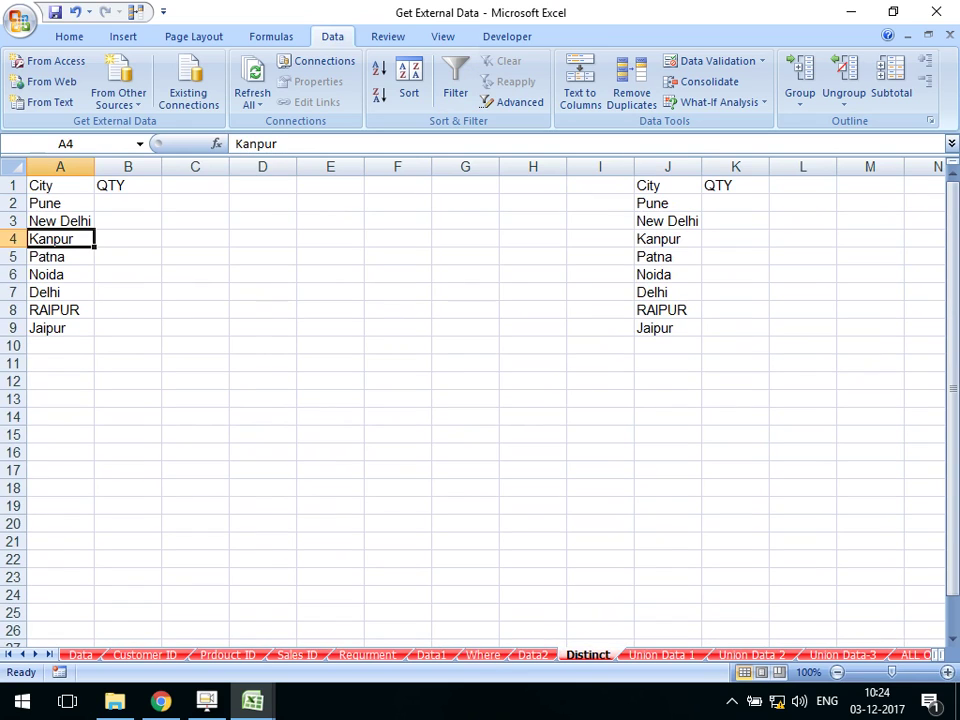
key("ctrl+Page_Up")
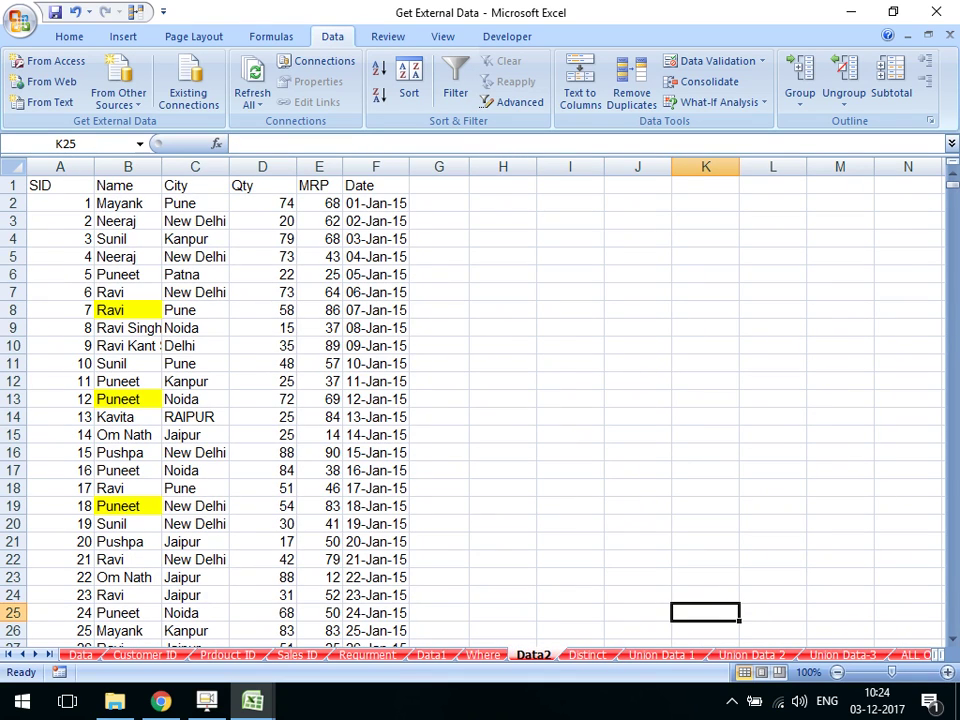
key("ctrl+Page_Down")
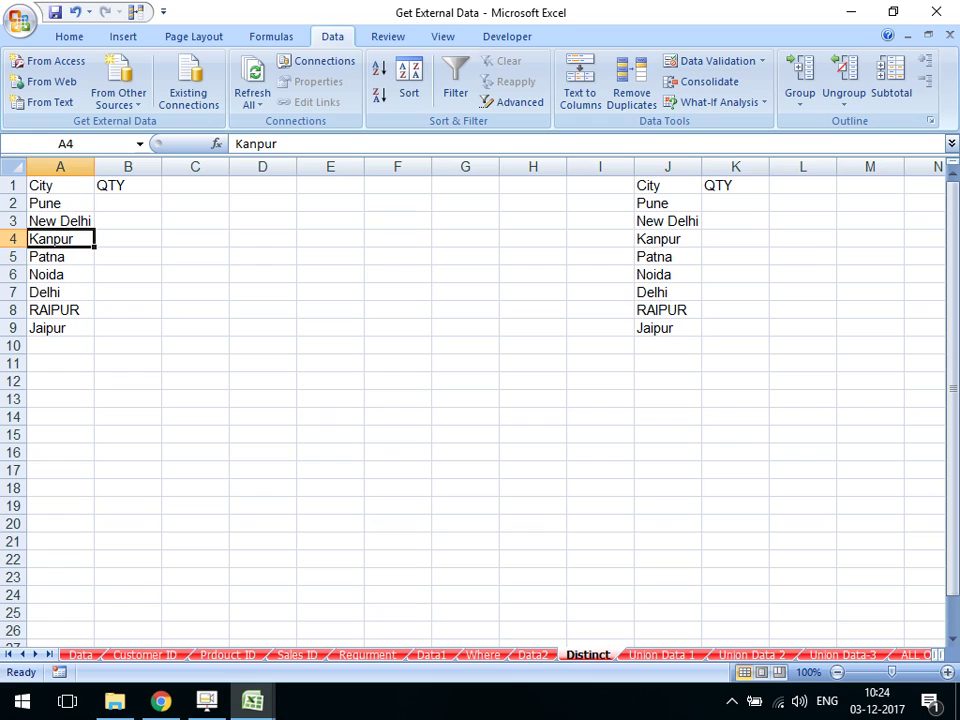
key("Up")
key("Right")
key("Up")
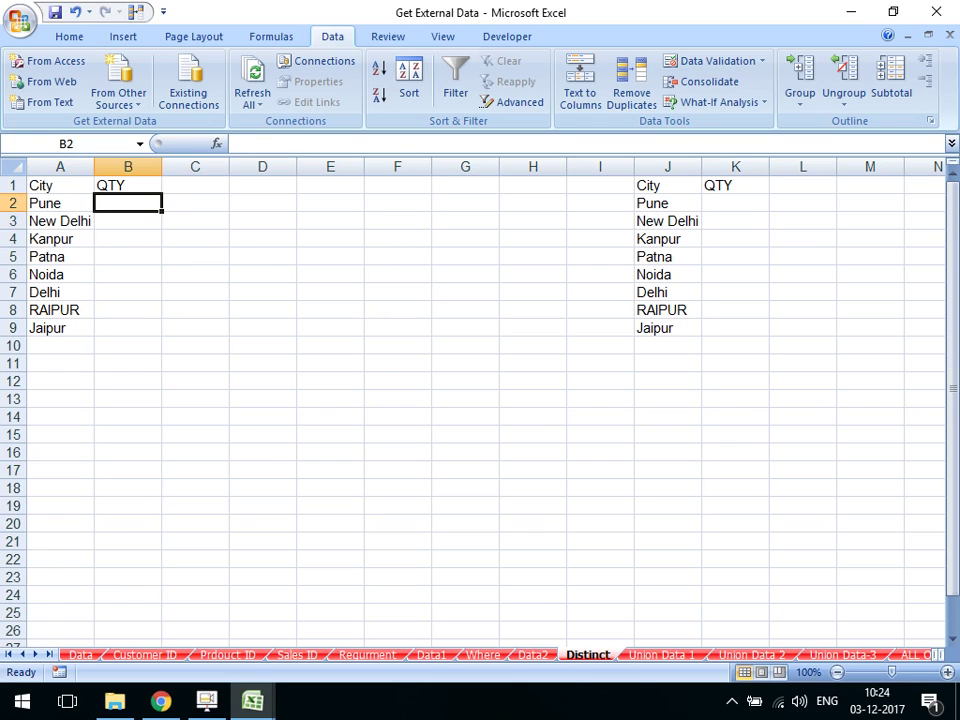
Enter a SUMIF for Pune using Data1 column C, Distinct A2 and Data2 column D
type("=sumi")
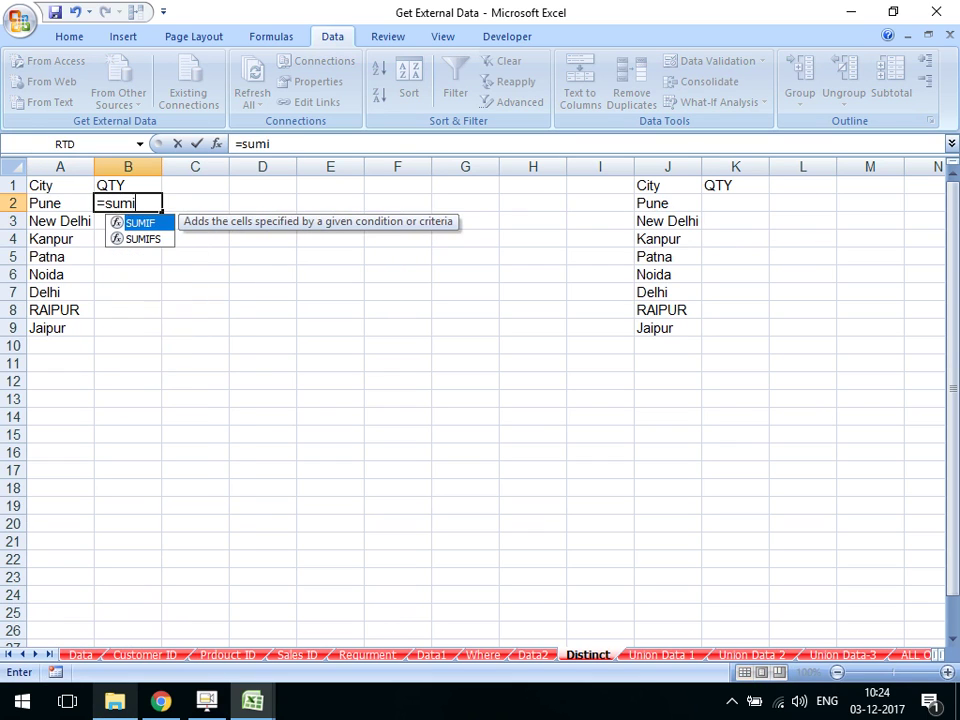
type("f")
key("Tab")
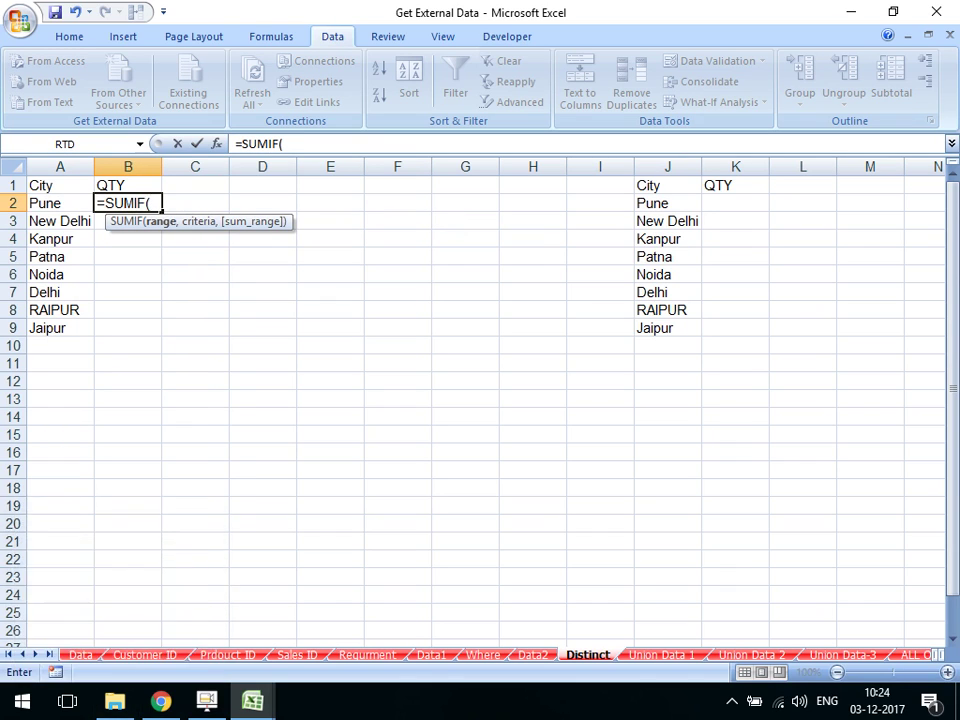
left_click(431, 654)
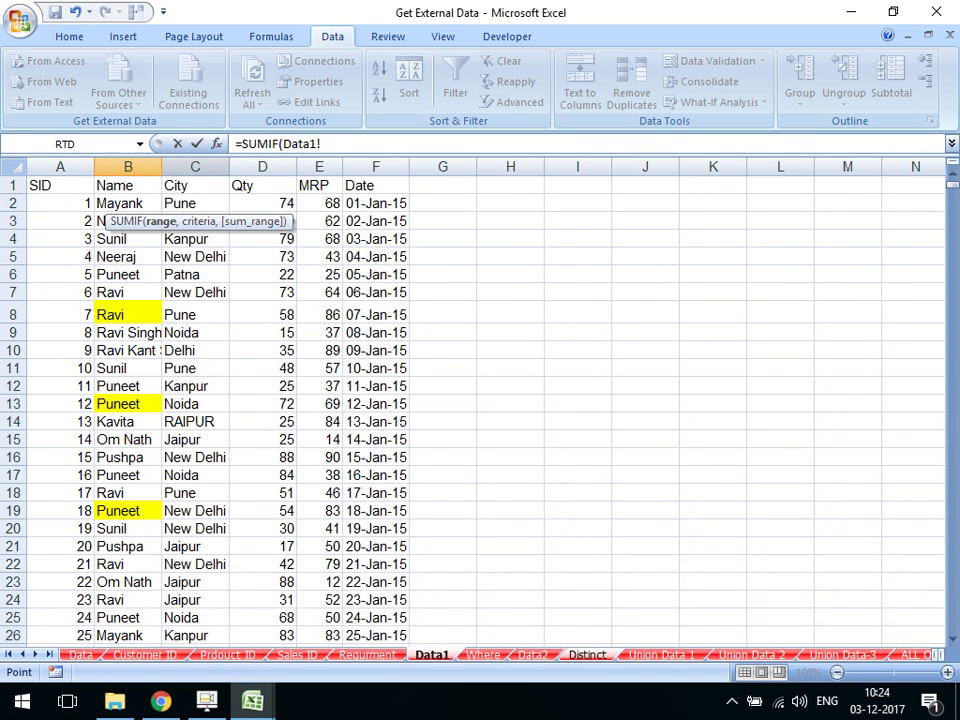
left_click(195, 166)
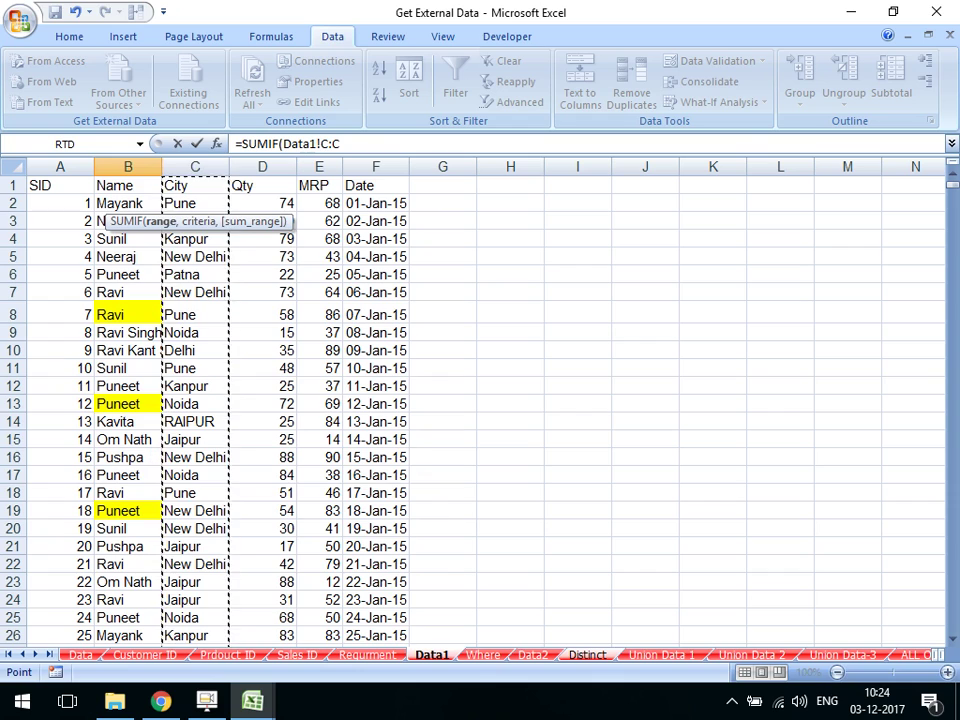
type(",")
left_click(432, 655)
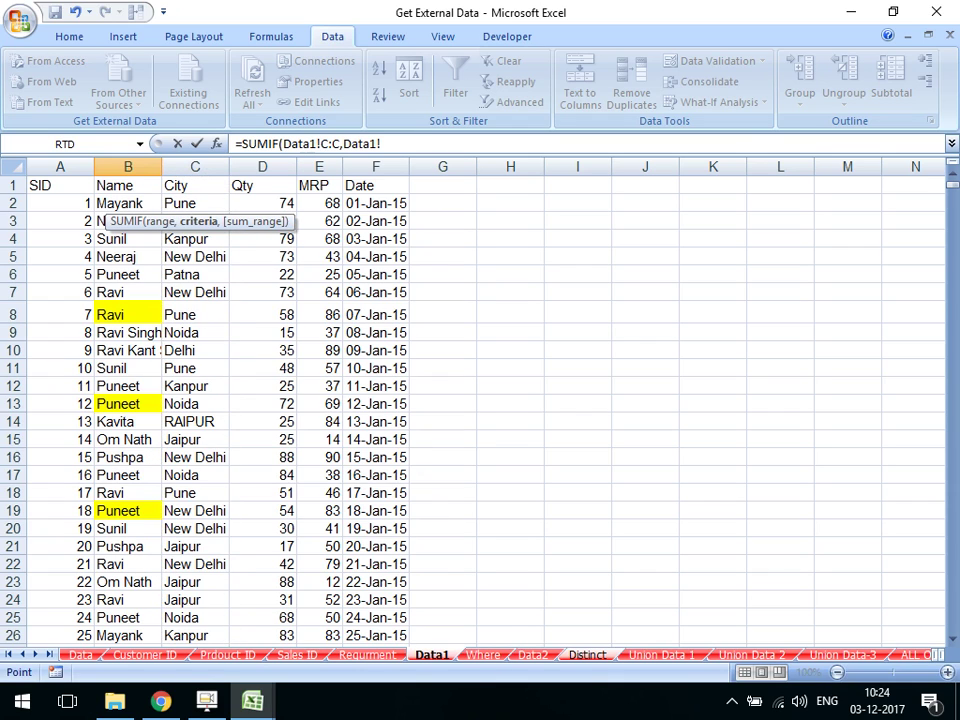
left_click(588, 655)
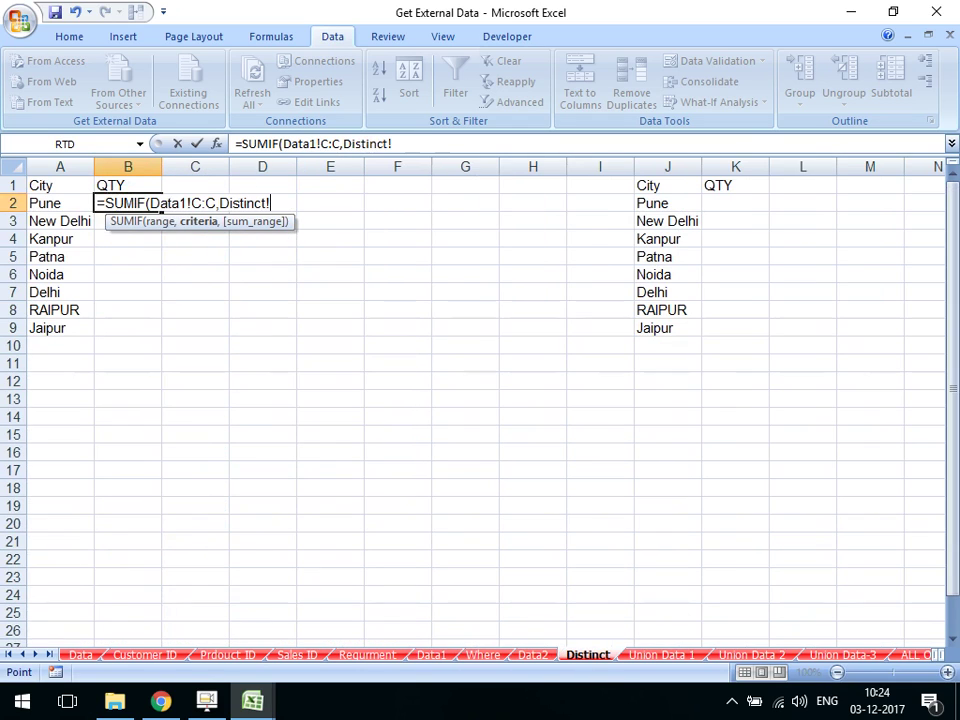
left_click(45, 203)
type(",")
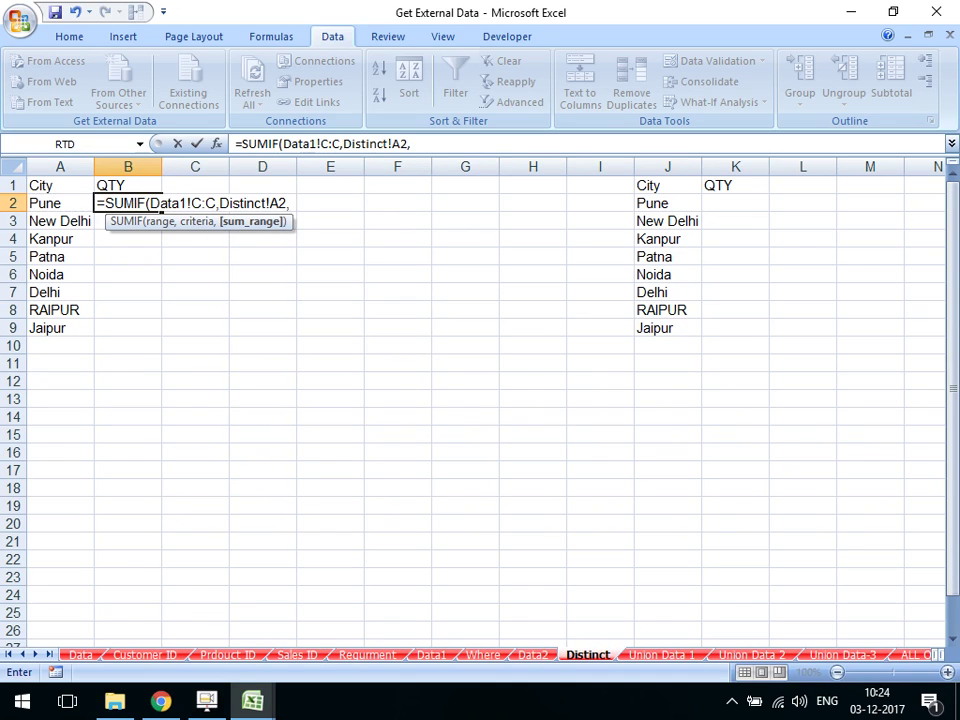
left_click(533, 655)
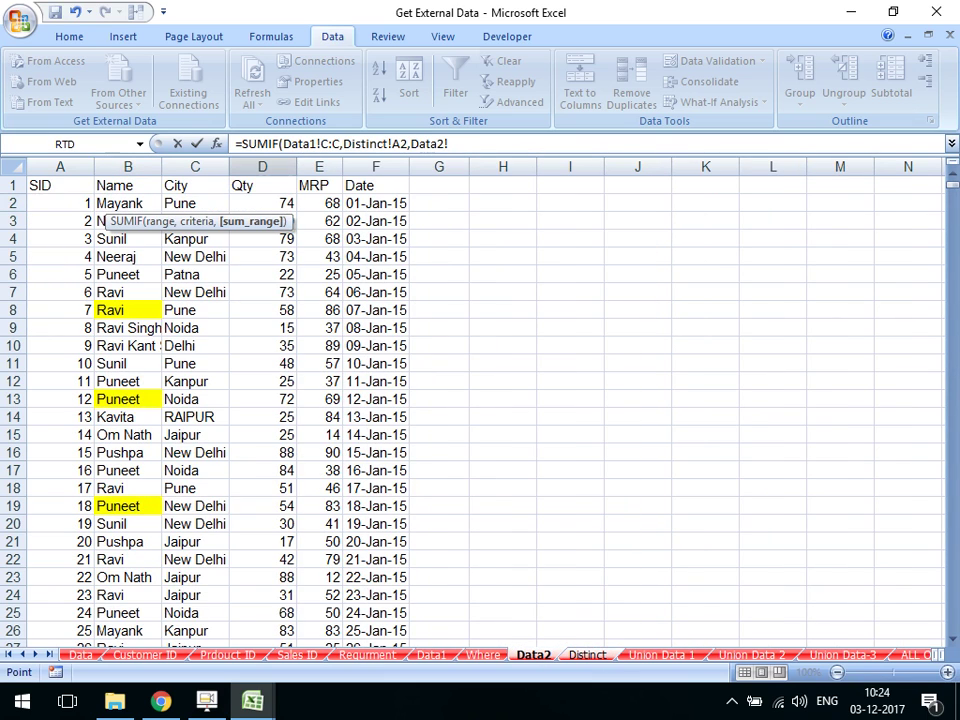
left_click(262, 166)
key("Return")
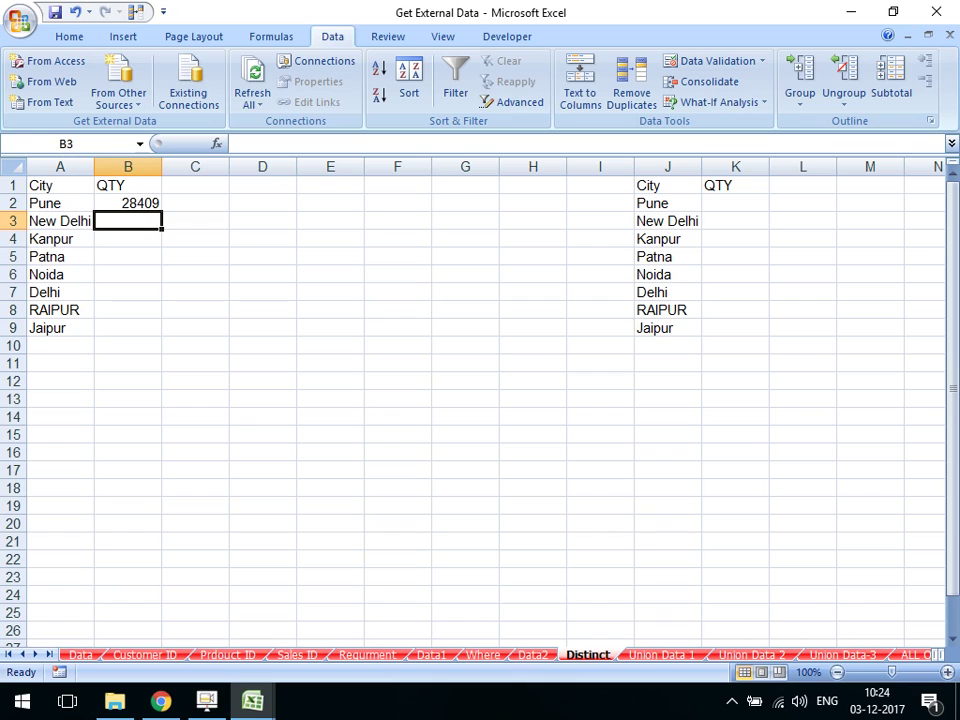
Fill the SUMIF formula down through the remaining cities to Jaipur
key("ctrl+d")
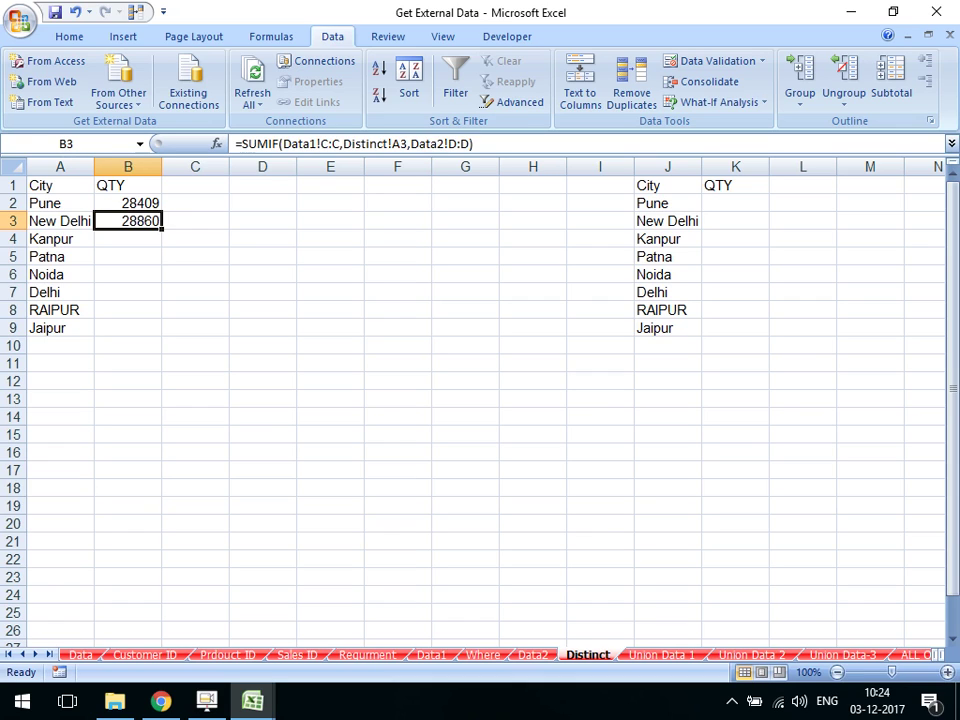
key("Down")
key("ctrl+d")
key("Down")
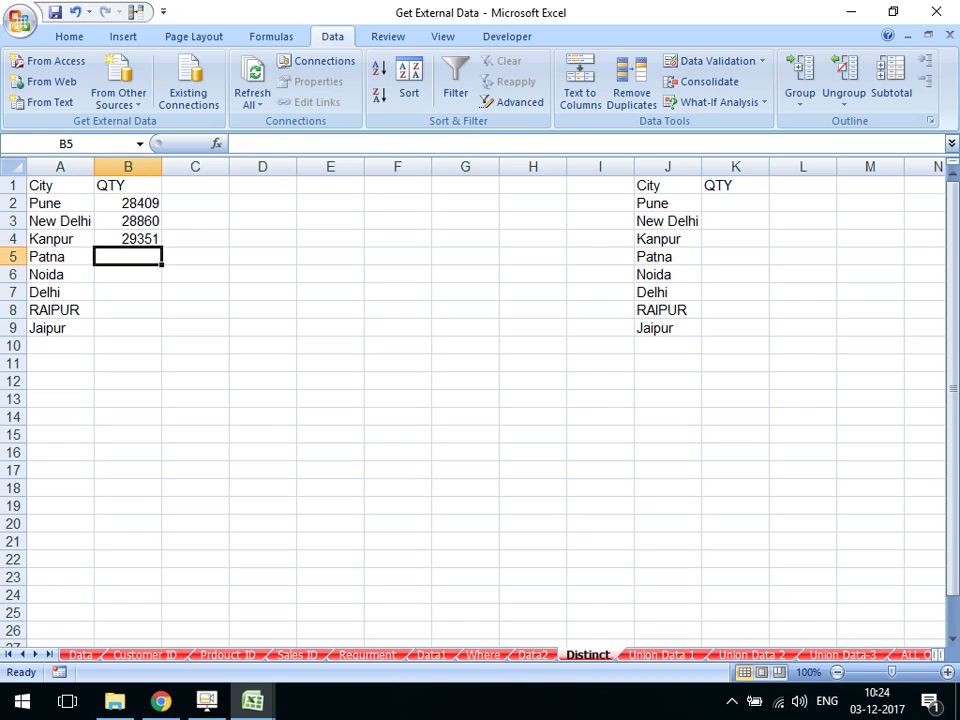
key("ctrl+d")
key("Down")
key("ctrl+d")
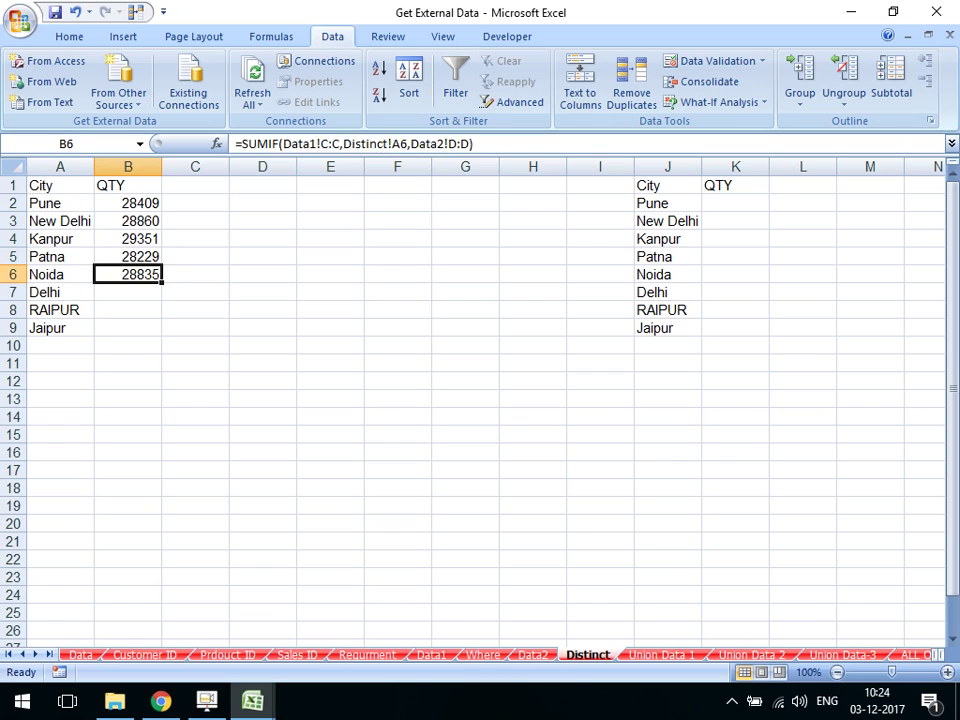
key("Down")
key("ctrl+d")
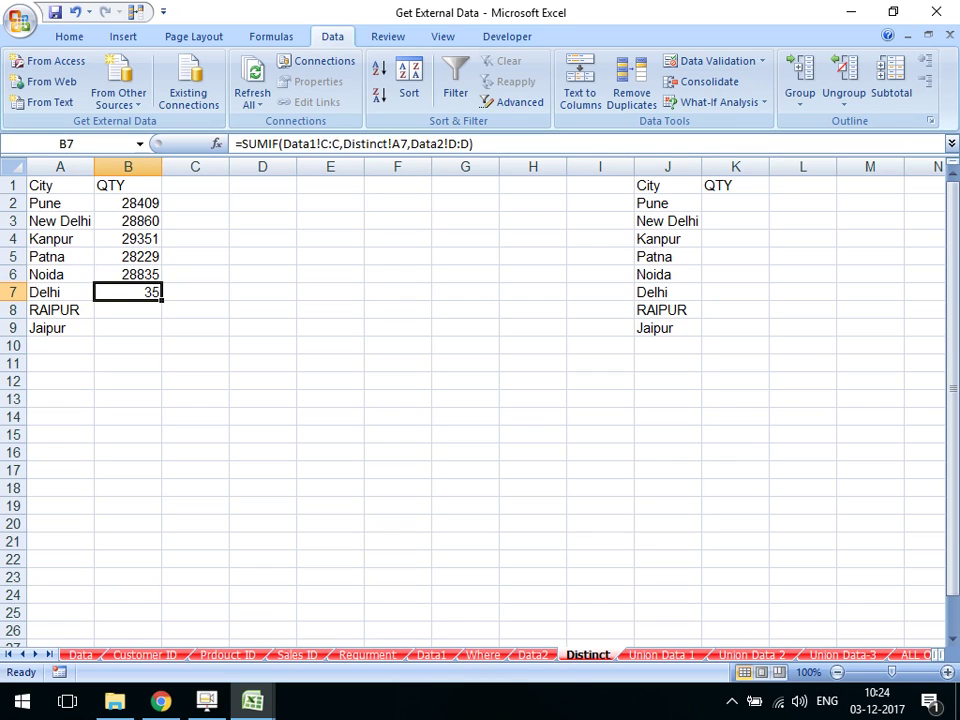
key("Down")
key("ctrl+d")
key("Down")
key("ctrl+d")
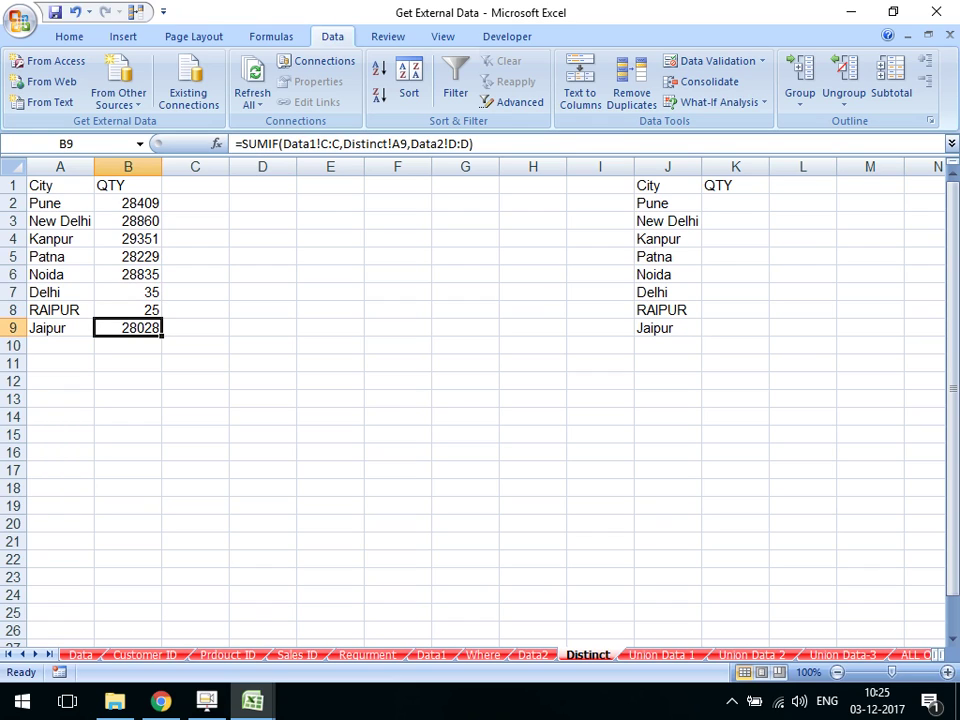
Select QTY cells B2:B9 and delete all the totals
key("Up")
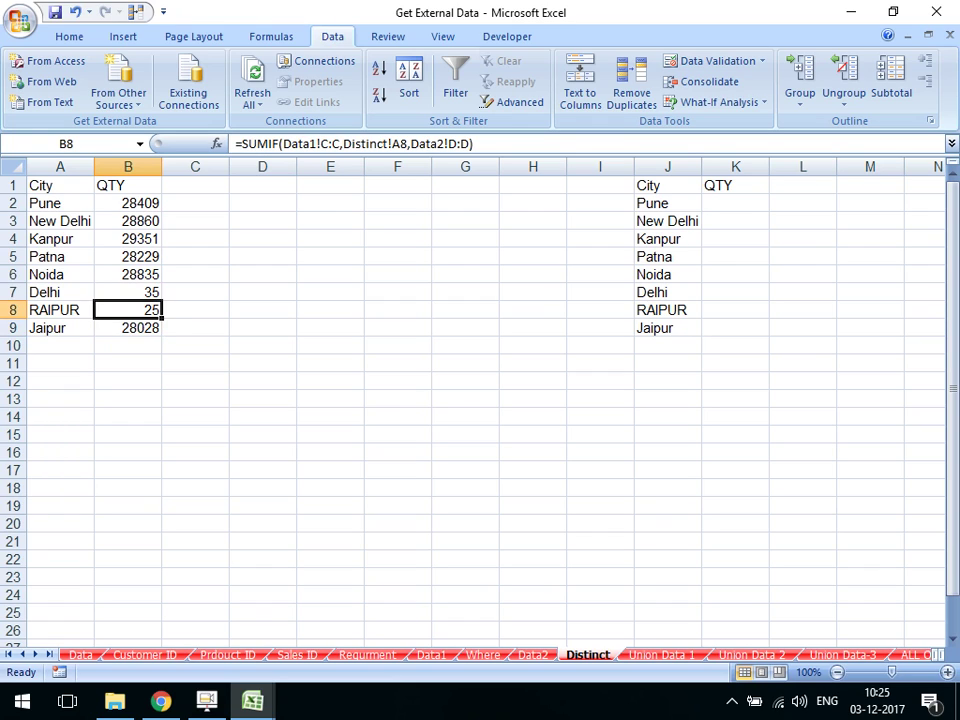
key("Up")
key("Up")
key("Up")
key("Up")
key("Up")
key("ctrl+shift+Down")
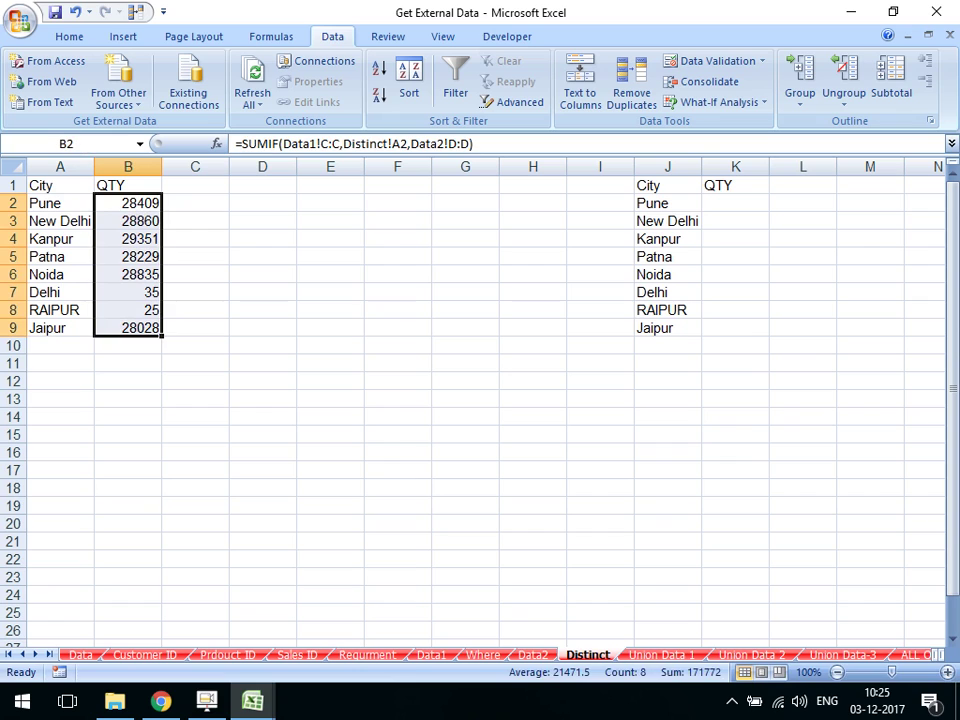
key("Delete")
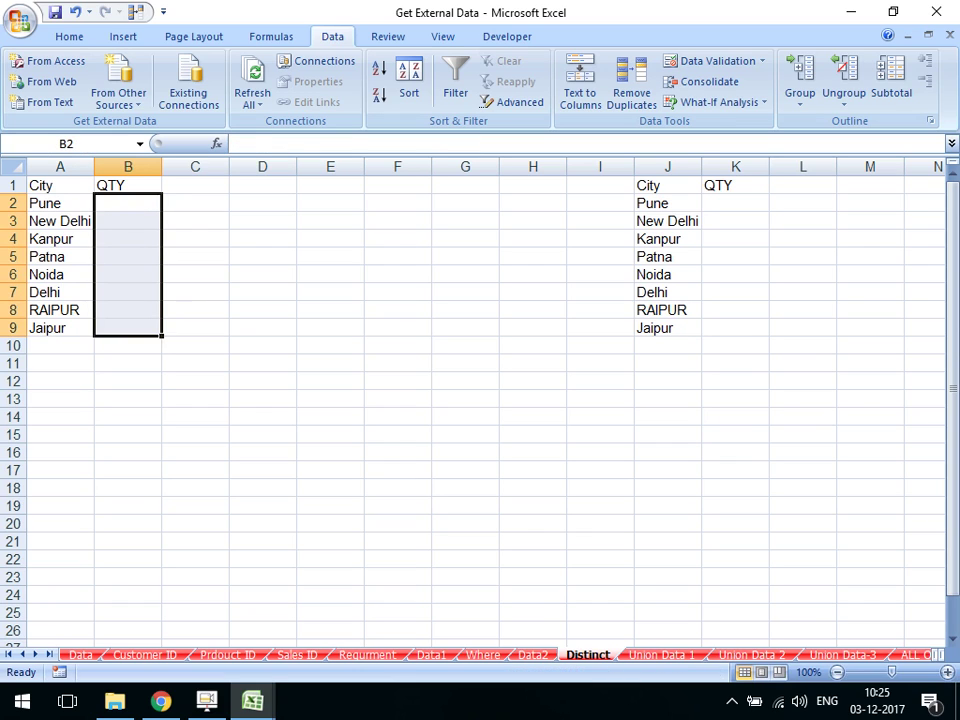
In B2 enter =SUMIF(Data2!C:C,Distinct!A2,Data2!D:D) to total Pune's quantity
left_click(127, 203)
type("=su")
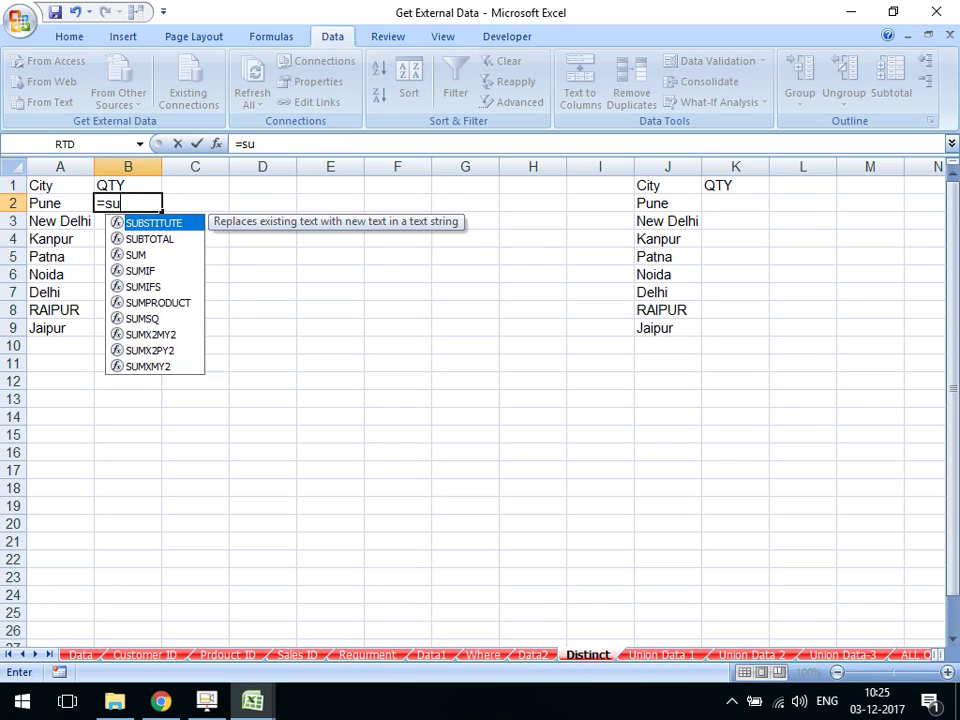
type("mi")
key("Tab")
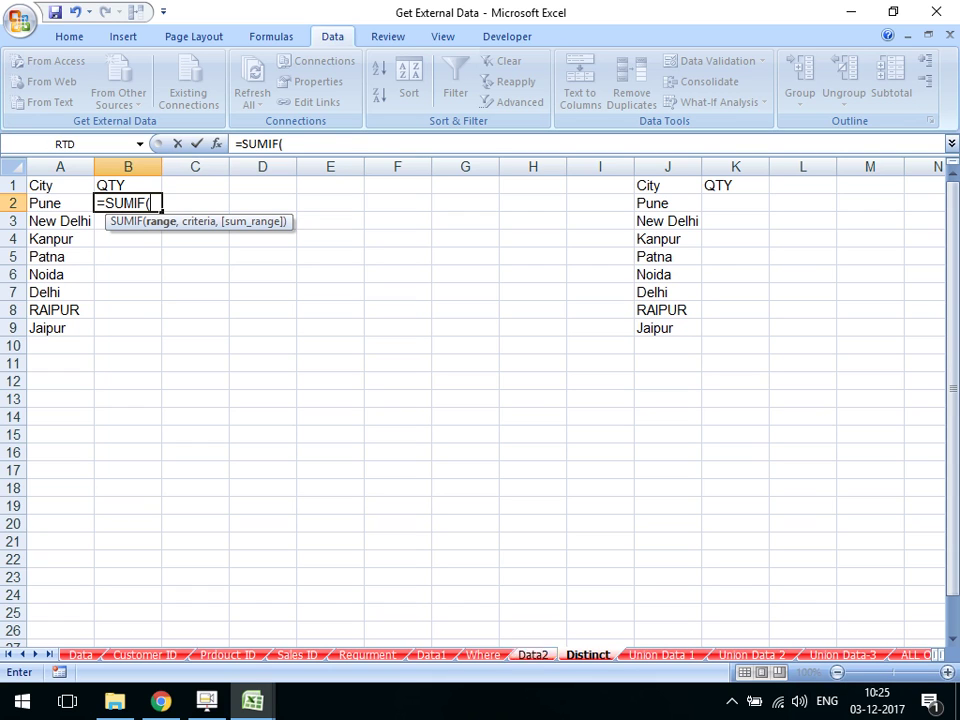
left_click(533, 655)
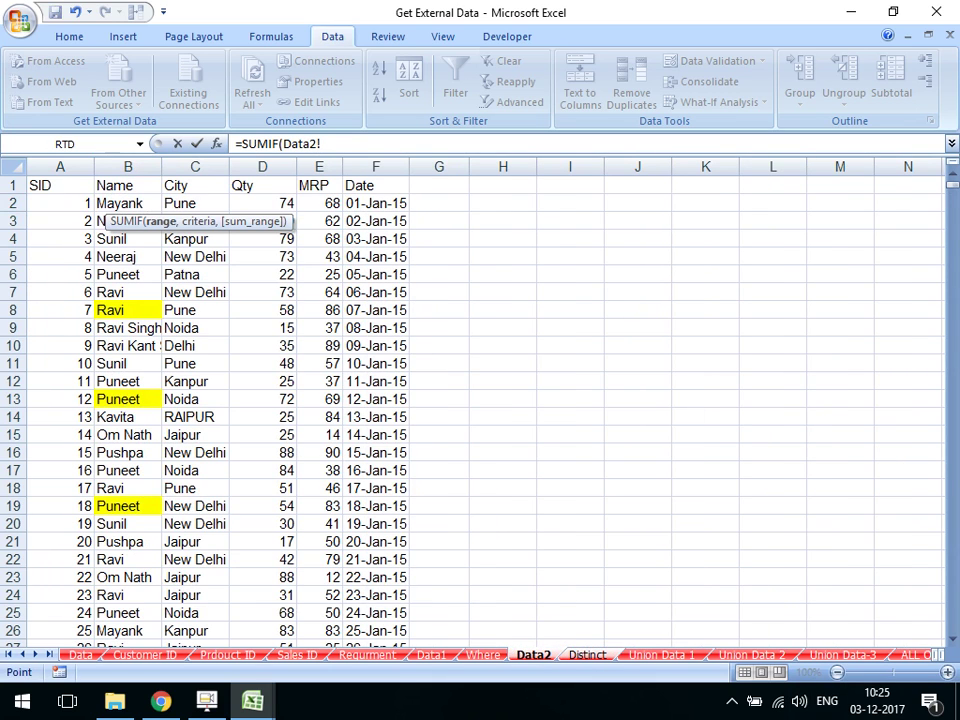
left_click(195, 166)
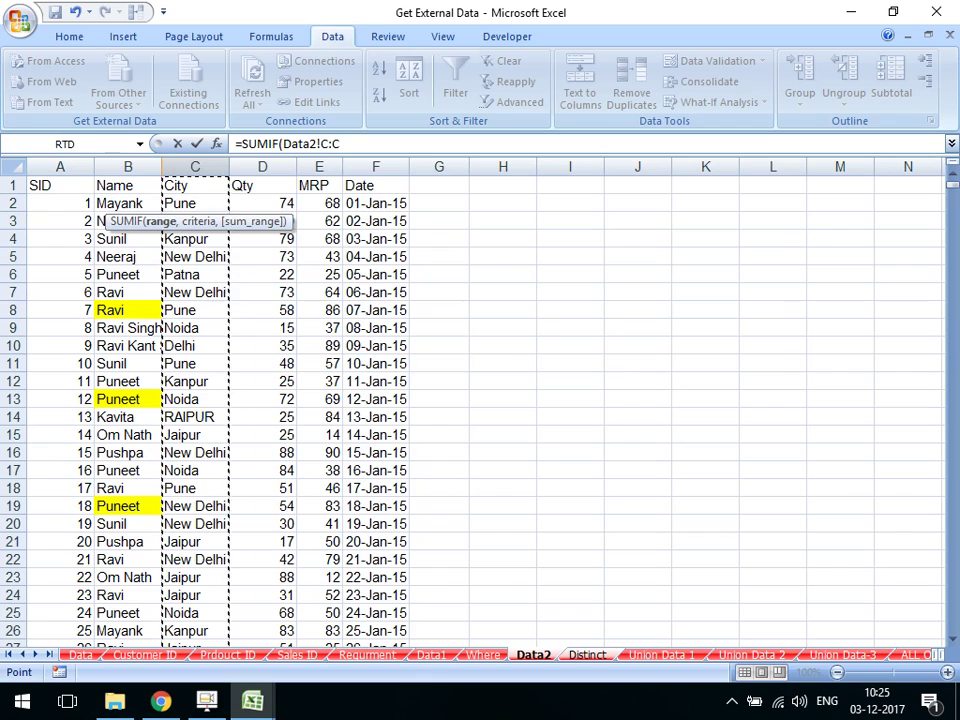
type(",")
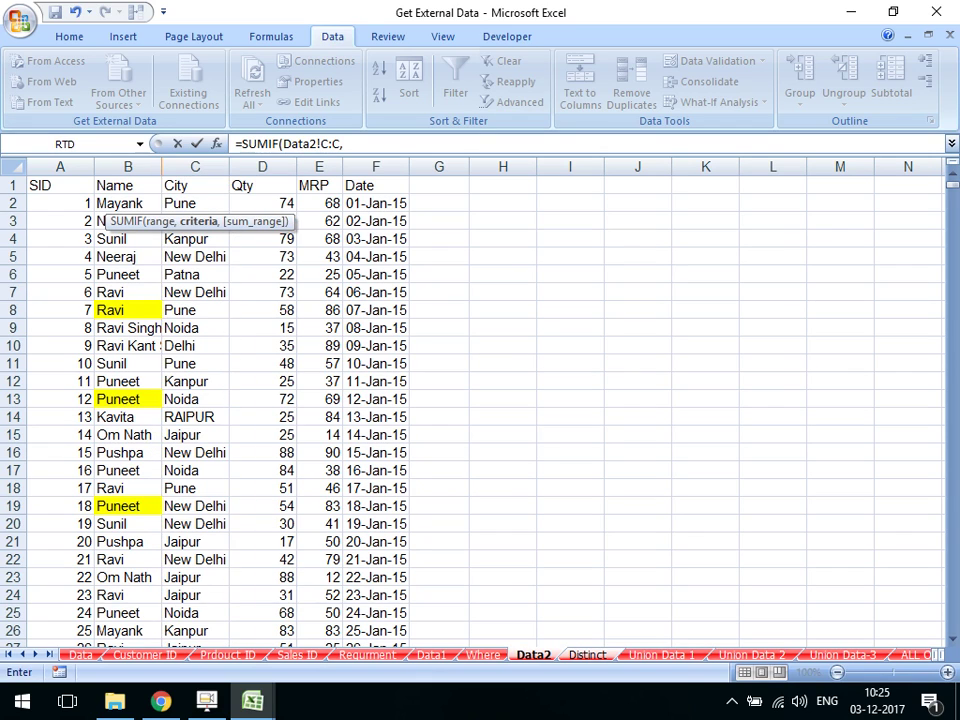
left_click(587, 655)
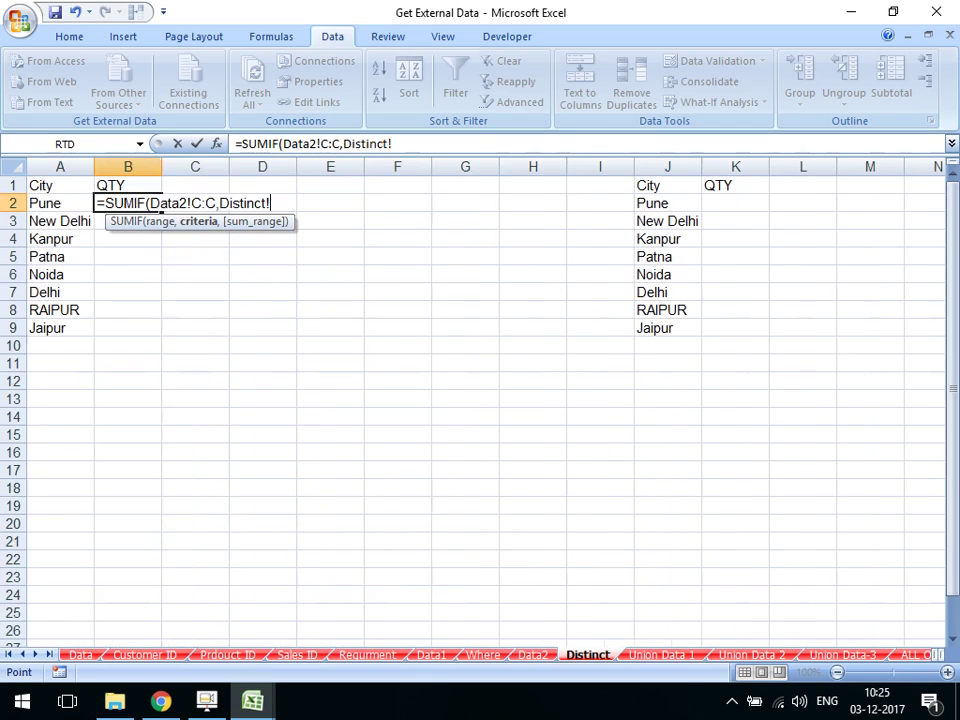
left_click(60, 203)
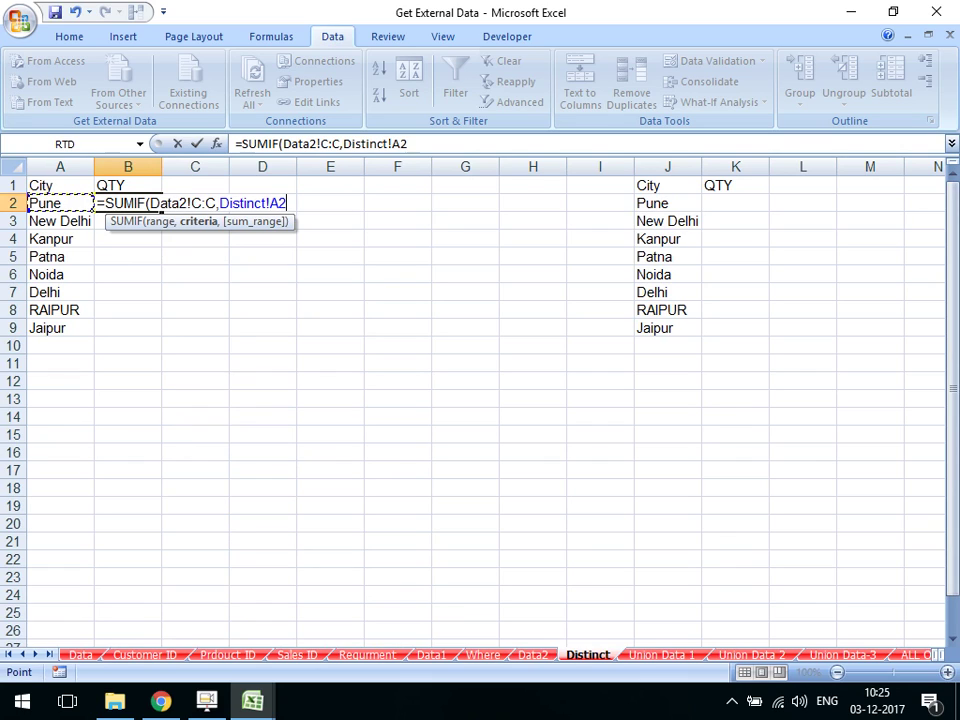
type(",")
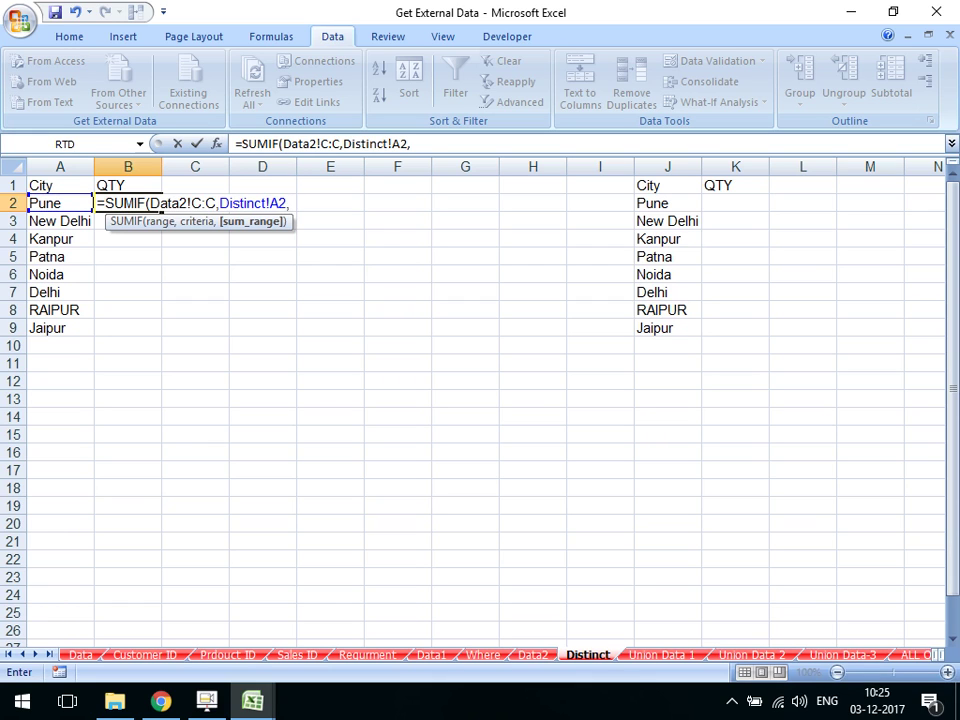
left_click(533, 655)
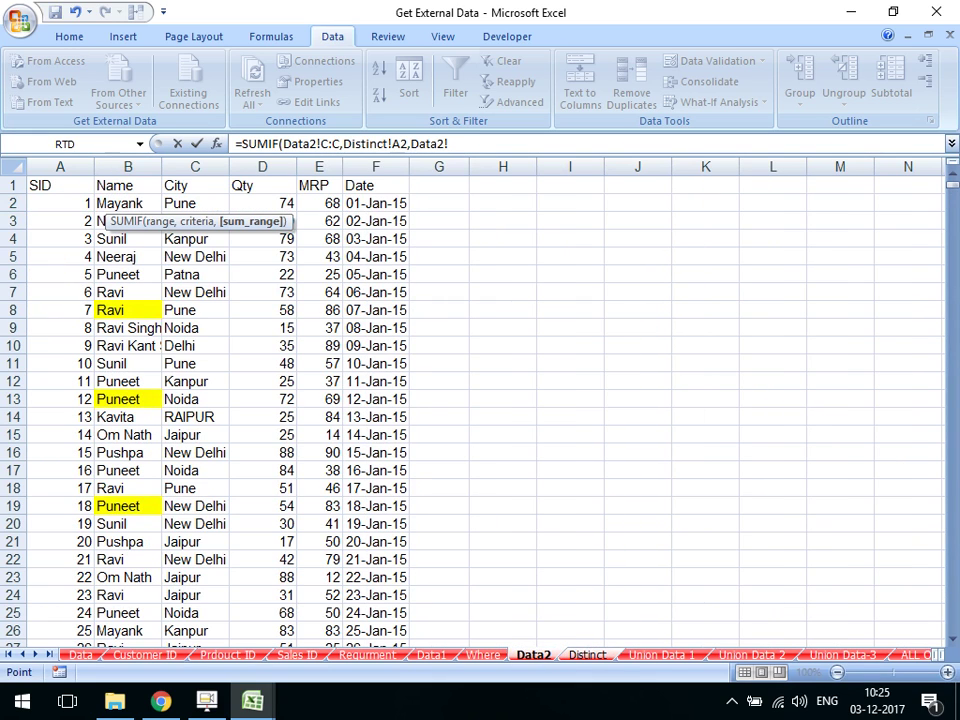
left_click(262, 166)
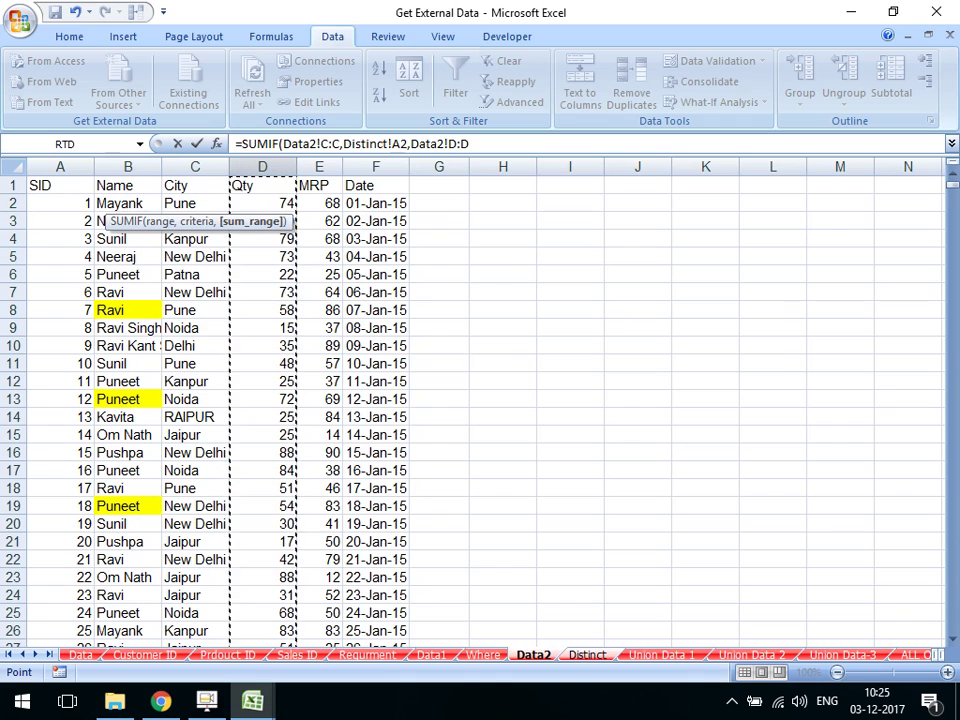
key("Return")
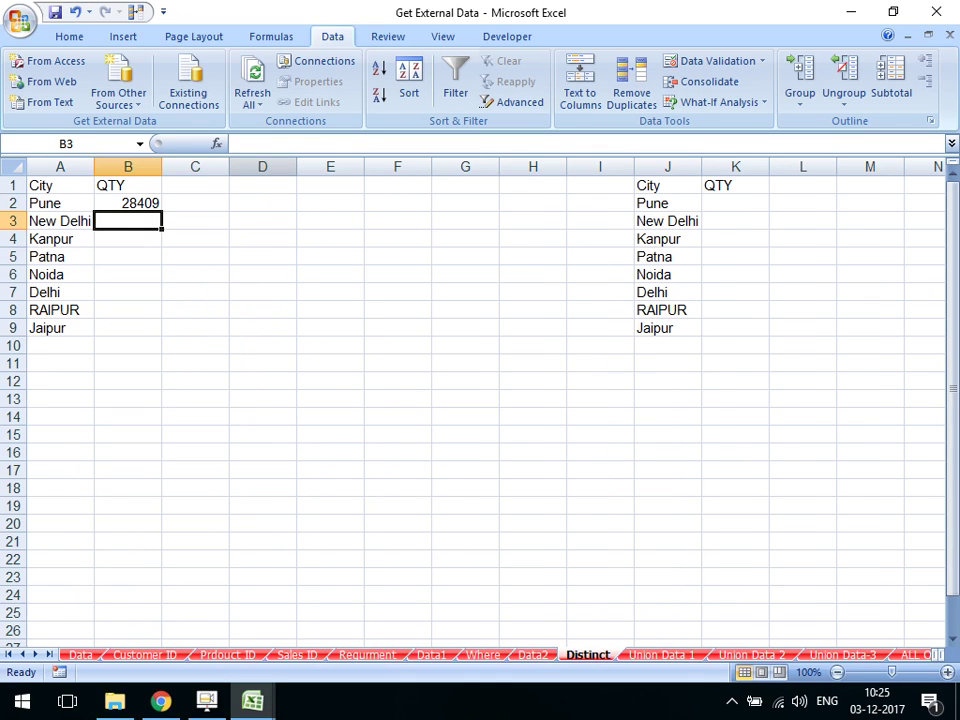
Copy Pune's SUMIF formula down to all eight cities through B9
key("Up")
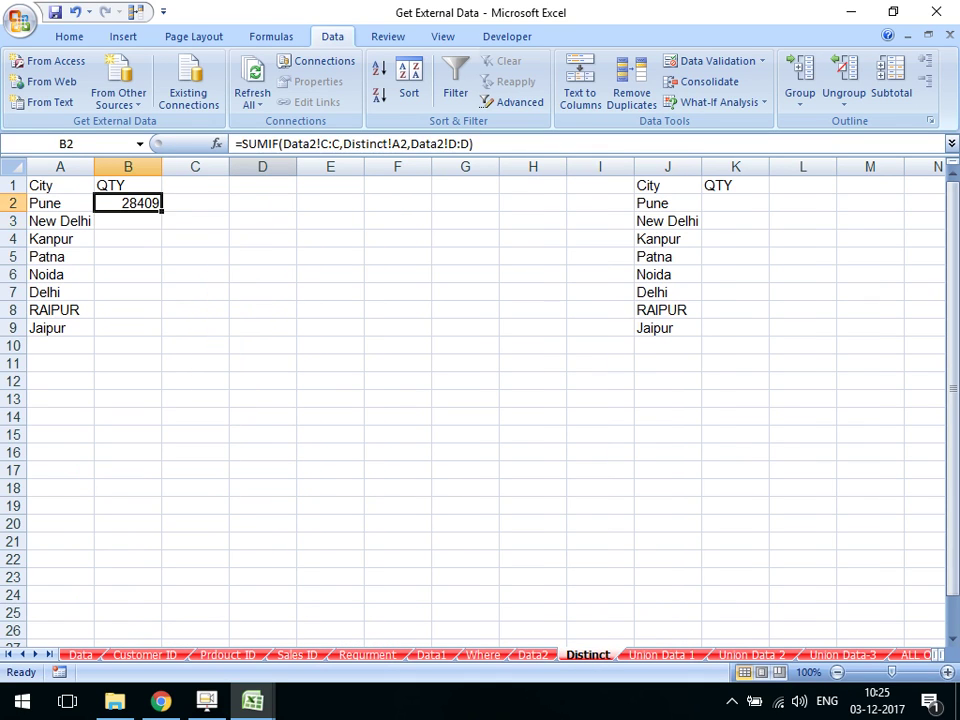
key("shift+Down")
key("shift+Down")
key("shift+Down")
key("shift+Down")
key("shift+Down")
key("shift+Down")
key("shift+Down")
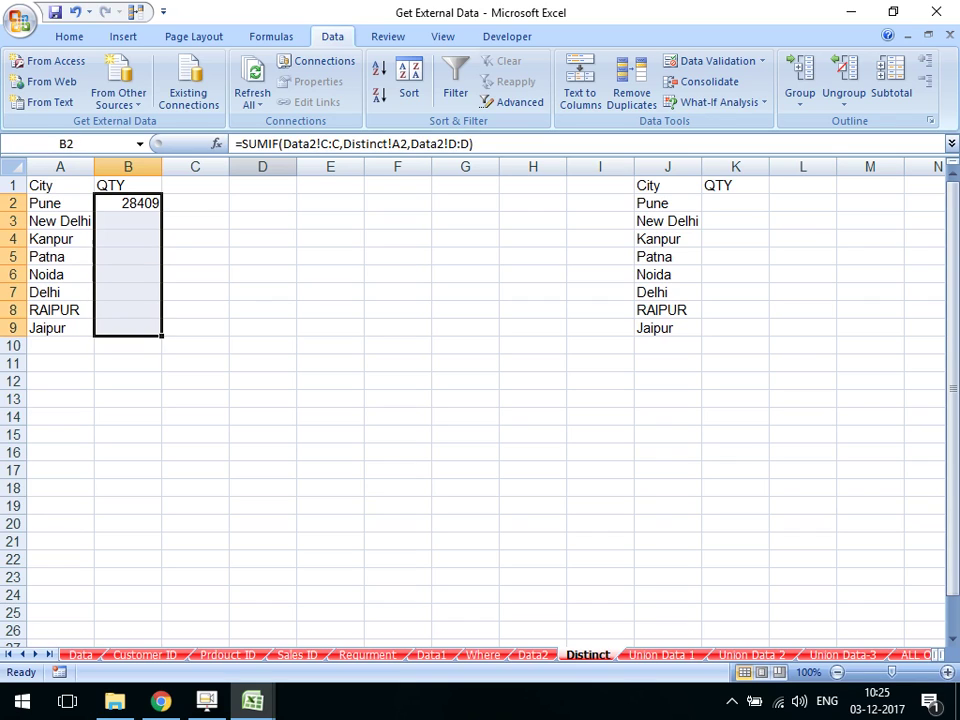
key("ctrl+d")
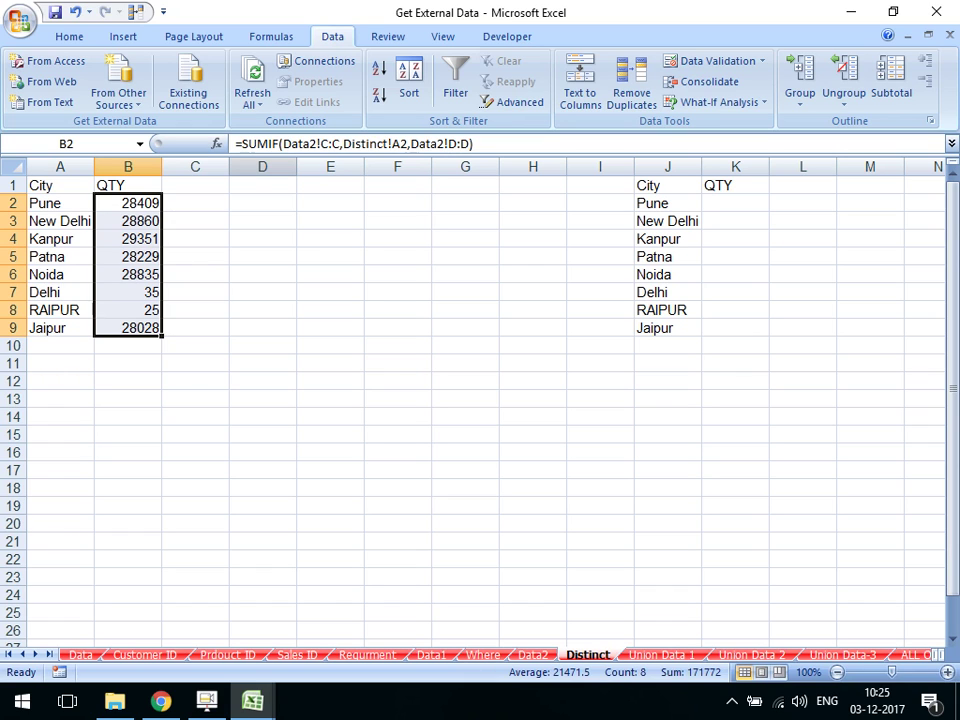
Change Data2 cell C6 from Patna to bihar and confirm Patna's Distinct total drops to 28207
key("ctrl+Page_Up")
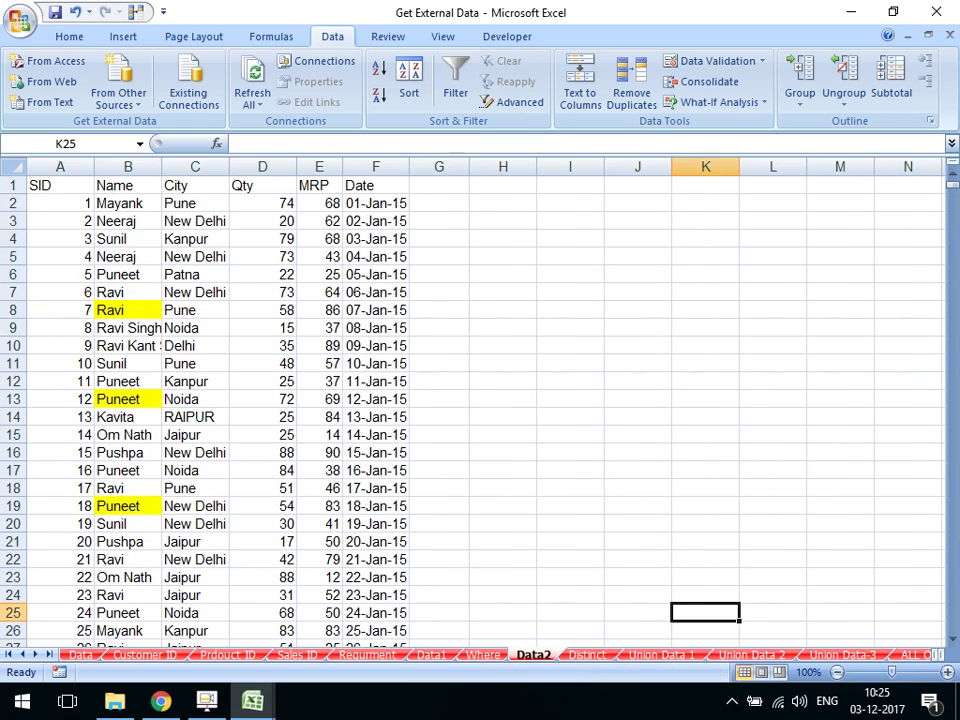
left_click(195, 274)
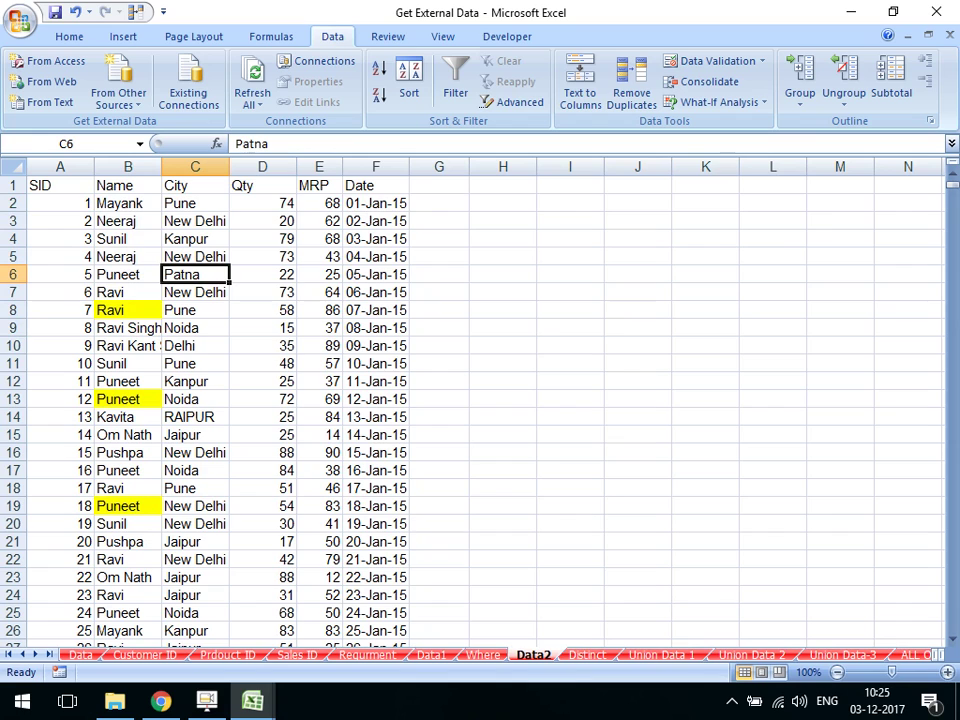
type("bihar")
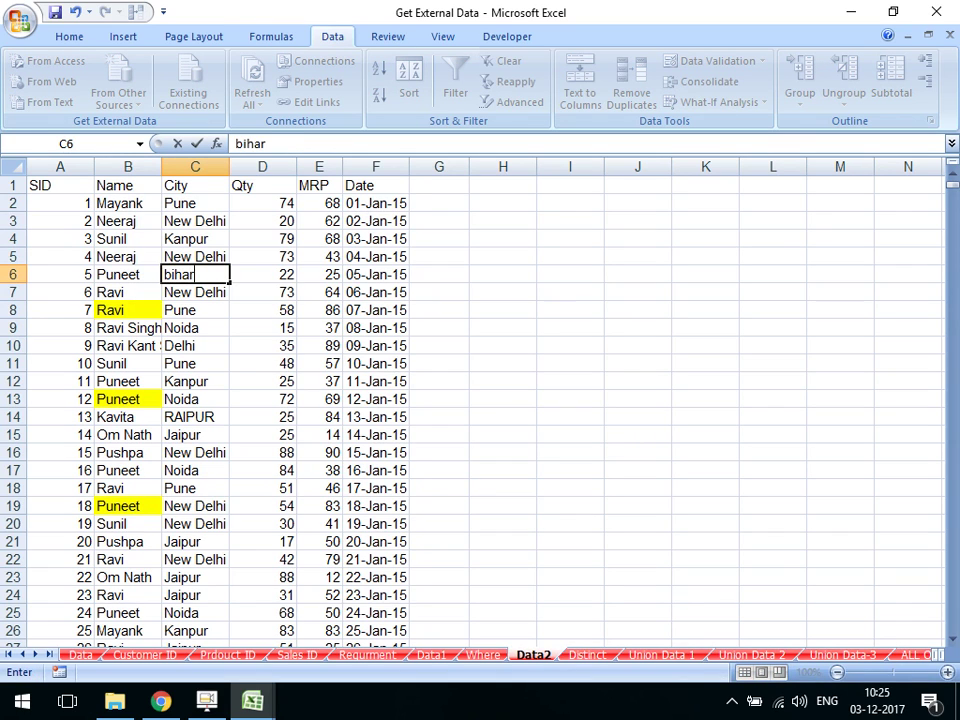
key("Return")
key("ctrl+Page_Down")
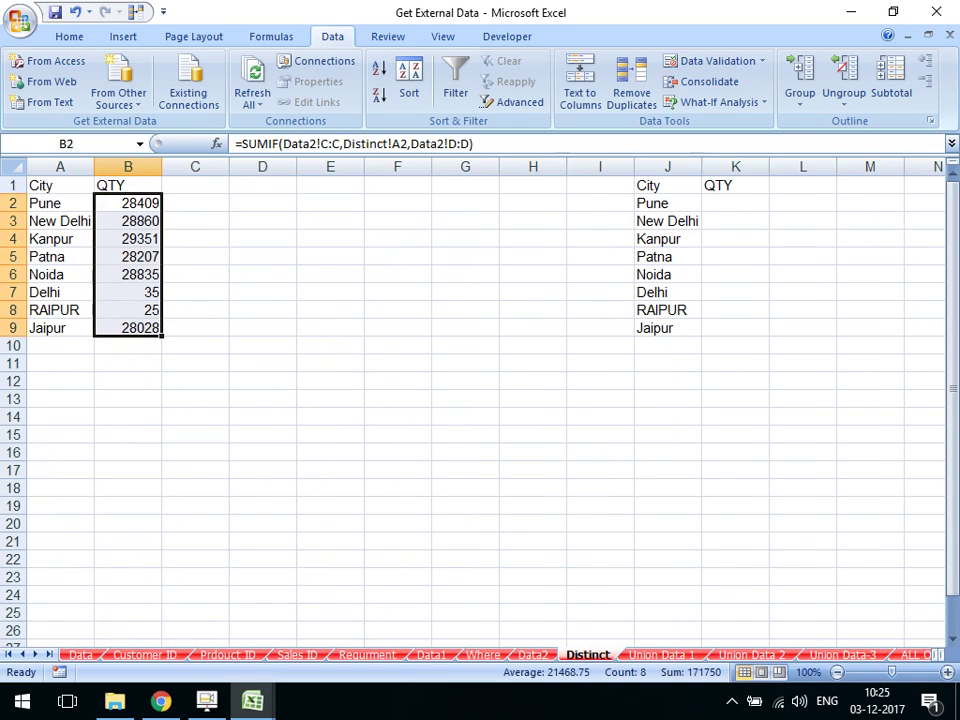
left_click(60, 345)
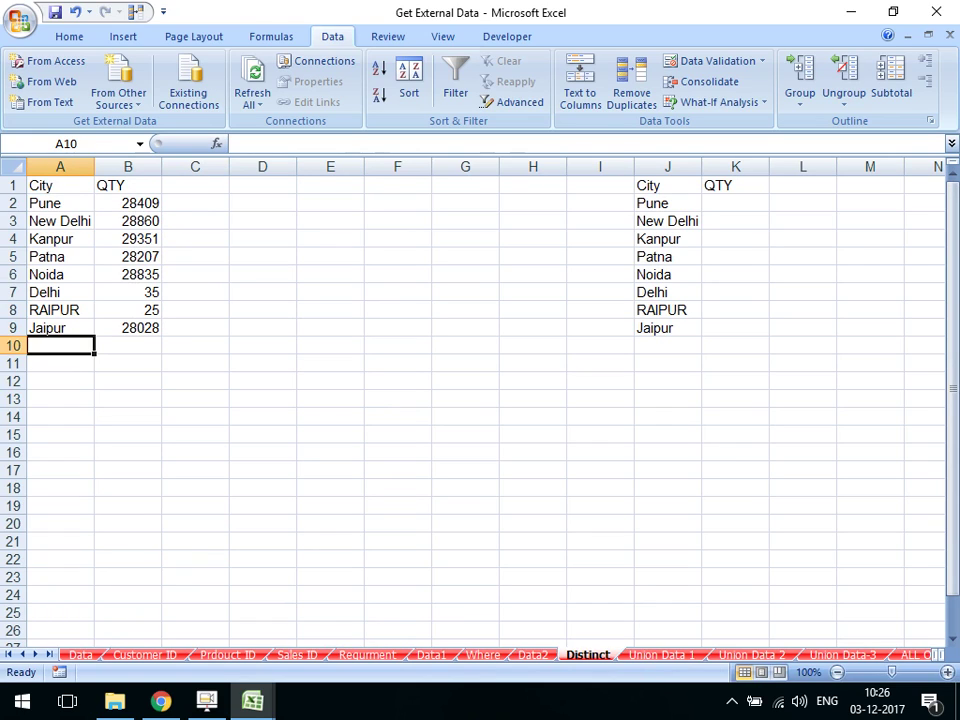
key("shift+Right")
key("shift+Down")
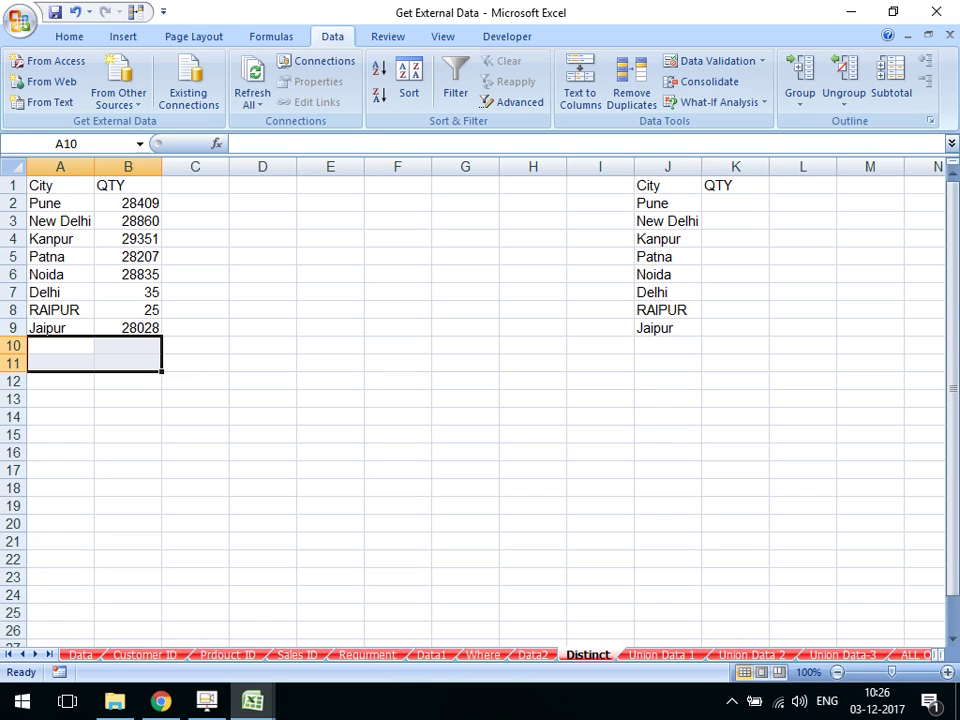
From cell K2, start a Microsoft Query import with Excel Files* as the data source
left_click(735, 203)
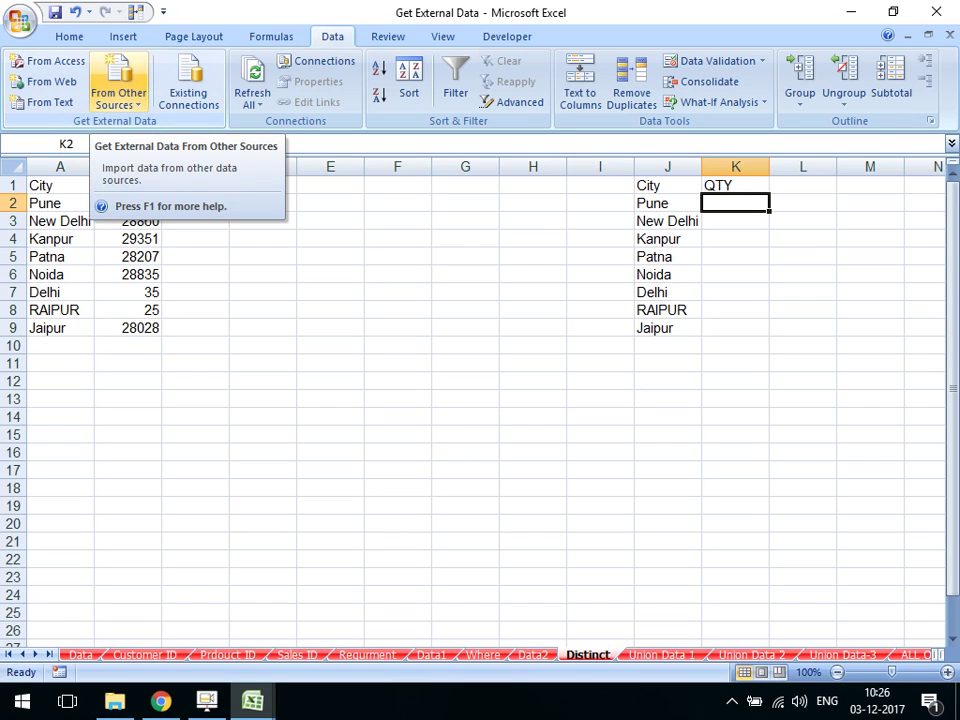
left_click(118, 92)
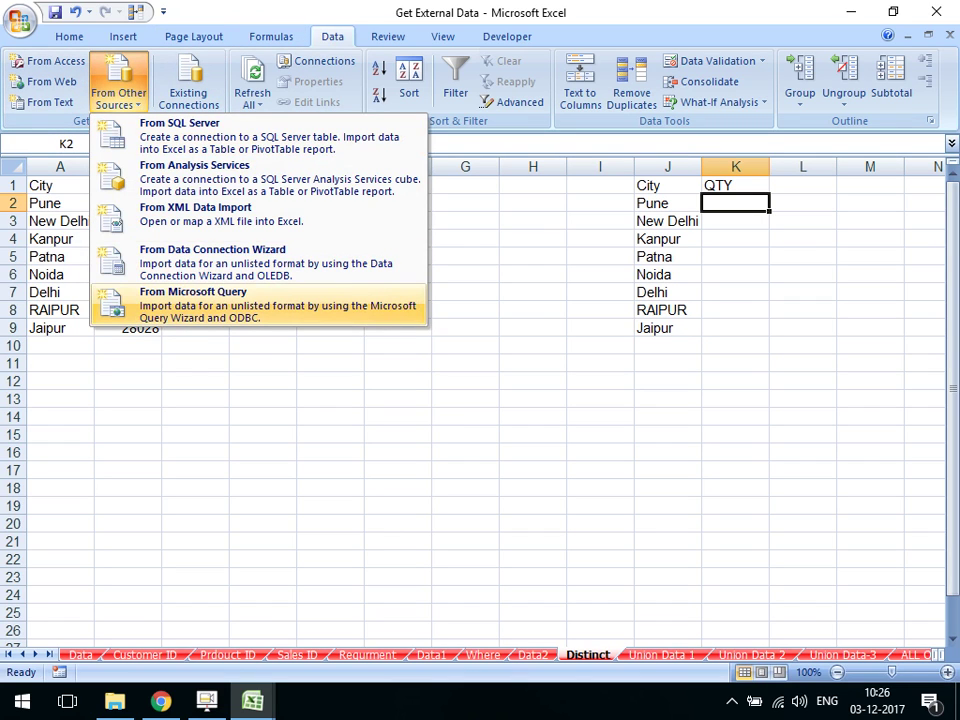
left_click(193, 298)
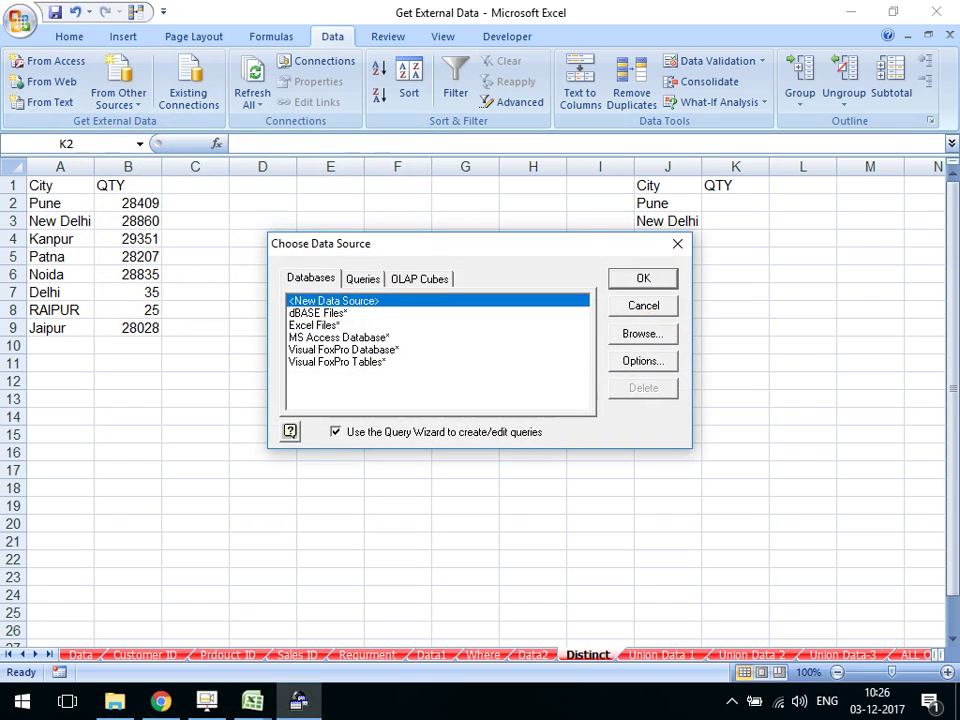
left_click(313, 325)
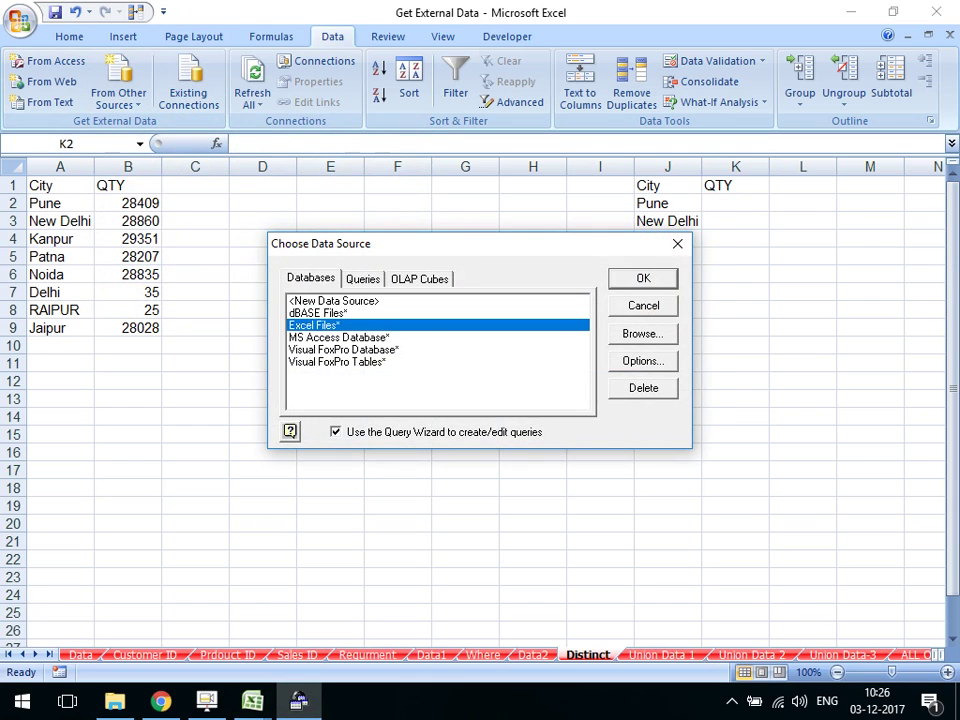
left_click(643, 277)
Browse drive f: to Excel Course File\Normal Excel File\Data and choose Get External Data.xlsm
left_click(280, 217)
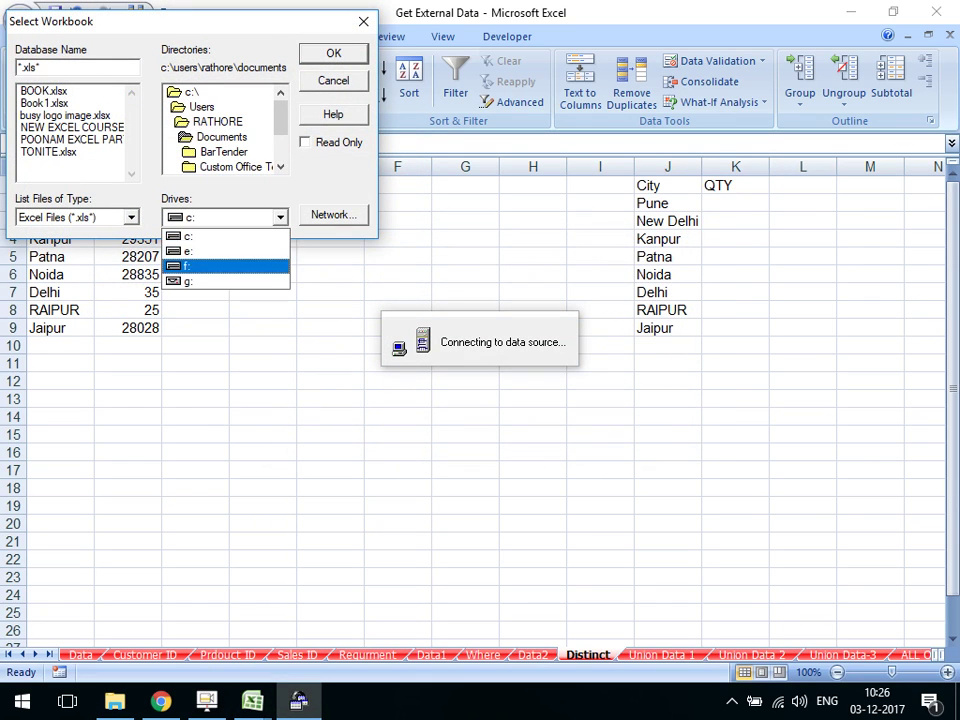
left_click(200, 271)
left_click(205, 136)
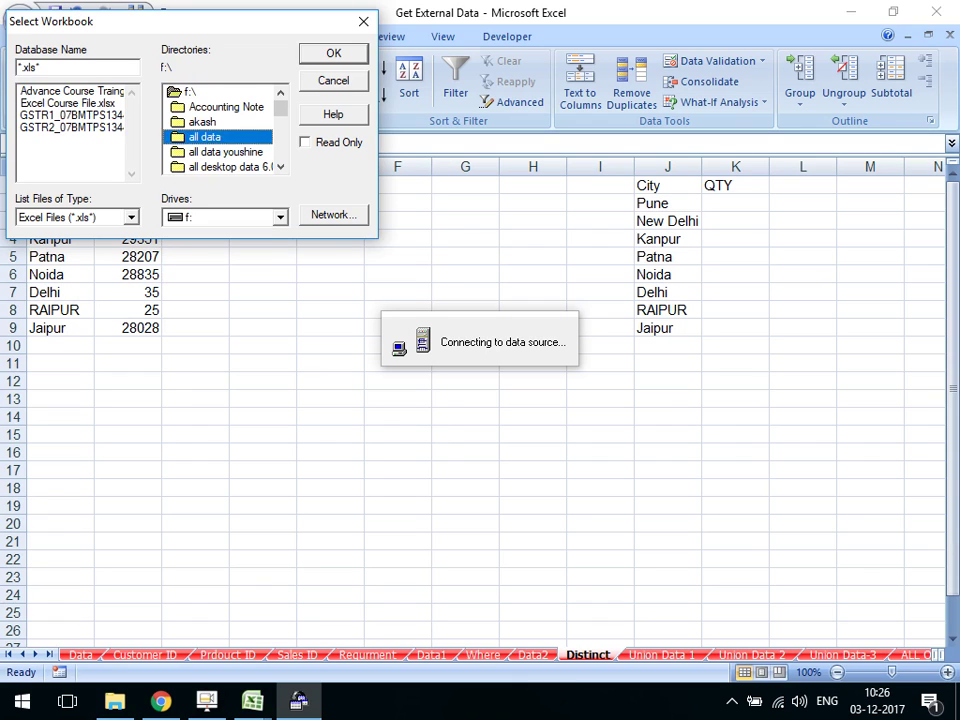
scroll(222, 128, "down", 1)
scroll(222, 128, "down", 1)
scroll(222, 128, "down", 2)
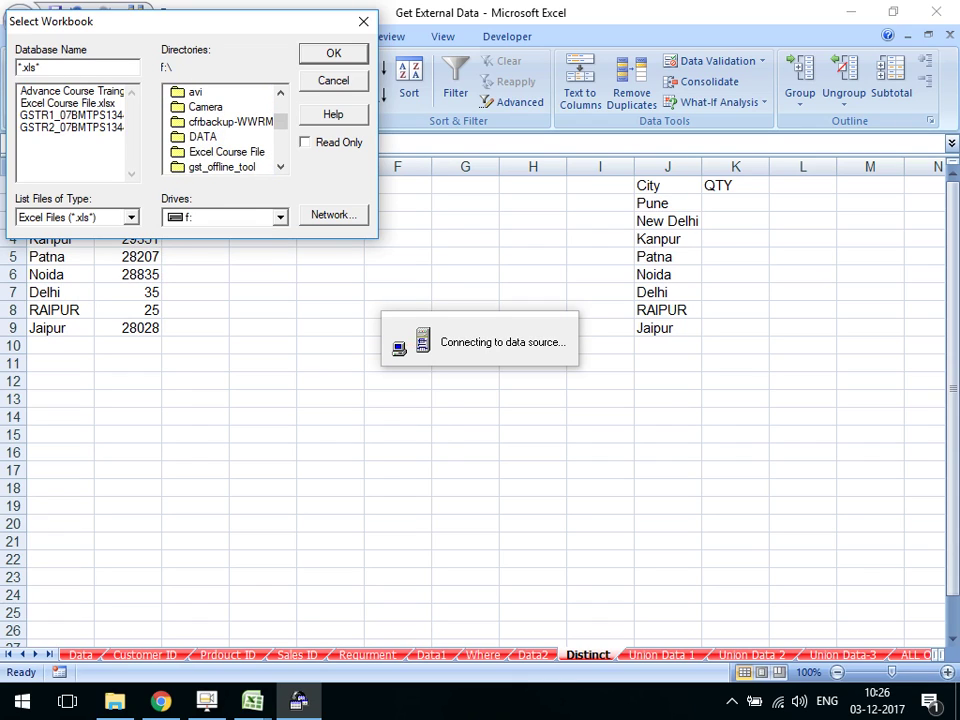
double_click(215, 151)
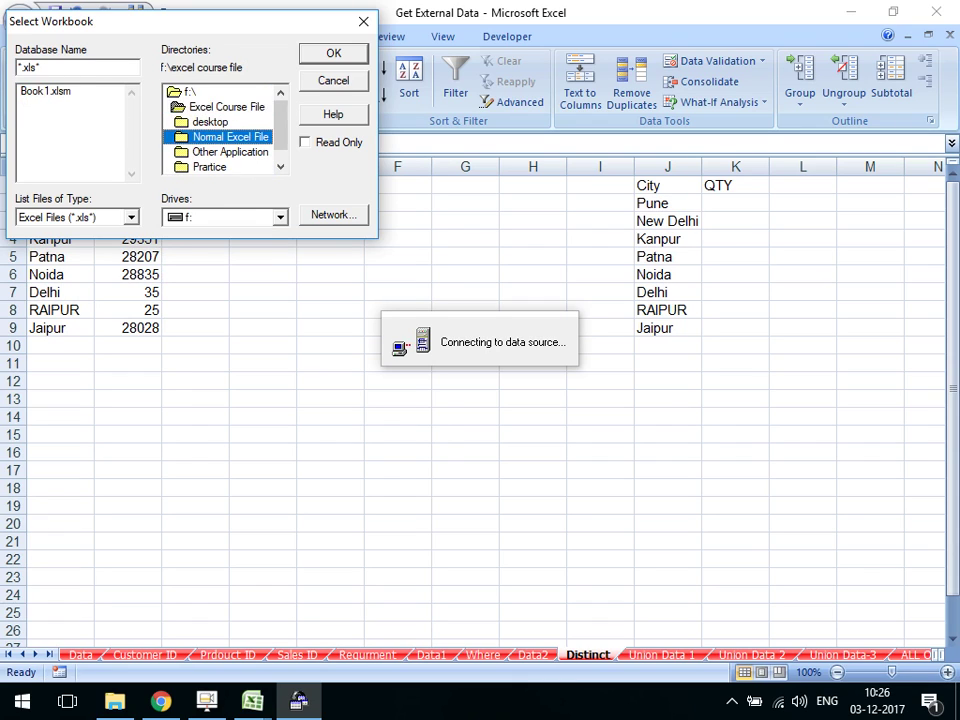
double_click(230, 136)
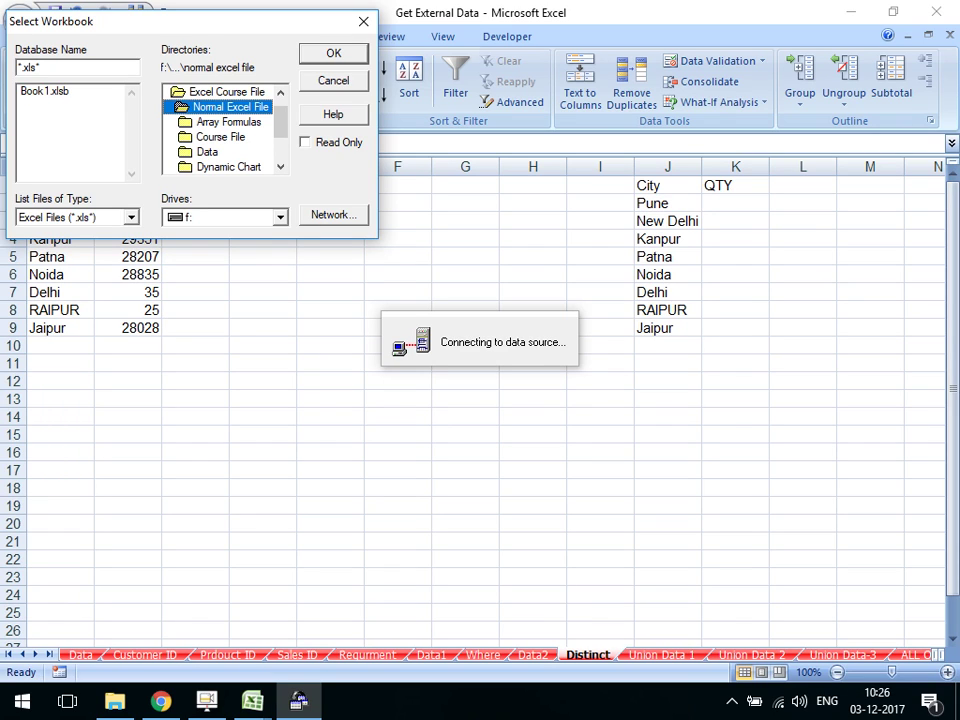
left_click(207, 151)
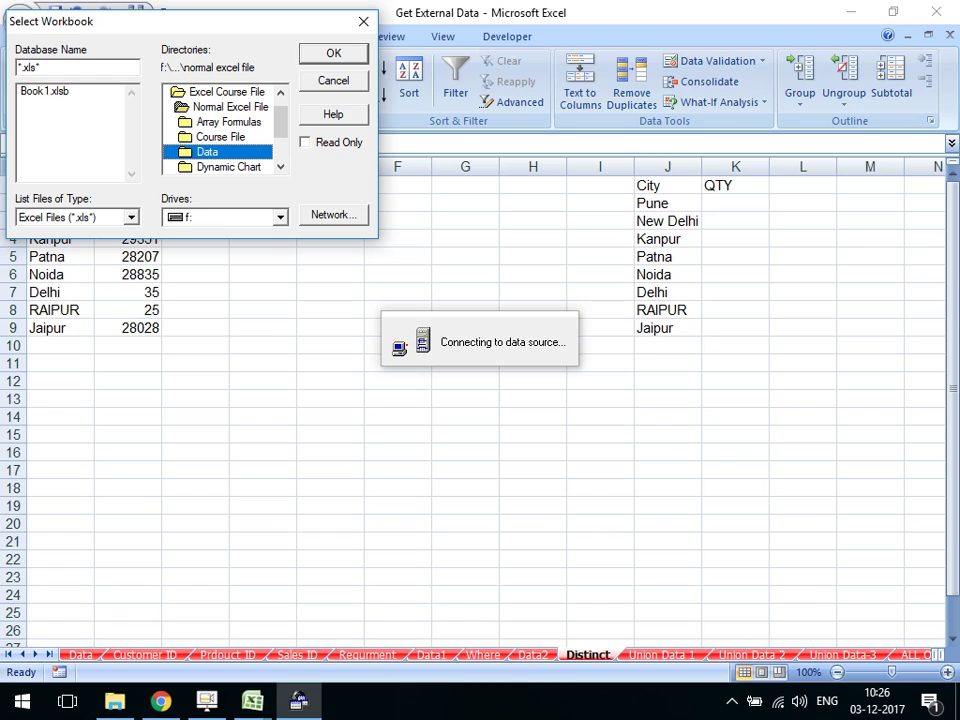
double_click(207, 151)
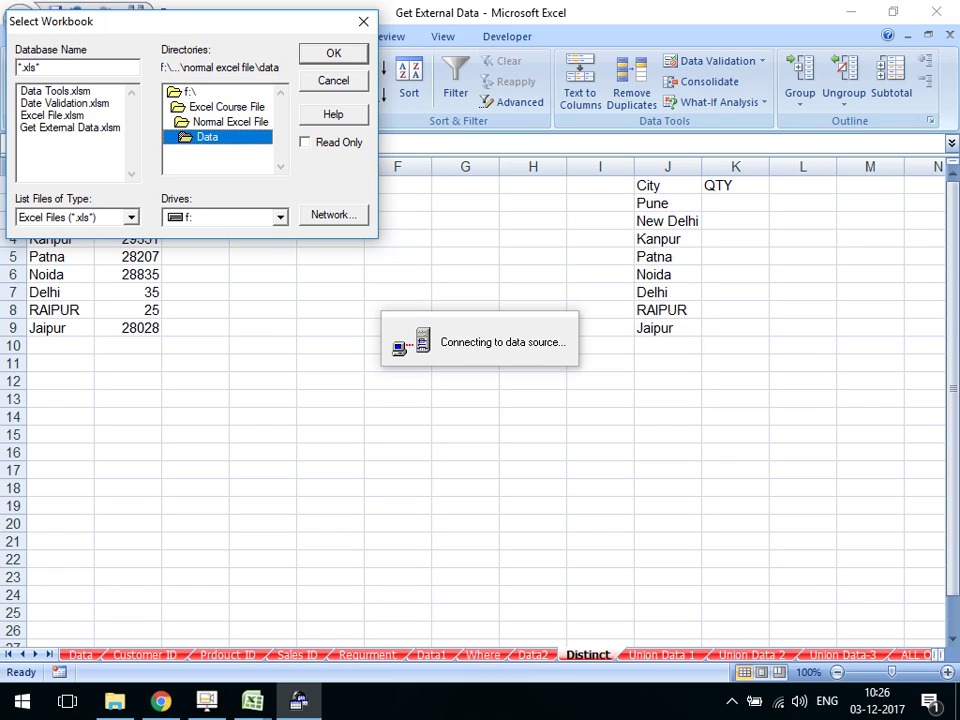
left_click(52, 115)
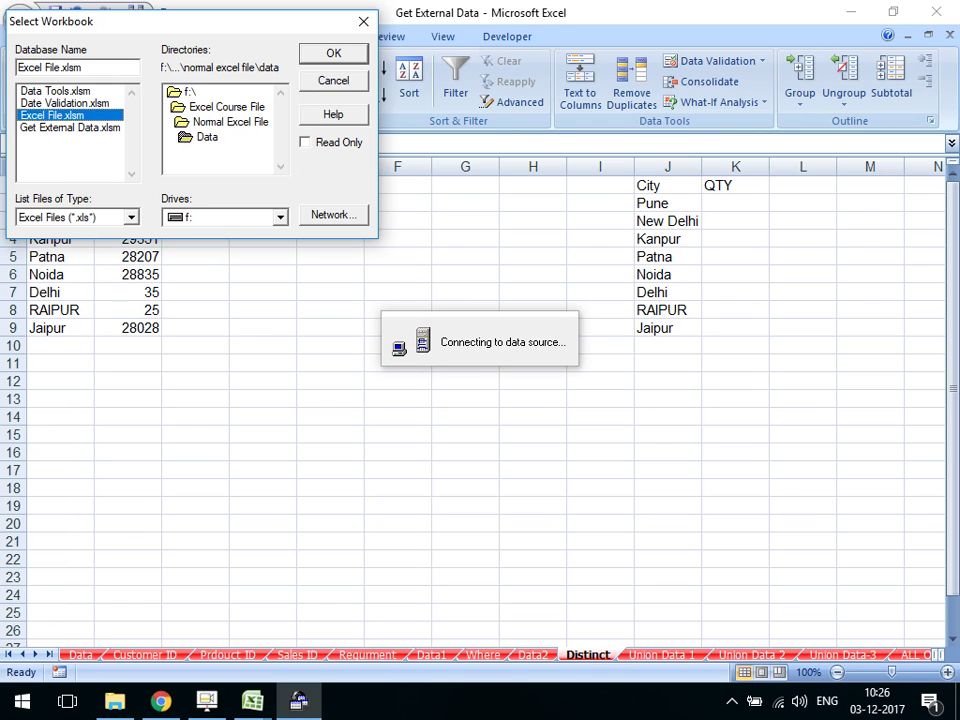
left_click(70, 127)
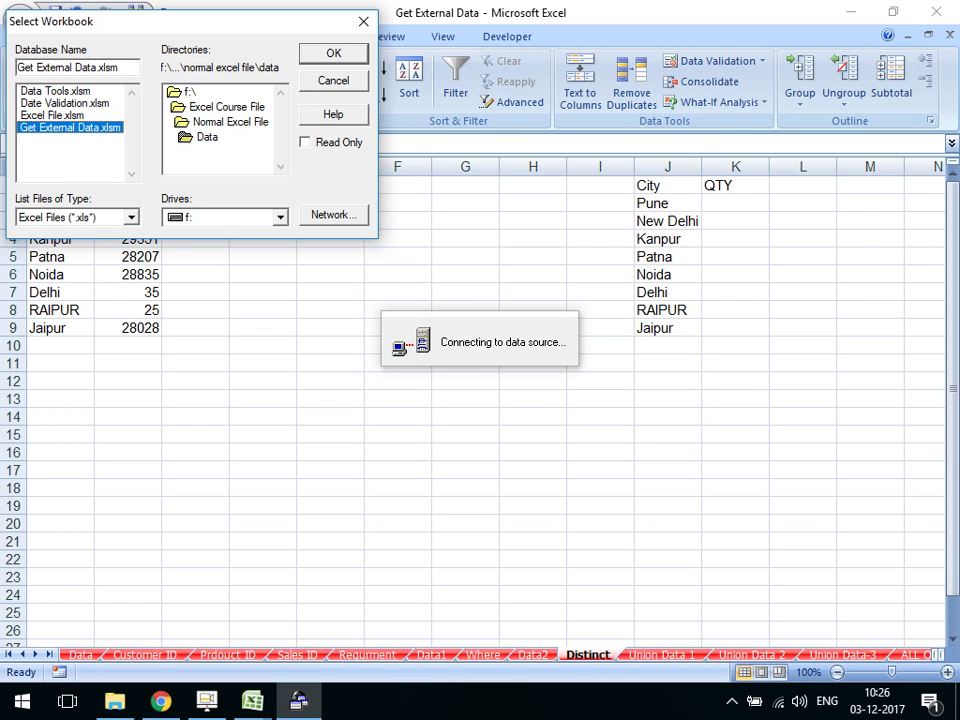
key("Return")
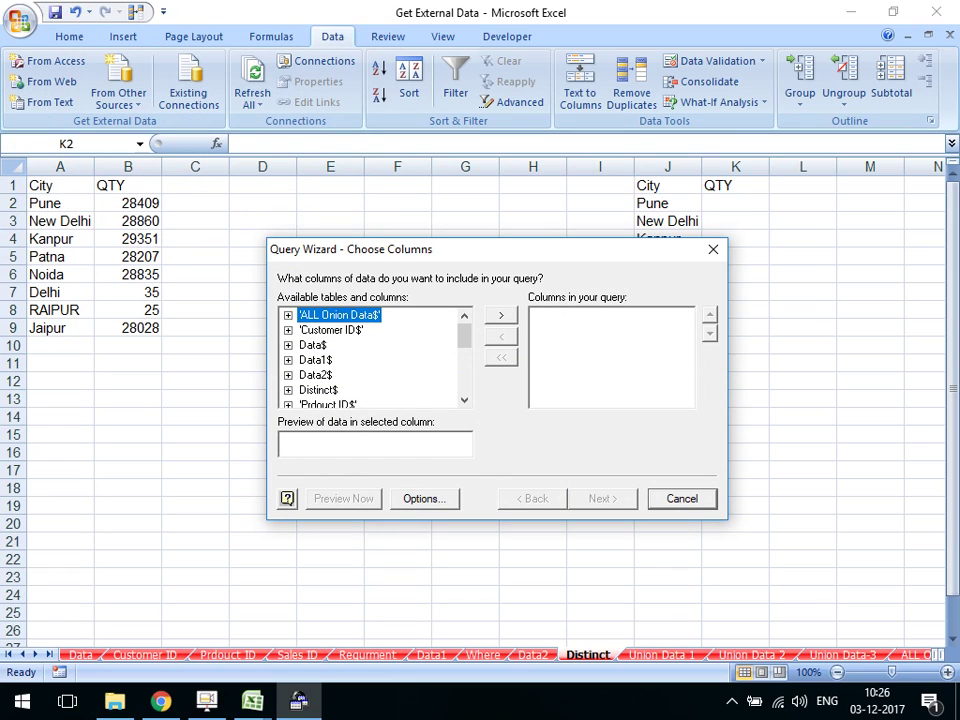
Add only the City column of Data2$ to the query's columns
left_click(288, 375)
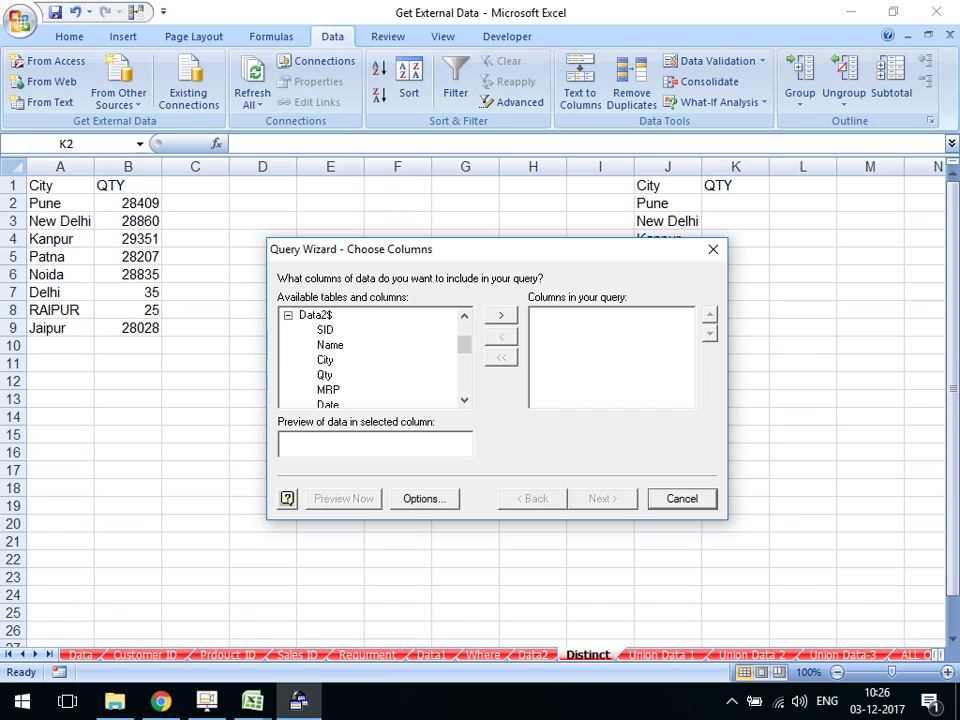
left_click(315, 315)
left_click(501, 315)
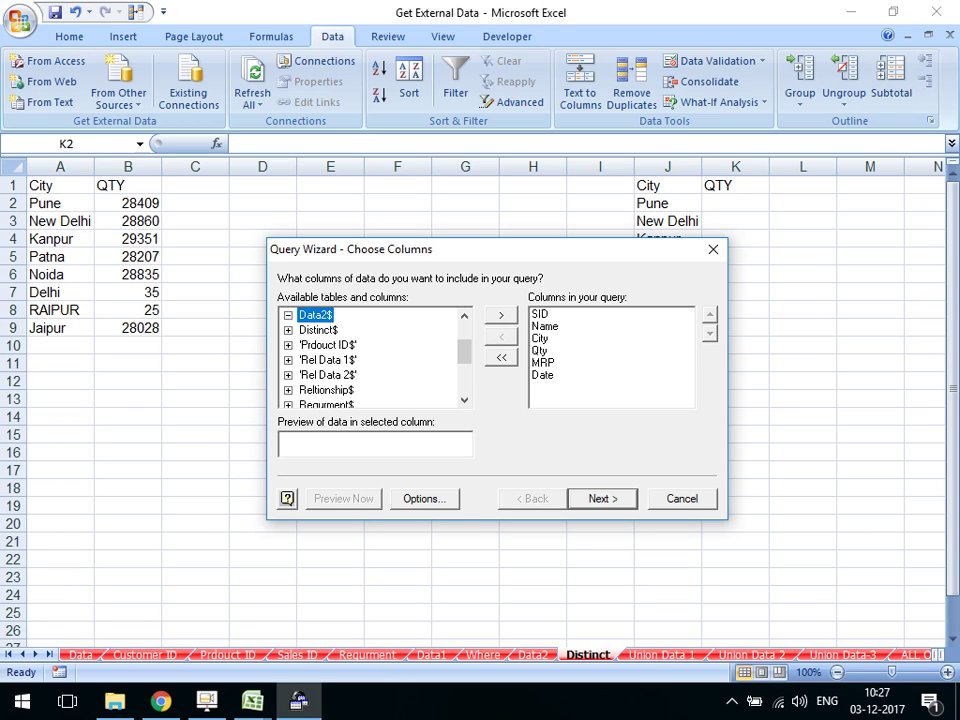
left_click(501, 357)
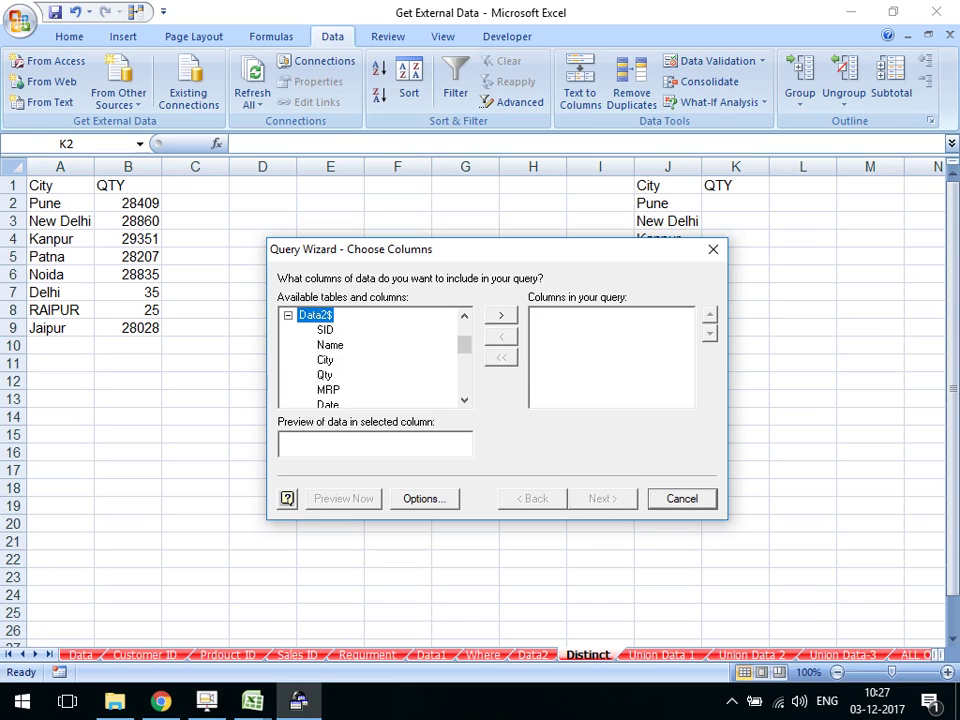
left_click(325, 359)
scroll(370, 360, "down", 1)
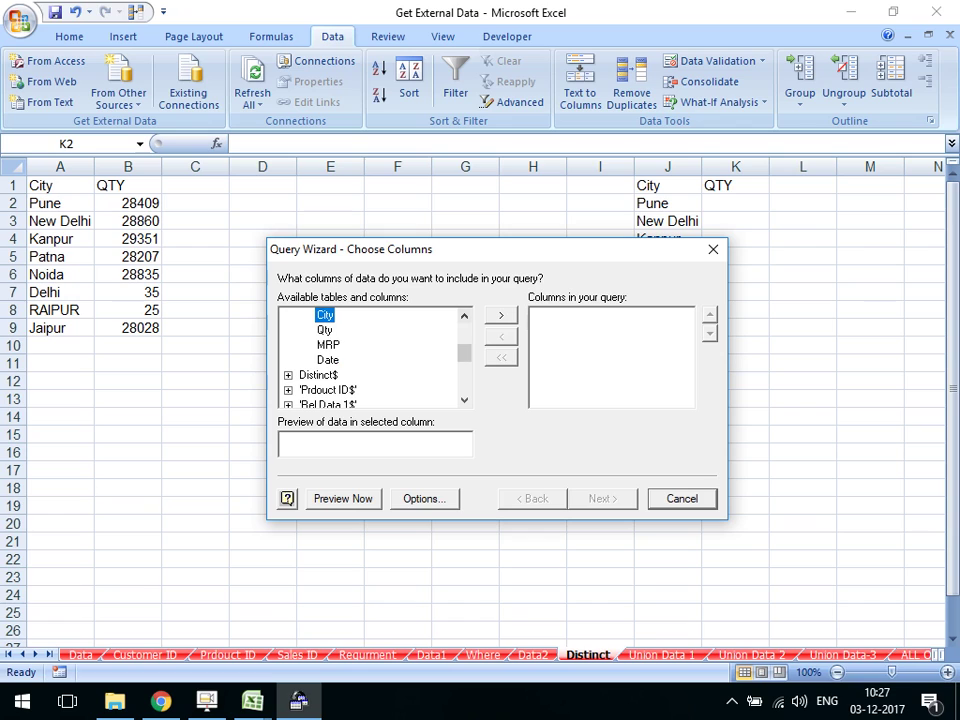
left_click(501, 314)
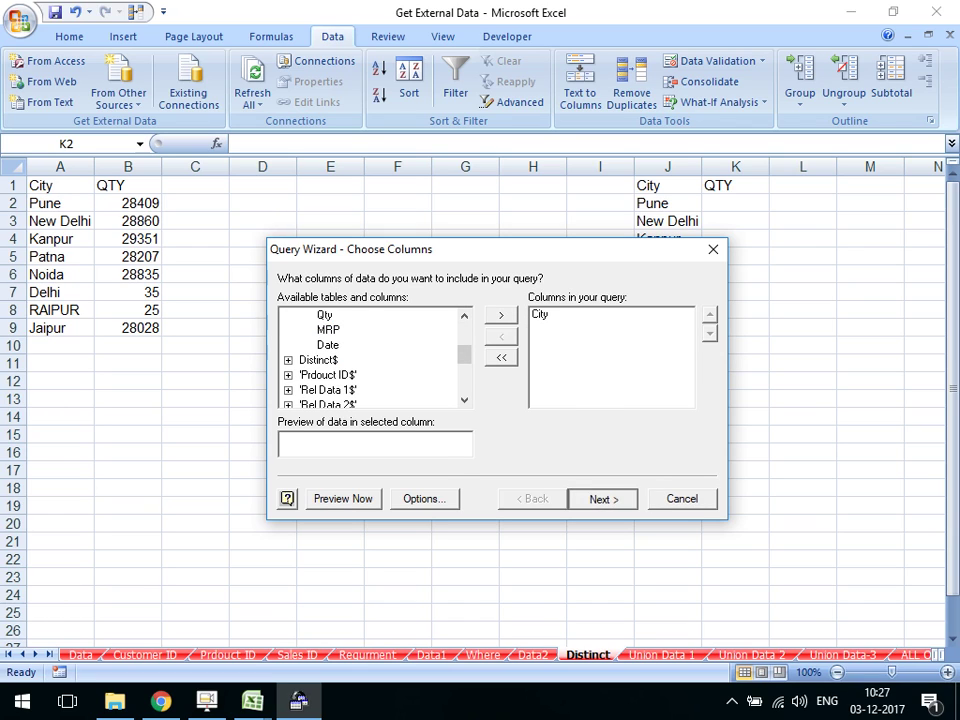
Skip filtering and sorting and finish with the query opened for editing in Microsoft Query
key("Return")
key("Return")
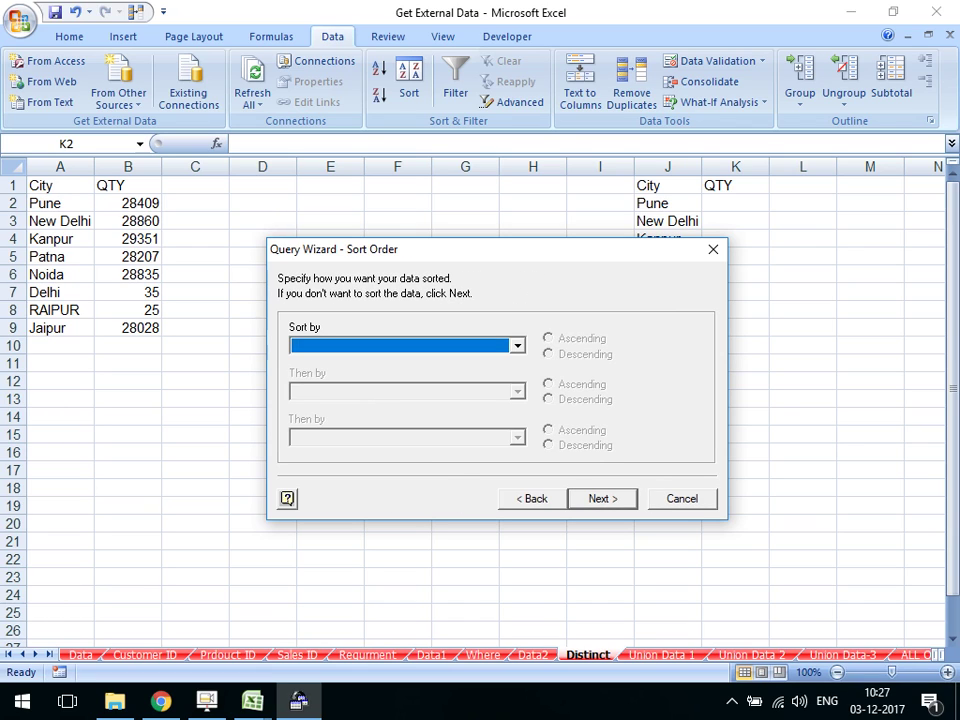
key("Return")
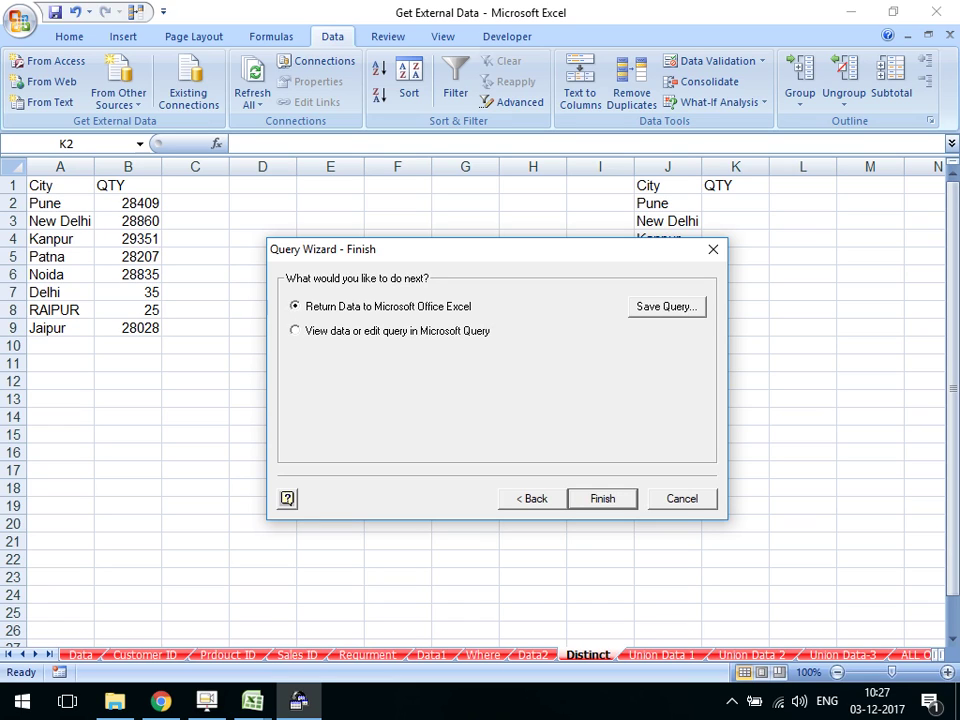
left_click(294, 330)
key("Return")
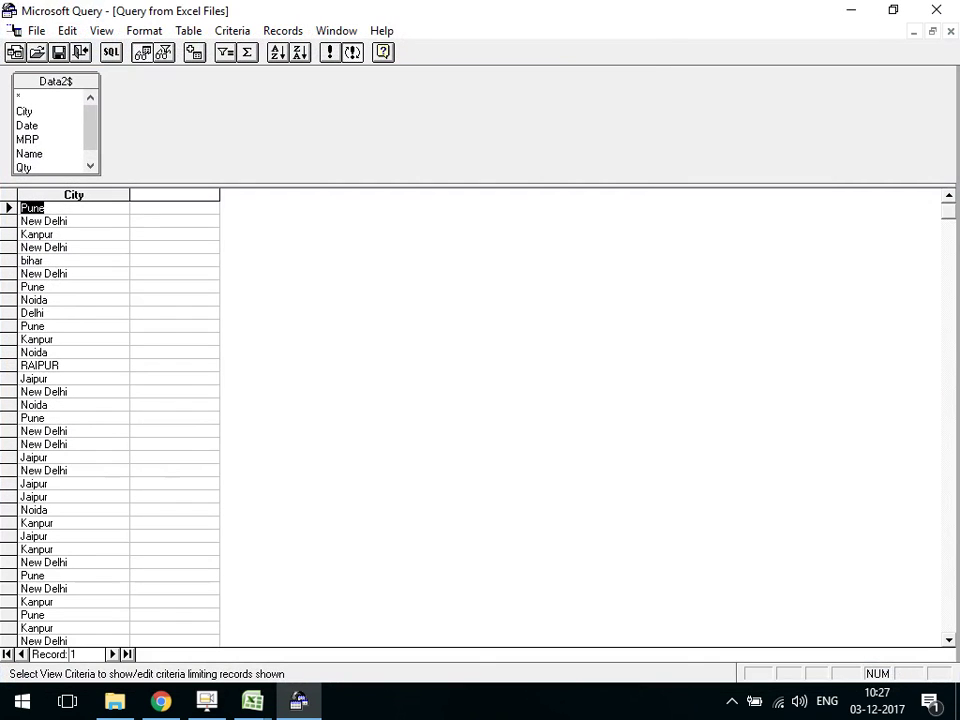
Look through the New Delhi, Kanpur and Jaipur records, then display the query's SQL statement
left_click(44, 220)
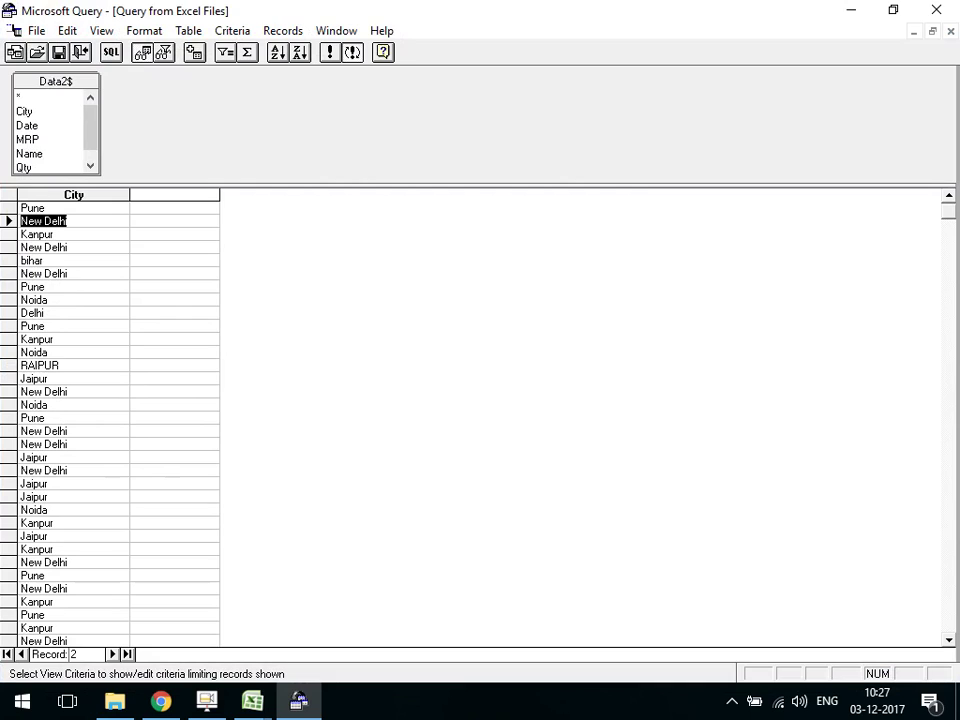
key("F2")
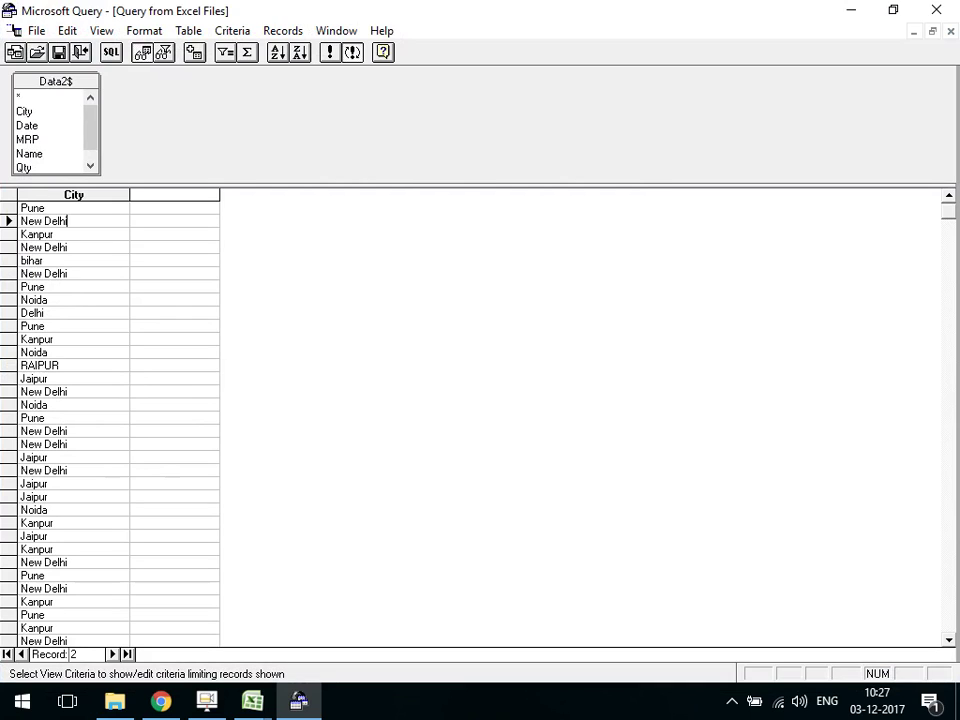
left_click(37, 522)
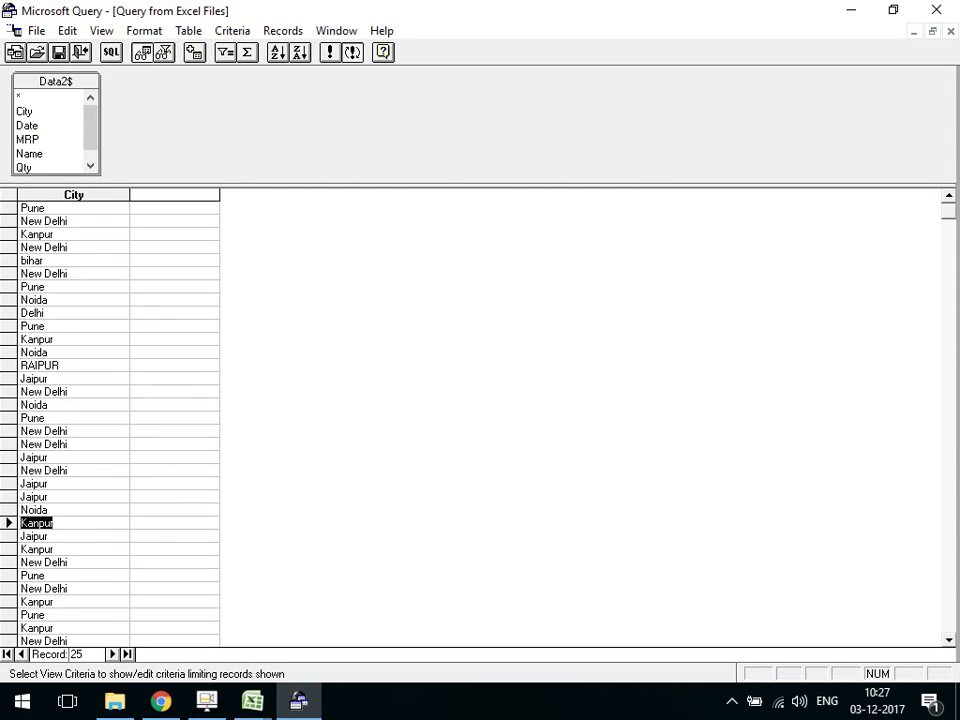
left_click(33, 378)
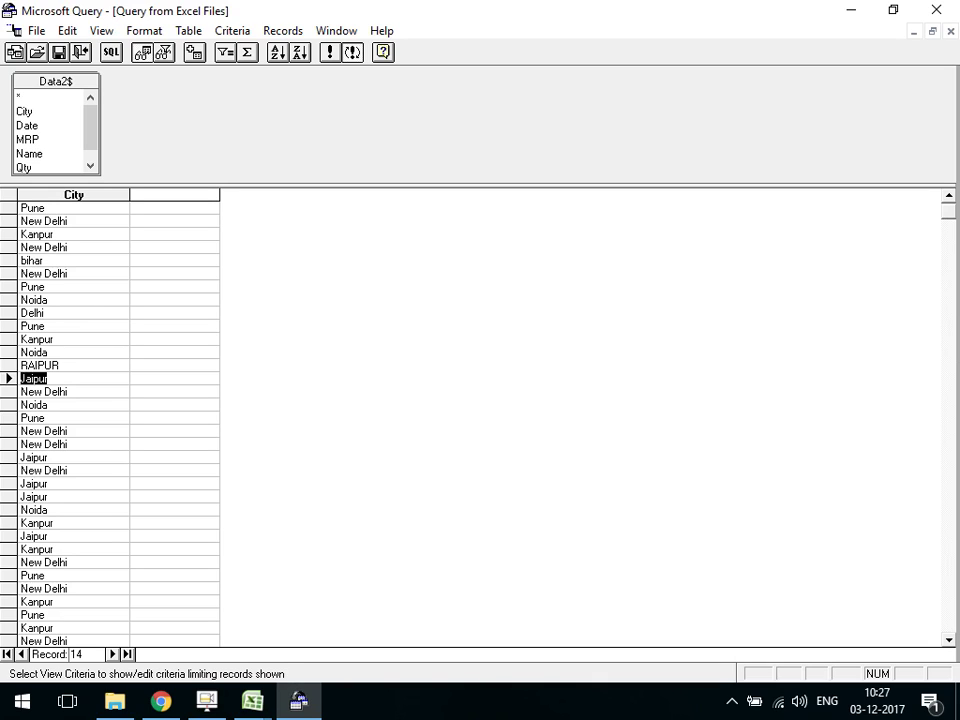
left_click(111, 51)
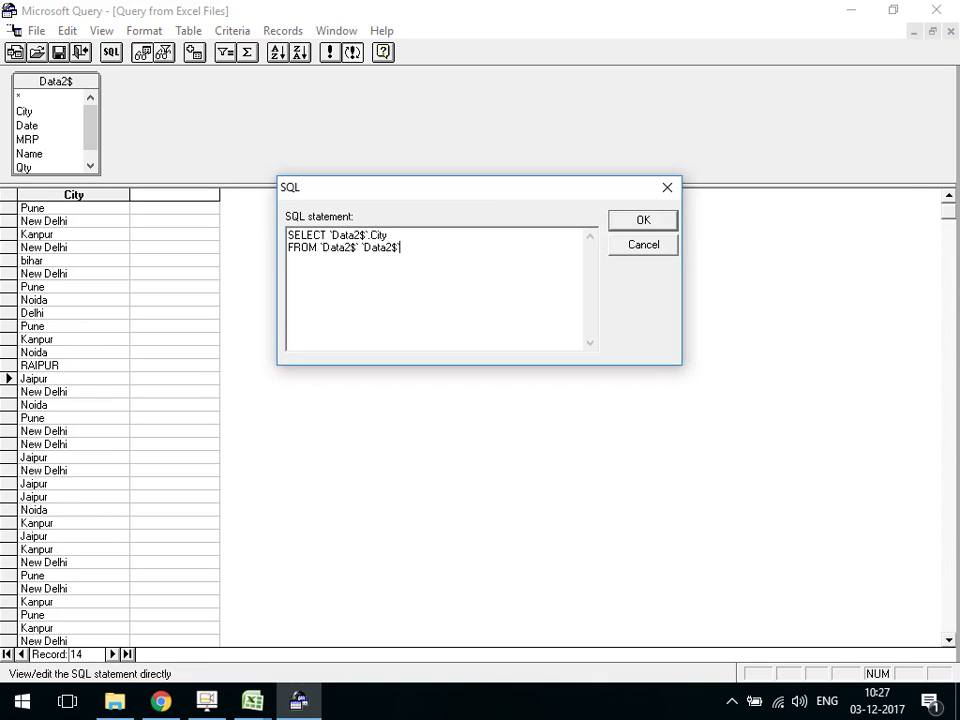
Try rewriting the SQL as 'select * Distinct' and dismiss the resulting error
left_click_drag(401, 247, 288, 234)
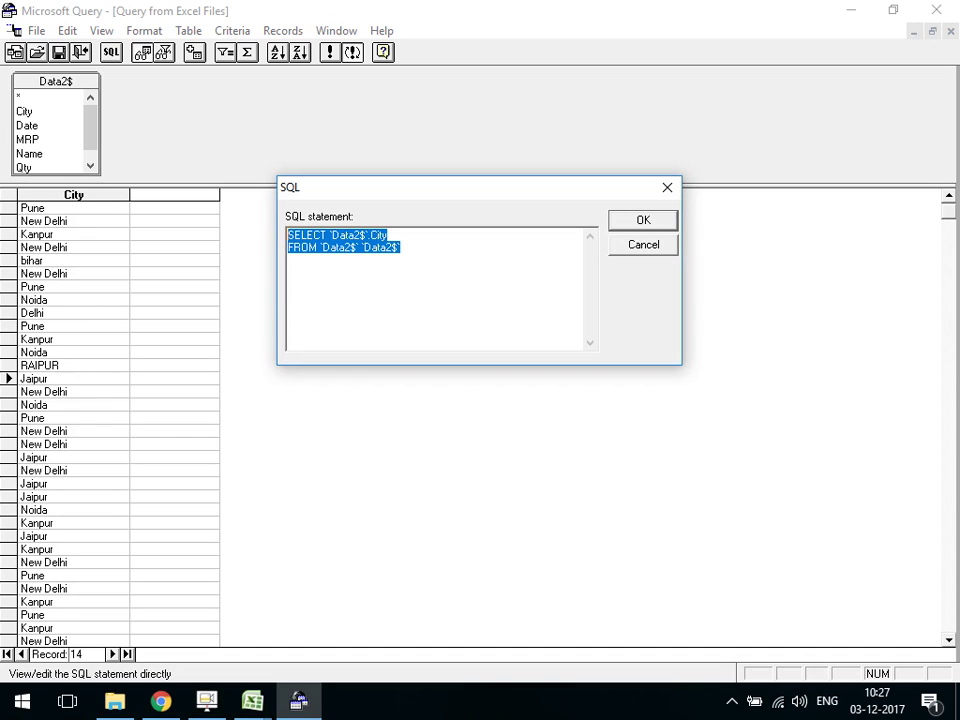
type("se")
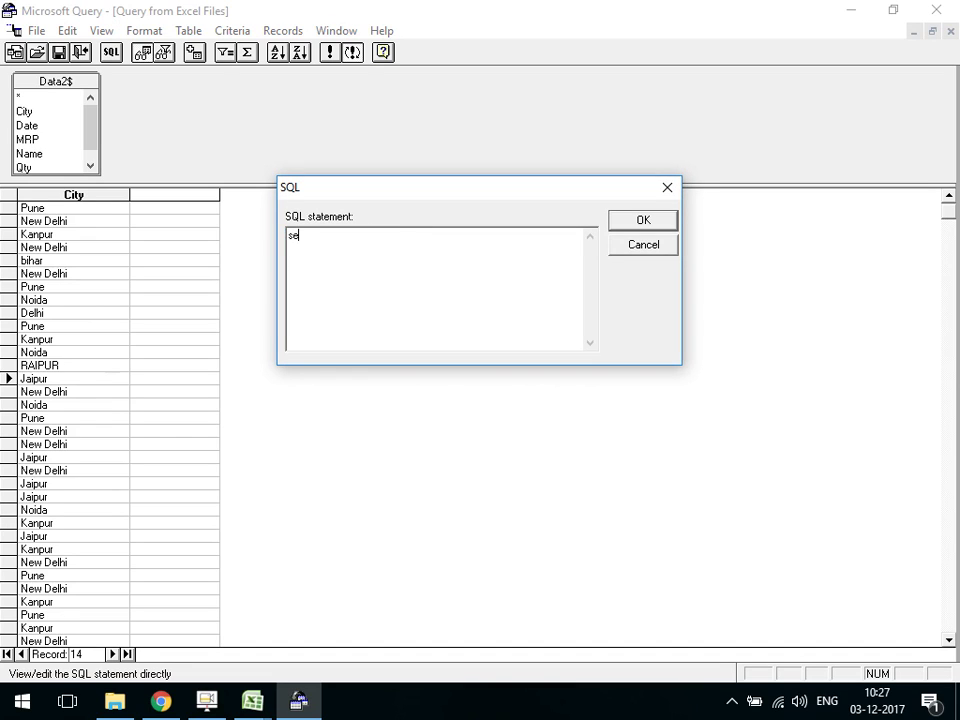
type("lect")
type(" *")
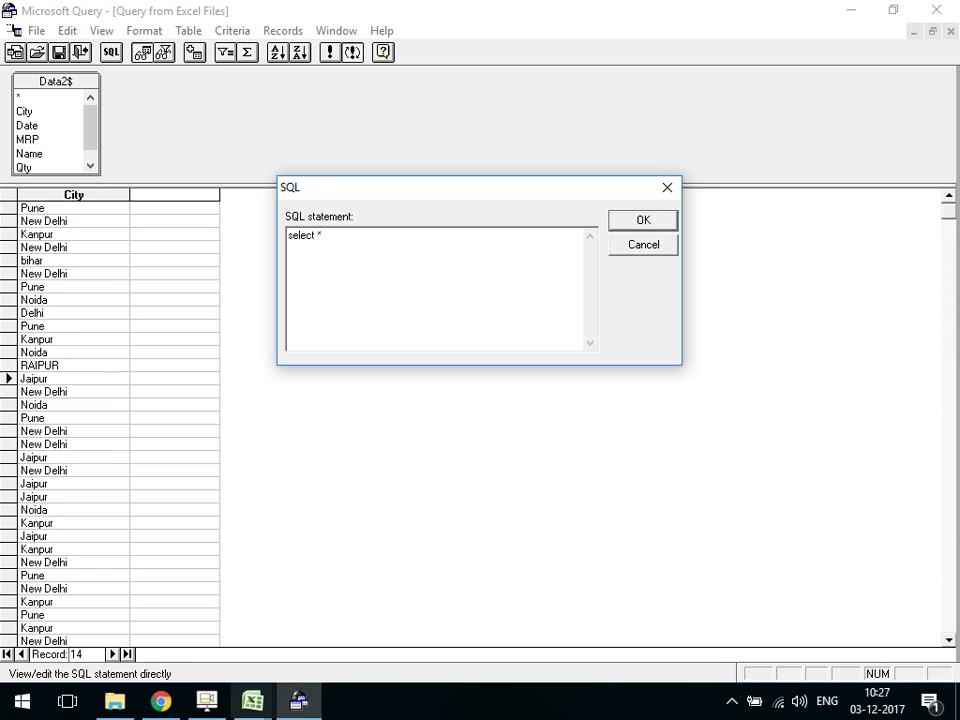
left_click(253, 701)
left_click(508, 600)
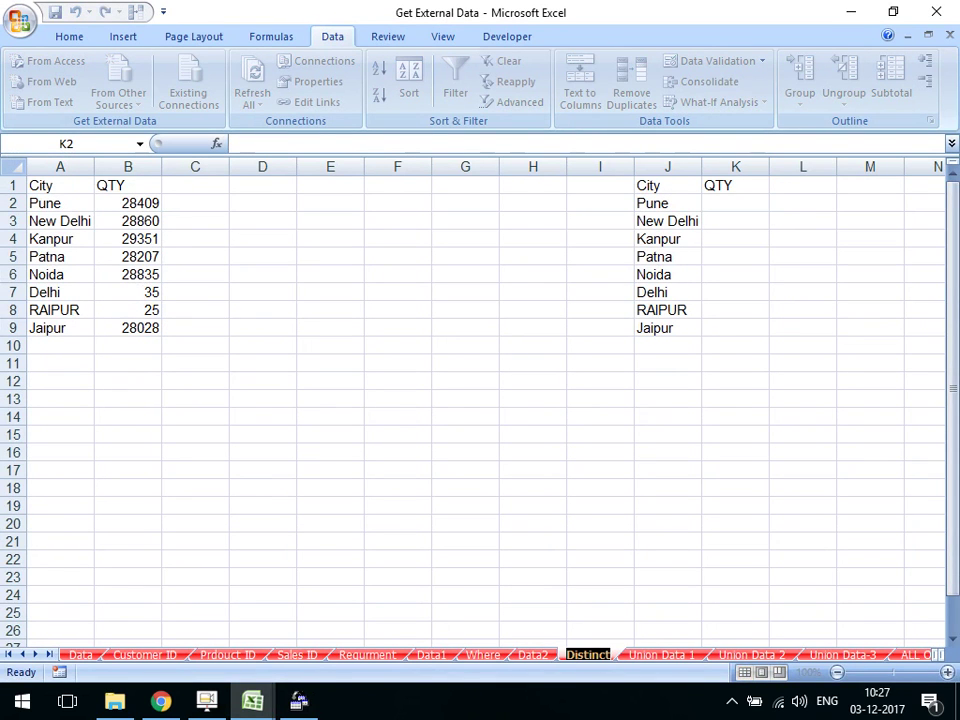
key("alt+Tab")
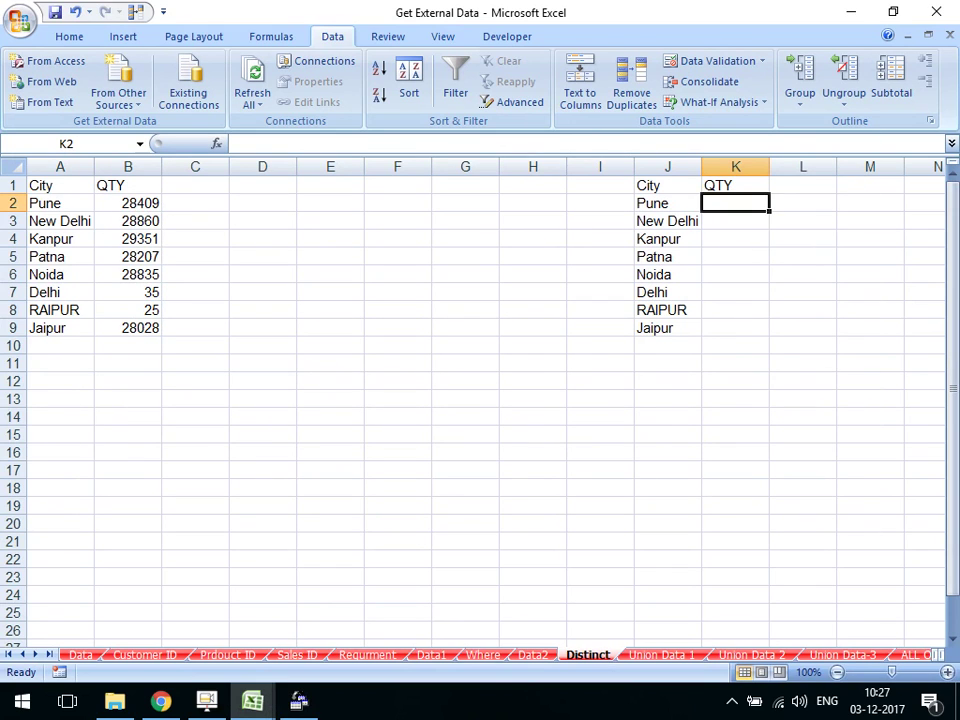
key("alt+Tab")
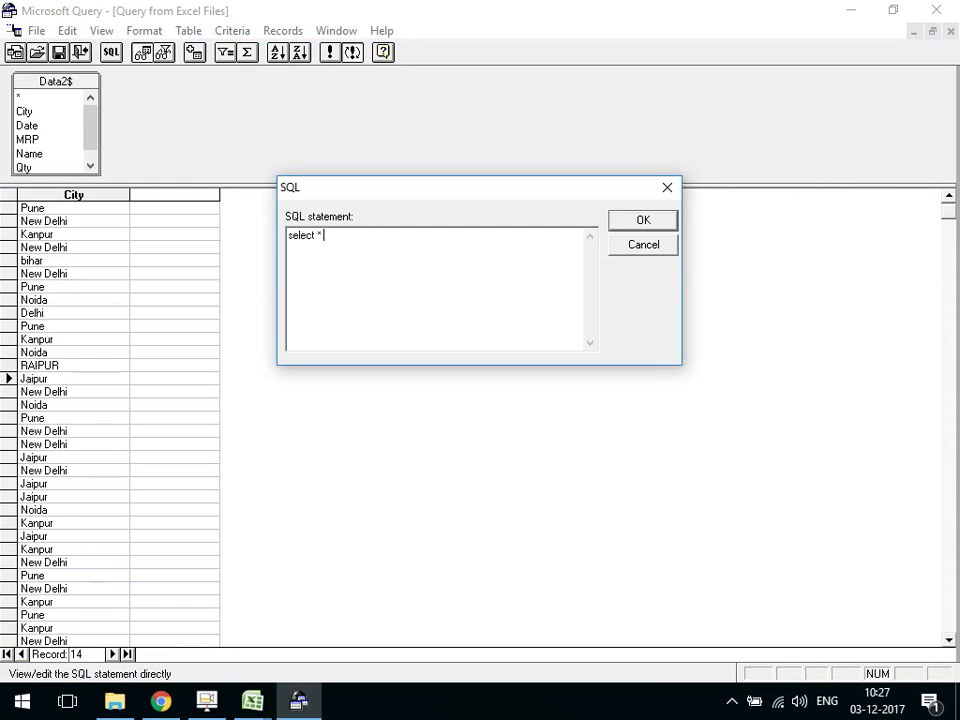
type("Distinct")
key("Return")
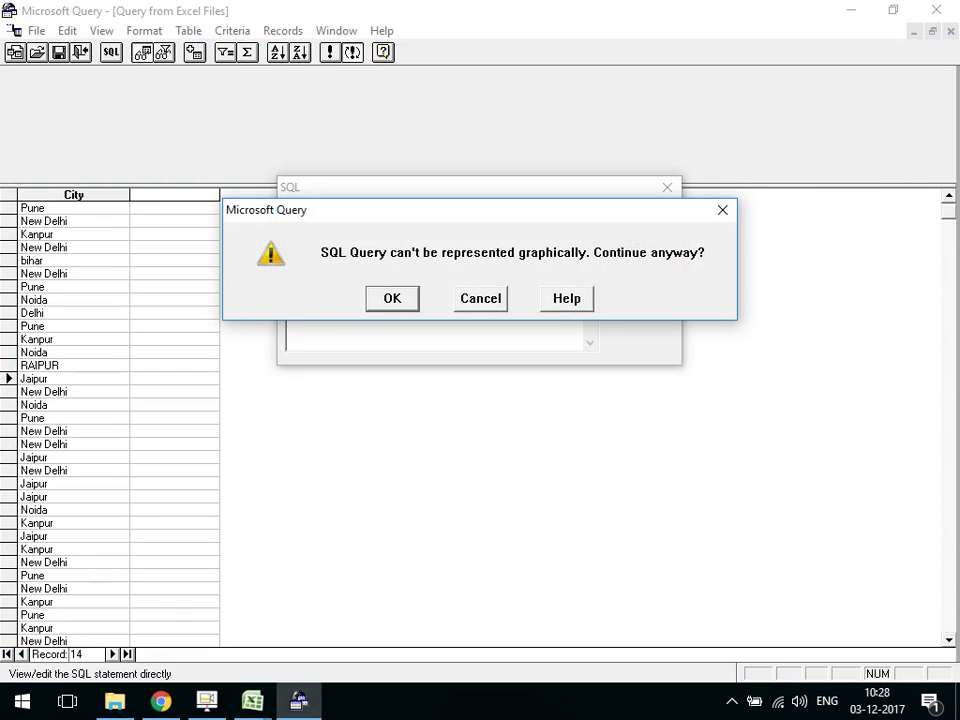
key("Return")
key("Return")
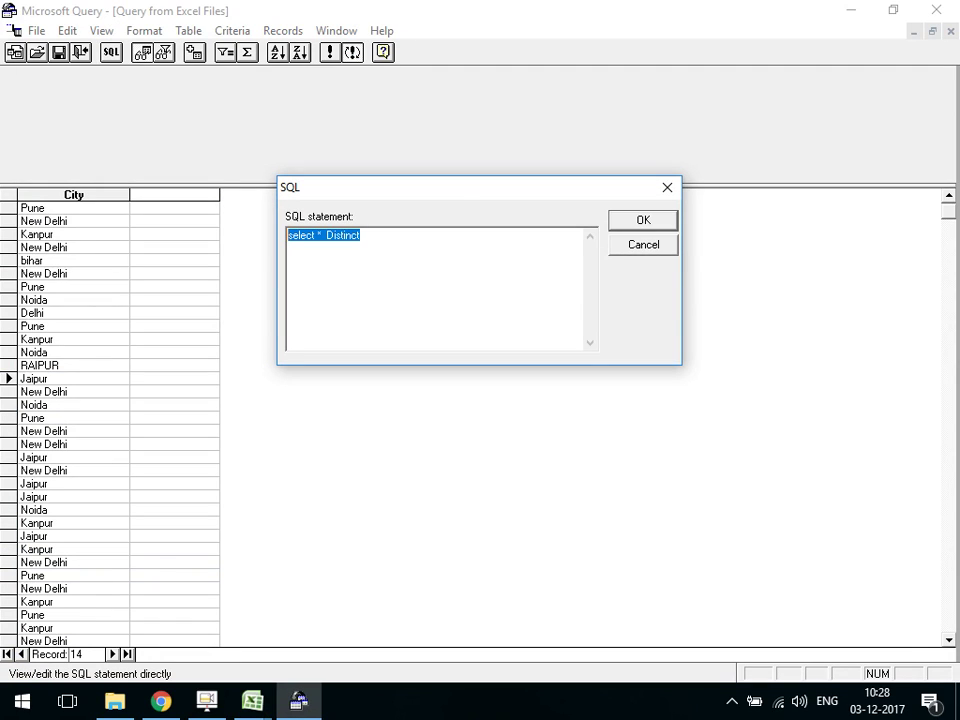
Rewrite the SQL as 'select Distinct' City 'from data2' and run it
type("sele")
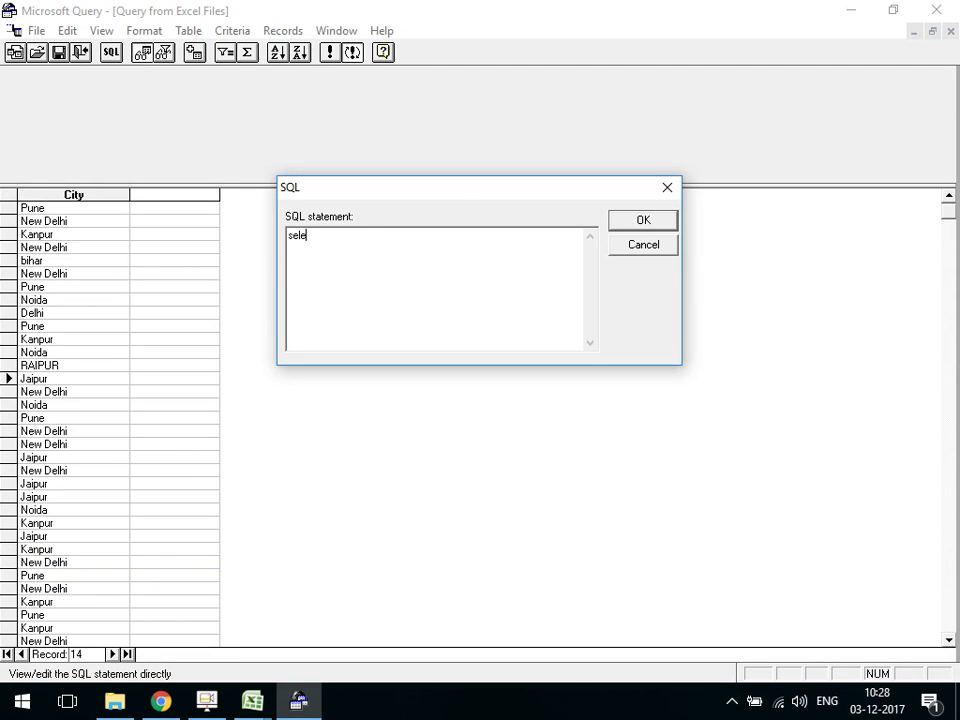
type("ct fo")
type("rm")
key("BackSpace")
key("BackSpace")
key("BackSpace")
type("rom")
type(" data")
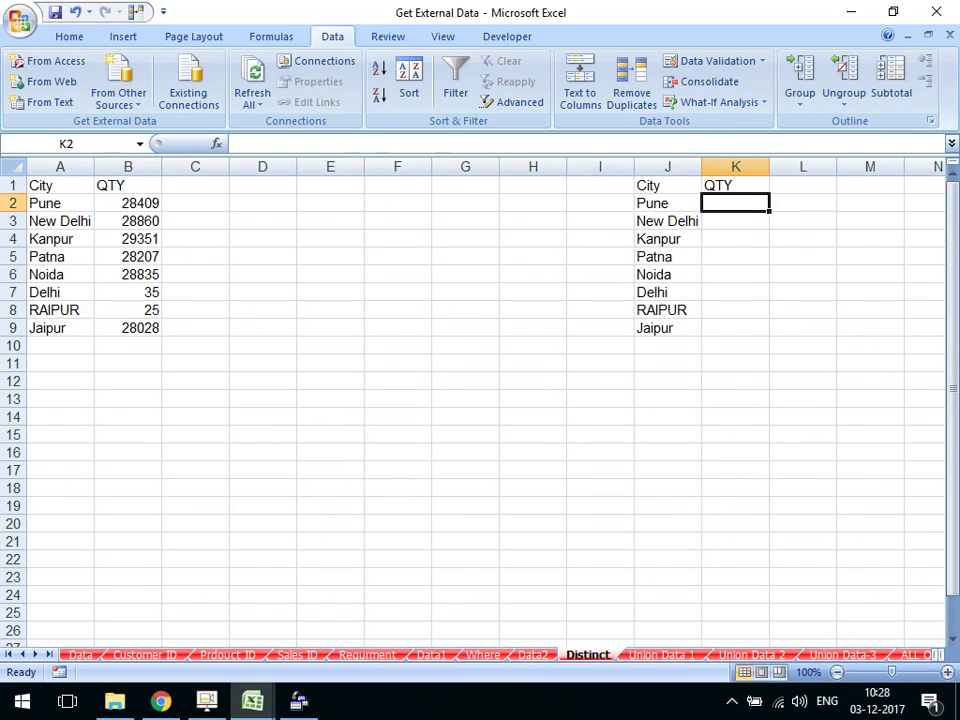
key("alt+Tab")
type("2")
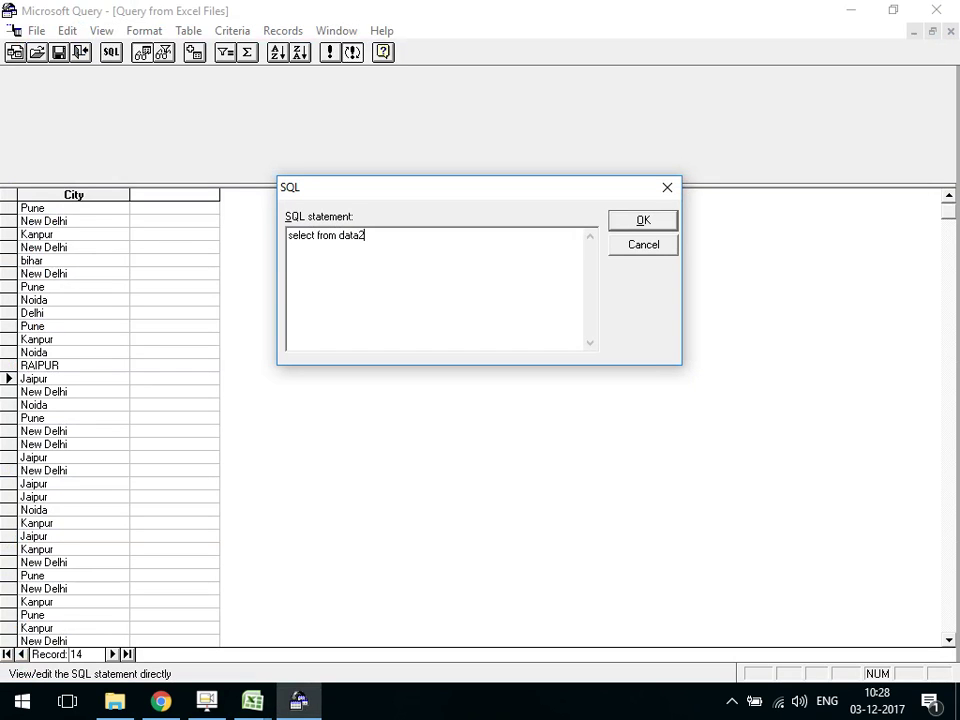
type(" Distinct")
key("Return")
key("BackSpace")
key("BackSpace")
key("BackSpace")
key("BackSpace")
key("BackSpace")
key("BackSpace")
key("BackSpace")
key("BackSpace")
key("BackSpace")
key("BackSpace")
key("BackSpace")
key("BackSpace")
key("BackSpace")
key("BackSpace")
key("BackSpace")
key("BackSpace")
type("Distinct")
key("Return")
type("f")
type("rom ")
type("data2")
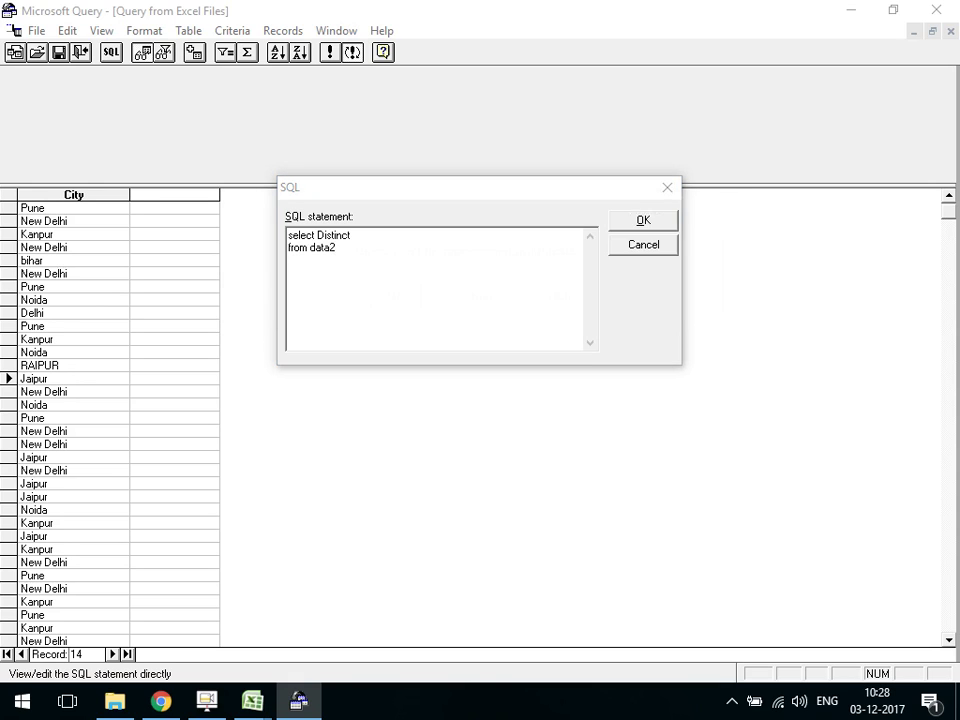
key("Return")
key("Return")
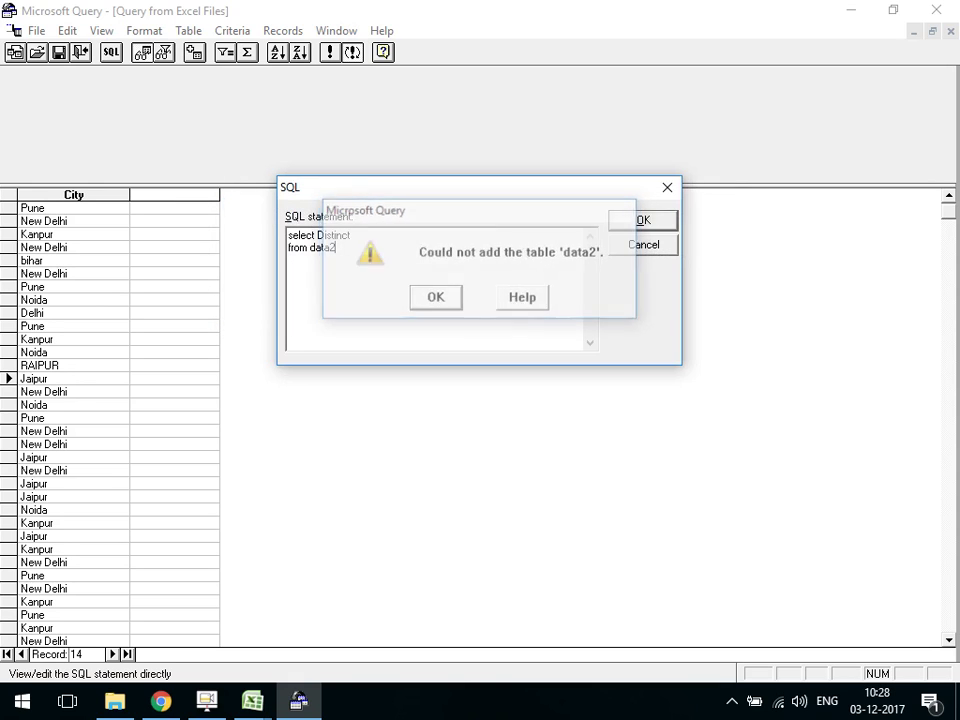
key("Return")
Return the query results to Excel at =Distinct!$D$1
left_click(33, 299)
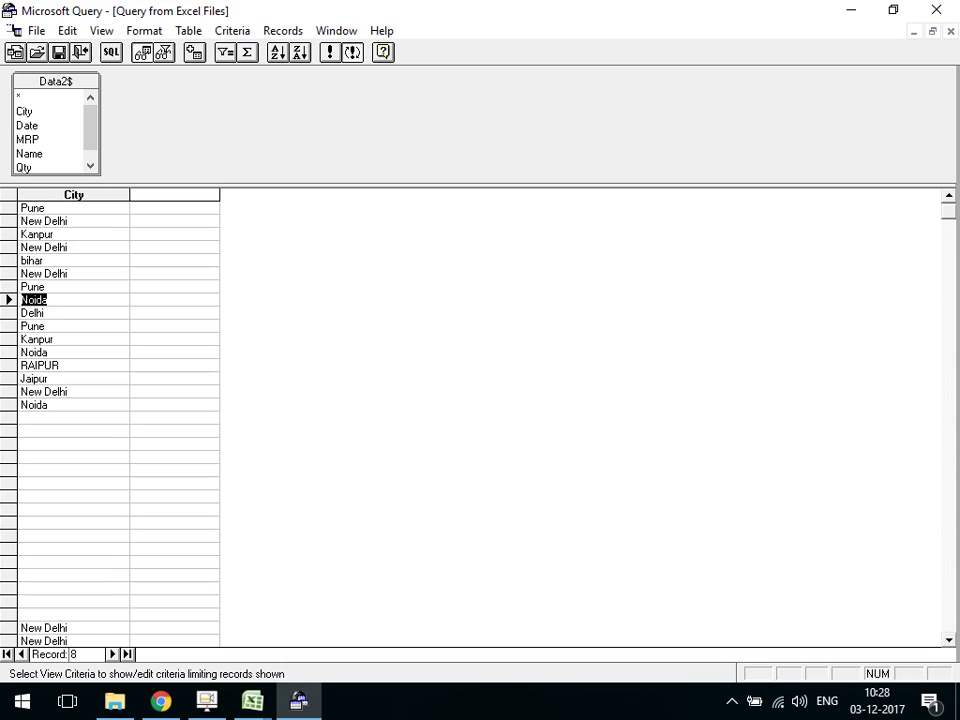
key("alt")
key("f")
key("Down")
key("Down")
key("Down")
key("Return")
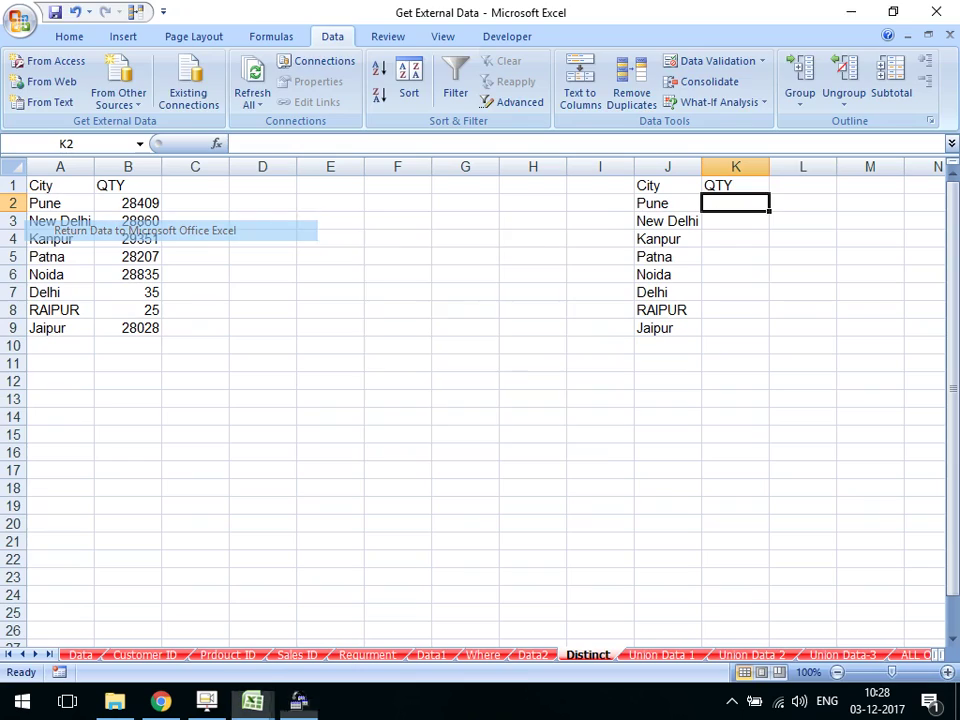
left_click(262, 185)
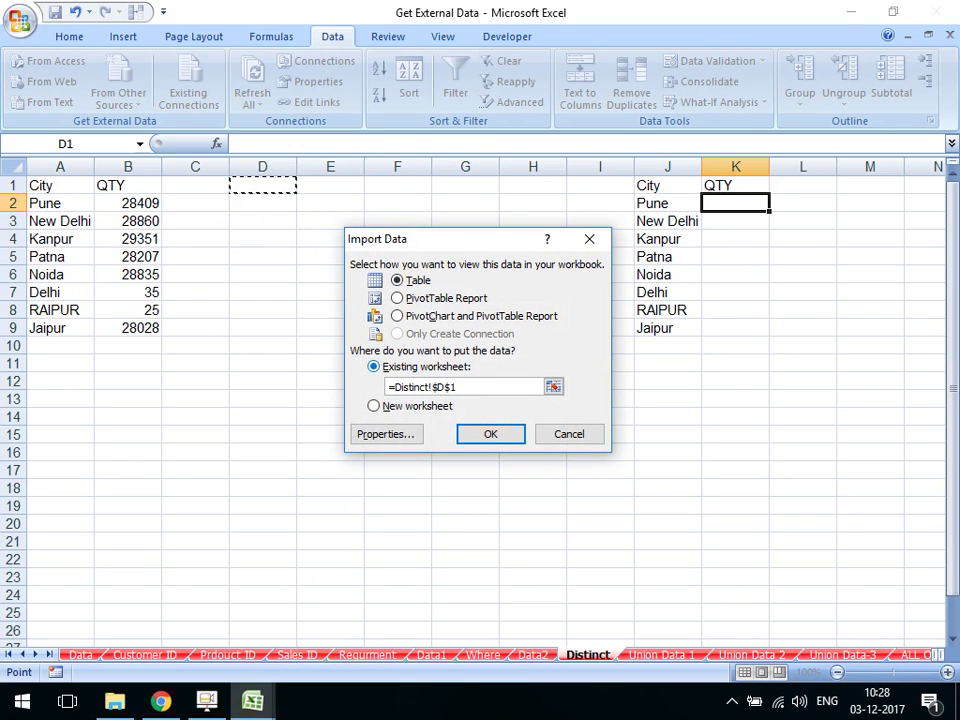
key("Return")
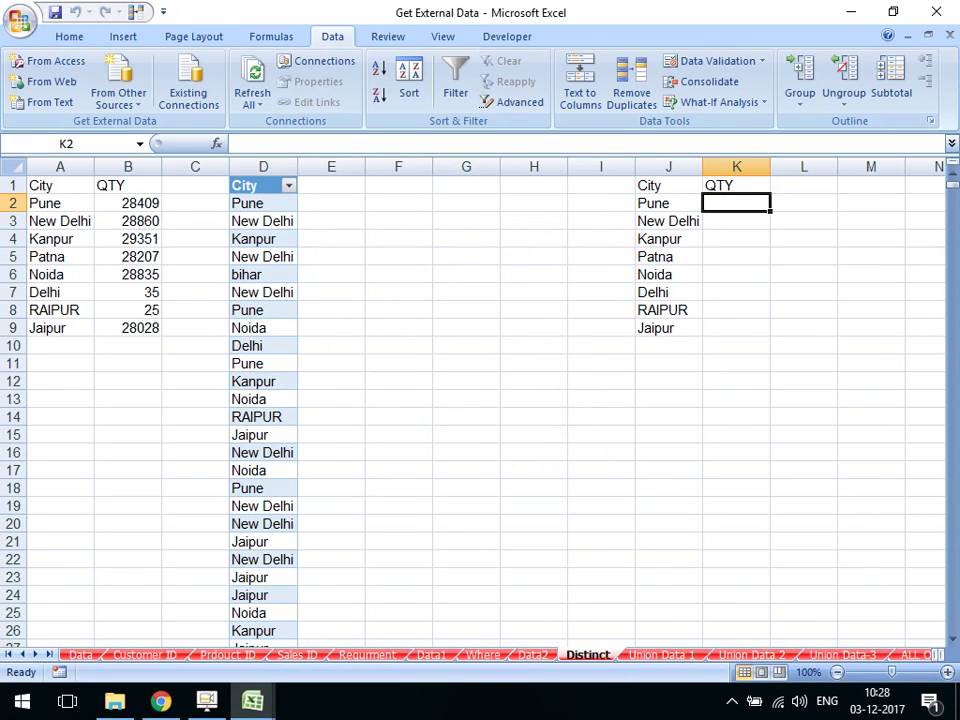
Delete column D holding the imported City query table, then check the empty cells nearby
scroll(480, 400, "down", 3)
scroll(480, 400, "up", 3)
left_click(263, 166)
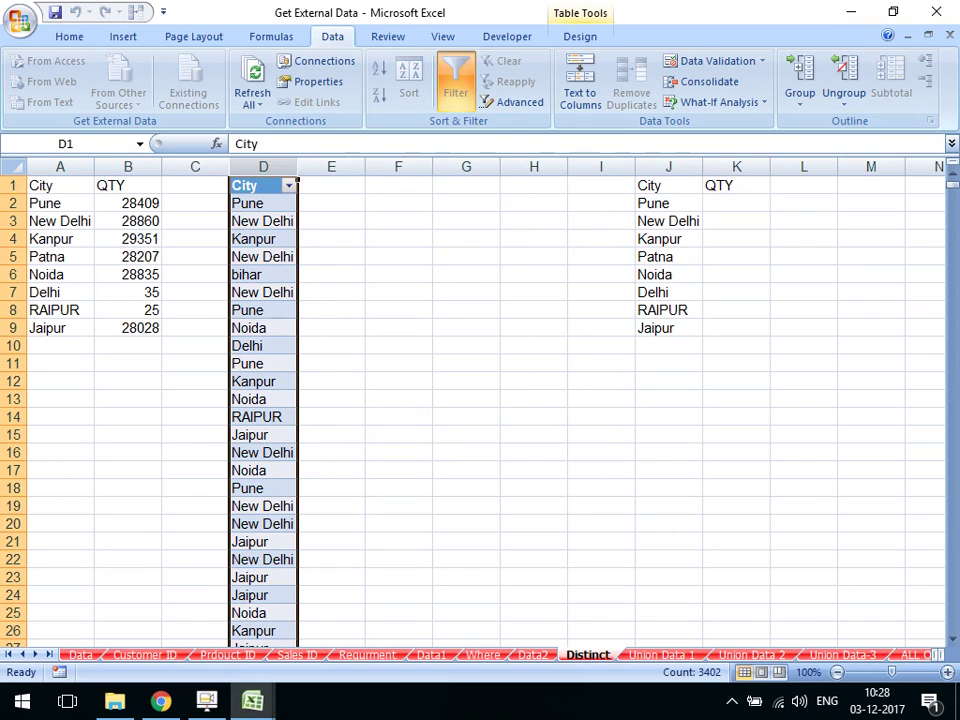
right_click(284, 168)
left_click(328, 284)
left_click(330, 274)
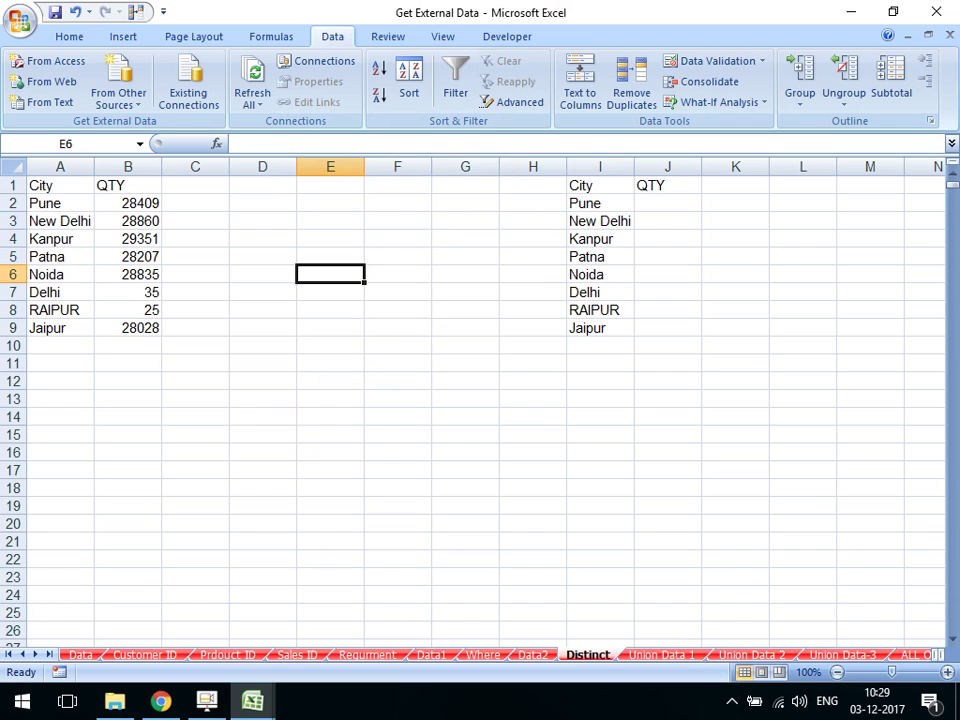
left_click(600, 380)
left_click(465, 203)
scroll(480, 400, "down", 3)
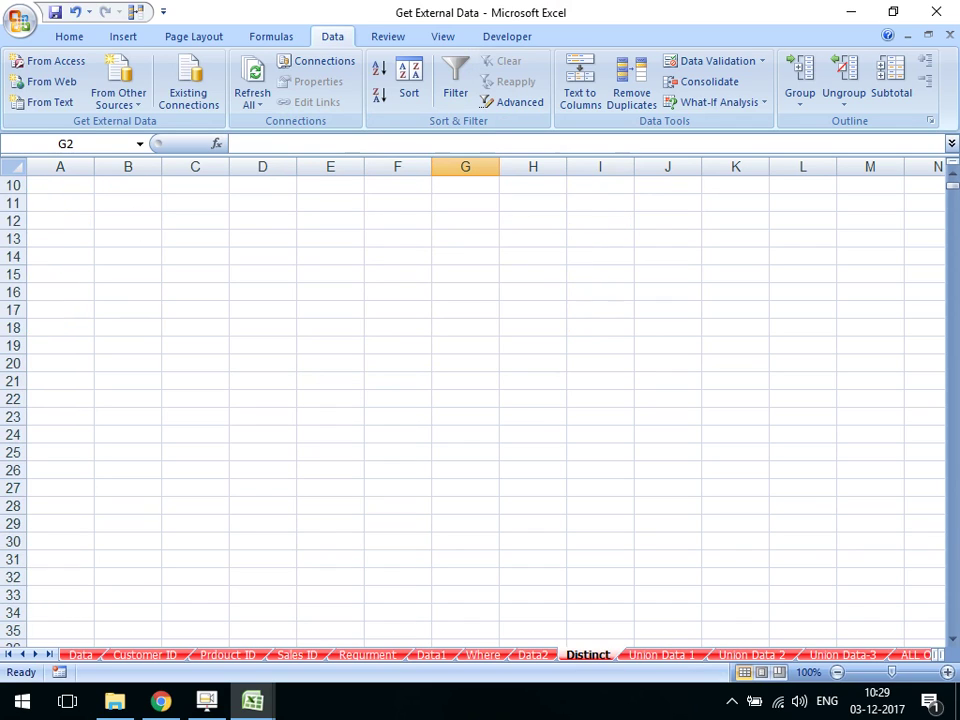
scroll(480, 400, "up", 3)
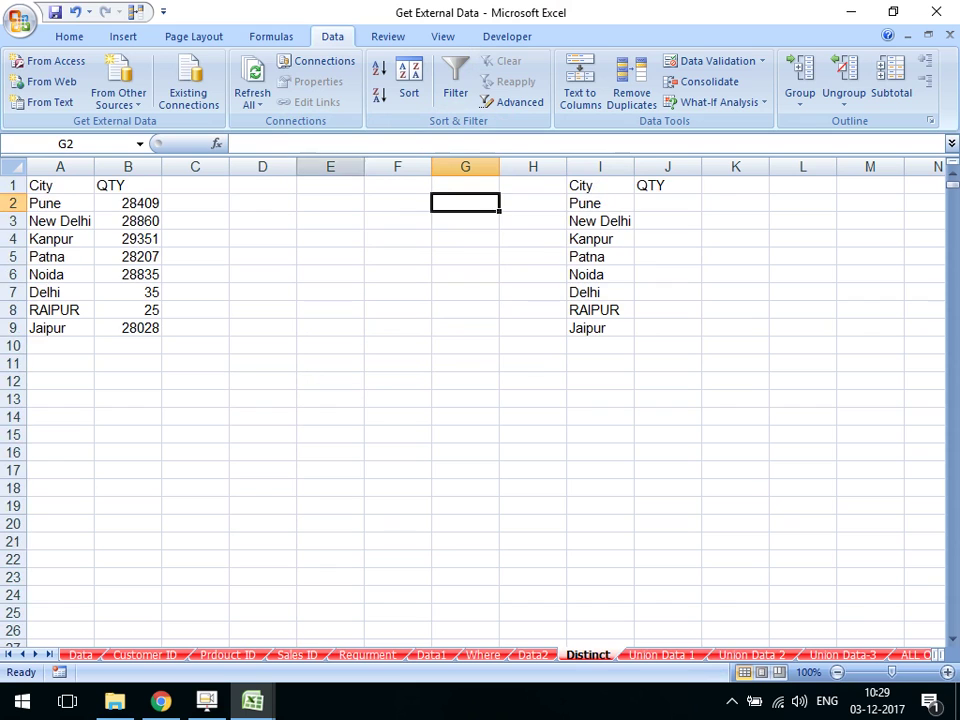
Start a new Microsoft Query import from Excel Files* and switch to drive f:
left_click(118, 92)
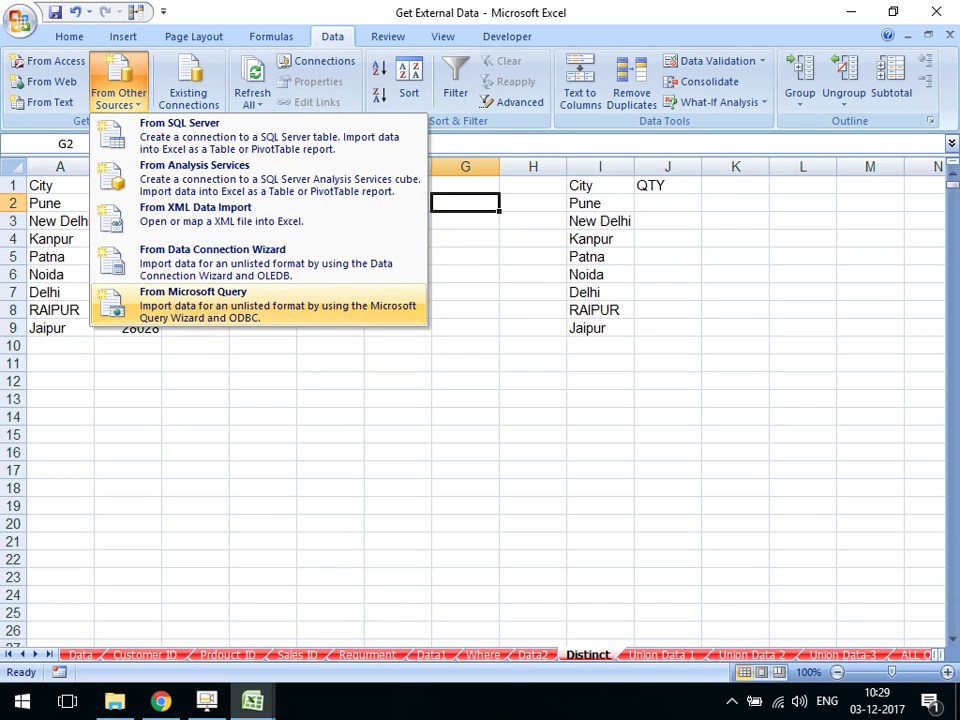
left_click(193, 300)
double_click(313, 325)
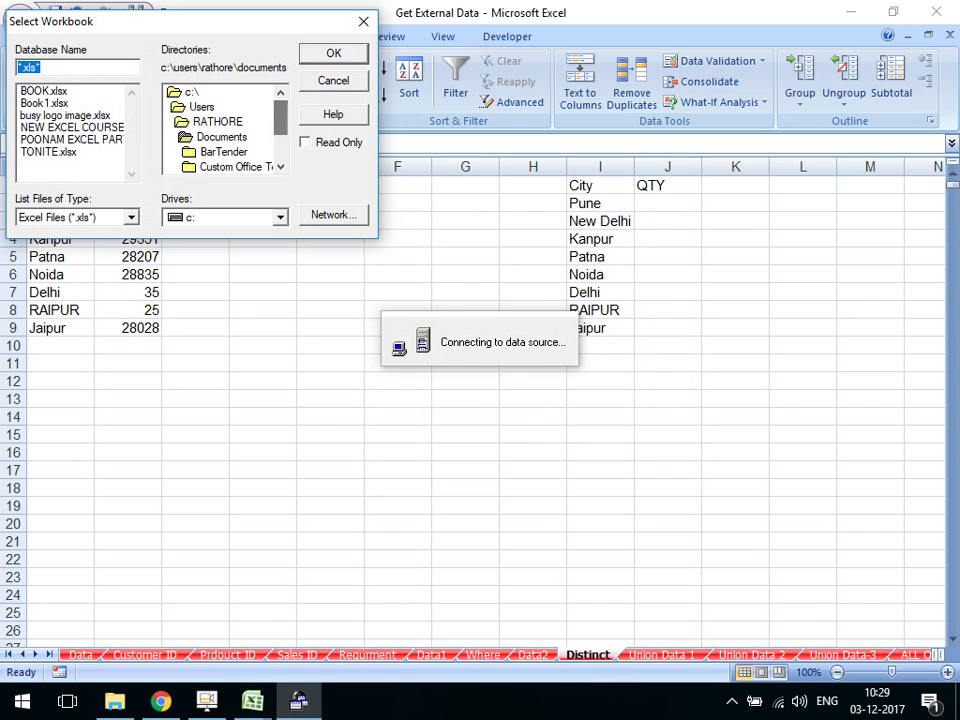
left_click(225, 217)
left_click(188, 266)
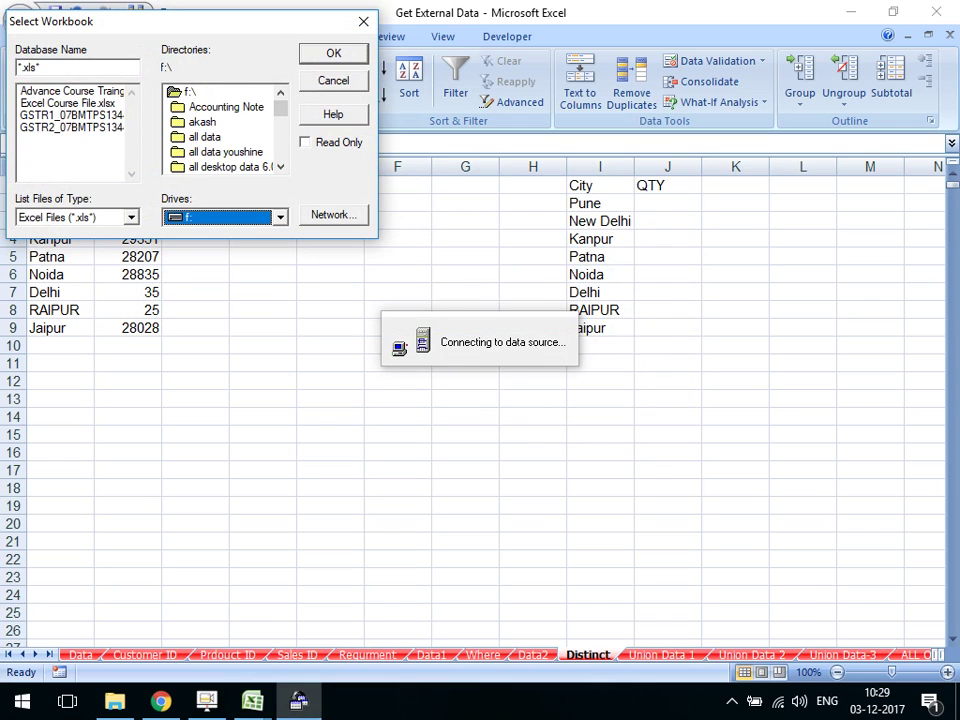
left_click(203, 121)
scroll(225, 128, "down", 1)
scroll(225, 128, "down", 1)
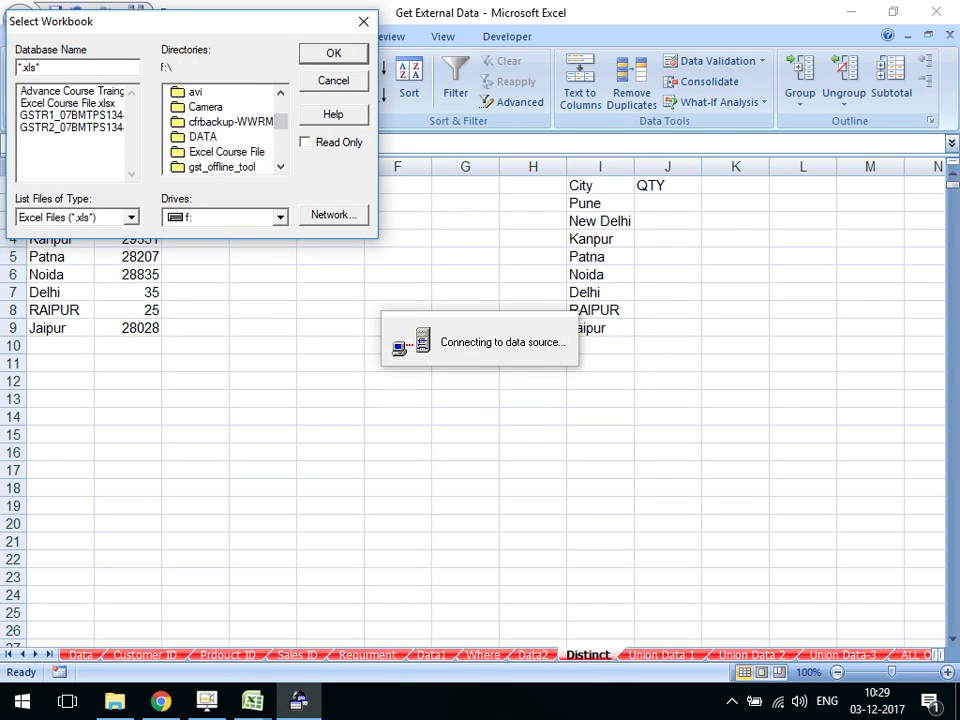
double_click(203, 136)
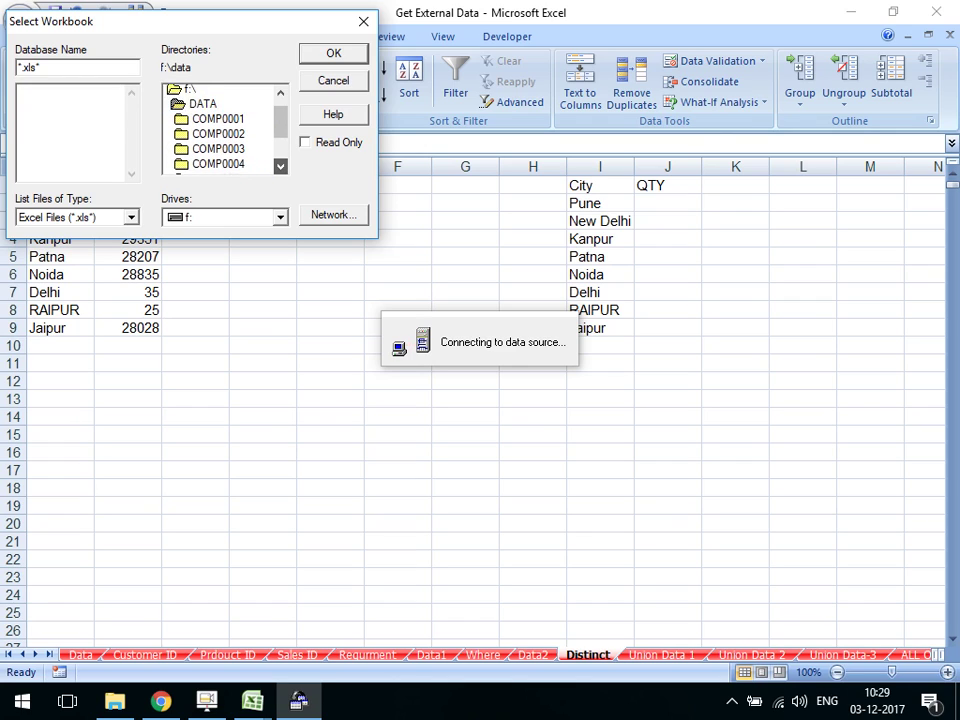
Navigate from the root of f: into Excel Course File\Normal Excel File\Data
scroll(225, 128, "down", 1)
scroll(225, 128, "down", 1)
scroll(225, 128, "up", 2)
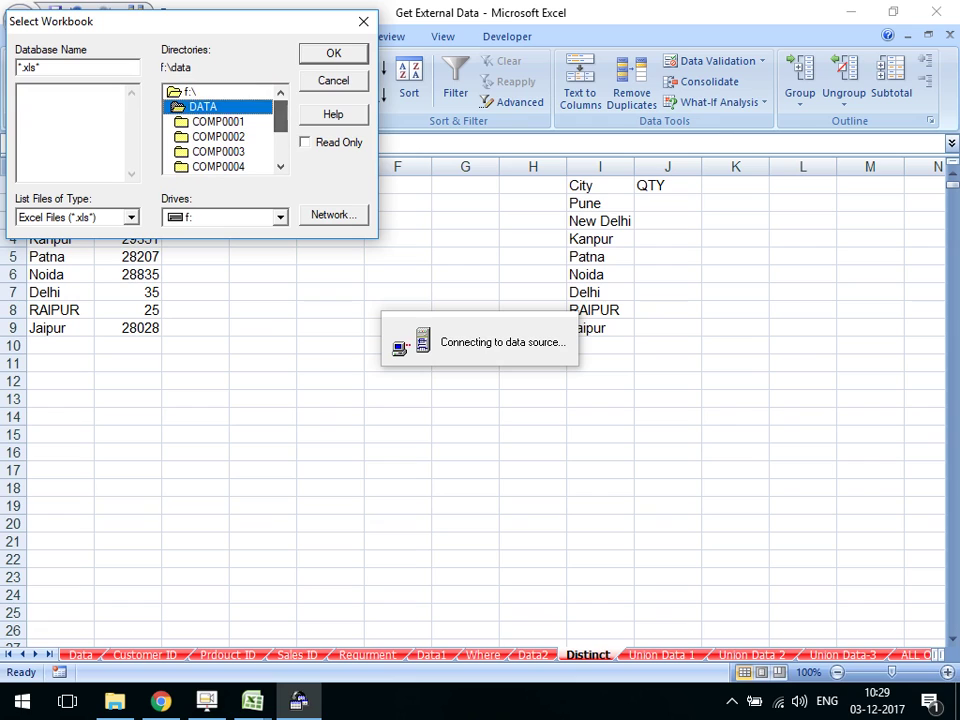
double_click(190, 91)
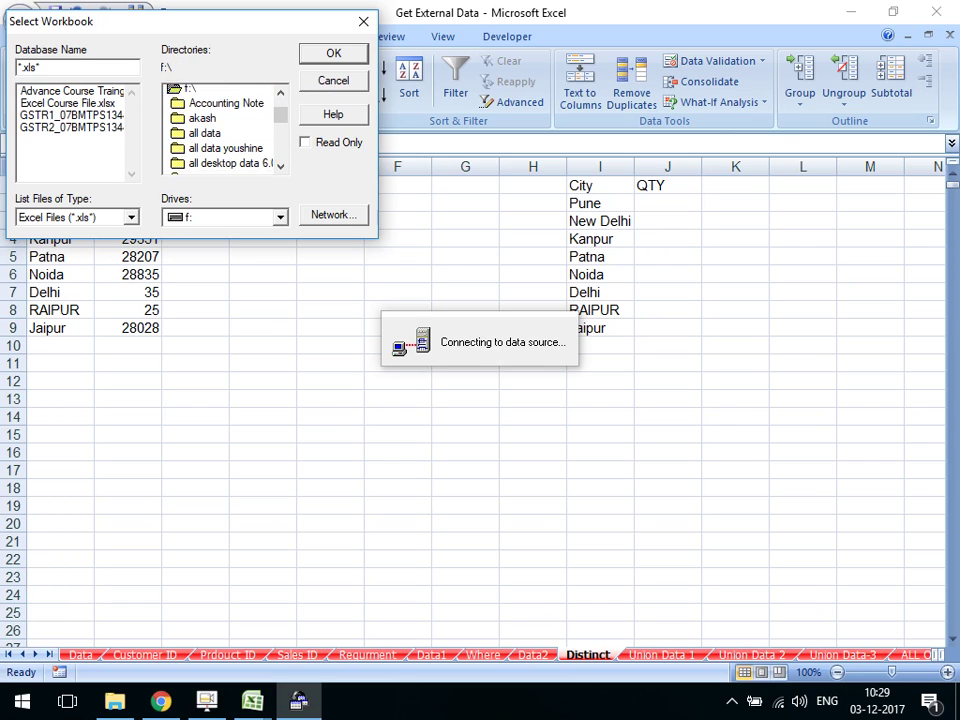
scroll(225, 128, "down", 2)
double_click(226, 151)
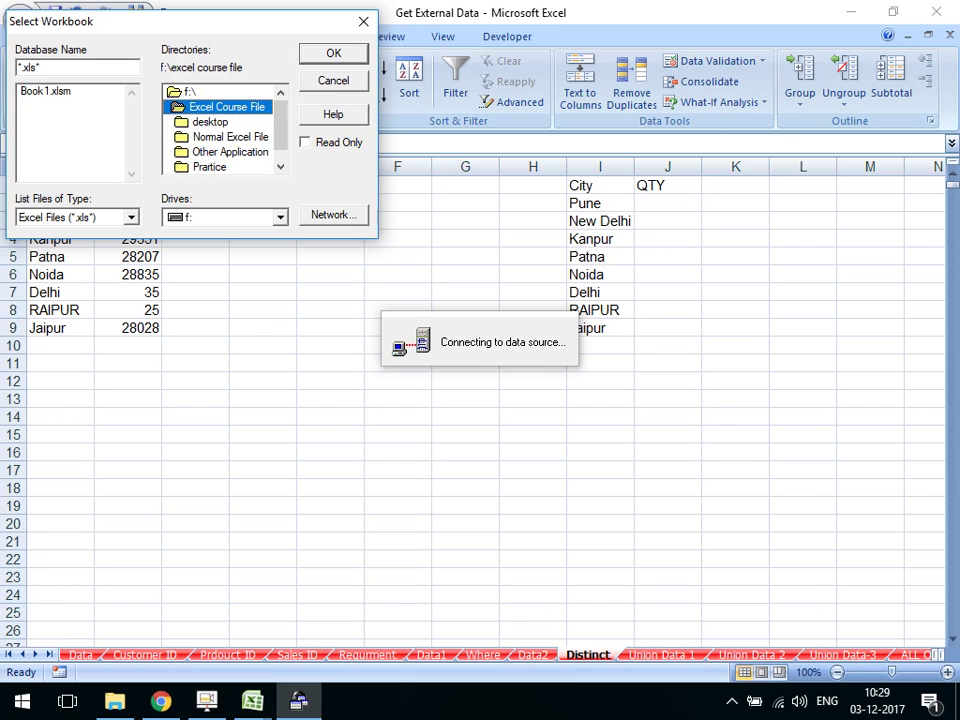
left_click(210, 121)
double_click(230, 136)
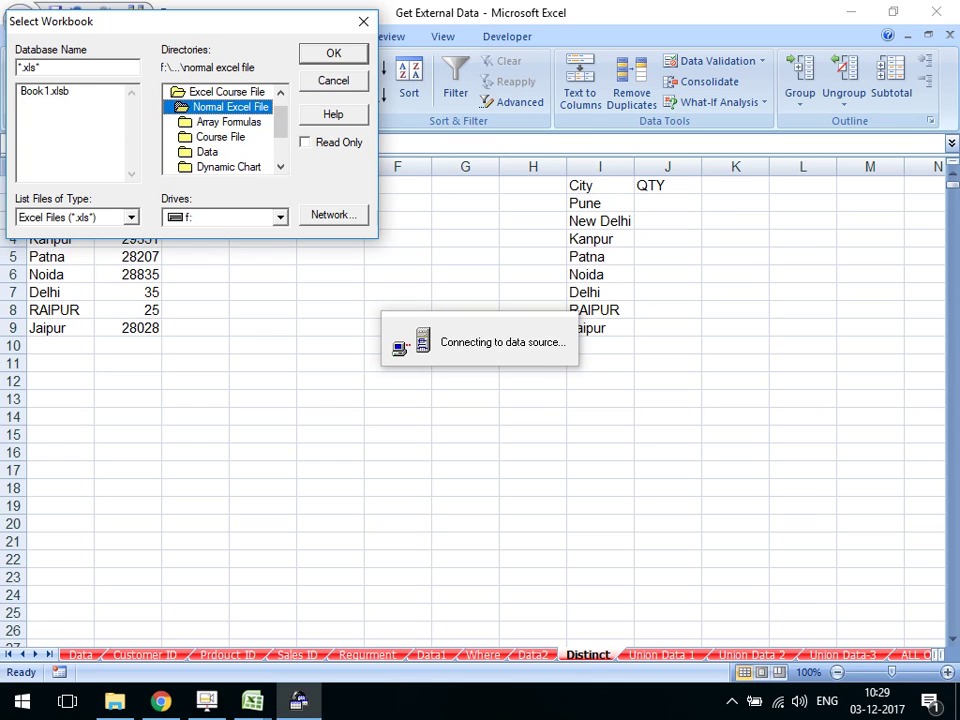
double_click(207, 151)
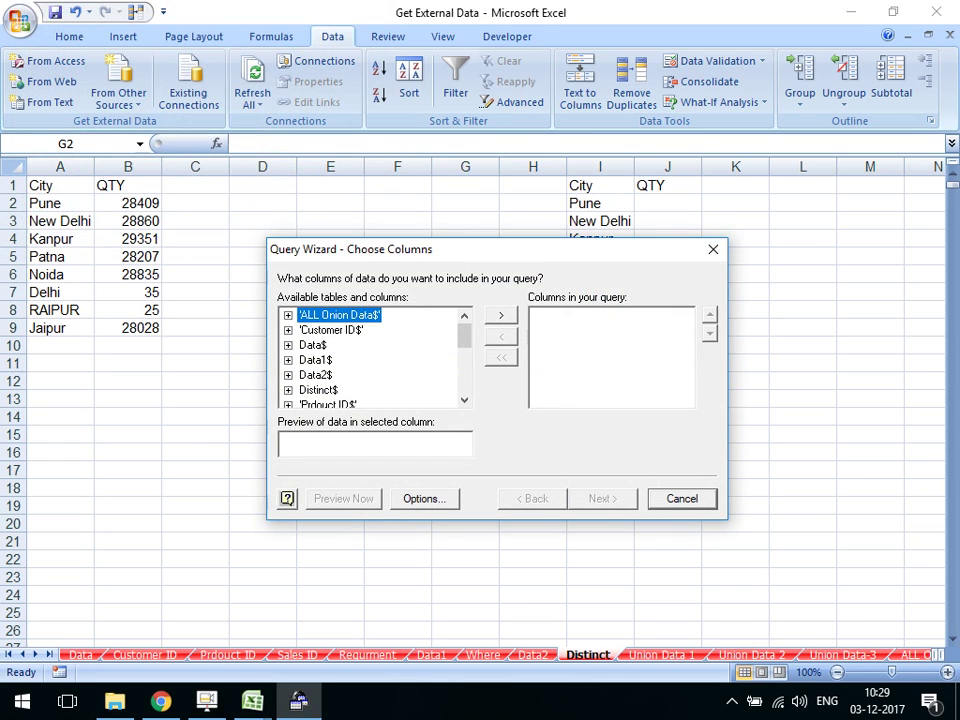
Build a Data2$ query with only the City column, opened for editing in Microsoft Query
left_click(288, 374)
left_click(315, 315)
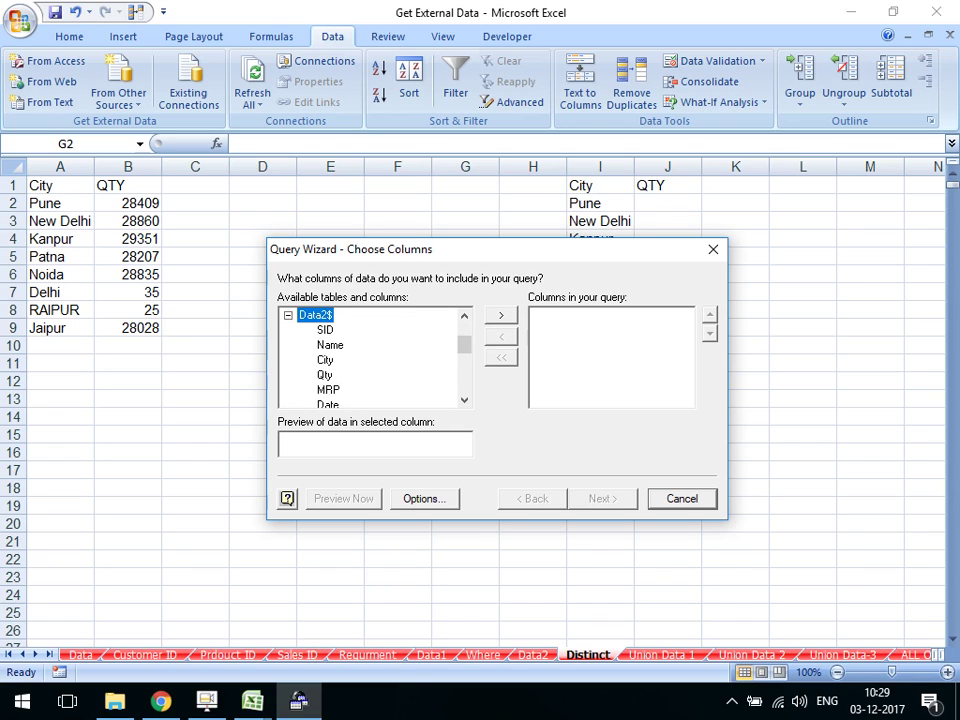
scroll(375, 357, "down", 1)
left_click(325, 315)
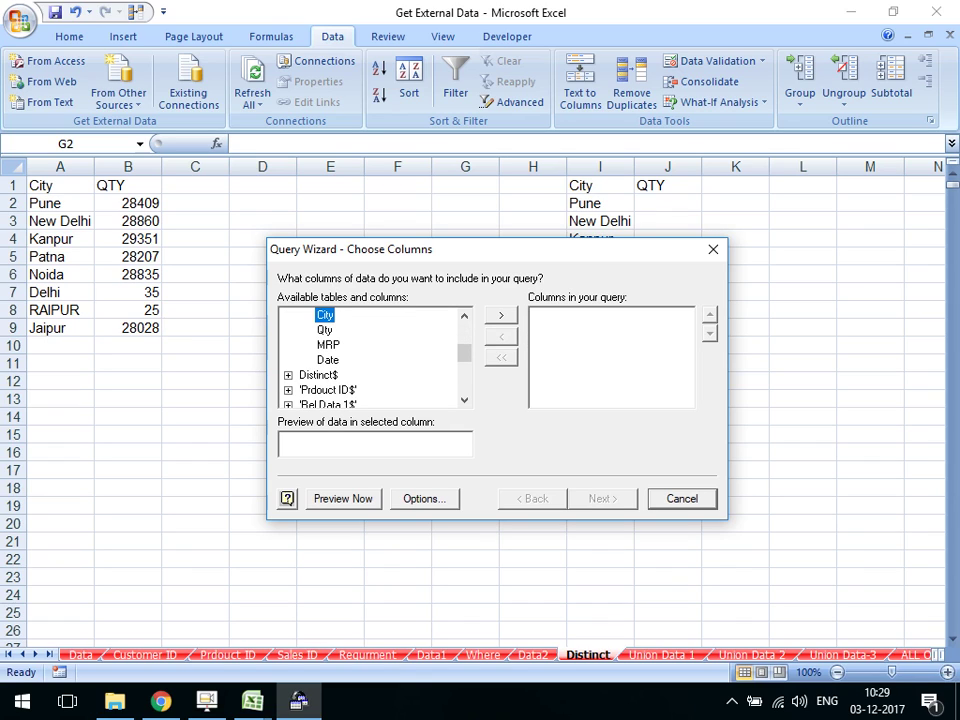
left_click(501, 315)
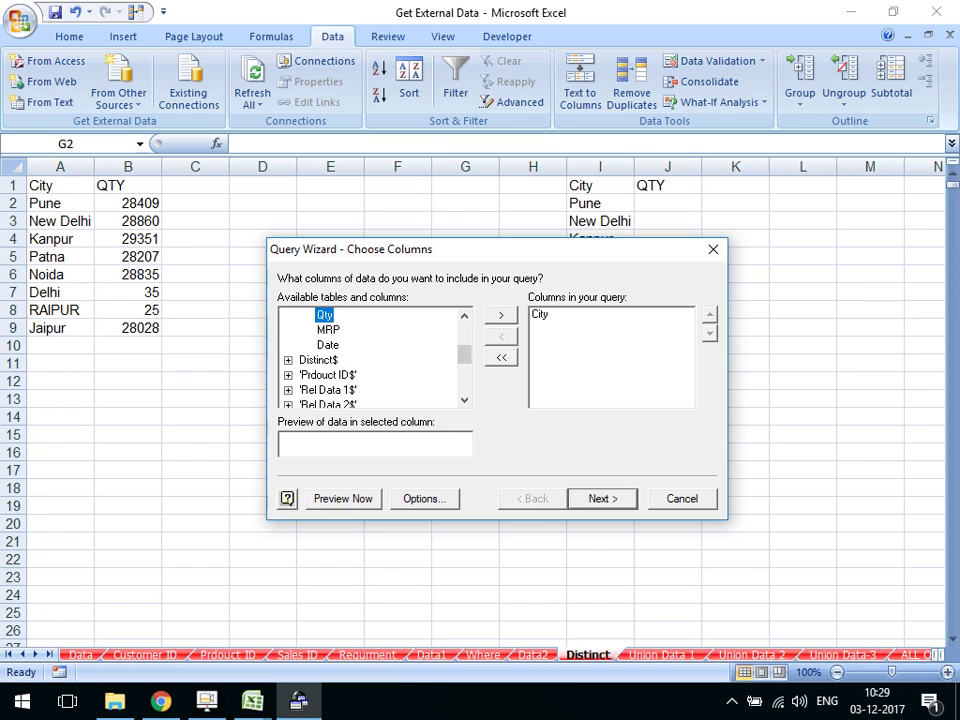
key("Return")
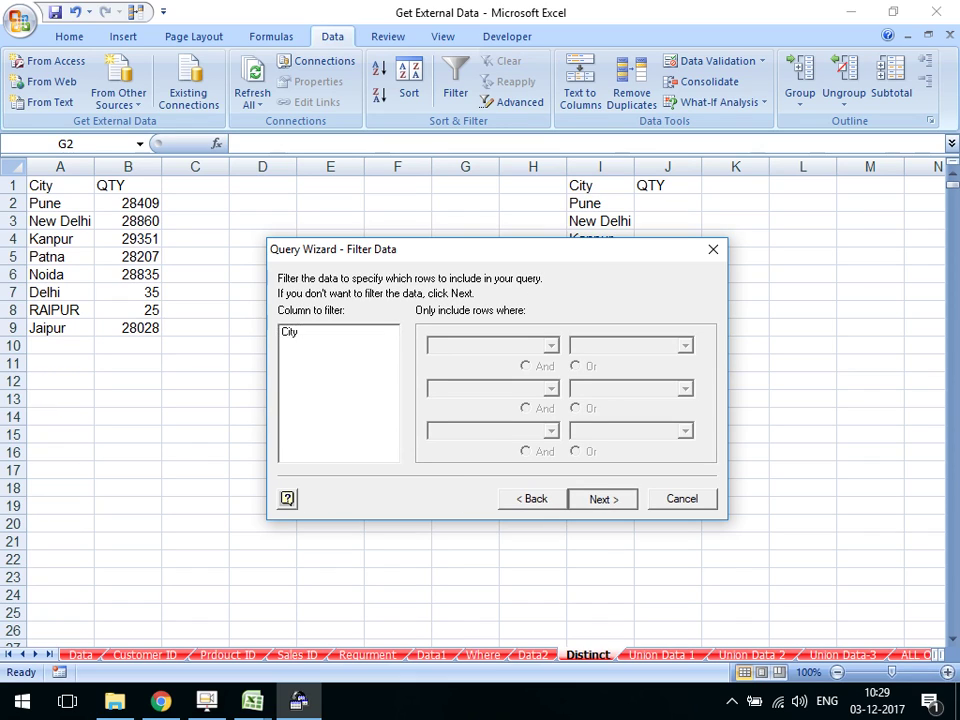
key("Return")
key("Return")
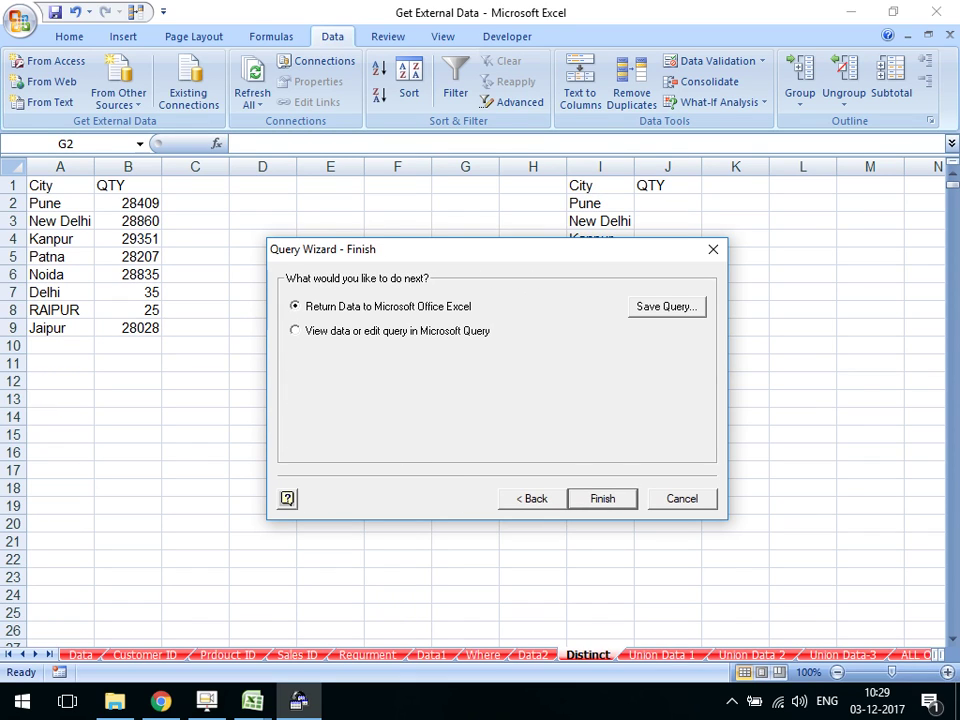
left_click(295, 330)
key("Return")
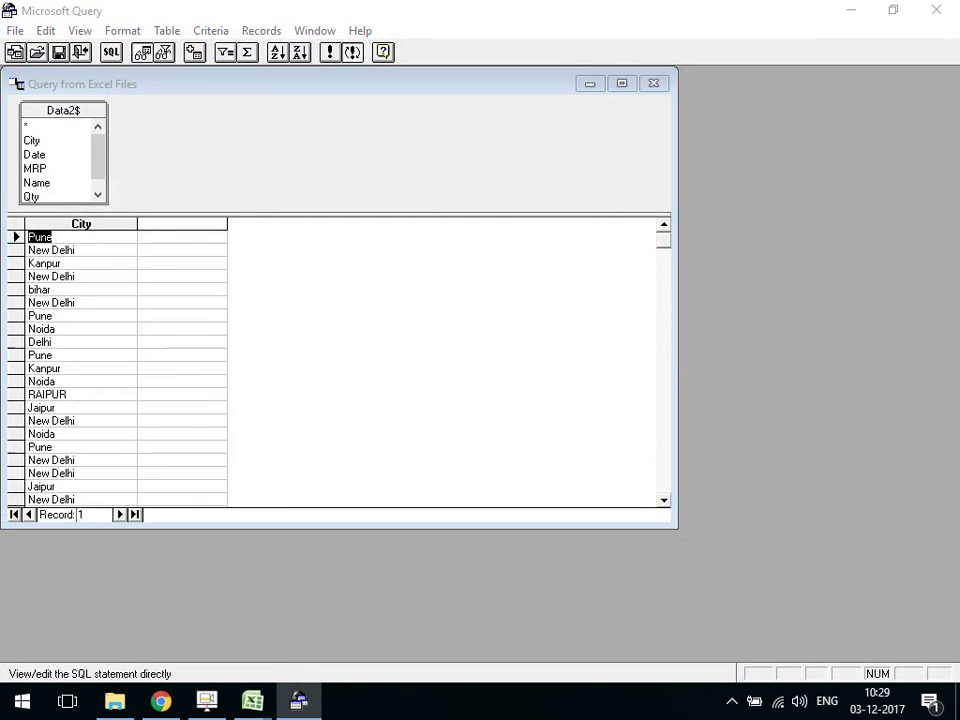
Insert Distinct after SELECT in the SQL, apply it, and exit Microsoft Query without saving
left_click(111, 52)
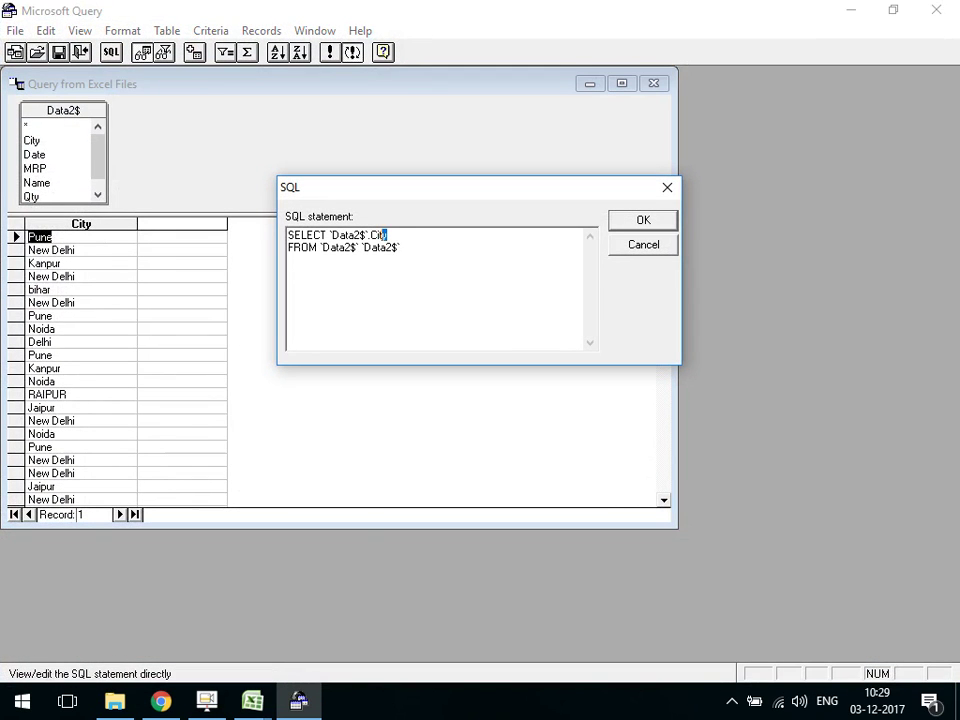
left_click(329, 235)
type("Distinct")
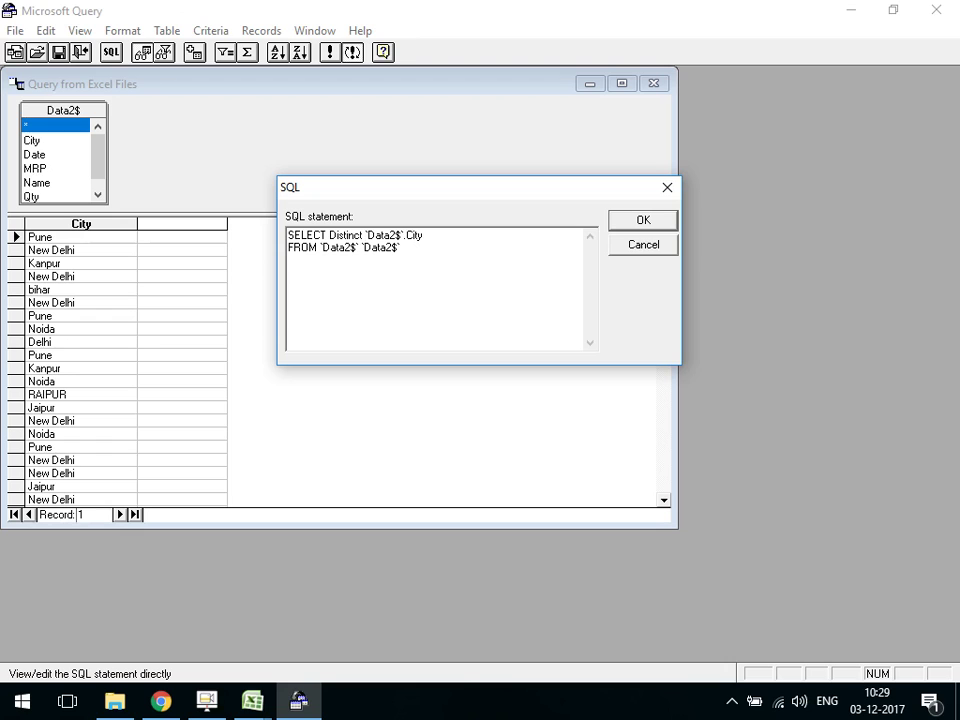
key("Return")
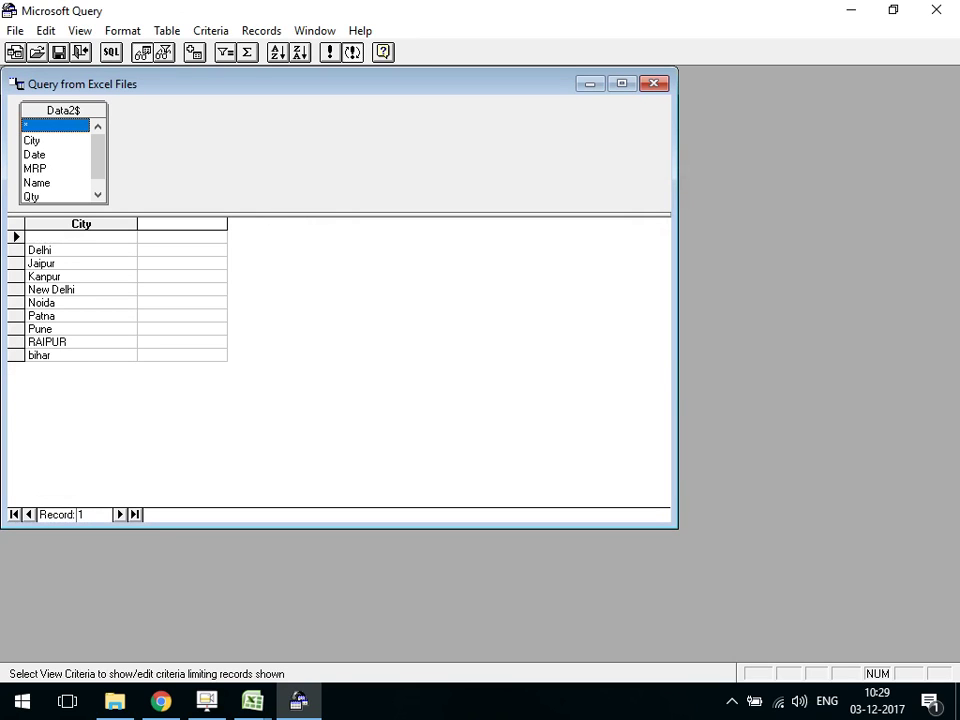
key("alt+F4")
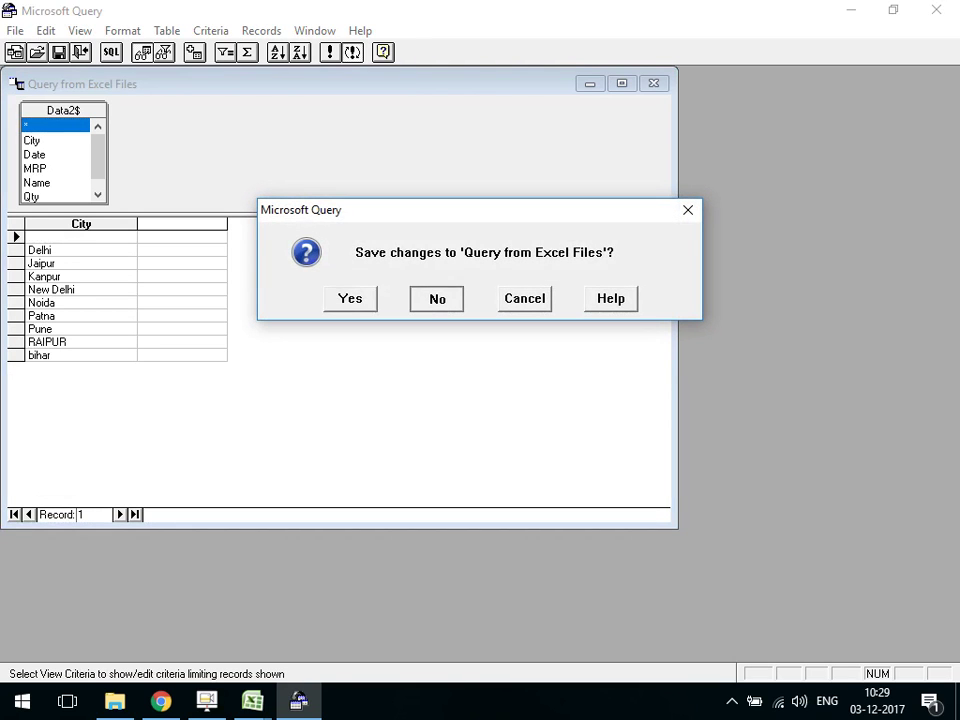
key("n")
left_click(397, 380)
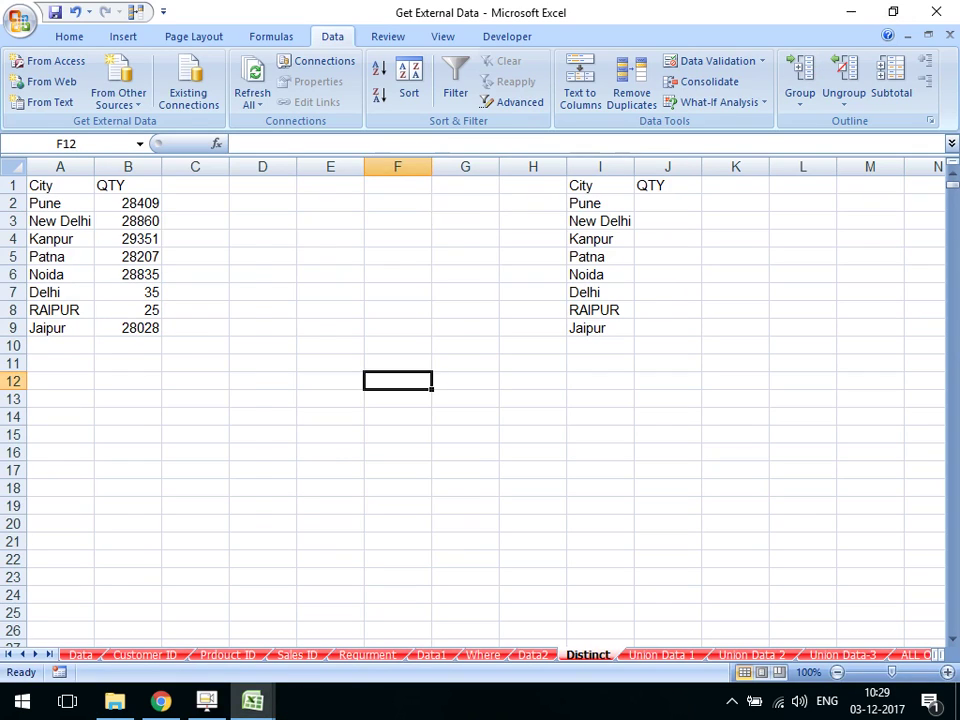
right_click(226, 240)
right_click(380, 700)
left_click(455, 588)
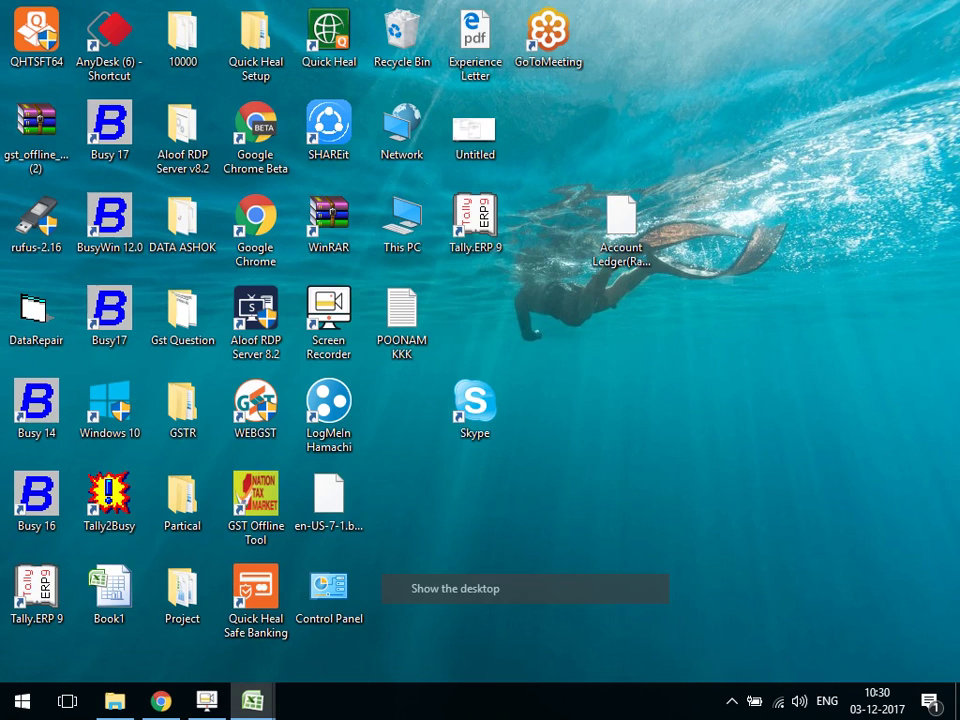
right_click(402, 215)
right_click(703, 199)
left_click(745, 255)
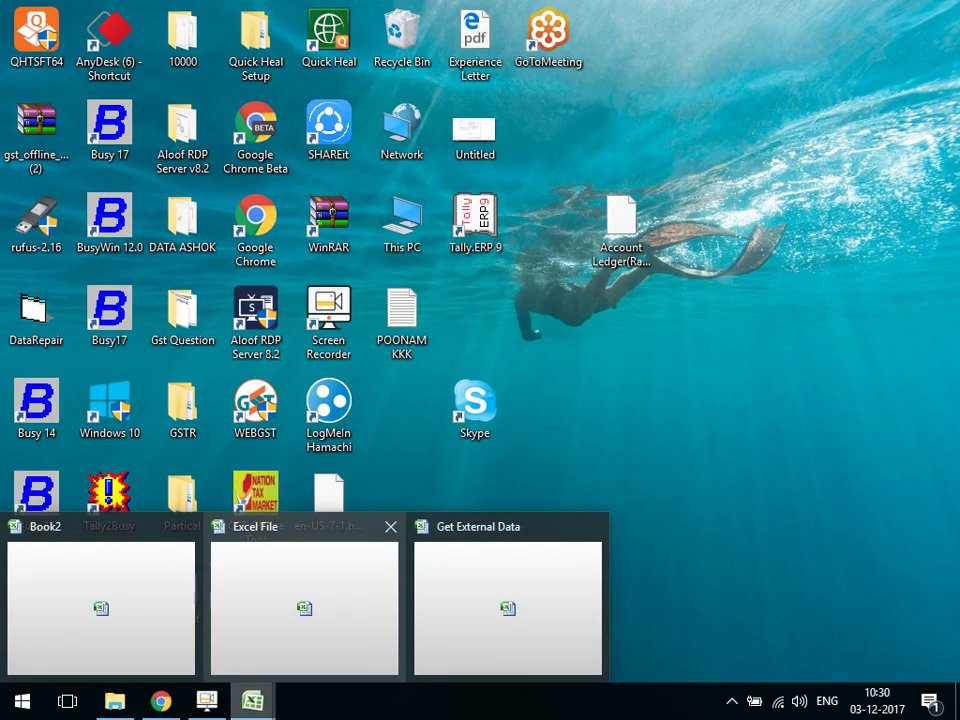
left_click(508, 600)
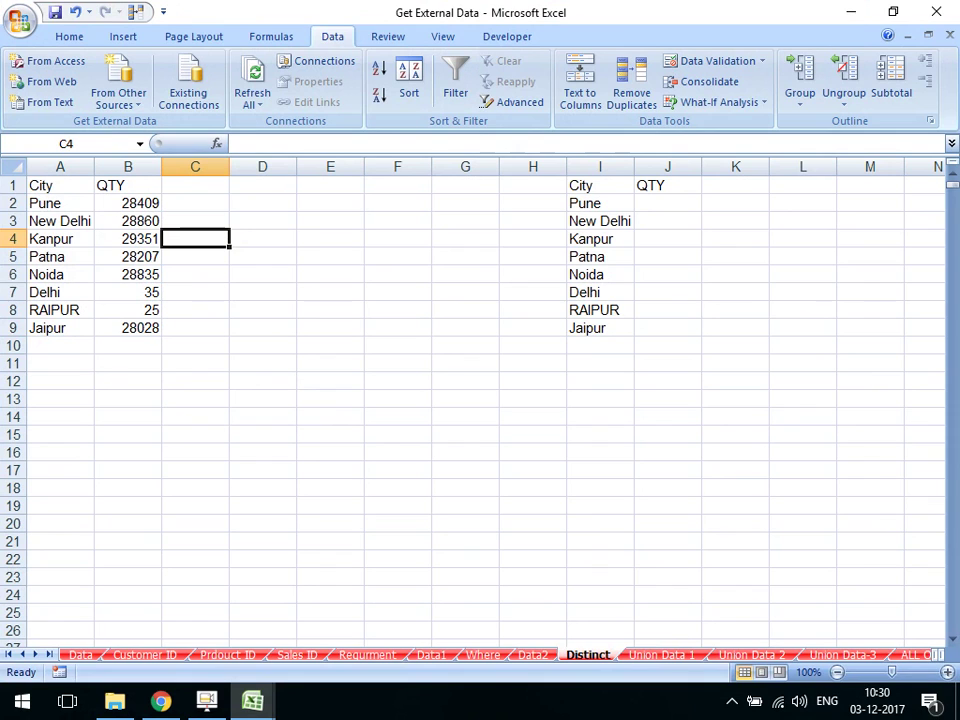
left_click(533, 655)
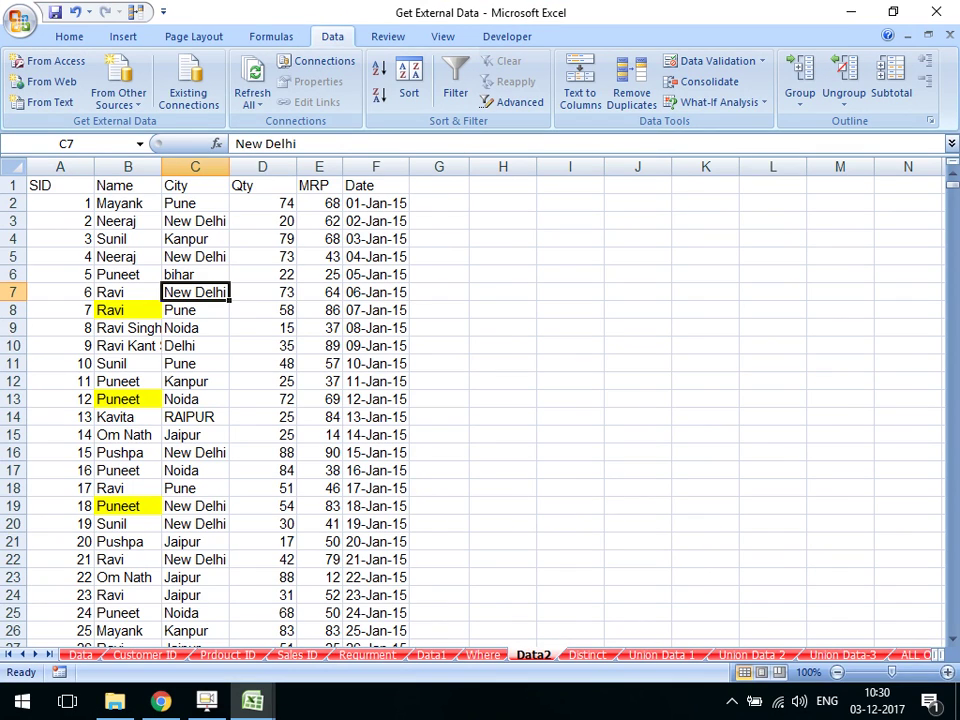
left_click(588, 655)
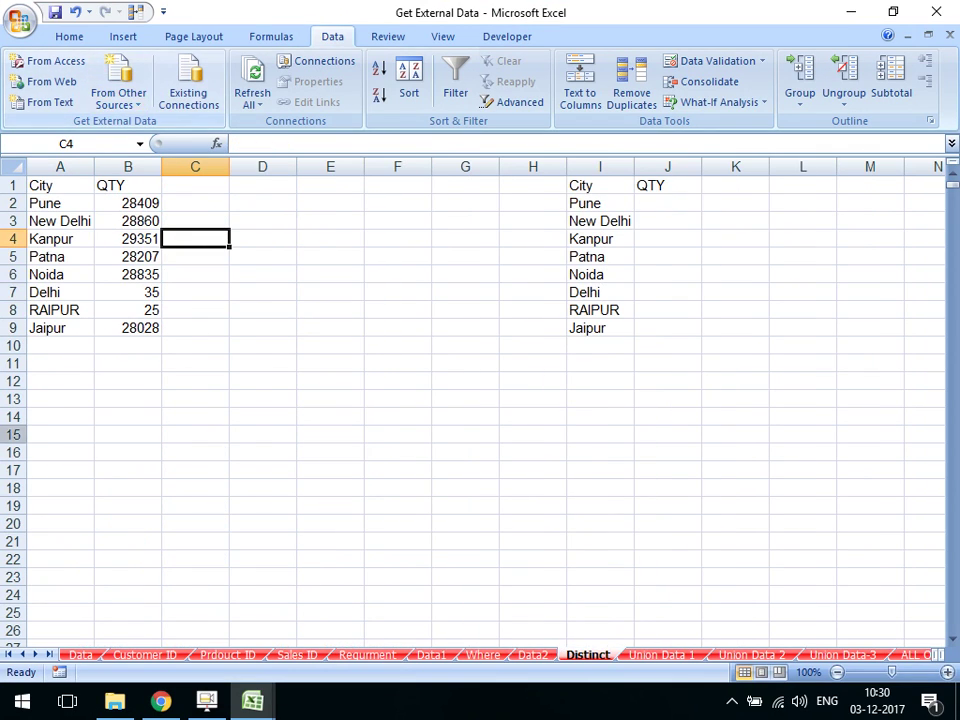
Rename the B1 heading to 'qty sum' and clear the old totals in B2:B9
left_click(128, 185)
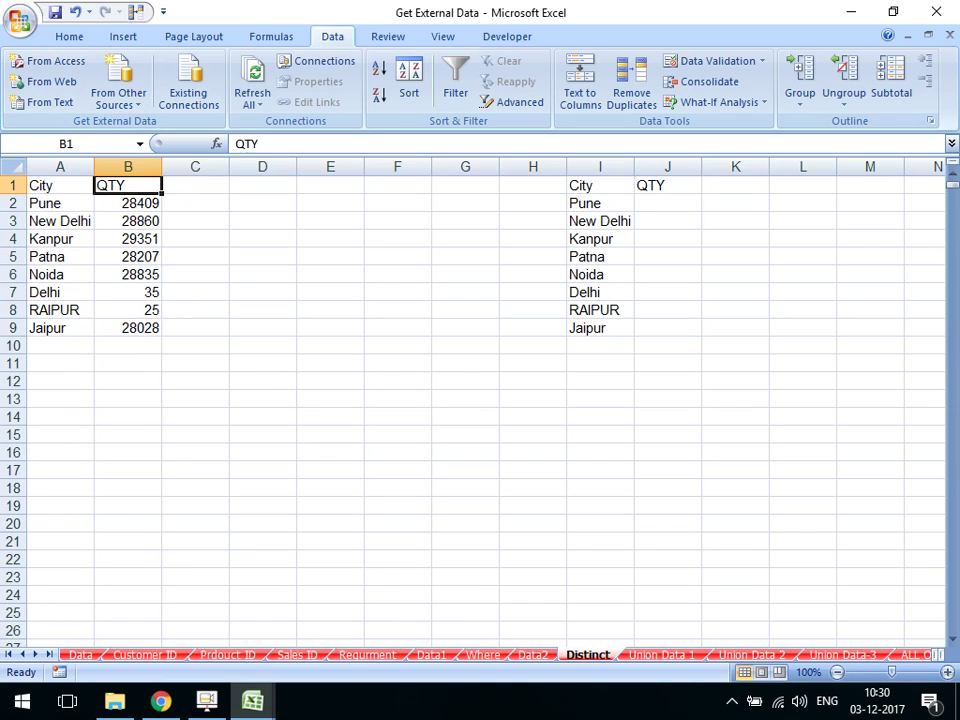
type("tq")
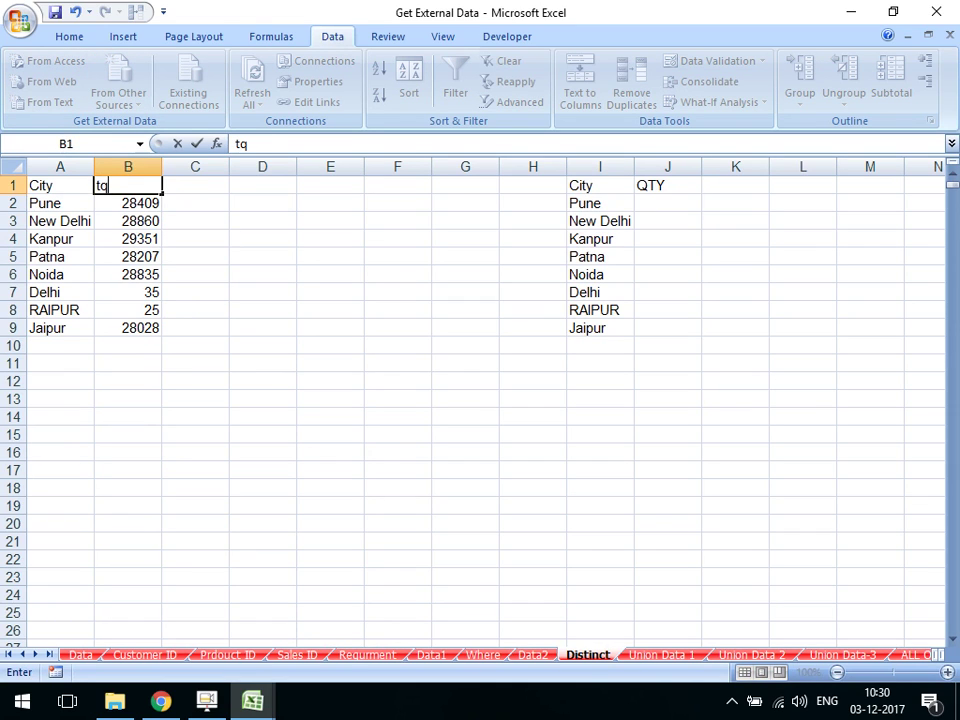
key("BackSpace")
key("BackSpace")
type("qty su")
type("m")
key("Return")
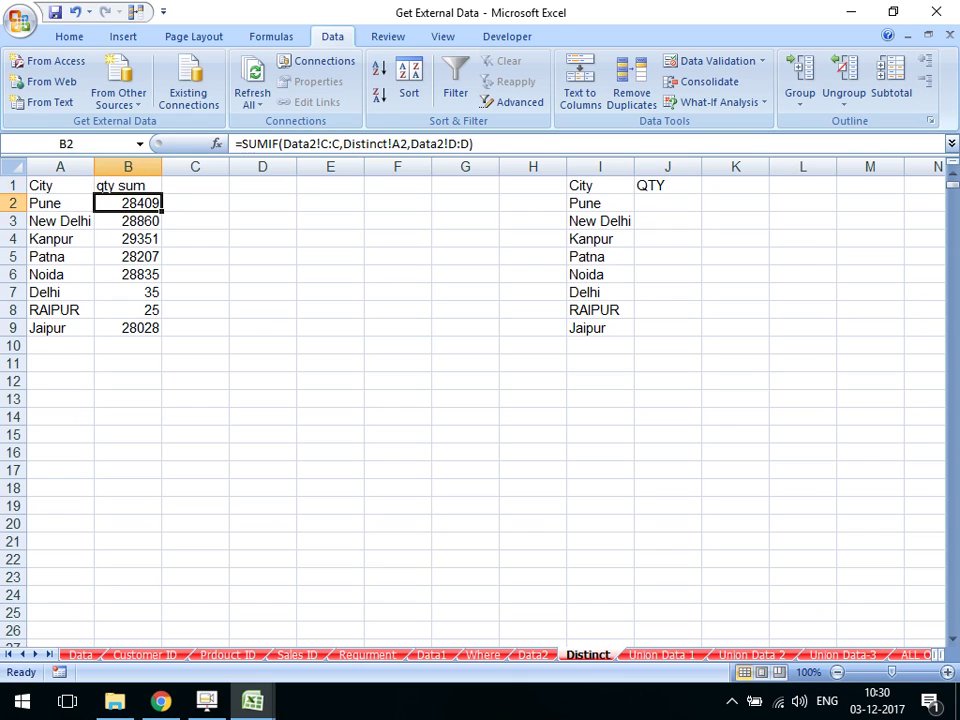
left_click_drag(128, 203, 128, 328)
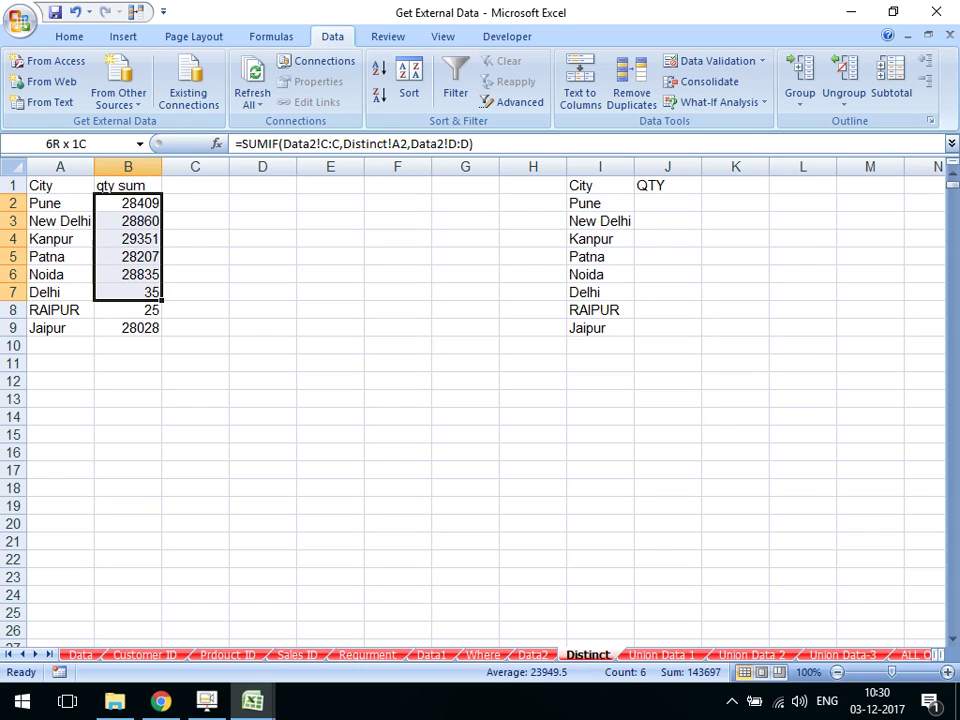
key("Delete")
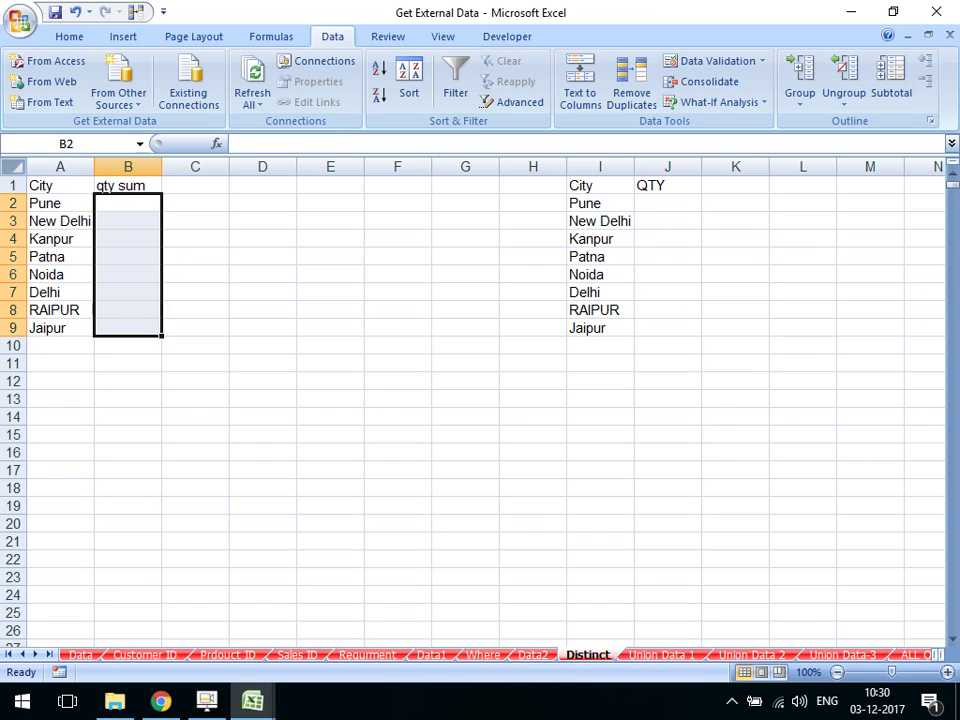
Enter =SUMIF(Data2!C:C,Distinct!A2,Data2!D:D) in cell B2
left_click(128, 203)
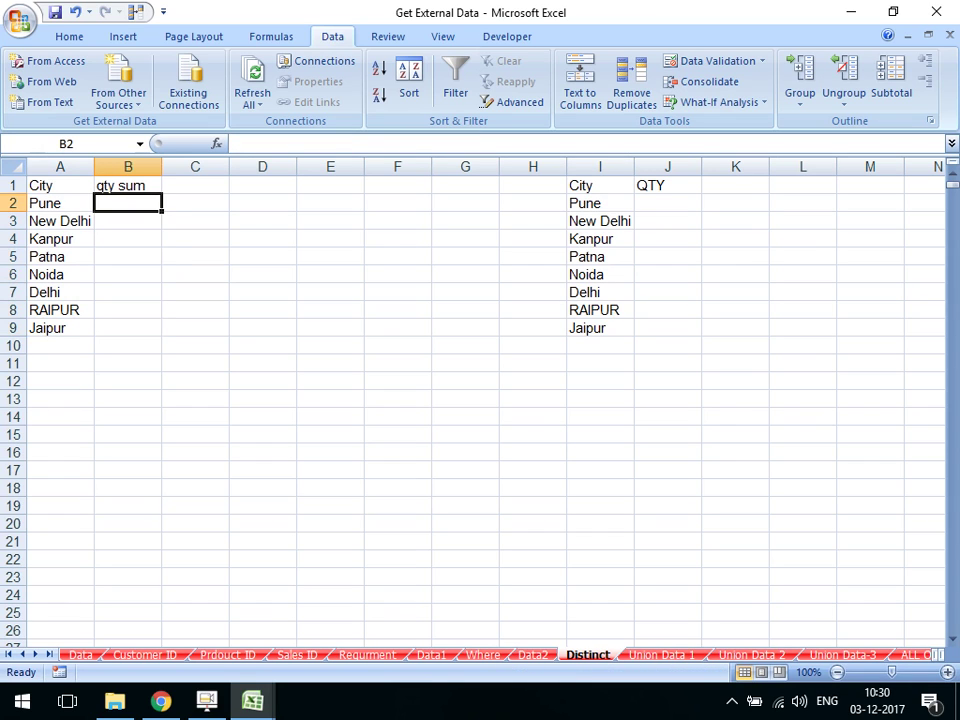
type("=su")
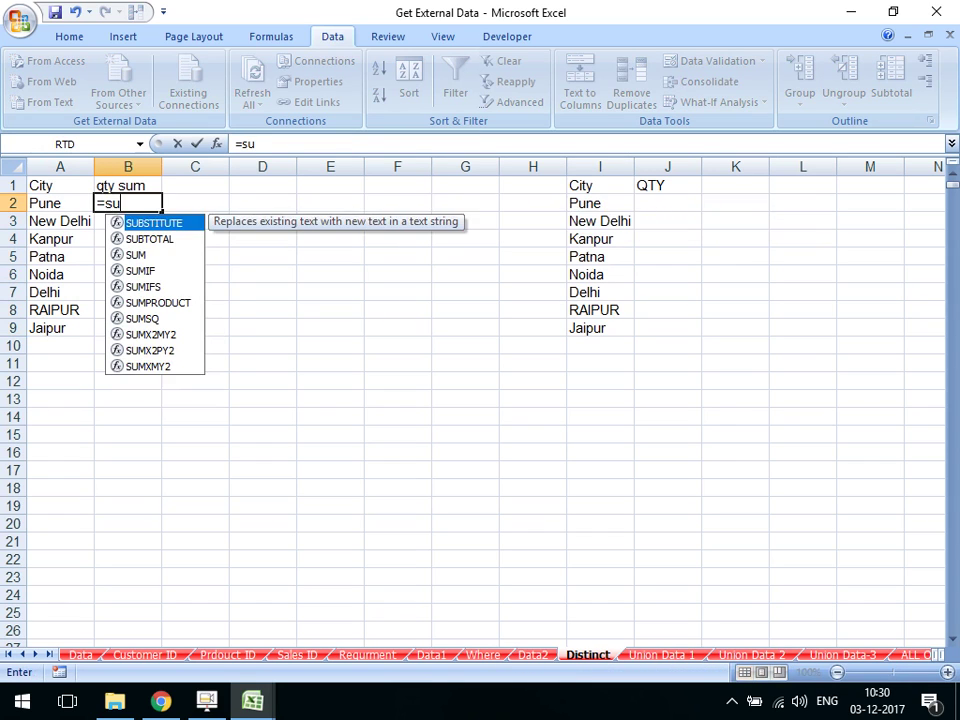
type("mif")
key("Tab")
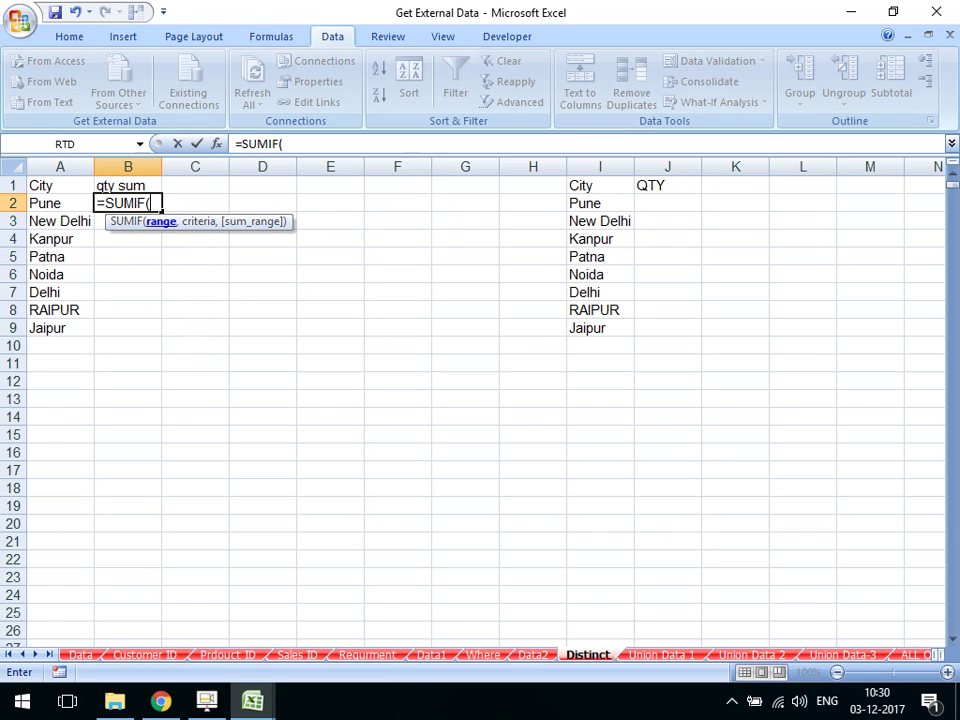
left_click(532, 654)
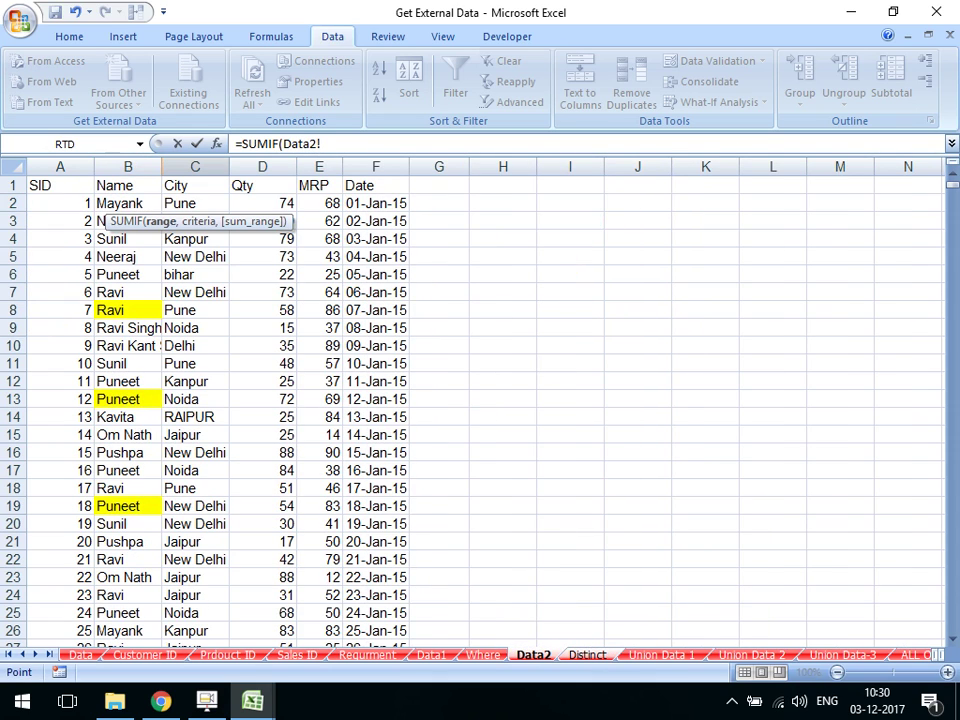
left_click(195, 166)
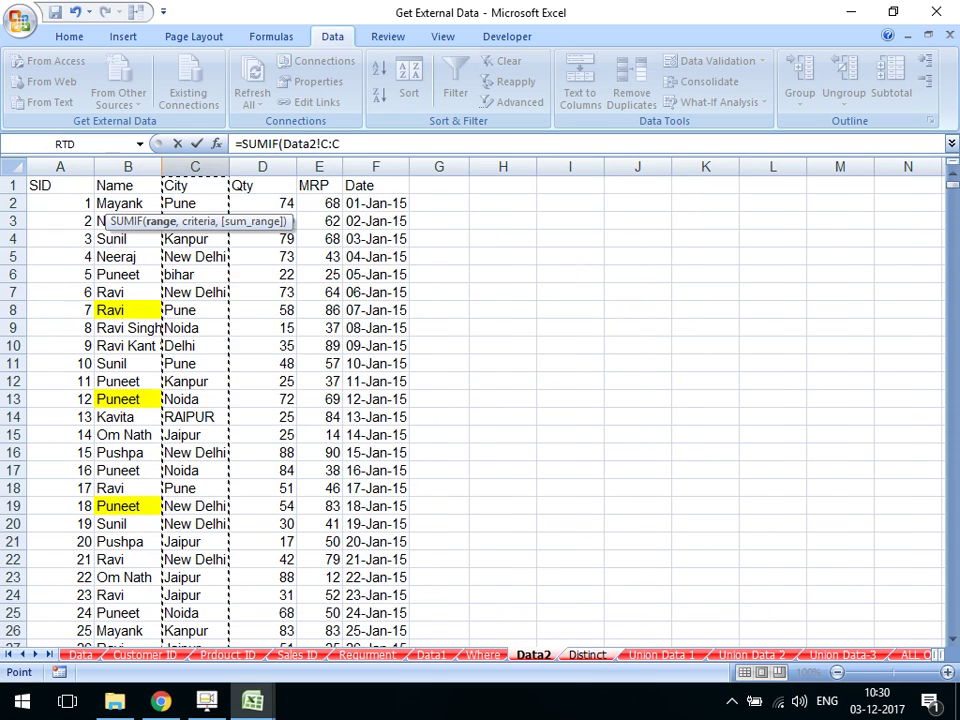
type(",Distinct!")
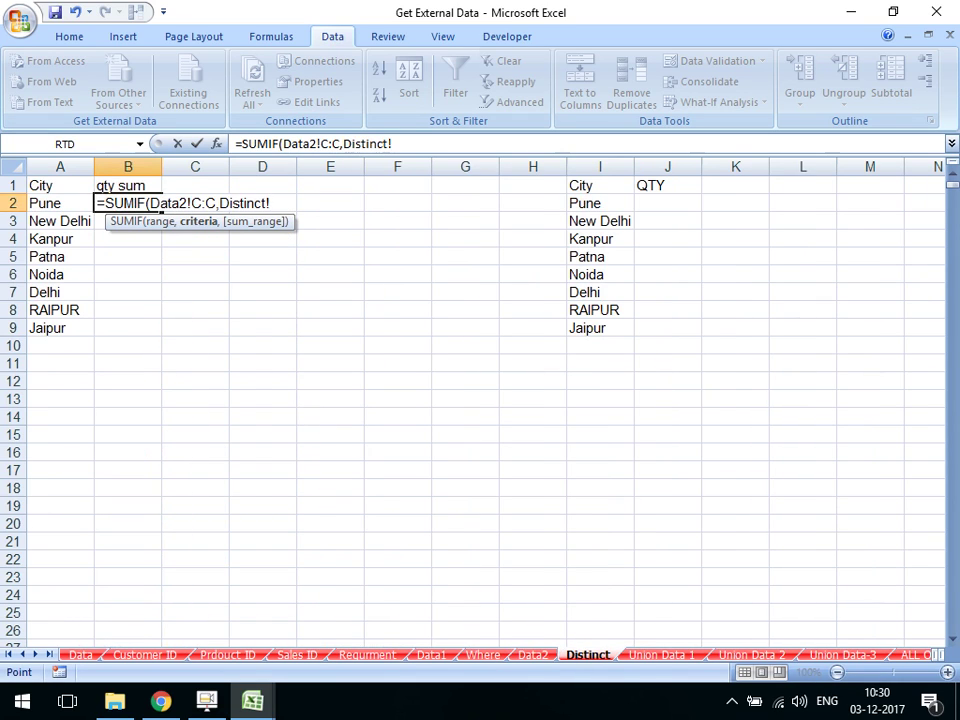
key("Left")
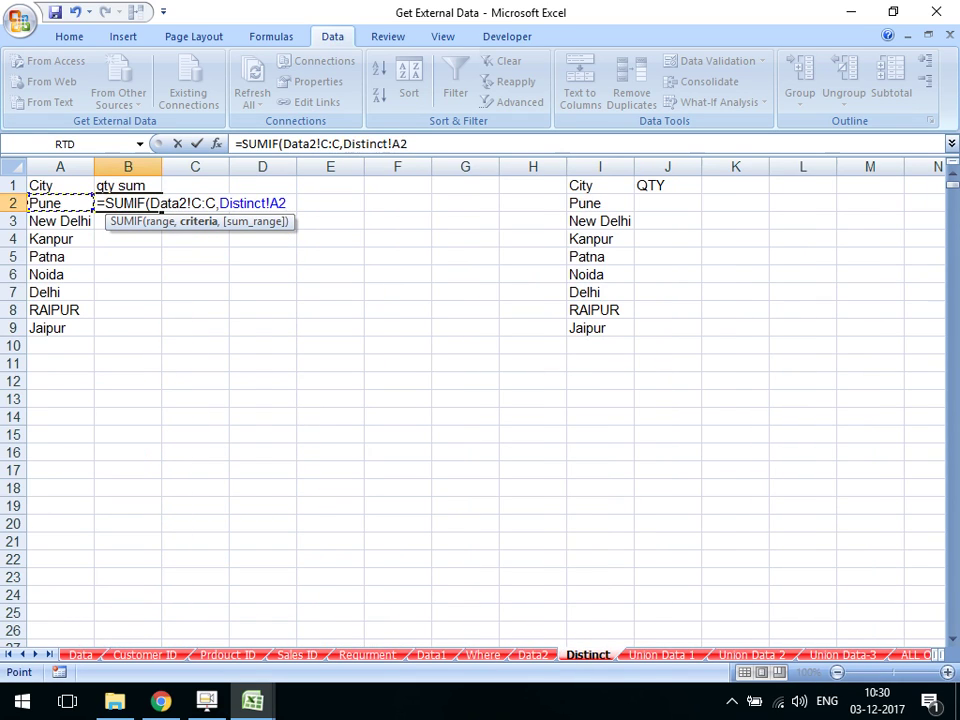
type(",")
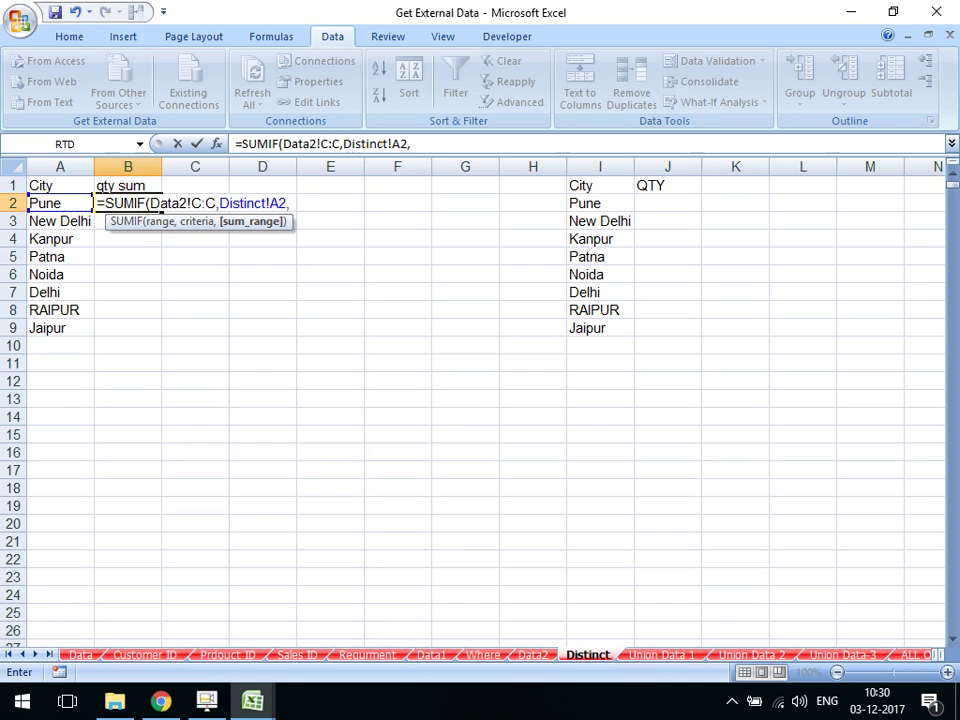
key("ctrl+Page_Up")
key("ctrl+space")
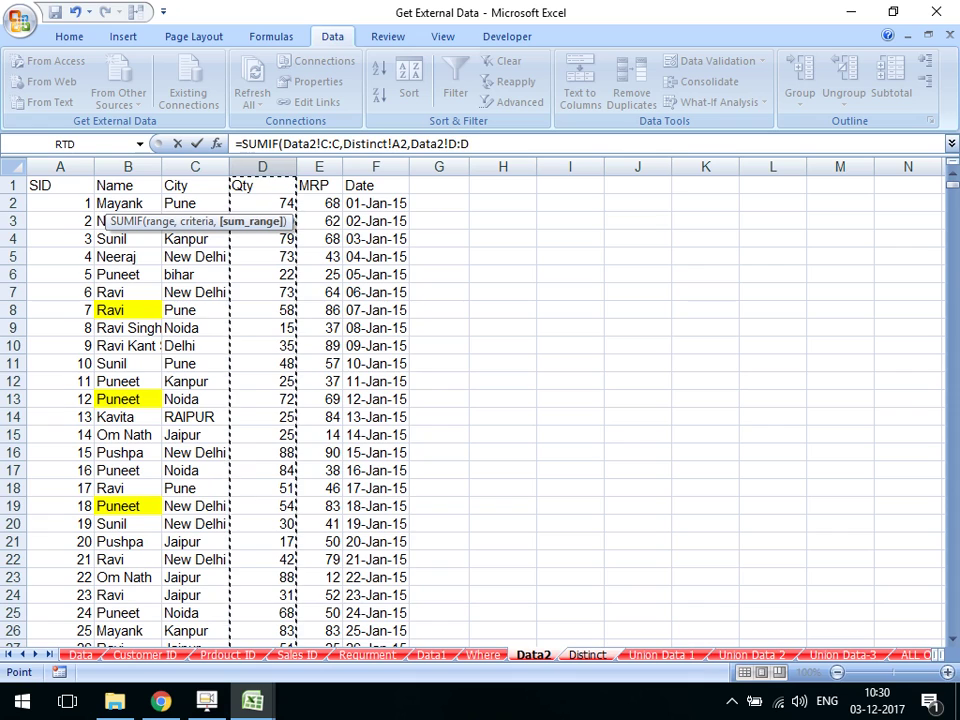
key("Return")
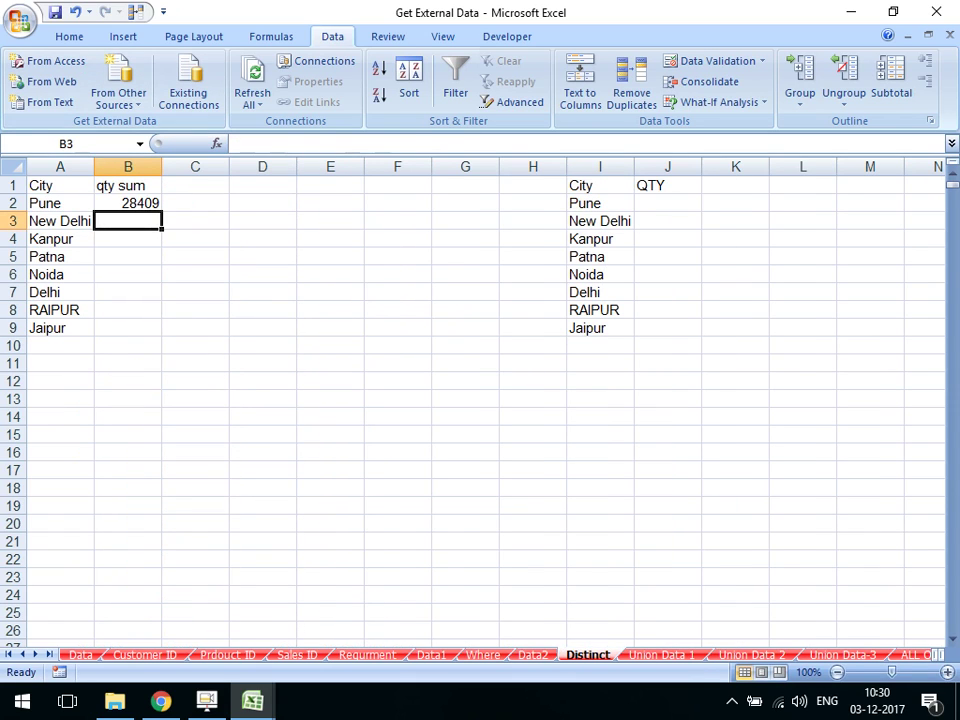
Fill the SUMIF formula down through B2:B9
left_click_drag(128, 203, 128, 328)
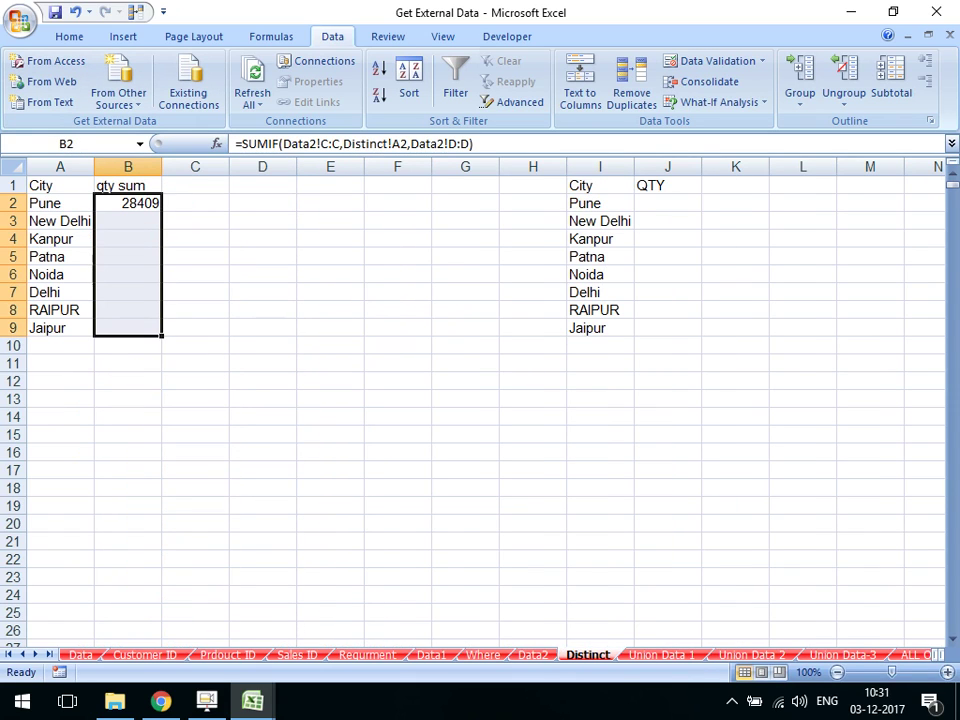
key("ctrl+d")
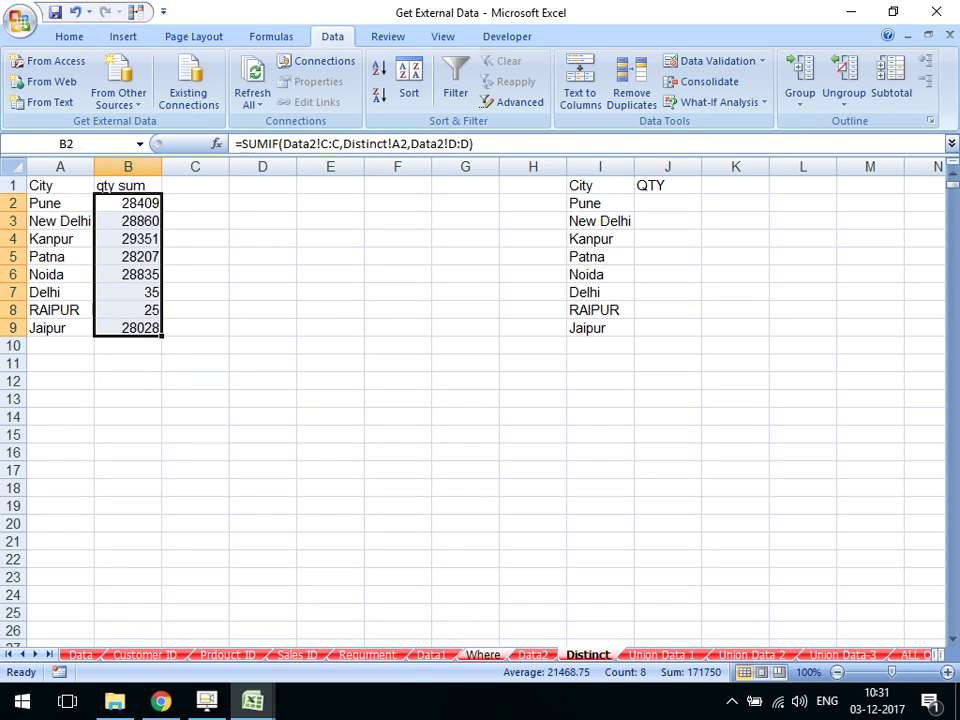
left_click(532, 654)
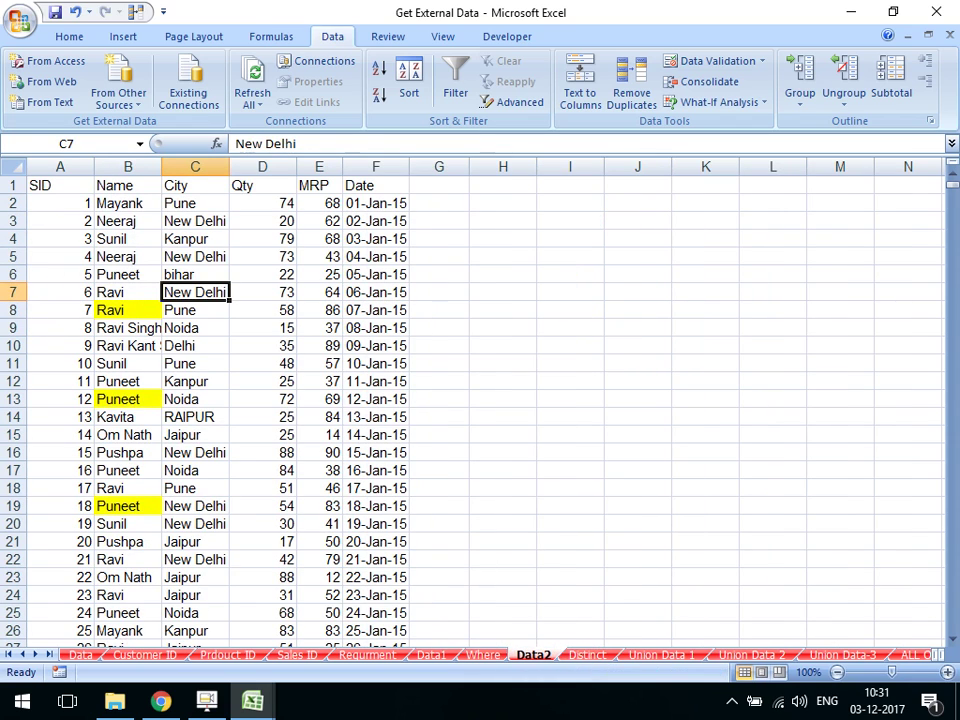
On Data2, change C8 to kolkatta, C15 to raipur and C22 to agra
left_click(195, 310)
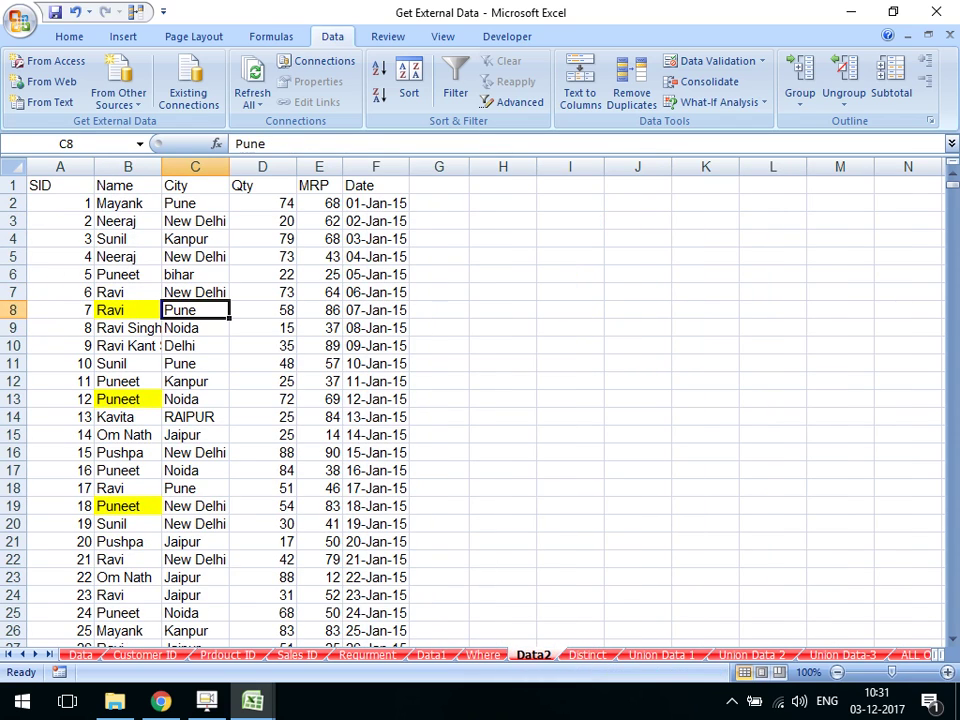
type("kolkat")
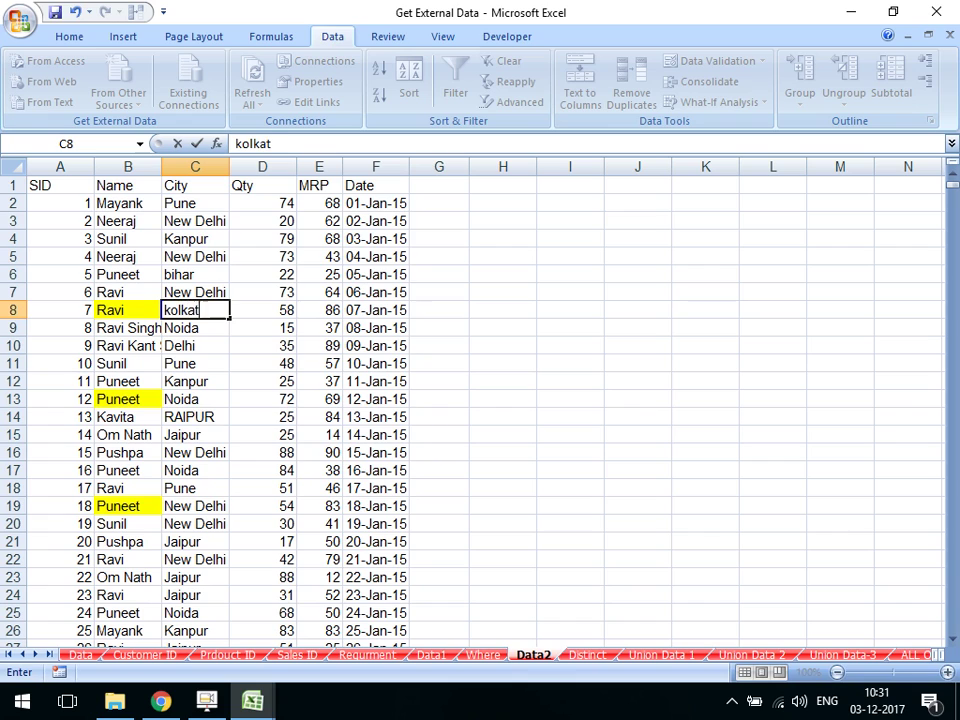
type("ta")
key("Down")
key("Down")
key("Down")
key("Down")
key("Down")
key("Down")
key("Down")
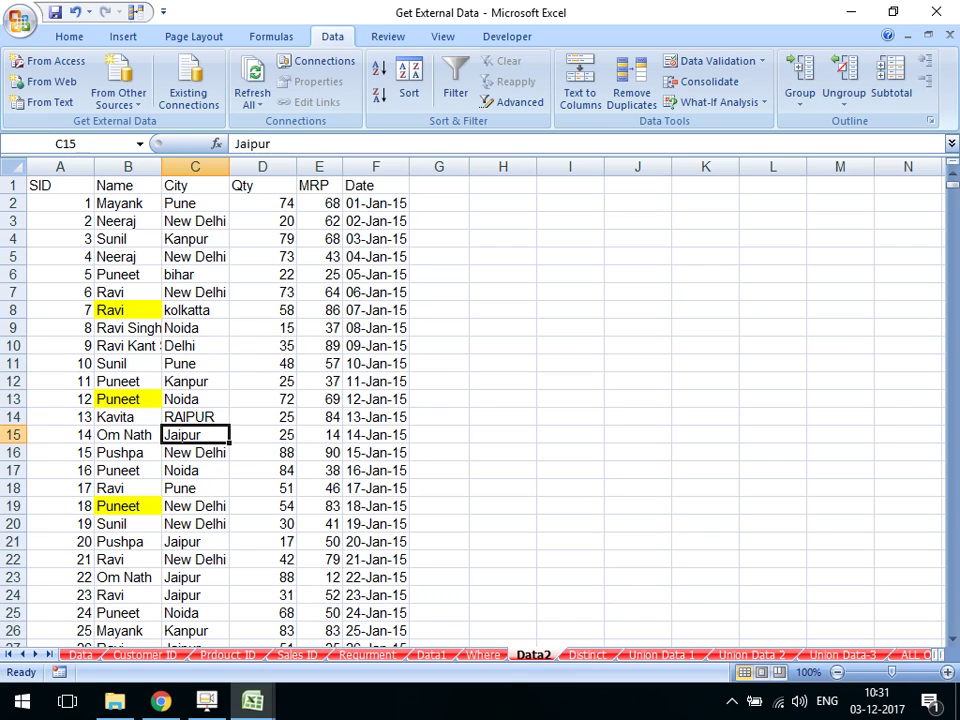
type("raipu")
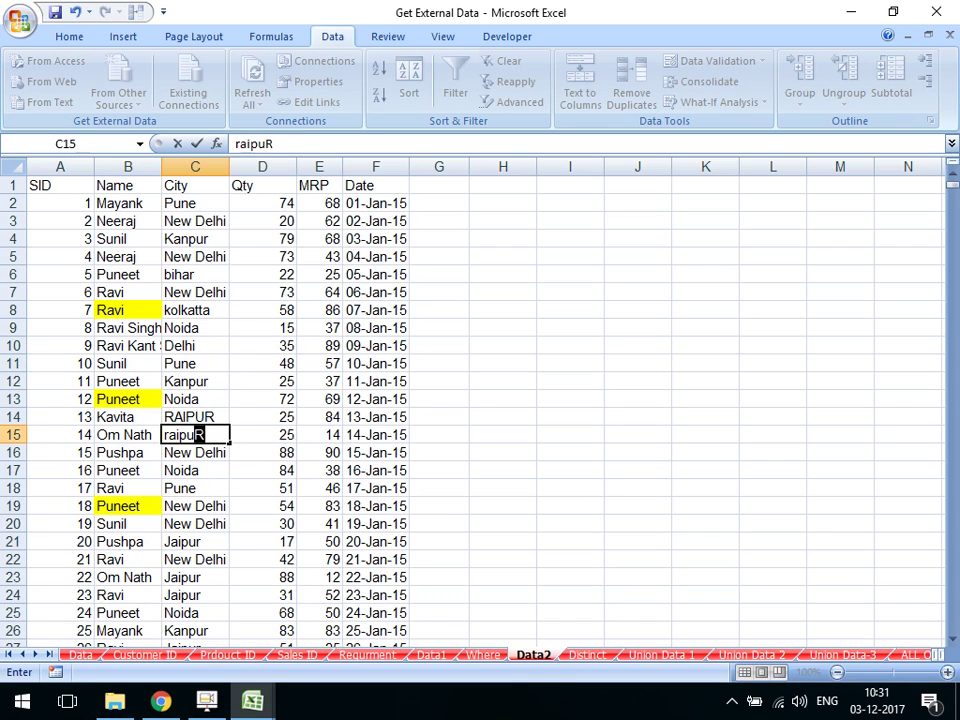
type("r")
key("Return")
key("Down")
key("Down")
key("Down")
key("Down")
key("Down")
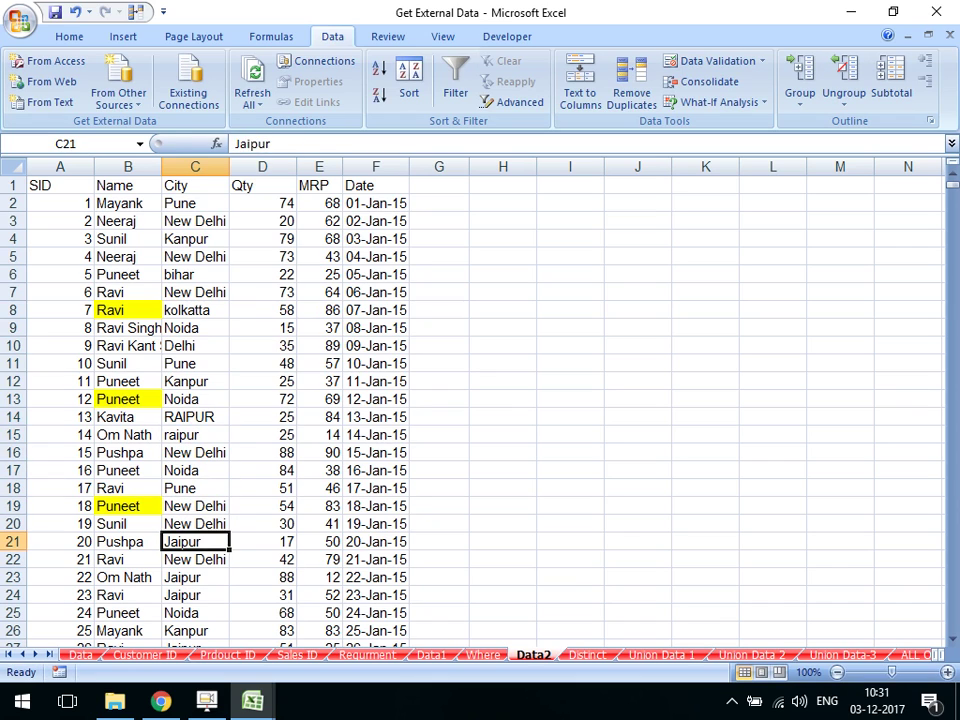
key("Down")
type("agra")
key("Return")
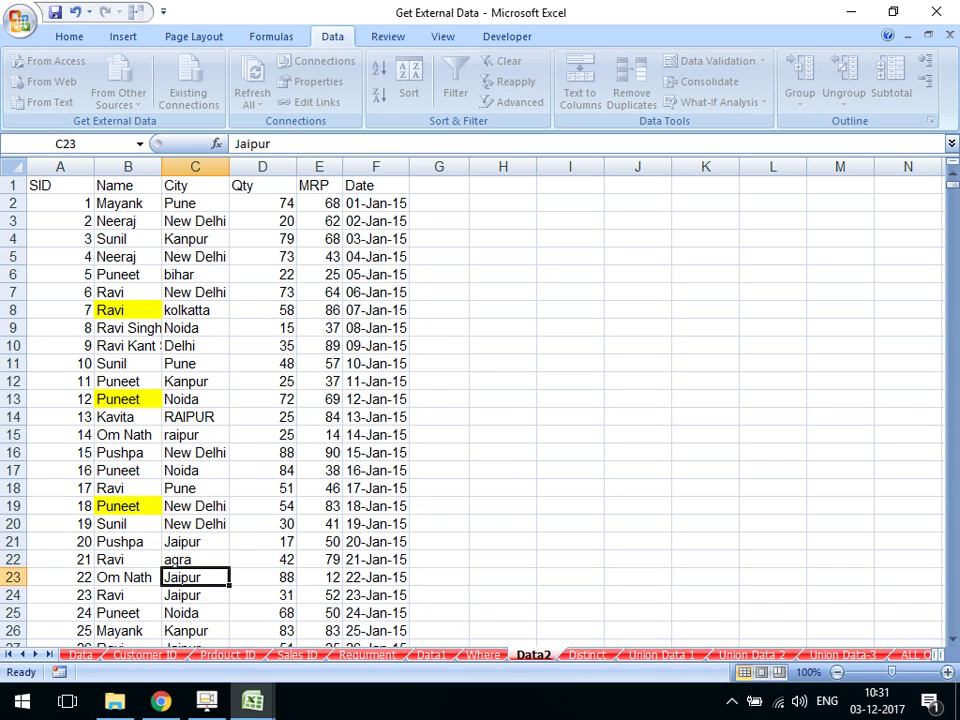
left_click(195, 559)
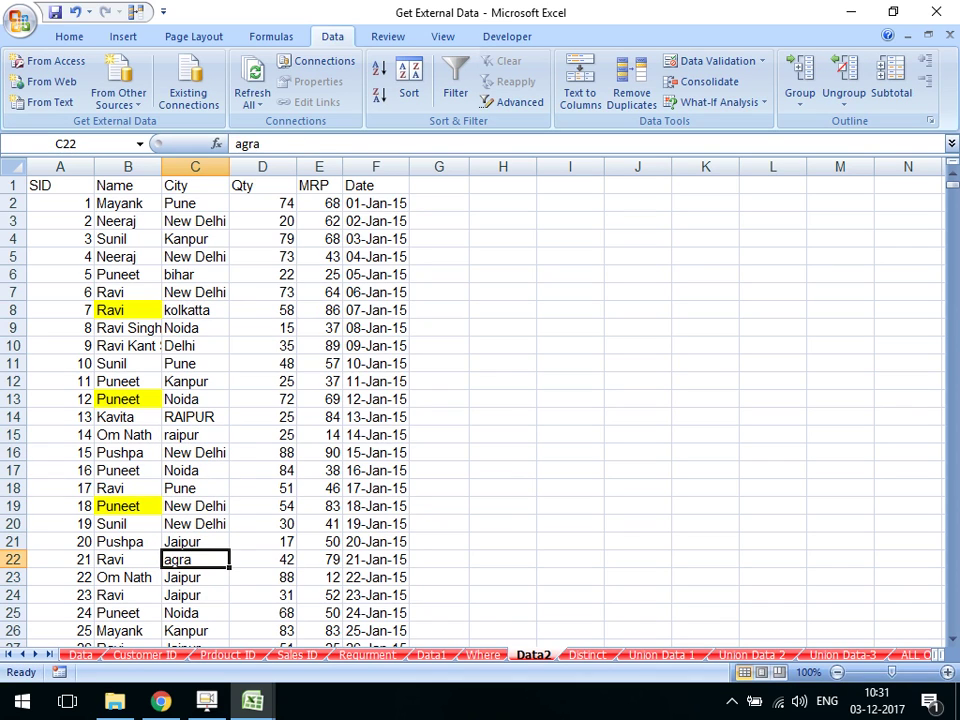
On the Distinct sheet, change A6 from Noida to kolkatta so its total shows 58
key("ctrl+Page_Down")
left_click(60, 274)
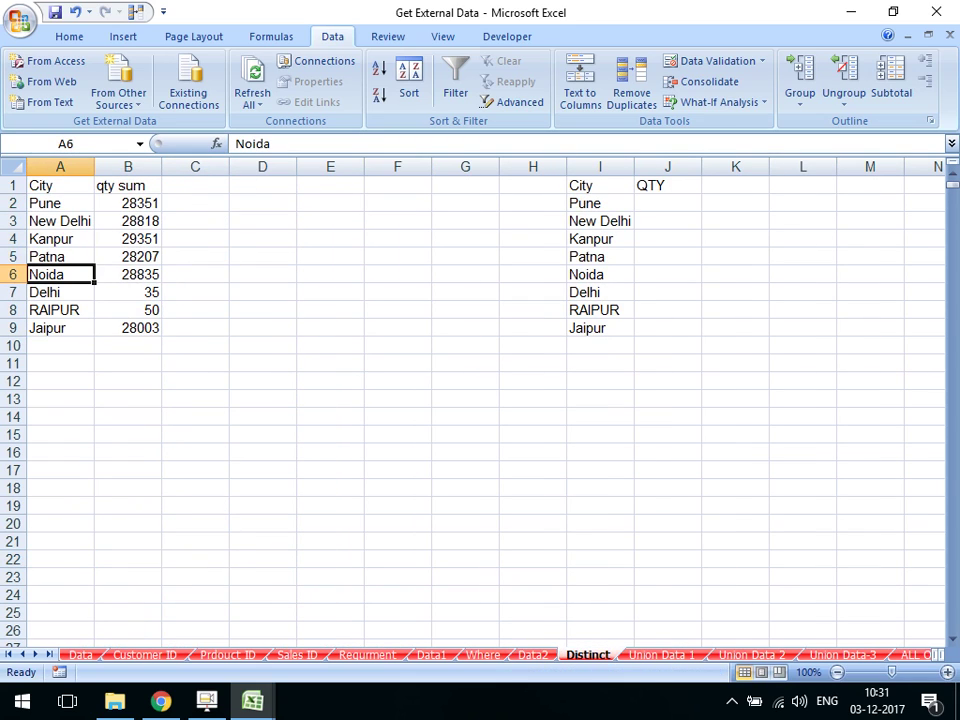
type("agra")
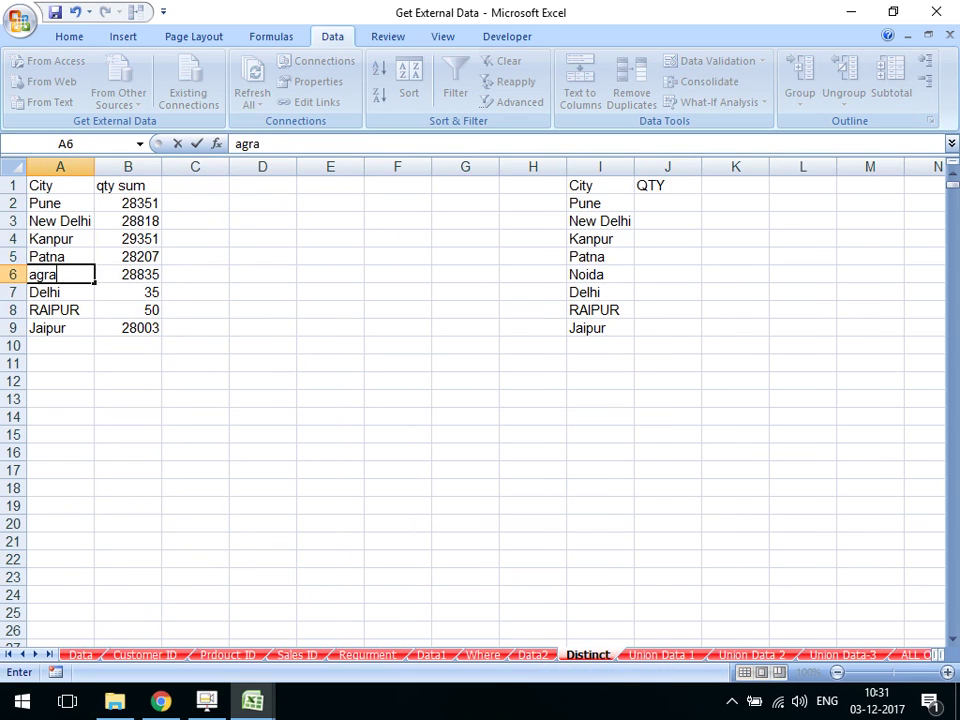
key("Return")
left_click(60, 274)
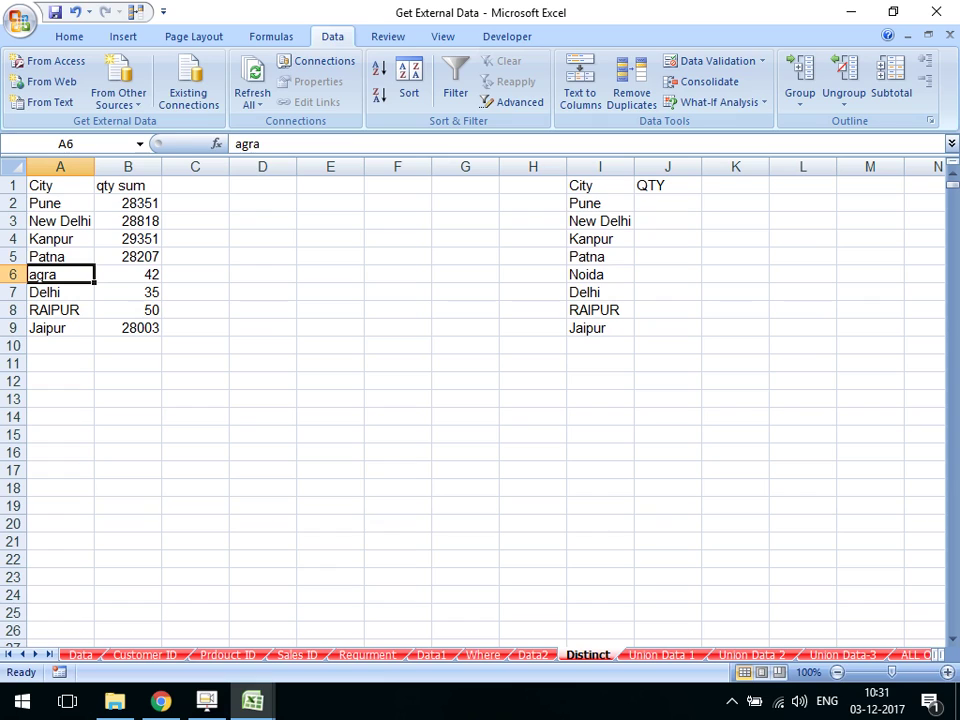
type("kolk")
key("BackSpace")
key("BackSpace")
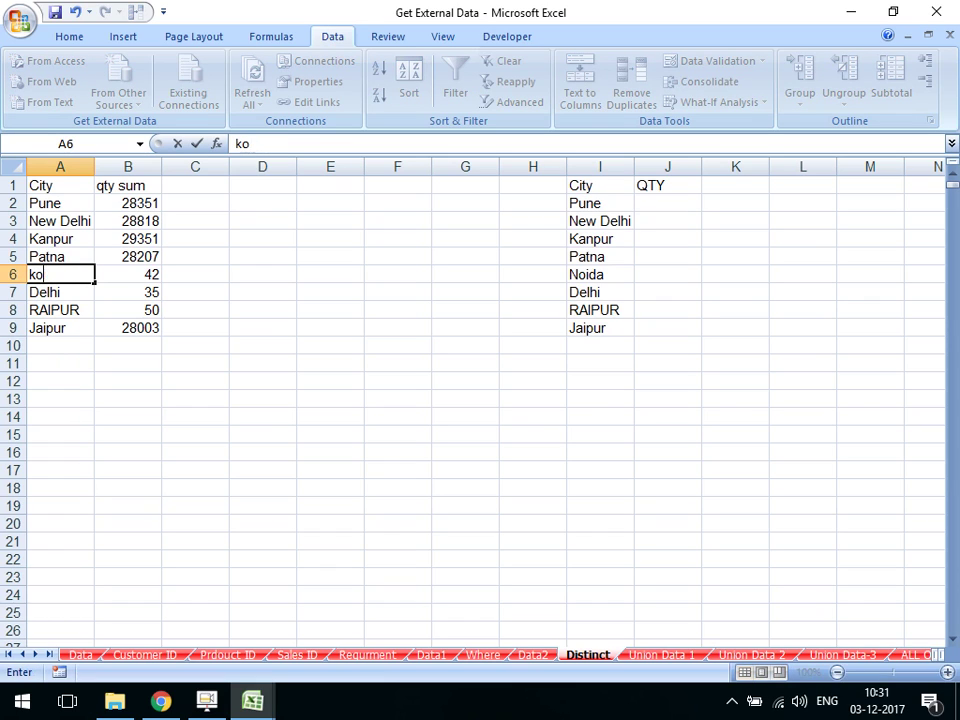
key("BackSpace")
key("BackSpace")
type("kol")
type("katta")
key("Return")
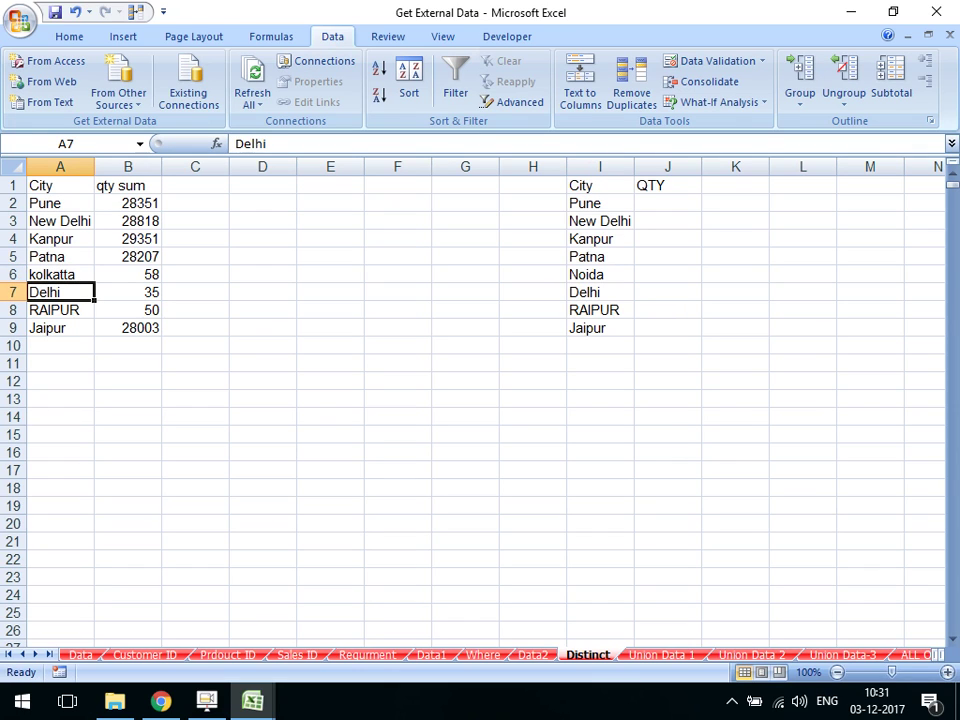
left_click(262, 185)
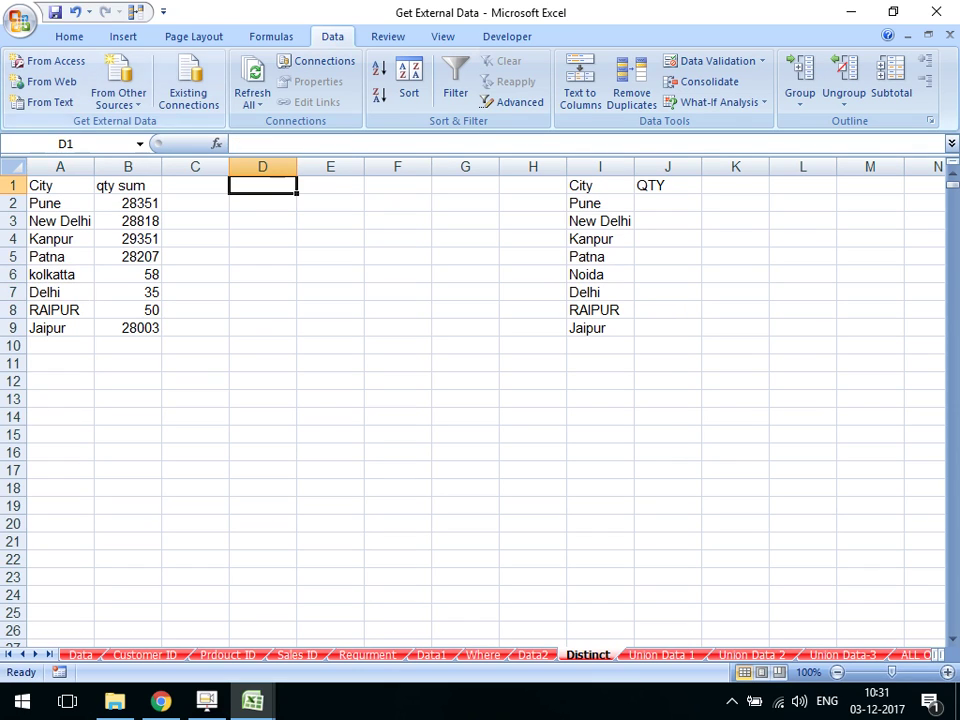
left_click(118, 85)
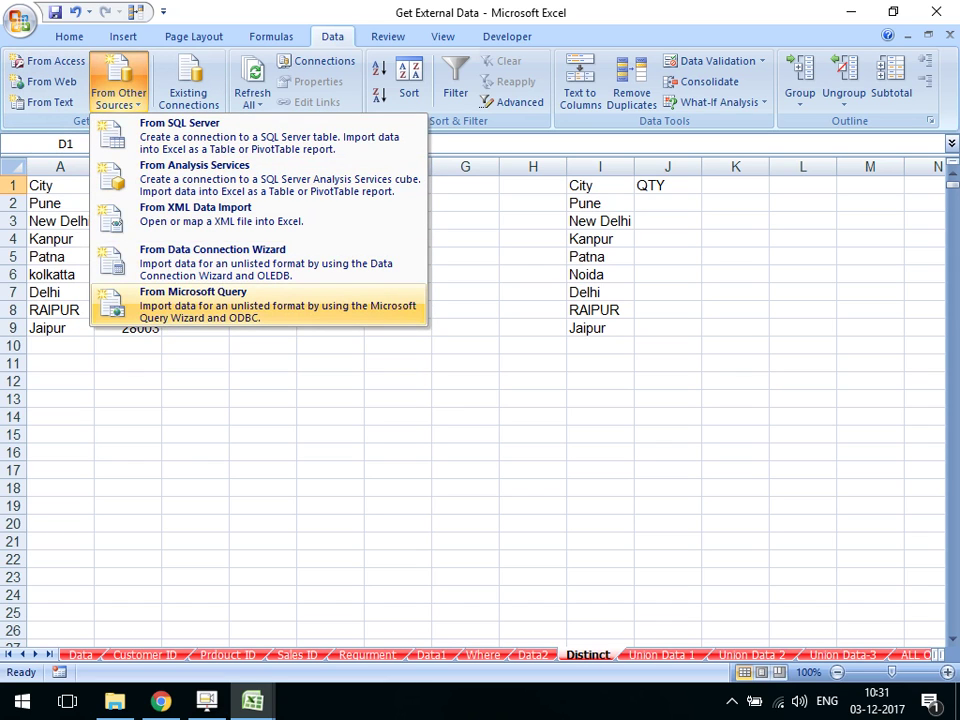
left_click(193, 300)
left_click(313, 325)
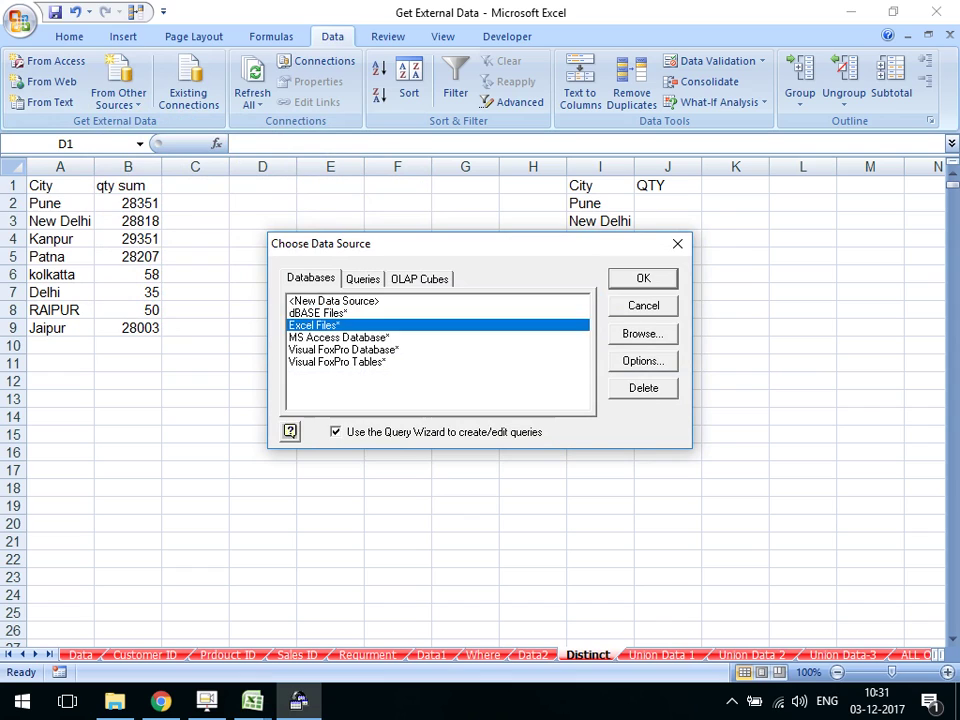
key("Return")
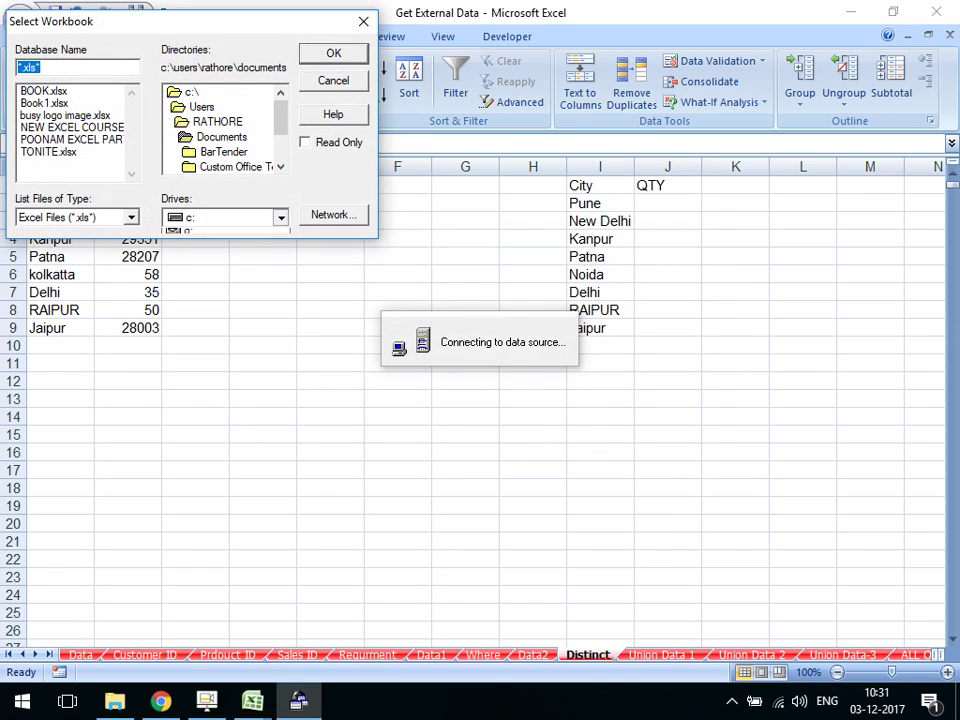
left_click(280, 217)
left_click(225, 266)
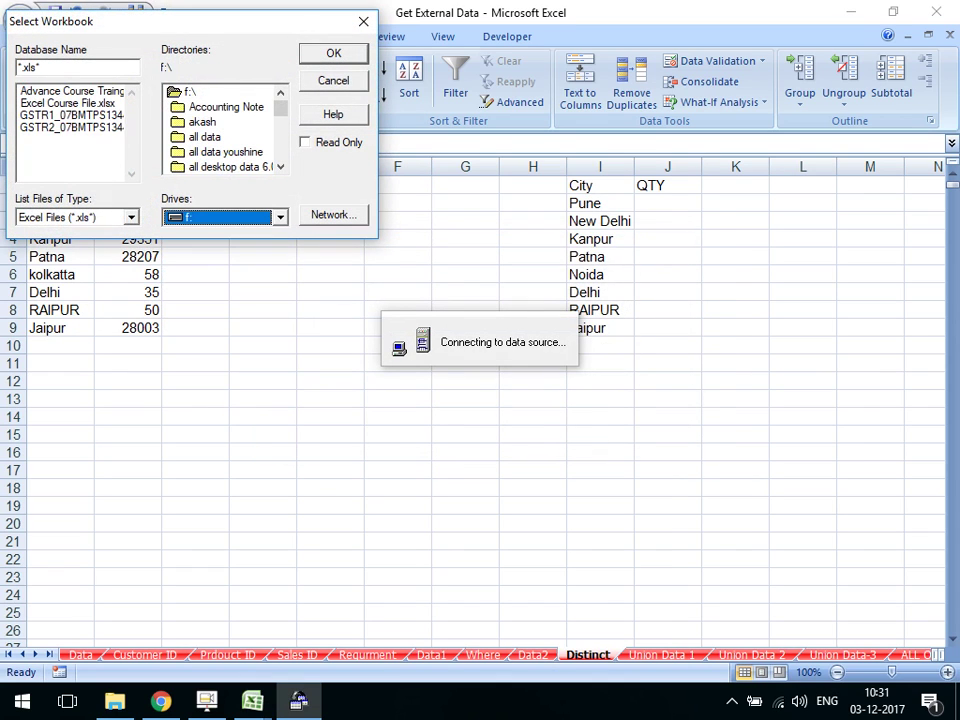
scroll(222, 128, "down", 3)
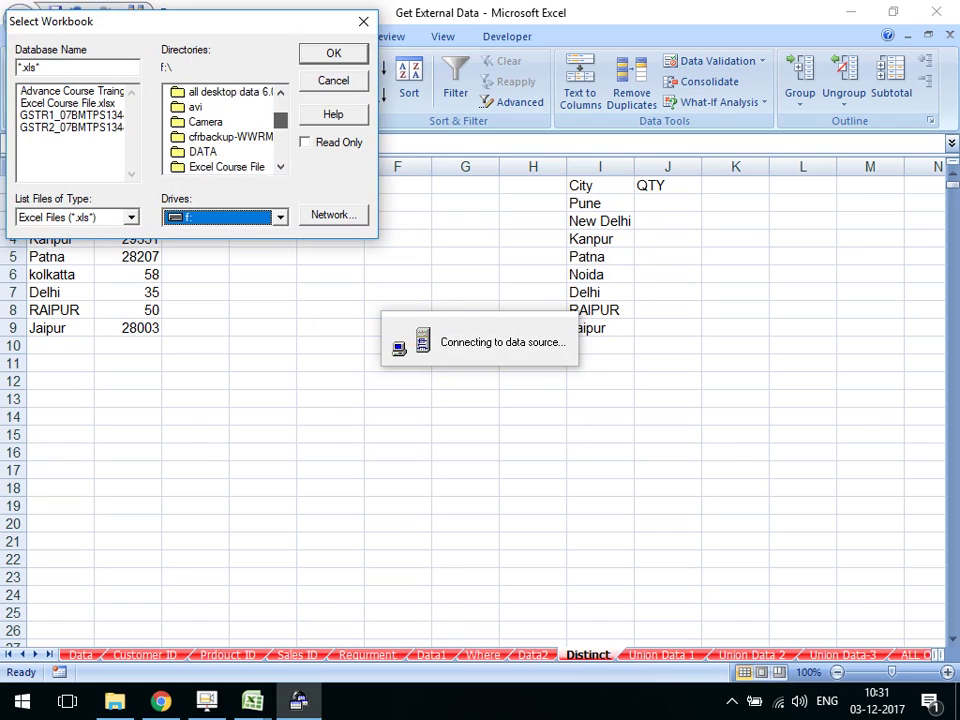
left_click(226, 106)
double_click(226, 106)
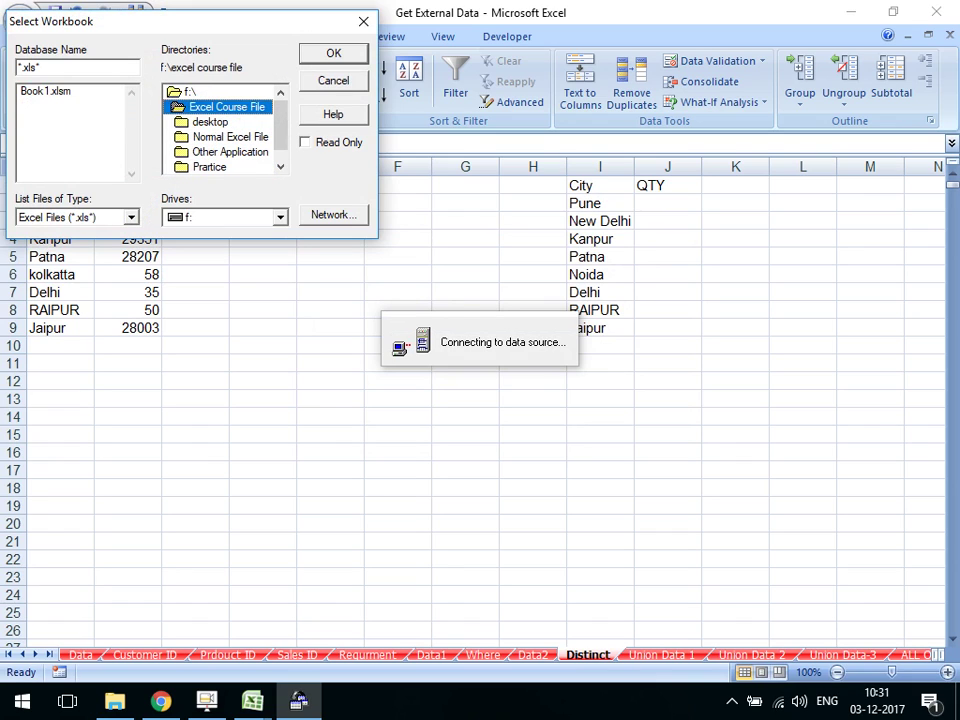
double_click(230, 136)
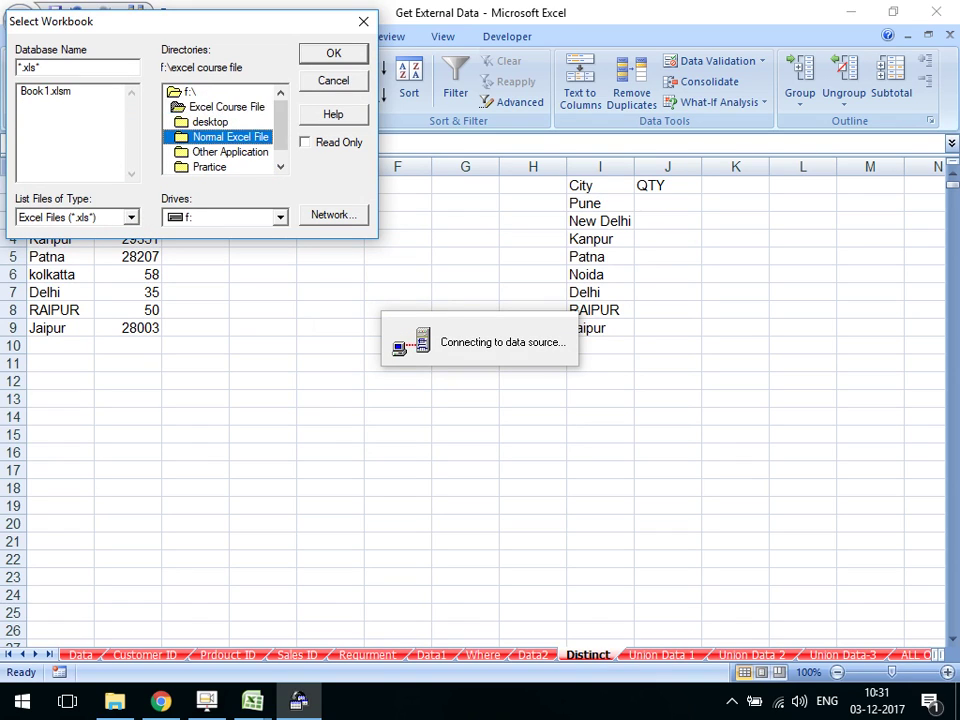
double_click(207, 151)
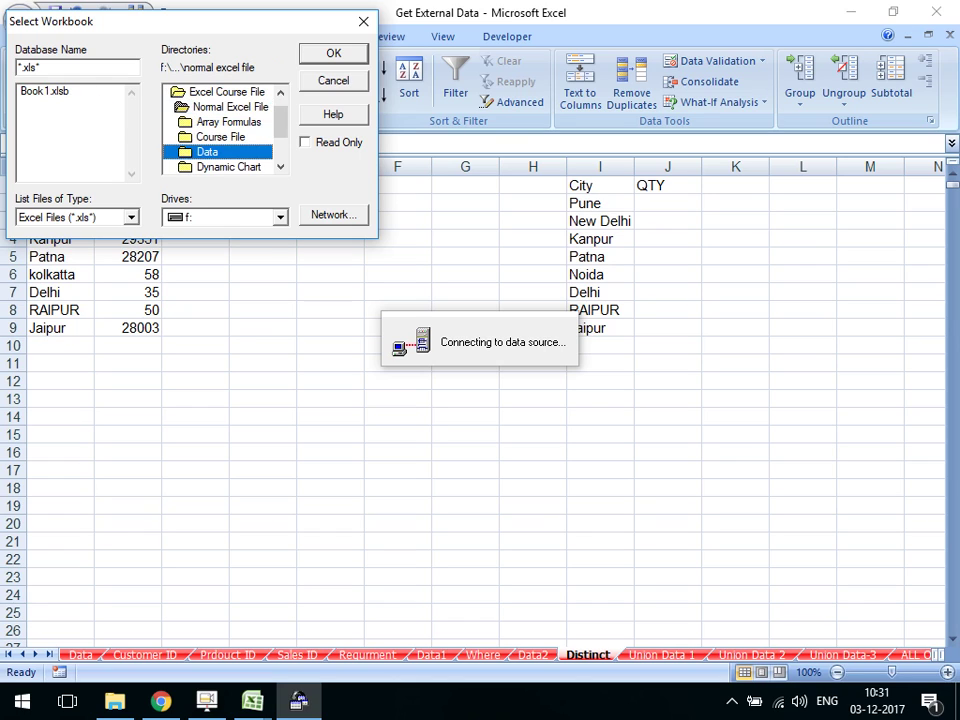
left_click(70, 127)
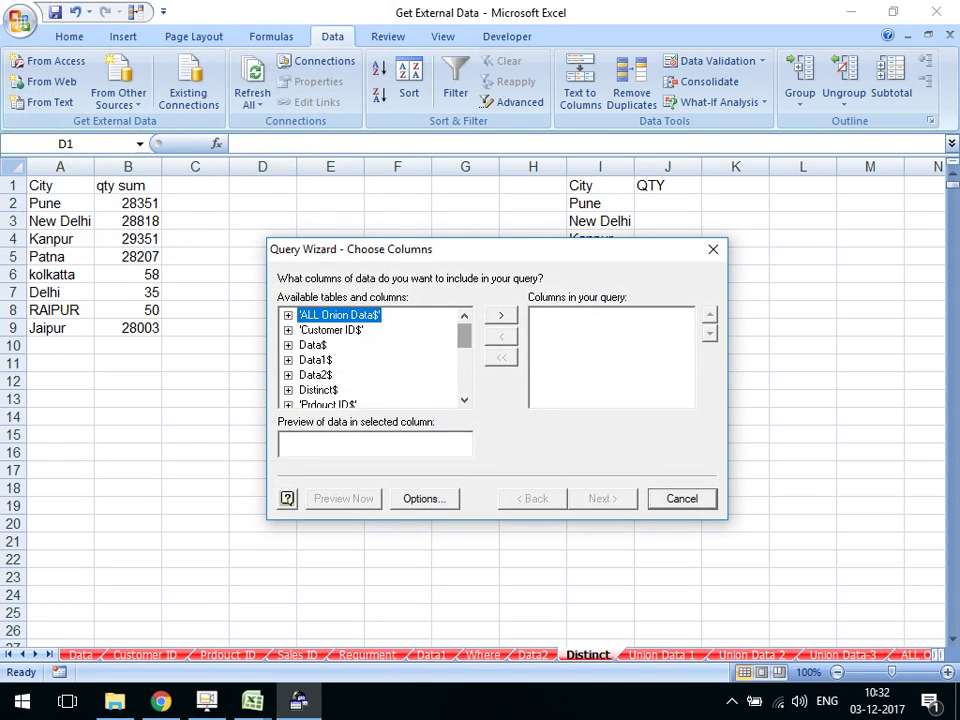
key("Escape")
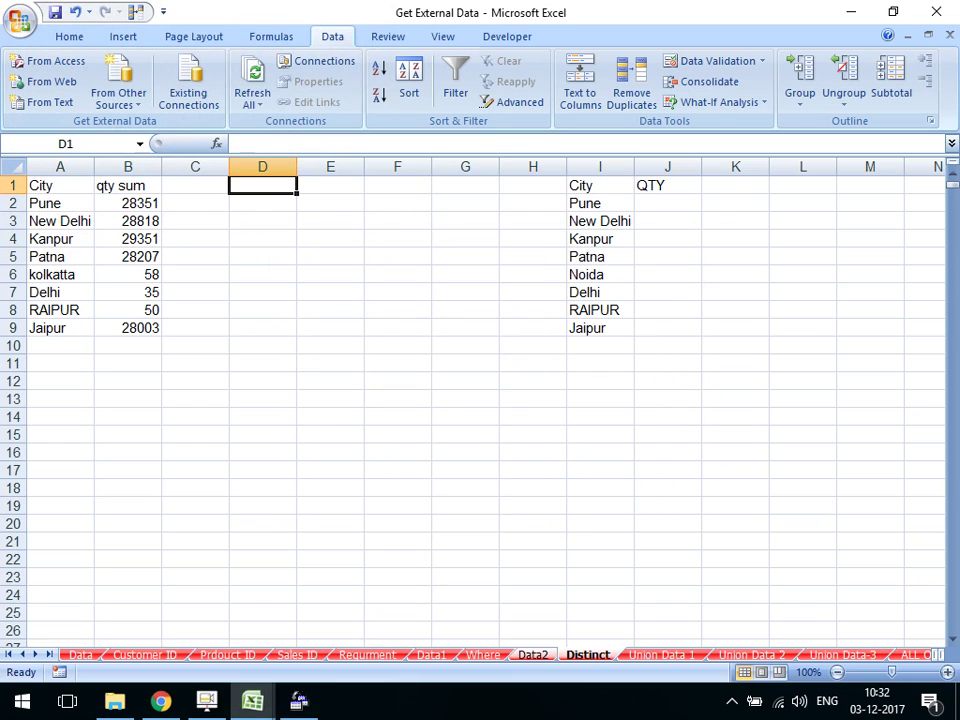
Add Data2$'s City column in the Query Wizard, skip Filter and Sort, and view it in Microsoft Query
left_click(298, 700)
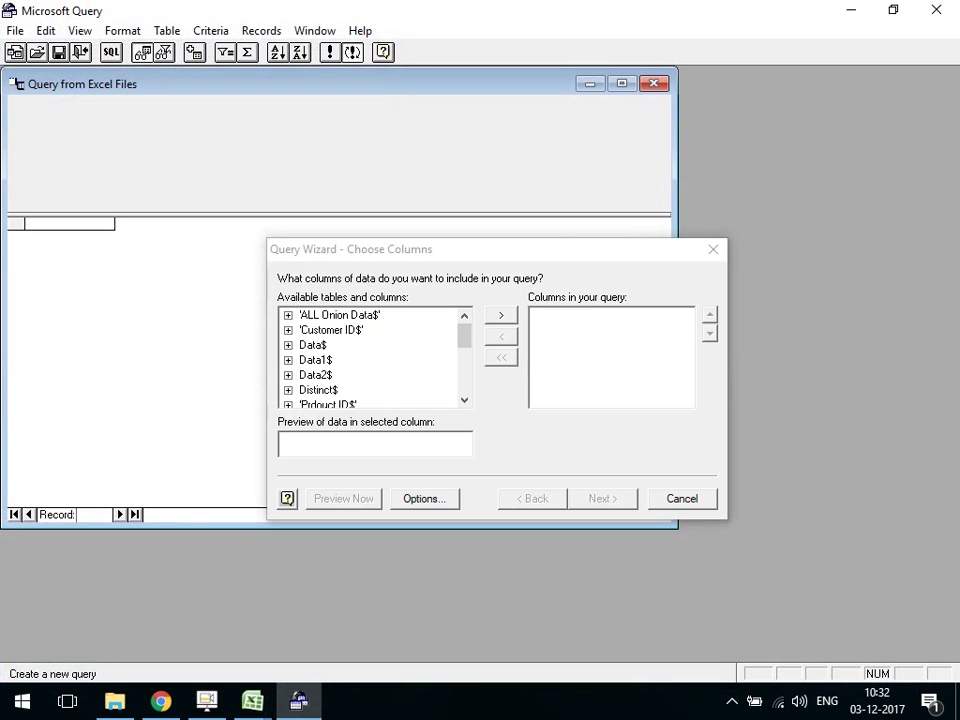
left_click(288, 374)
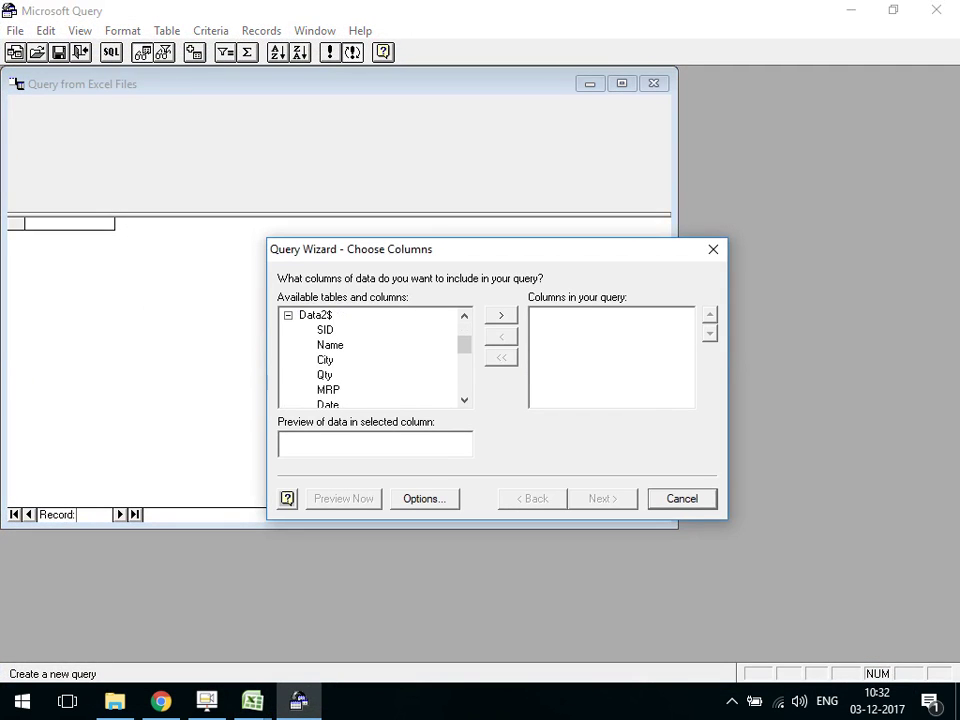
scroll(370, 355, "down", 1)
scroll(370, 355, "up", 1)
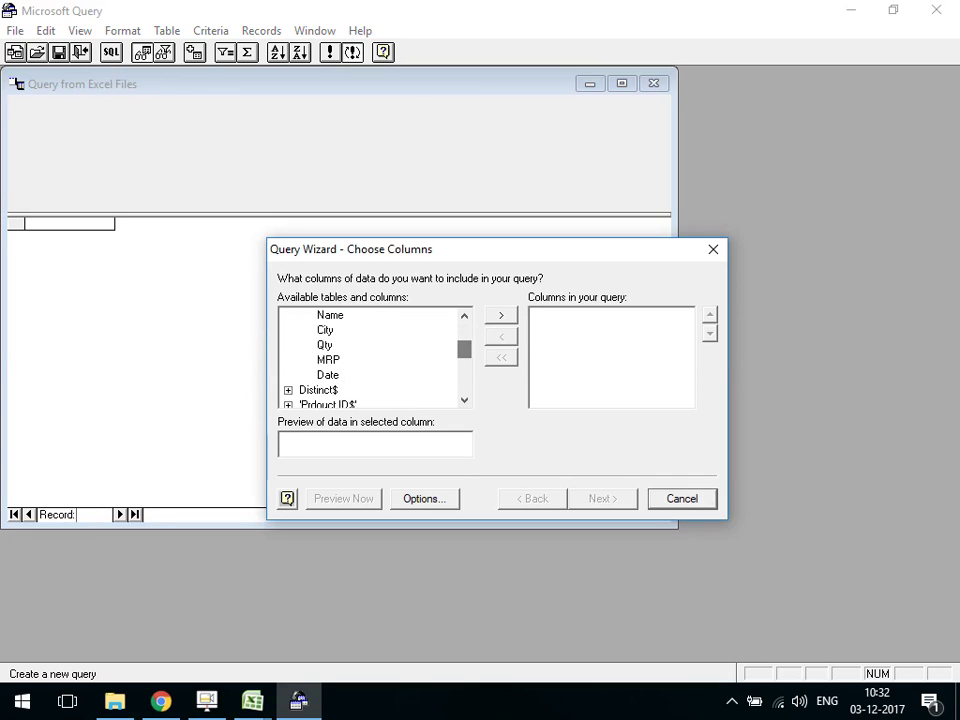
left_click(325, 329)
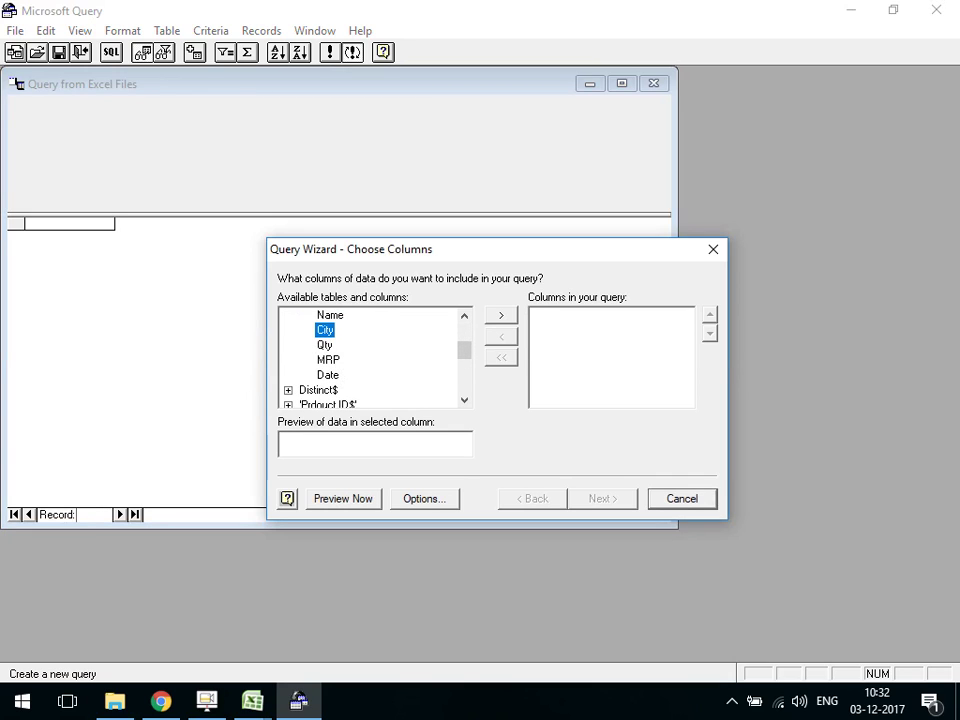
left_click(501, 314)
key("Return")
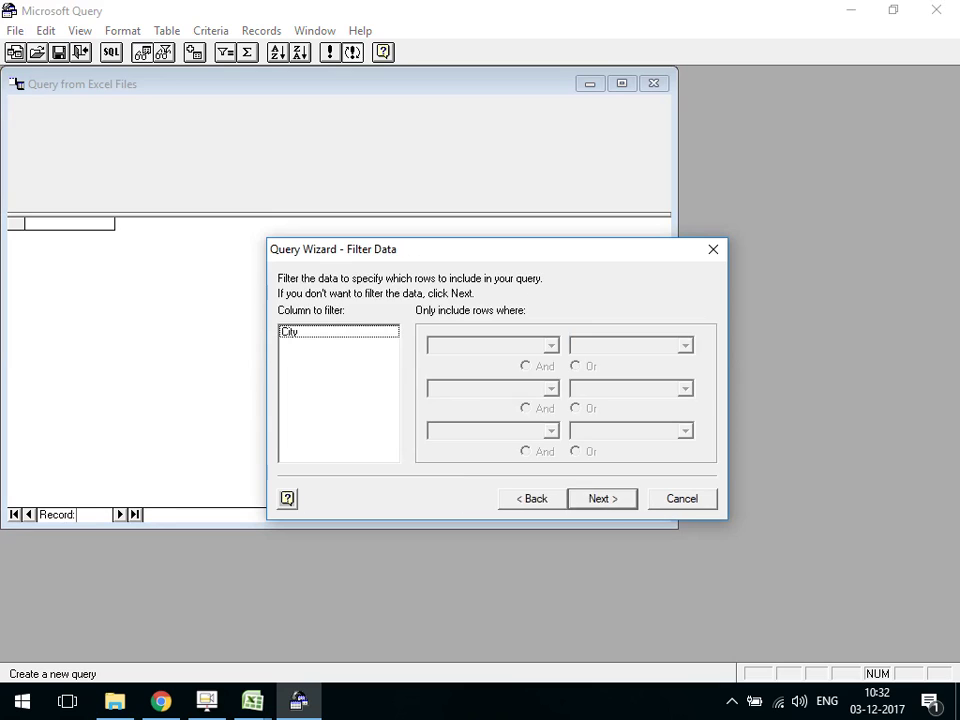
key("Return")
key("Return")
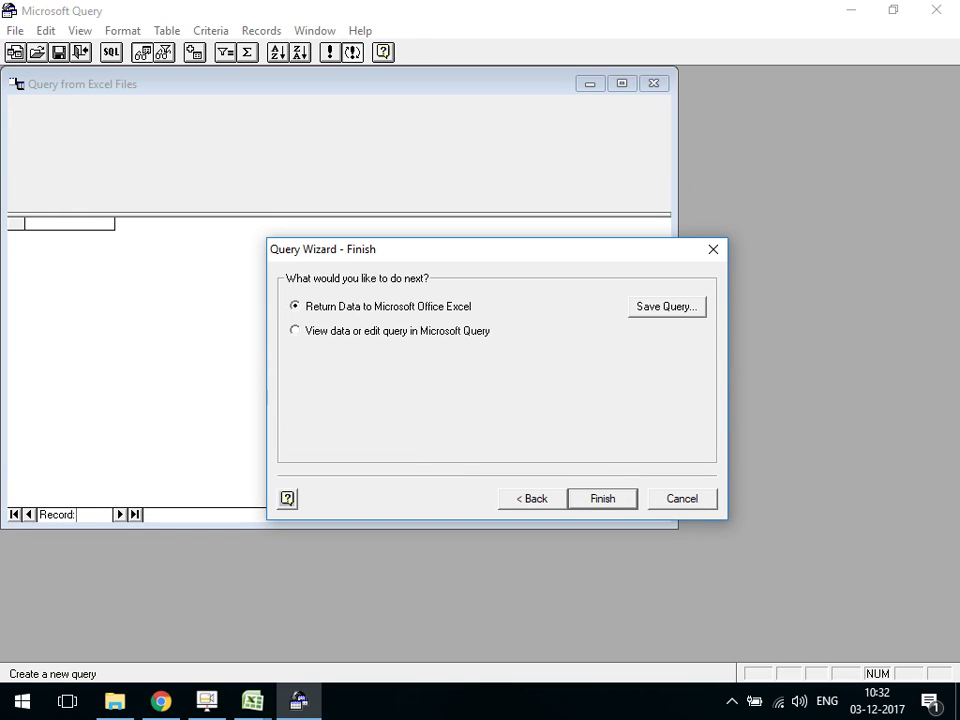
key("Down")
key("Return")
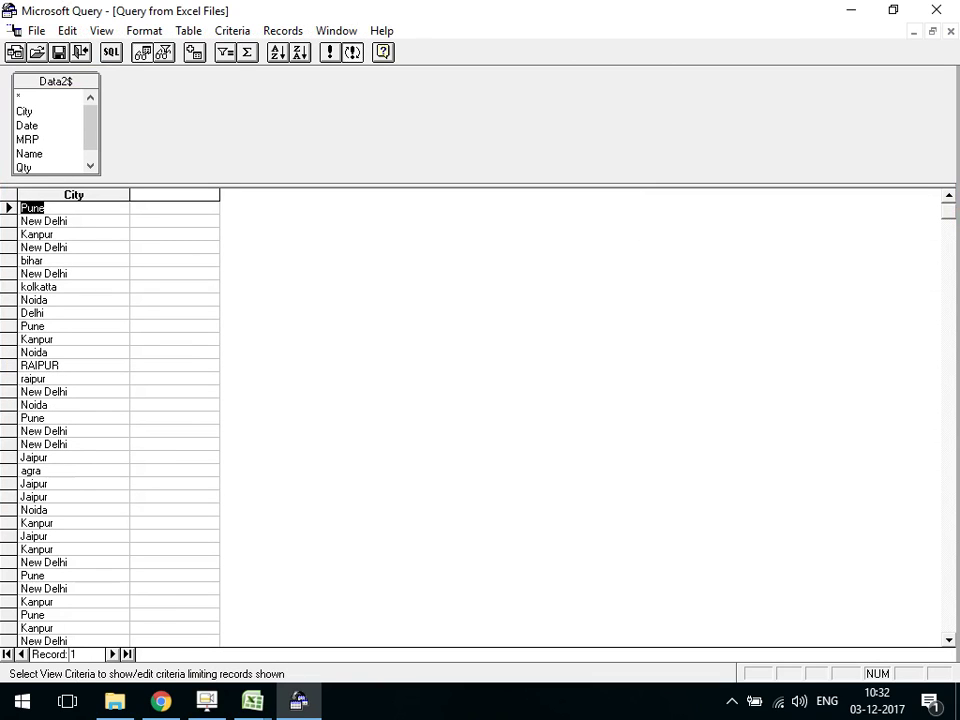
left_click(43, 220)
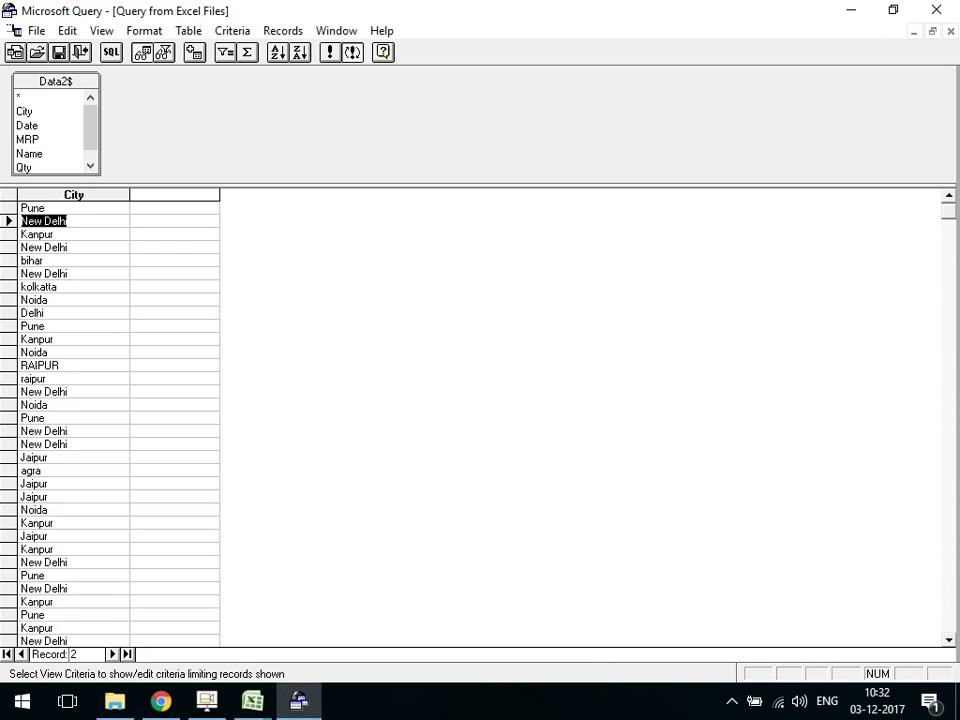
Insert DISTINCT after SELECT in the query's SQL statement
left_click(111, 52)
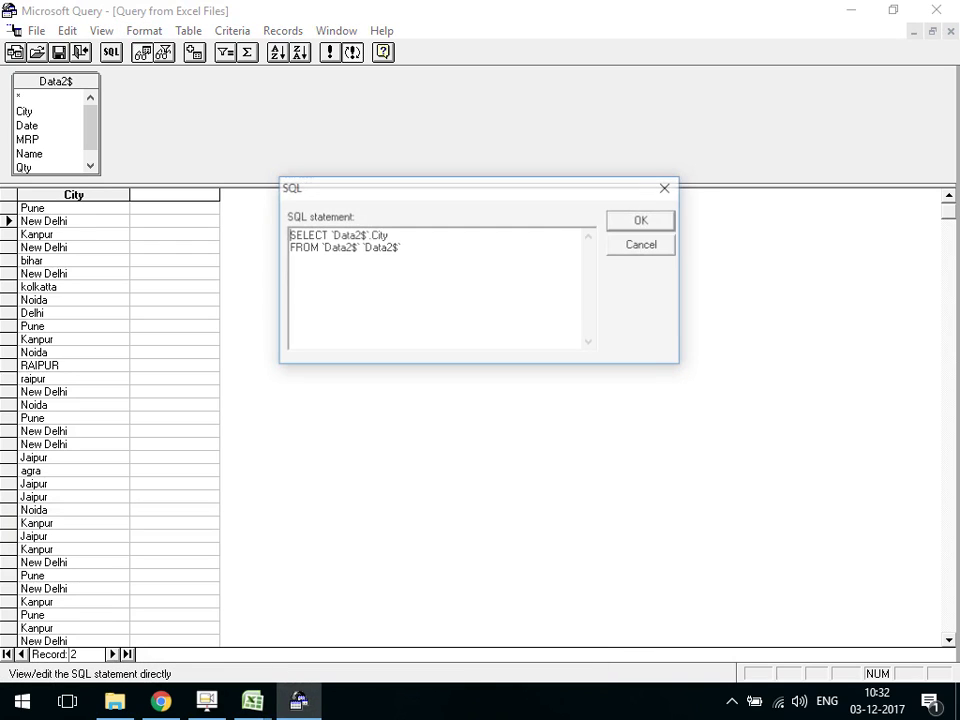
left_click(325, 235)
key("shift+Right")
key("shift+Right")
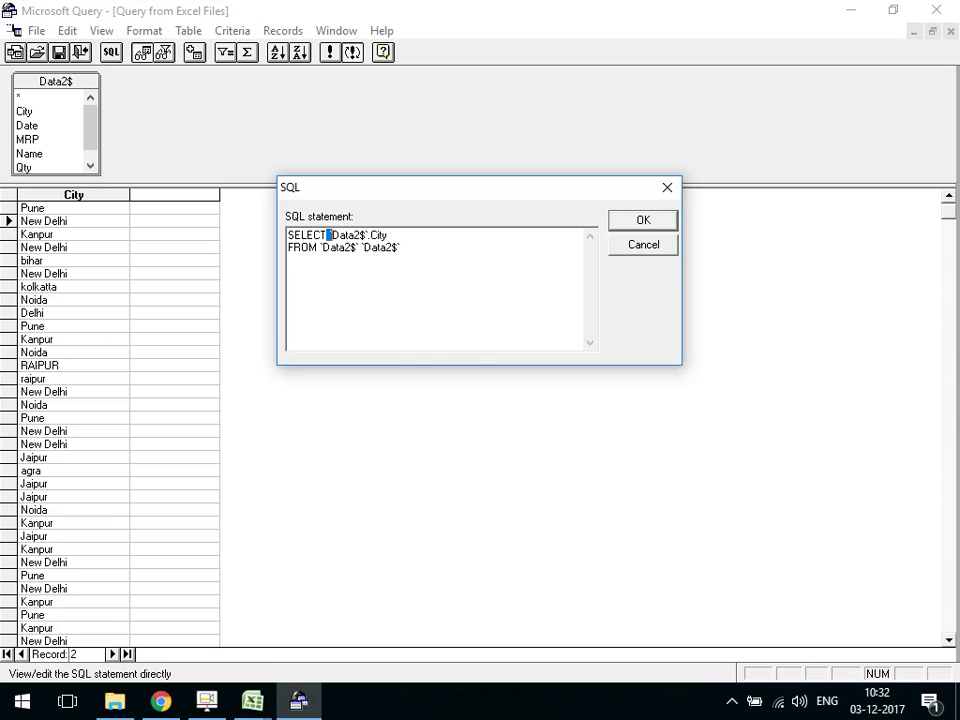
key("Right")
type("Distinct")
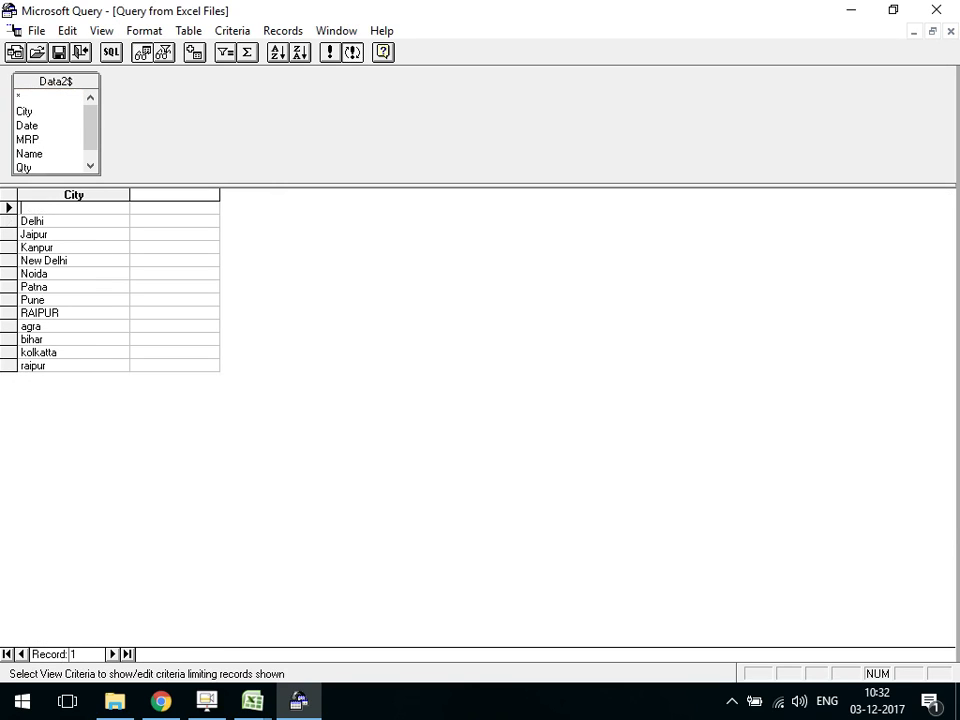
Return the distinct City results to Excel as a table at D1, then go to Data2
key("alt")
key("f")
key("Up")
key("Up")
key("Down")
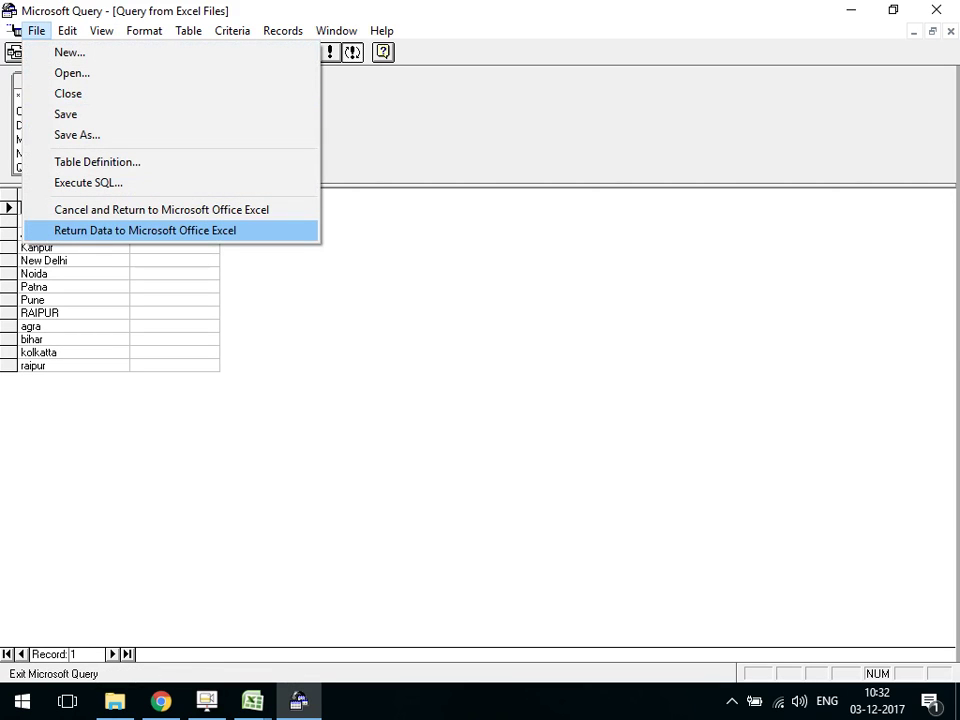
key("Return")
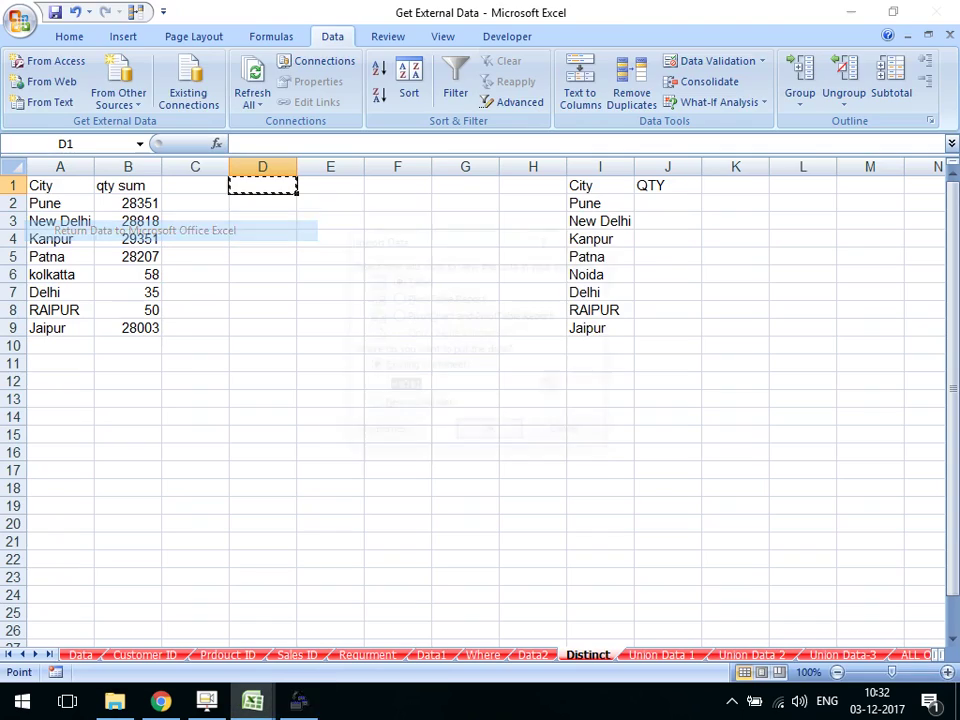
key("Return")
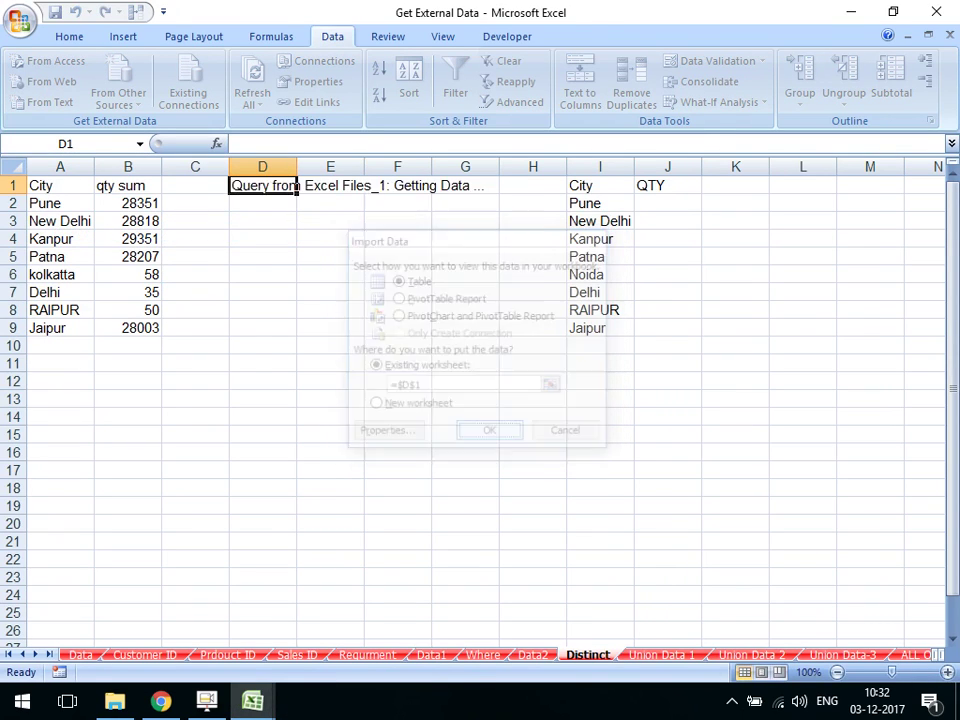
left_click(263, 328)
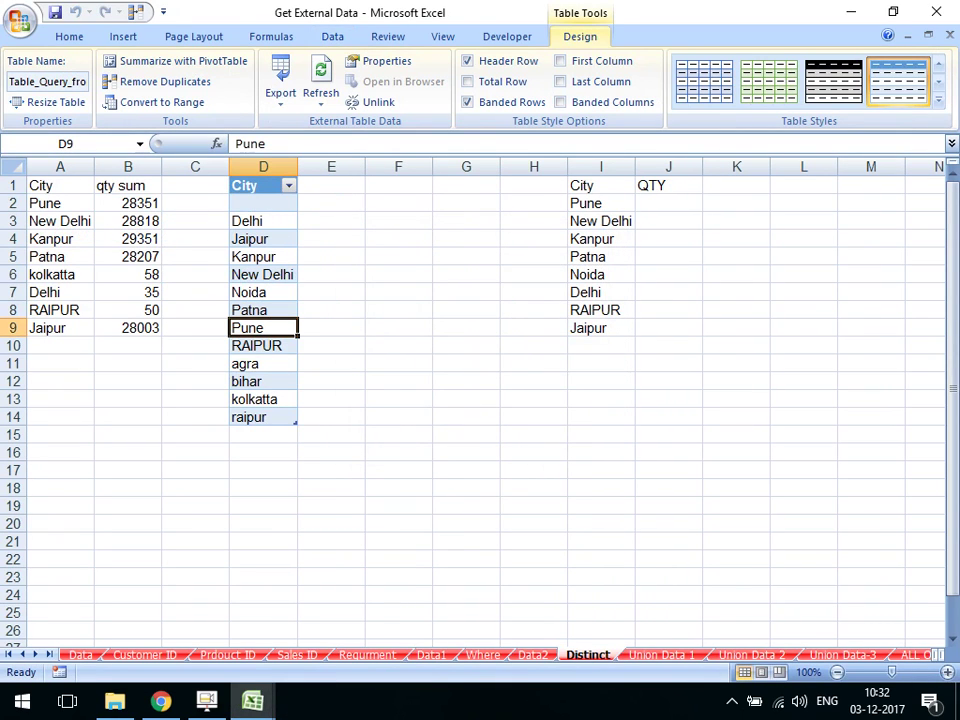
key("ctrl+Page_Up")
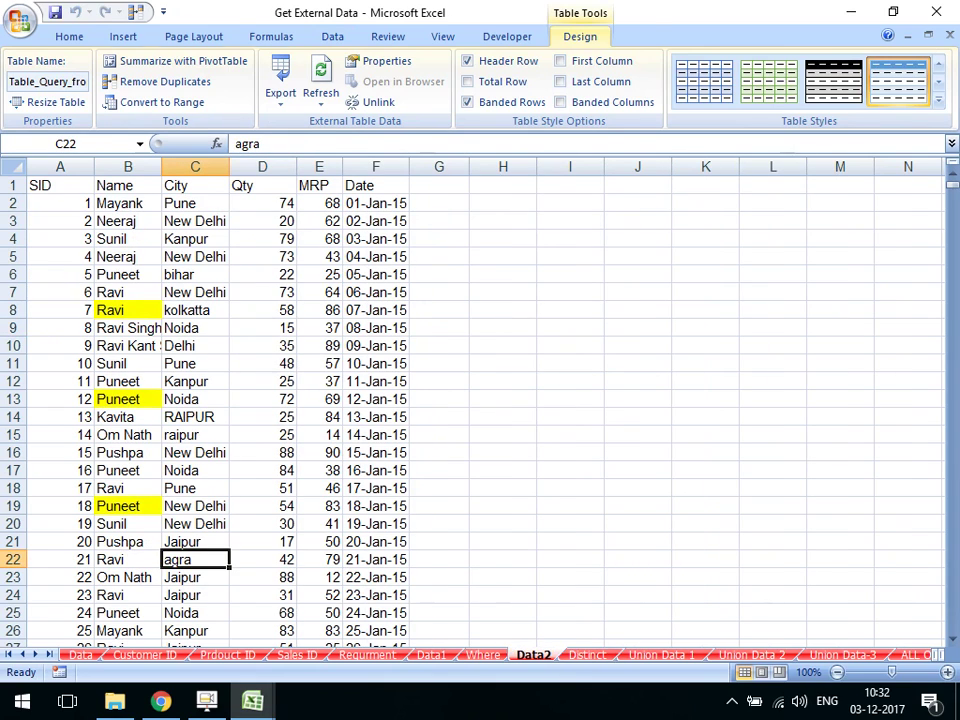
left_click(195, 399)
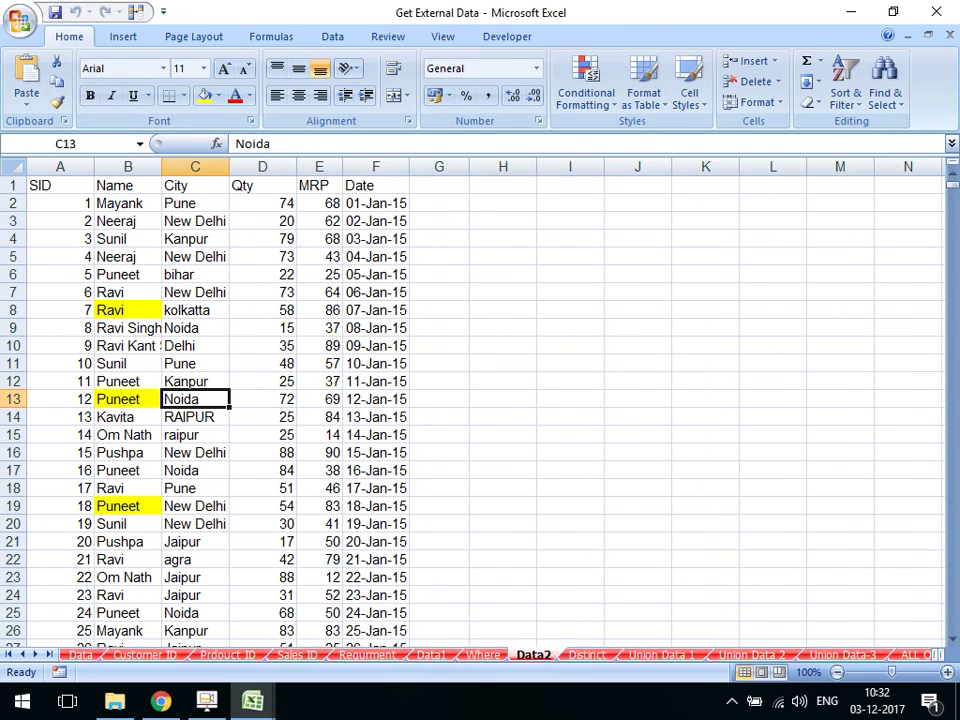
Change Data2 C13 to 'up' and refresh the Distinct city table
type("up")
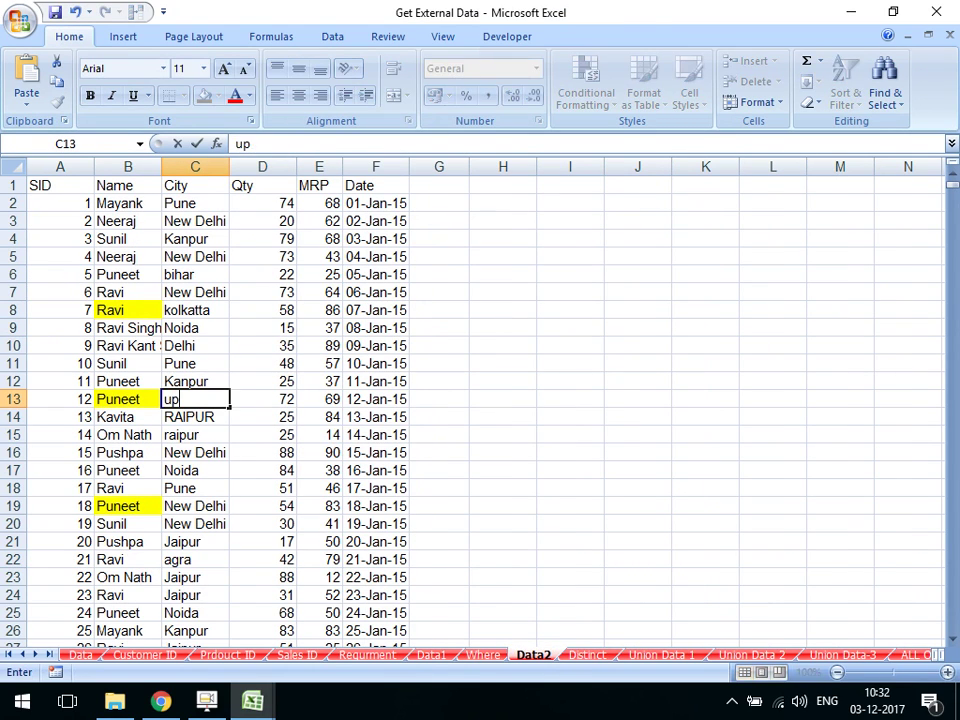
key("Return")
key("ctrl+Page_Down")
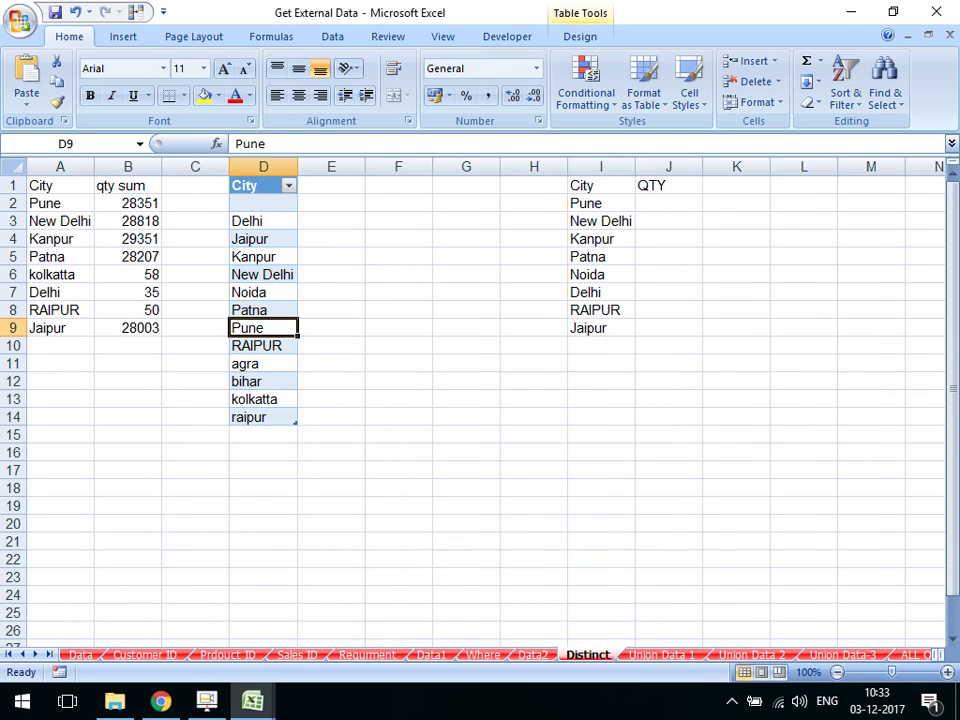
left_click(262, 274)
right_click(262, 274)
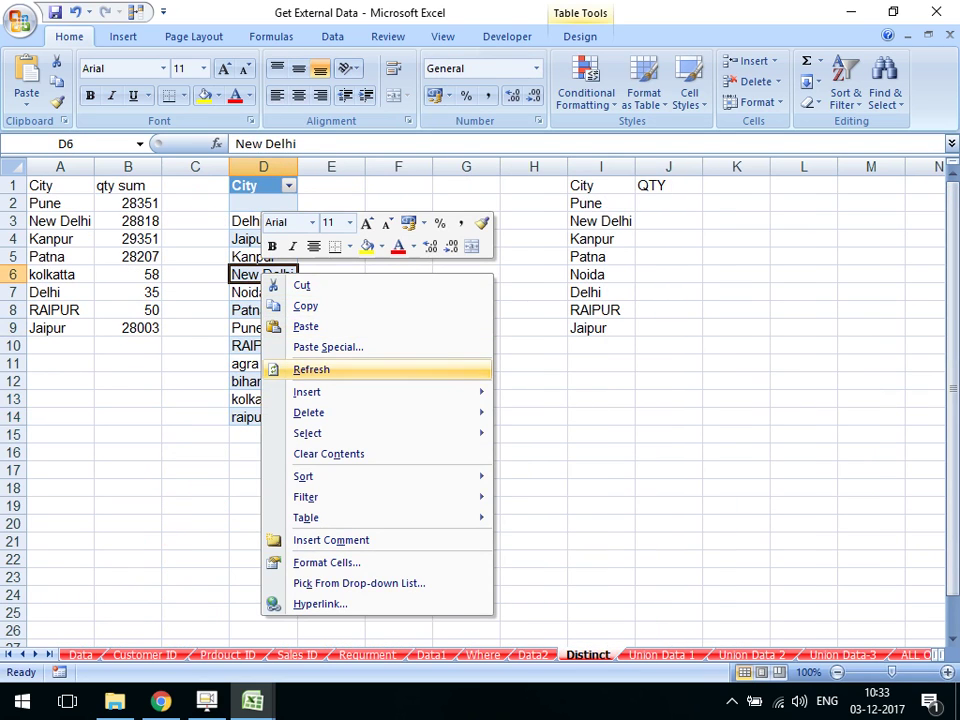
left_click(311, 369)
key("ctrl+Down")
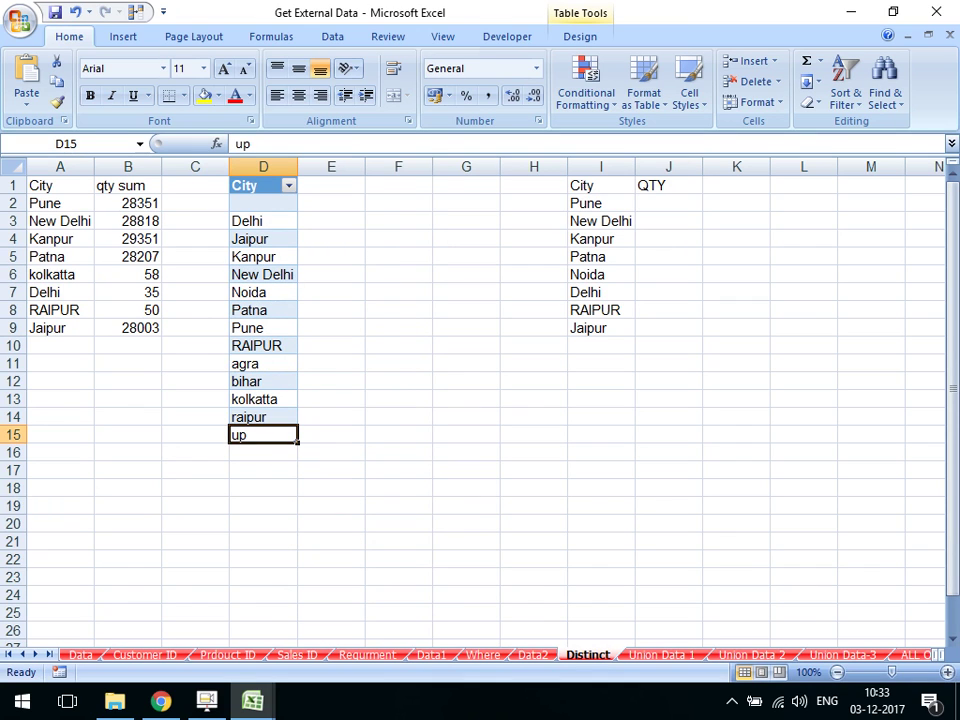
Change Data2 C8 from kolkatta to 'delhi bazar' and refresh the city table
left_click(533, 655)
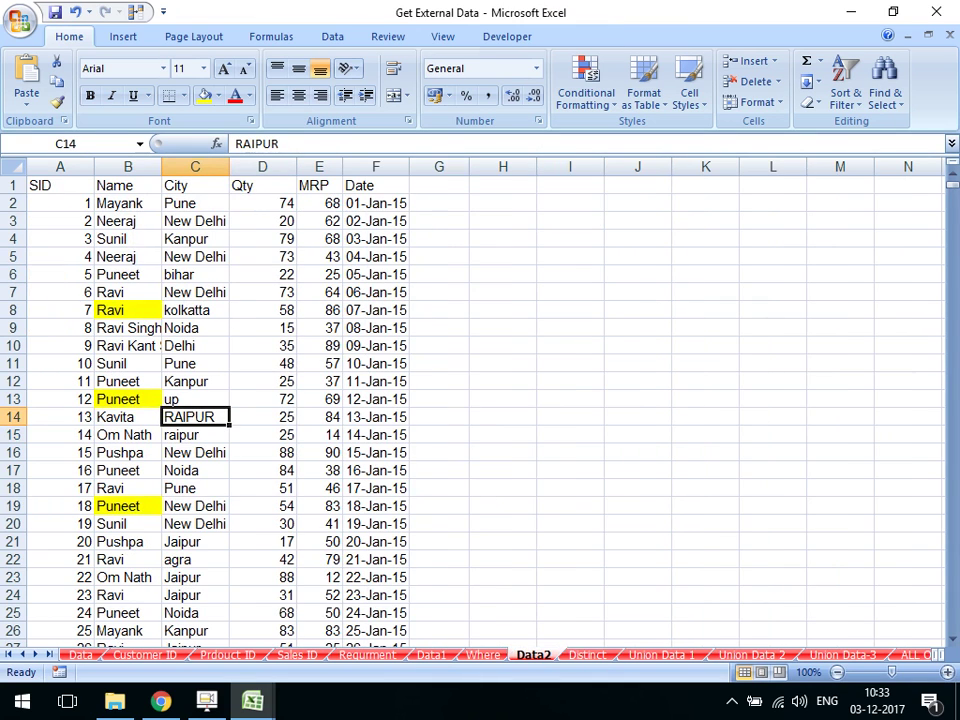
left_click(195, 310)
type("delhi")
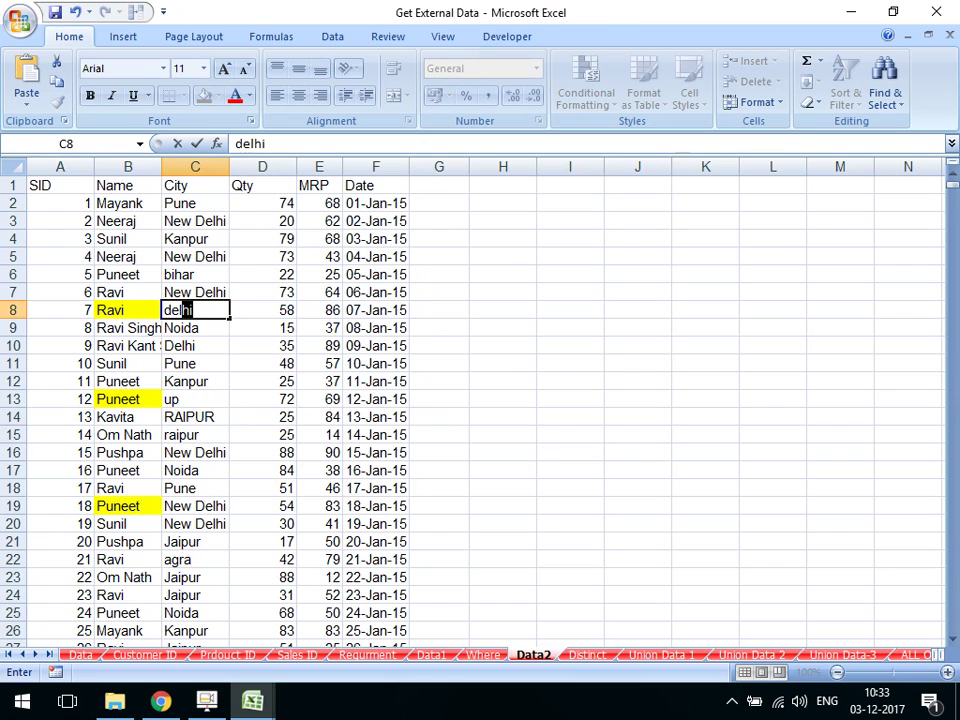
type(" baza")
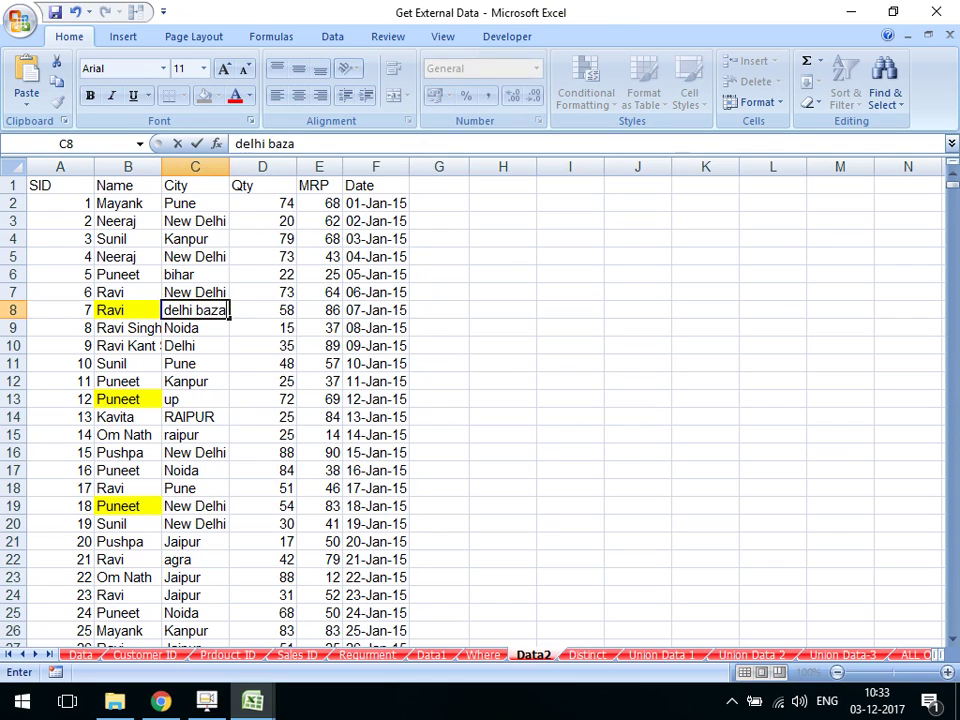
type("r")
key("Return")
key("ctrl+Page_Down")
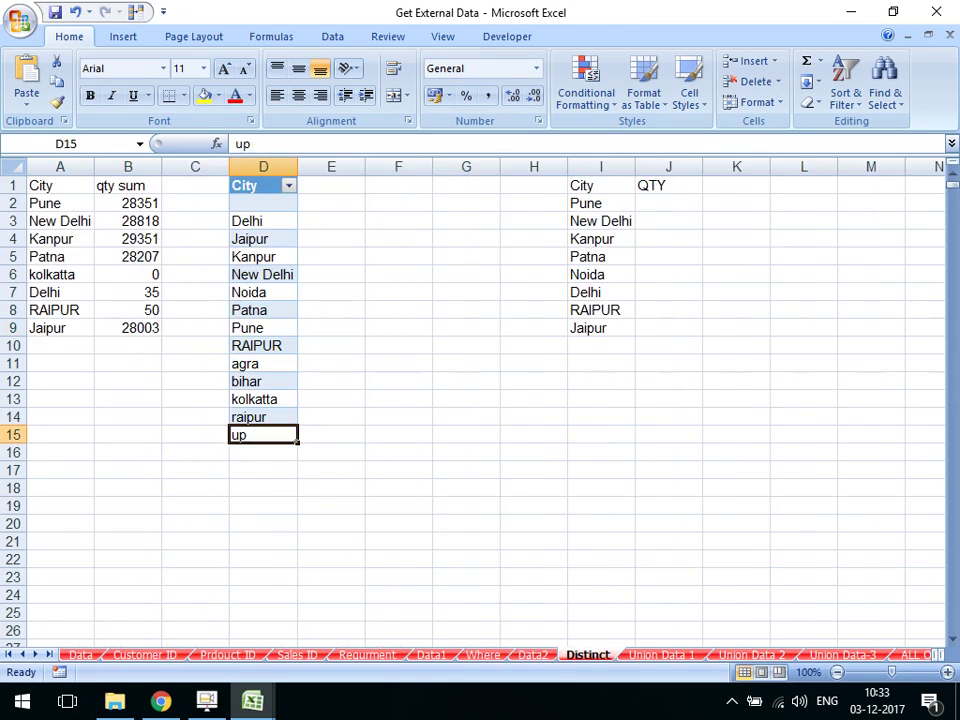
right_click(287, 277)
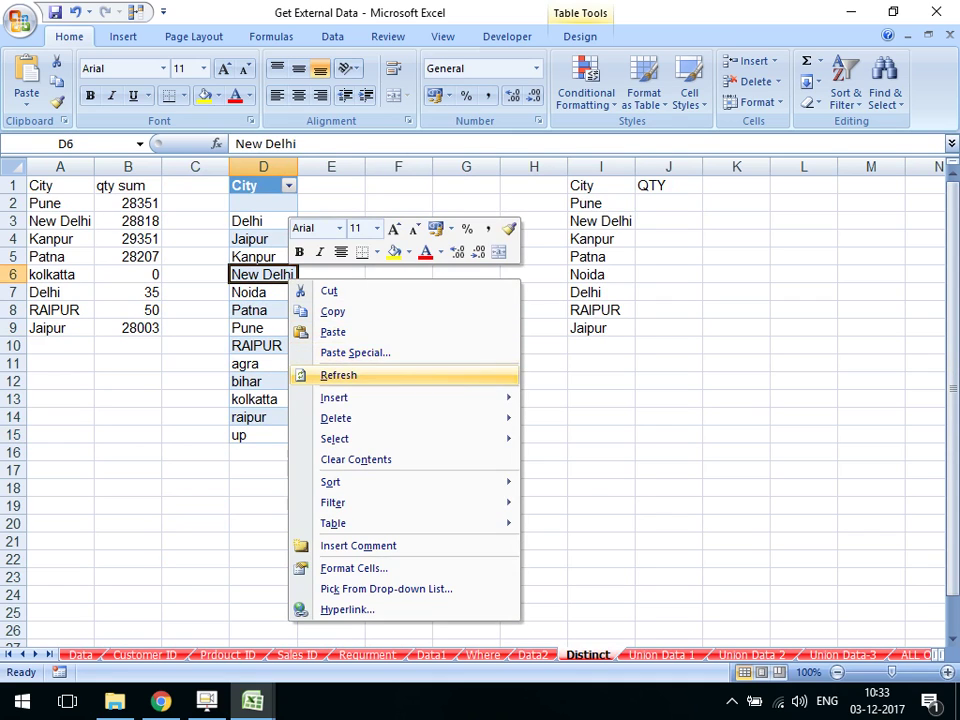
left_click(338, 375)
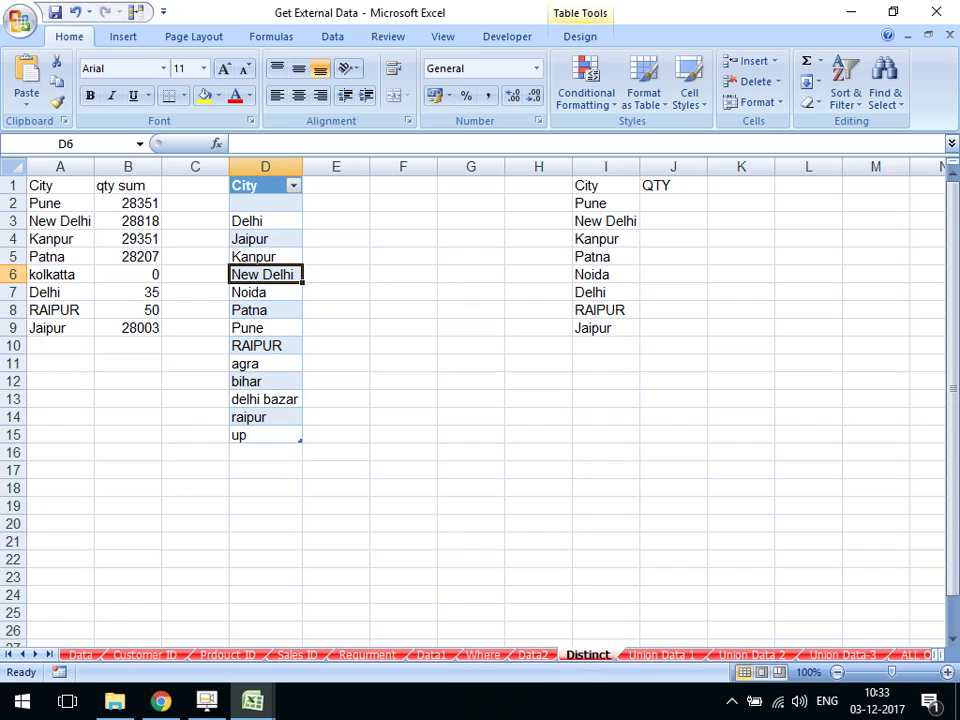
scroll(480, 400, "down", 3)
scroll(480, 400, "up", 3)
Start a SUMIF in E3, cancel it, and review B2's SUMIF formula
left_click(335, 220)
type("=su")
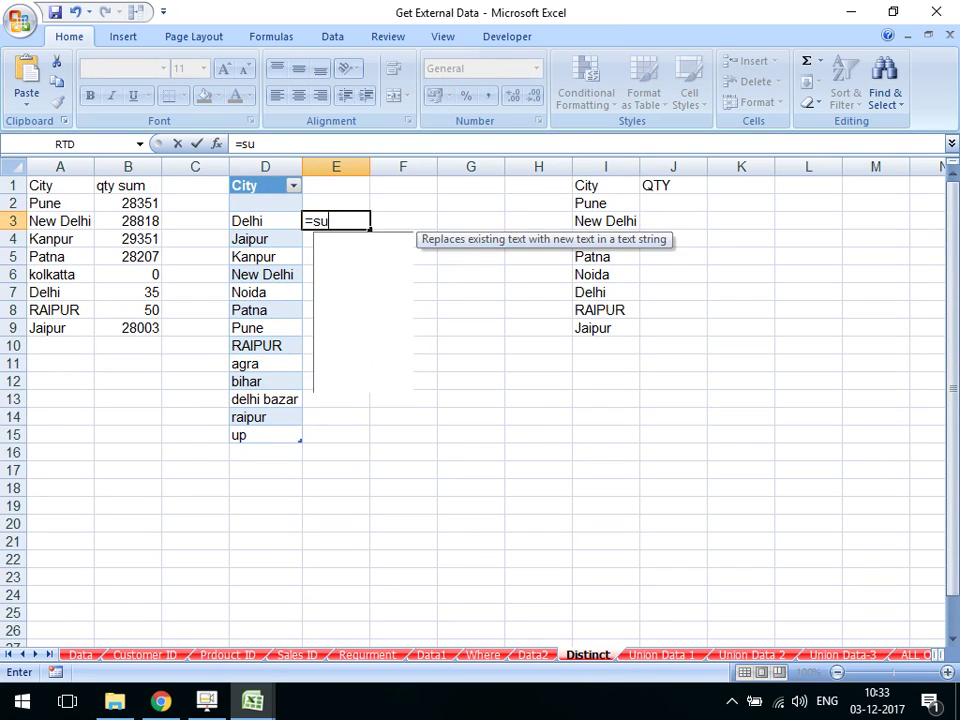
type("mifs")
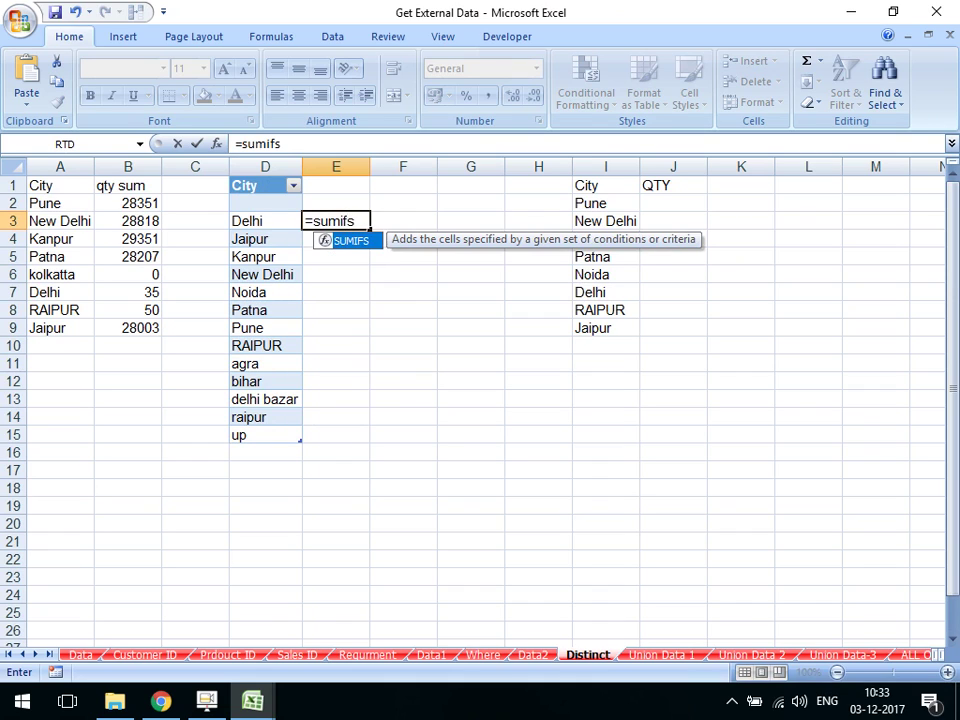
key("BackSpace")
key("Tab")
key("Escape")
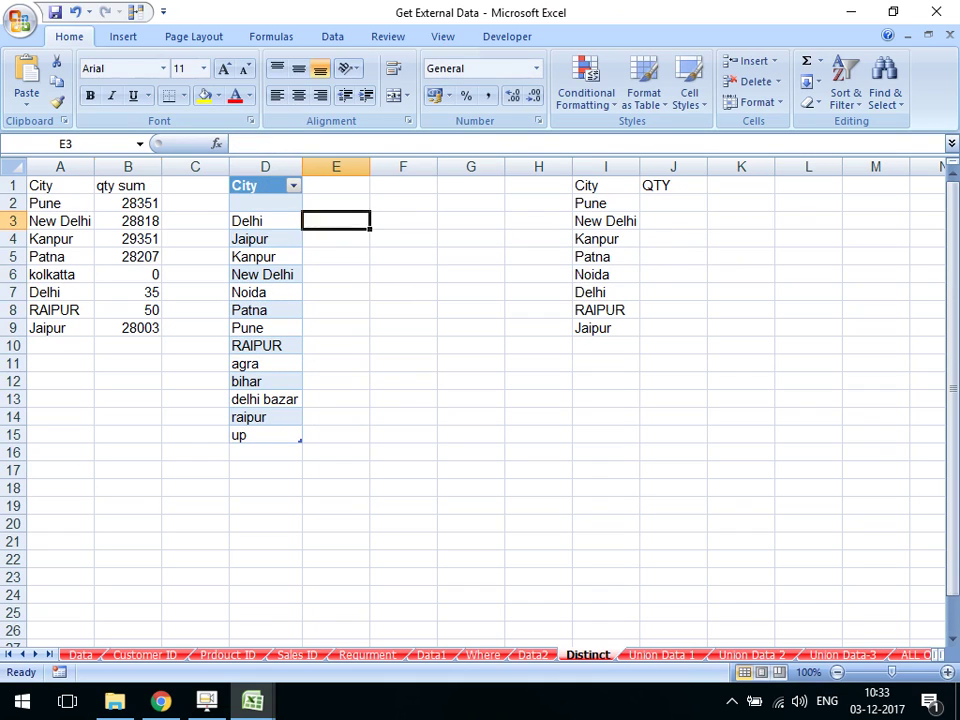
left_click(127, 203)
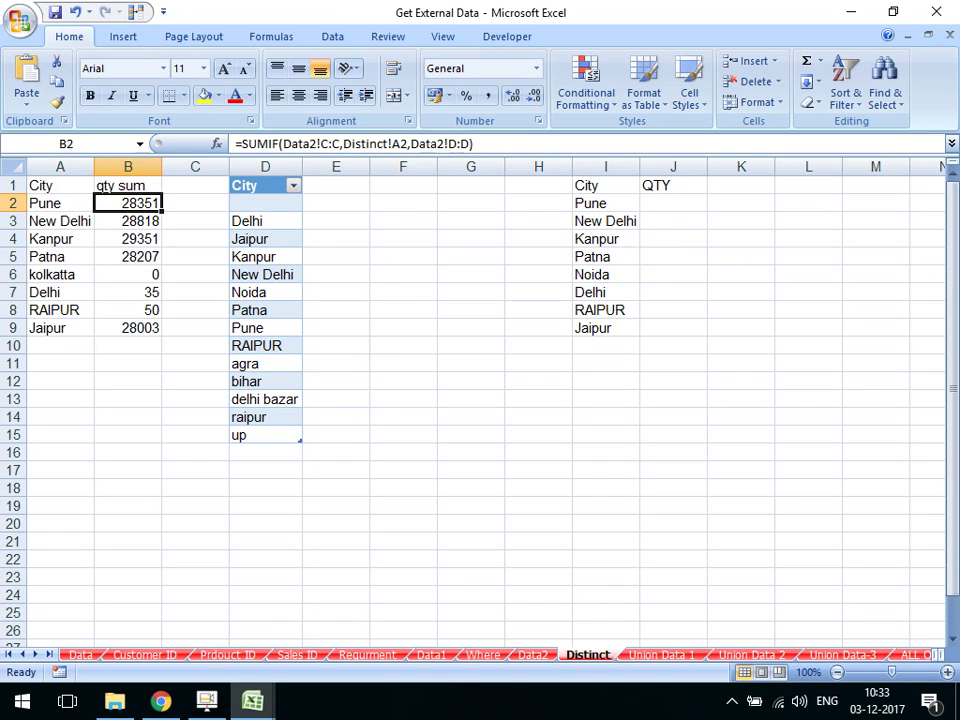
Copy the distinct city table from column D and paste it at A1
left_click(195, 203)
mouse_move(265, 185)
left_mouse_down()
mouse_move(265, 470)
mouse_move(265, 417)
left_mouse_up()
key("ctrl+c")
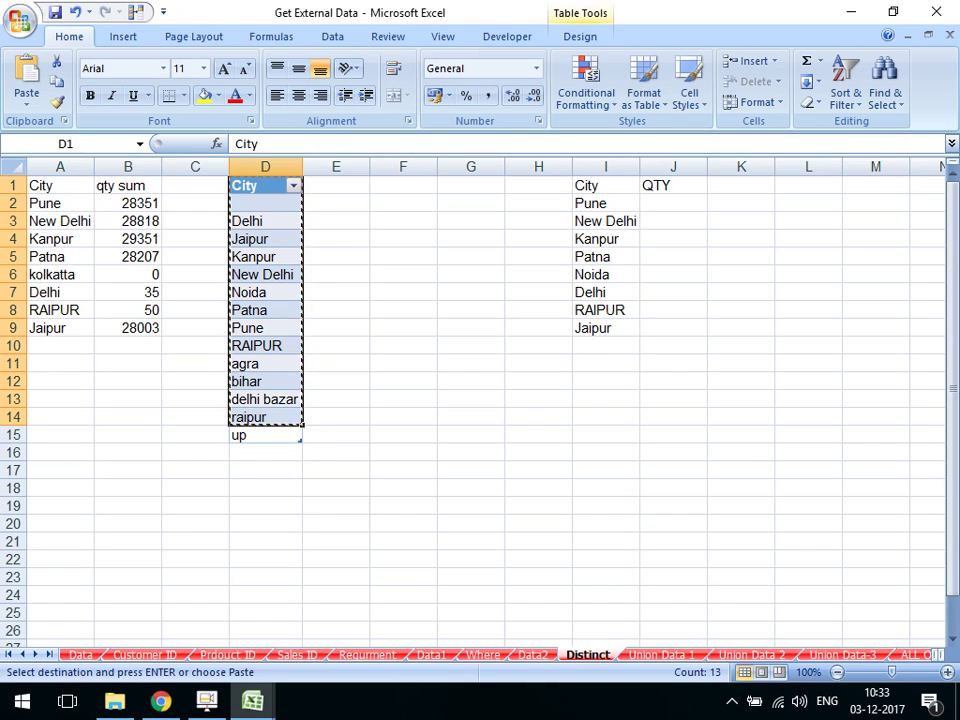
key("ctrl+y")
key("ctrl+d")
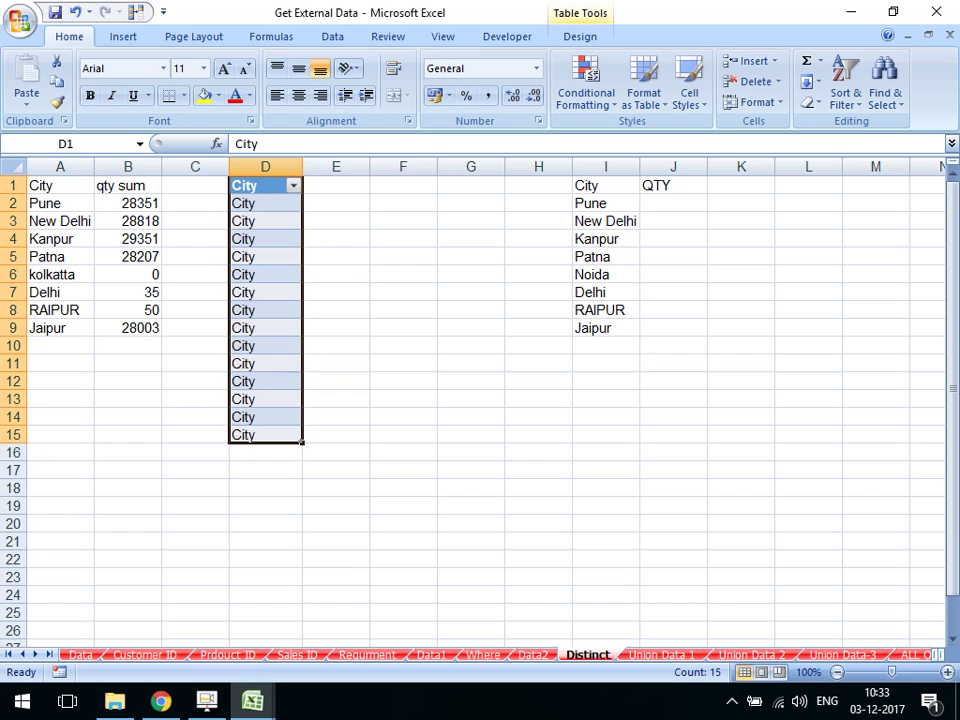
key("ctrl+z")
key("ctrl+y")
key("ctrl+z")
left_click(60, 185)
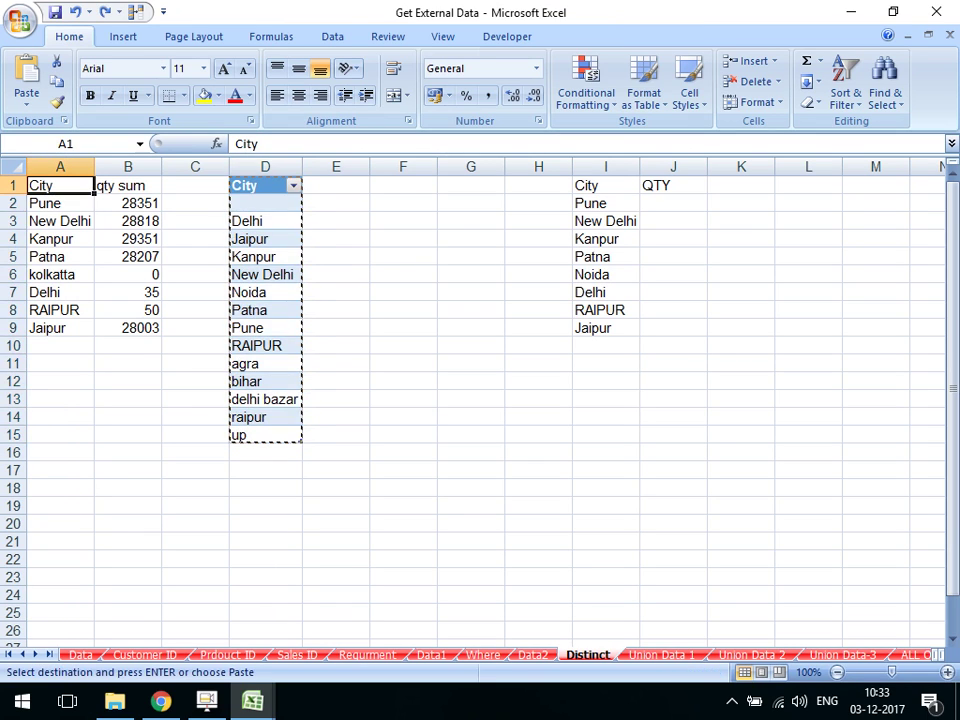
key("ctrl+v")
left_click(128, 310)
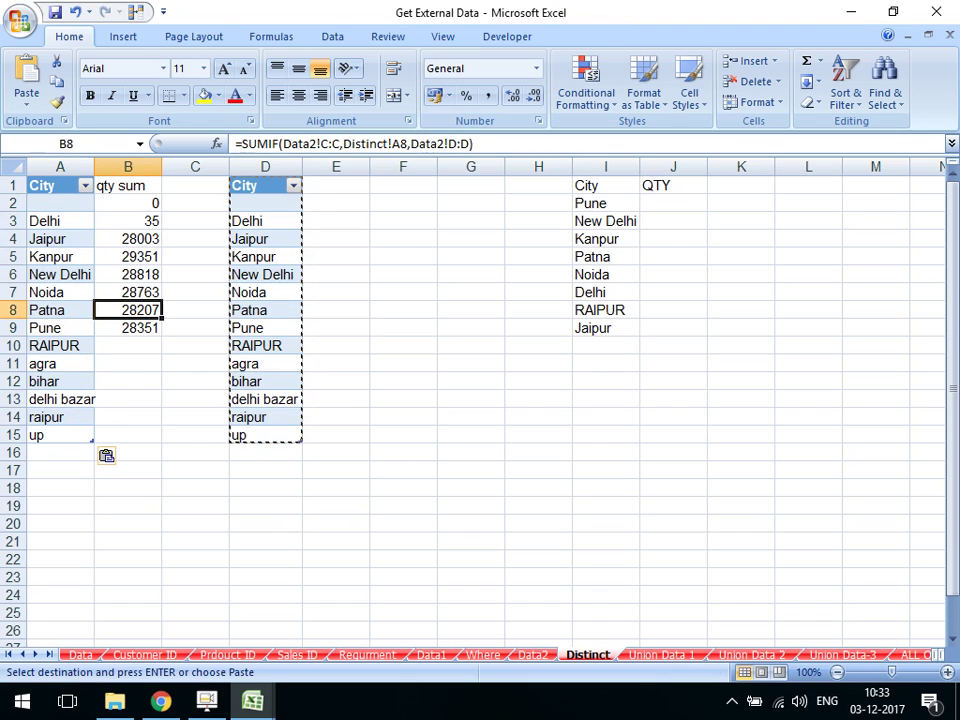
Fill the SUMIF total formula down B3:B19
left_click(128, 221)
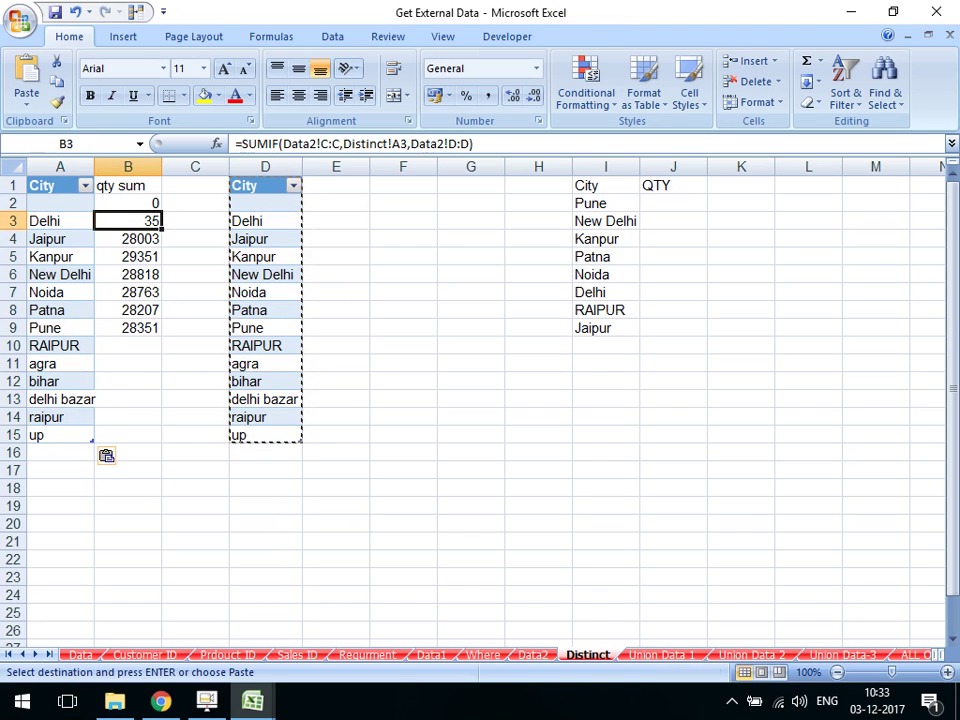
left_click_drag(128, 221, 128, 506)
key("Return")
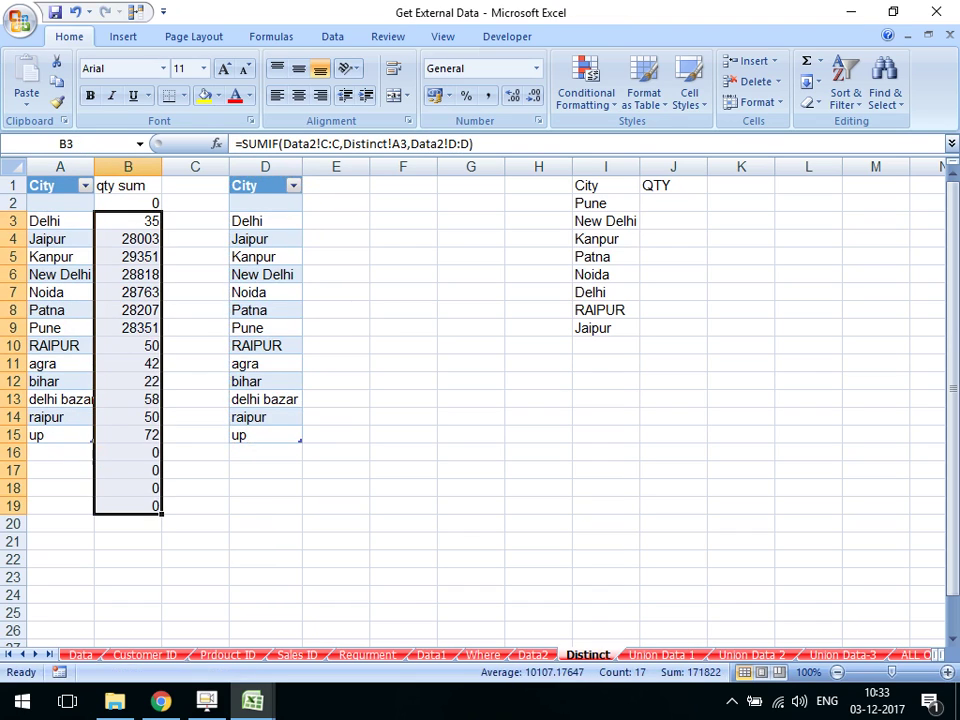
left_click(128, 292)
Rename Data2's Delhi city in C10 to comibatore
key("alt+Tab")
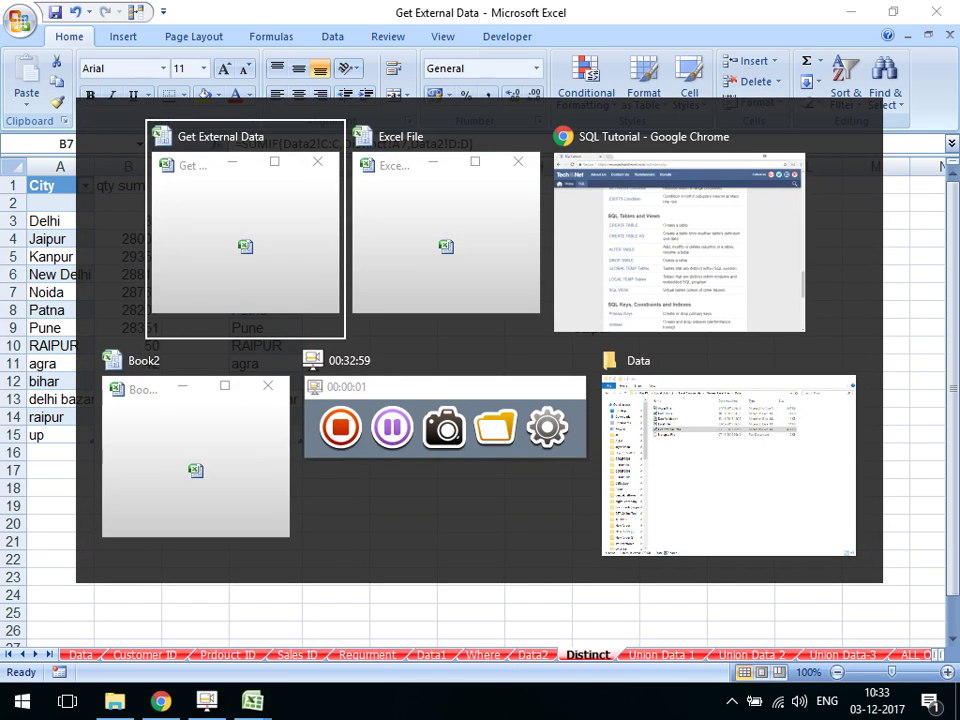
key("ctrl+Page_Up")
key("ctrl+Page_Up")
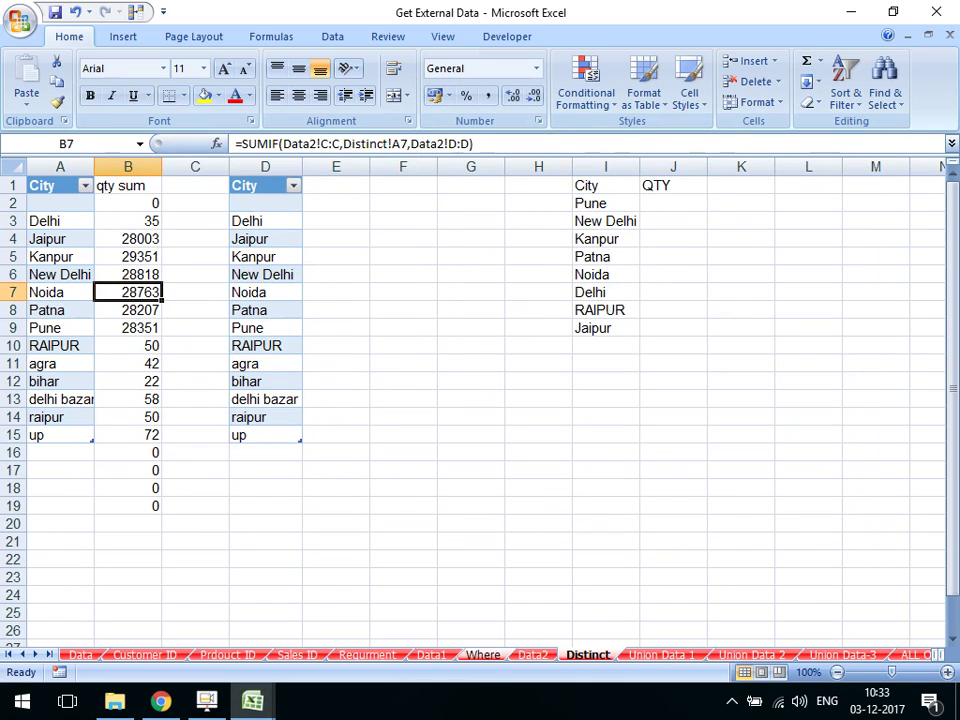
key("ctrl+Page_Down")
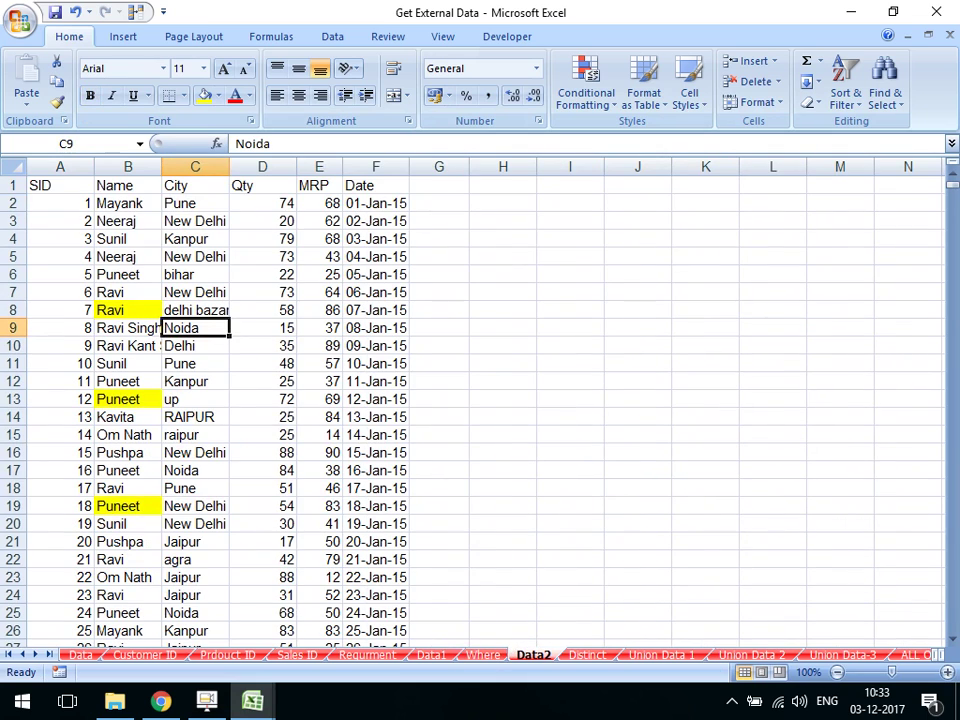
left_click(195, 345)
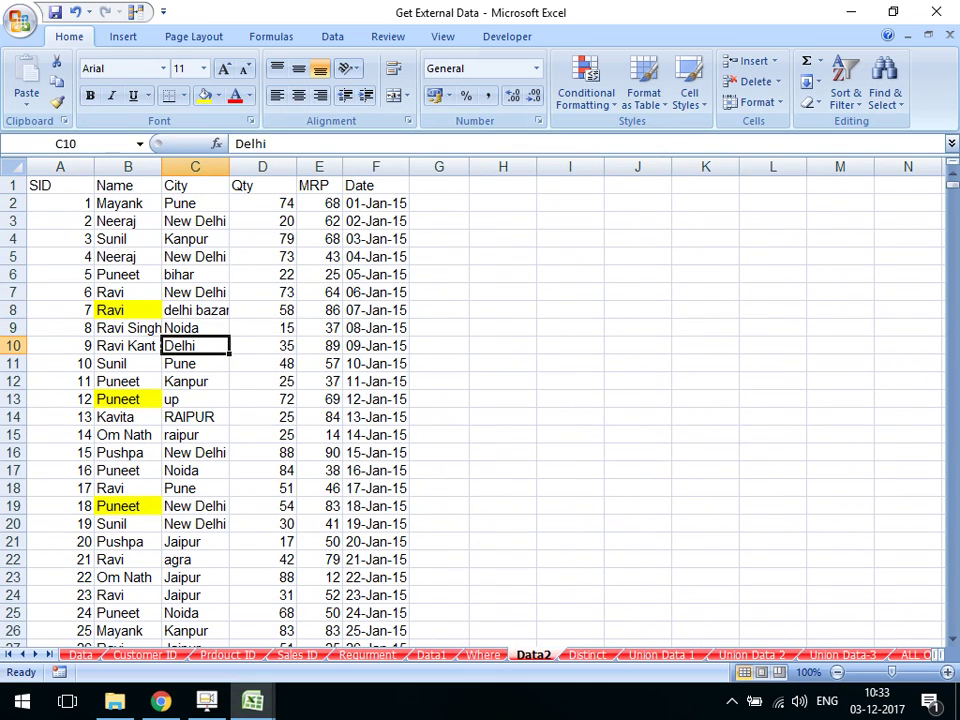
type("co")
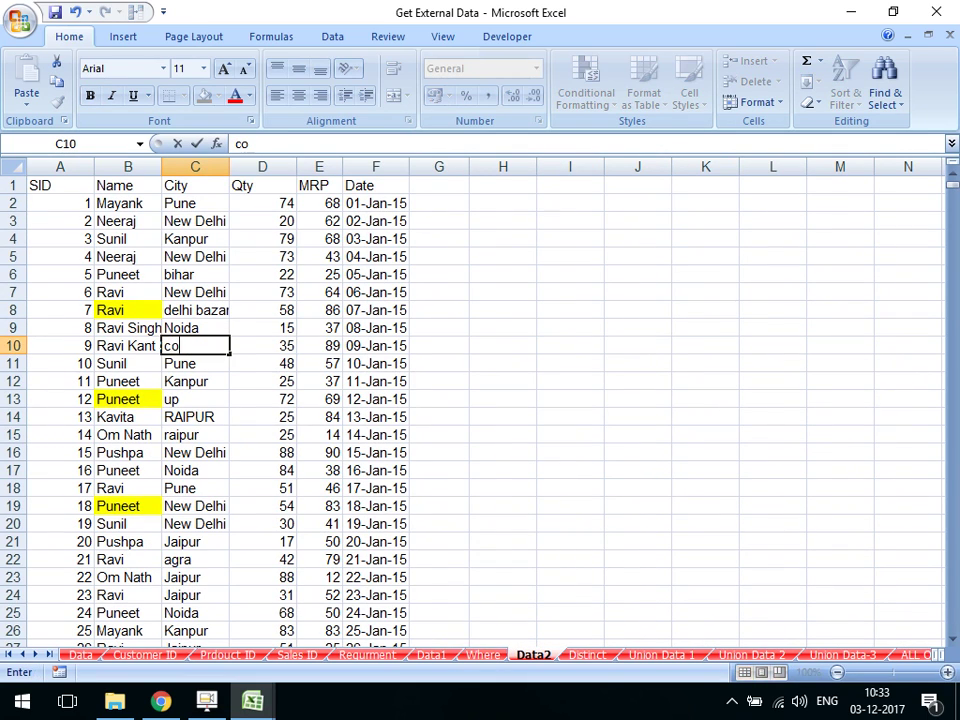
type("mibato")
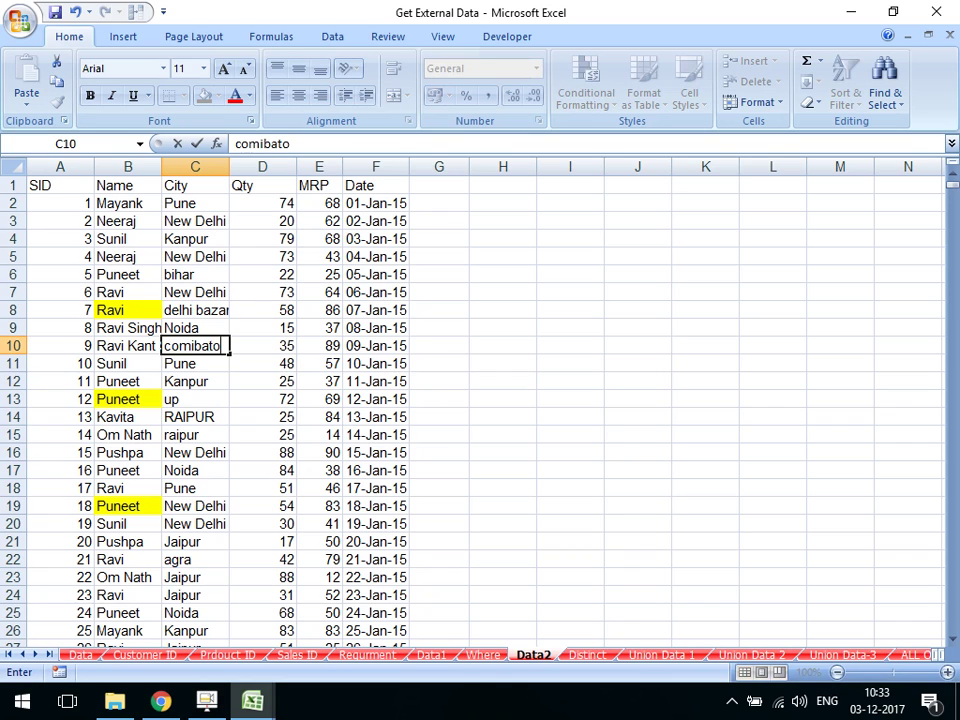
type("re")
key("Return")
Refresh the Distinct city table and delete the leftover column D table
key("ctrl+Page_Down")
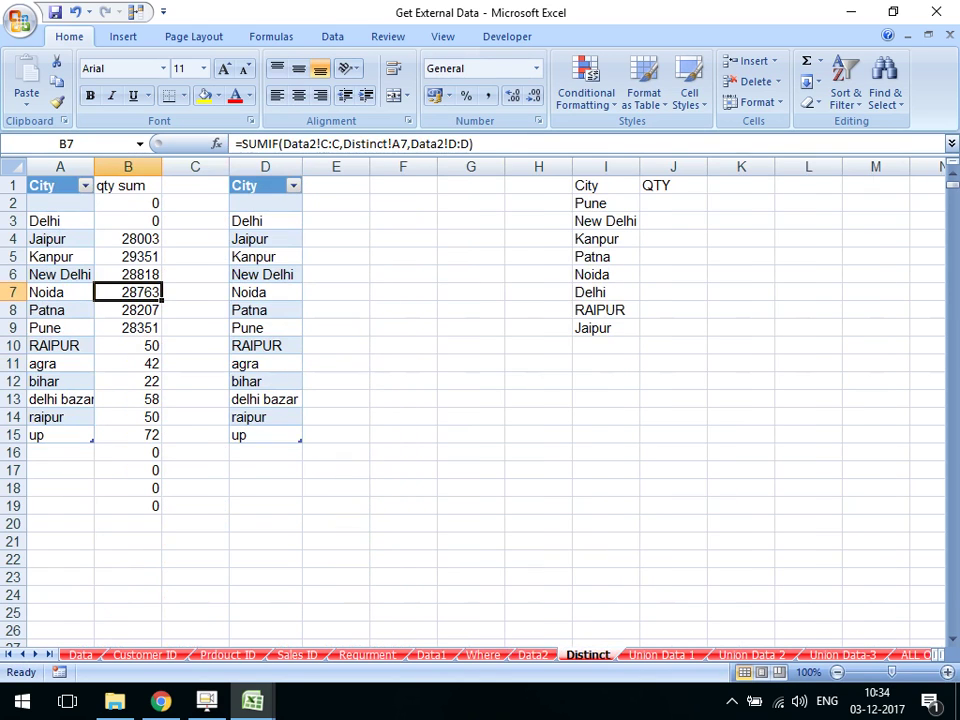
right_click(45, 345)
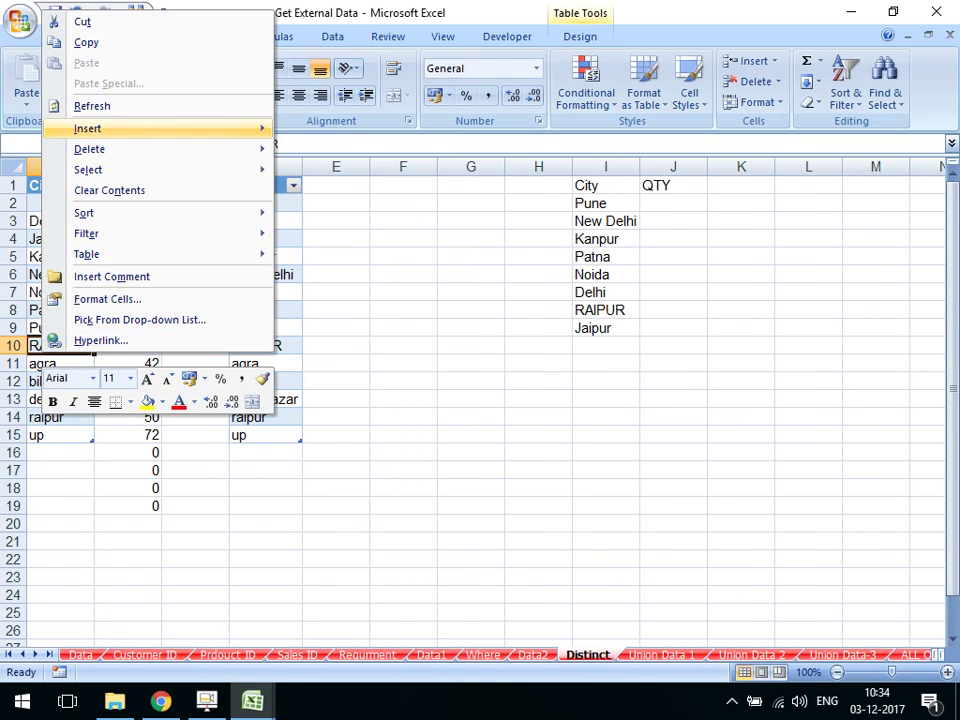
left_click(92, 106)
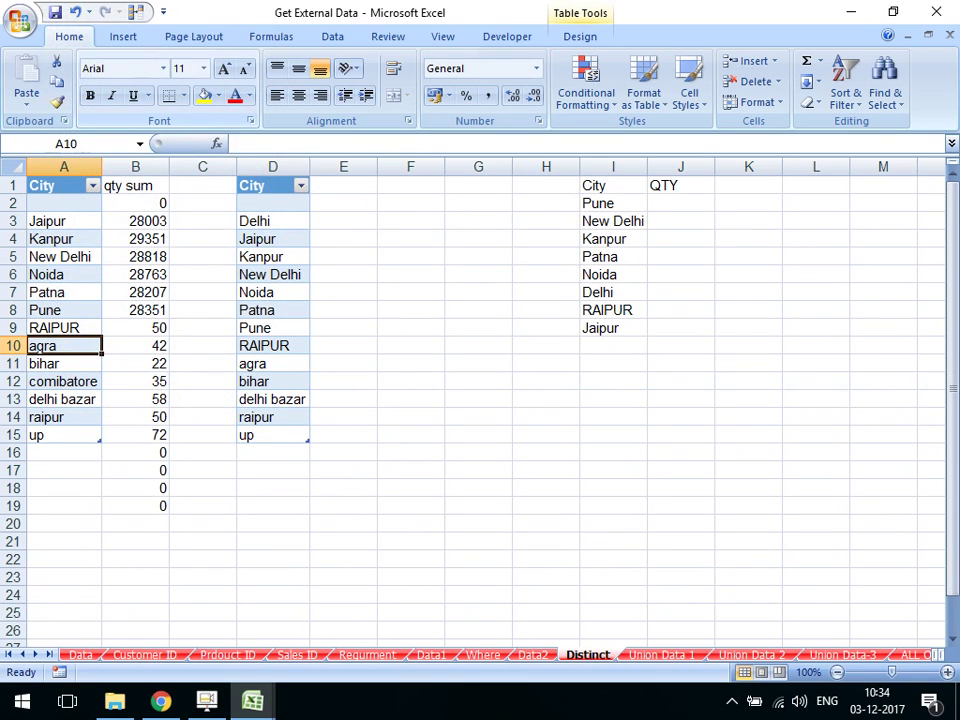
left_click(272, 166)
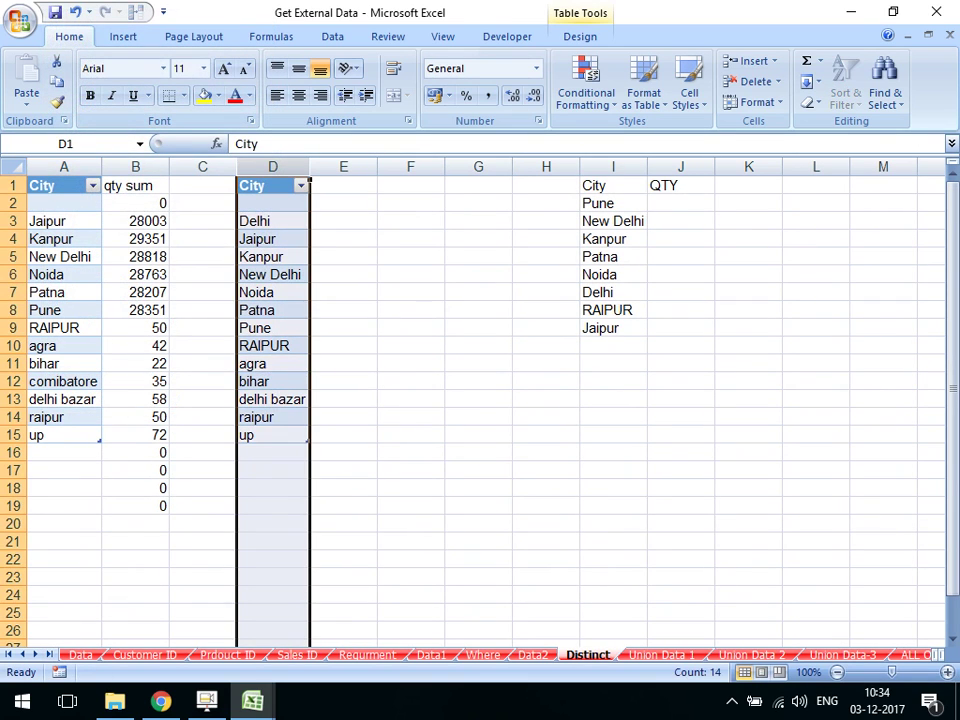
key("ctrl+minus")
left_click(63, 274)
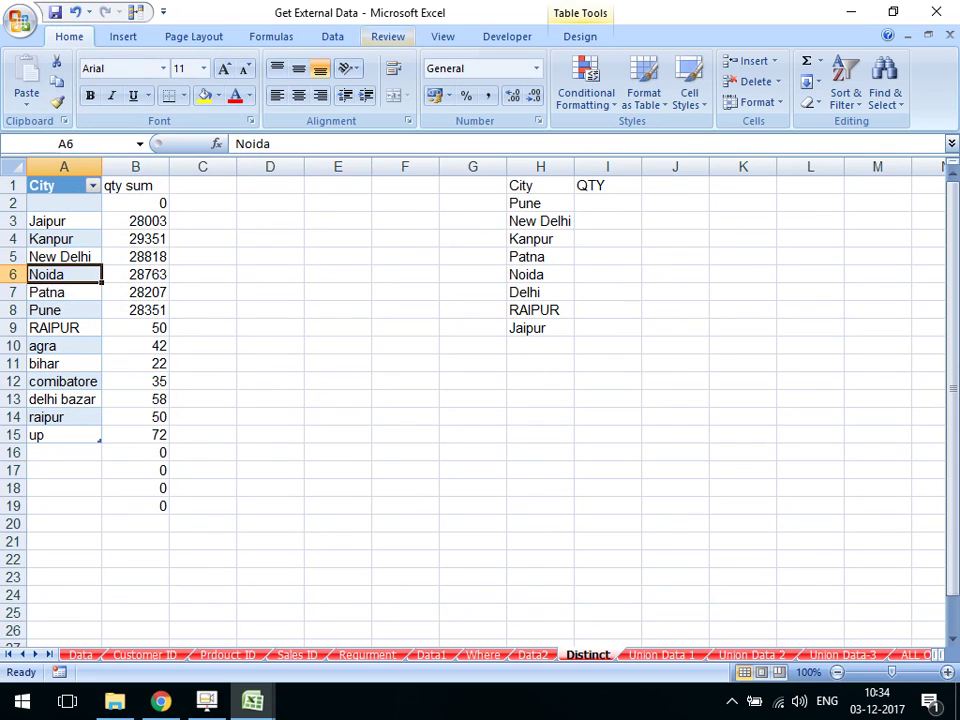
left_click(332, 36)
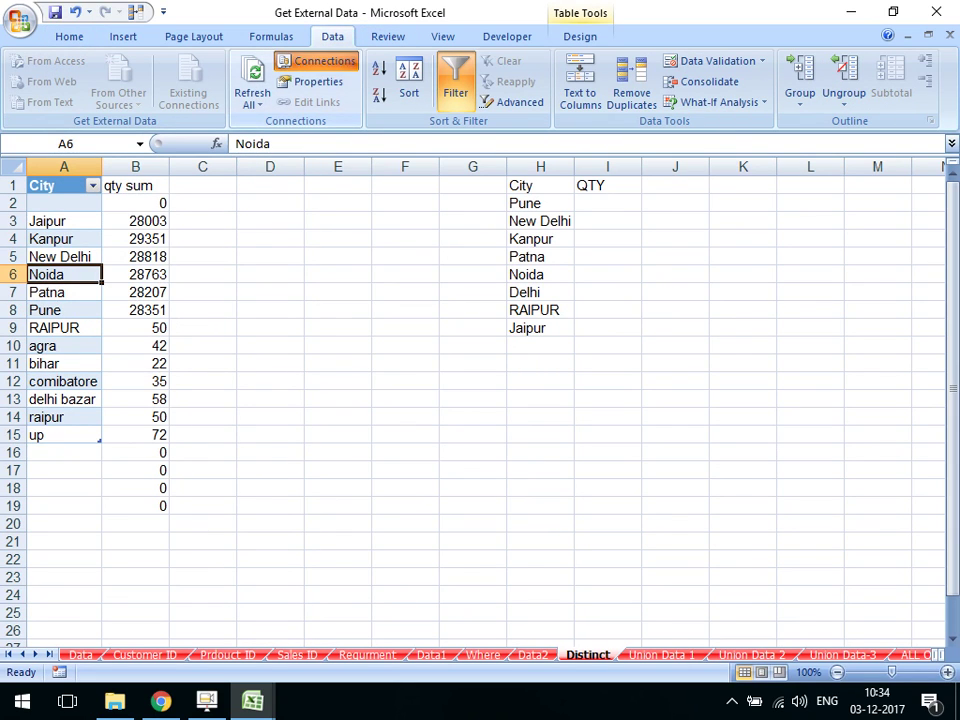
left_click(318, 61)
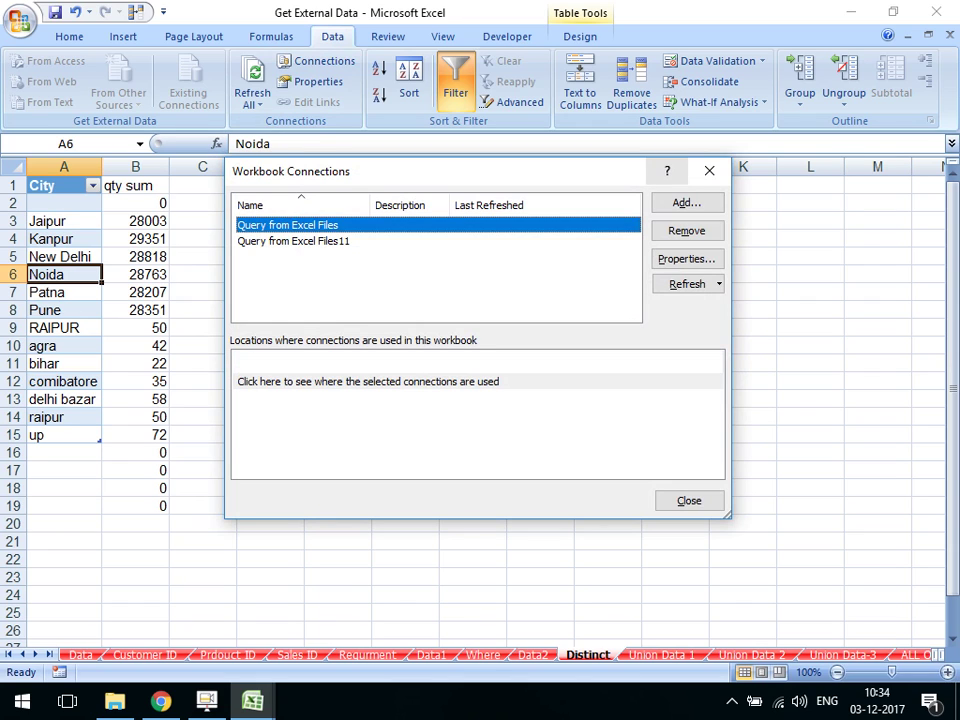
left_click(686, 258)
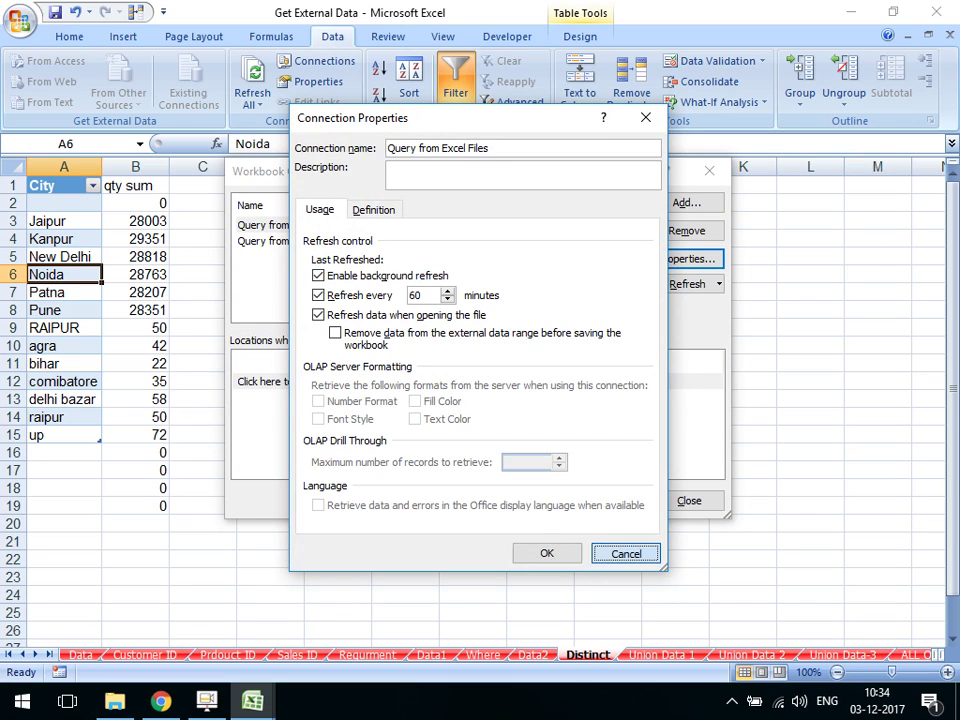
left_click(625, 553)
left_click(689, 500)
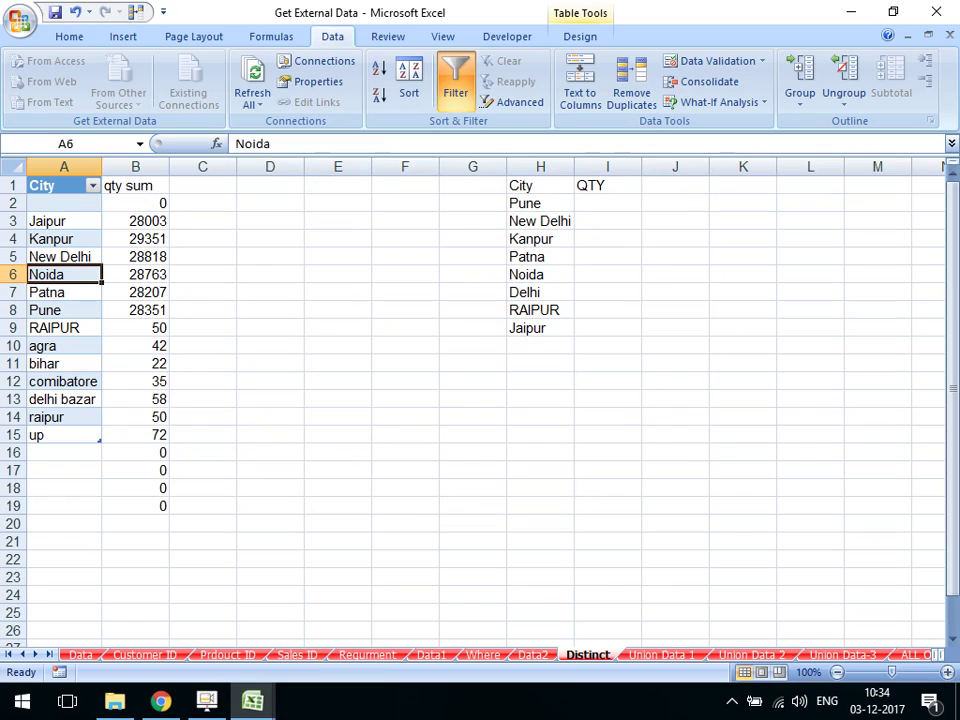
Scroll through the TechOnTheNet SQL tutorial page in Chrome
key("alt+Tab")
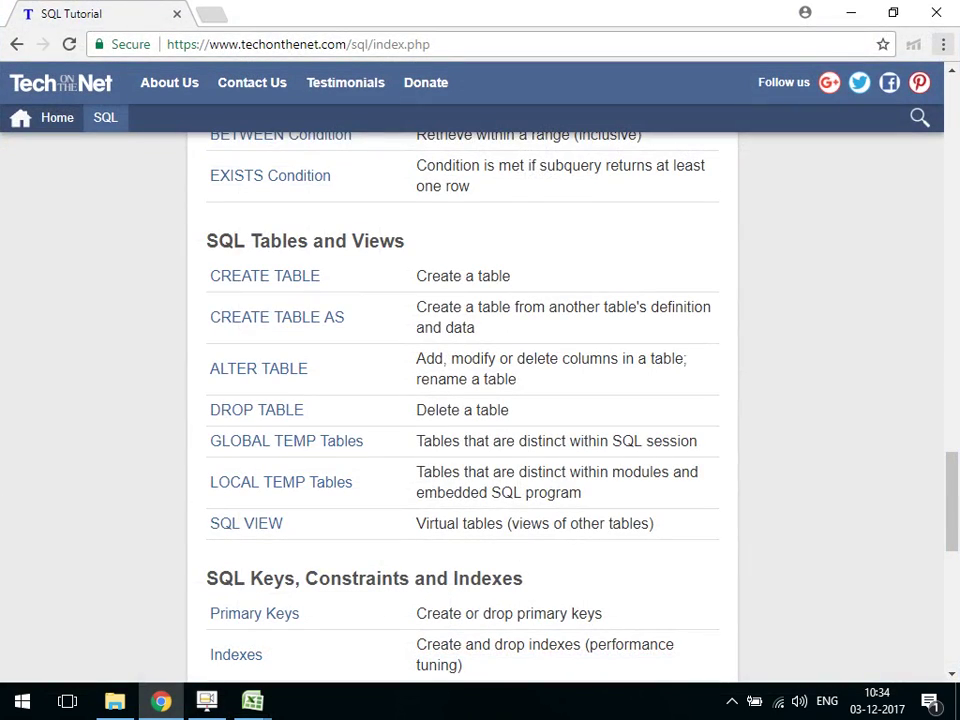
scroll(462, 400, "down", 2)
scroll(462, 400, "down", 1)
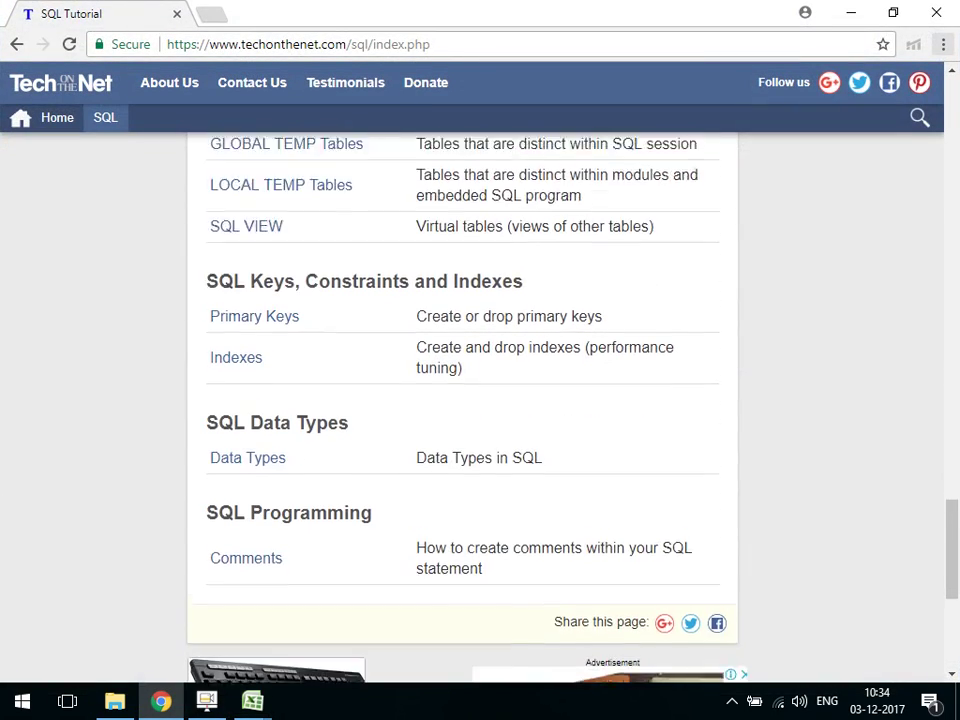
scroll(462, 400, "down", 1)
scroll(462, 400, "up", 5)
scroll(462, 400, "up", 5)
scroll(462, 400, "up", 5)
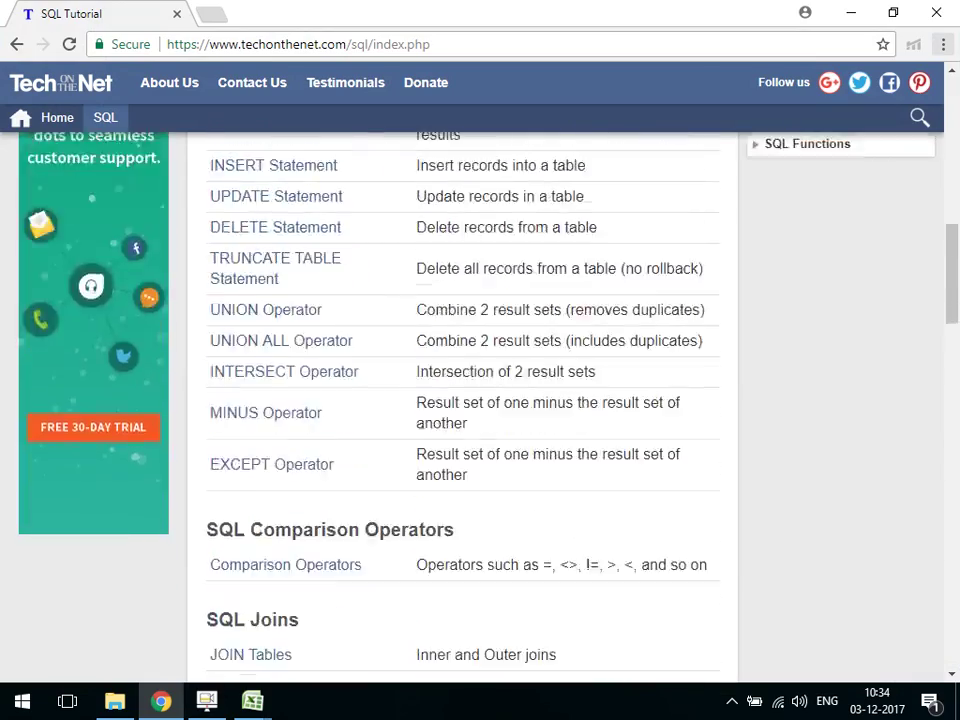
scroll(462, 400, "up", 5)
Return to Excel, then show the desktop from the taskbar menu
key("alt+Tab")
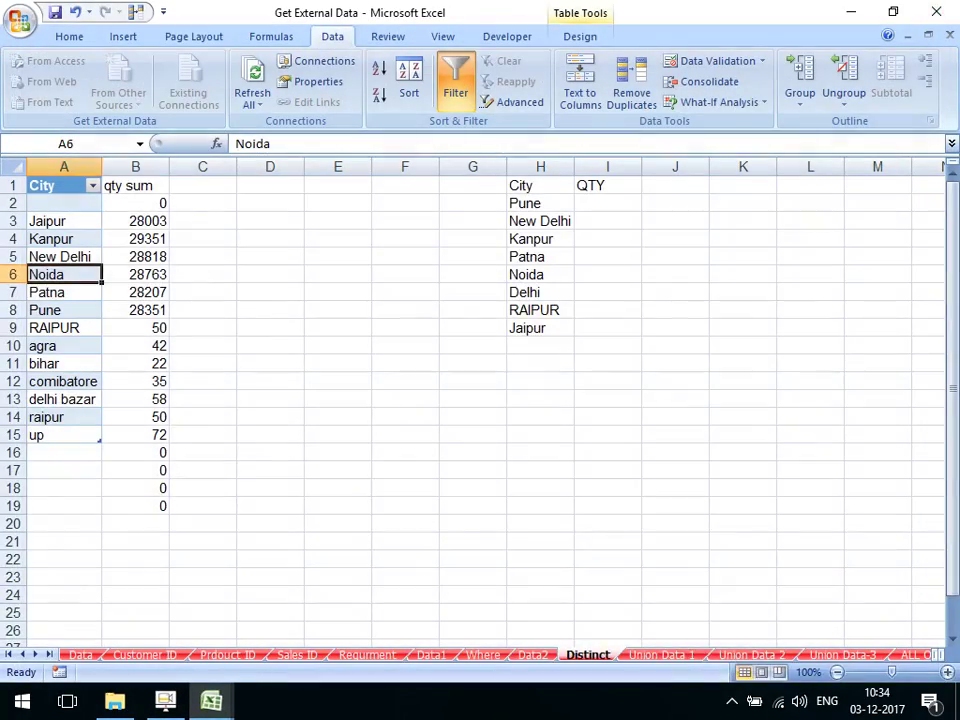
right_click(500, 700)
left_click(560, 574)
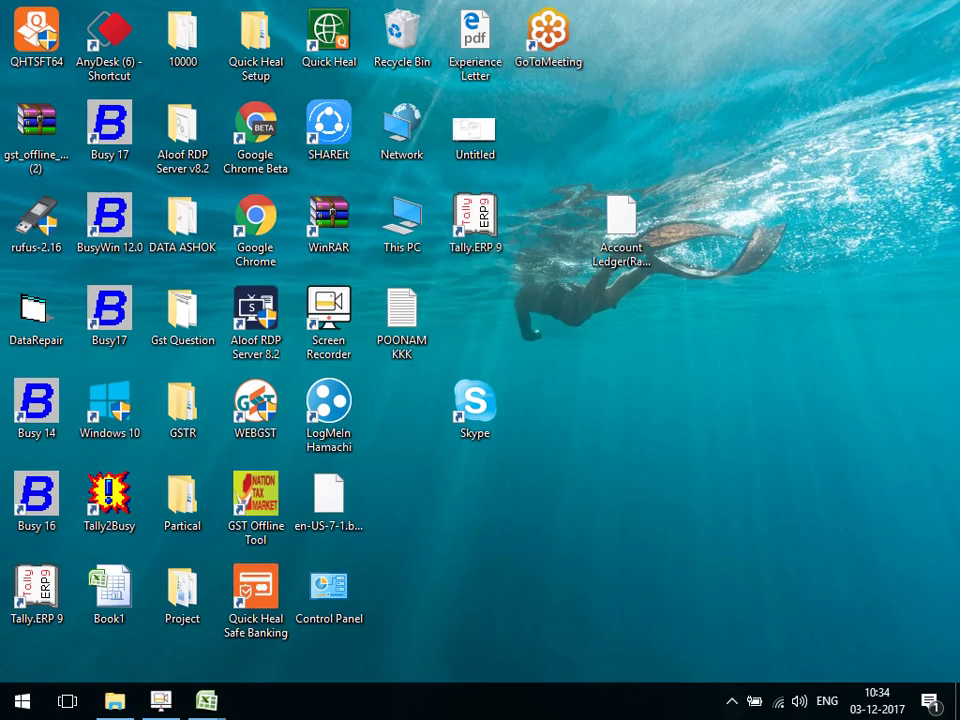
left_click(731, 701)
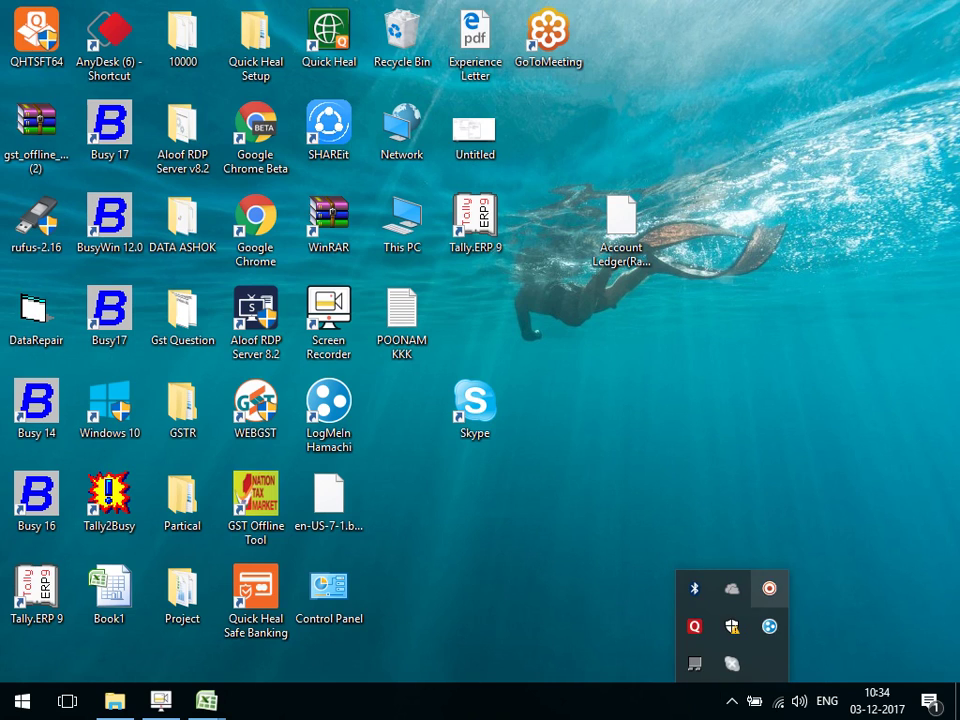